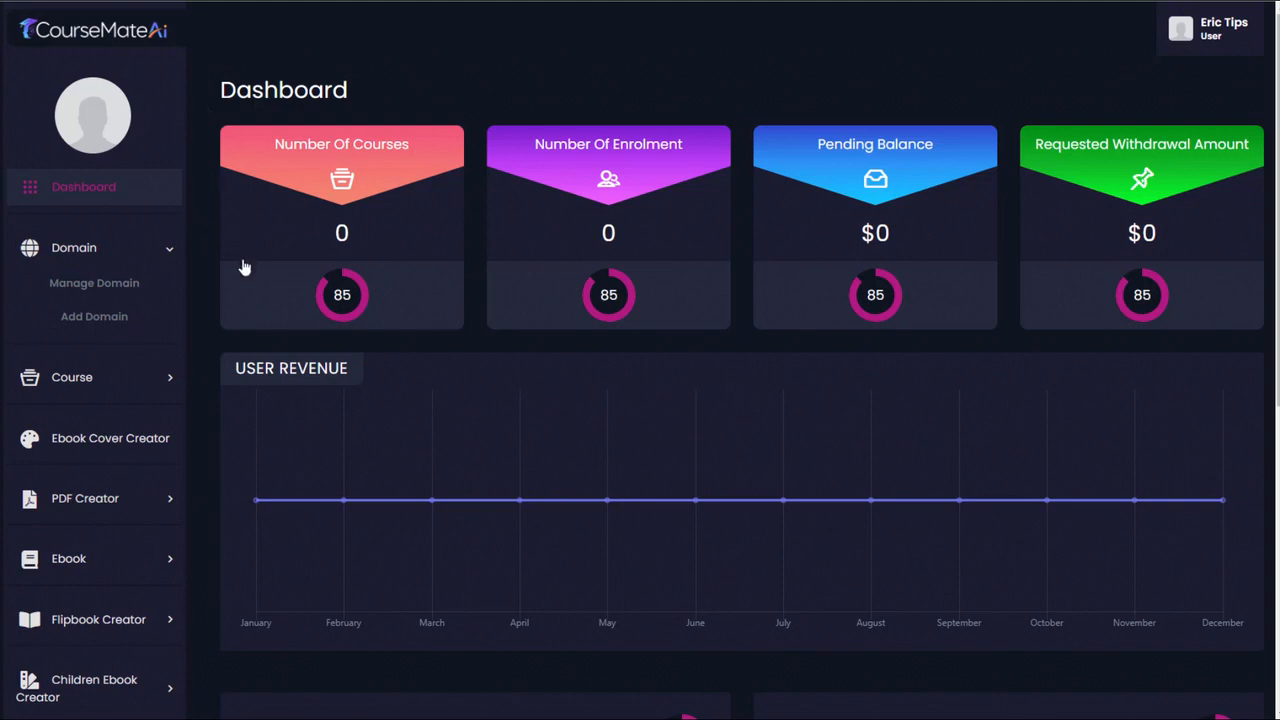
- Start adding a domain with the sub domain name Survival and the description "The survival and prepping courses that will keep you alive when things get crazy."
left_click(114, 320)
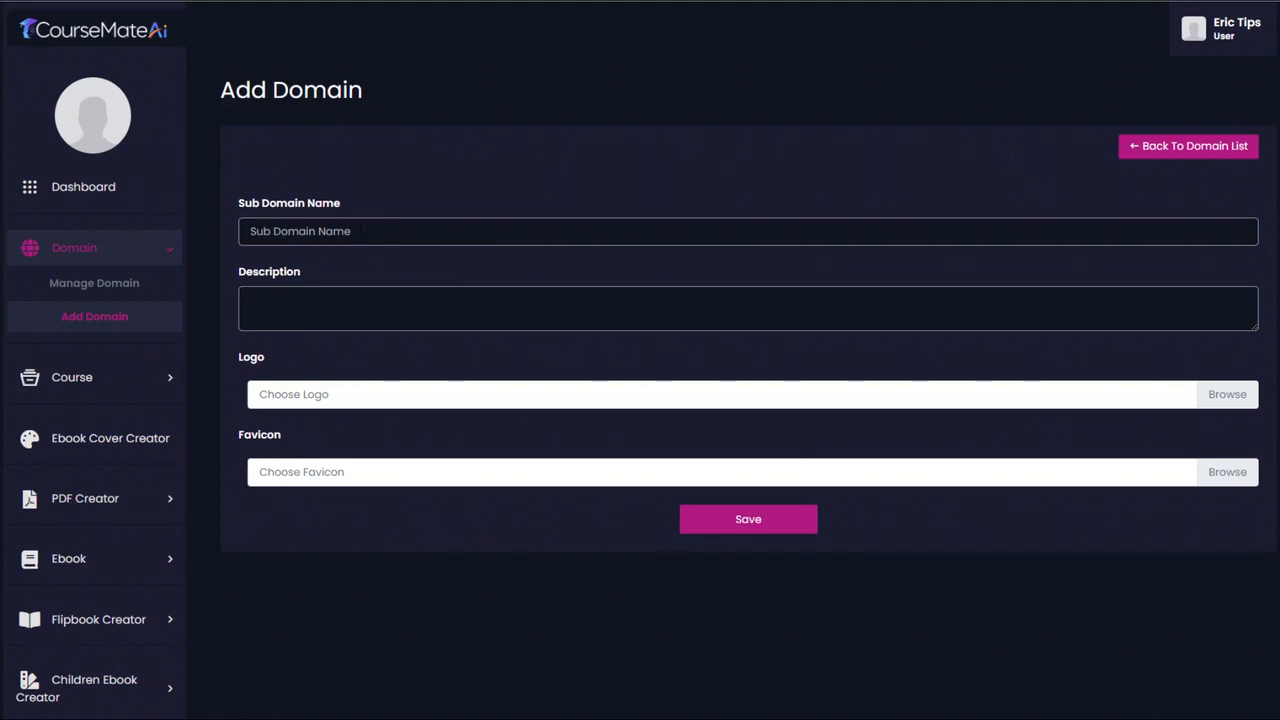
left_click(366, 230)
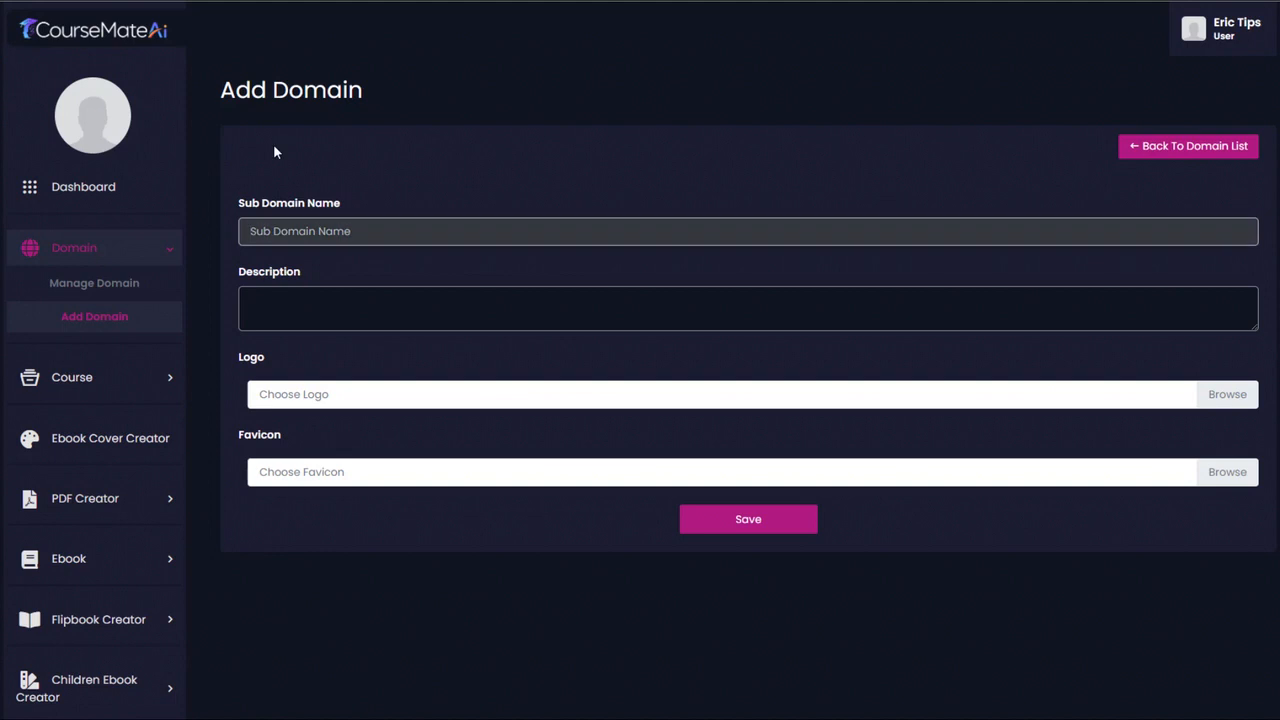
type("Survival")
key("Tab")
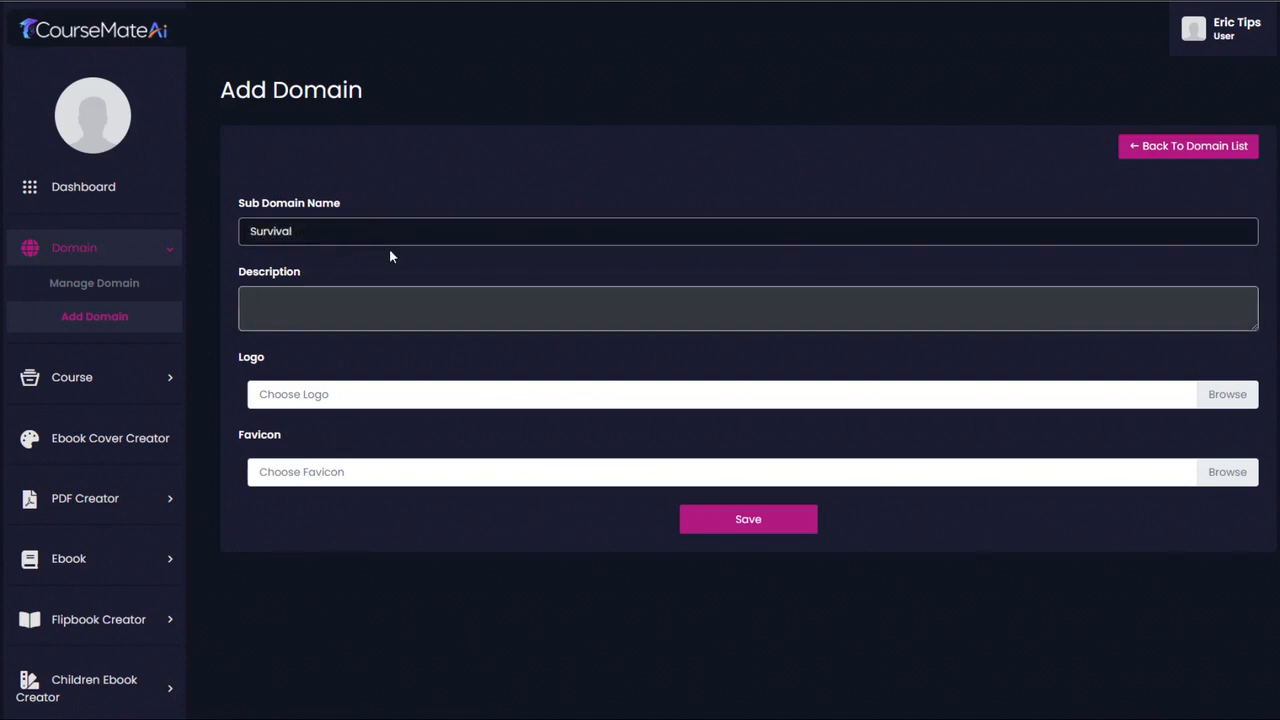
type("The survival and prepping courses that will keep you alive when things get crazy.")
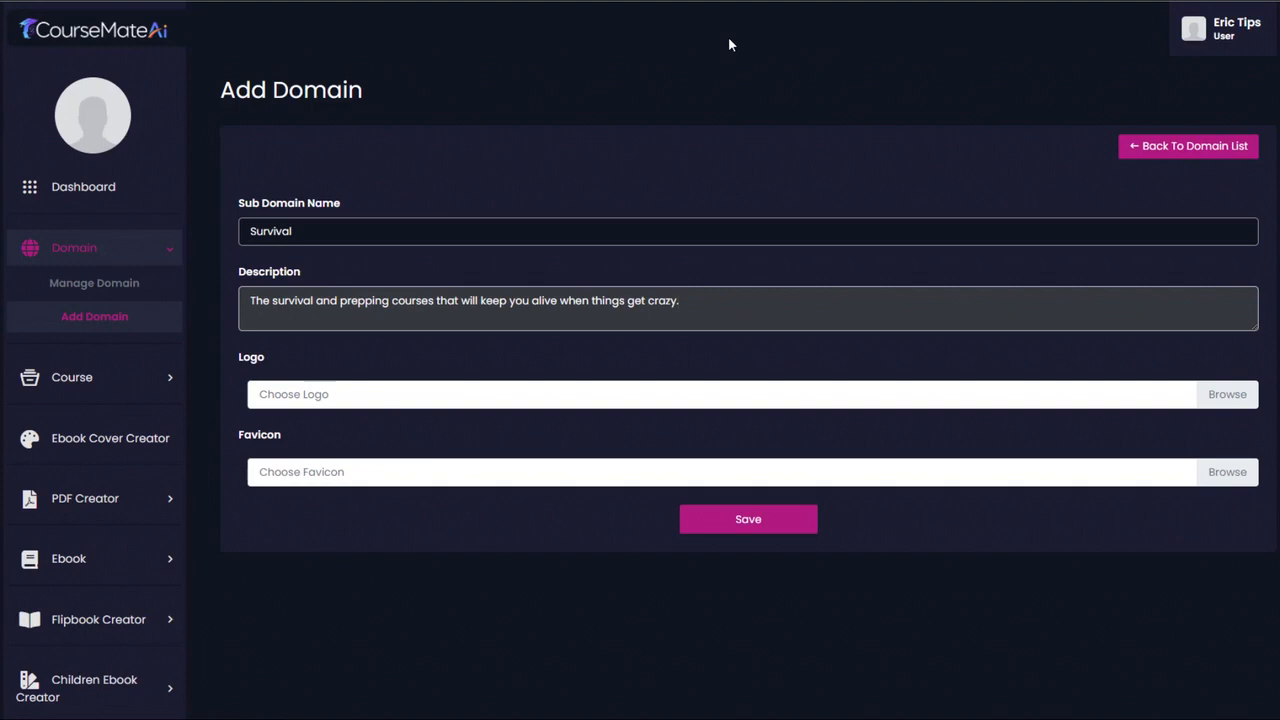
- Switch to Adobe Express's free logo maker and start creating a logo
left_click(845, 1)
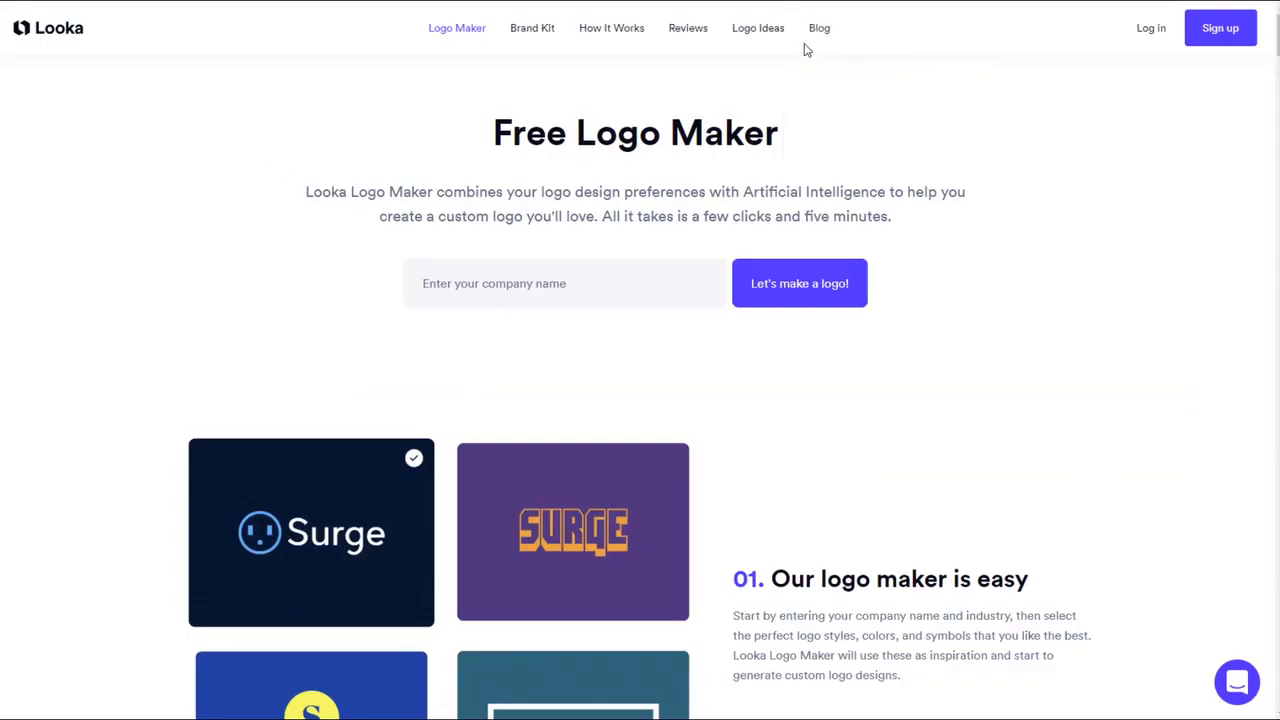
left_click(949, 1)
left_click(1054, 1)
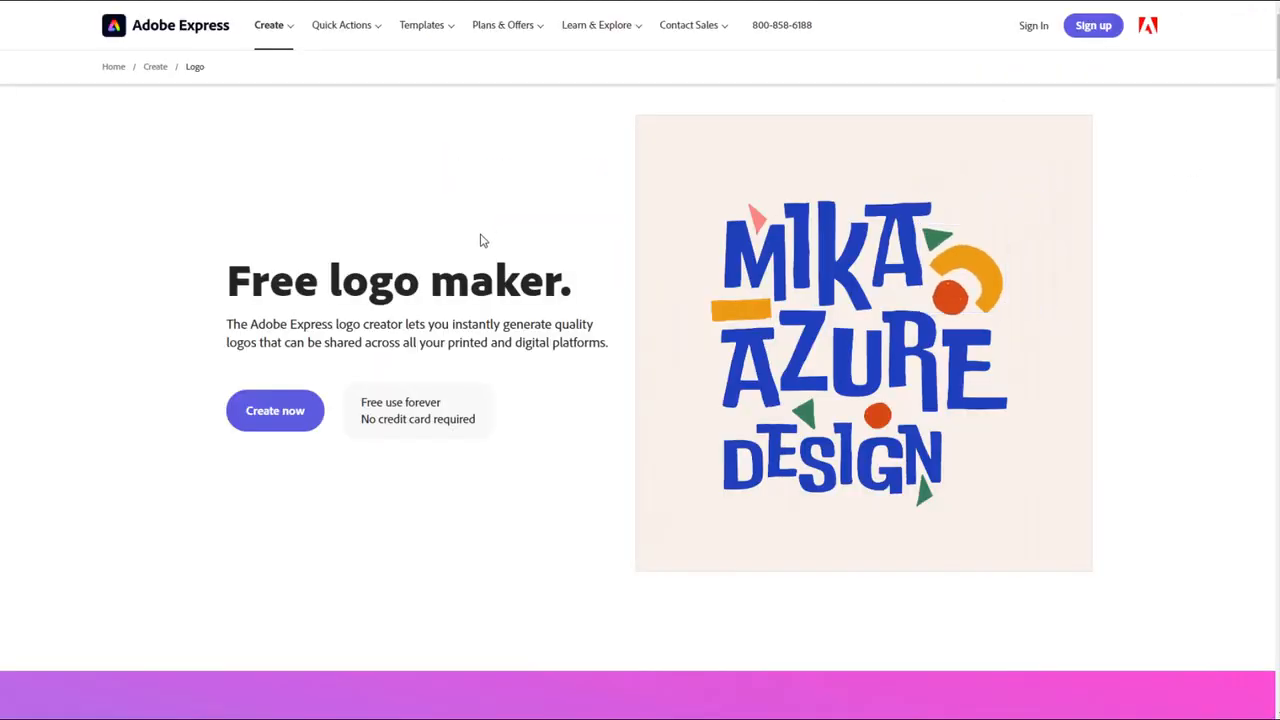
left_click(270, 415)
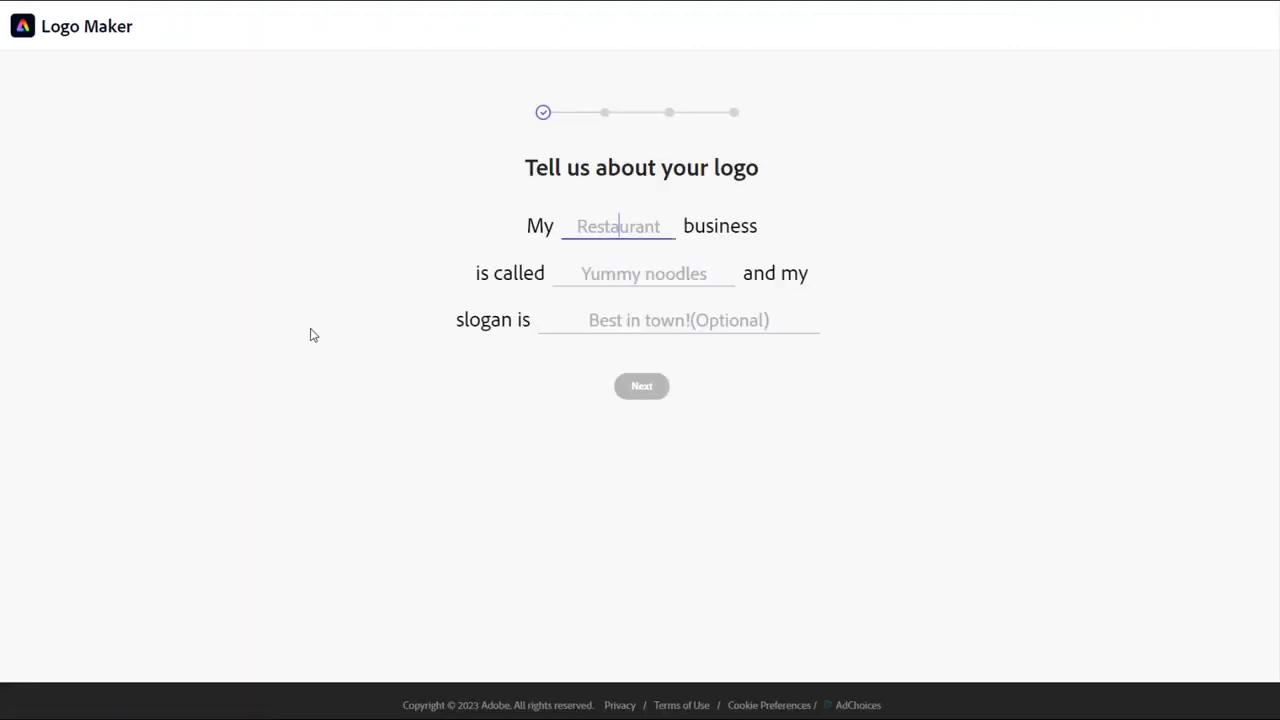
- Describe the logo as an educational business called The Survival Academy, without a slogan, and choose the Elegant style
type("educational")
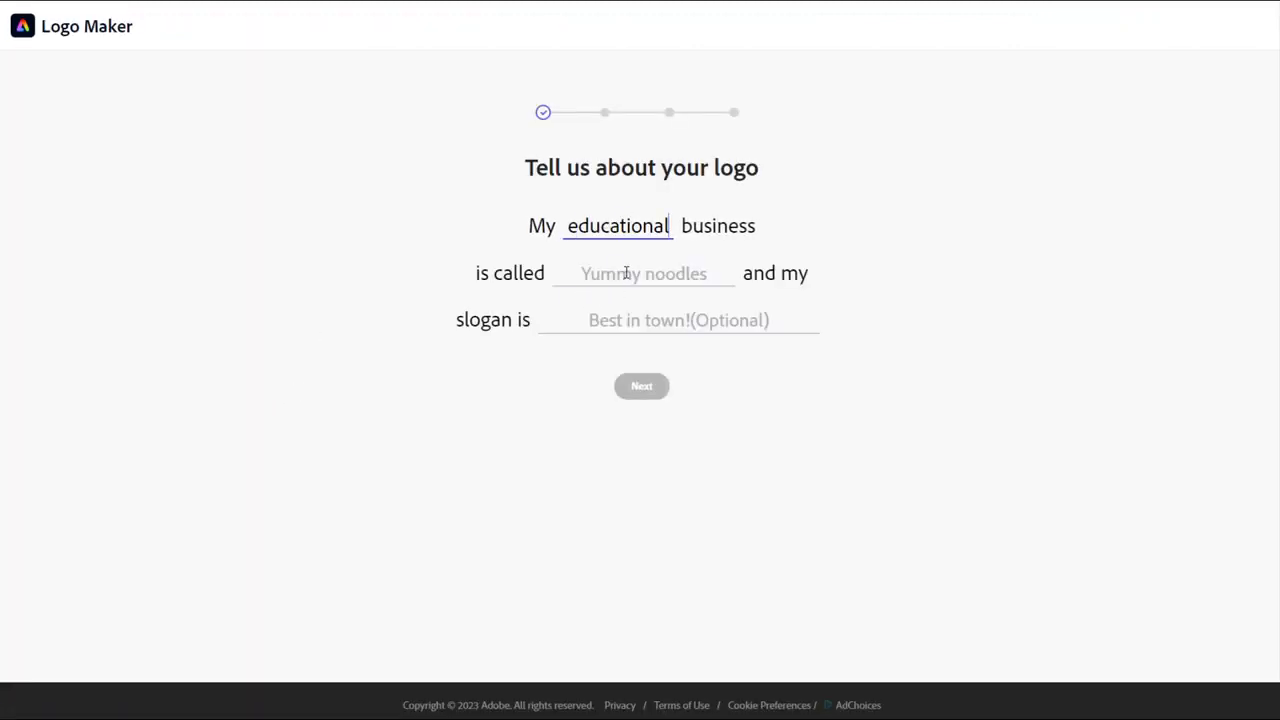
left_click(626, 273)
type("The Survival Academy")
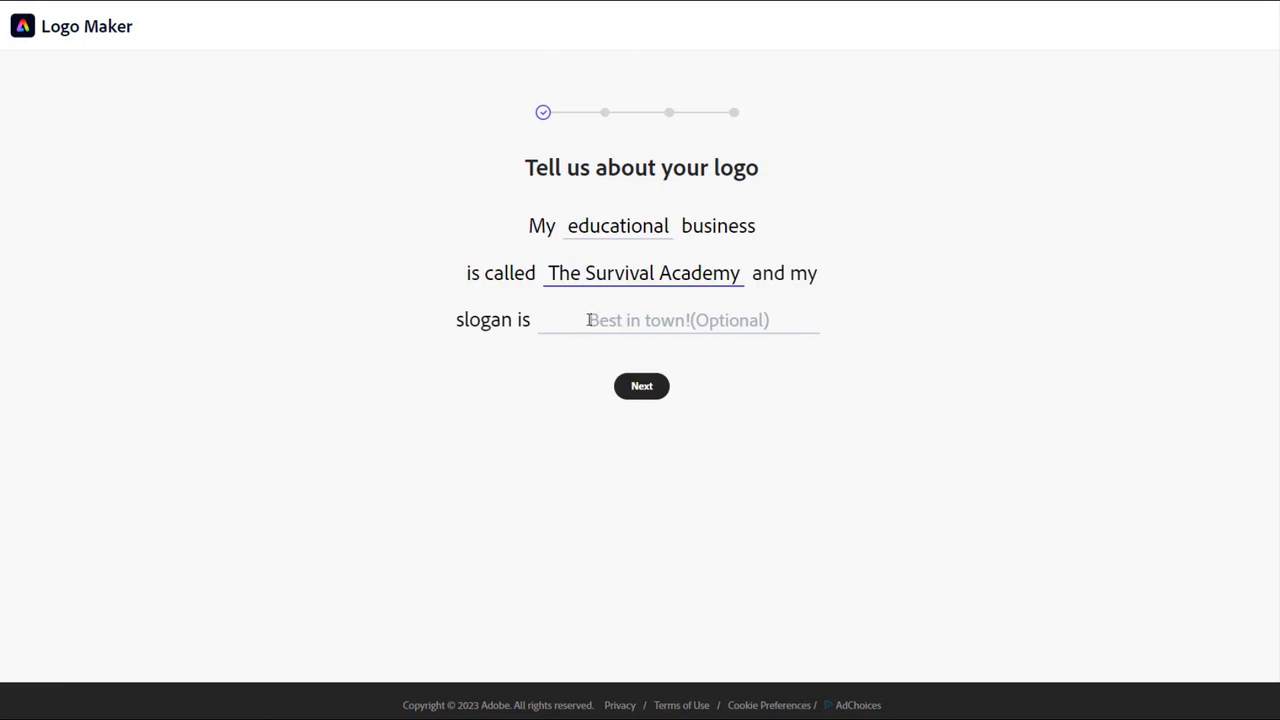
left_click(588, 320)
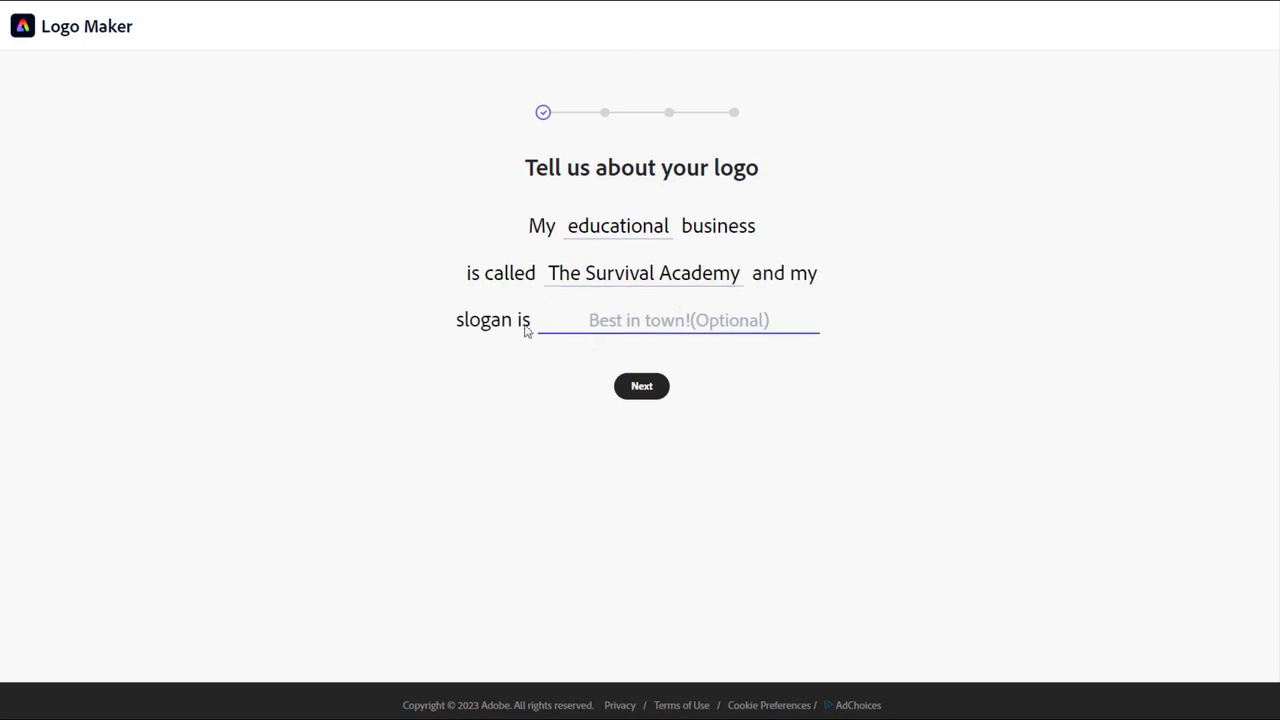
left_click(643, 389)
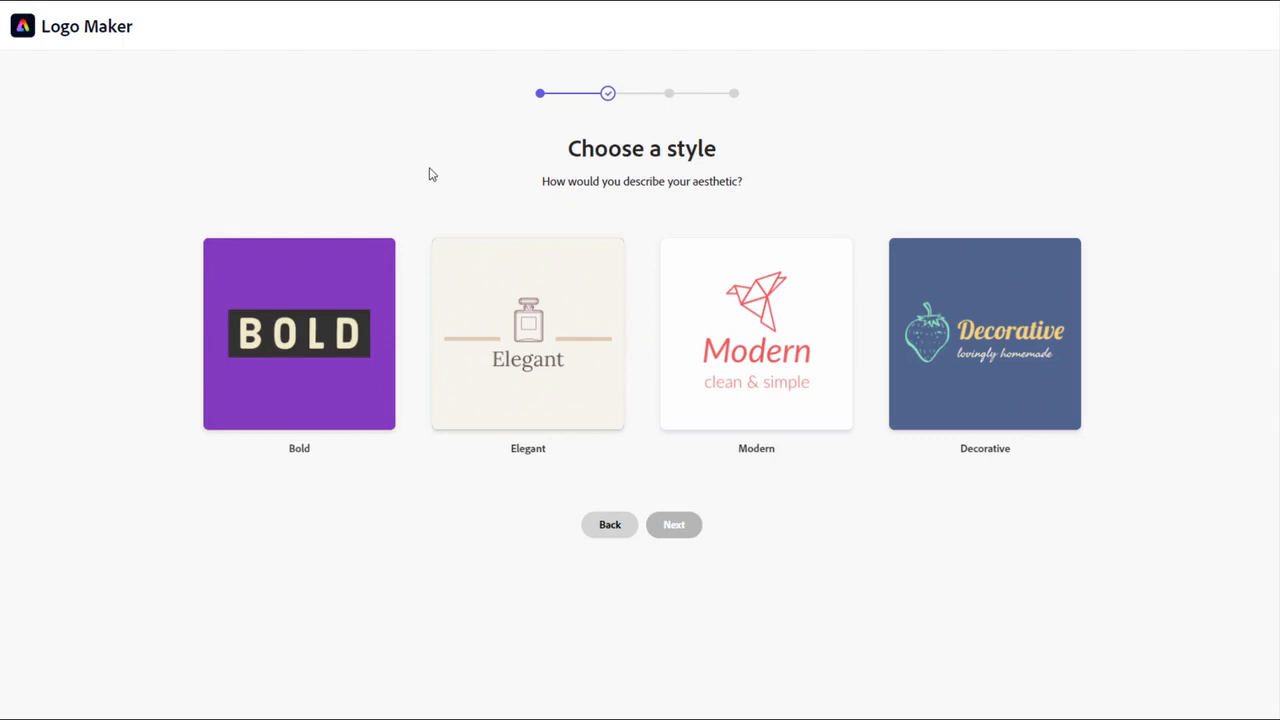
left_click(544, 310)
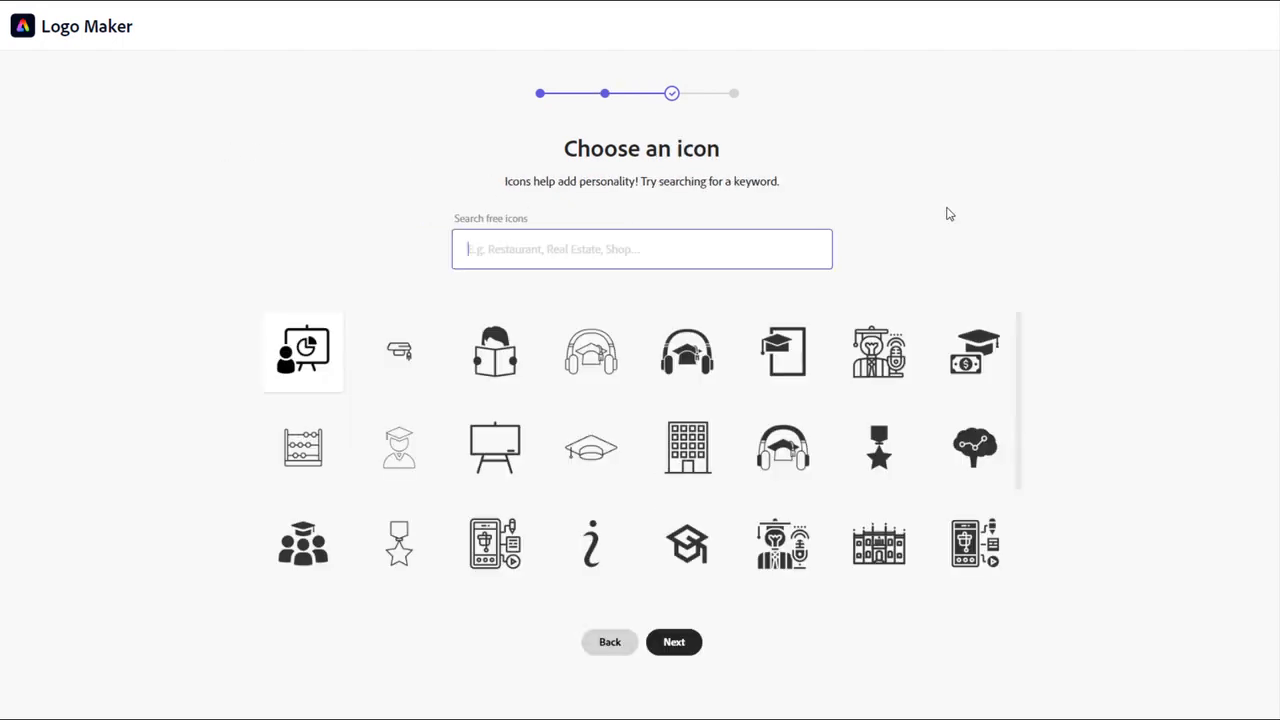
- Search the free icons for "survive" and generate logo designs with the multi-blade pocket knife icon
type("survuve")
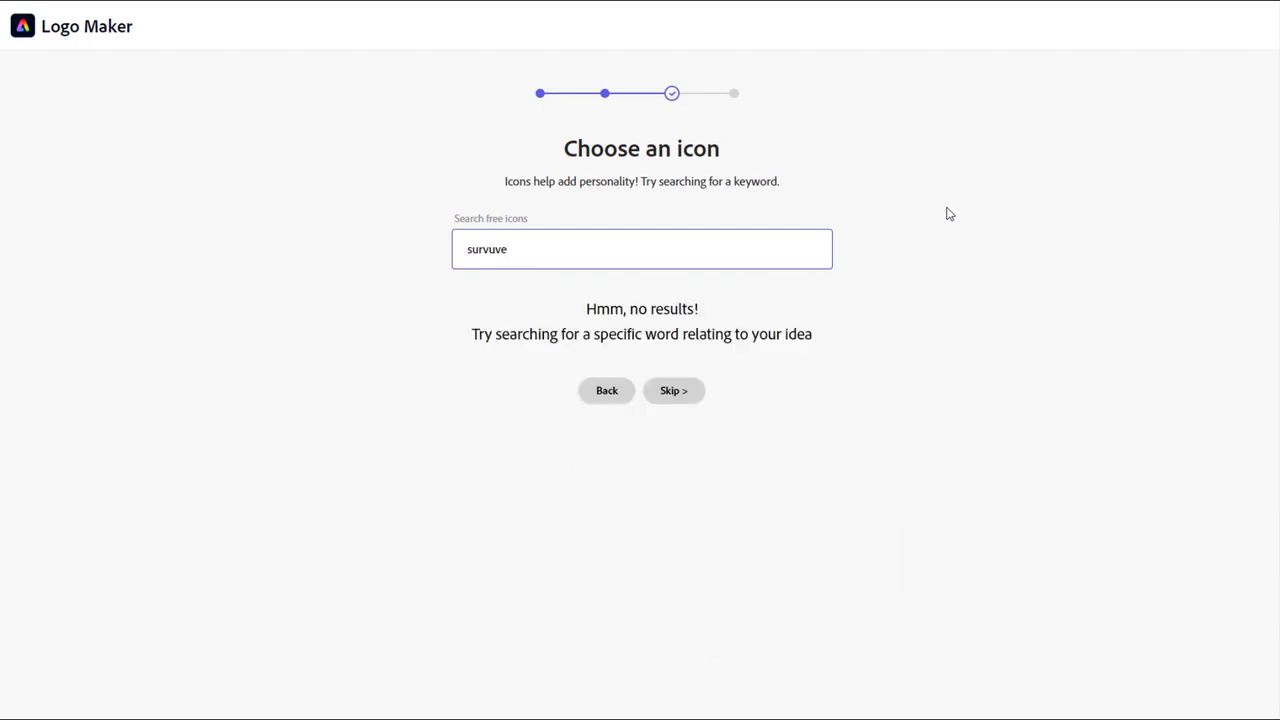
key("BackSpace")
key("BackSpace")
key("BackSpace")
type("ive")
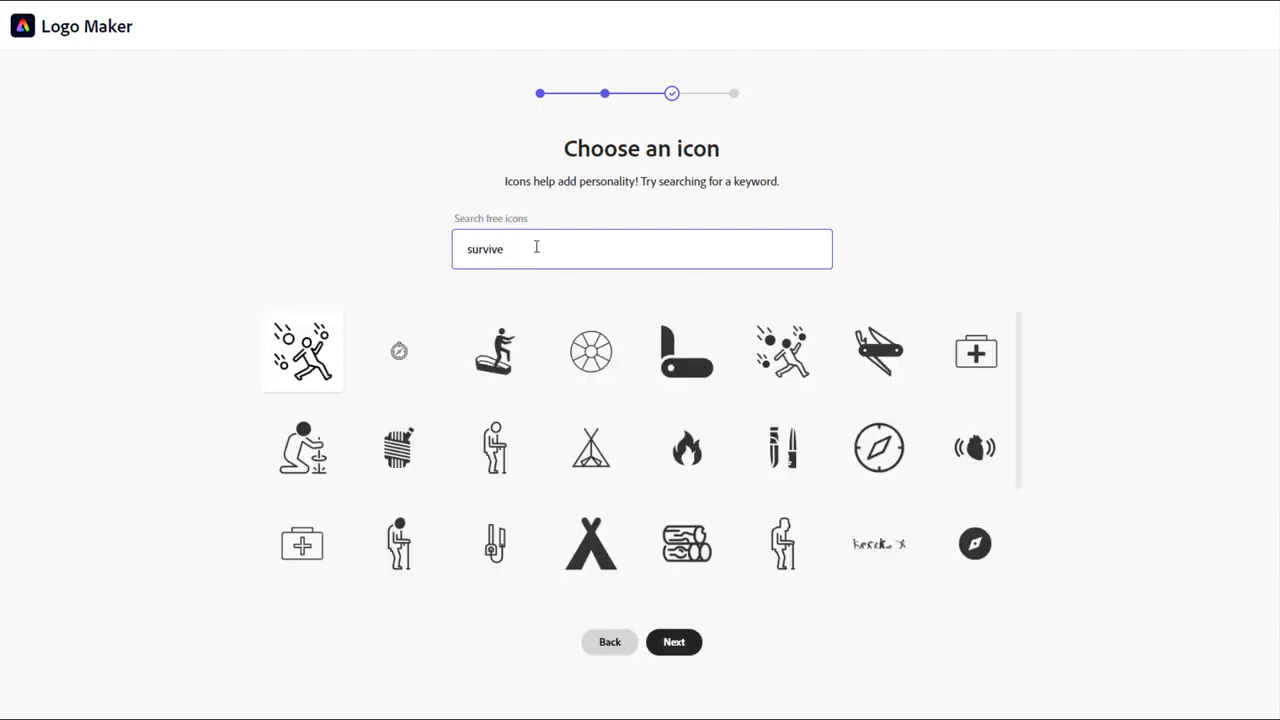
left_click_drag(1020, 337, 1007, 307)
left_click(876, 355)
left_click(684, 643)
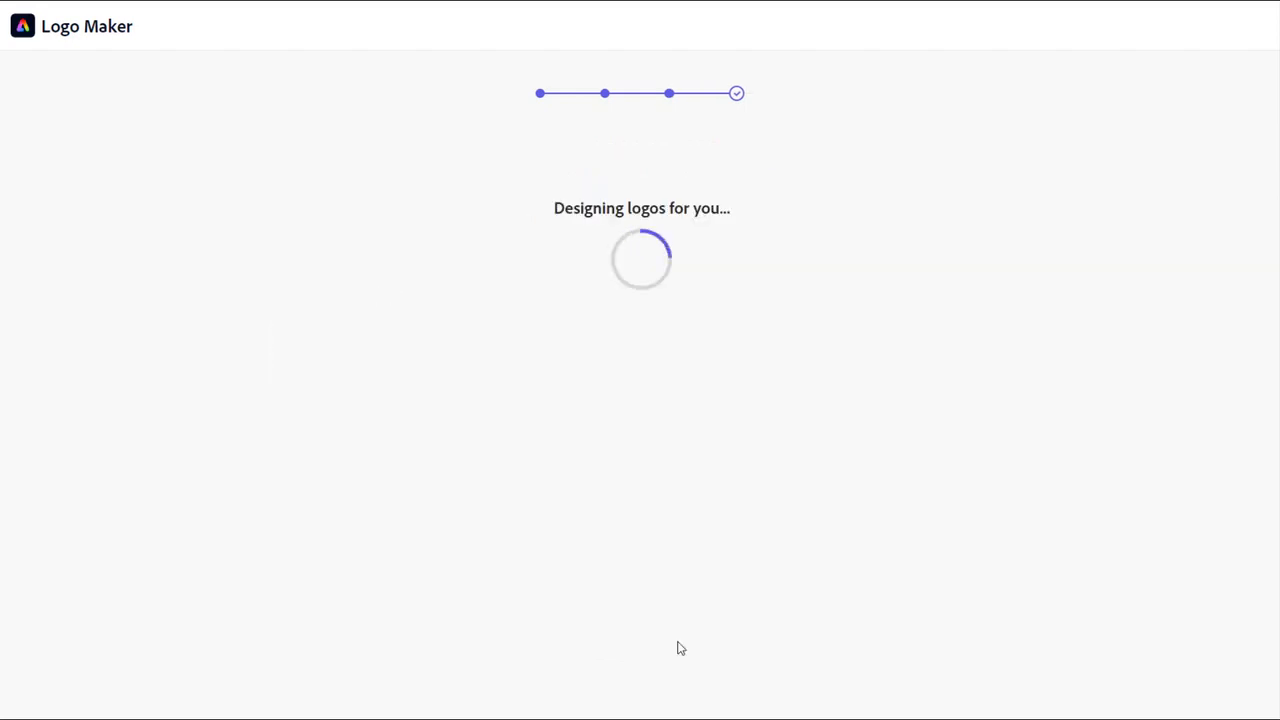
- Browse the generated logos and customize the light design with the black knife between two lines above The Survival Academy
scroll(1267, 178, "down", 1)
scroll(1267, 178, "down", 8)
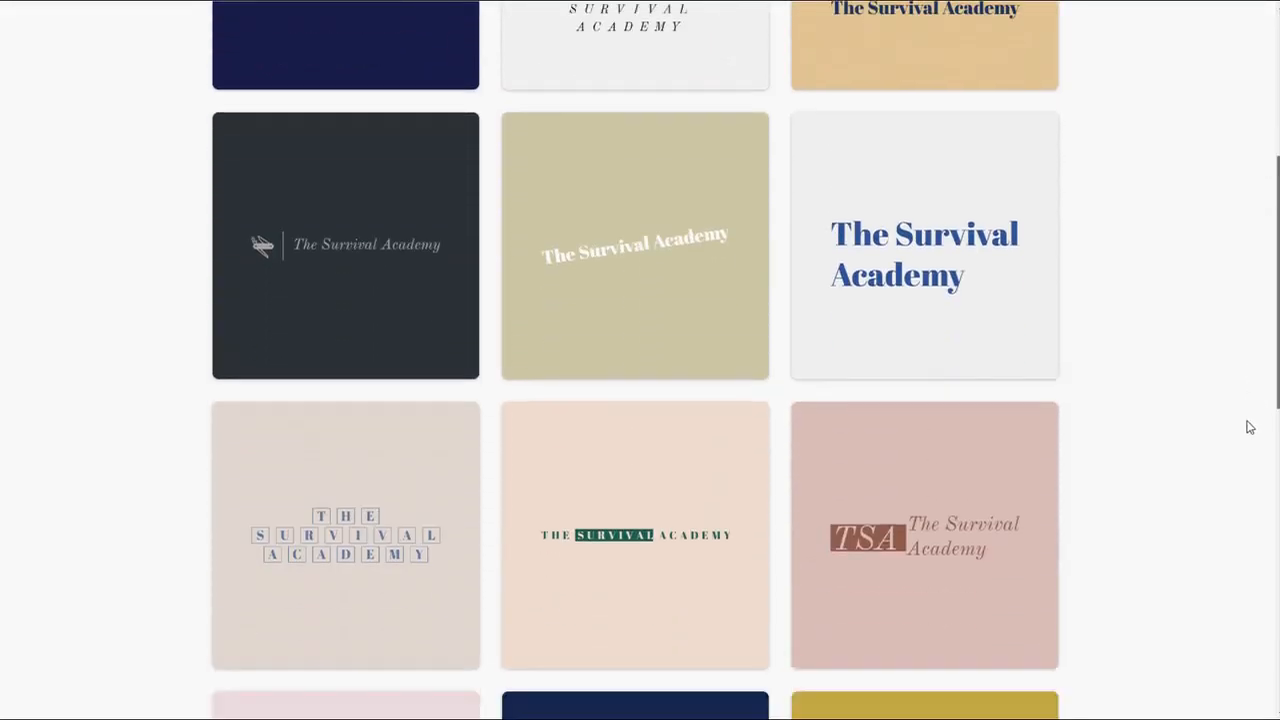
scroll(1198, 464, "down", 10)
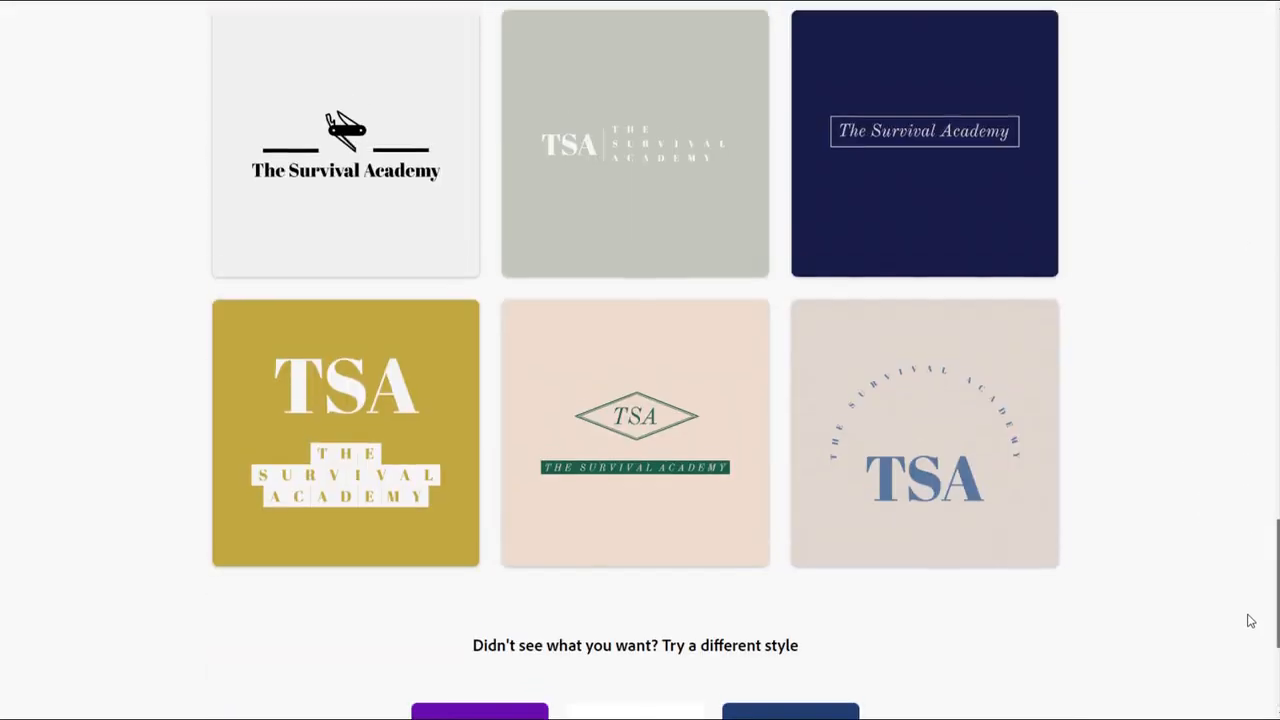
scroll(1252, 590, "up", 3)
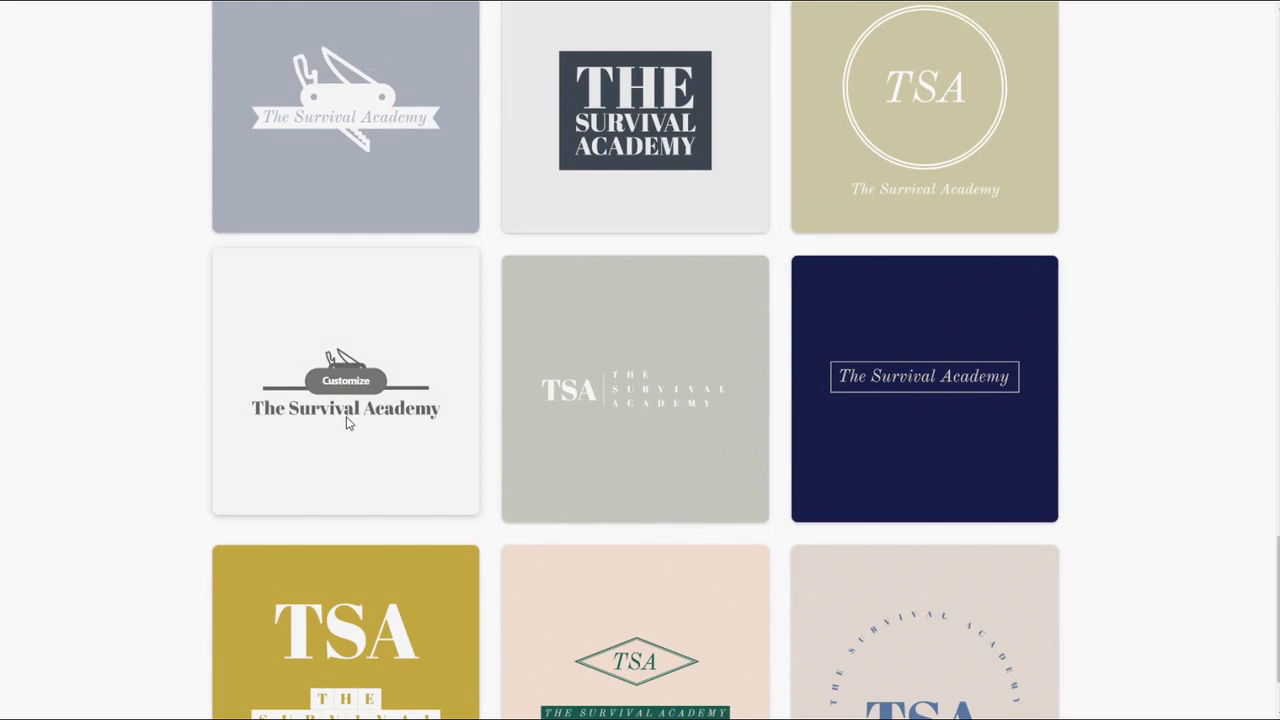
left_click(346, 381)
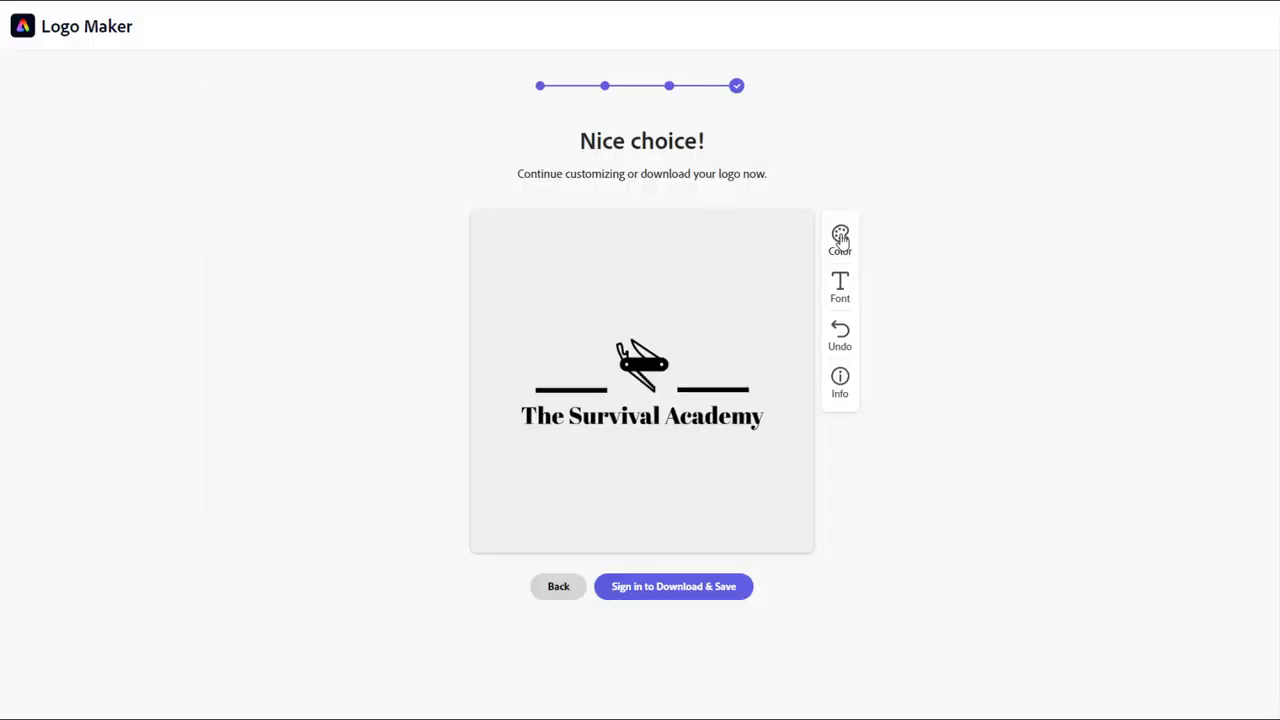
- Cycle the logo's colors to the navy background with light artwork and save the logo image to disk
left_click(840, 237)
left_click(840, 237)
left_click(840, 237)
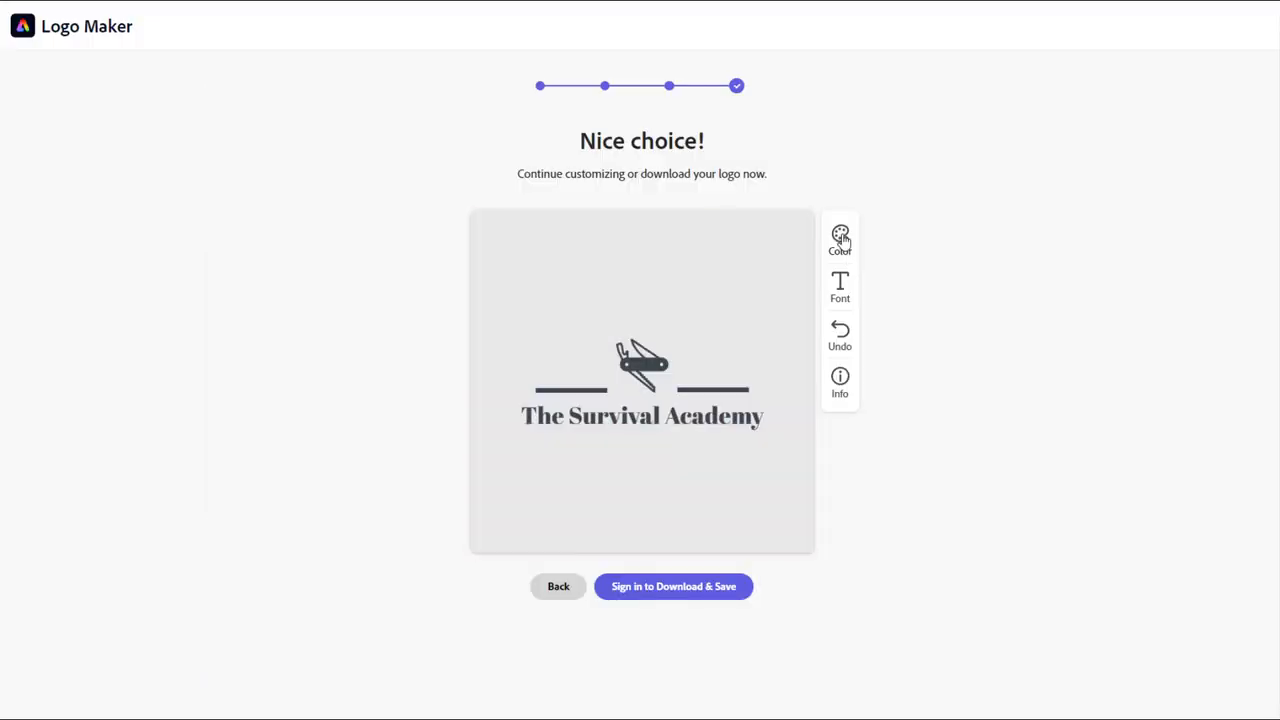
left_click(840, 237)
right_click(656, 270)
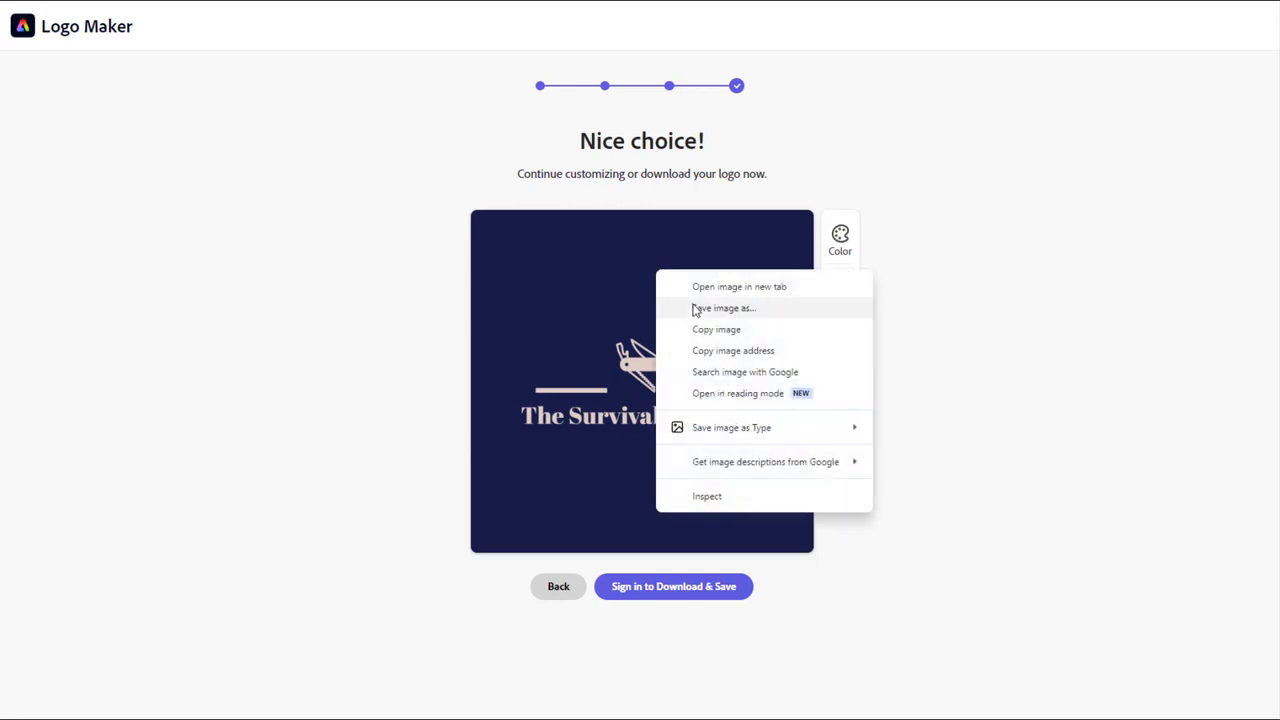
left_click(694, 305)
left_click(782, 560)
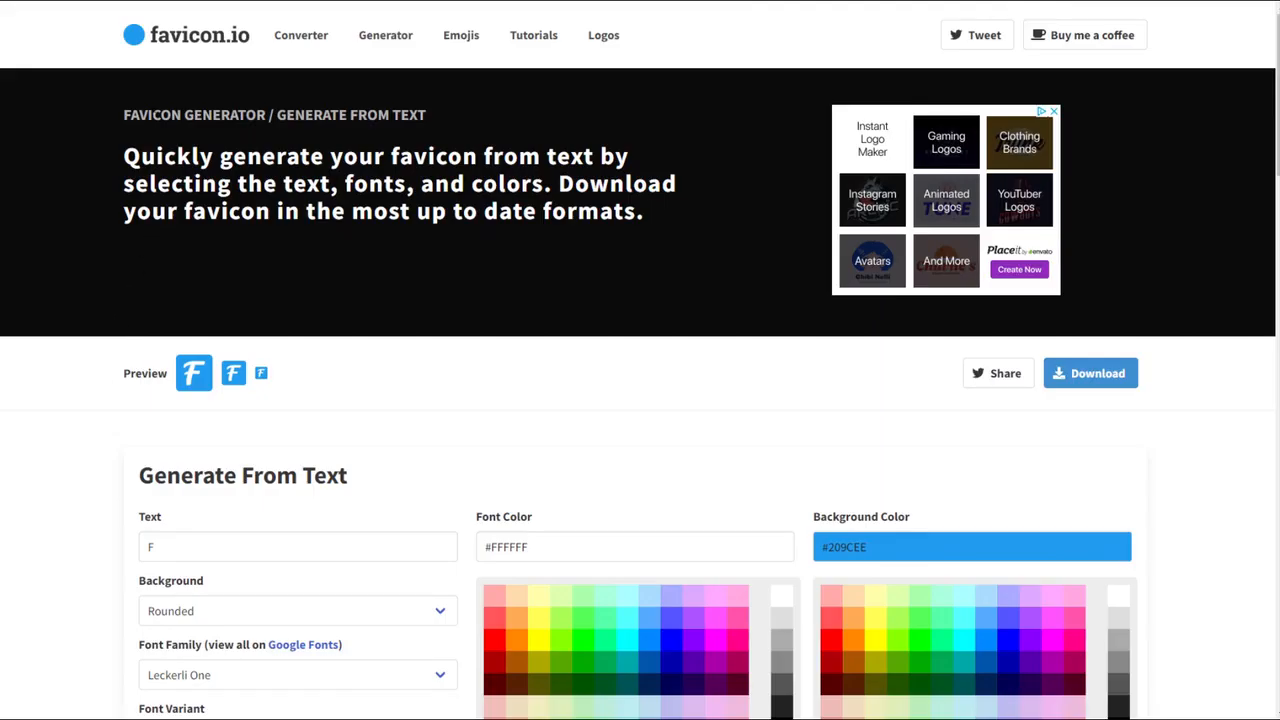
- In favicon.io's text generator, set the favicon text to S, the background to Circle and the font family to Lemonada
scroll(68, 491, "down", 3)
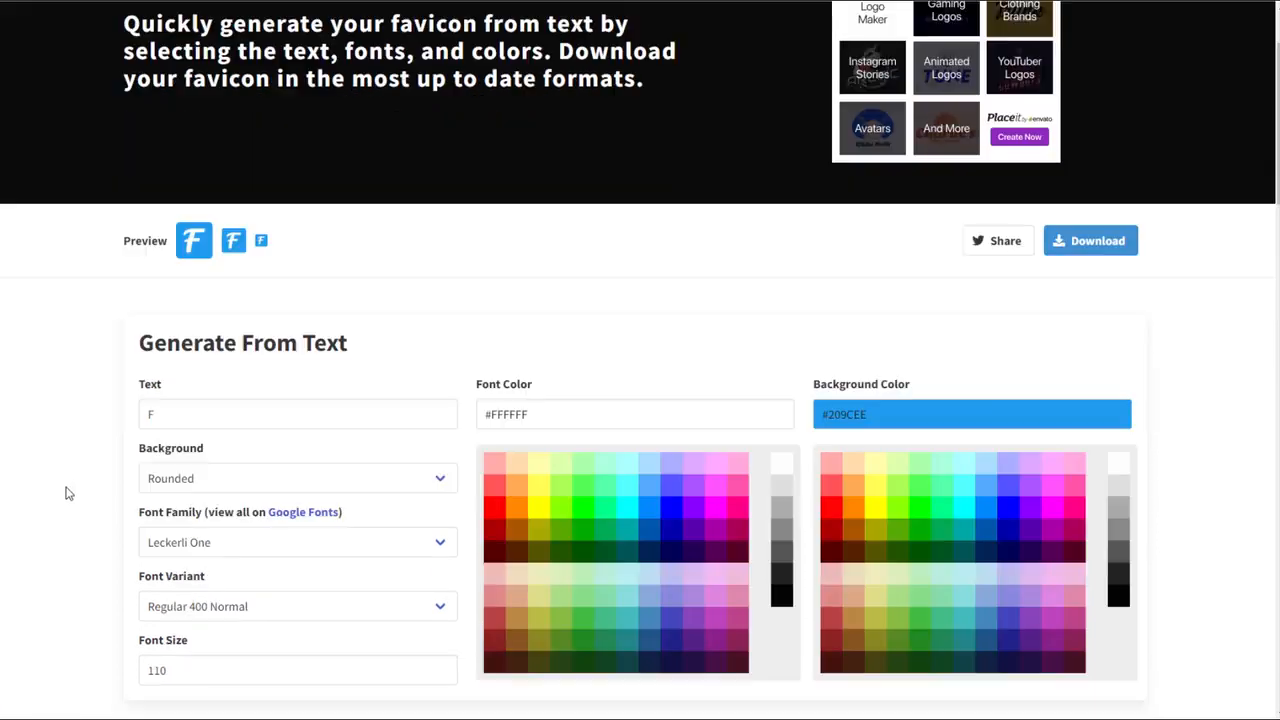
left_click_drag(172, 318, 90, 308)
type("S")
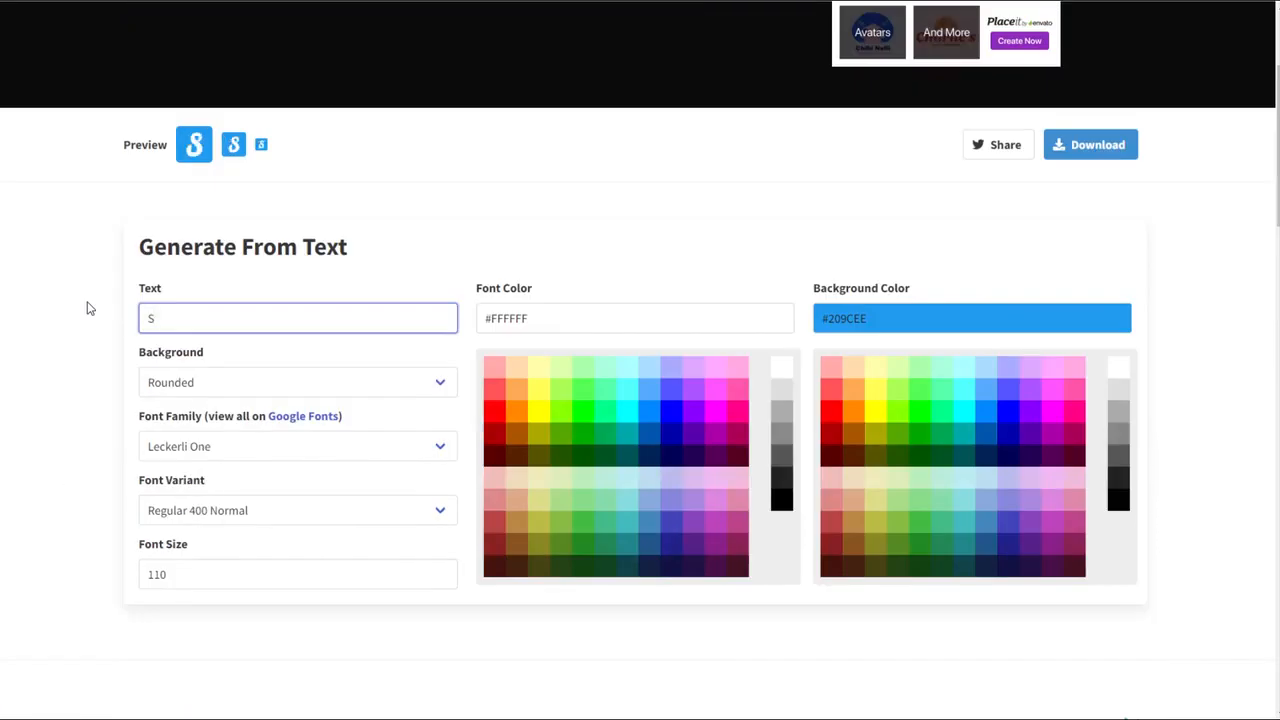
left_click(210, 382)
left_click(214, 428)
left_click(214, 446)
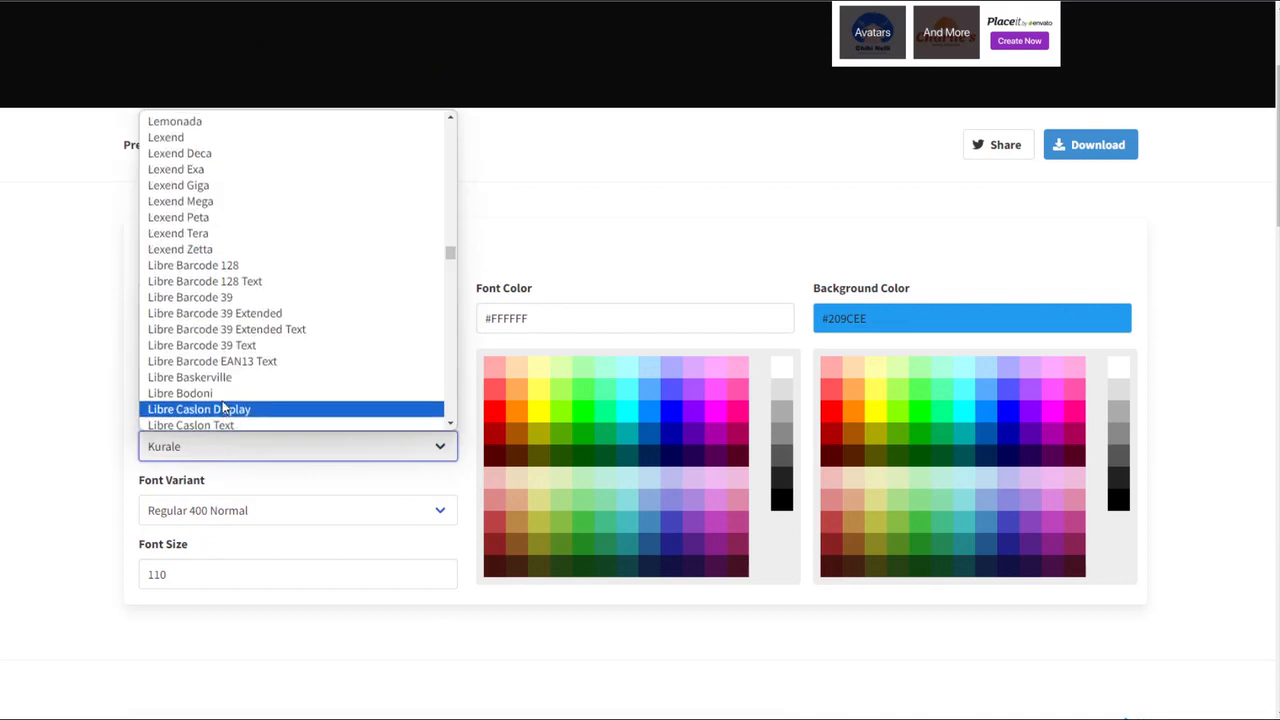
scroll(222, 393, "up", 3)
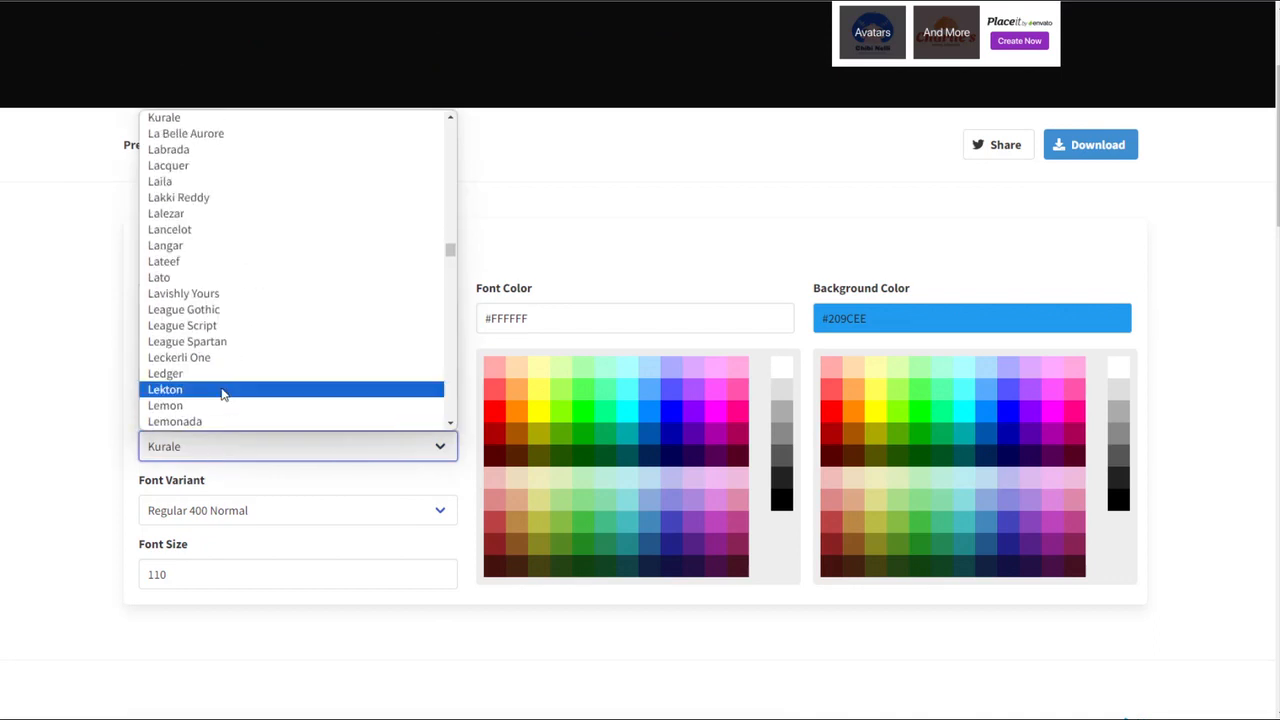
left_click(180, 421)
- Set the favicon's font color to white (#FFF) and its background color to orange (#F80), and download it
left_click(520, 420)
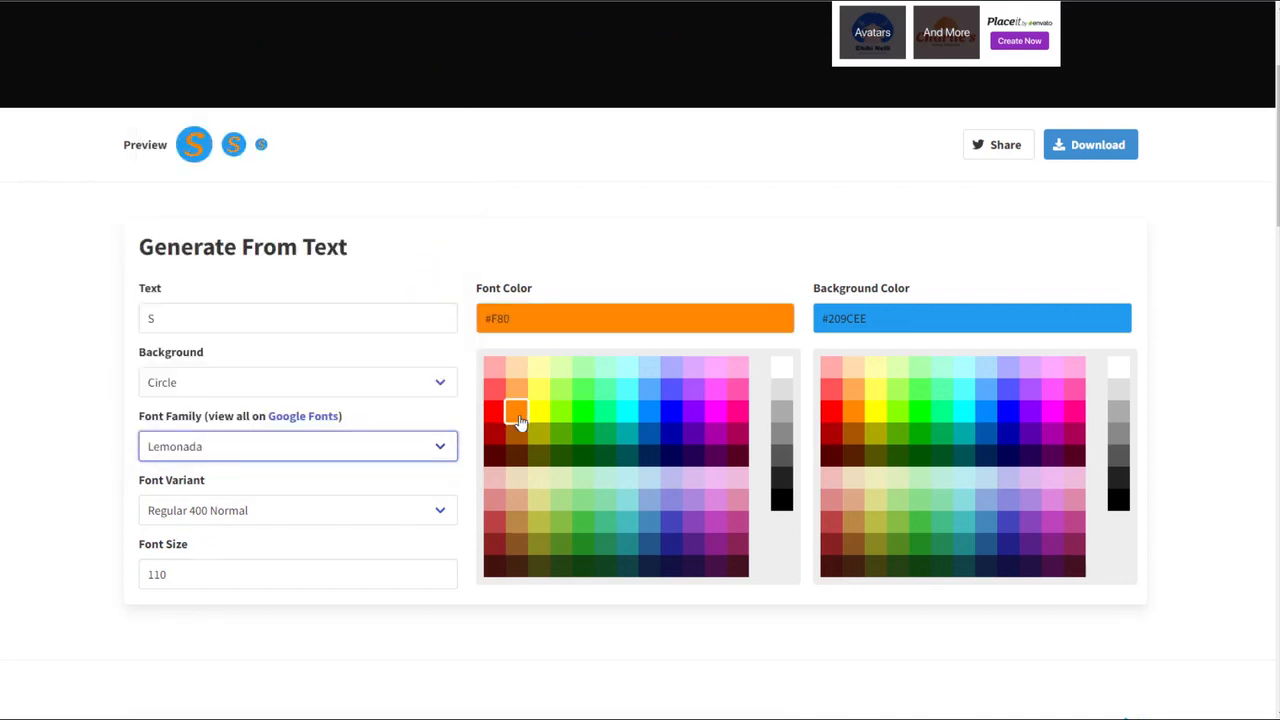
left_click(783, 370)
left_click(853, 410)
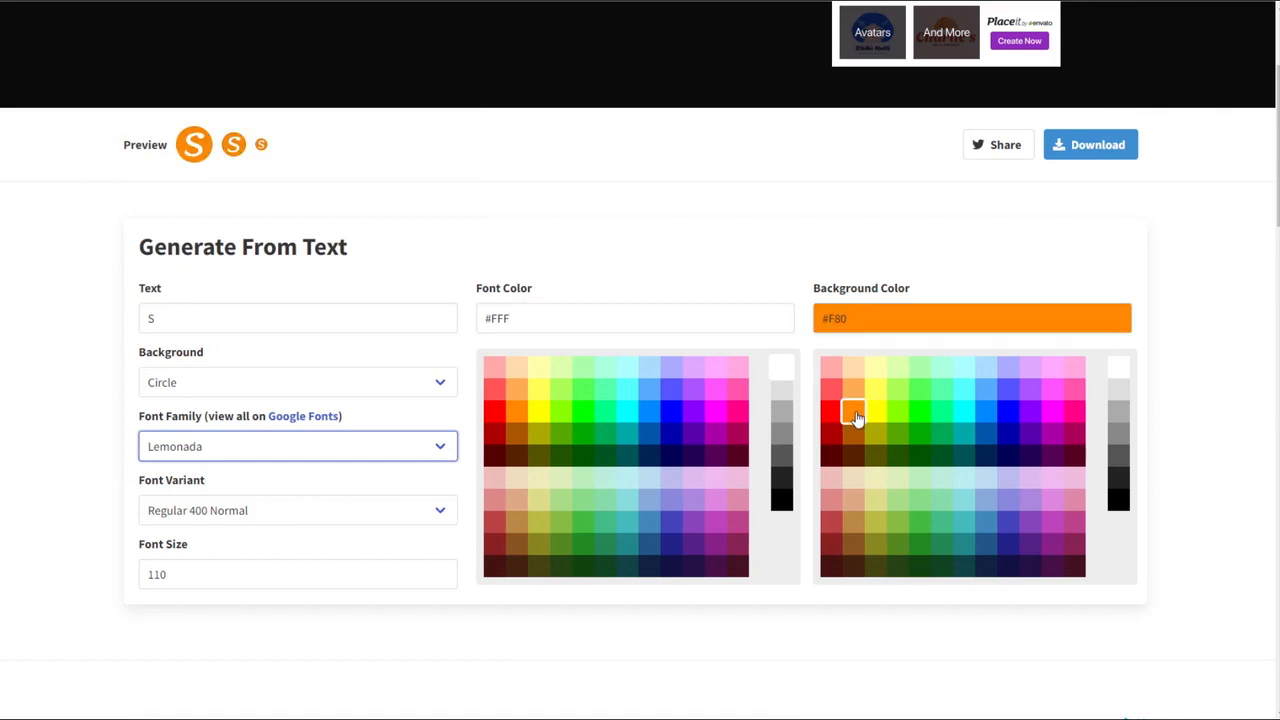
left_click(1098, 145)
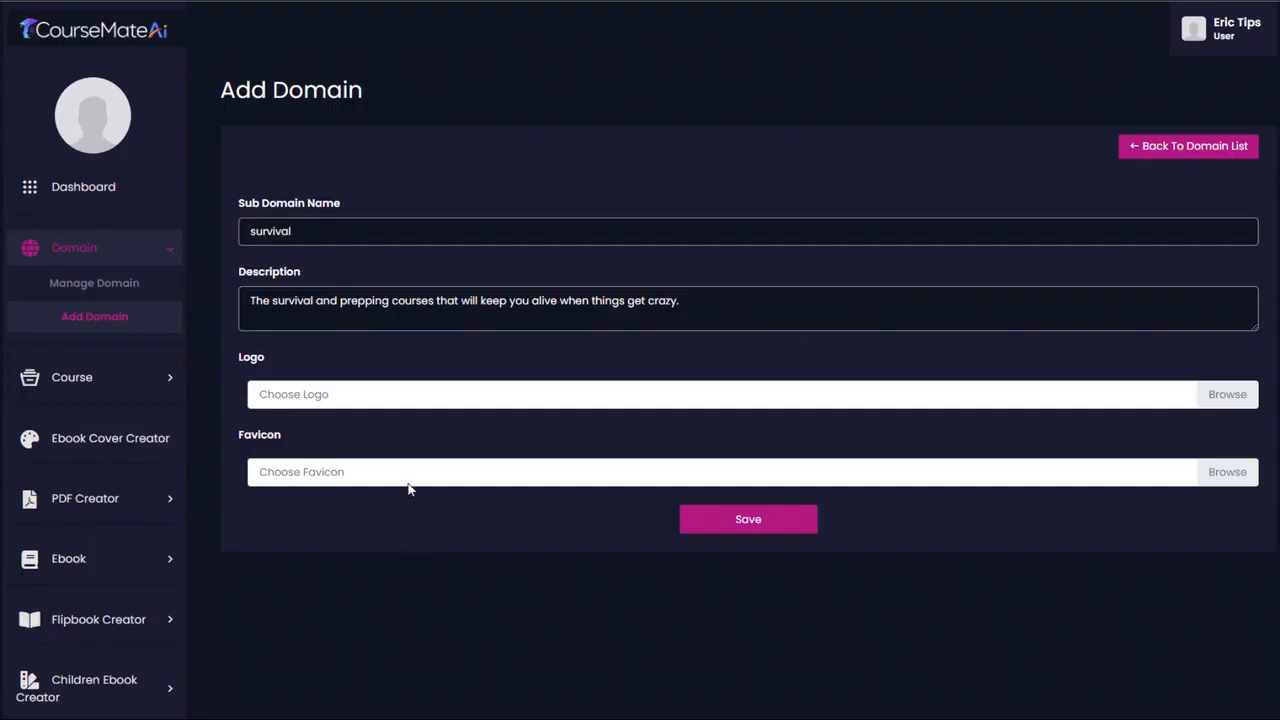
- In CourseMateAi's domain form, upload download.jpg as the logo and favicon.ico as the favicon, and save the domain
left_click(405, 394)
double_click(220, 52)
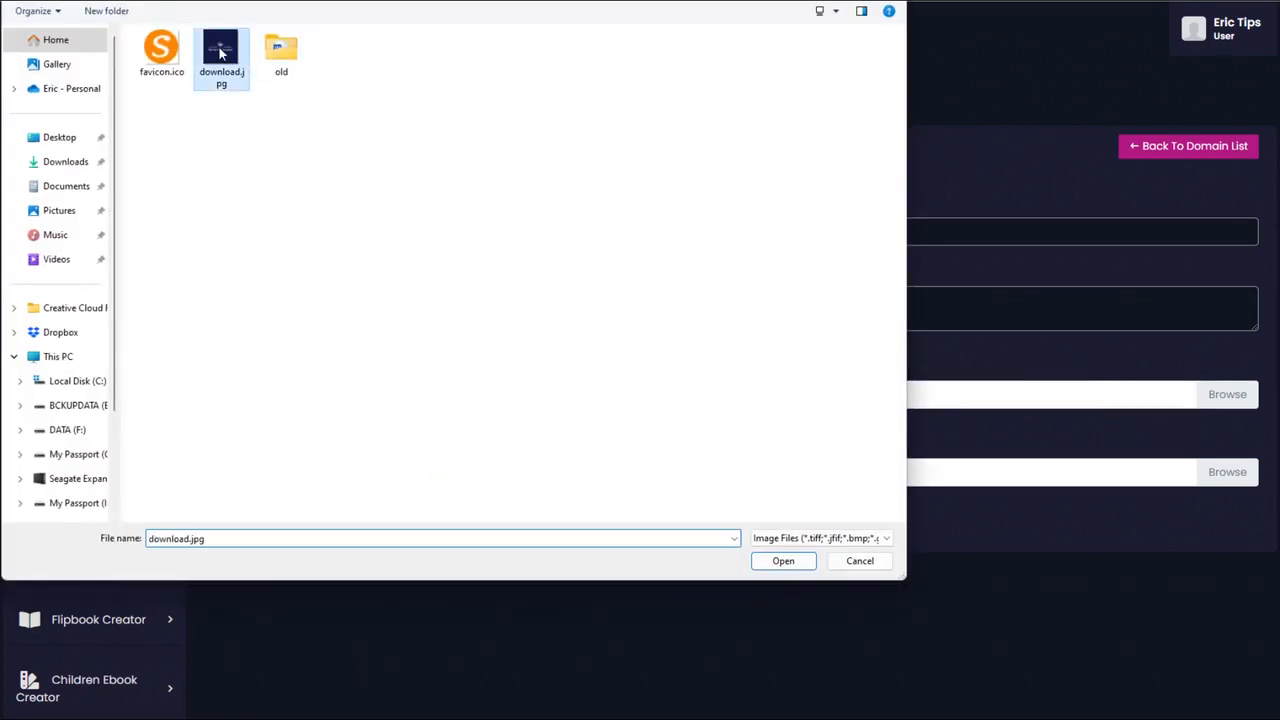
left_click(420, 624)
double_click(160, 55)
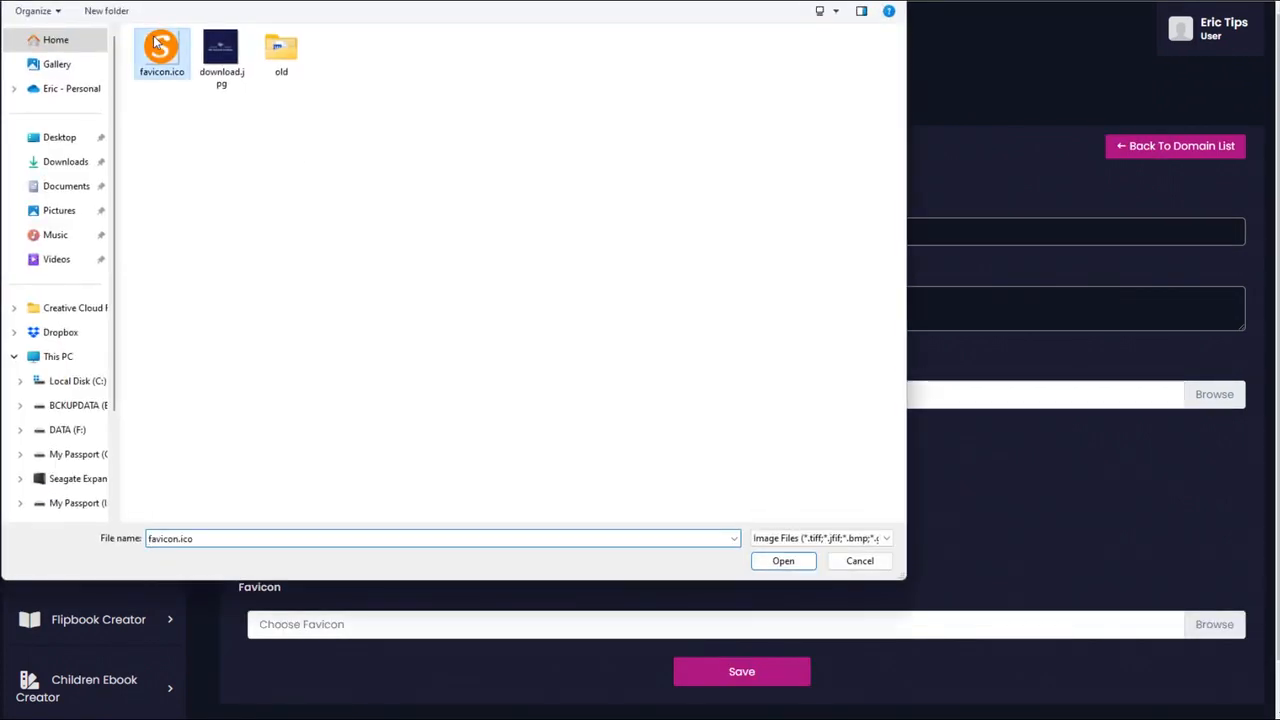
scroll(740, 660, "down", 1)
scroll(742, 666, "down", 1)
left_click(743, 625)
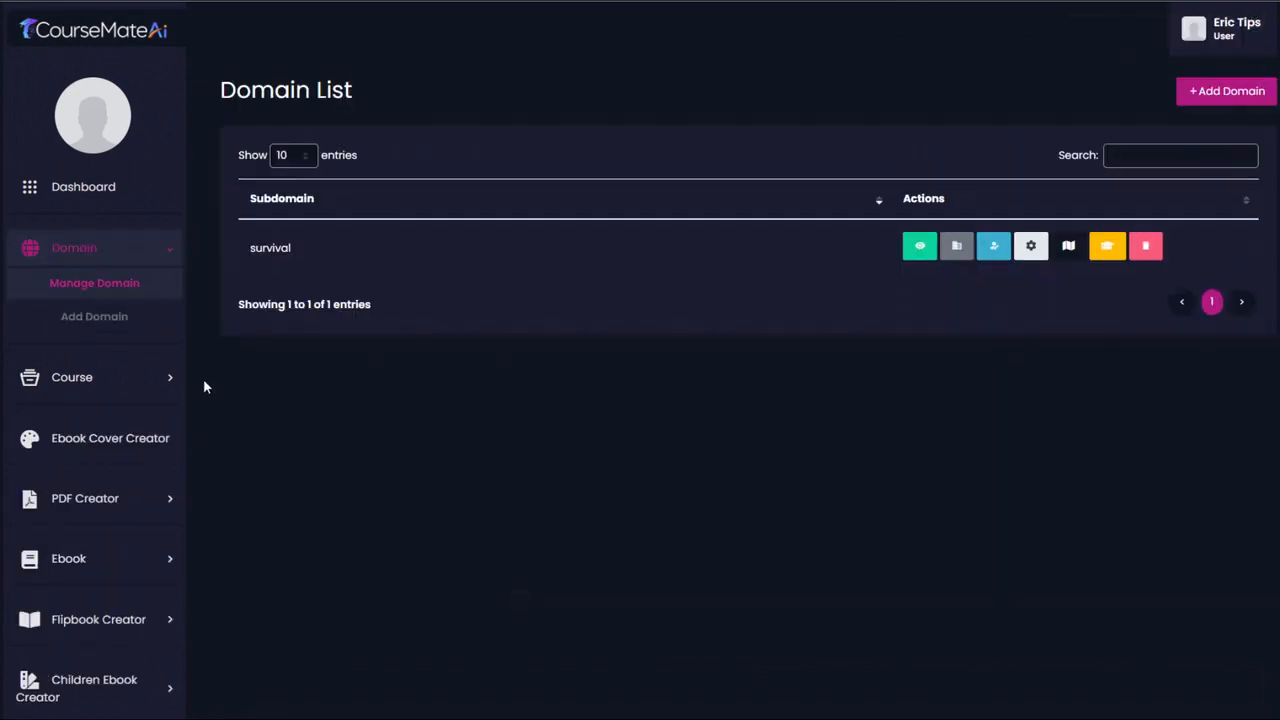
- Start a new course category assigned to the survival domain site, with the fab fa-accusoft icon
left_click(163, 376)
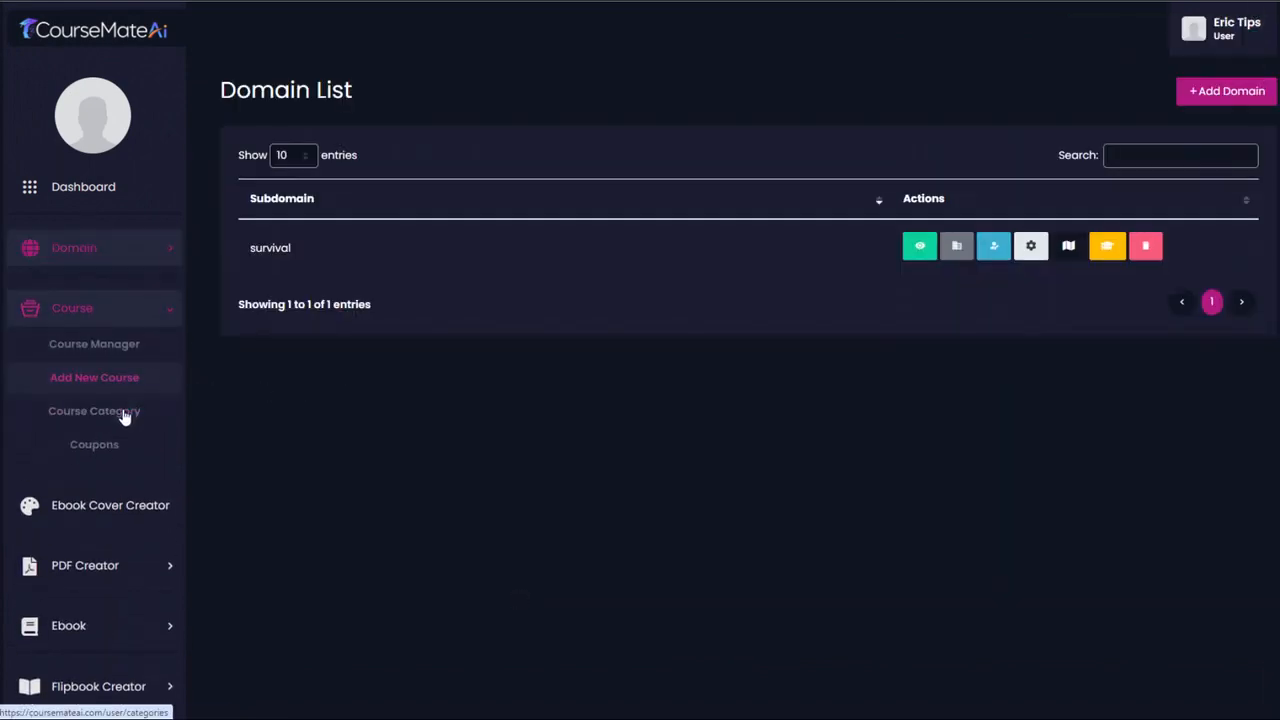
left_click(122, 416)
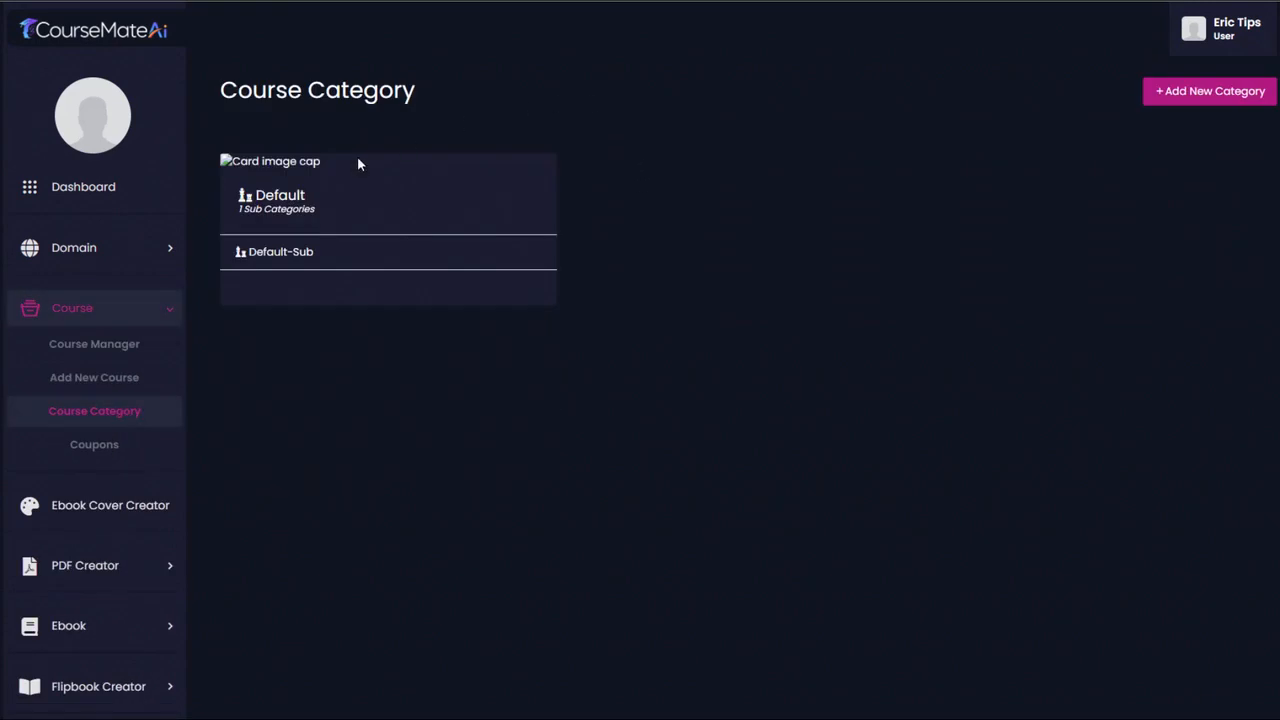
left_click(1190, 96)
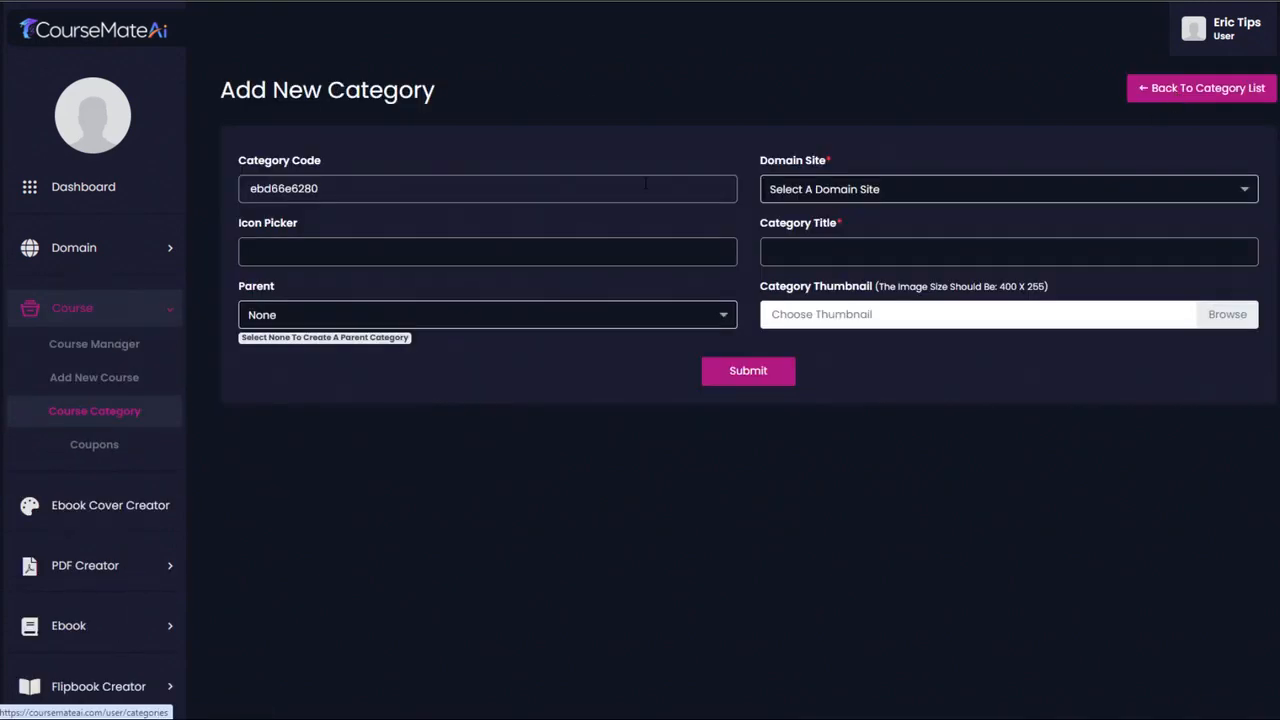
double_click(362, 183)
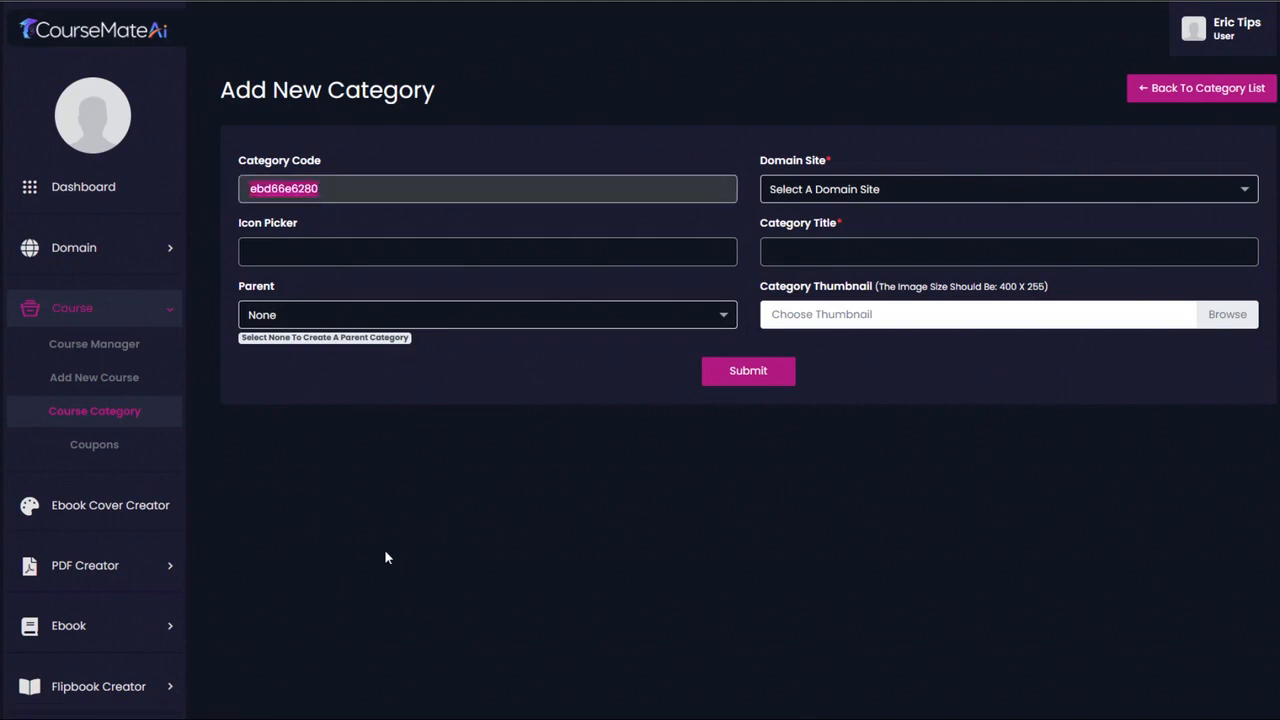
left_click(944, 196)
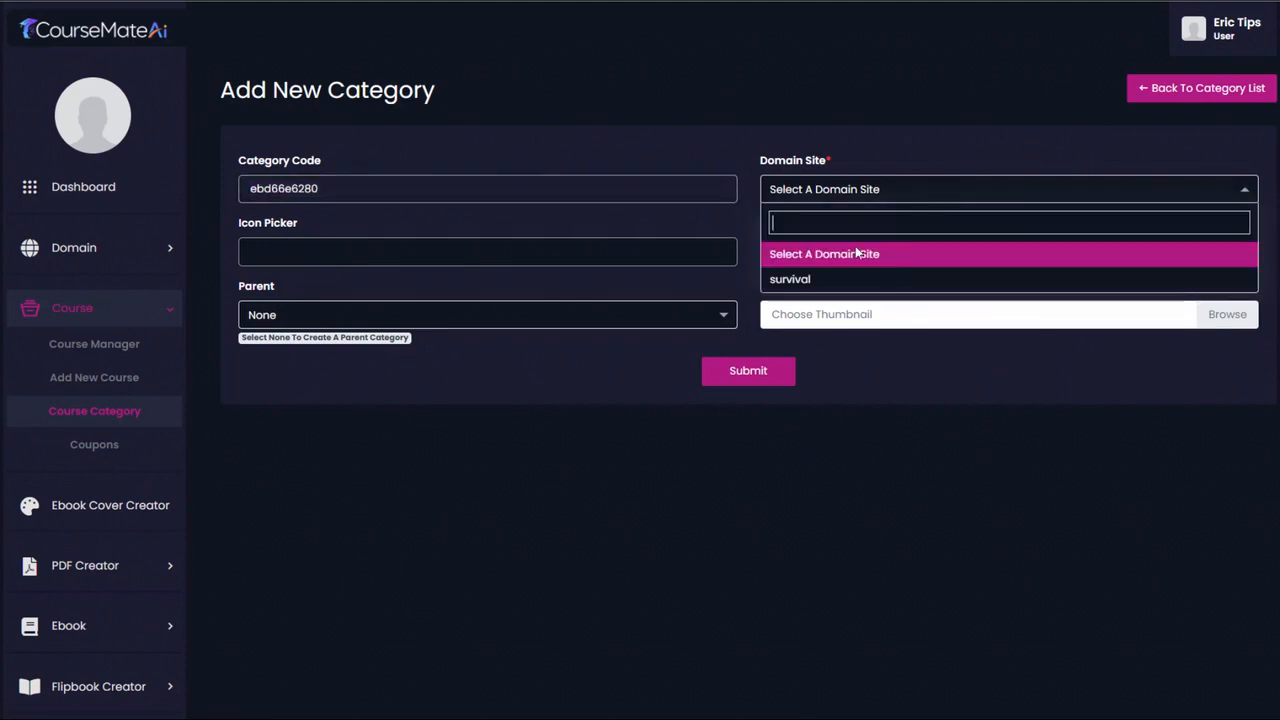
left_click(830, 280)
left_click(560, 252)
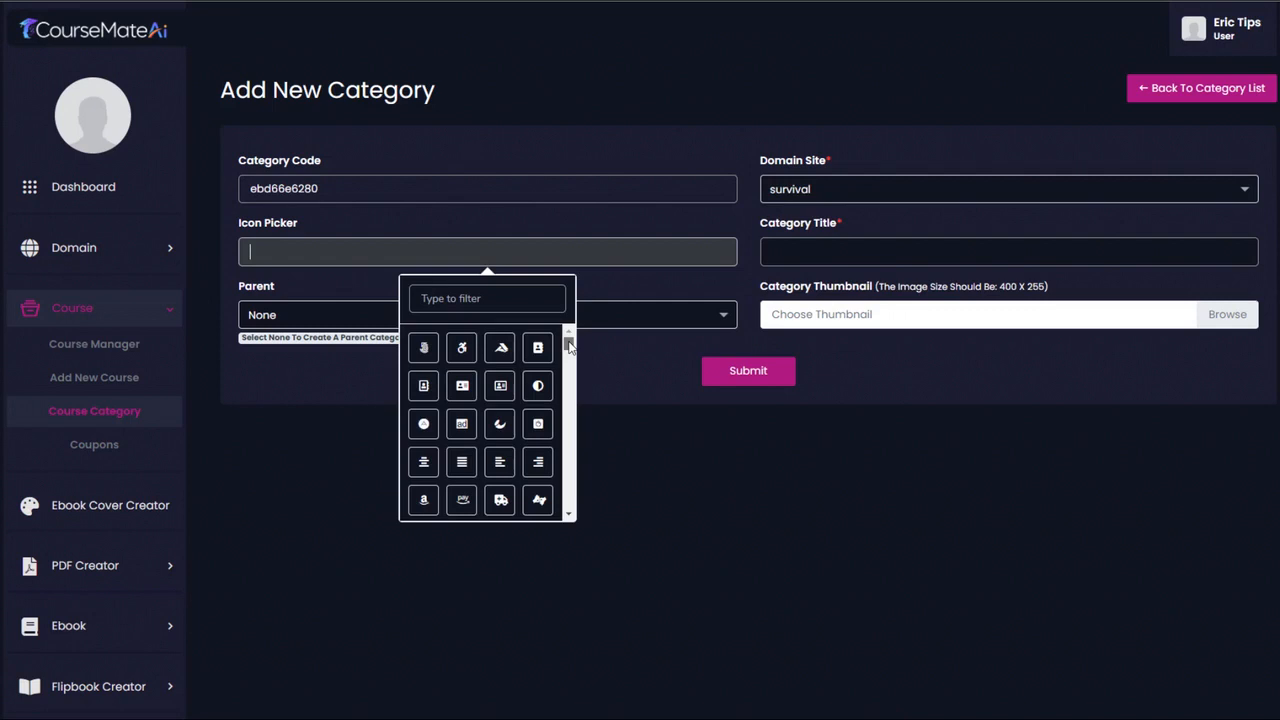
left_click(500, 347)
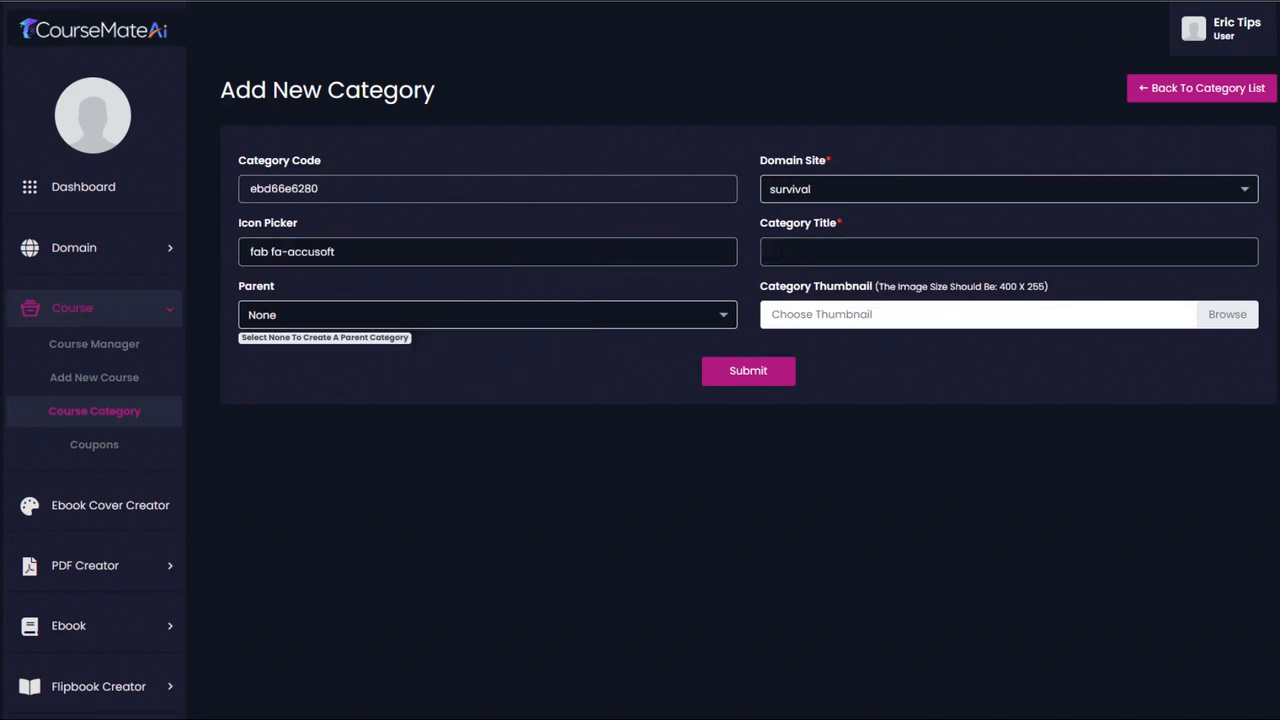
- Title the new category Prepper Guides, leave it as a parent category, and submit it
left_click(827, 252)
type("Prepper Guides")
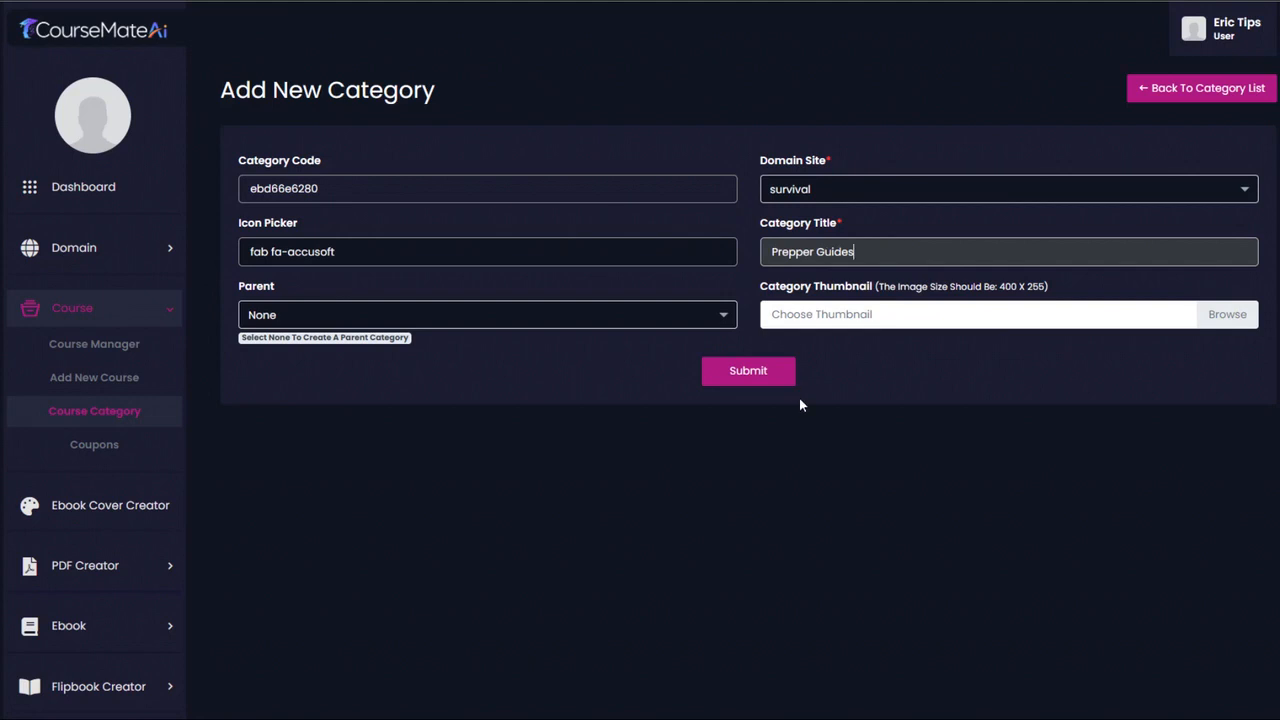
left_click(752, 378)
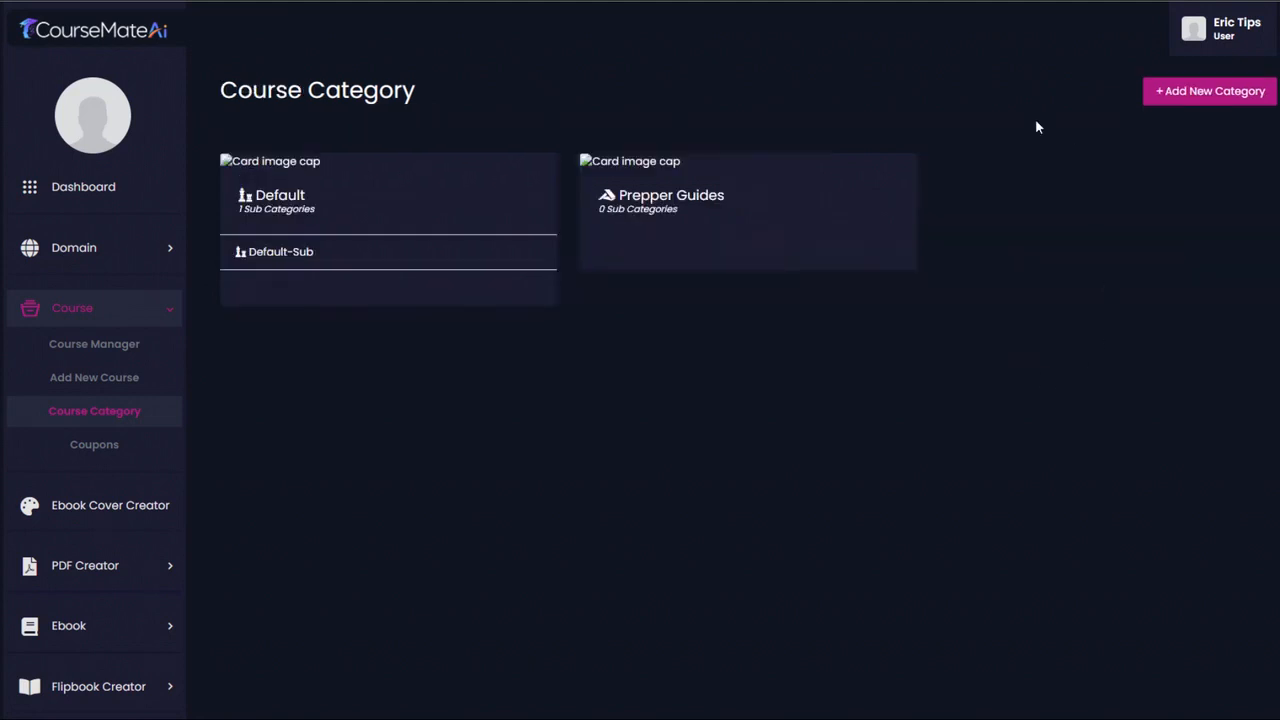
mouse_move(668, 188)
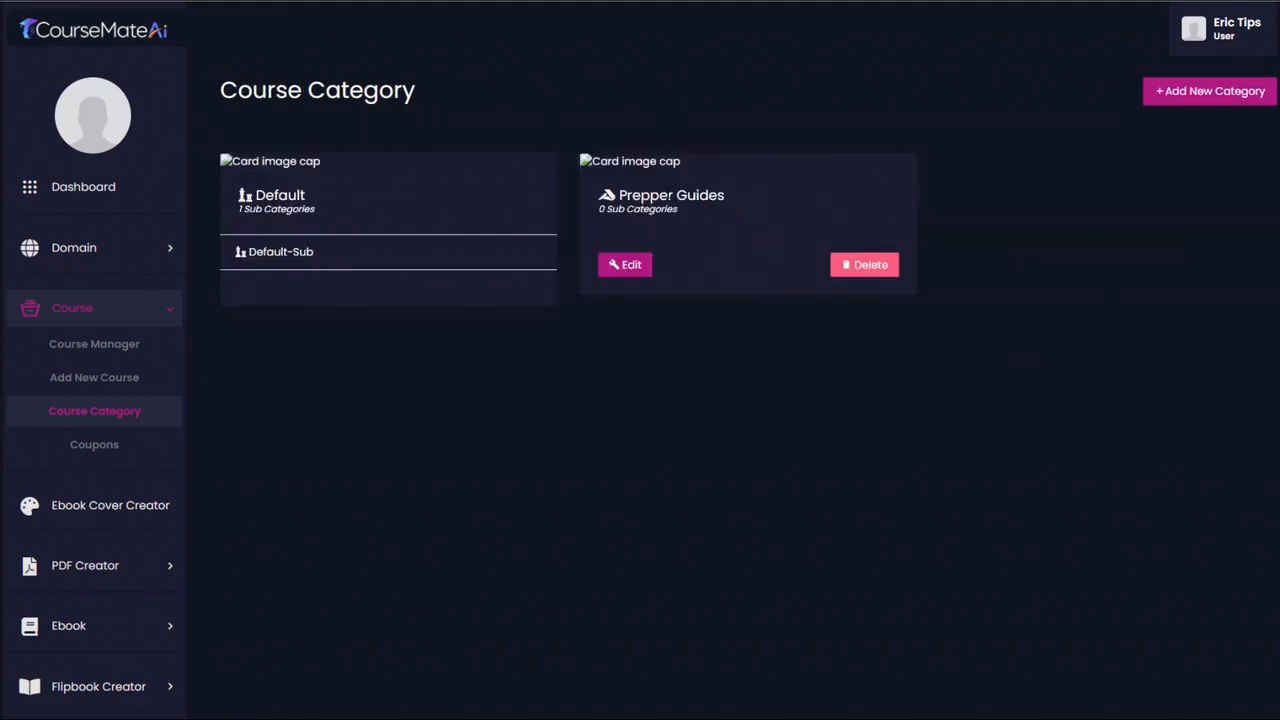
- Start another category for the survival site with Prepper Guides as its parent and the fas fa-bars icon
left_click(1200, 91)
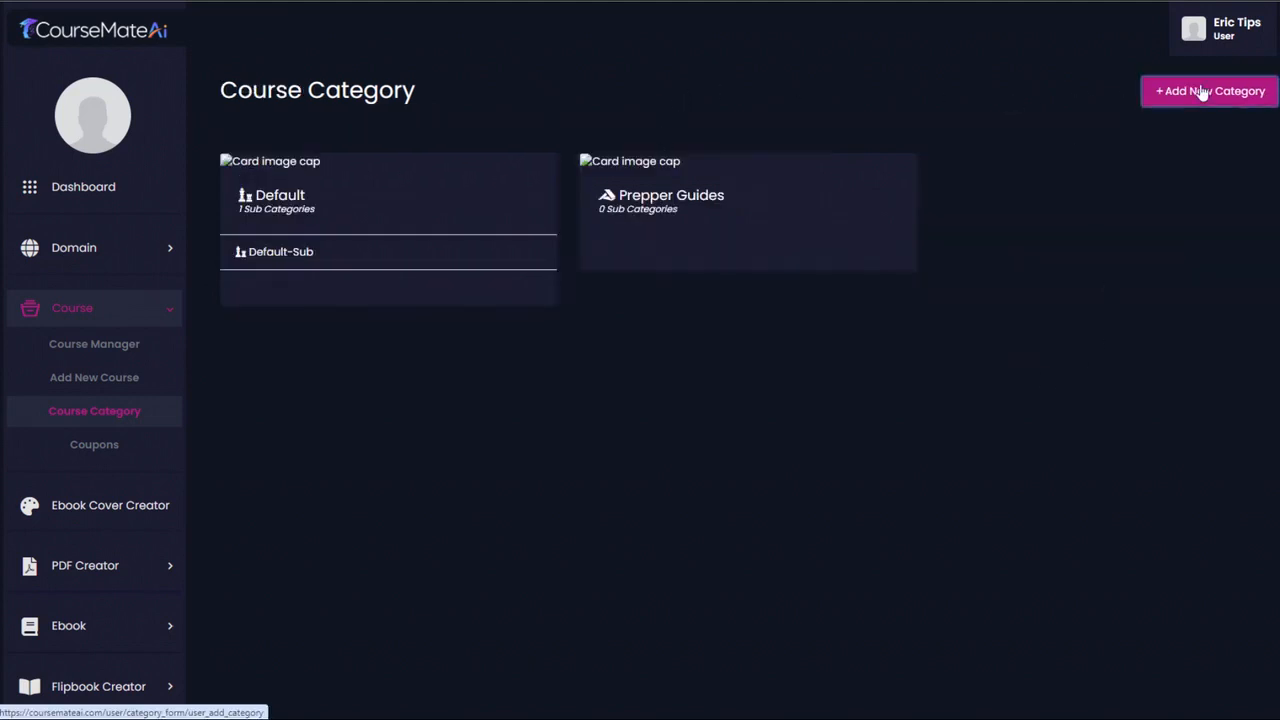
left_click(1000, 189)
left_click(880, 254)
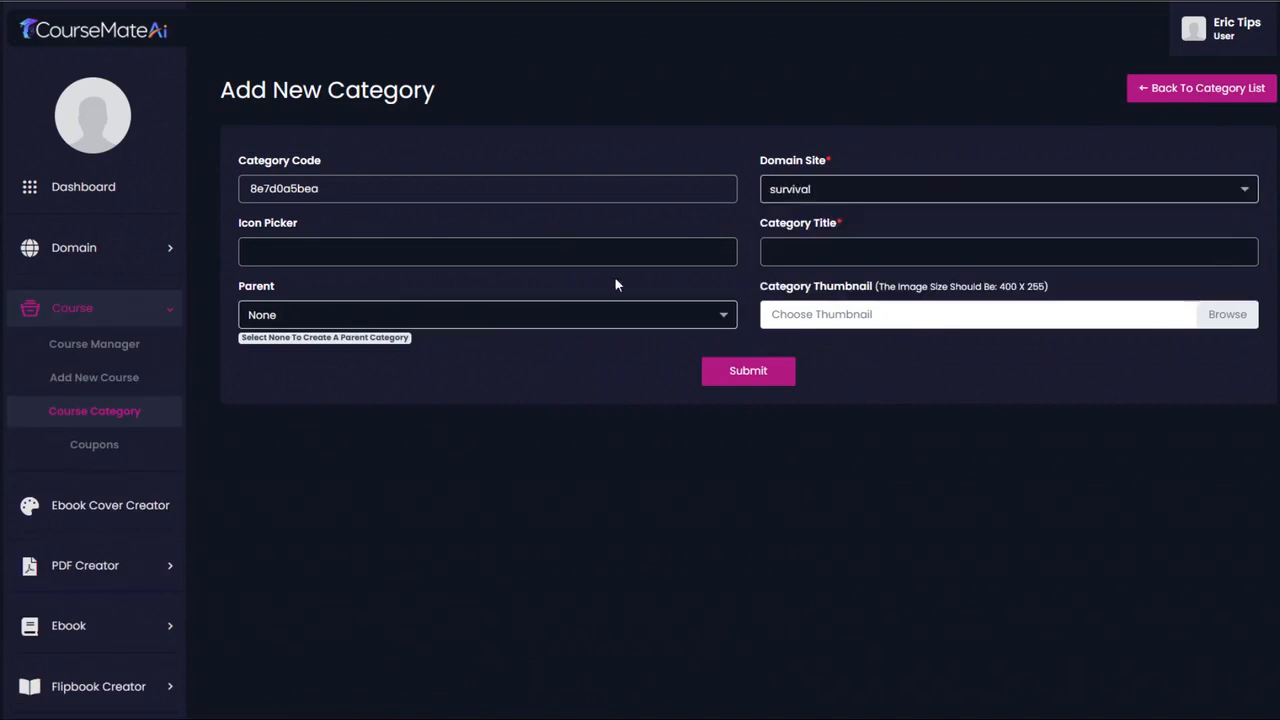
left_click(395, 316)
left_click(327, 432)
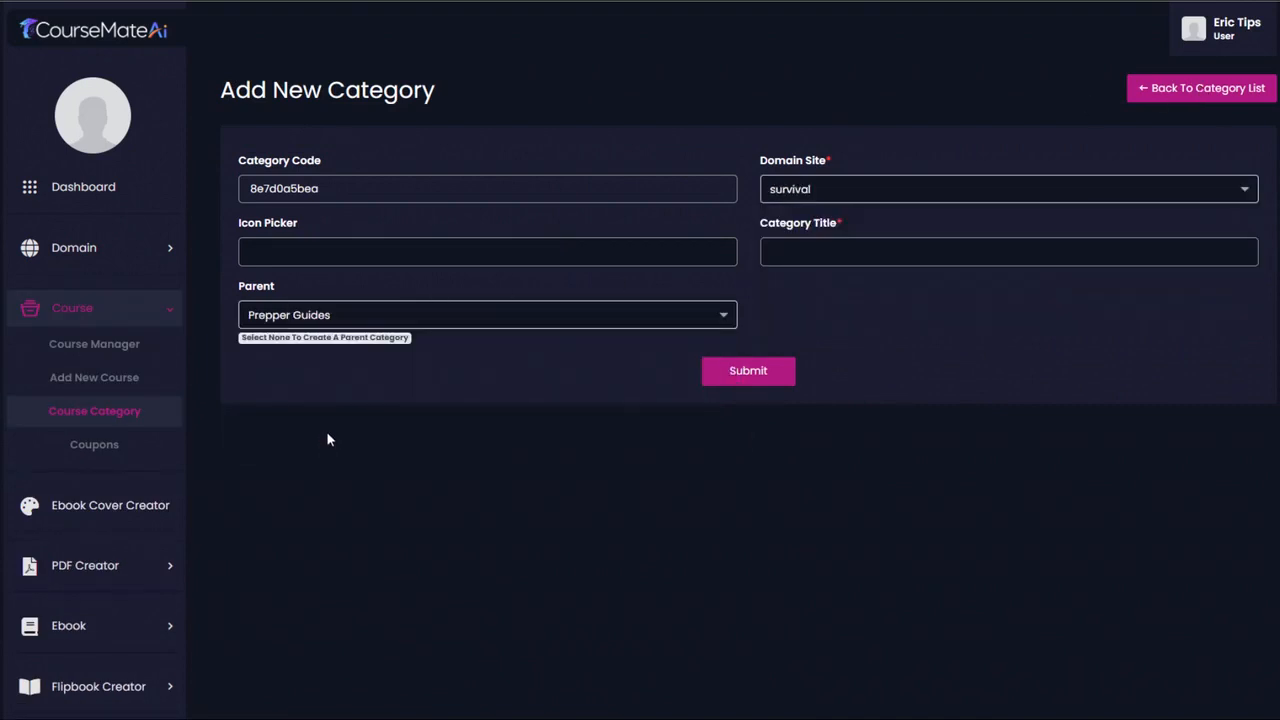
left_click(531, 252)
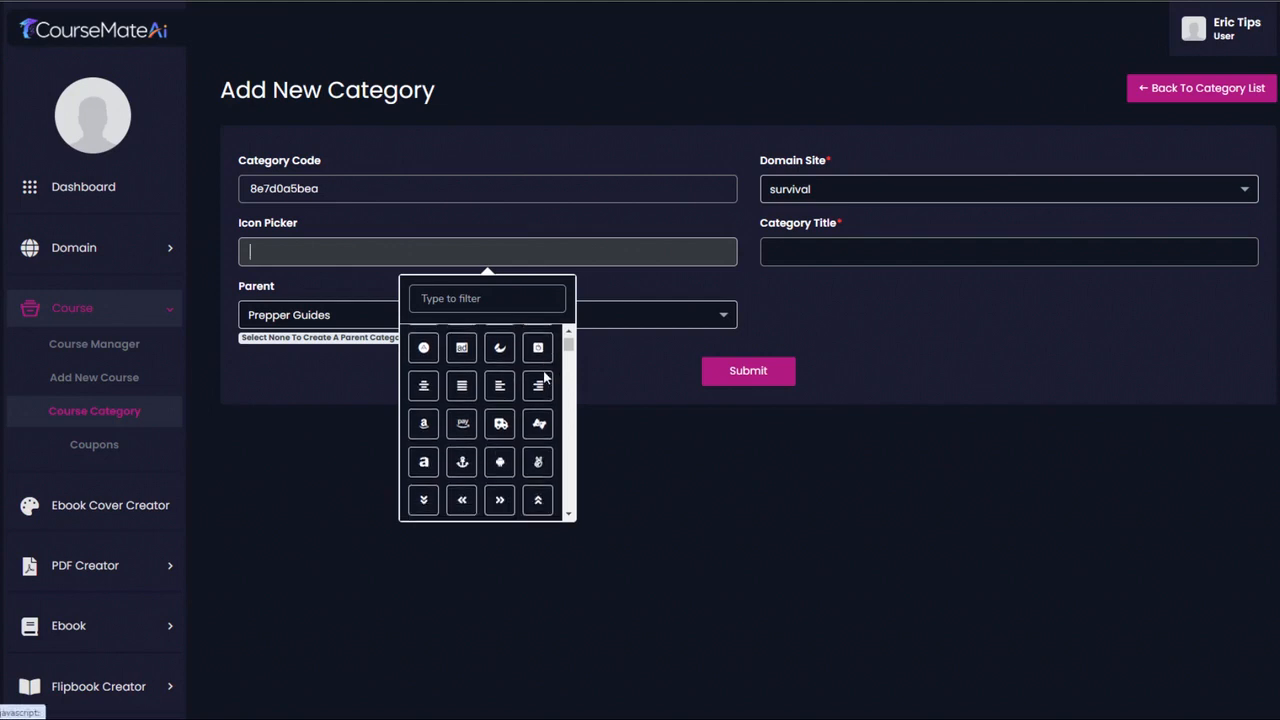
left_click(538, 422)
- Title the subcategory Suburban Survival and submit it
left_click(850, 252)
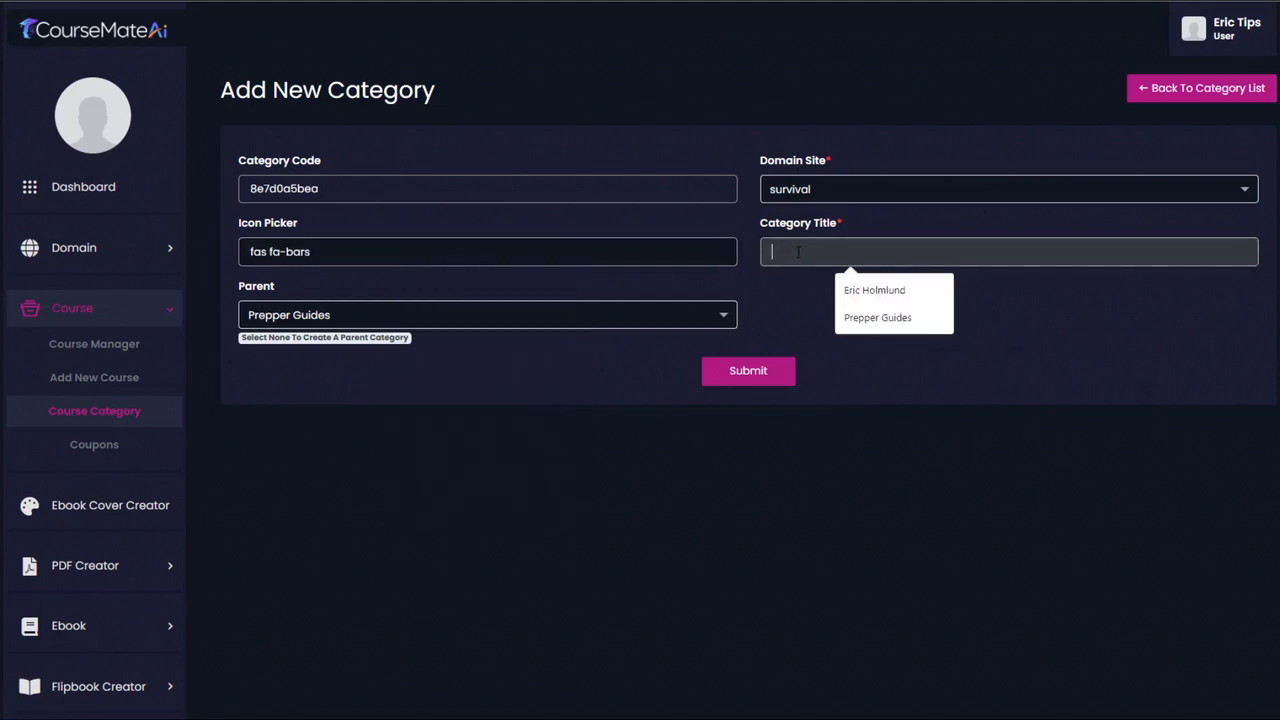
left_click(1036, 292)
left_click(961, 253)
type("Suburban Survival")
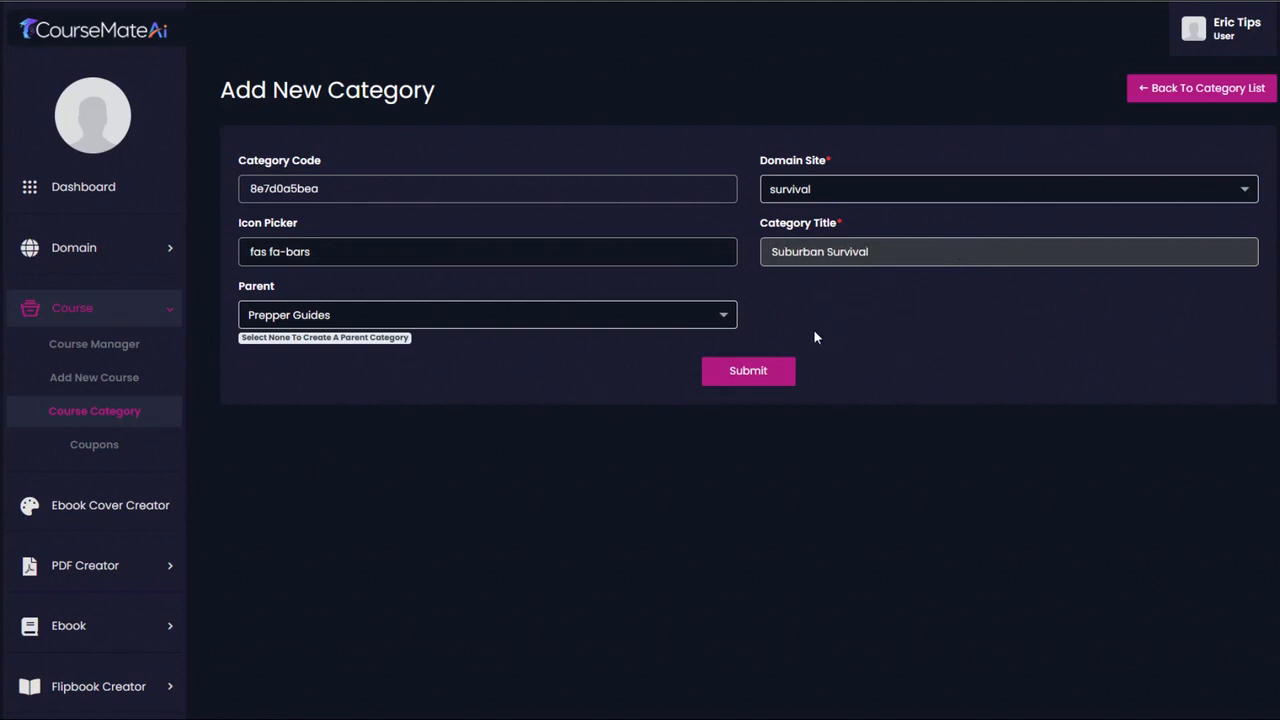
left_click(750, 372)
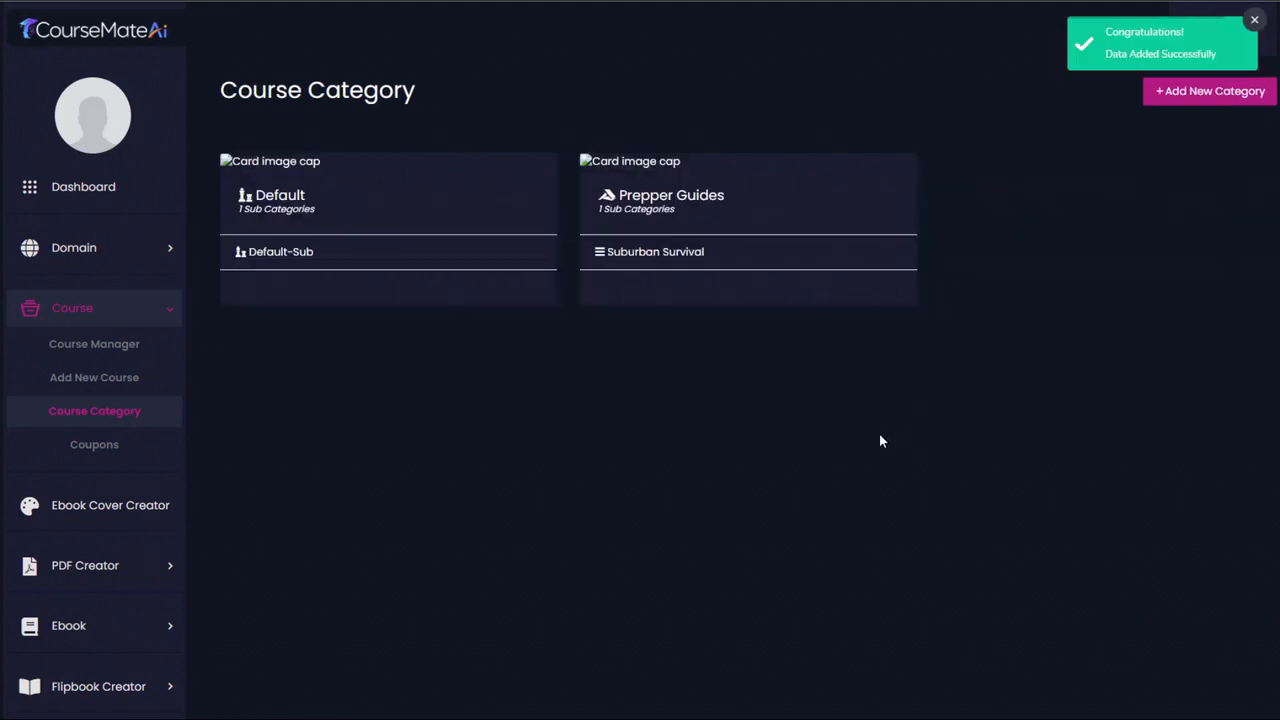
- Start adding a new course and set its domain site to survival
left_click(115, 378)
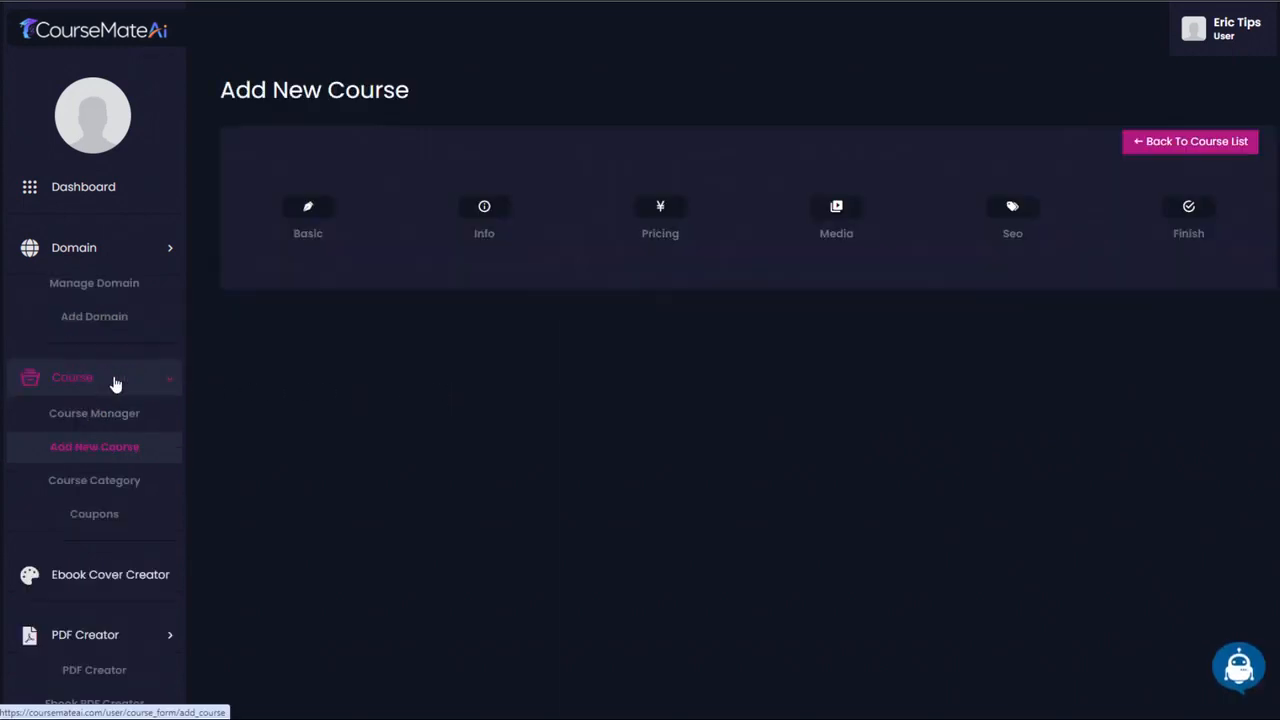
left_click(375, 316)
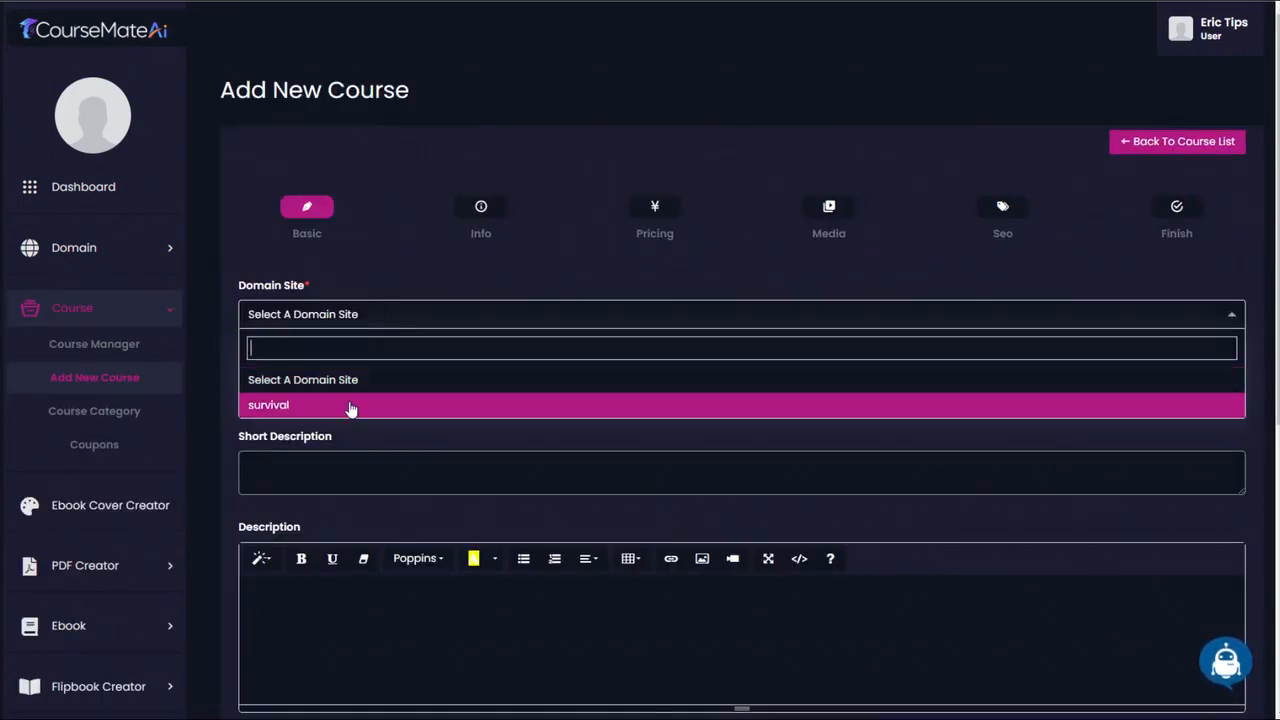
left_click(349, 406)
scroll(859, 216, "down", 1)
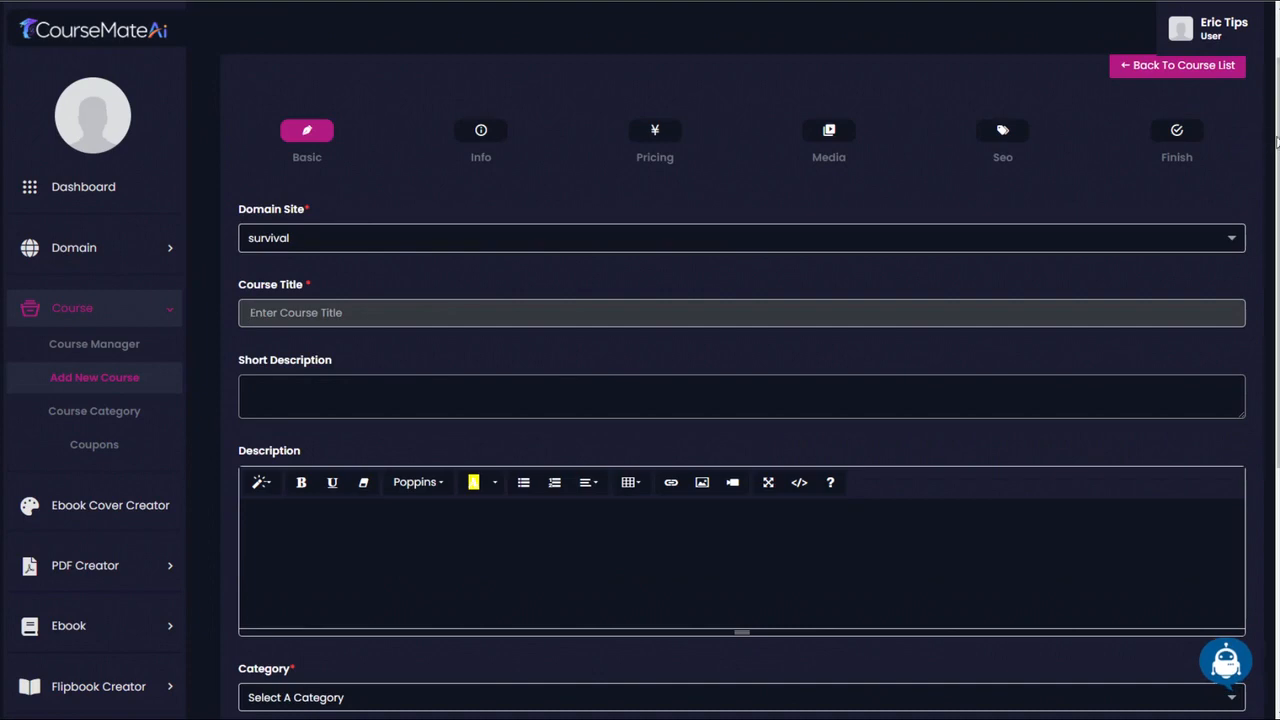
scroll(741, 400, "down", 2)
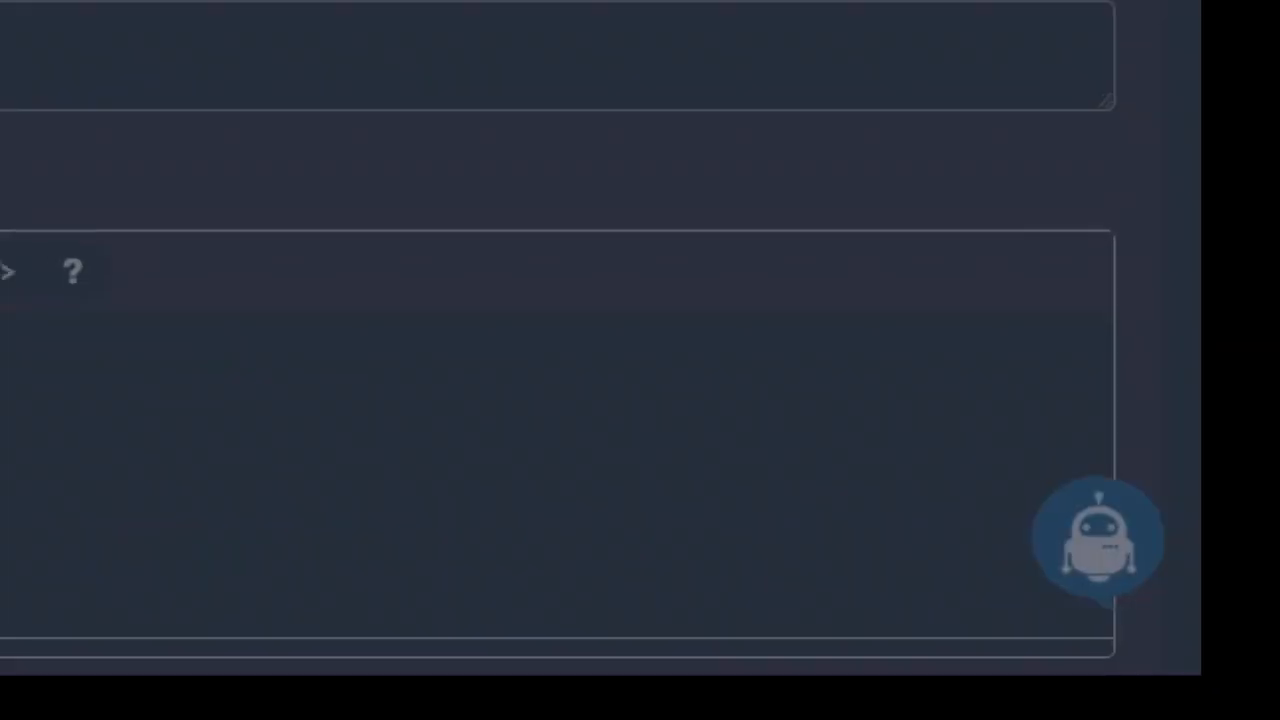
- Generate a course title in English with Ai Writer from the keyword "Create a bugout bag"
left_click(481, 140)
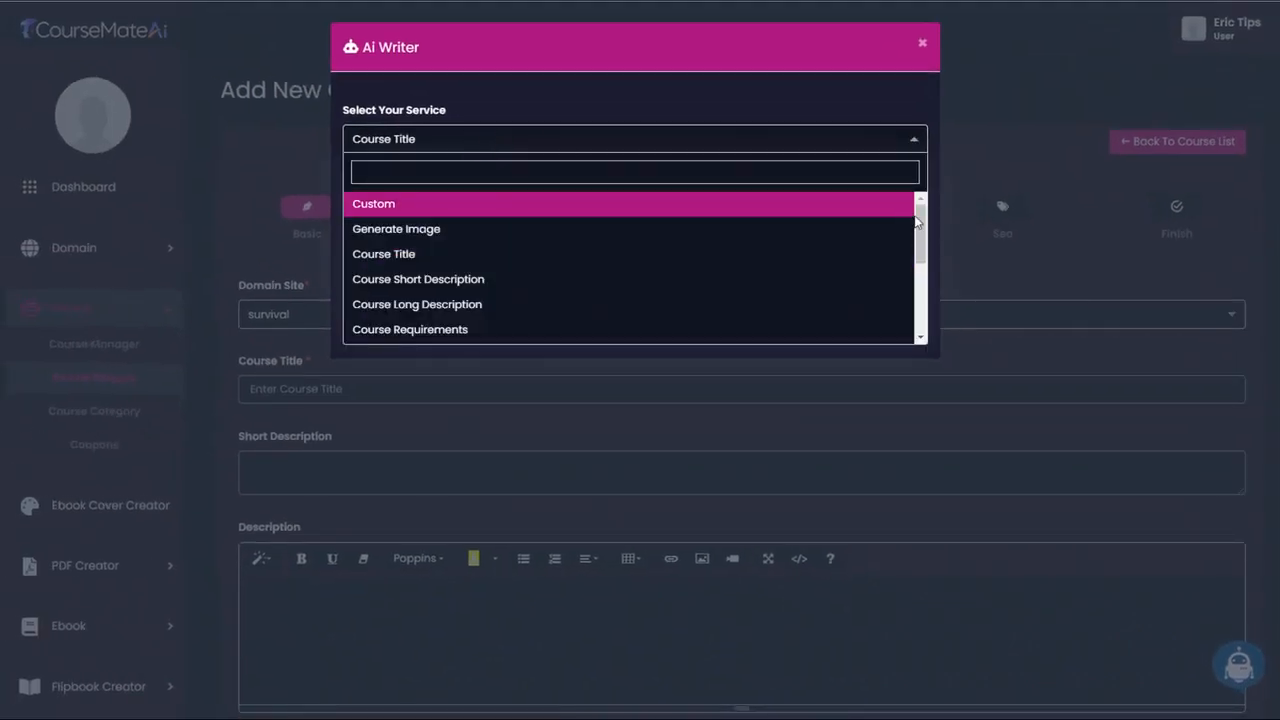
scroll(916, 222, "down", 5)
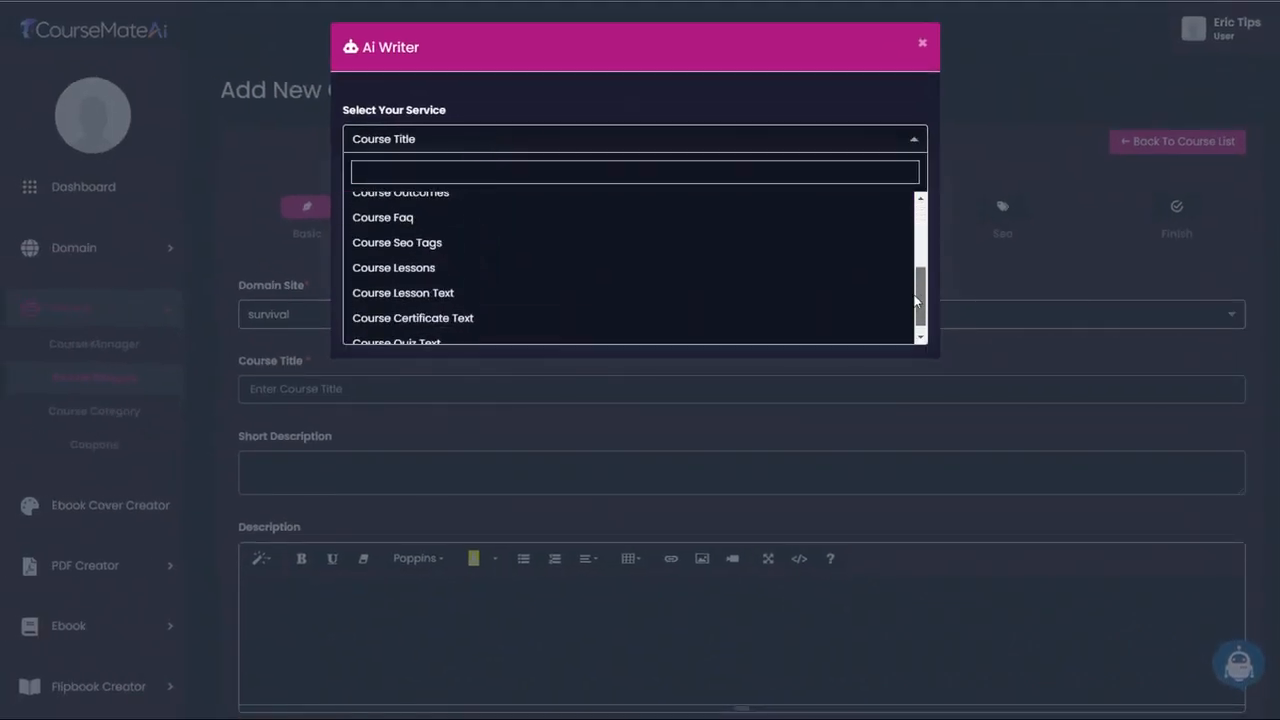
scroll(916, 222, "up", 5)
left_click(740, 107)
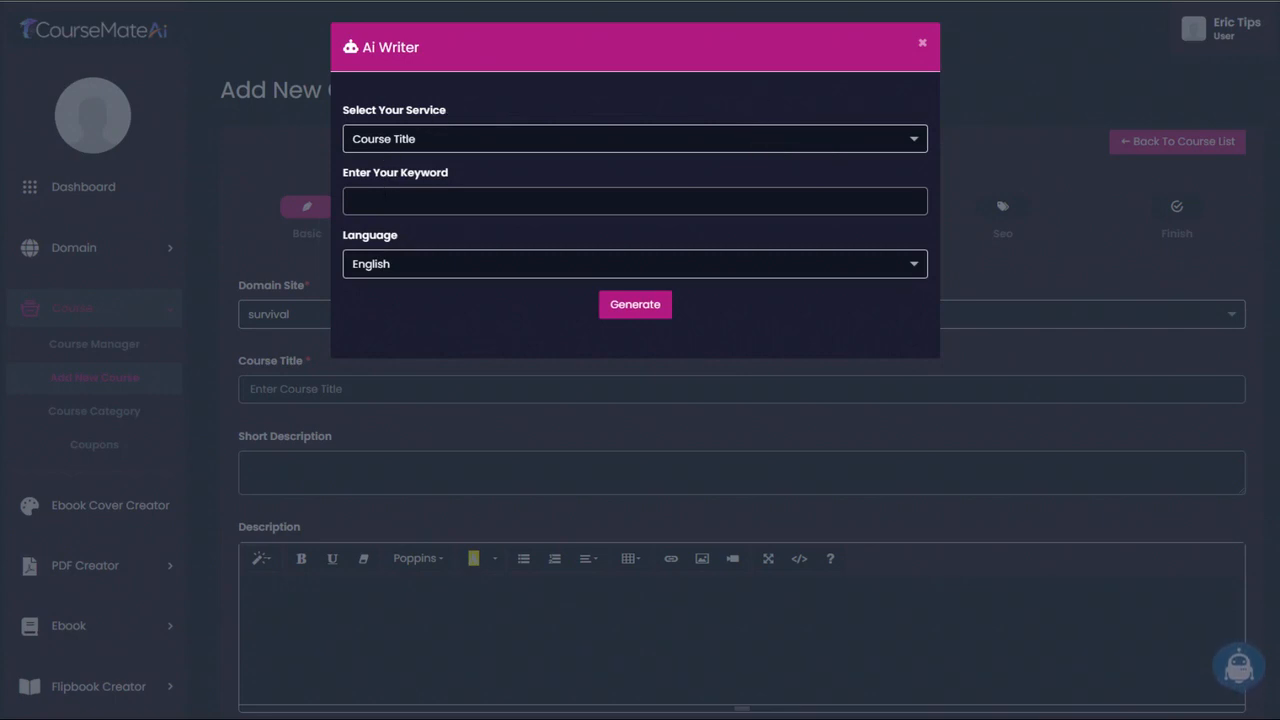
left_click(540, 201)
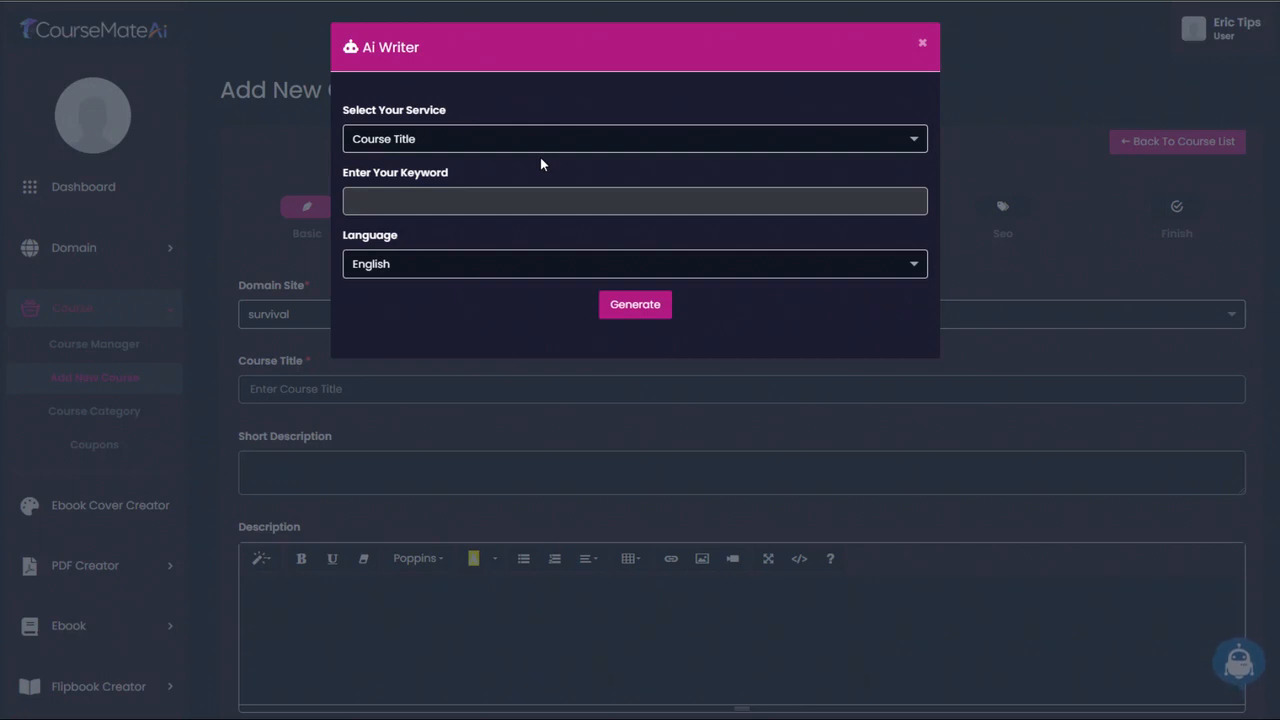
type("Create a bugout bag")
left_click(643, 313)
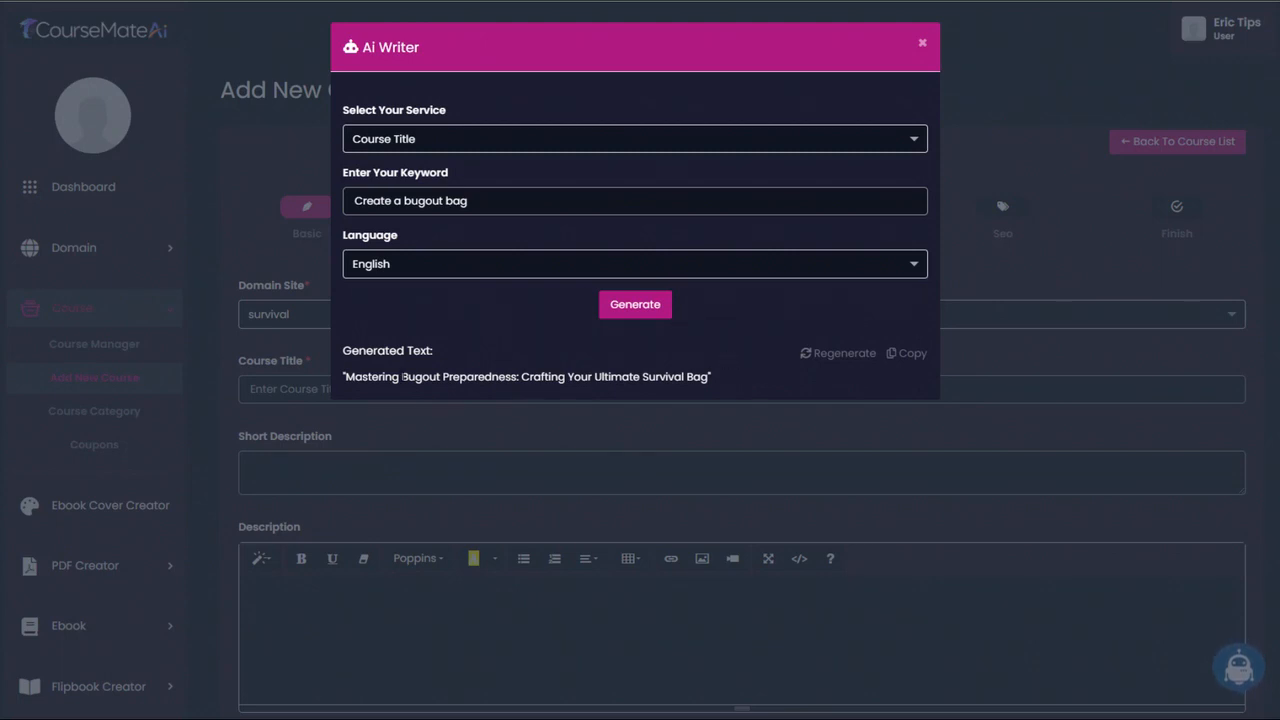
- Copy "Bugout Preparedness: Crafting Your Ultimate Survival Bag" from the generated text and paste it as the course title
left_click_drag(402, 377, 708, 377)
key("ctrl+c")
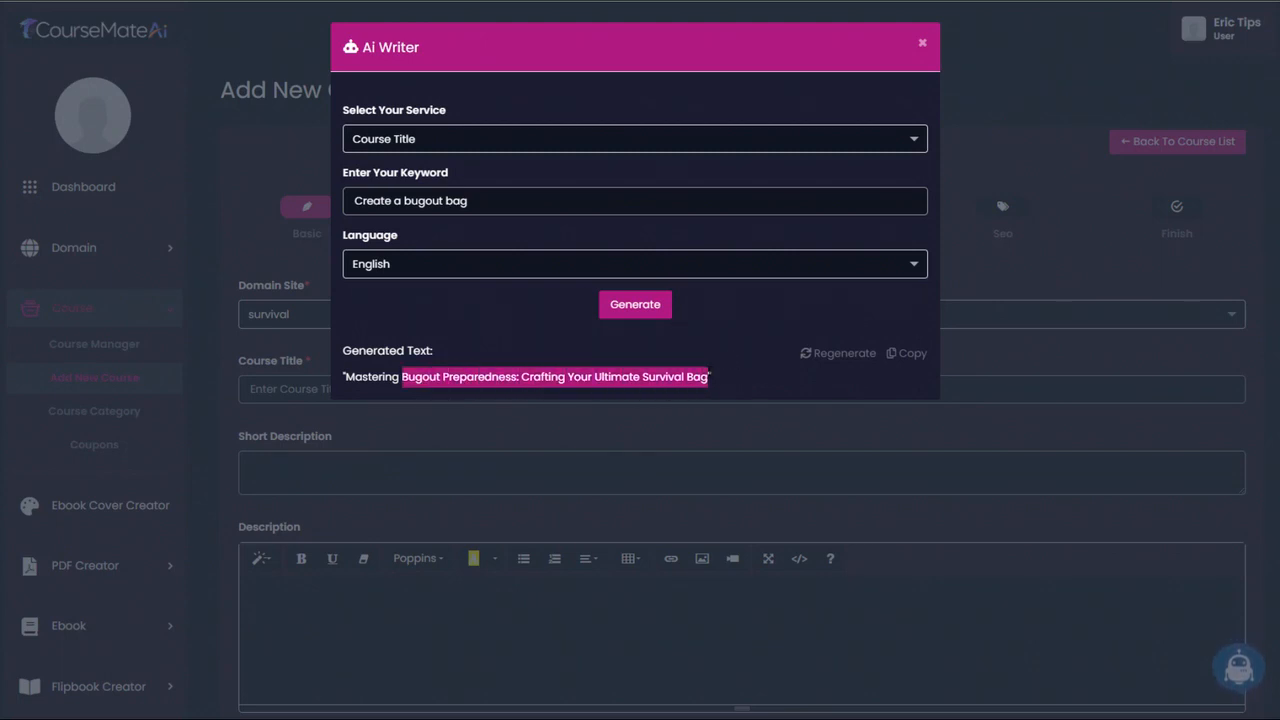
left_click(734, 306)
left_click(636, 306)
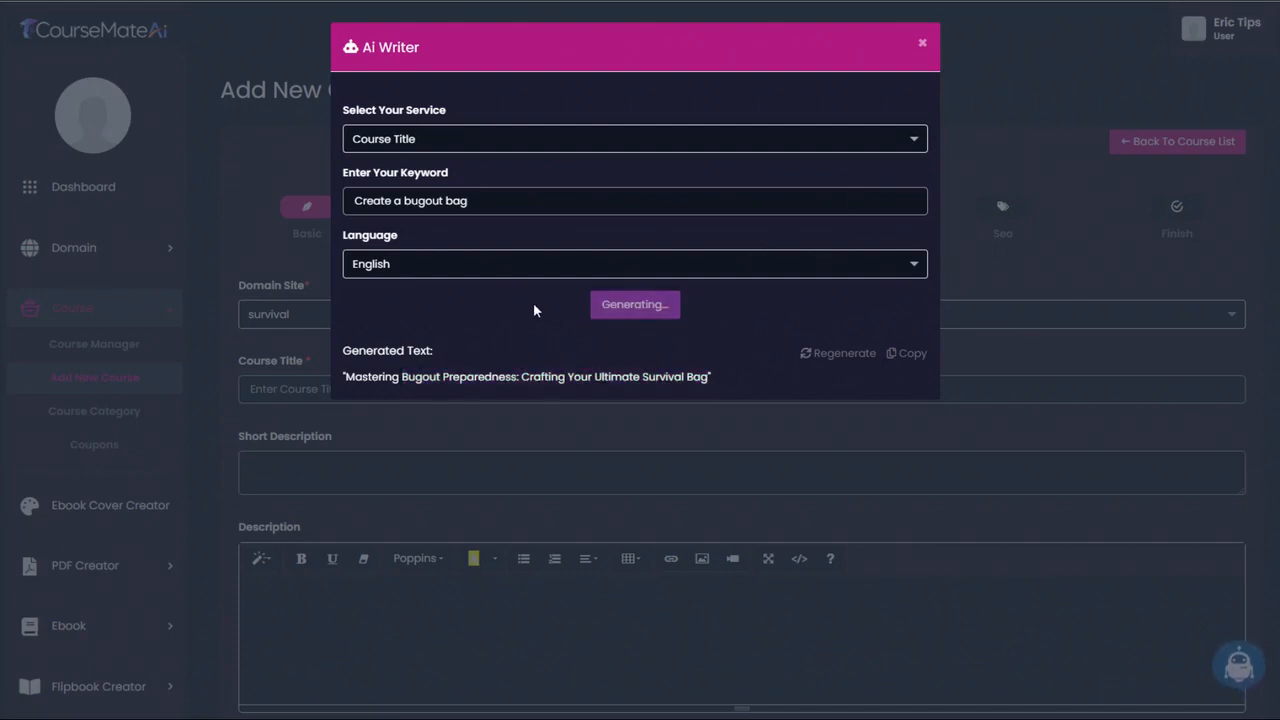
left_click(925, 48)
left_click(372, 388)
key("ctrl+v")
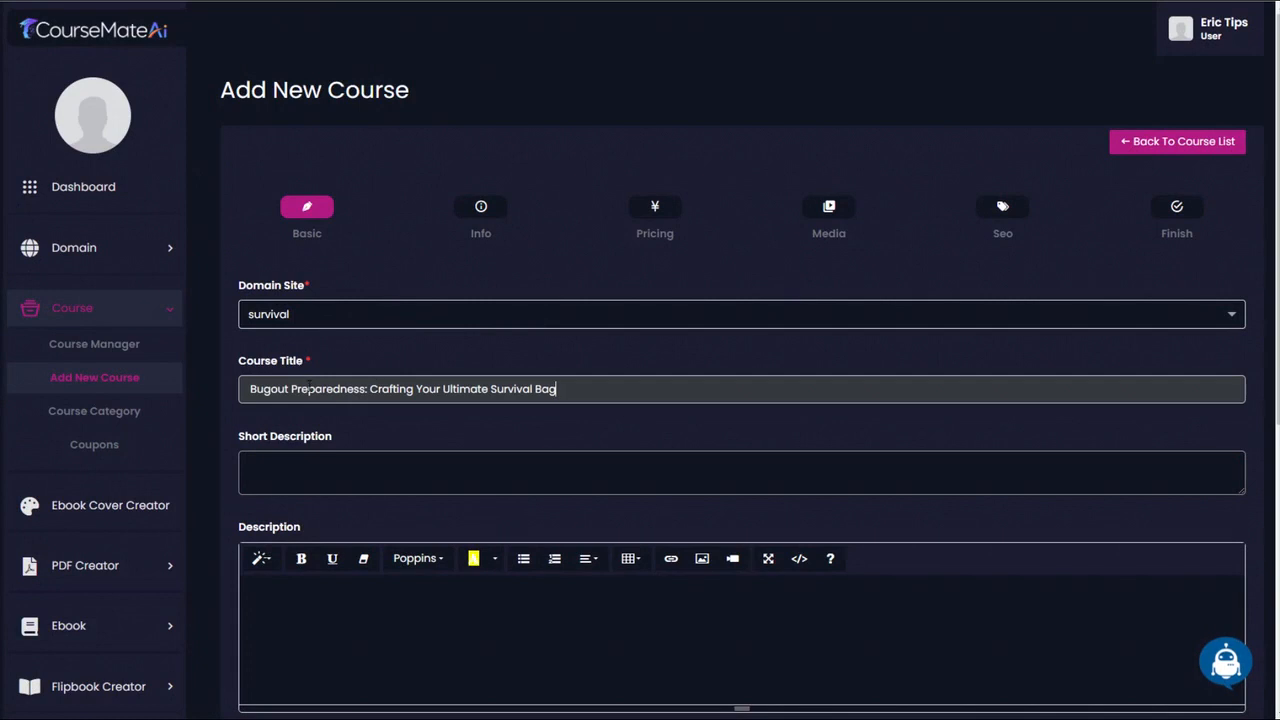
- Replace "Preparedness" in the course title so it reads "Bugout Master Class: Crafting Your Ultimate Survival Bag"
type("Master cla")
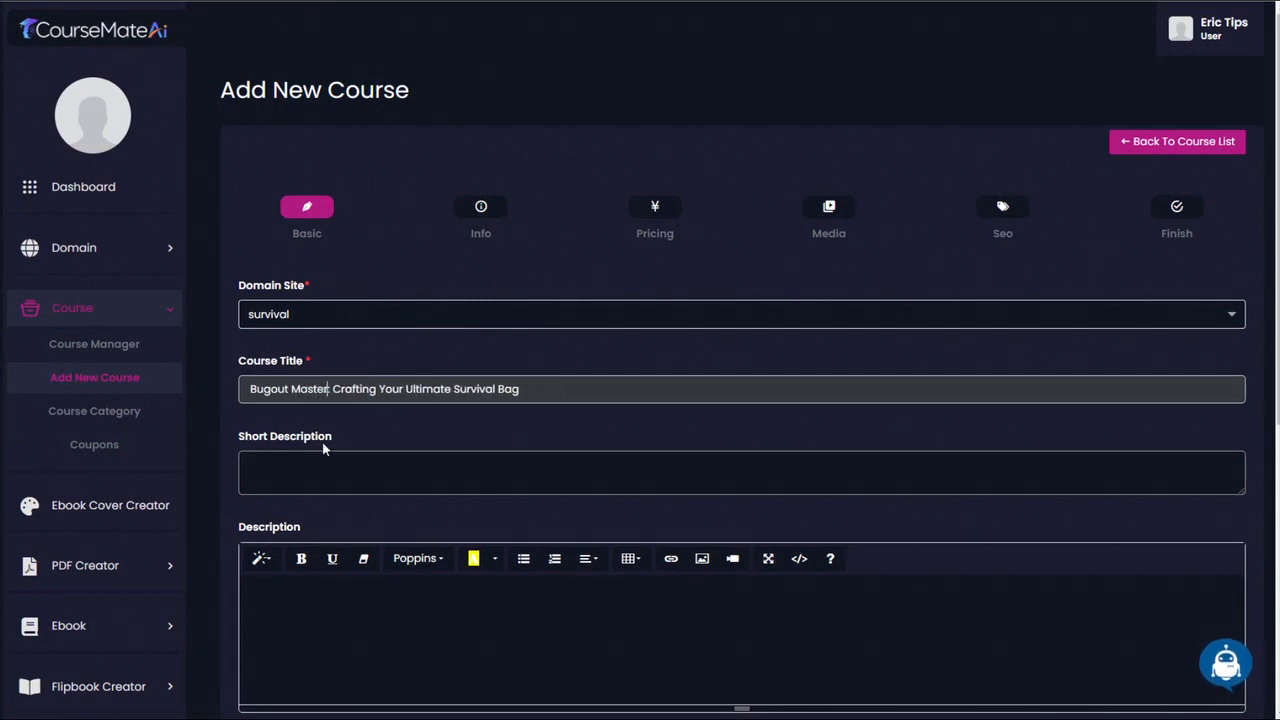
type("ss")
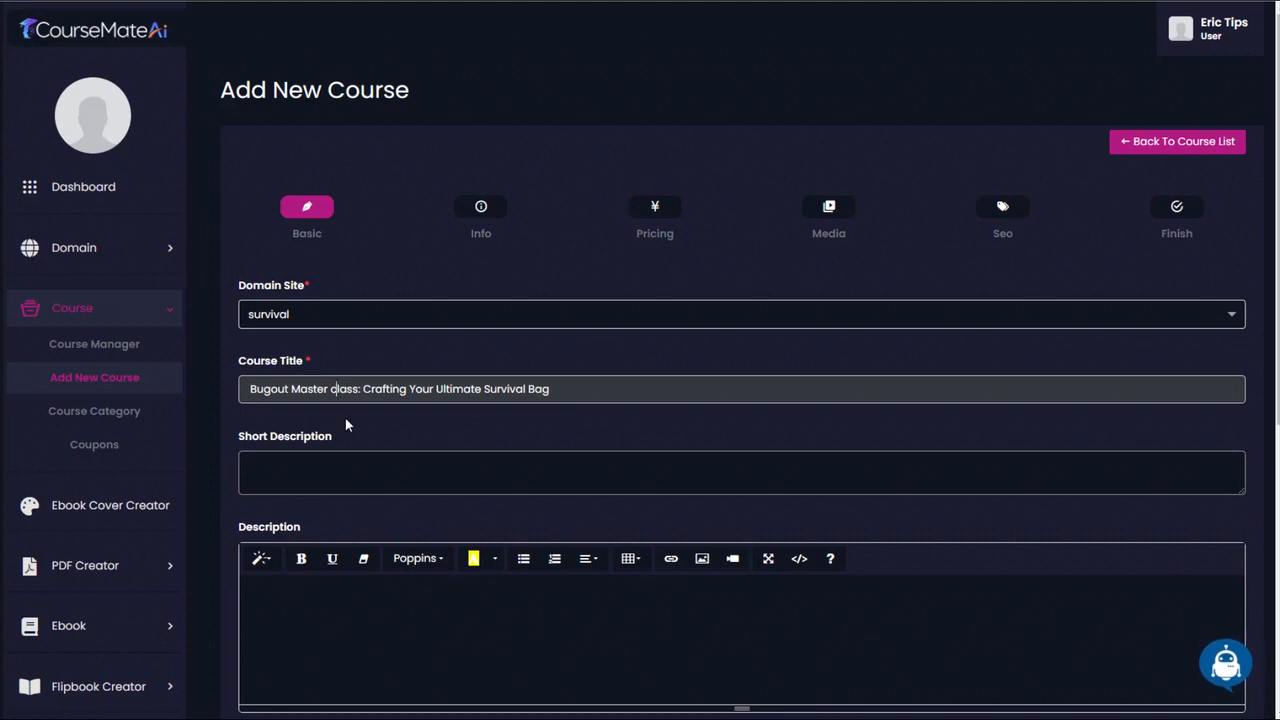
key("BackSpace")
type("C")
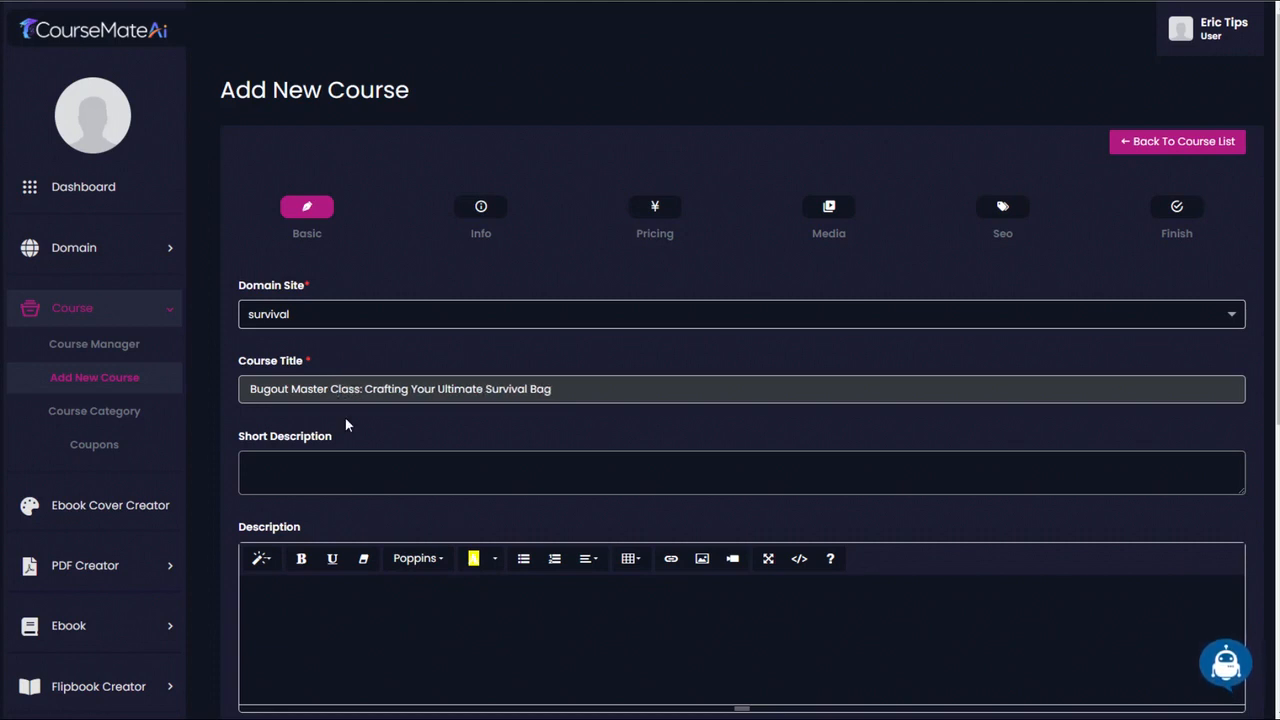
- Copy the full course title into Ai Writer's Course Short Description service and generate the description in English
left_click_drag(553, 389, 234, 393)
key("ctrl+c")
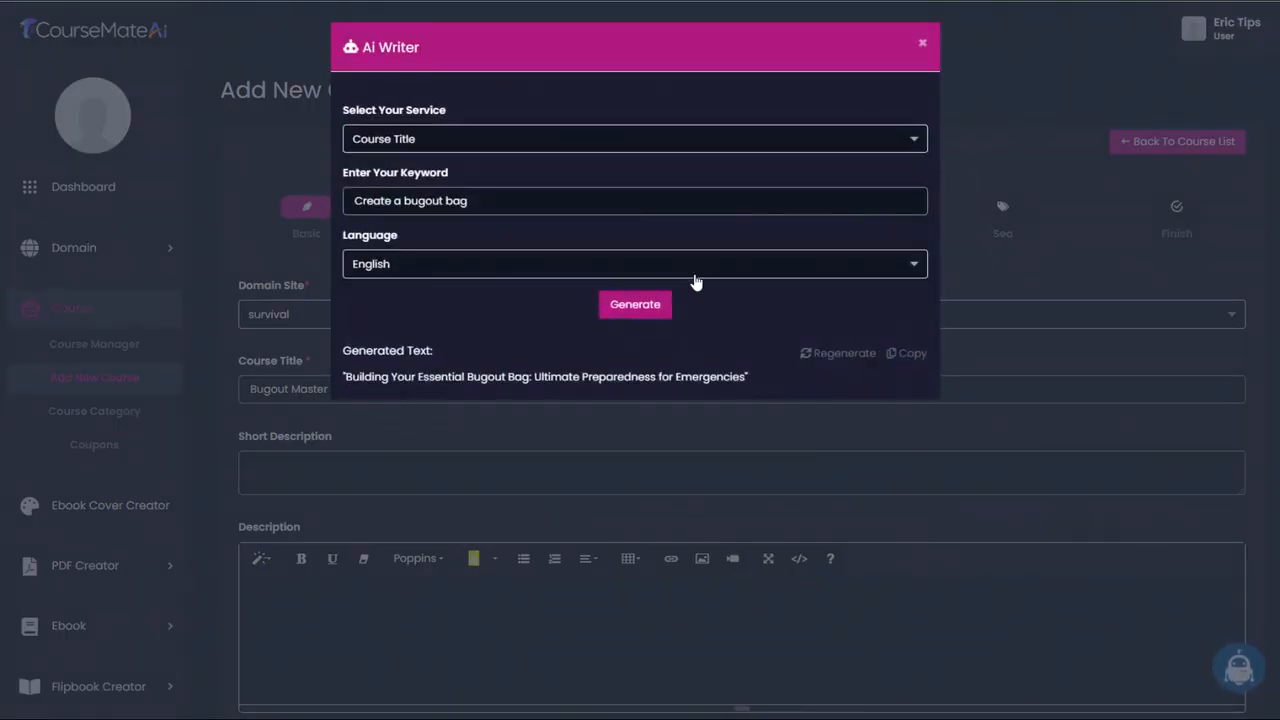
left_click(476, 143)
left_click(433, 283)
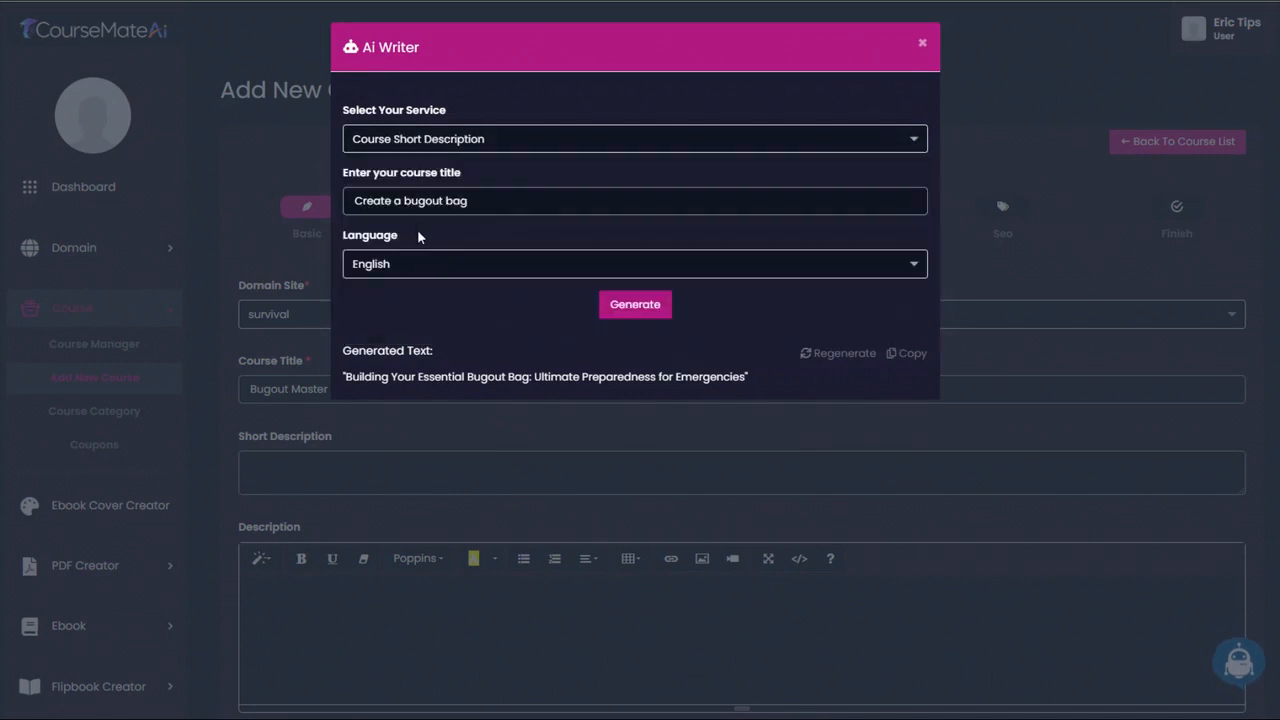
left_click_drag(468, 200, 254, 192)
key("ctrl+v")
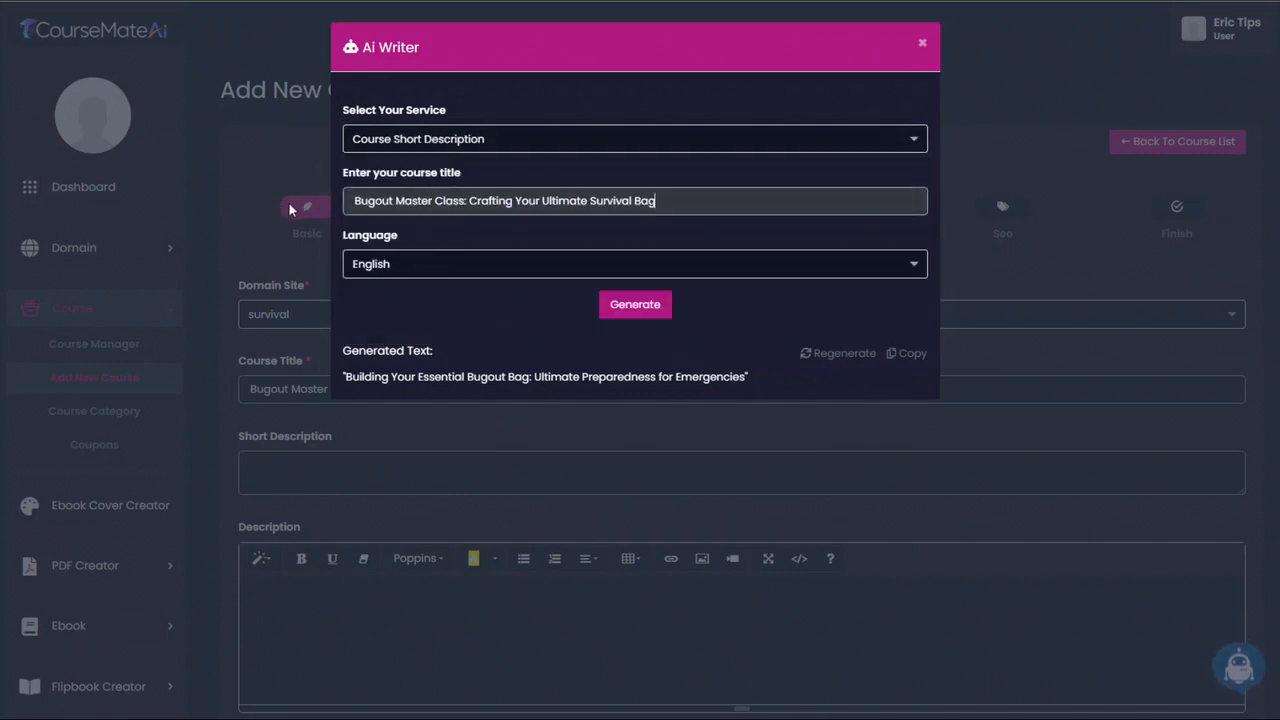
left_click(628, 303)
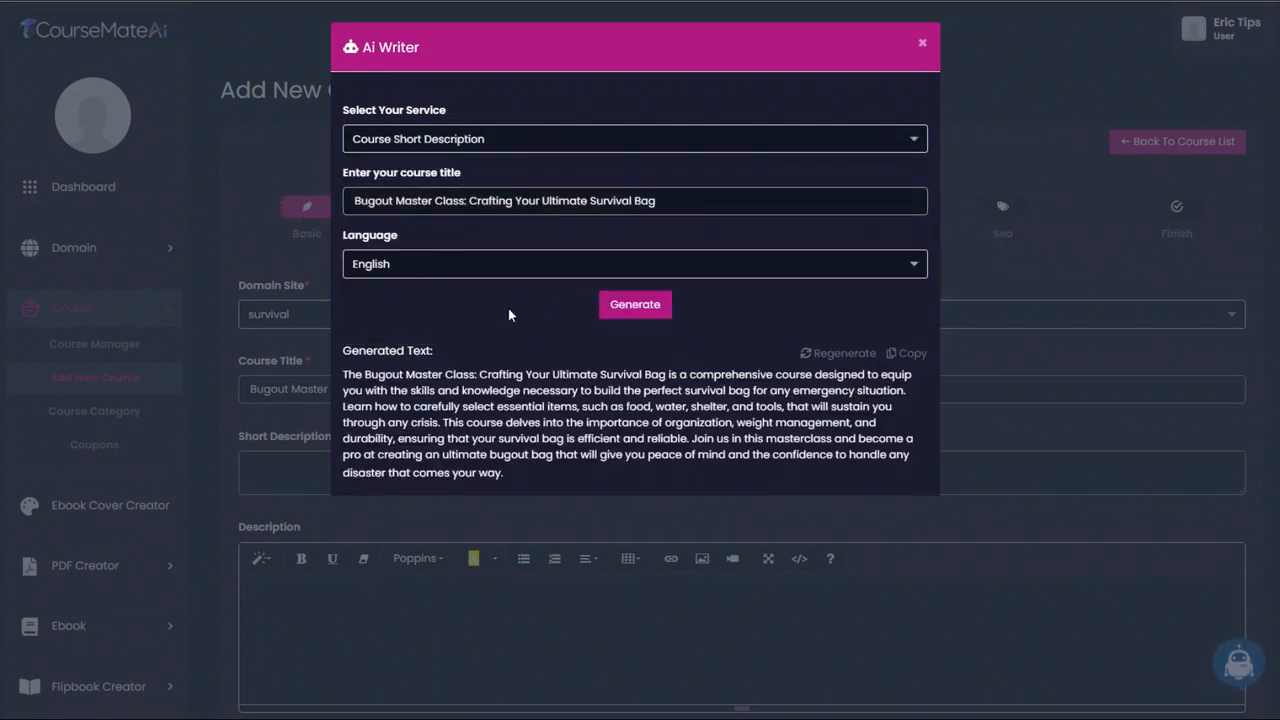
- Copy the generated short description from Ai Writer and paste it into the course's Short Description
left_click_drag(343, 377, 522, 483)
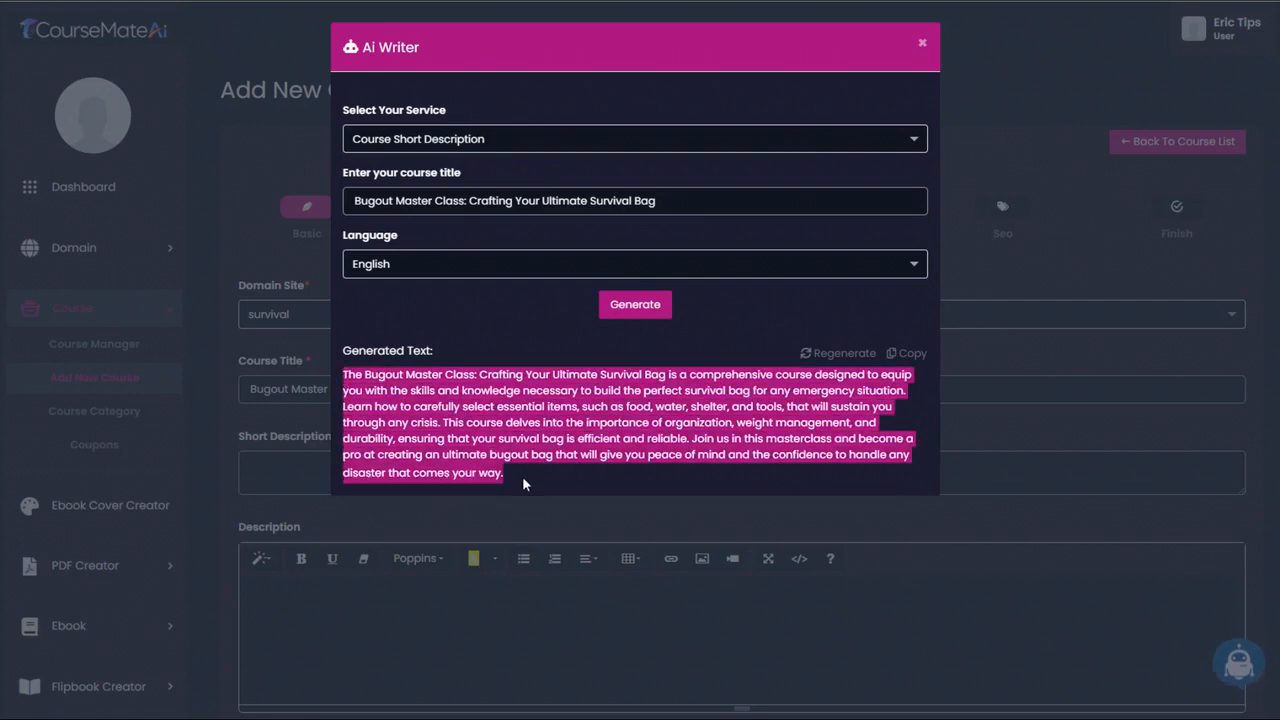
key("ctrl+c")
left_click(922, 43)
left_click(405, 470)
key("ctrl+v")
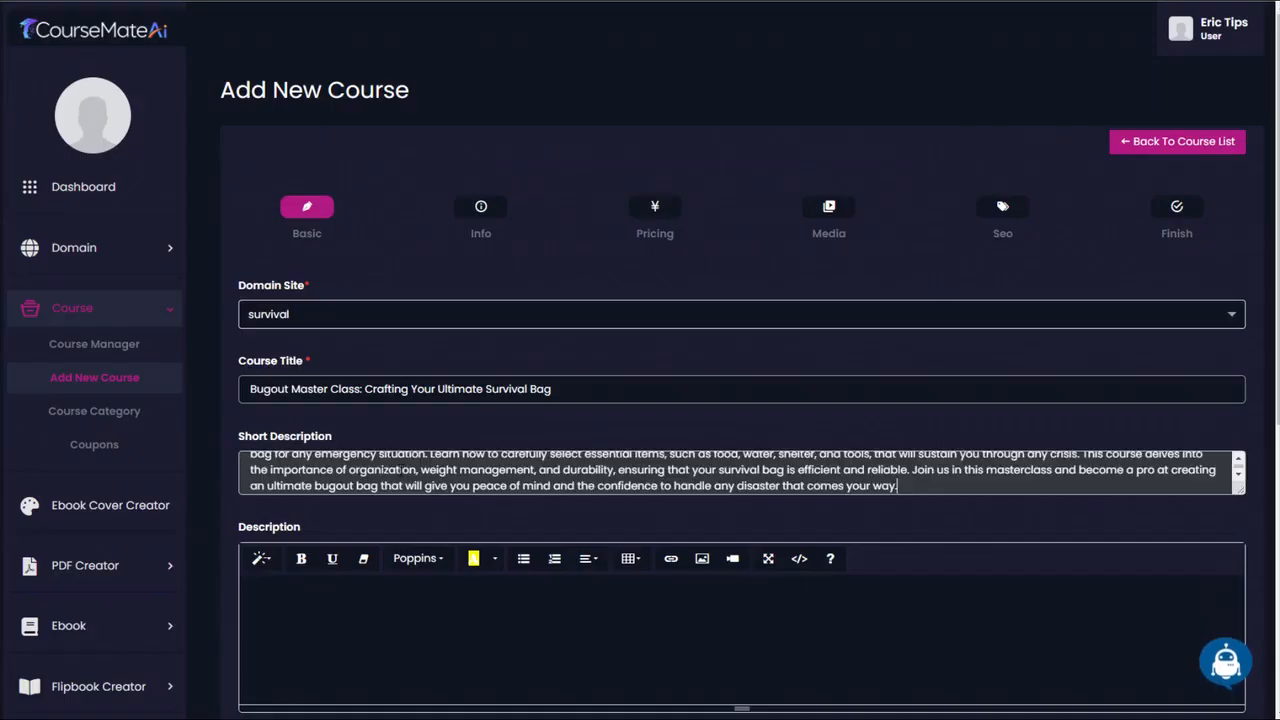
- Generate the description in English with Ai Writer's Course Long Description service, using the full course title
triple_click(594, 390)
scroll(664, 446, "down", 3)
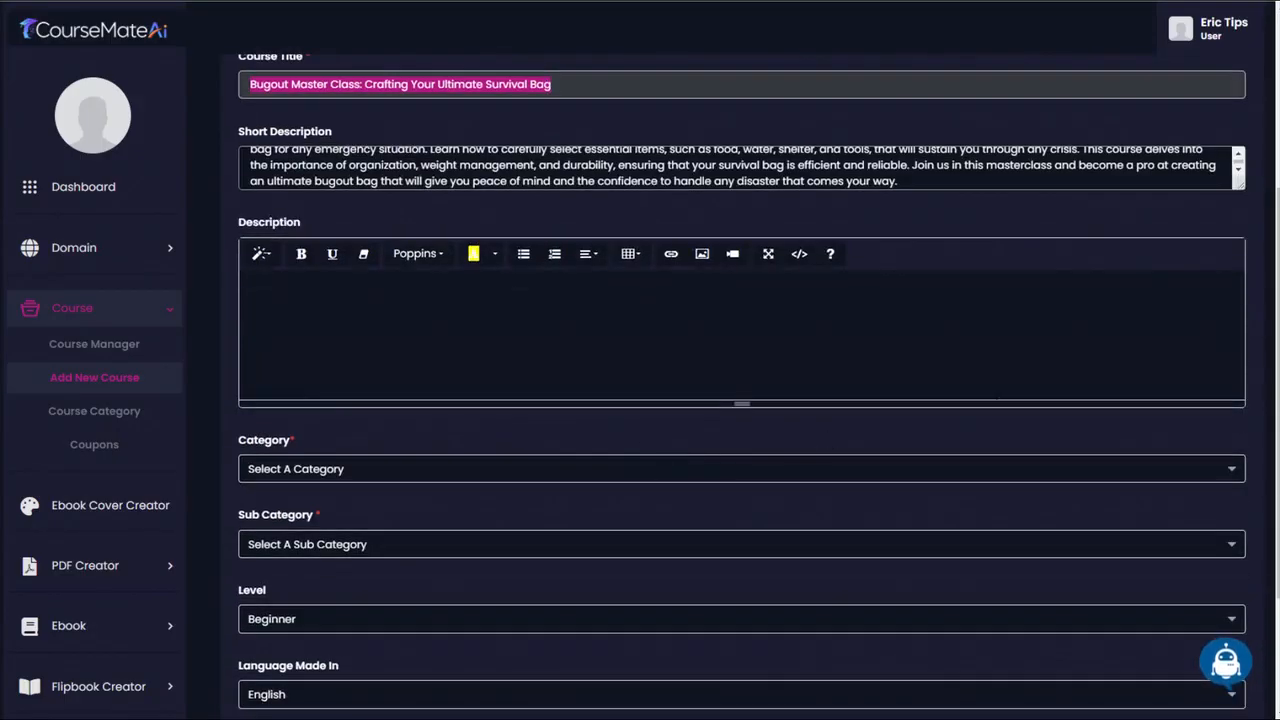
left_click(1226, 660)
left_click(560, 138)
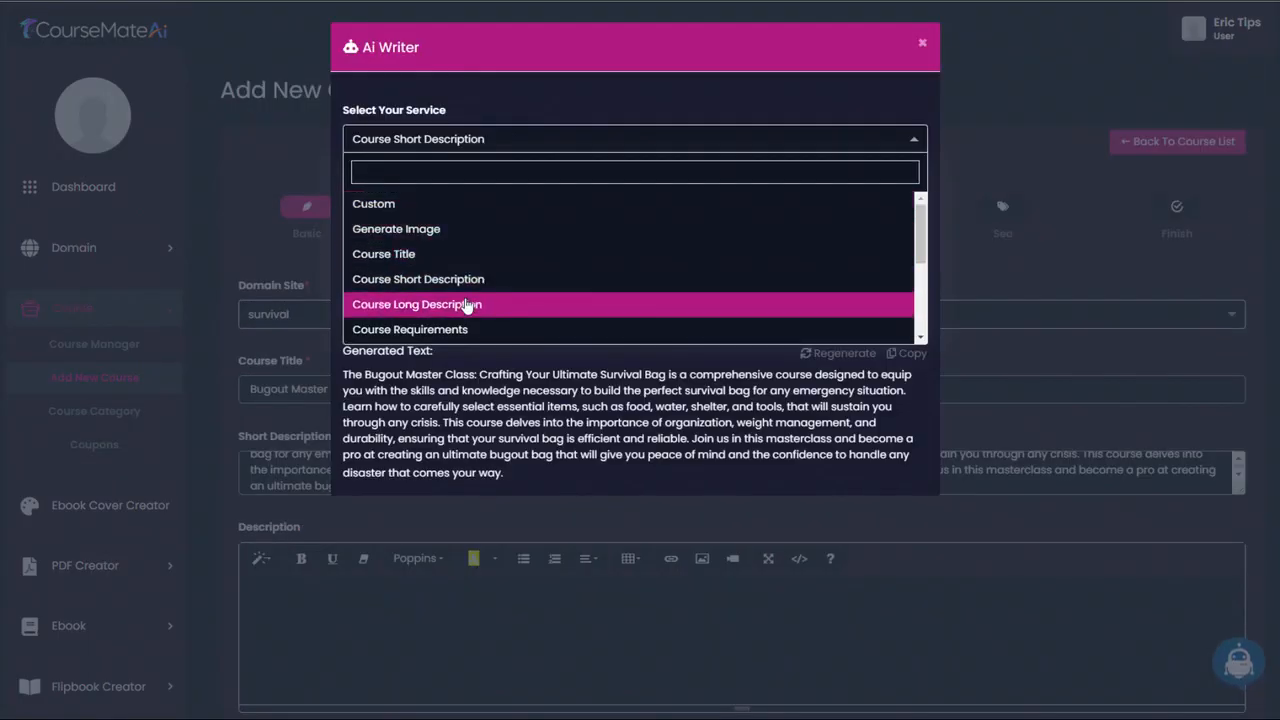
left_click(470, 303)
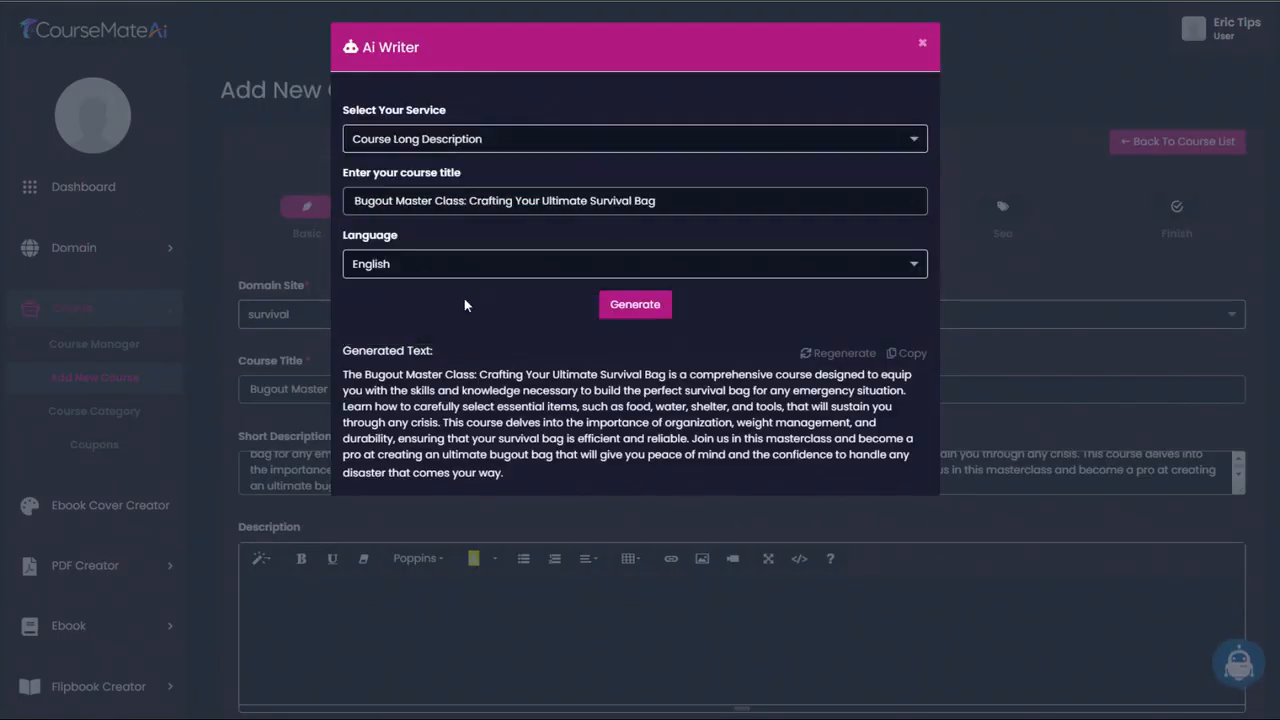
left_click(632, 306)
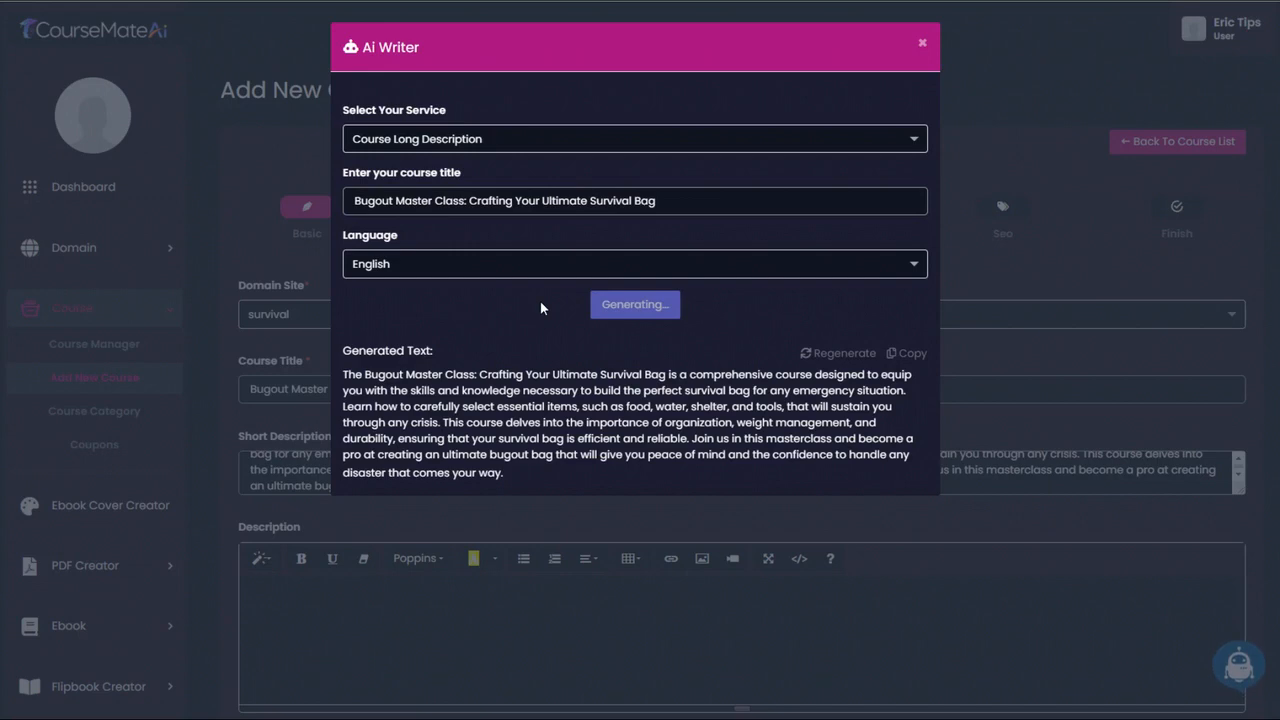
- Copy the generated long description without its "Course Description:" heading, paste it into the course's Description, and review the text
left_click_drag(338, 406, 640, 678)
scroll(425, 464, "down", 3)
left_click(960, 47)
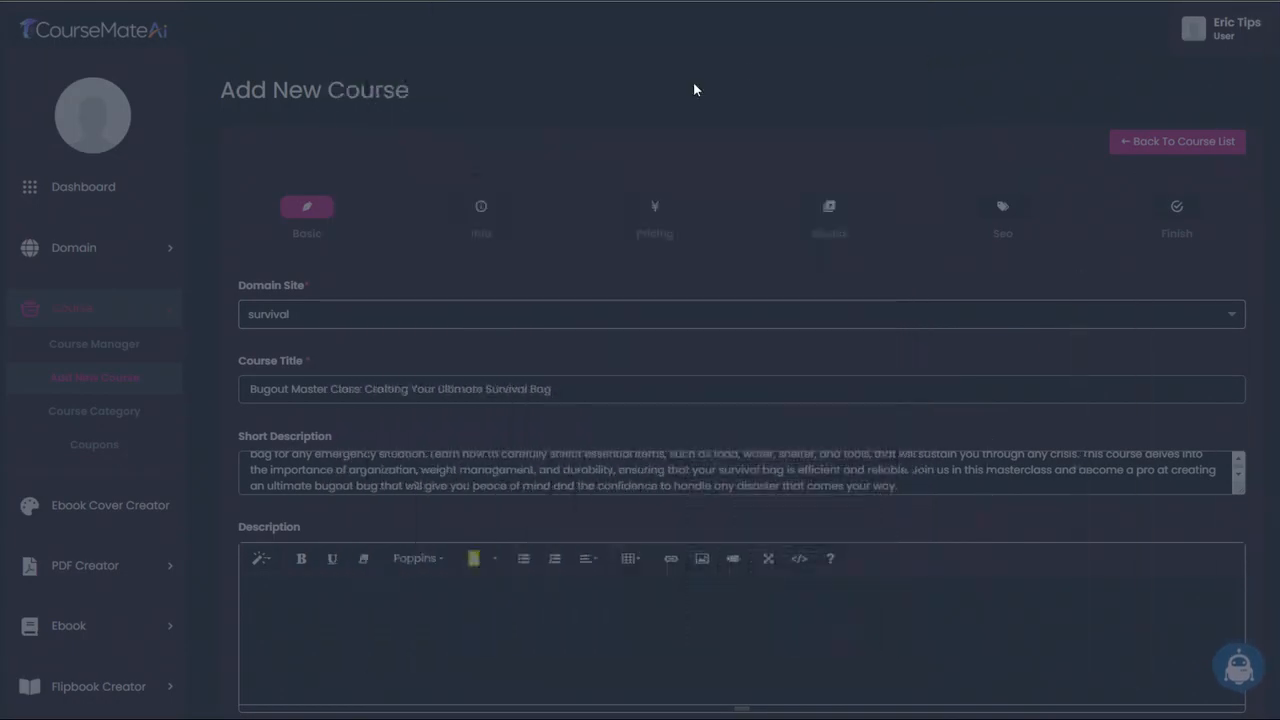
scroll(479, 486, "down", 4)
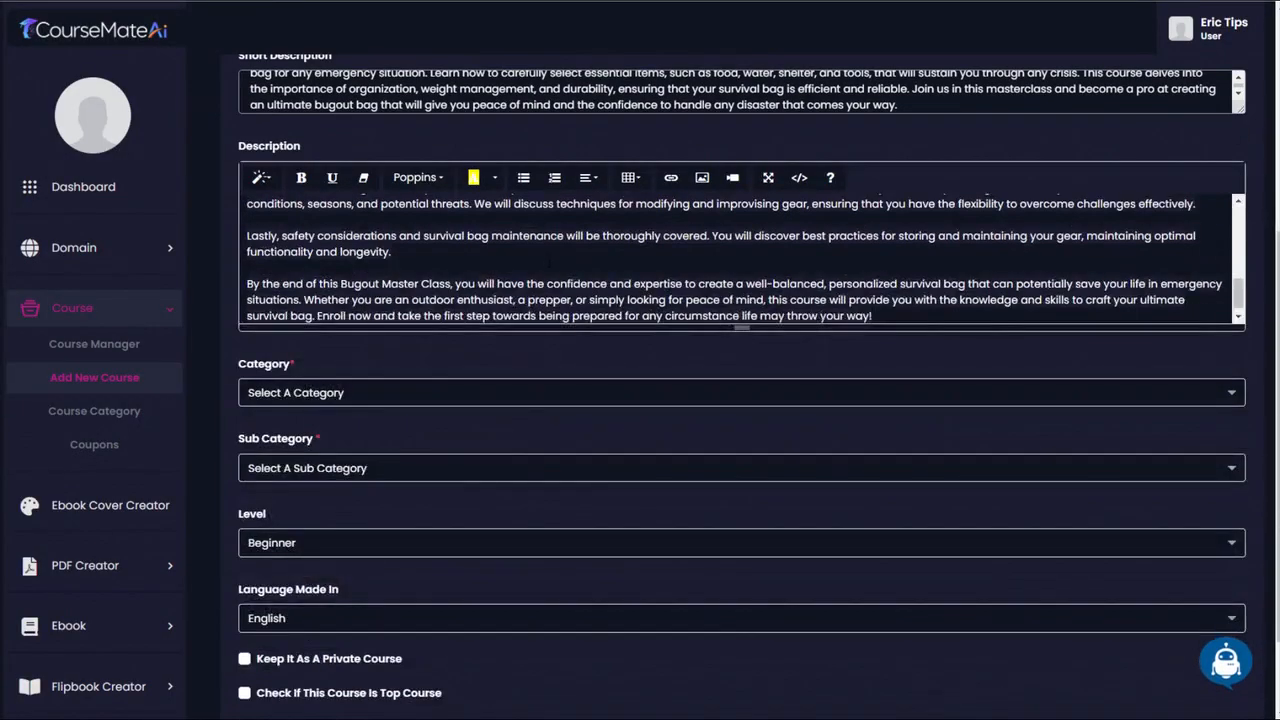
scroll(509, 349, "up", 8)
scroll(510, 352, "down", 2)
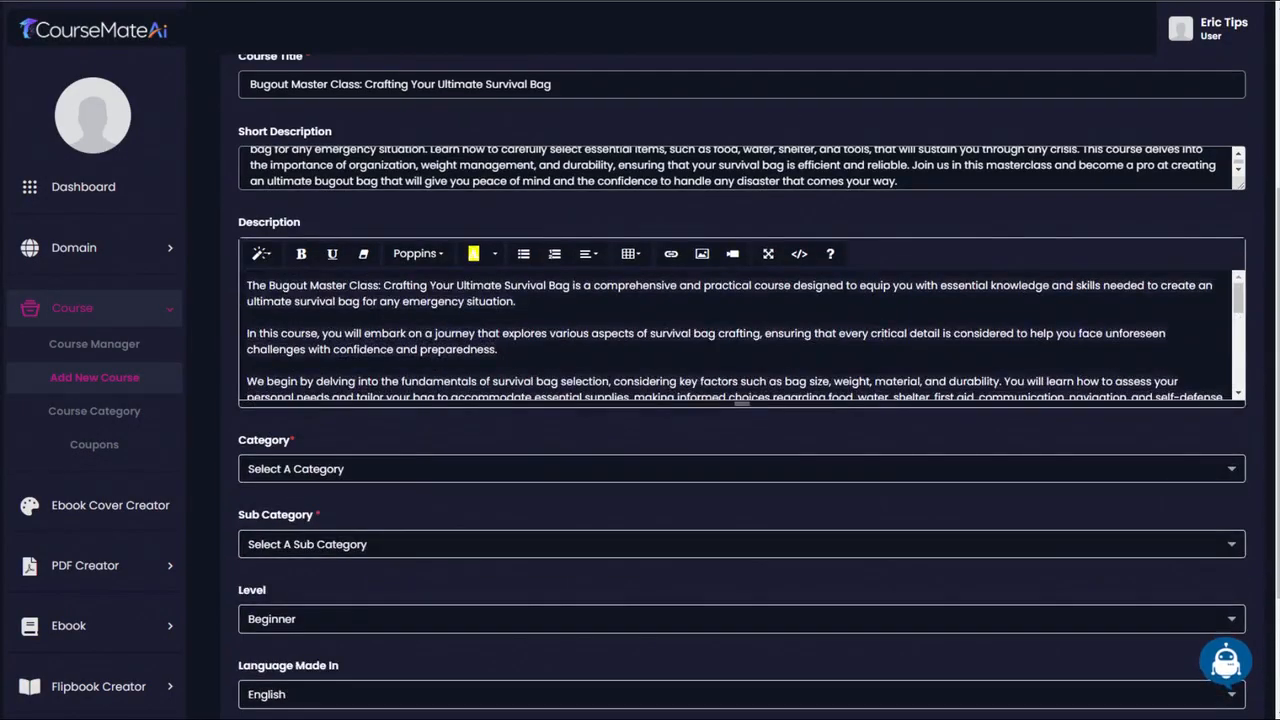
scroll(318, 336, "down", 5)
scroll(318, 336, "up", 10)
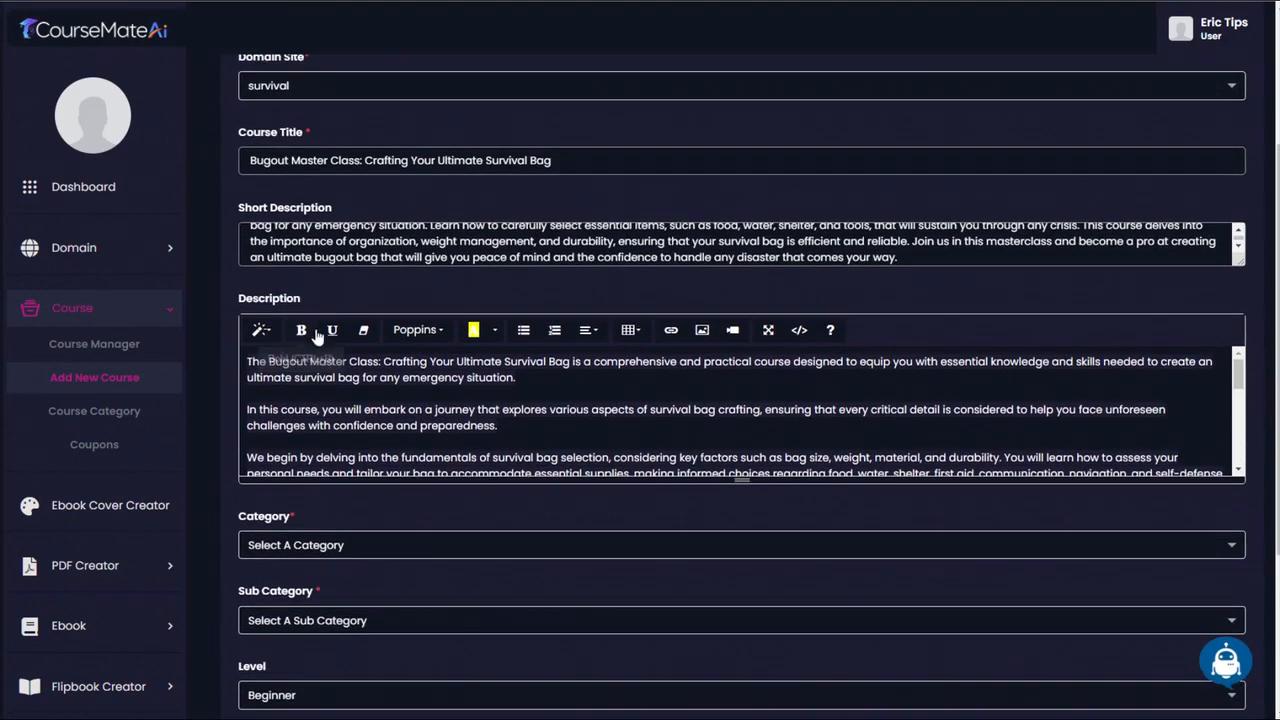
scroll(318, 336, "down", 10)
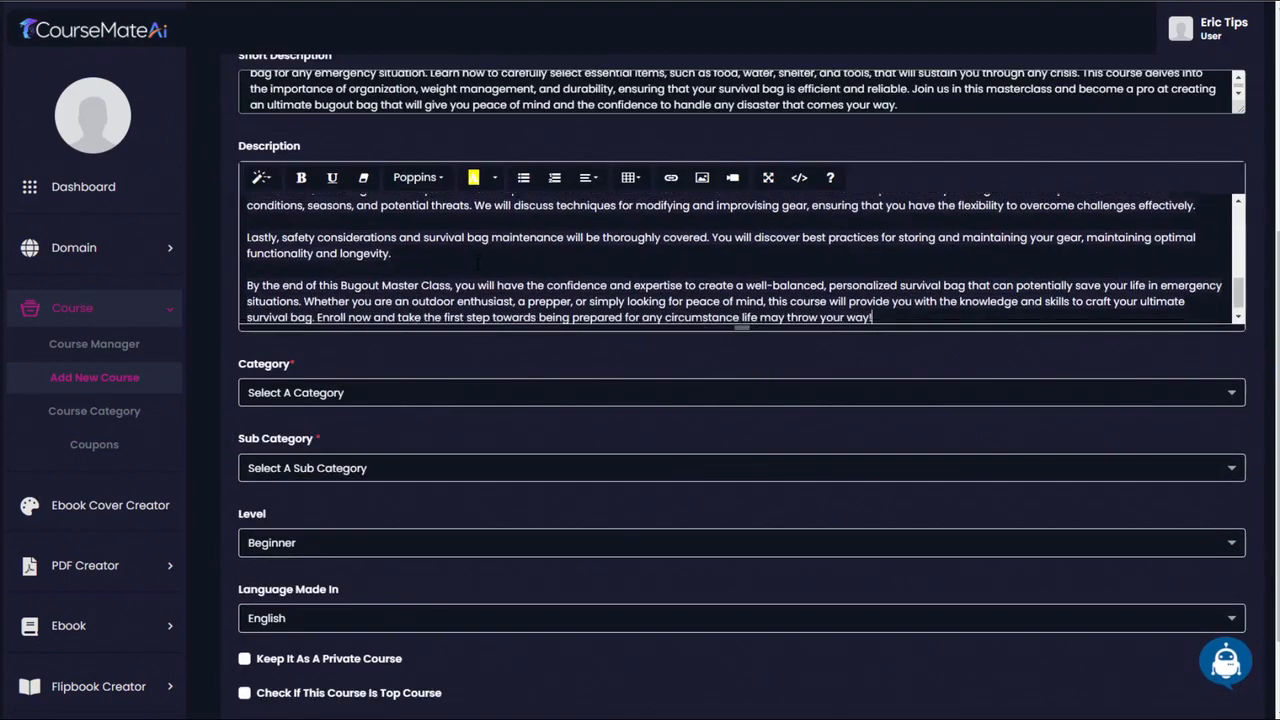
- Set the course category to Prepper Guides and the sub category to Suburban Survival
scroll(740, 258, "down", 1)
scroll(740, 258, "up", 10)
scroll(740, 258, "down", 10)
left_click(357, 393)
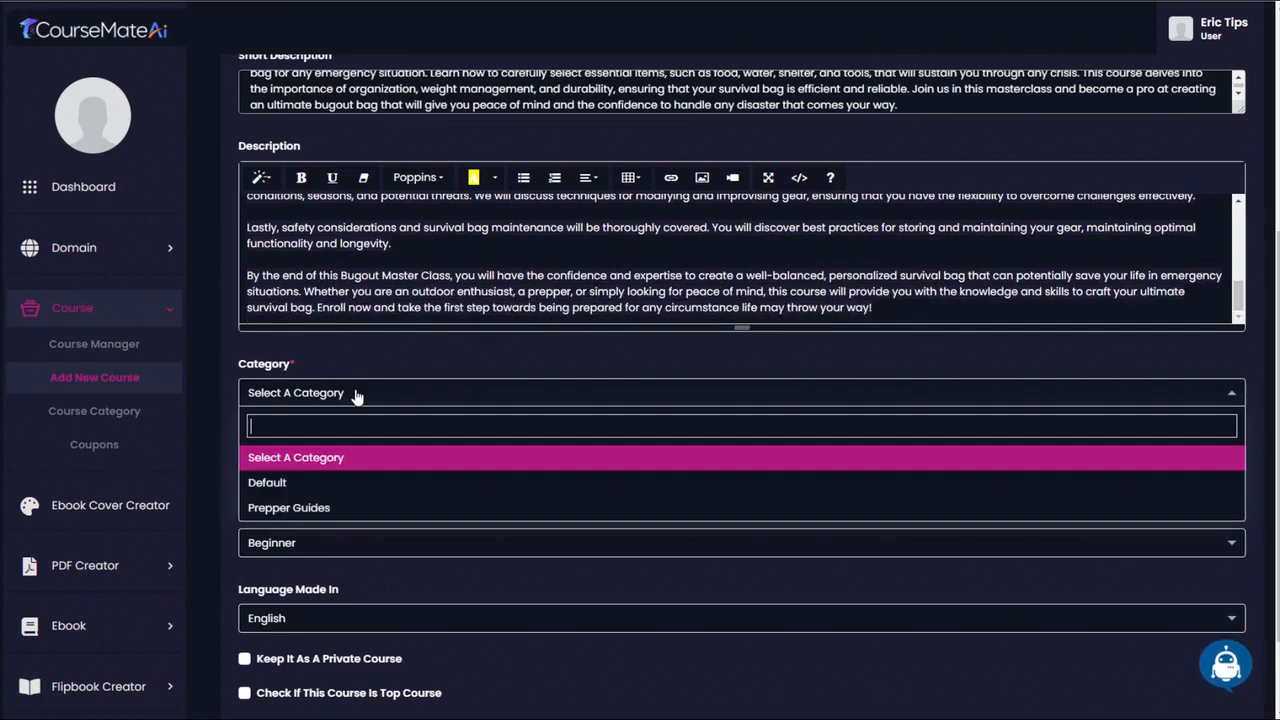
left_click(318, 507)
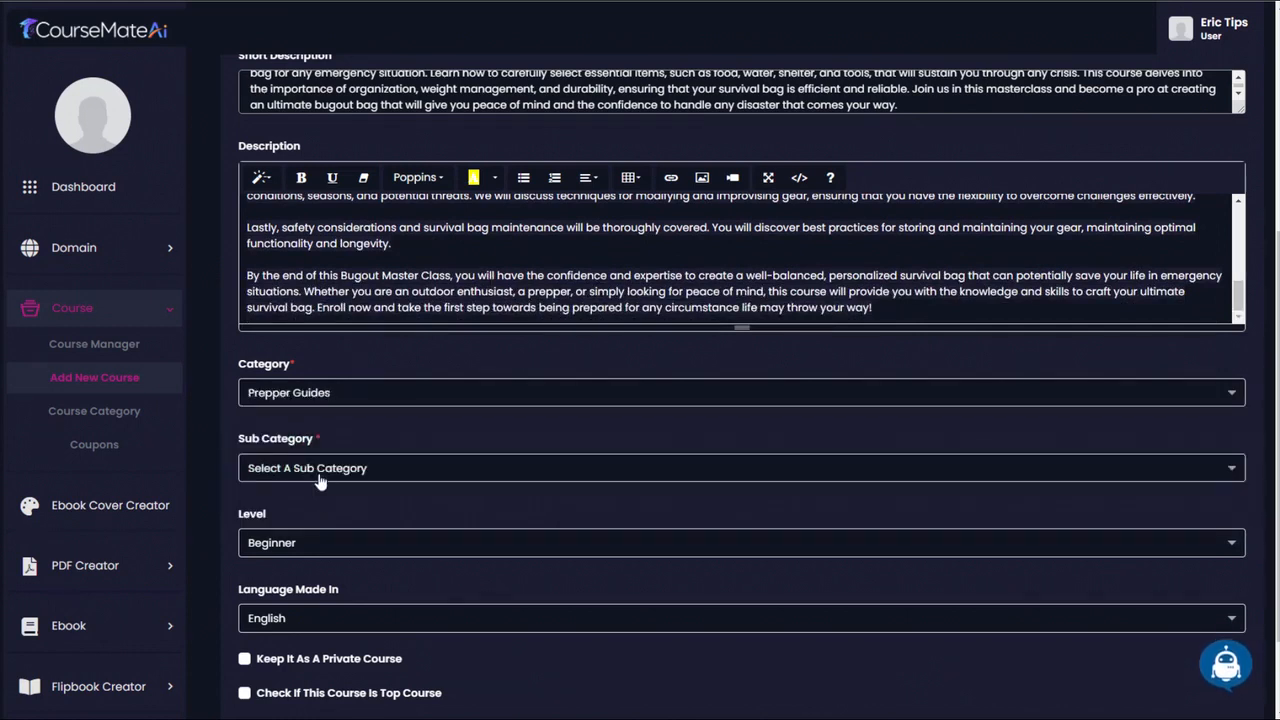
left_click(318, 480)
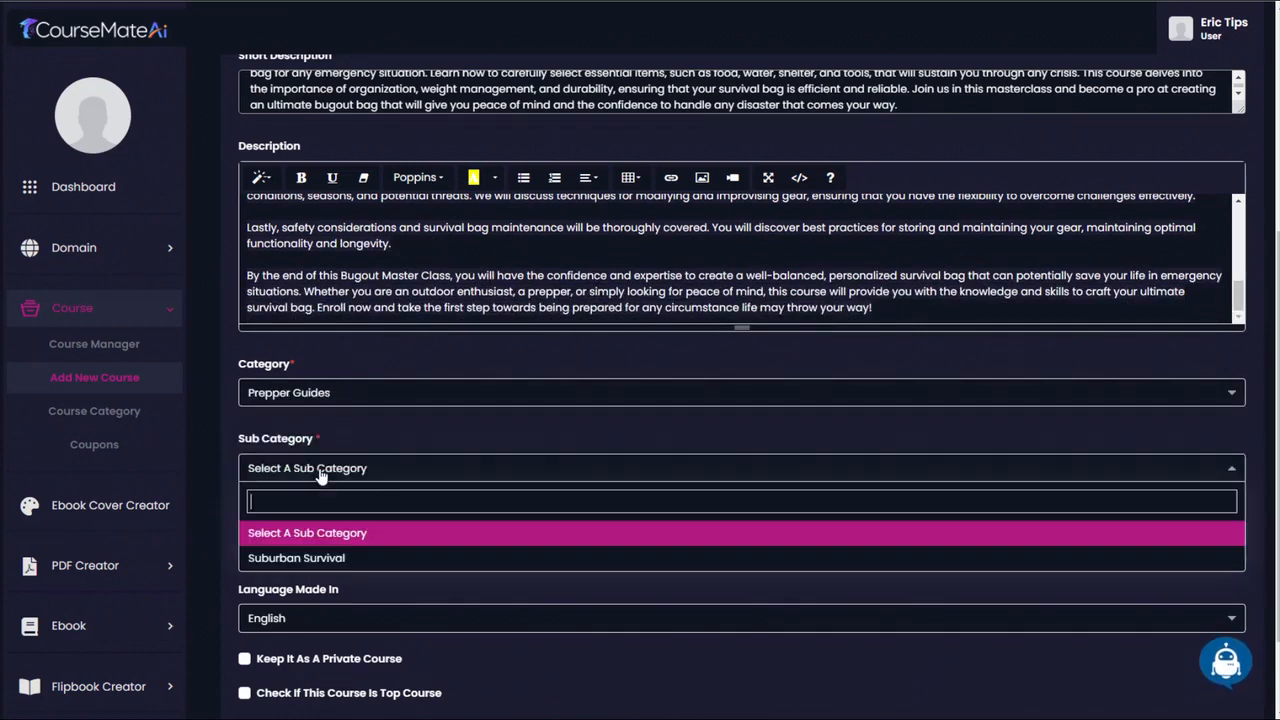
left_click(323, 559)
- Keep the level at Beginner and the language at English, and continue to the Info stage of the course
scroll(353, 506, "down", 2)
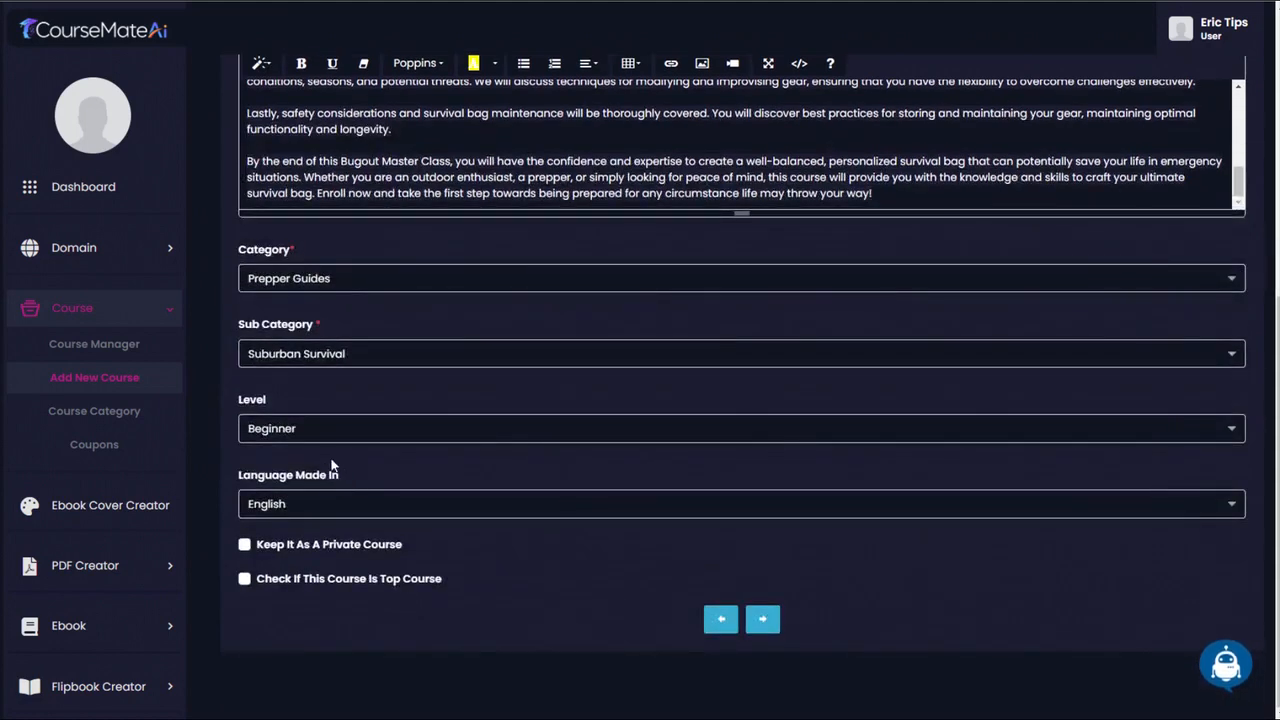
left_click(286, 432)
left_click(300, 431)
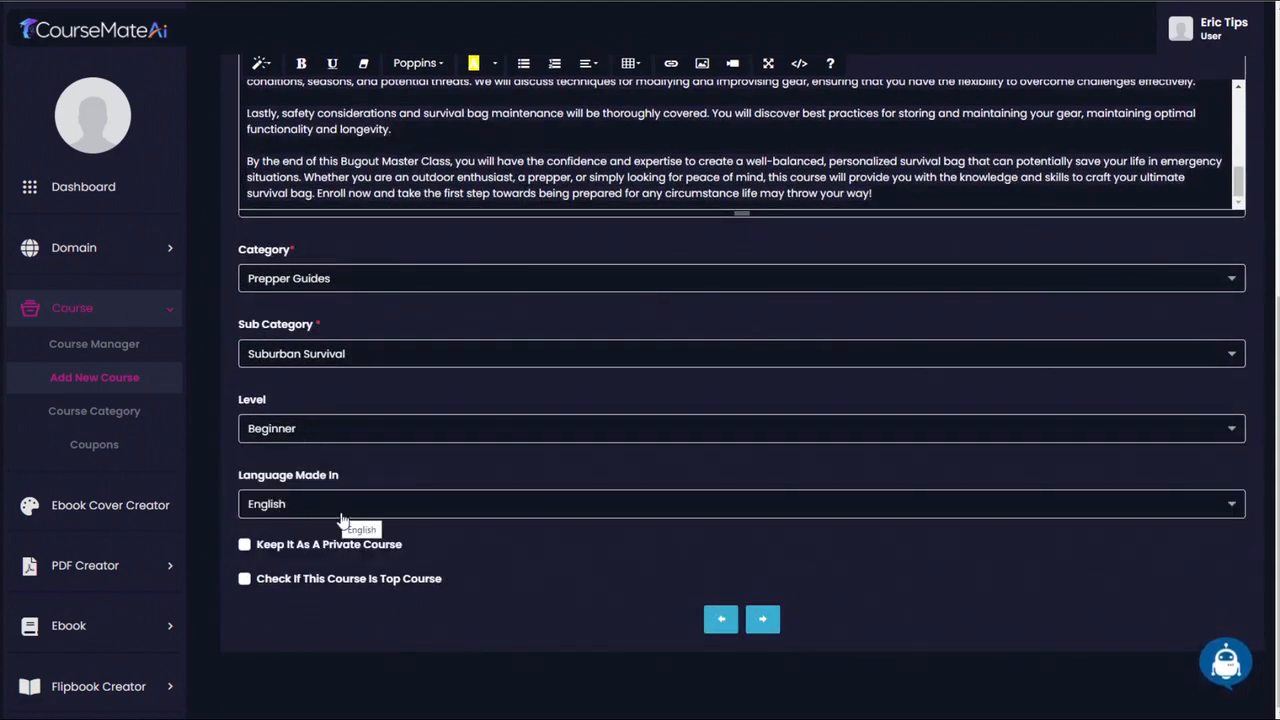
left_click(762, 619)
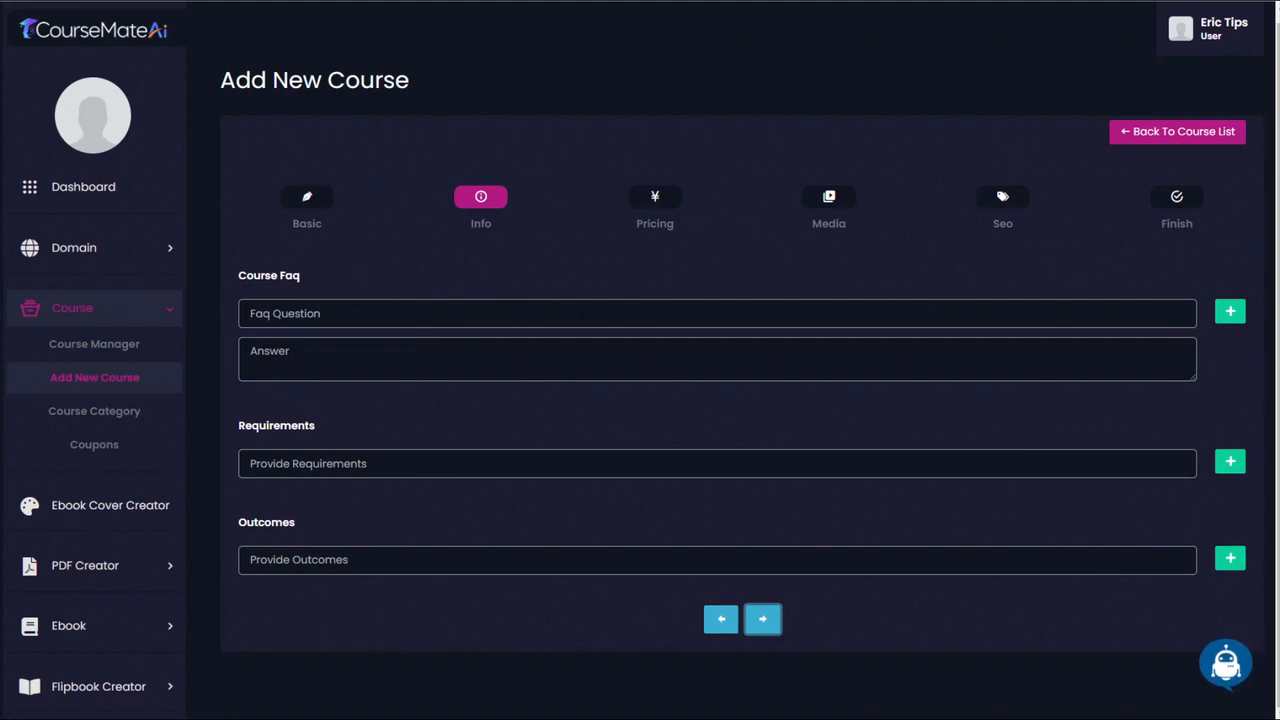
- Generate FAQ questions in English with Ai Writer's Course Faq service, using the copied long description as the course details
left_click(1237, 668)
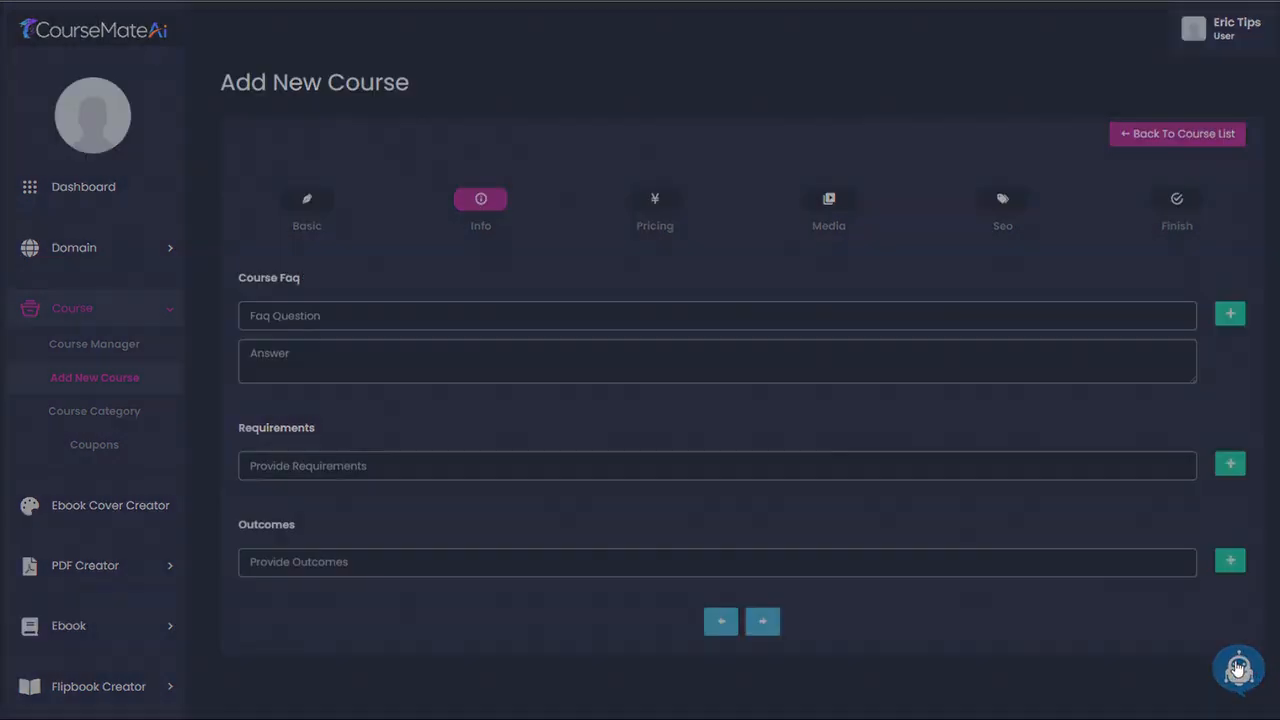
left_click(492, 139)
left_click(492, 308)
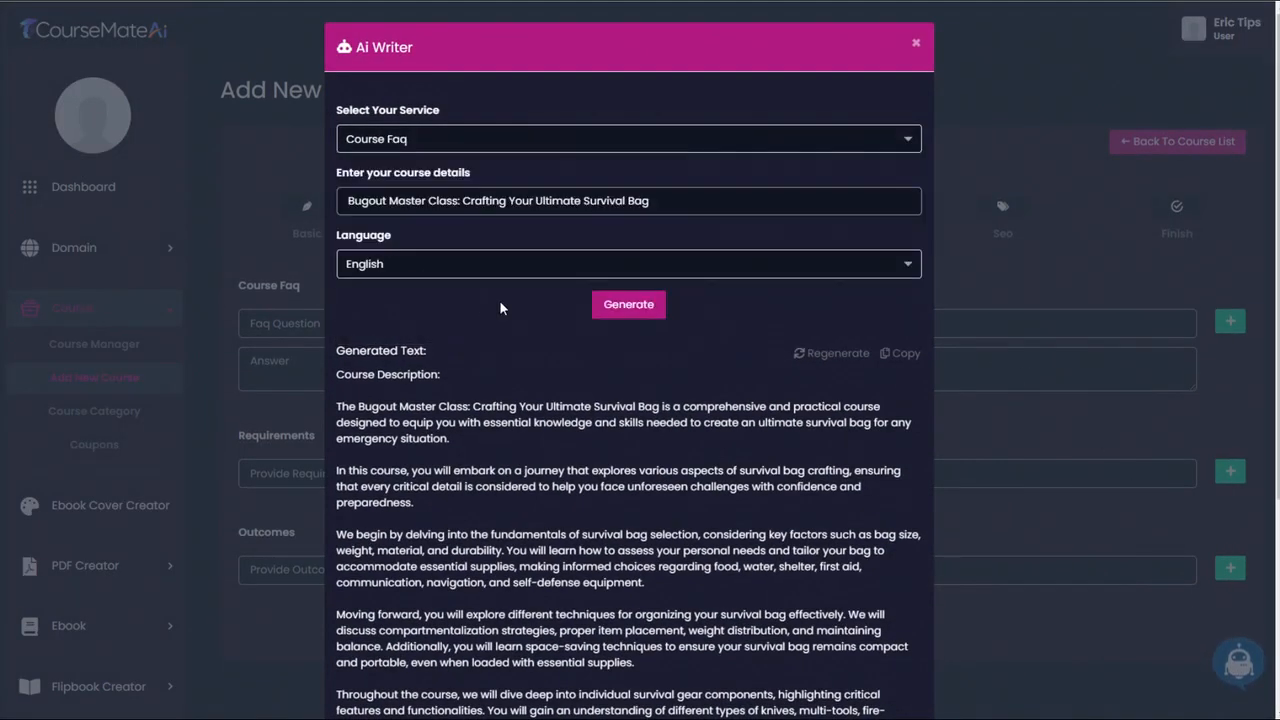
left_click_drag(336, 406, 668, 681)
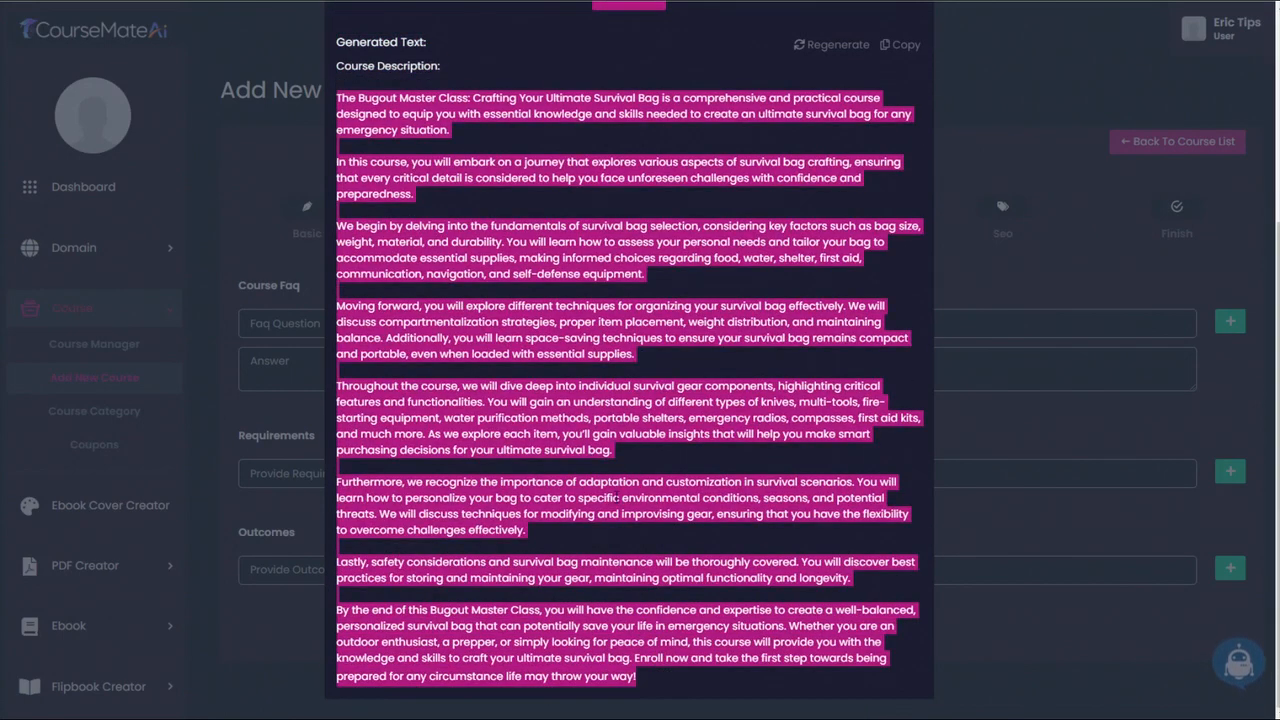
scroll(612, 449, "up", 3)
left_click_drag(681, 201, 336, 200)
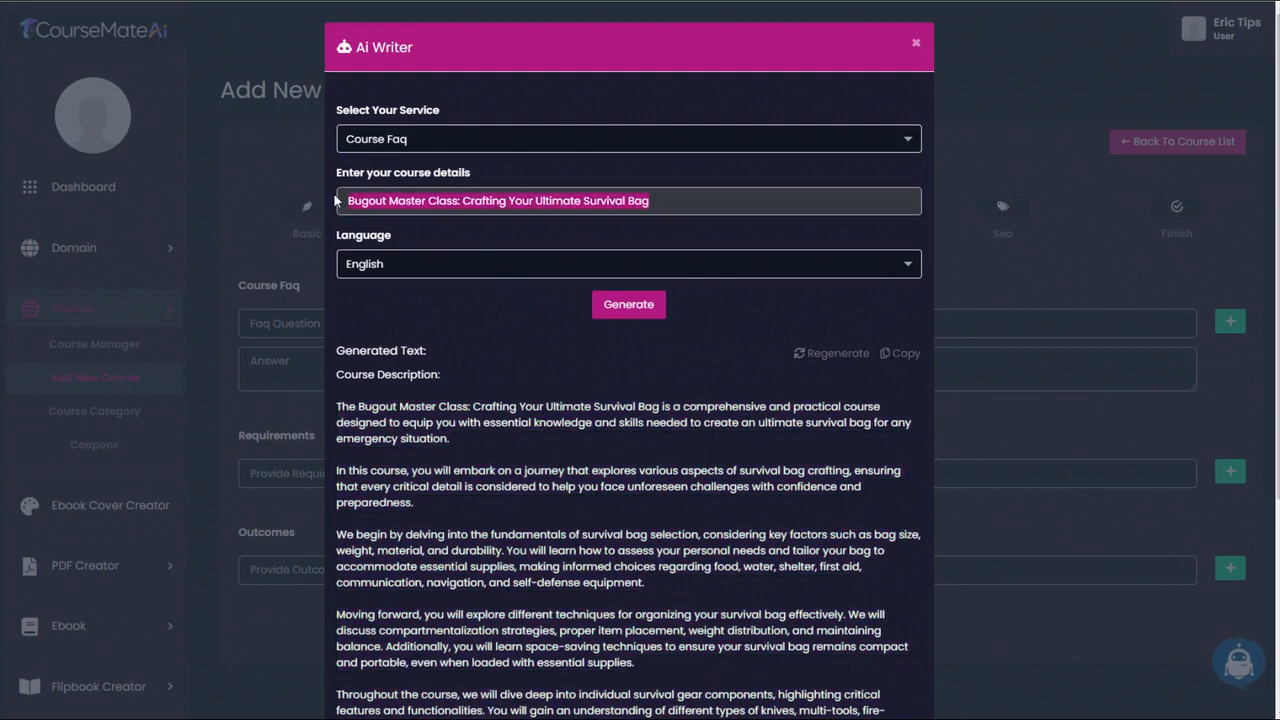
key("ctrl+v")
left_click(620, 306)
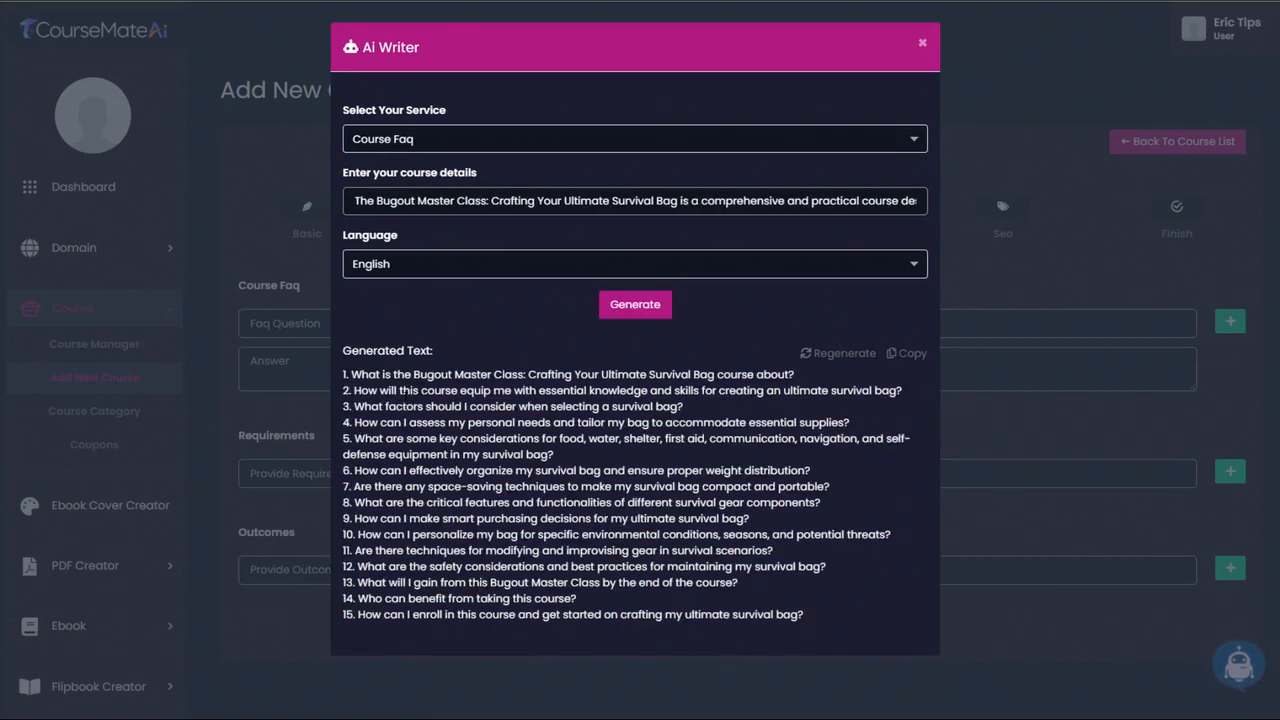
- Copy "1. What is the Bugout Master Class: Crafting Your Ultimate Survival Bag course about?" from the generated questions into the FAQ question
left_click_drag(344, 374, 808, 616)
left_click(698, 582)
left_click(908, 354)
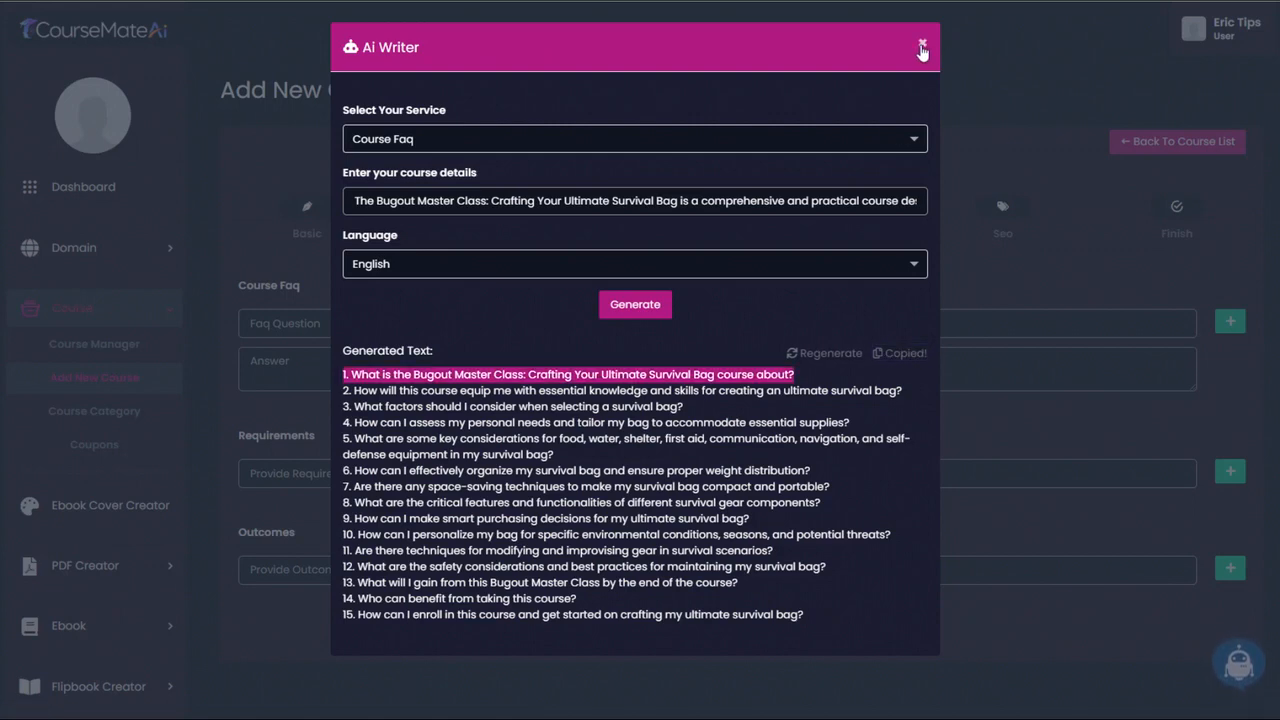
left_click(922, 47)
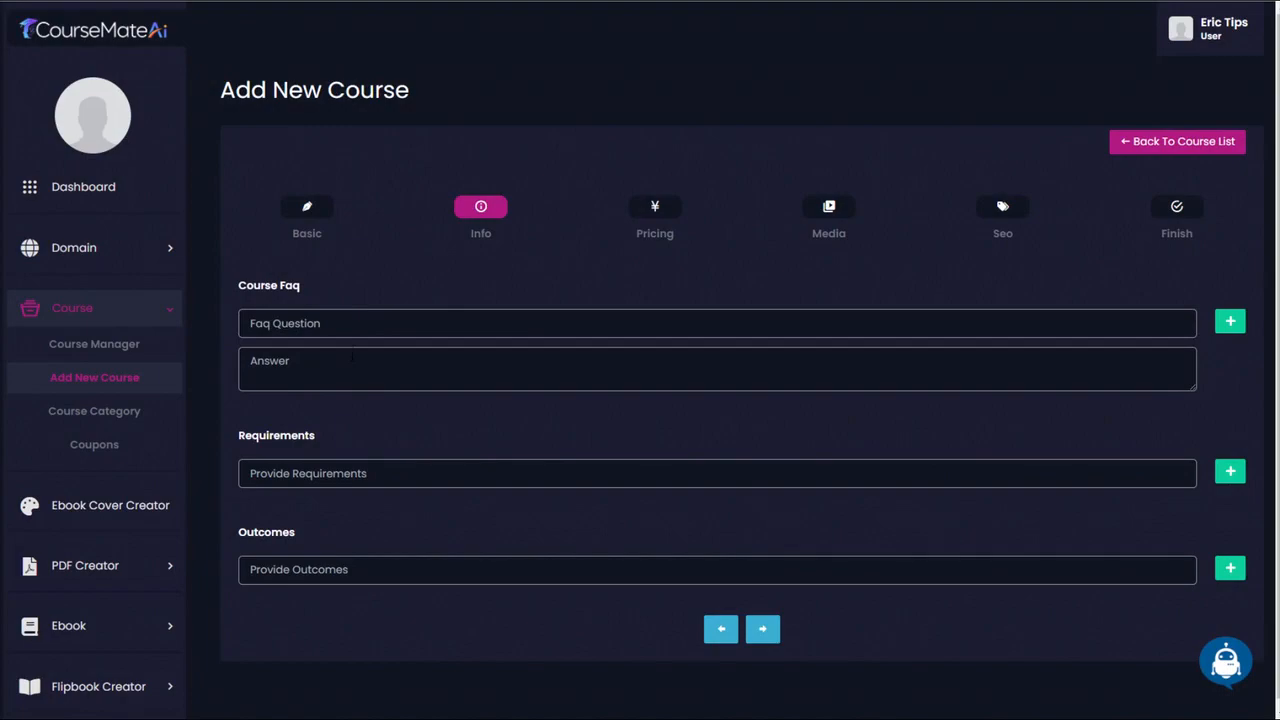
left_click(407, 324)
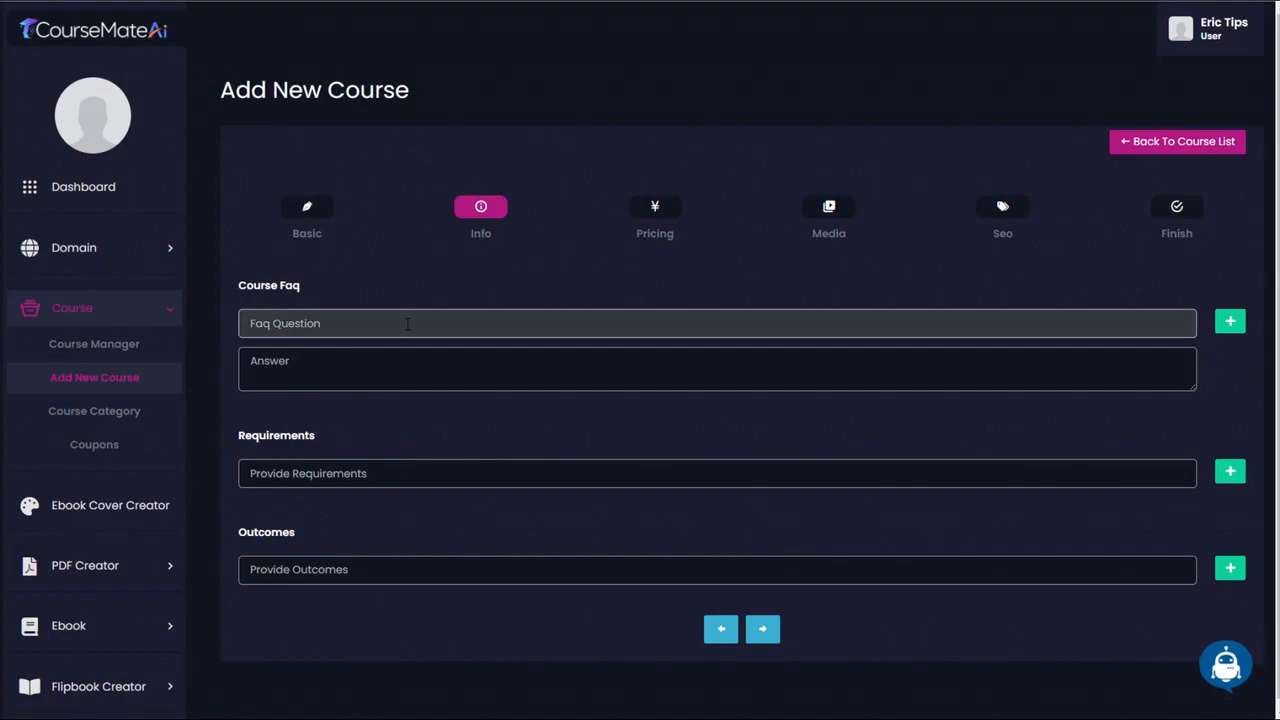
type("1. What is the Bugout Master Class: Crafting Your Ultimate Survival Bag course about?")
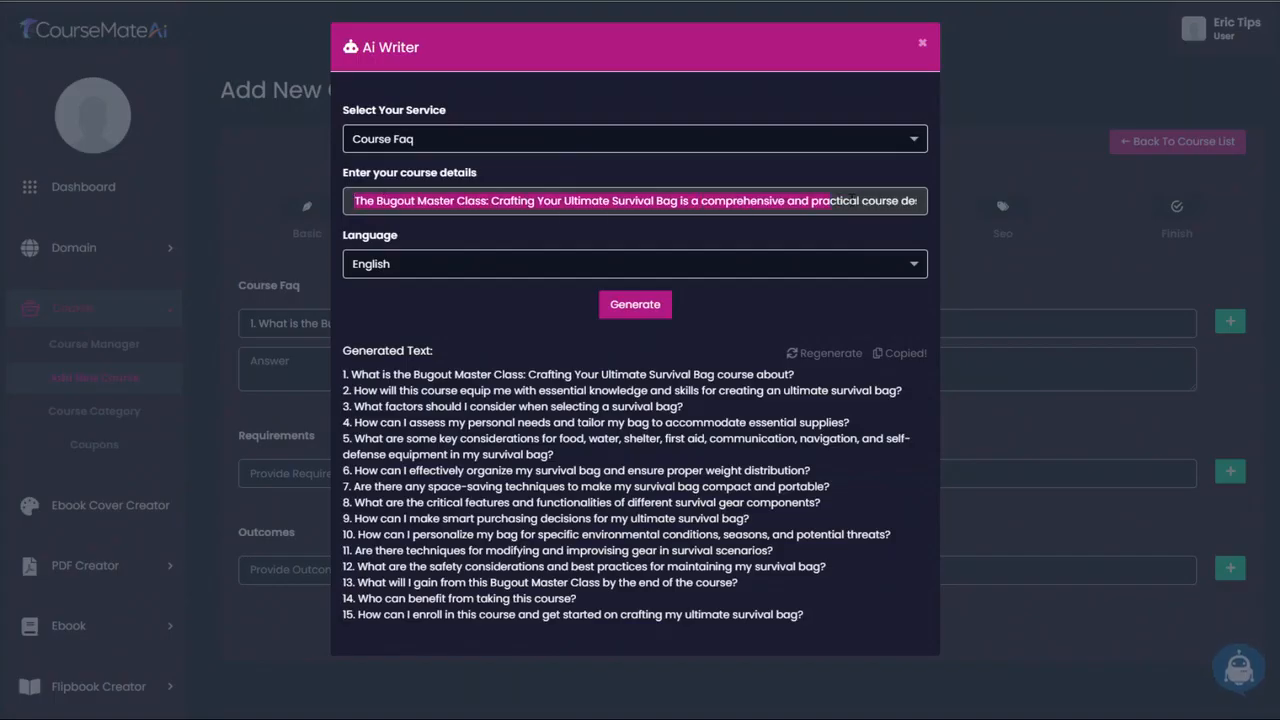
- Copy the first sentence of the course details, ending in "for any emergency situation.", from Ai Writer and paste it as the FAQ answer
left_click_drag(830, 200, 872, 200)
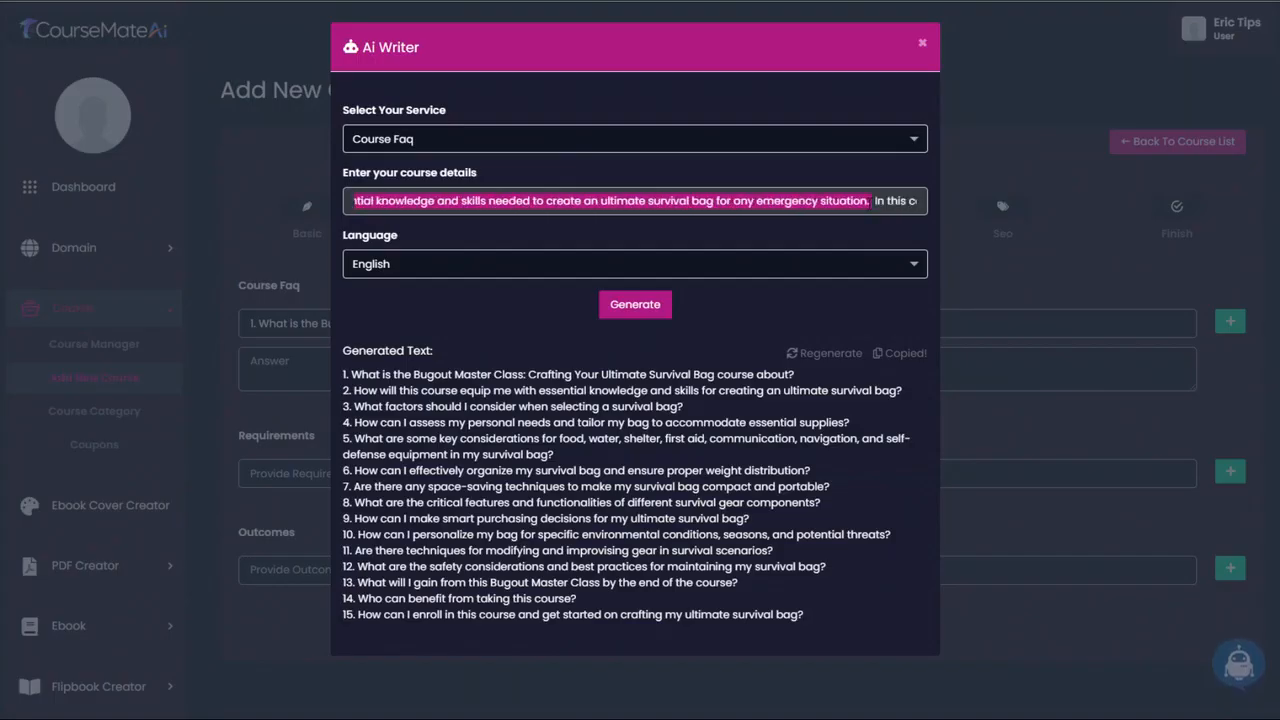
left_click(921, 47)
left_click(355, 364)
type("The Bugout Master Class: Crafting Your Ultimate Survival Bag is a comprehensive and practical course designed to equip you with essential knowledge and skills needed to create an ultimate survival bag for any emergency situation.")
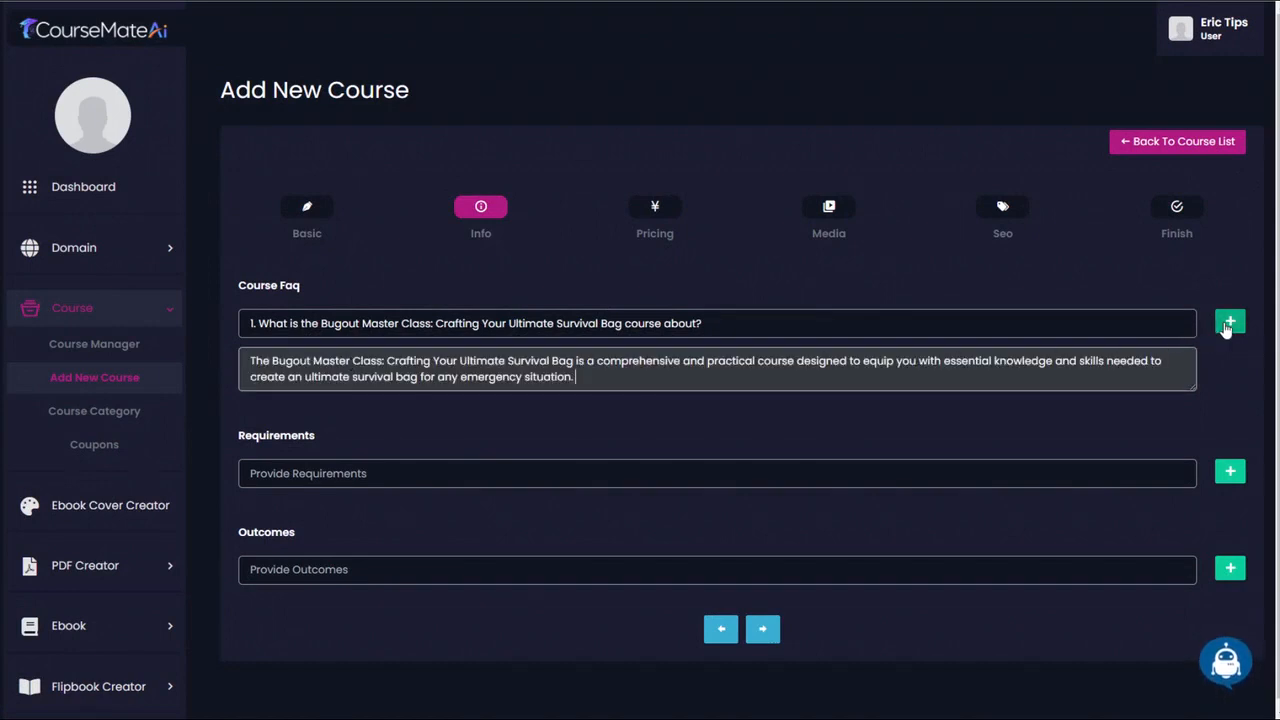
scroll(1226, 330, "down", 1)
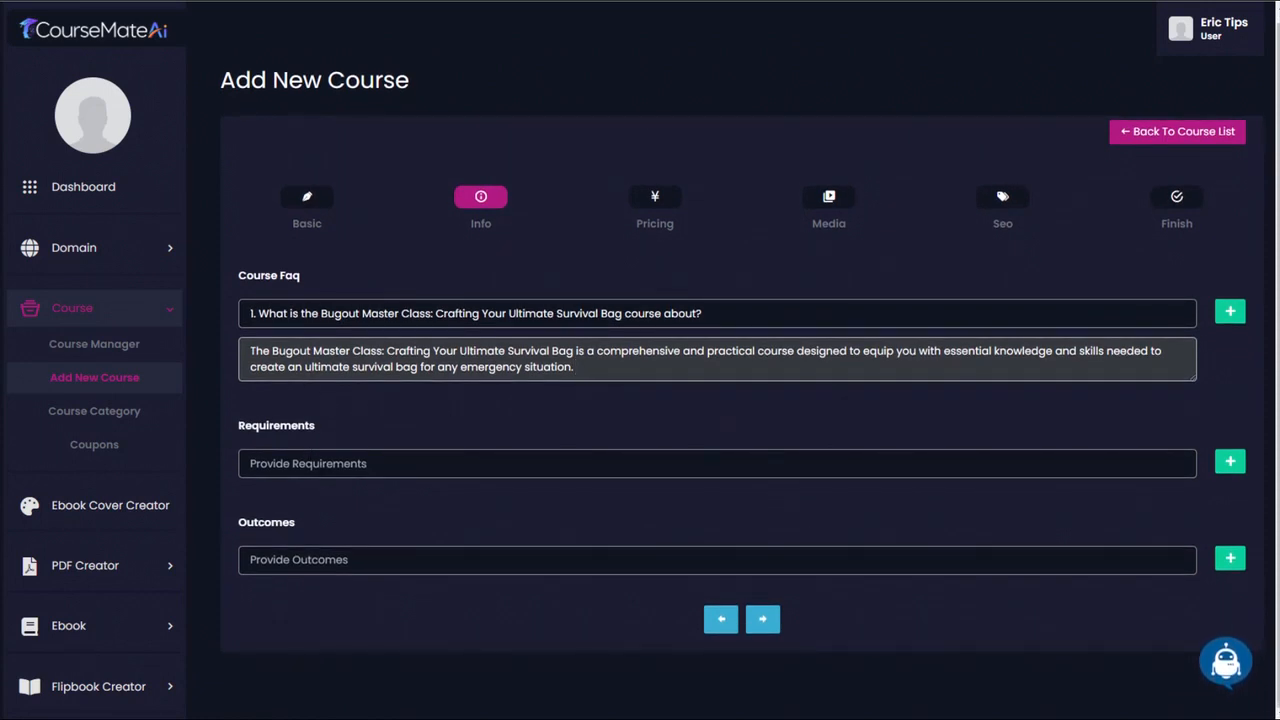
- Generate course requirements in English with Ai Writer's Course Requirements service, using the long description as the keyword
left_click(1228, 668)
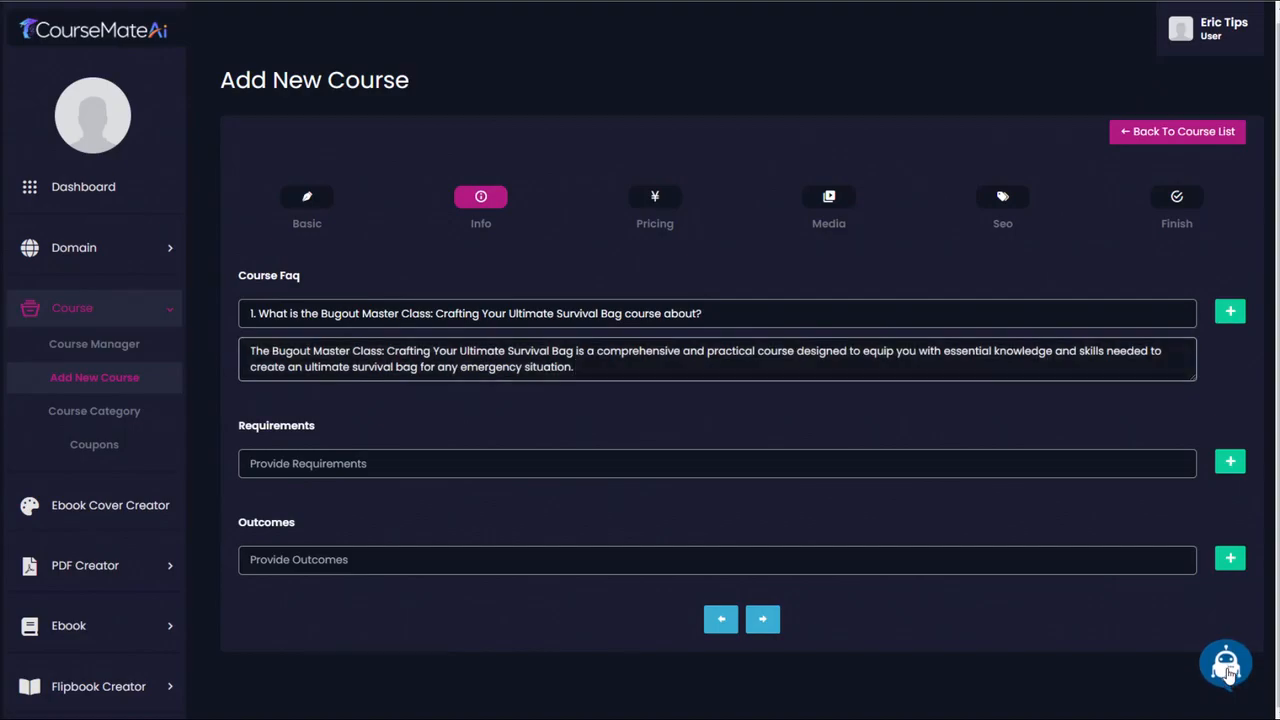
left_click(558, 145)
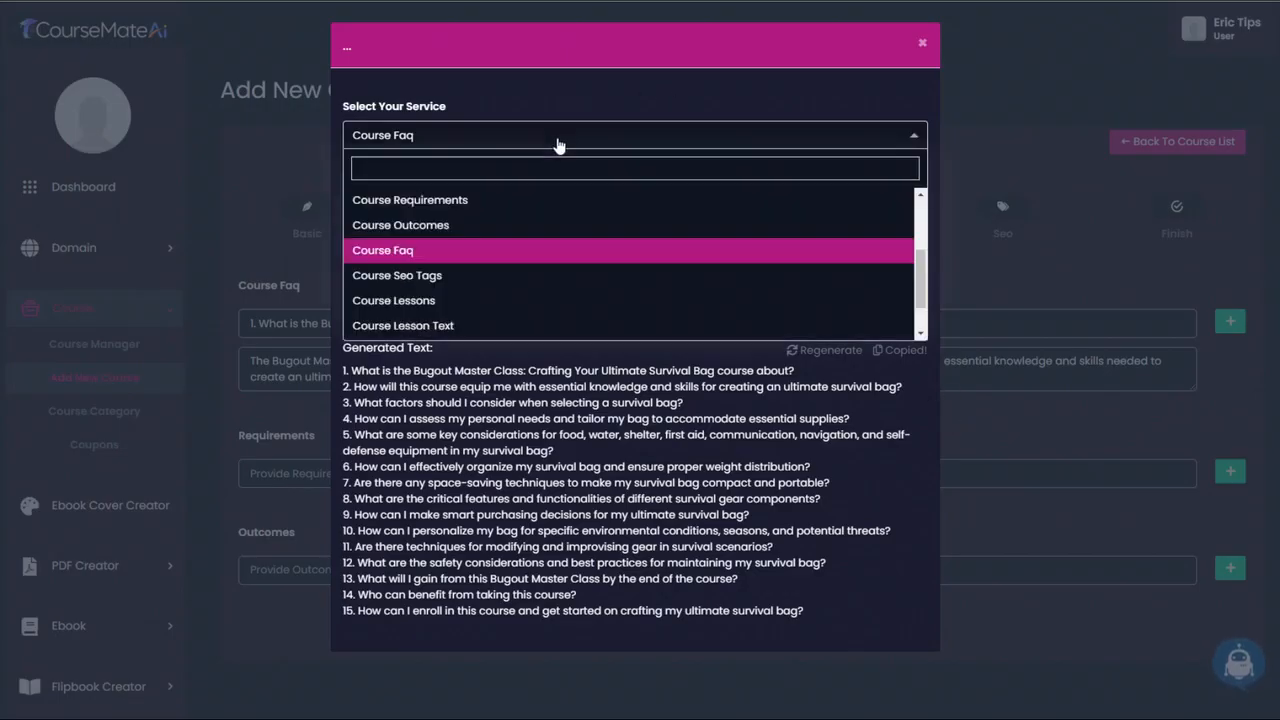
left_click(487, 198)
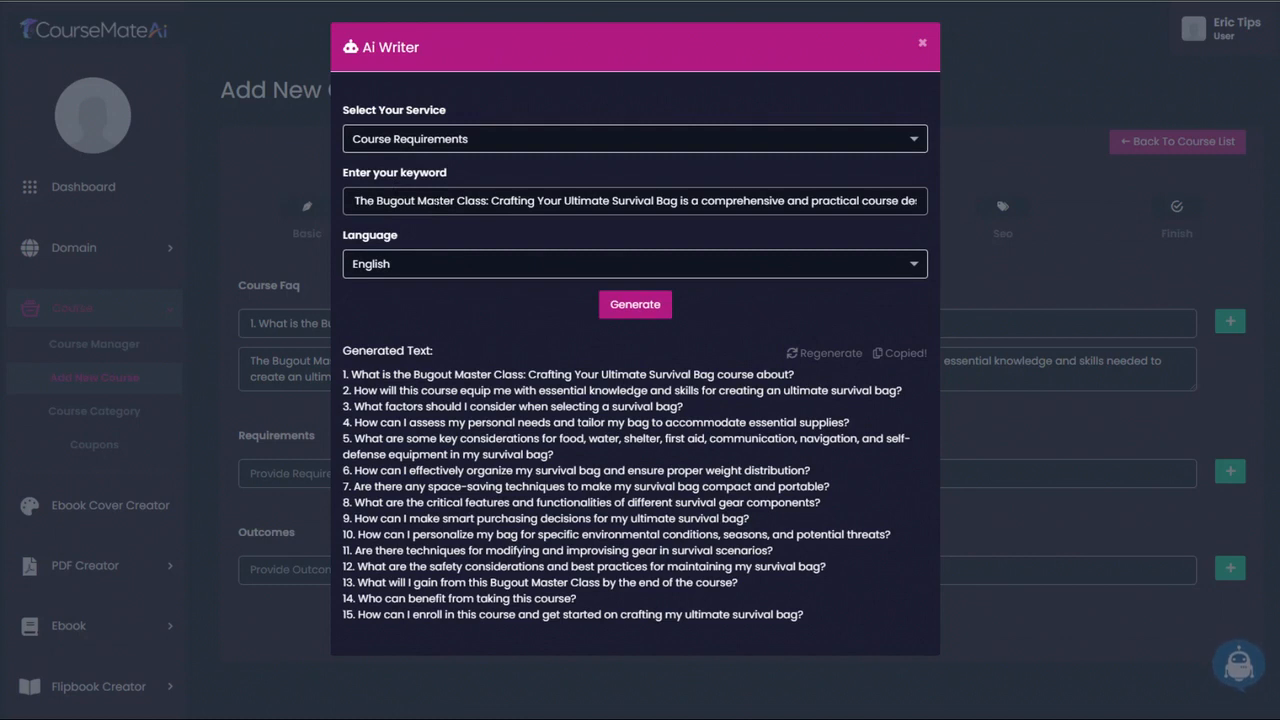
left_click(642, 308)
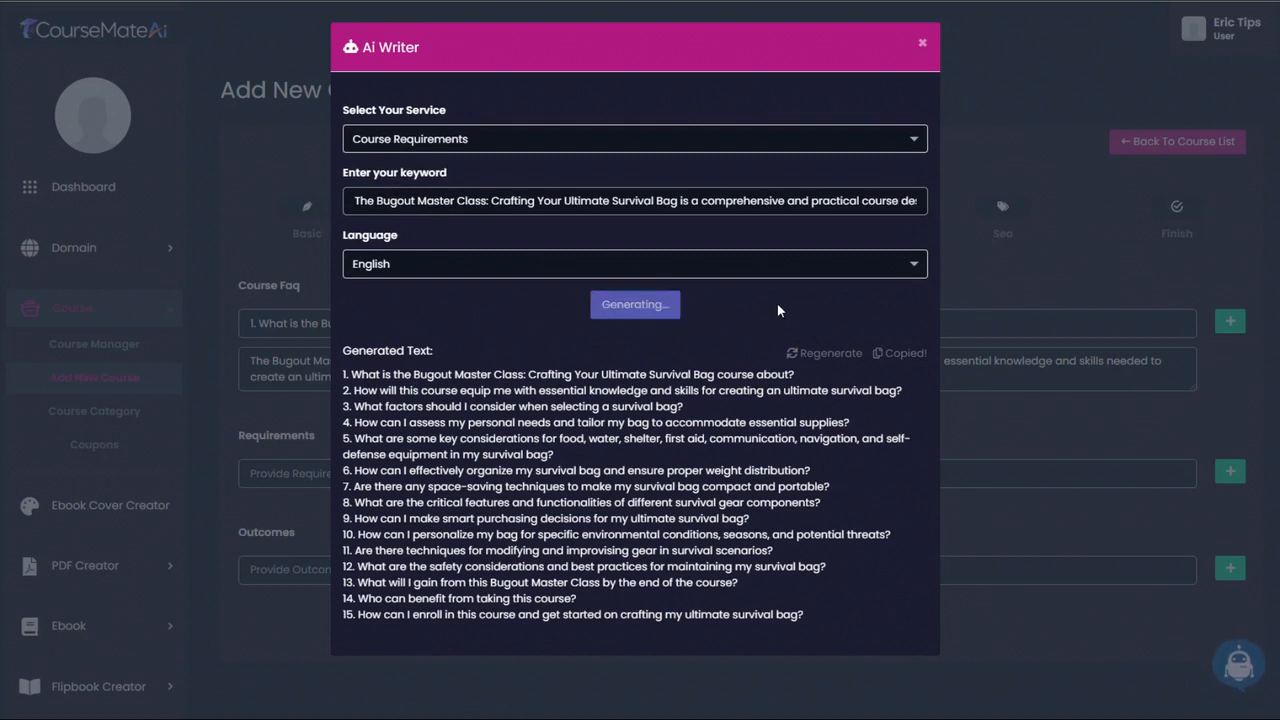
- Paste "Proficiency in the English language" from the generated text as the first requirement and add another empty requirement row
left_click_drag(538, 391, 352, 391)
key("ctrl+c")
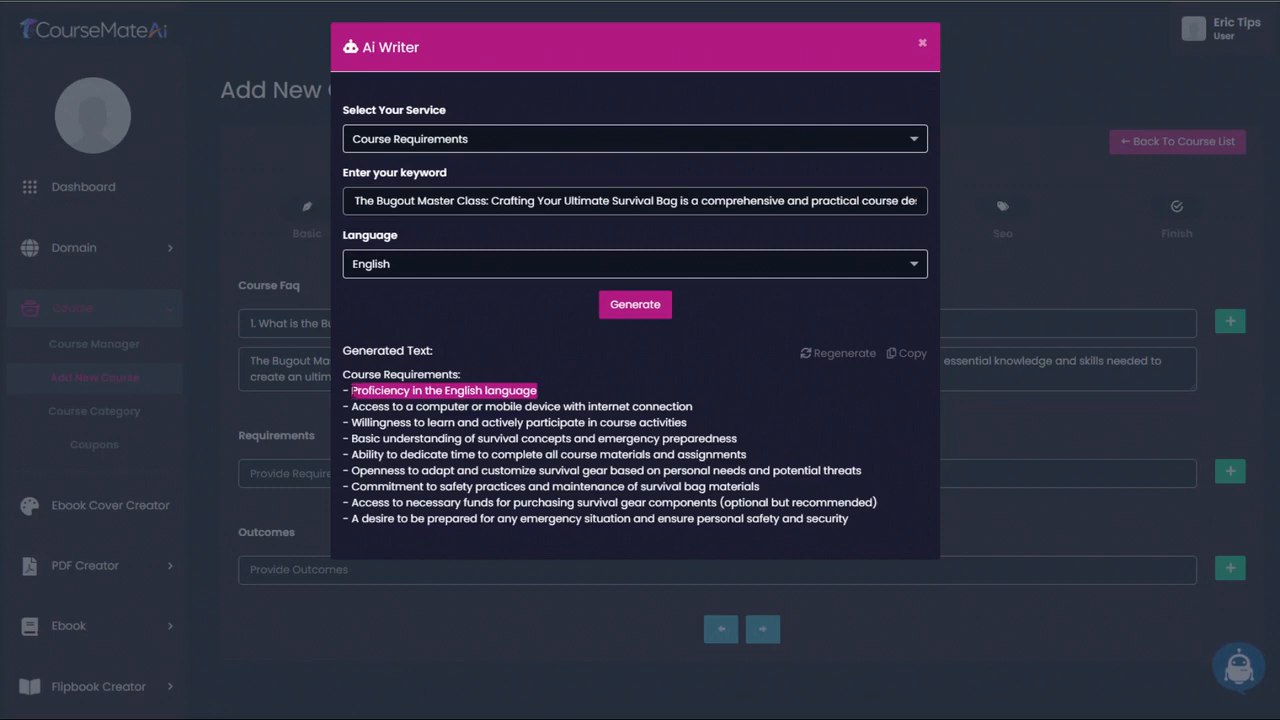
left_click(922, 45)
left_click(523, 474)
key("ctrl+v")
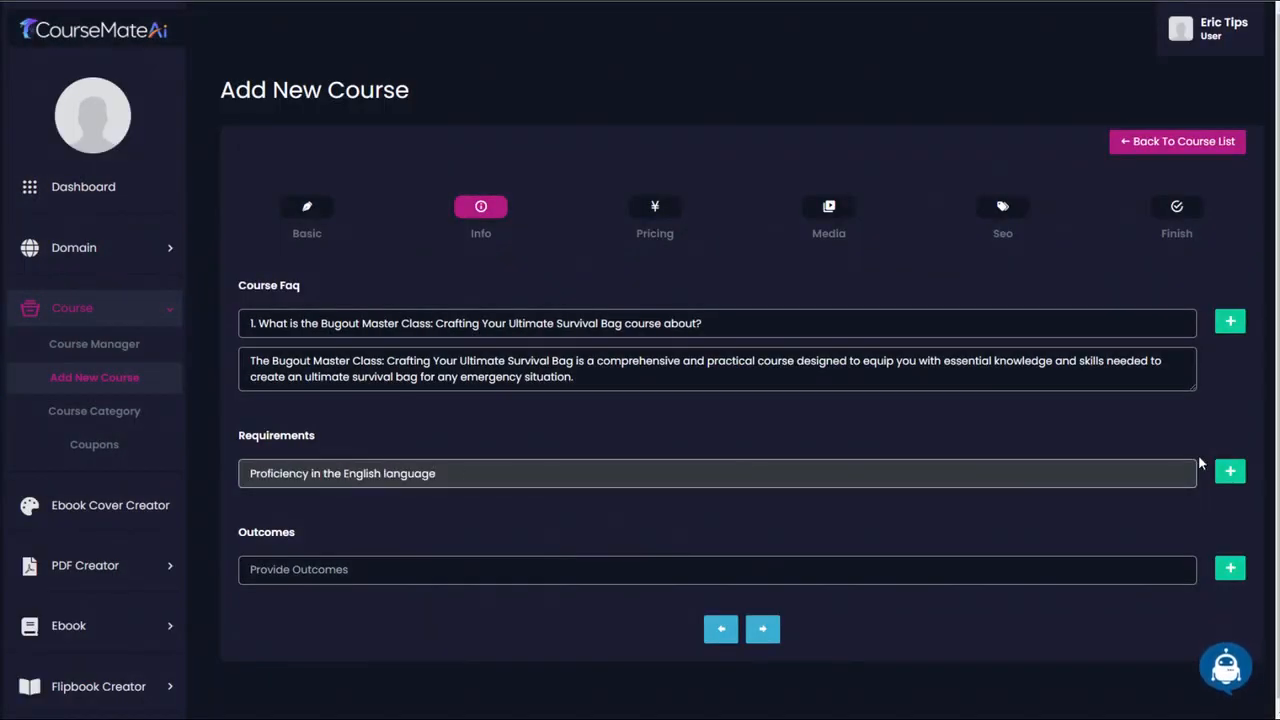
left_click(1228, 472)
left_click(1230, 466)
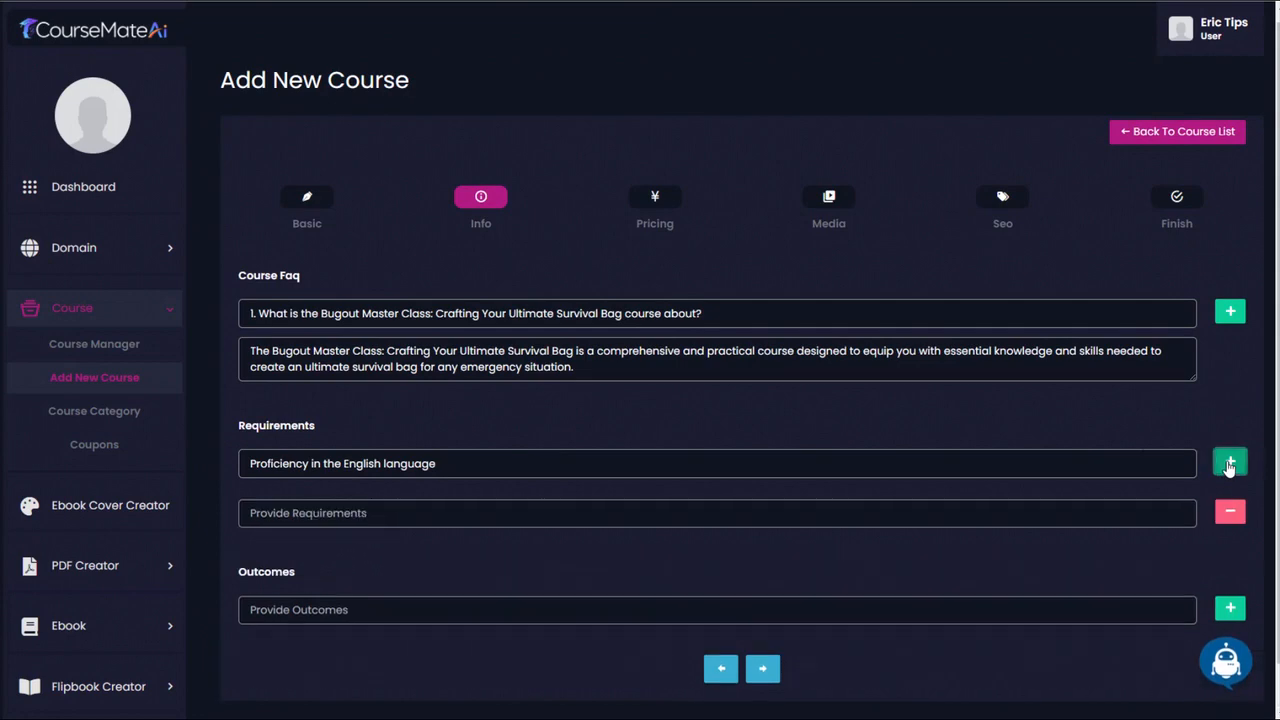
- Copy "Access to a computer or mobile device with internet connection" from Ai Writer into the second requirement and add another requirement row
scroll(911, 474, "down", 1)
left_click(1228, 664)
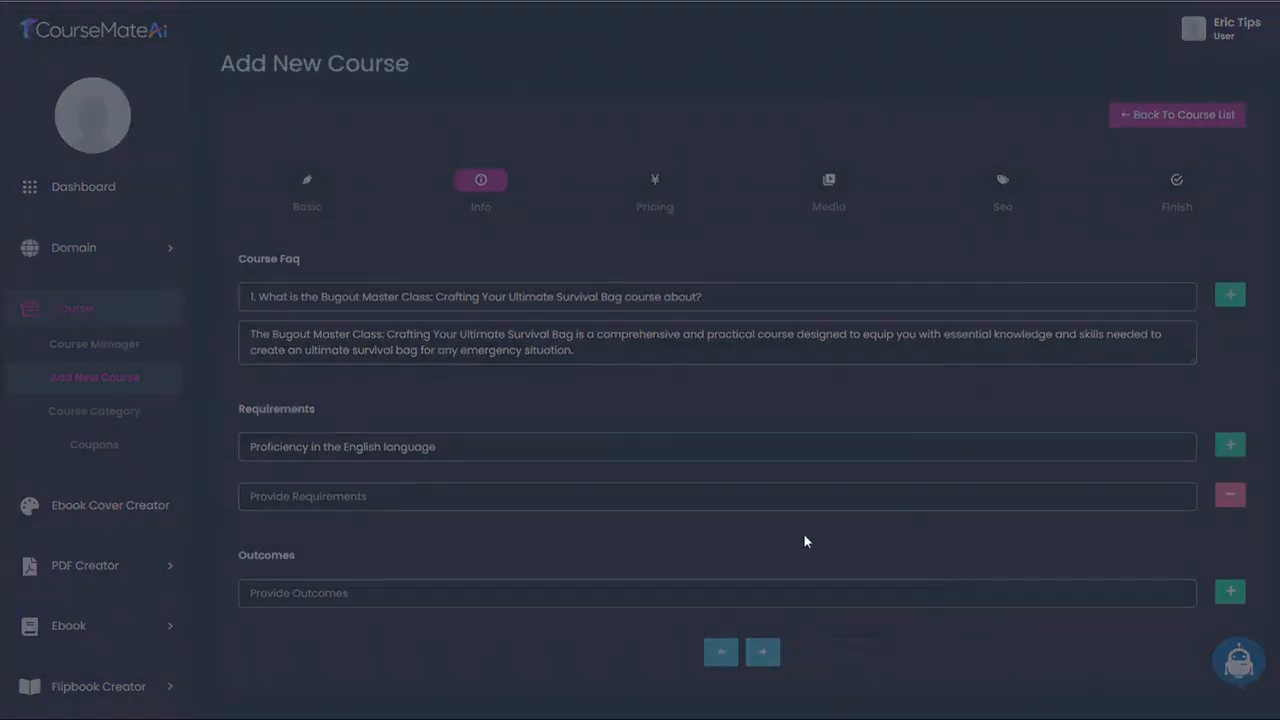
left_click_drag(351, 406, 693, 406)
key("ctrl+c")
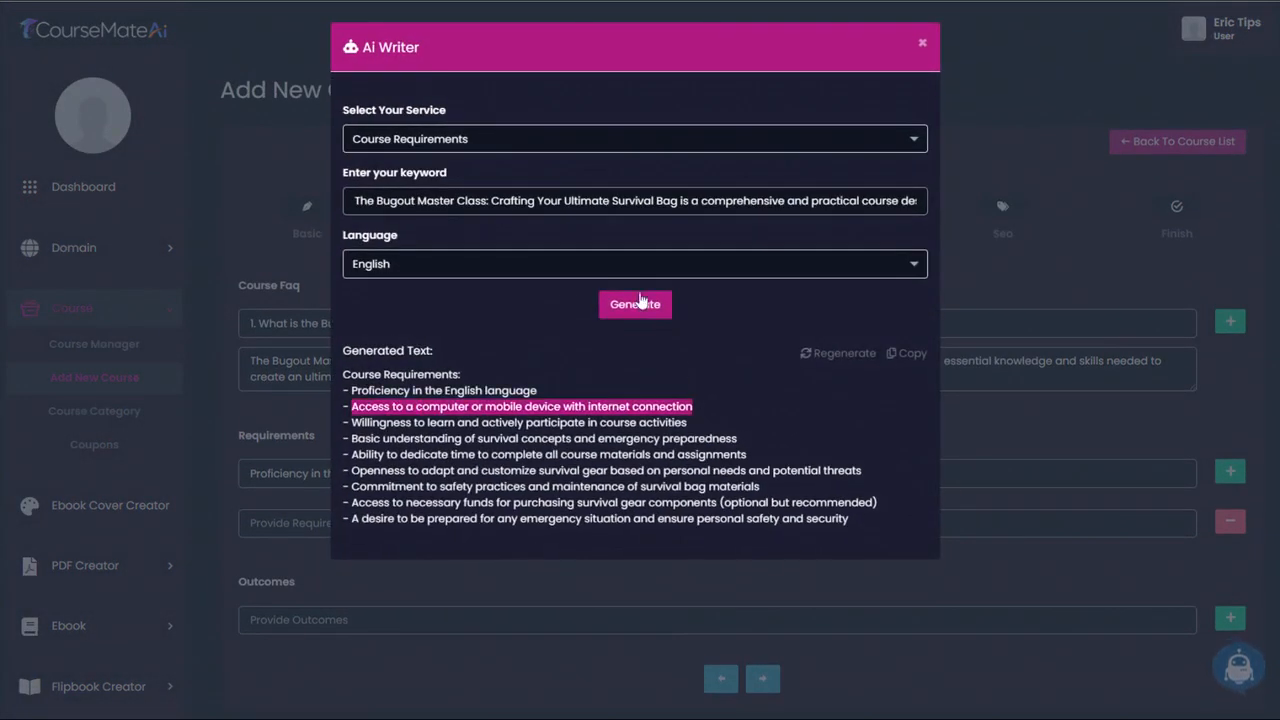
left_click(922, 45)
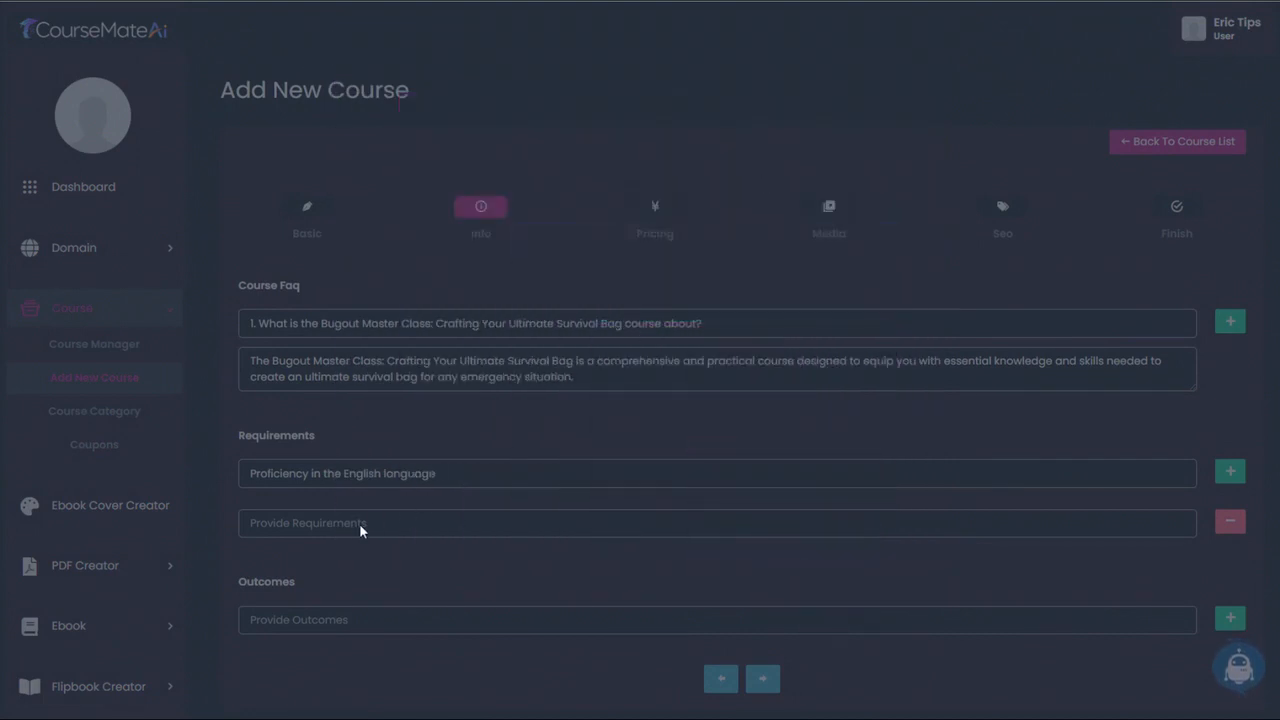
left_click(359, 523)
key("ctrl+v")
left_click(1230, 471)
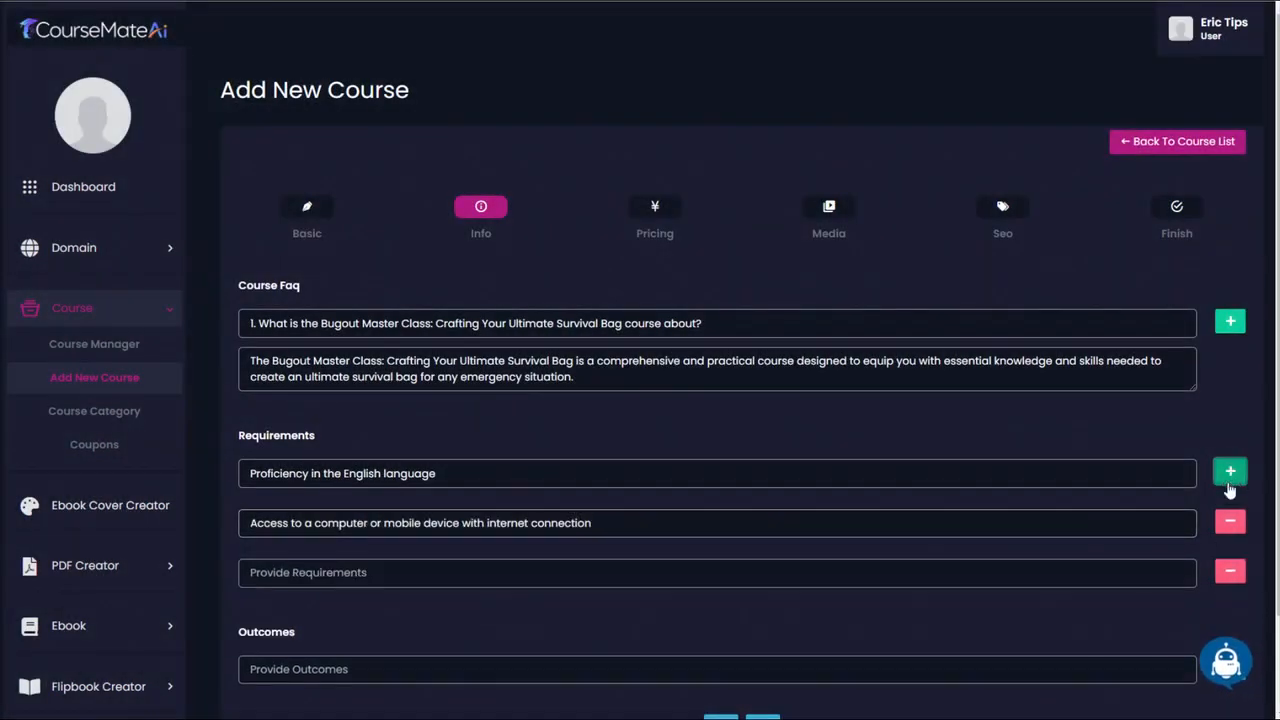
- Copy "Willingness to learn and actively participate in course activities" from Ai Writer into the third requirement and add a fourth row
left_click(1228, 664)
left_click_drag(351, 422, 728, 428)
key("ctrl+c")
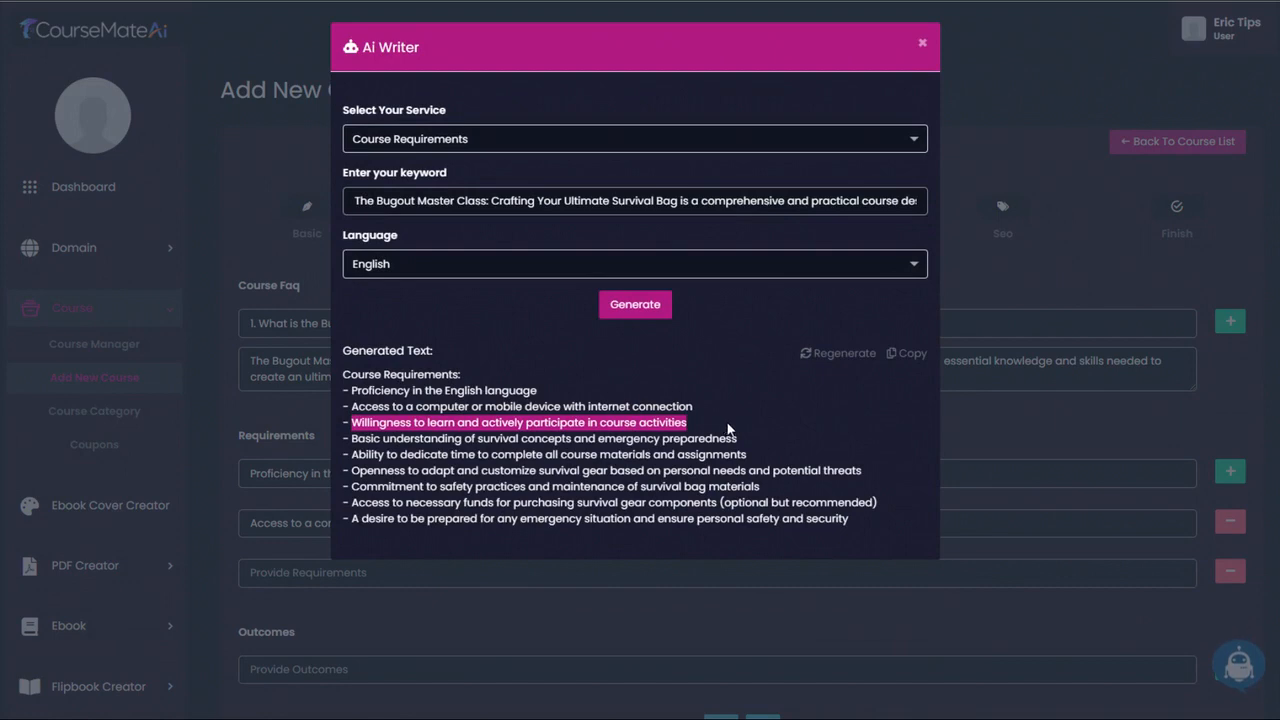
left_click(921, 43)
left_click(651, 575)
key("ctrl+v")
left_click(1230, 471)
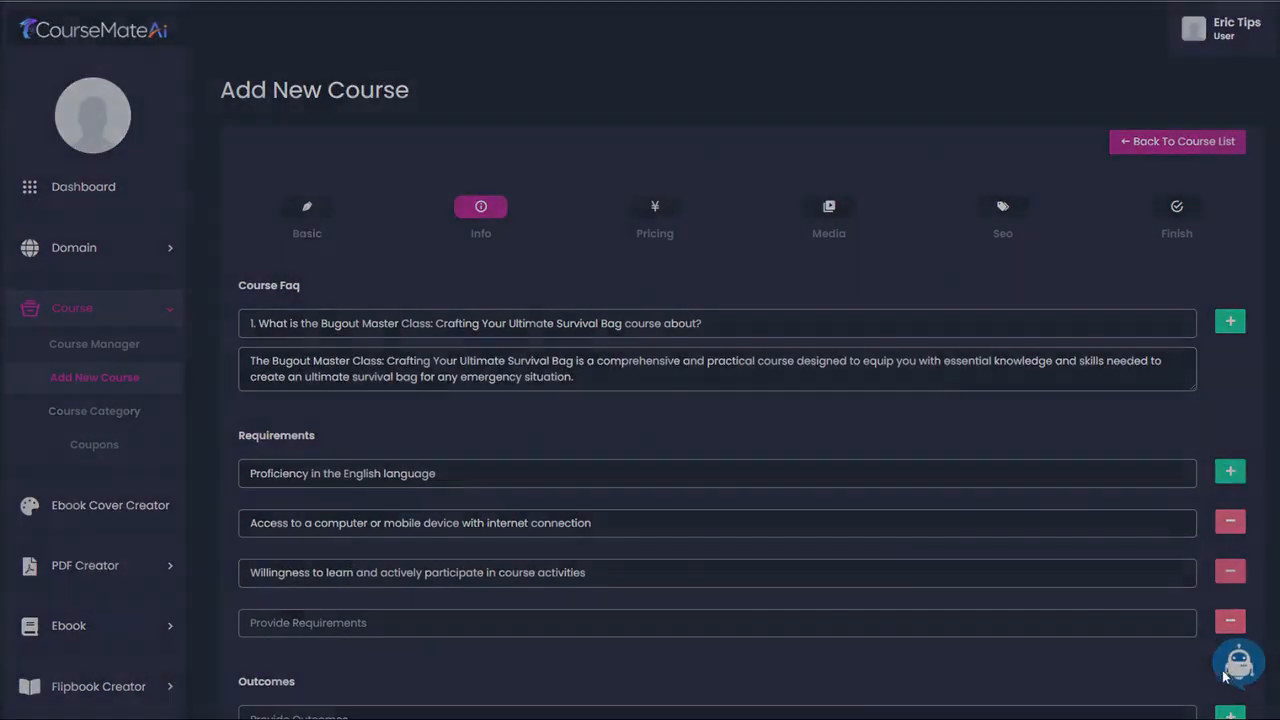
- Copy "A desire to be prepared for any emergency situation and ensure personal safety and security" from Ai Writer into the fourth requirement
left_click(1228, 664)
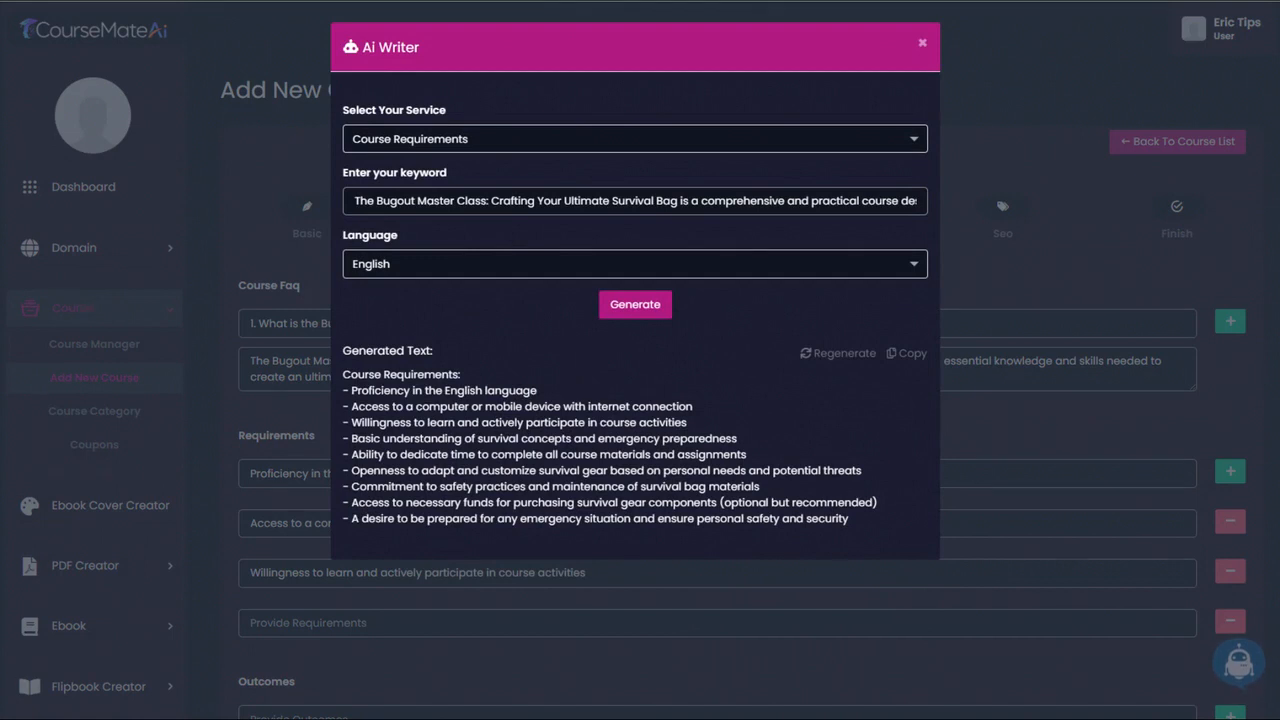
left_click_drag(352, 470, 862, 471)
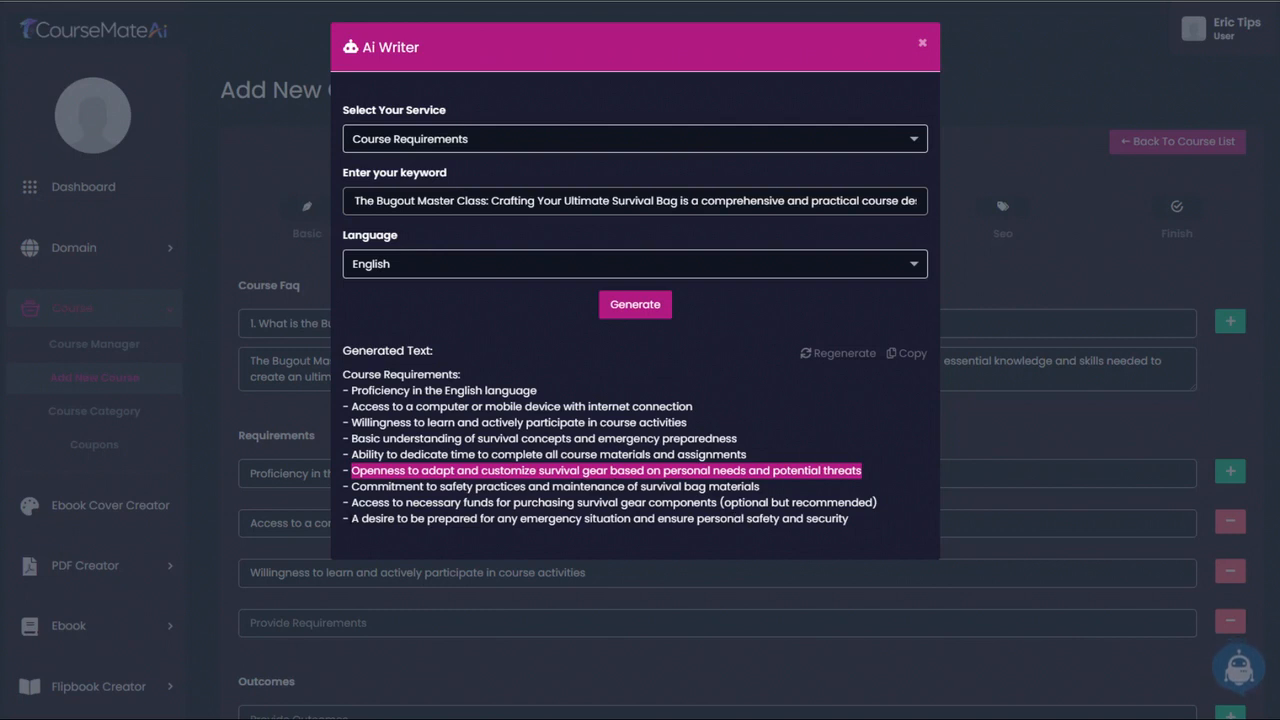
left_click_drag(352, 518, 876, 527)
key("ctrl+c")
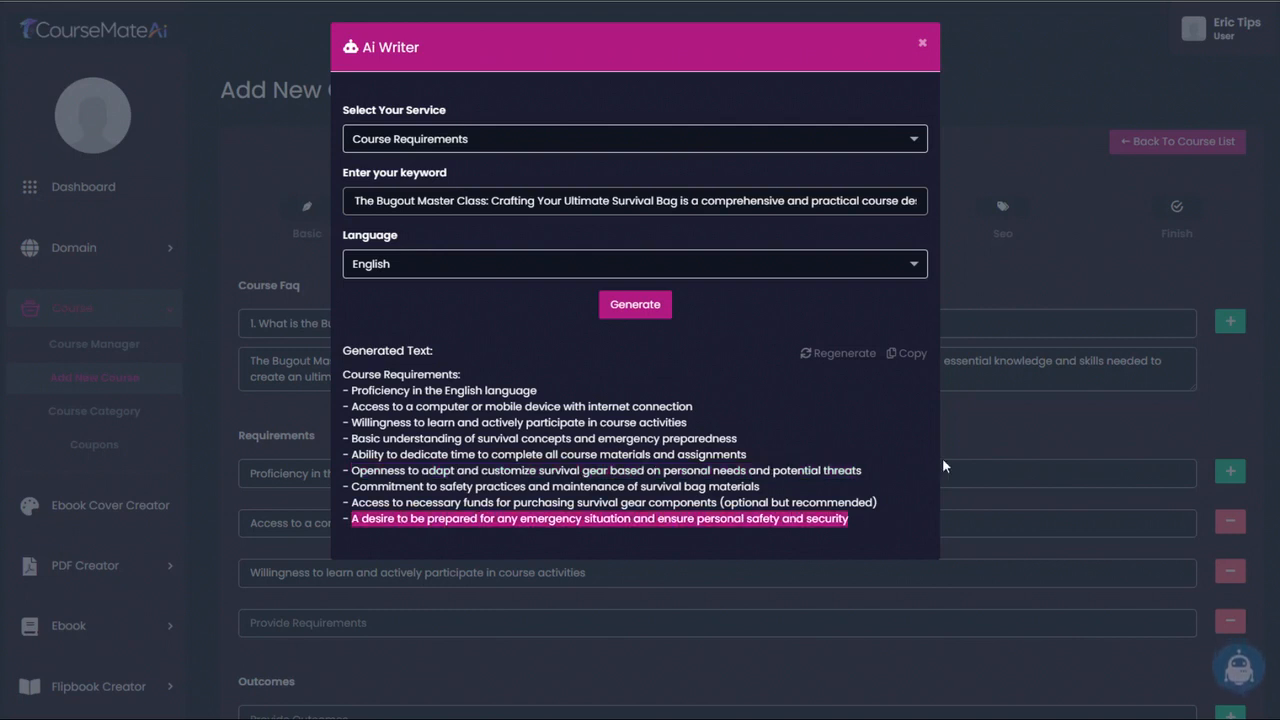
left_click(924, 47)
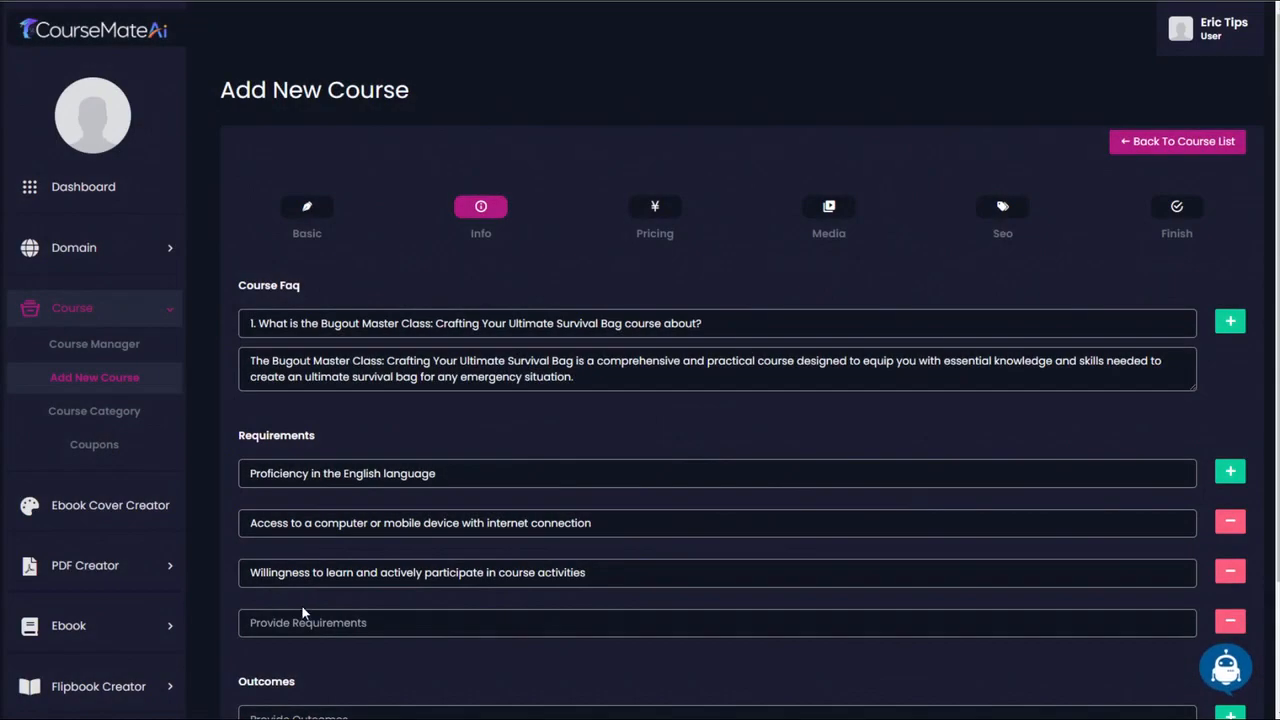
left_click(304, 622)
key("ctrl+v")
- Generate course outcomes in English with Ai Writer's Course Outcomes service, keeping the long description as the course title
scroll(323, 517, "down", 3)
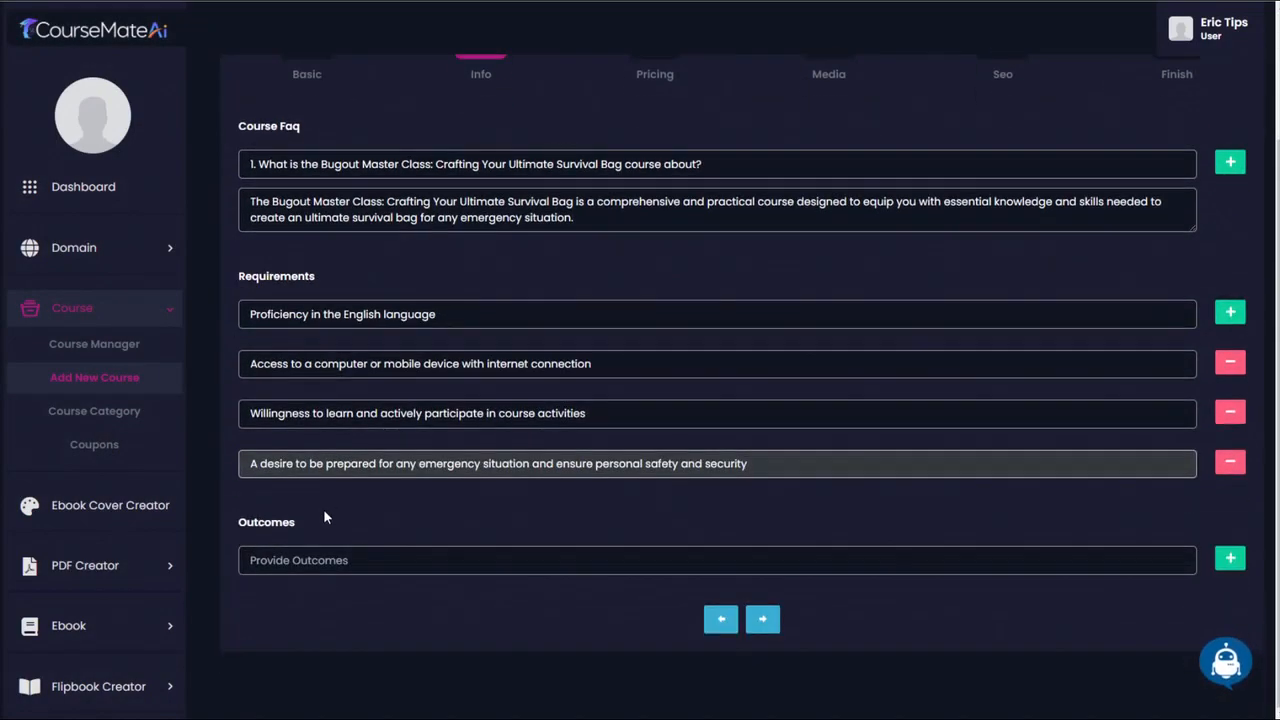
left_click(1233, 670)
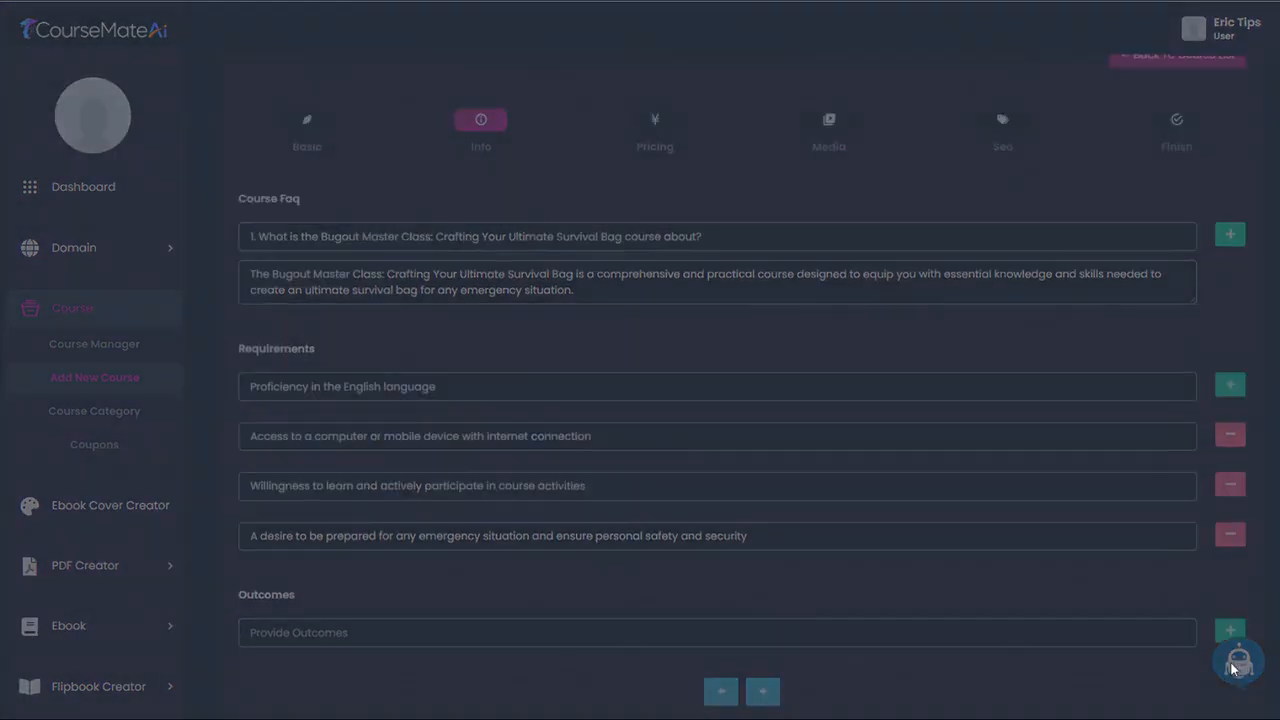
left_click(466, 140)
scroll(466, 226, "down", 1)
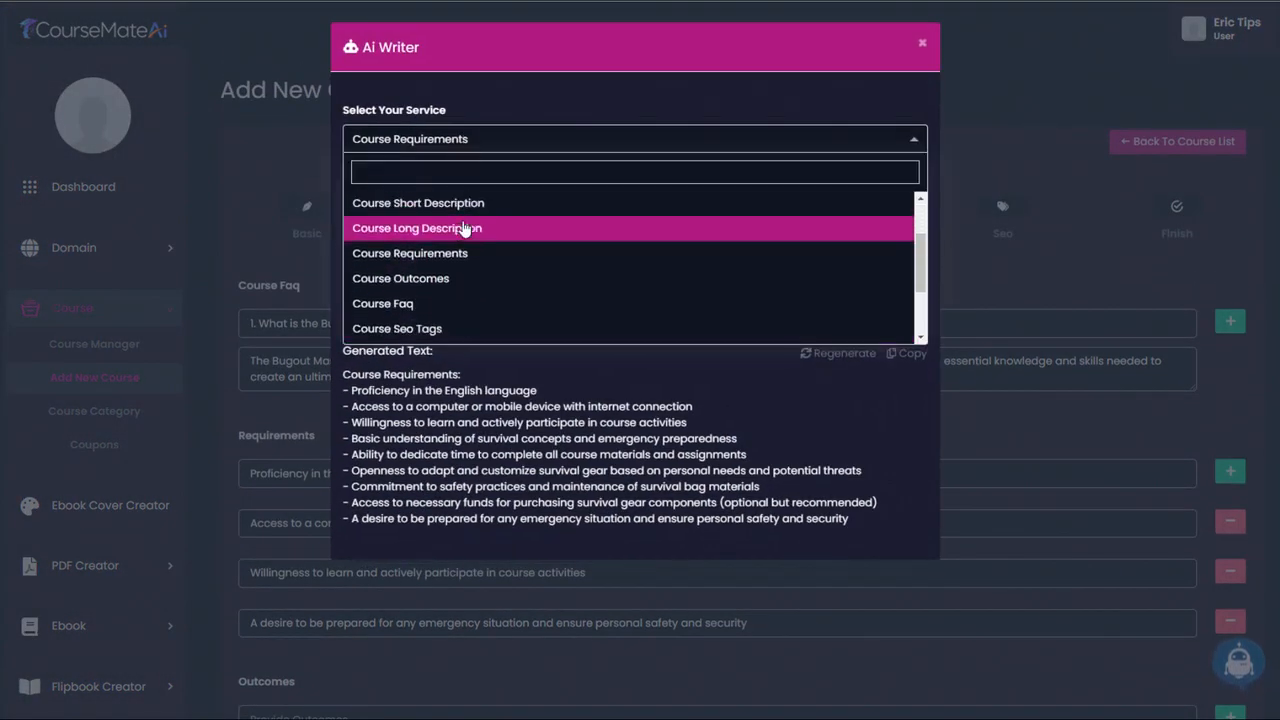
left_click(447, 281)
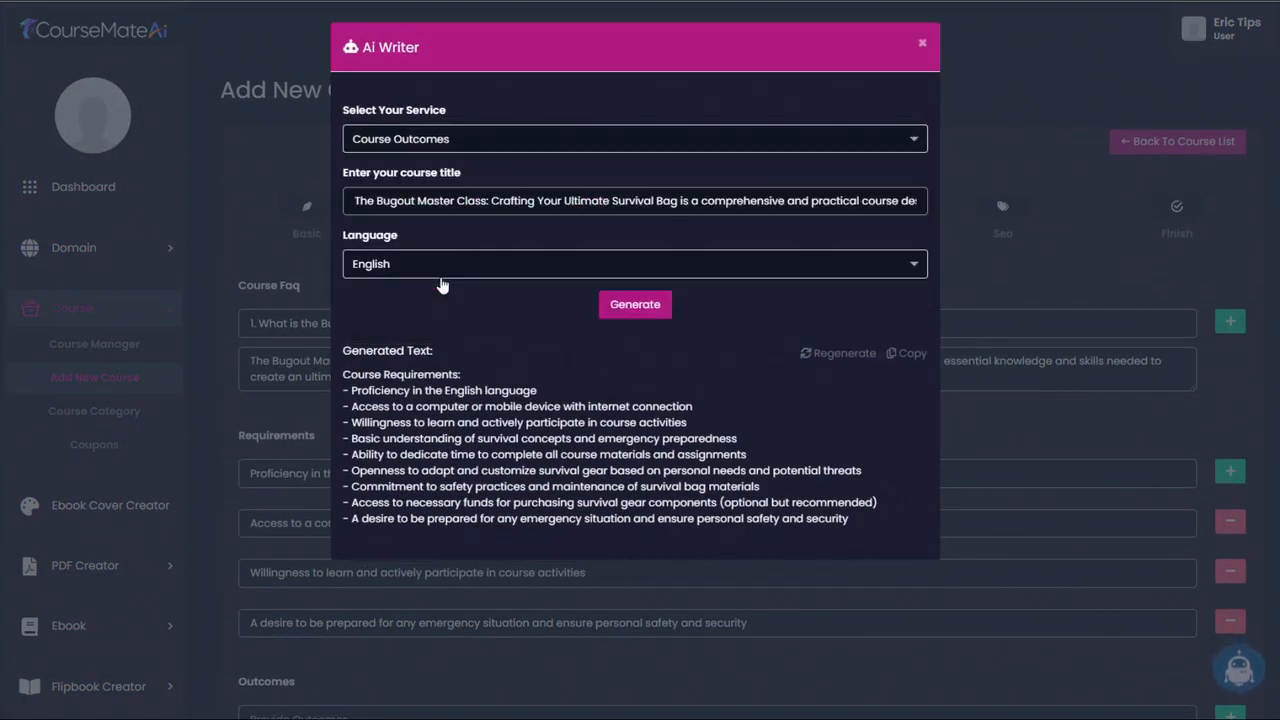
left_click(646, 312)
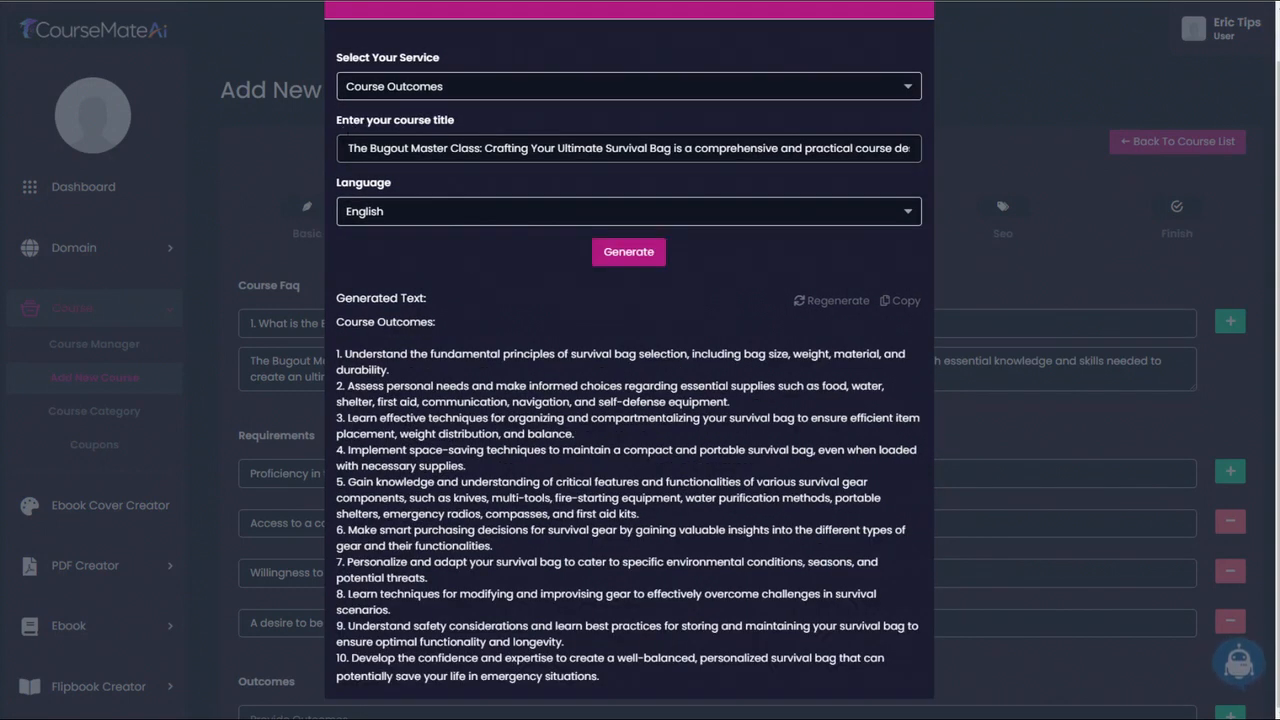
left_click_drag(543, 148, 777, 148)
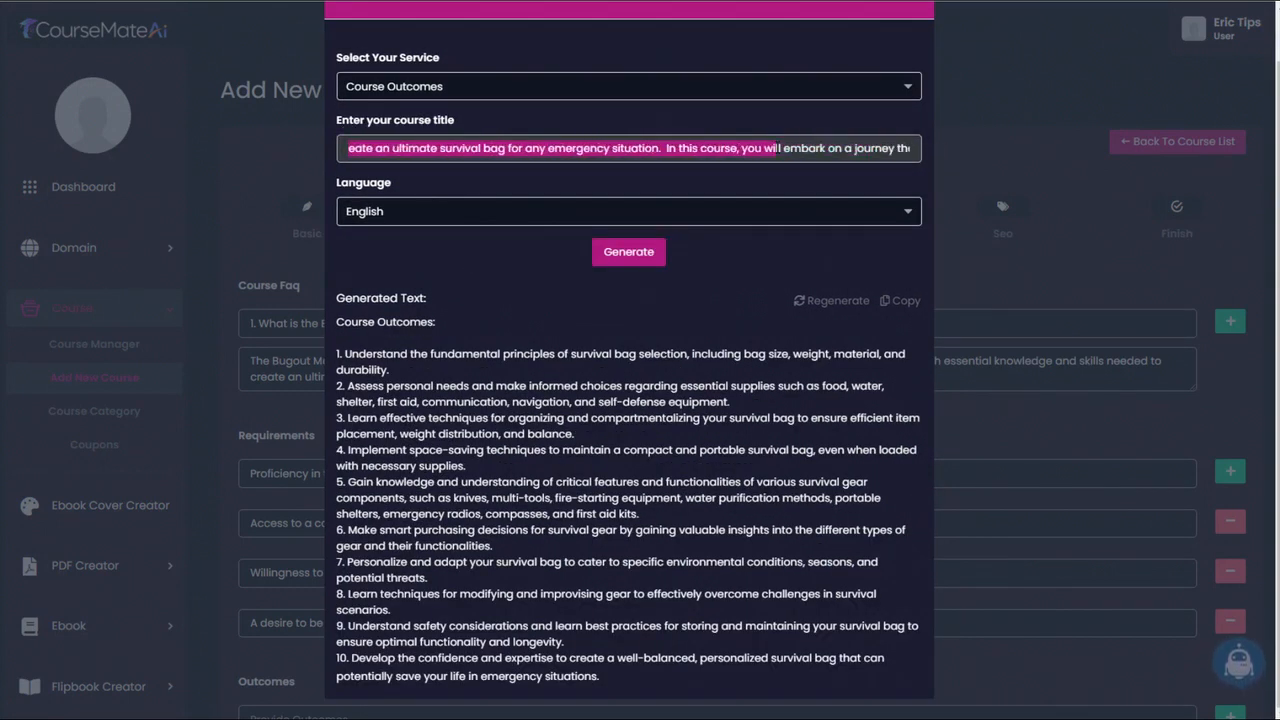
left_click(441, 148)
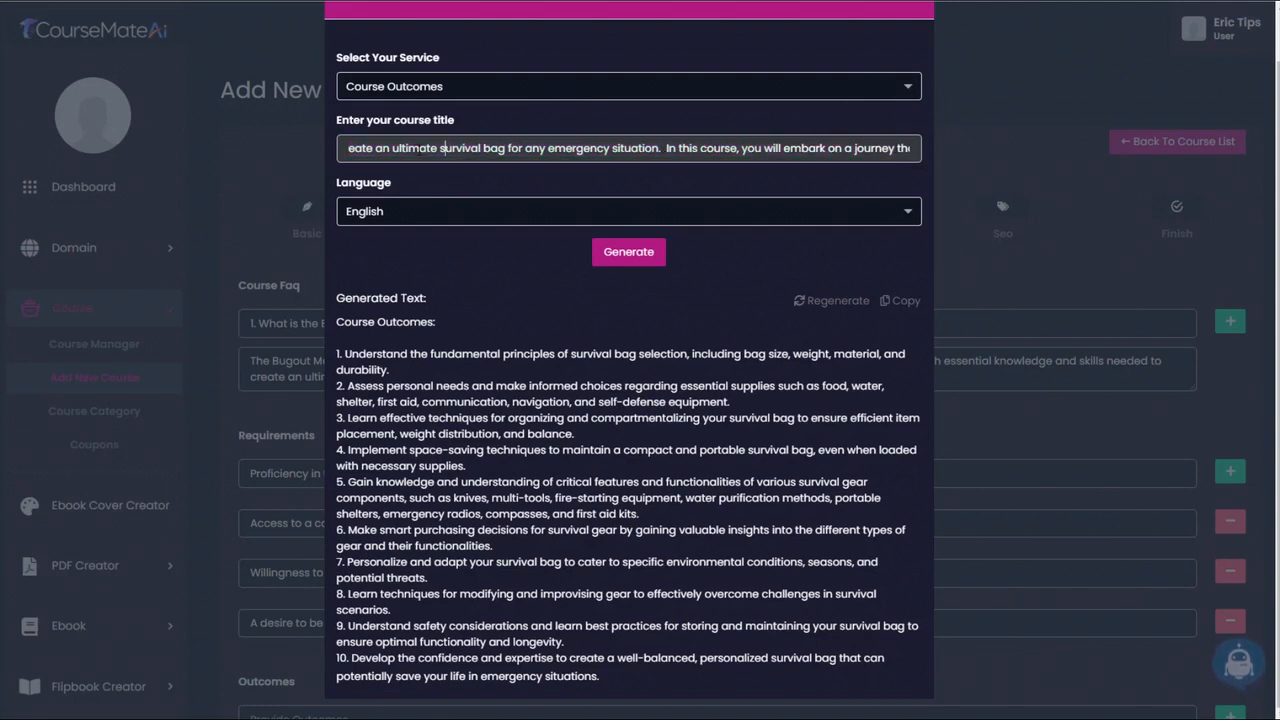
triple_click(404, 148)
left_click(410, 148)
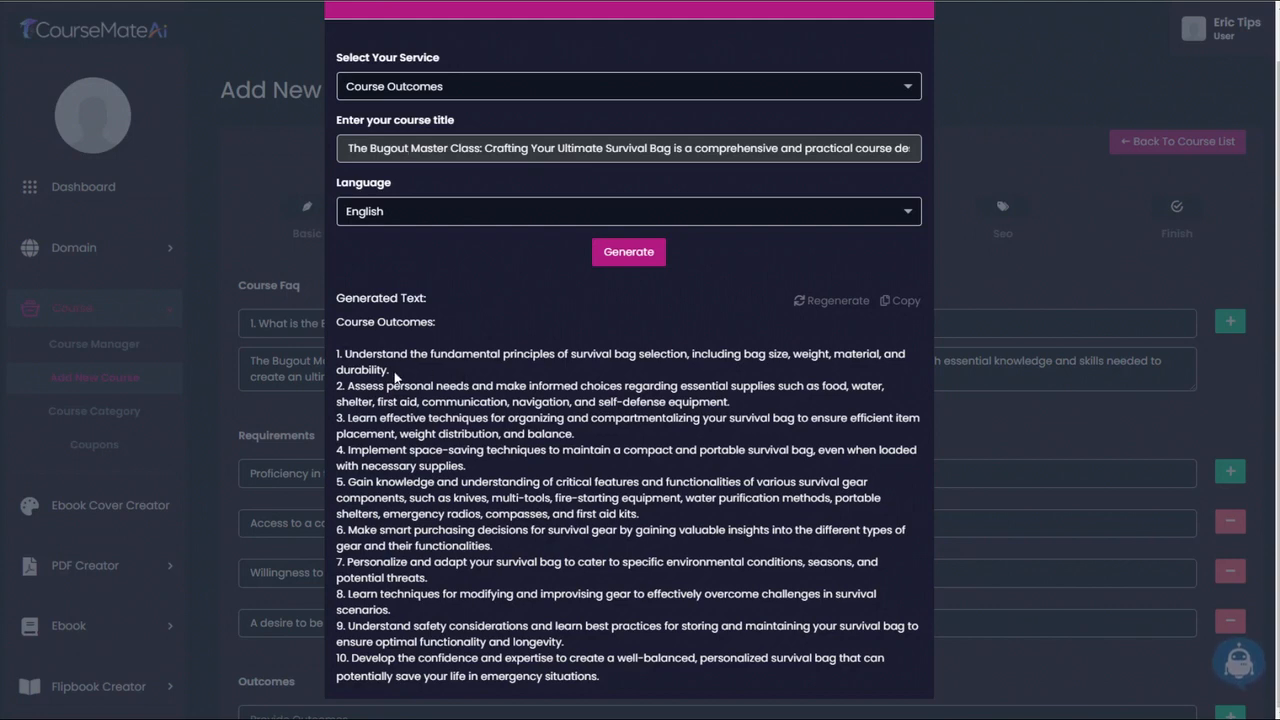
- Copy the first generated outcome, starting "Understand the fundamental principles of survival bag selection", without its number into the first outcome and add another outcome row
left_click_drag(391, 371, 345, 355)
key("ctrl+c")
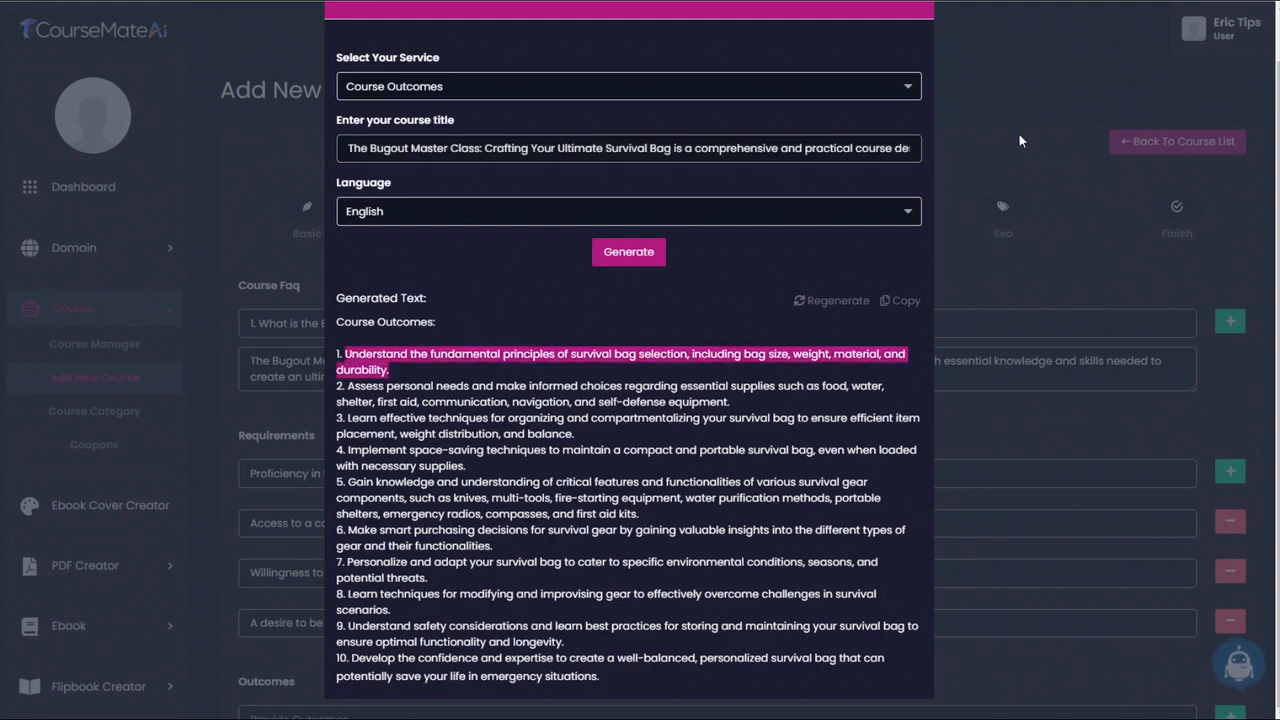
left_click(1020, 134)
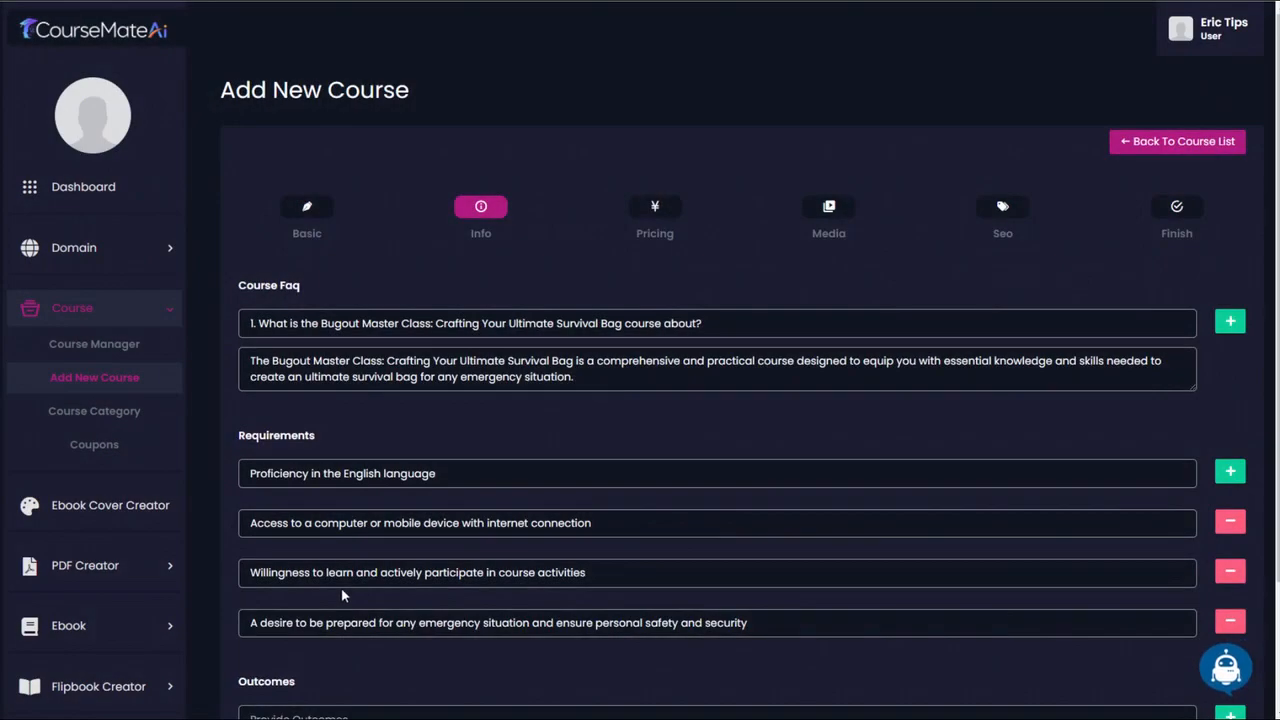
scroll(341, 590, "down", 3)
left_click(355, 560)
key("ctrl+v")
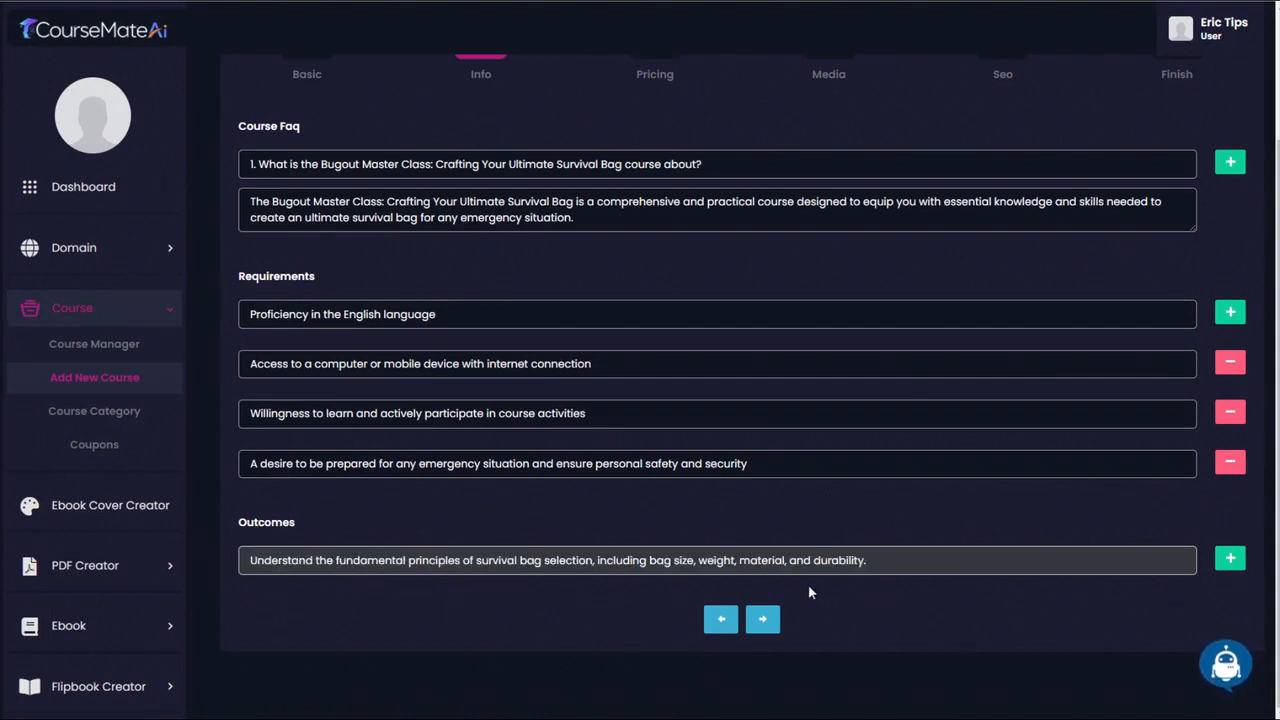
left_click(1230, 561)
- Copy the generated outcome starting "Assess personal needs and make informed choices" without its number into the second outcome and add a third outcome row
left_click(1232, 664)
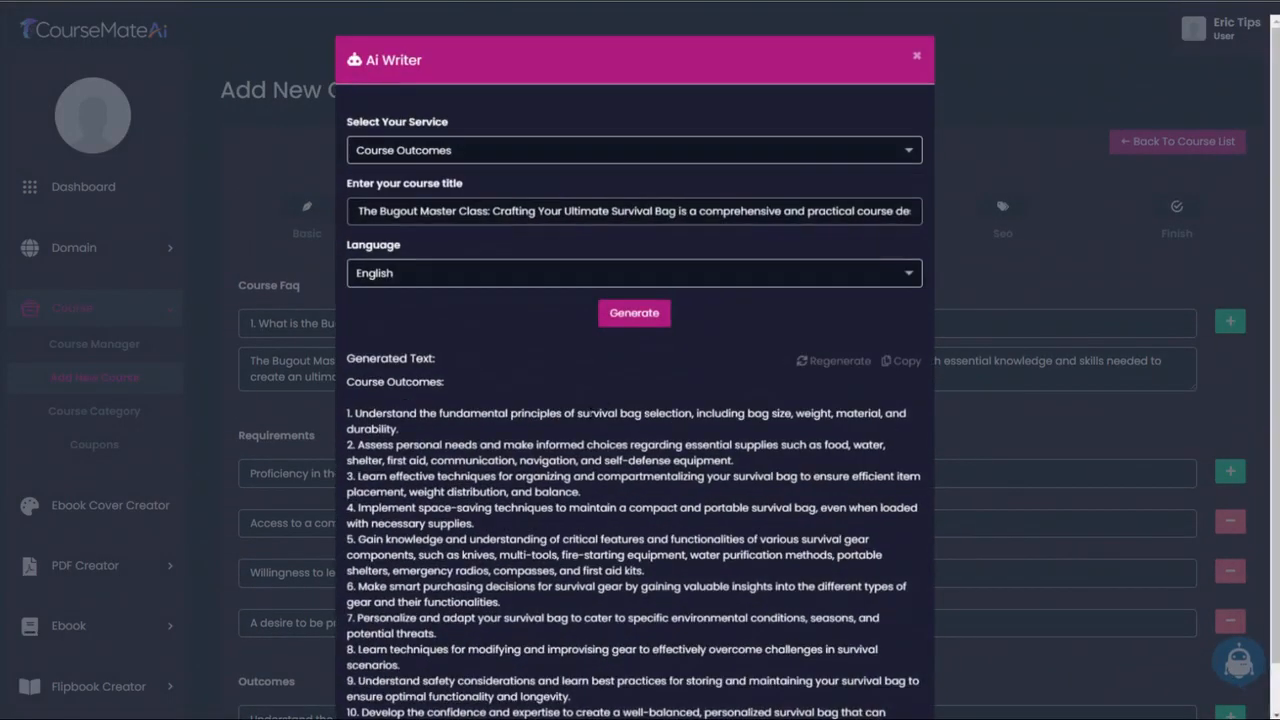
left_click_drag(347, 438, 756, 461)
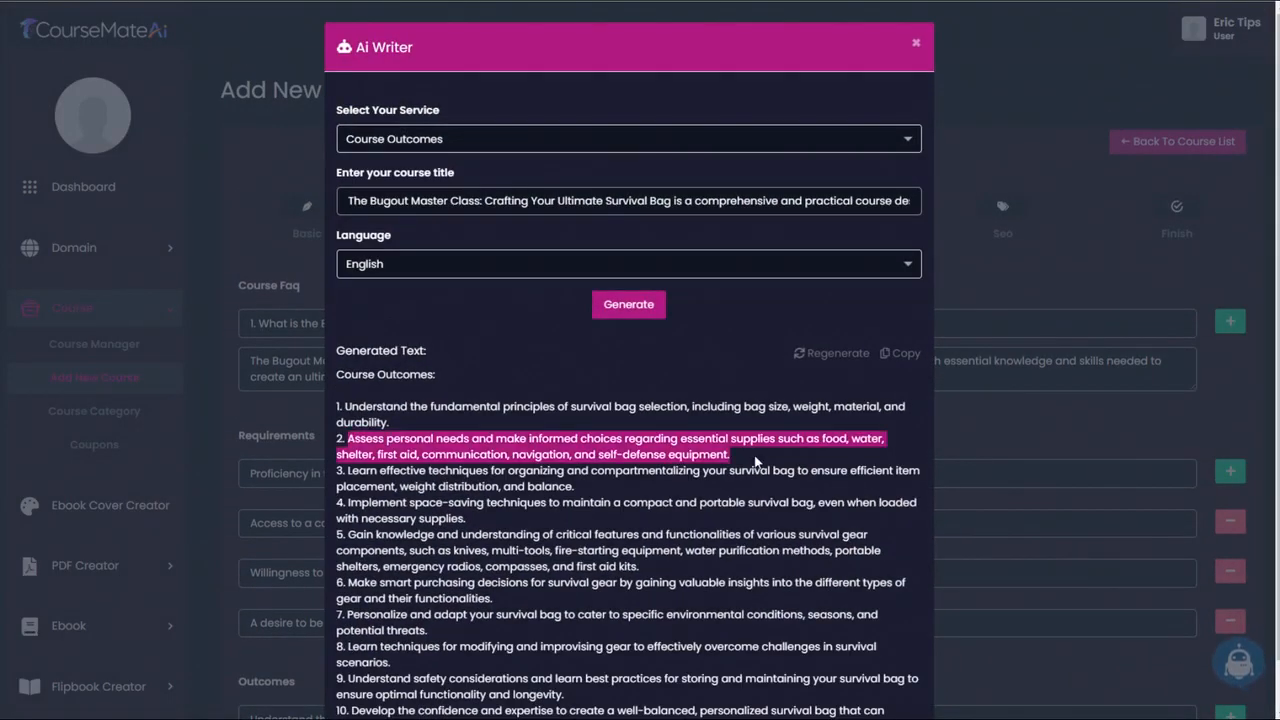
left_click(994, 426)
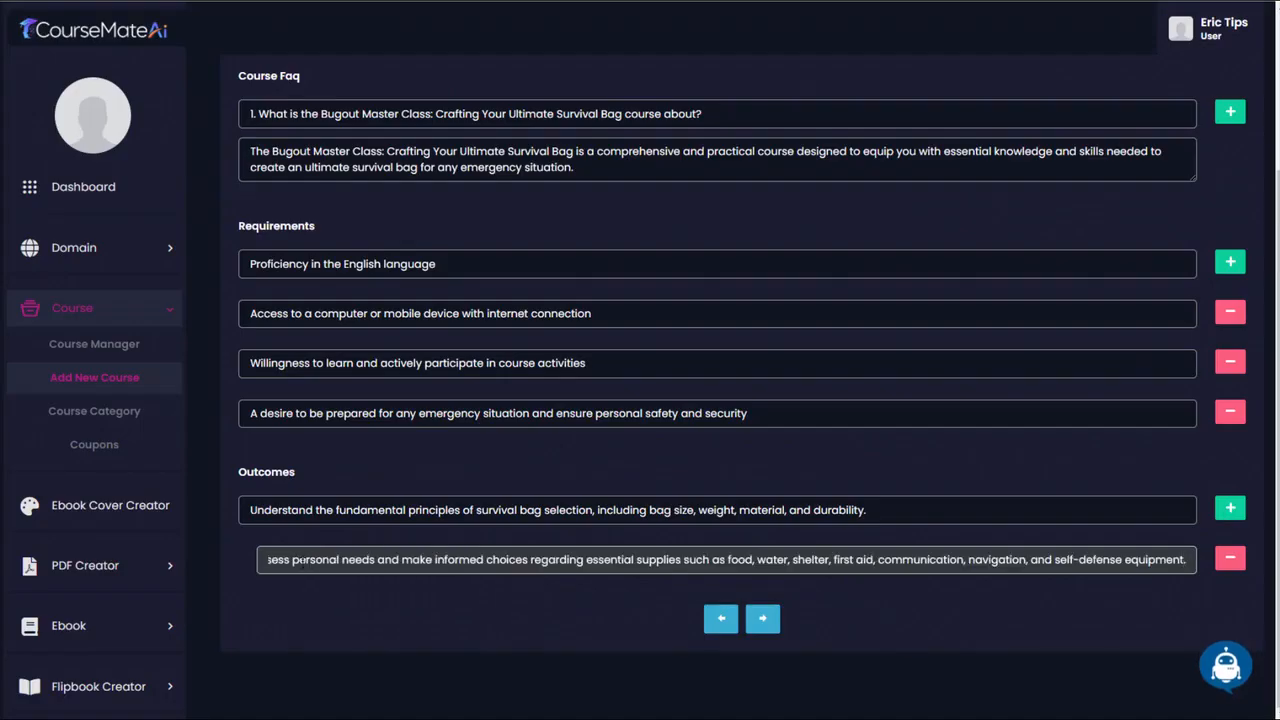
left_click_drag(298, 561, 224, 563)
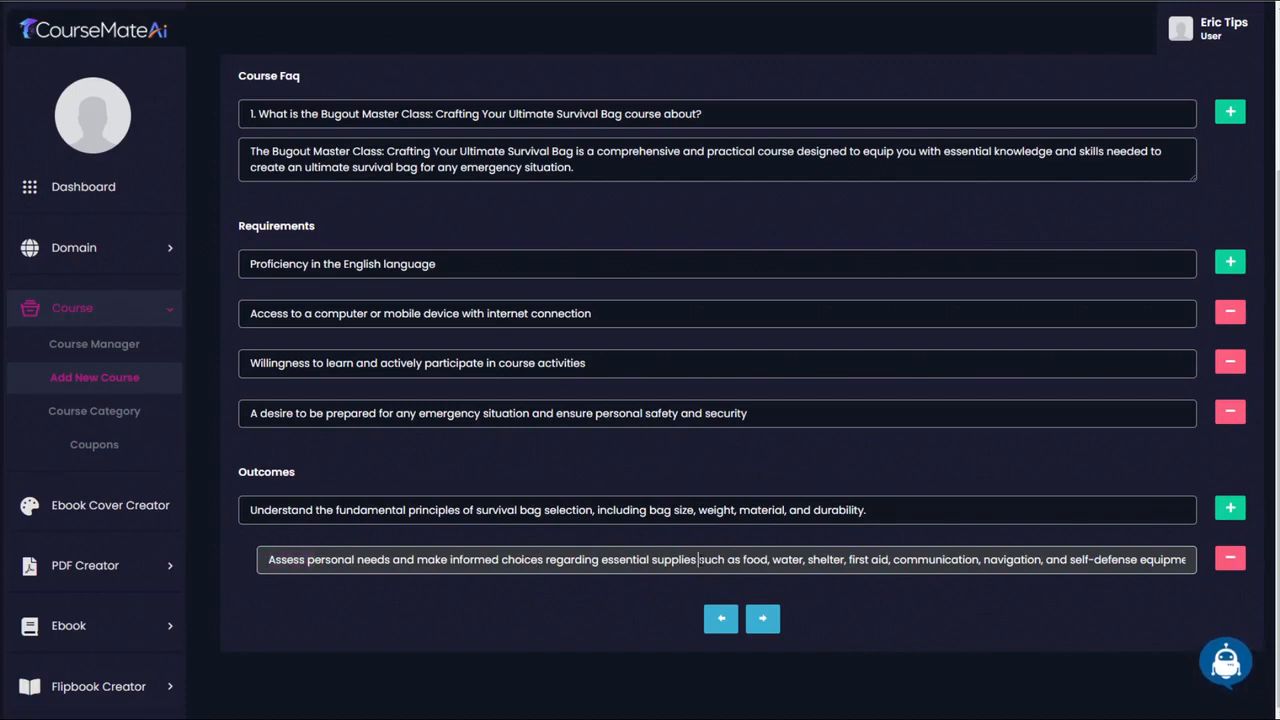
left_click_drag(741, 559, 1165, 560)
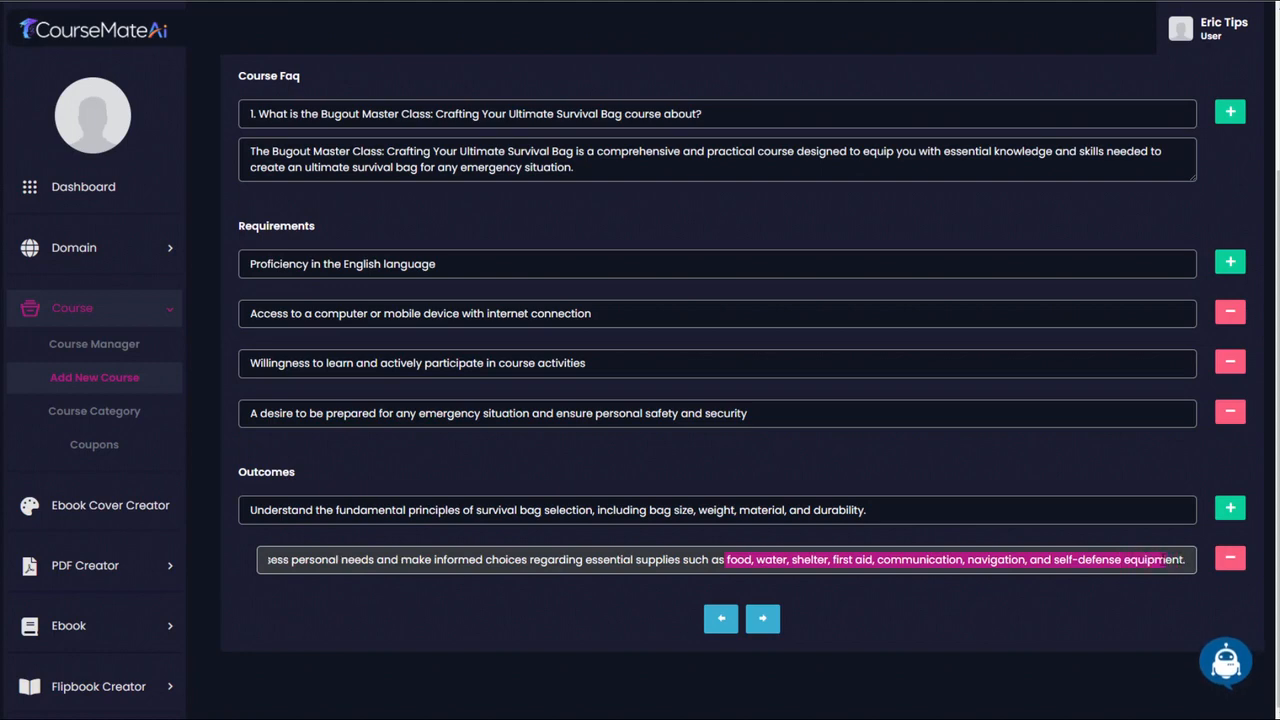
left_click(1227, 514)
- Copy the generated outcome starting "Learn effective techniques for organizing and compartmentalizing your survival bag" from Ai Writer into the third outcome
left_click(1226, 661)
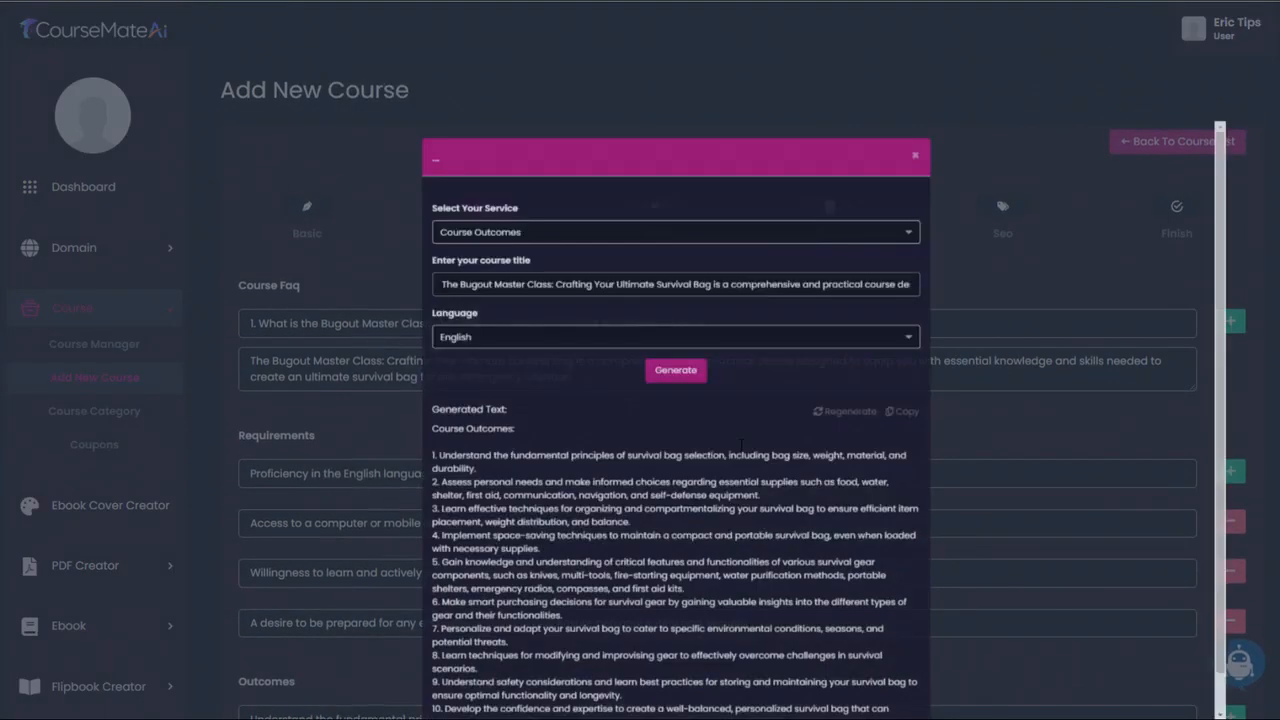
left_click_drag(348, 470, 604, 492)
key("ctrl+c")
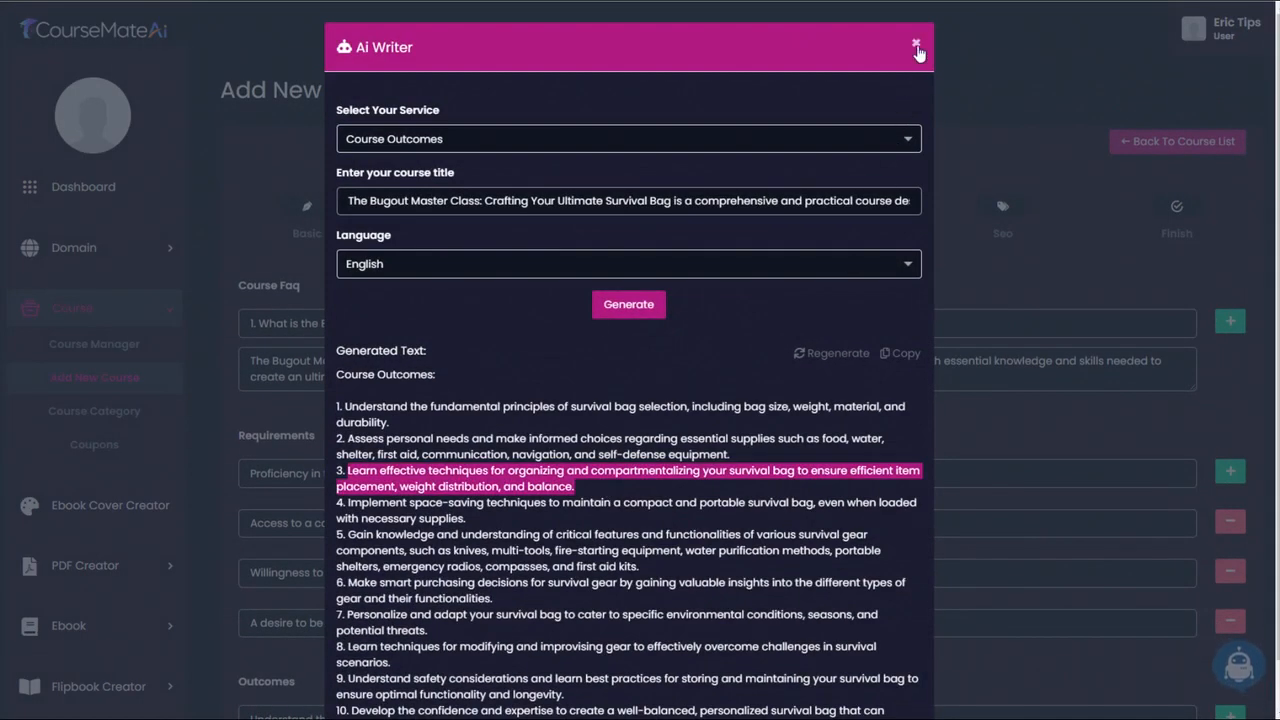
left_click(915, 43)
scroll(312, 660, "down", 4)
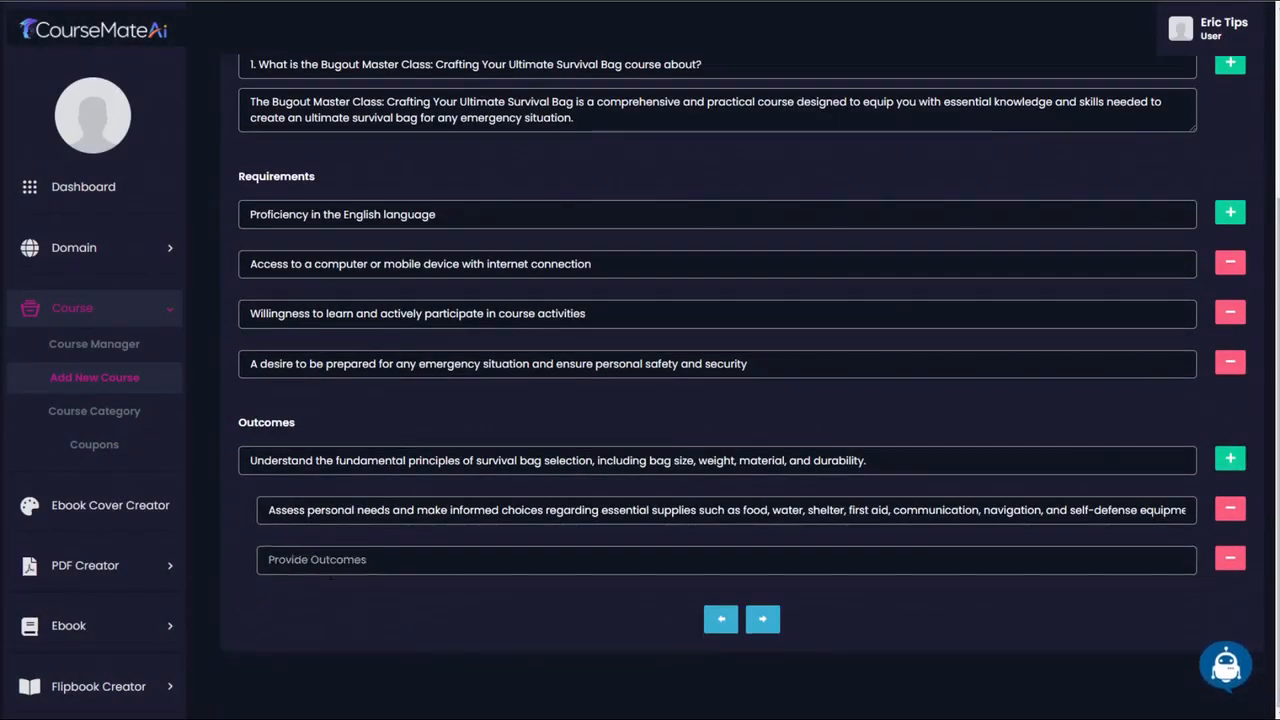
left_click(344, 561)
key("ctrl+v")
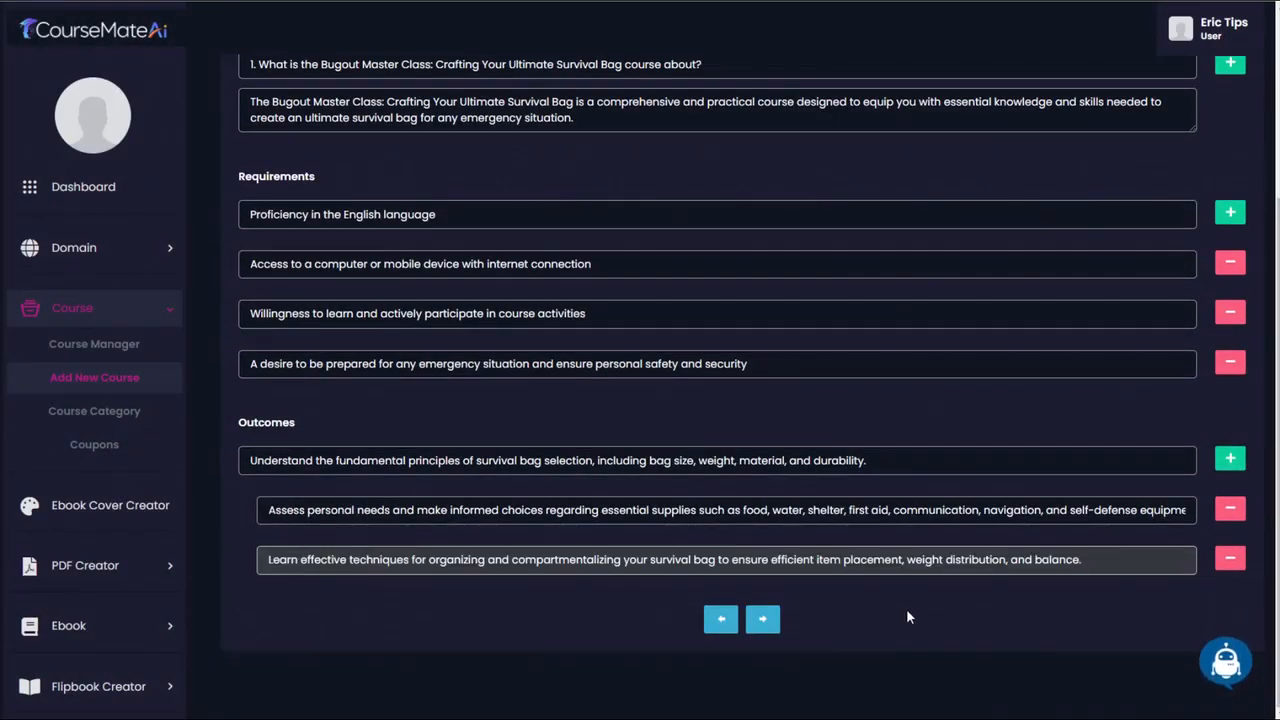
- Copy the entire generated course outcomes text from Ai Writer to the clipboard and return to the course form
left_click(1226, 664)
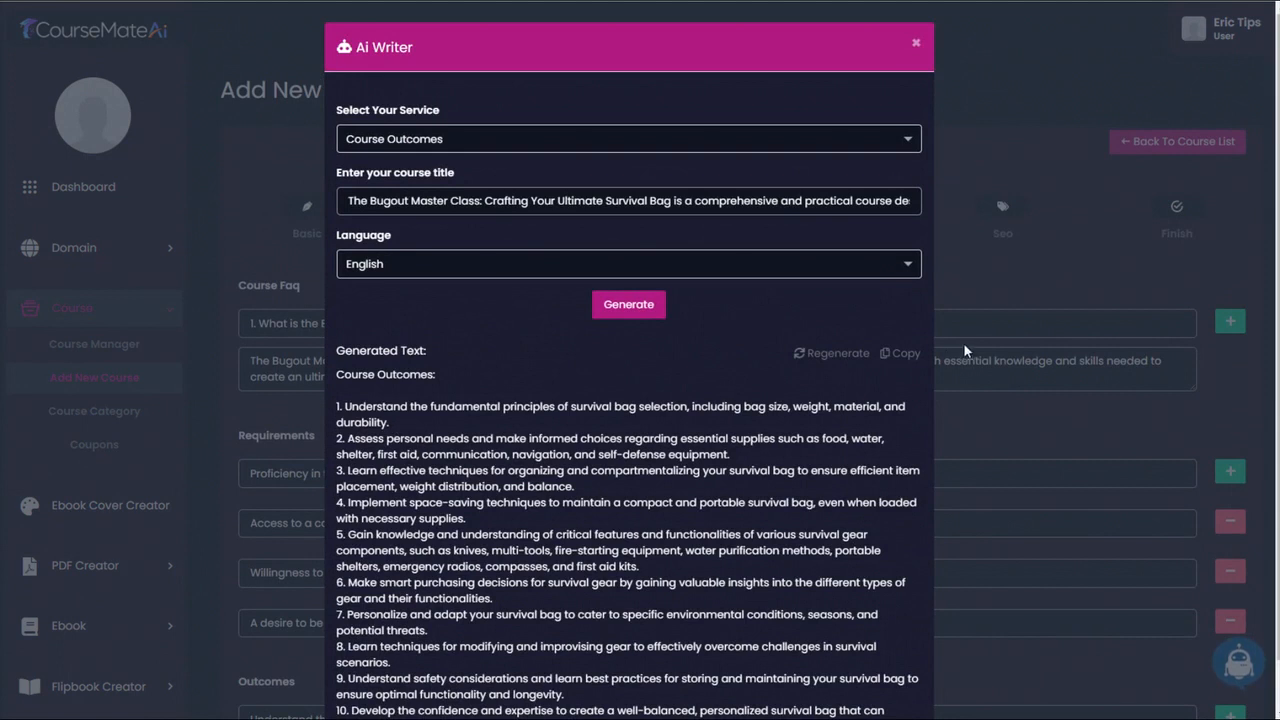
scroll(920, 330, "down", 1)
left_click(893, 300)
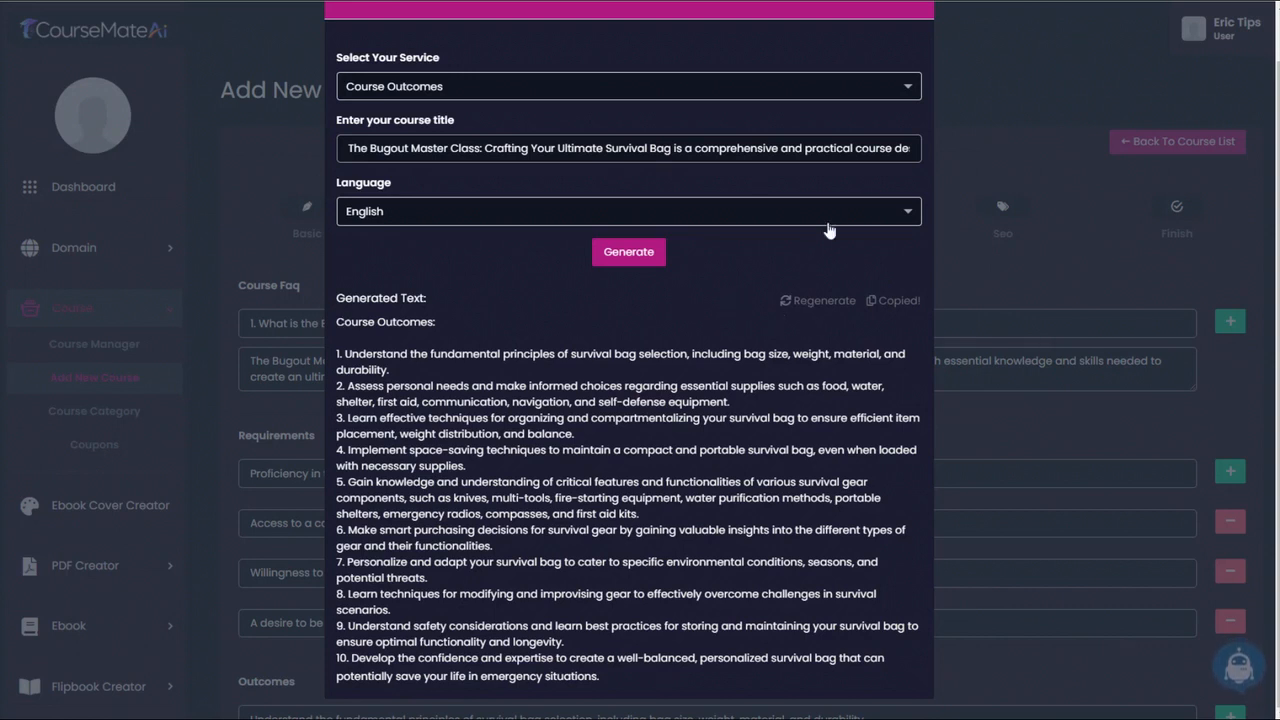
left_click(1010, 151)
scroll(851, 491, "down", 3)
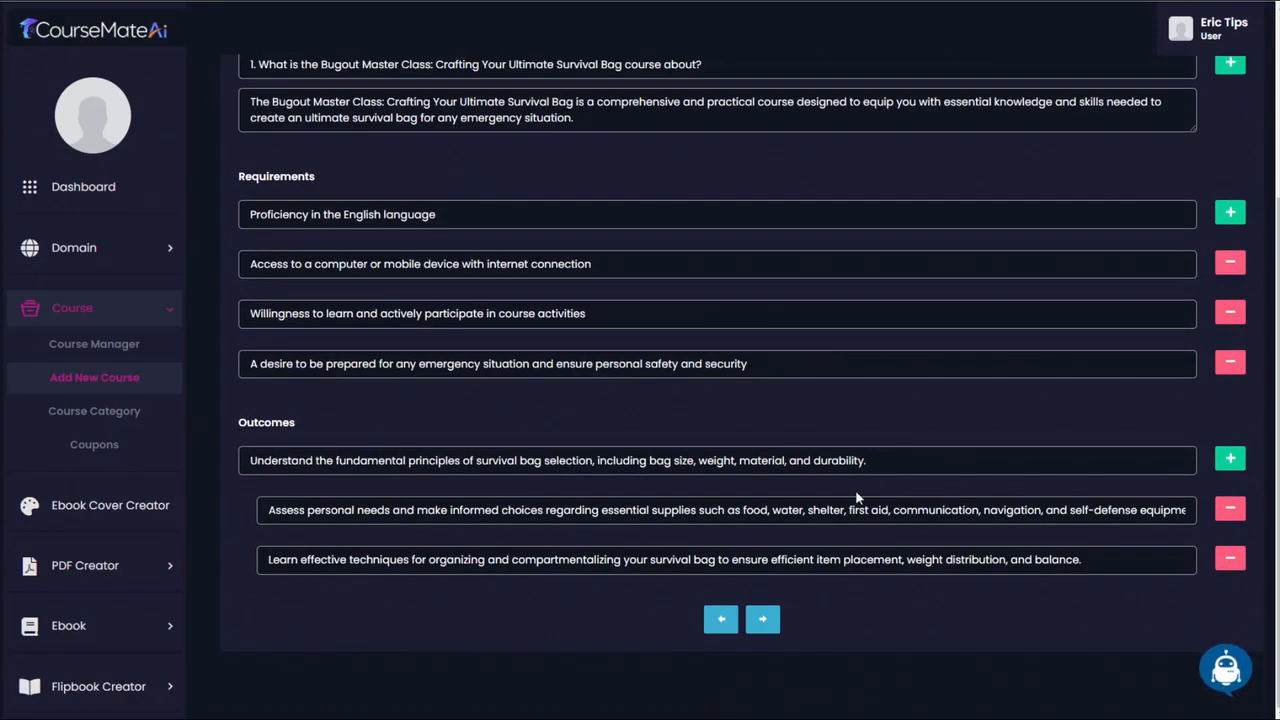
- Set the course price to $37, mark the course as discounted and set the discounted price to $27
left_click(764, 620)
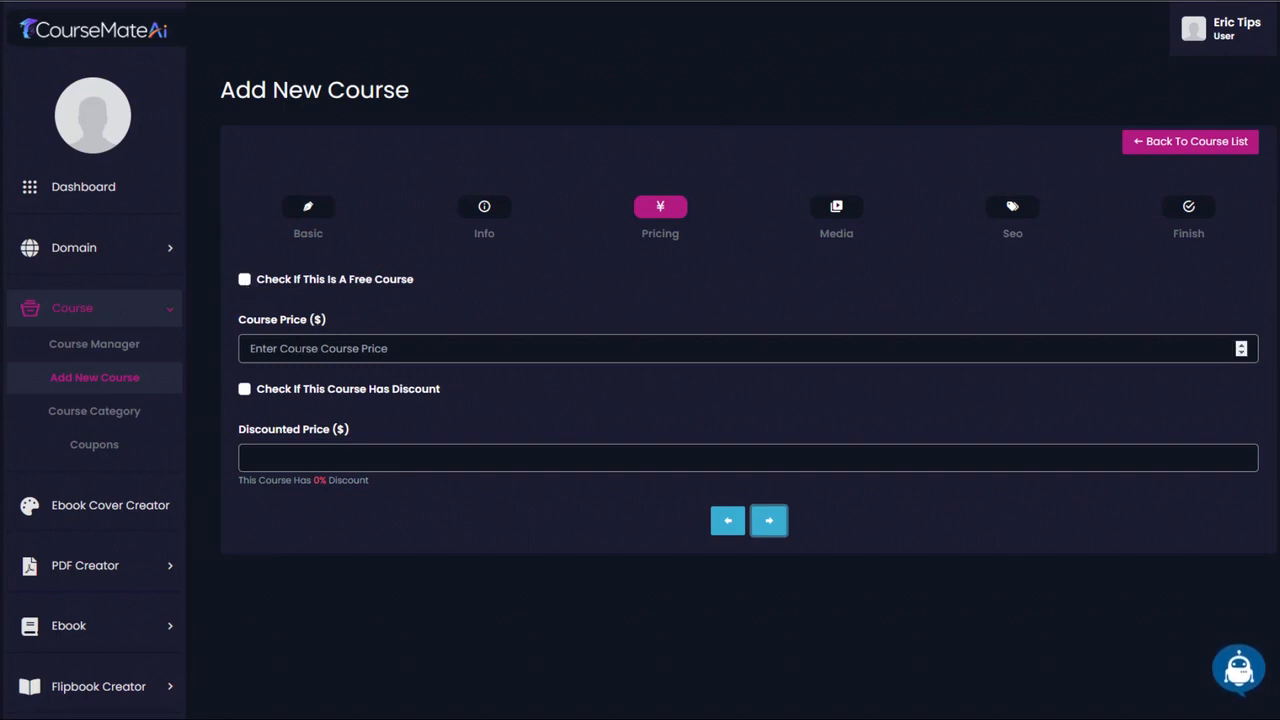
left_click(305, 350)
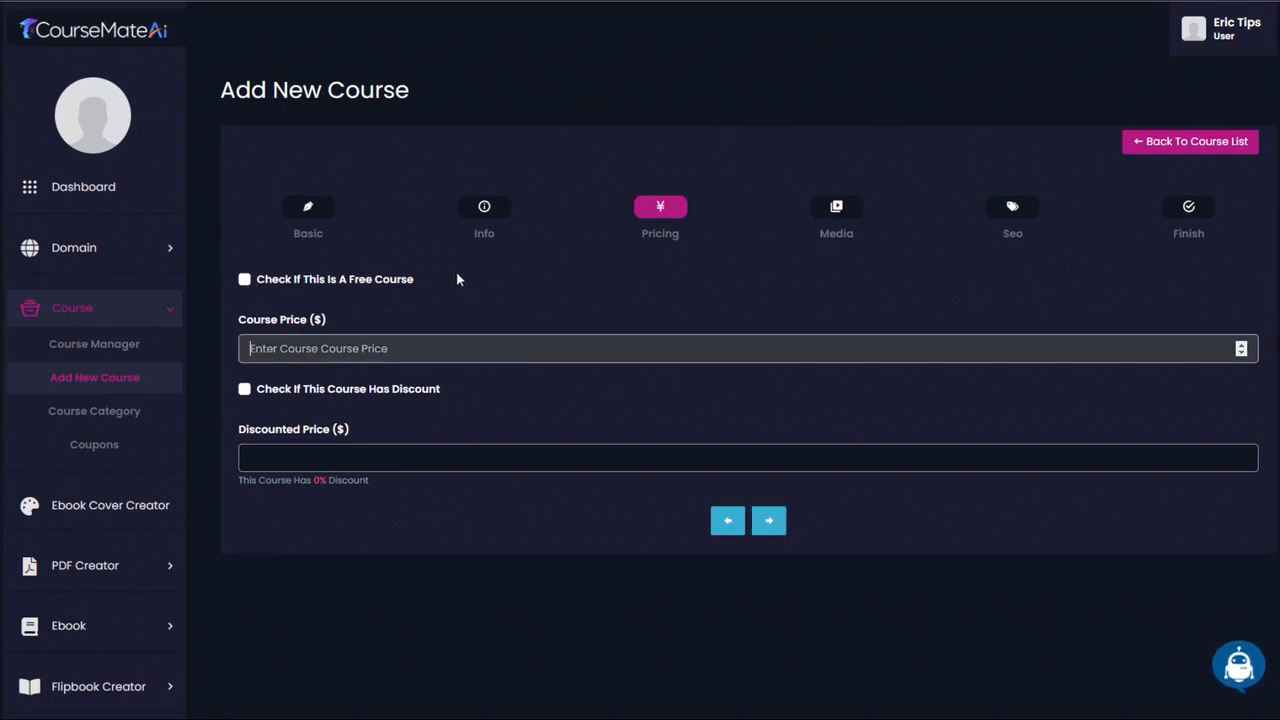
type("37")
left_click(245, 391)
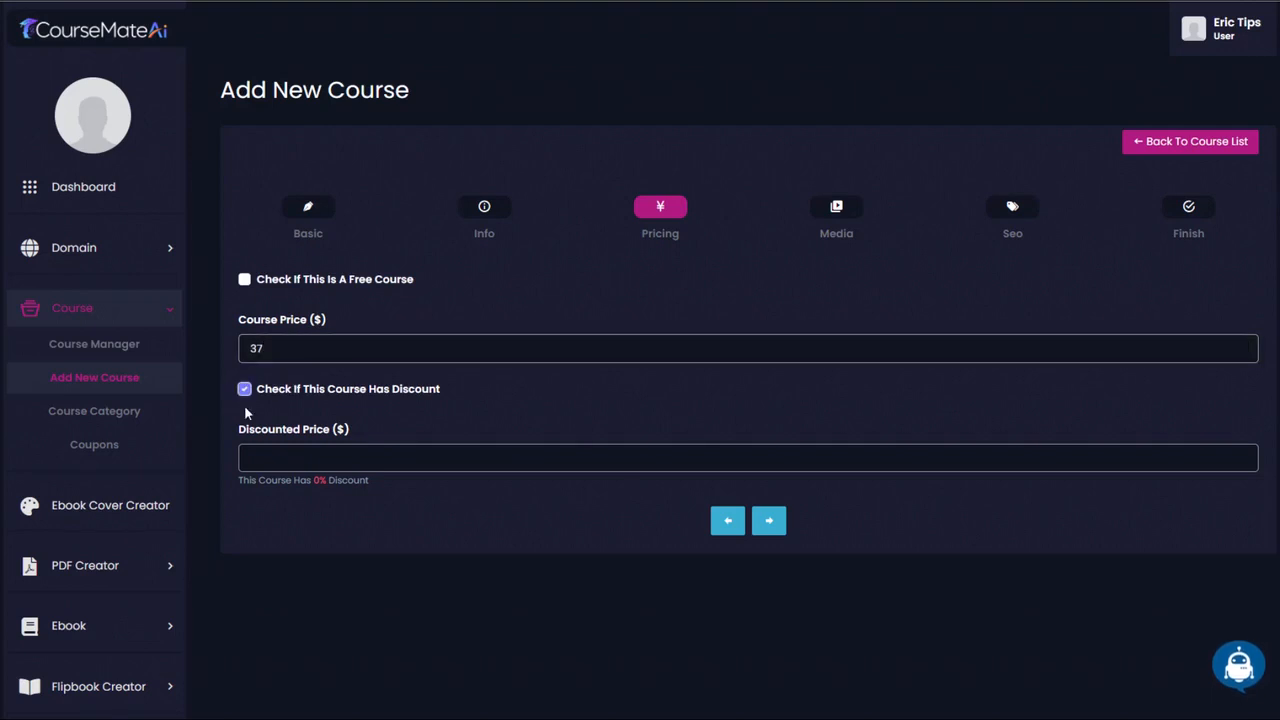
left_click(426, 447)
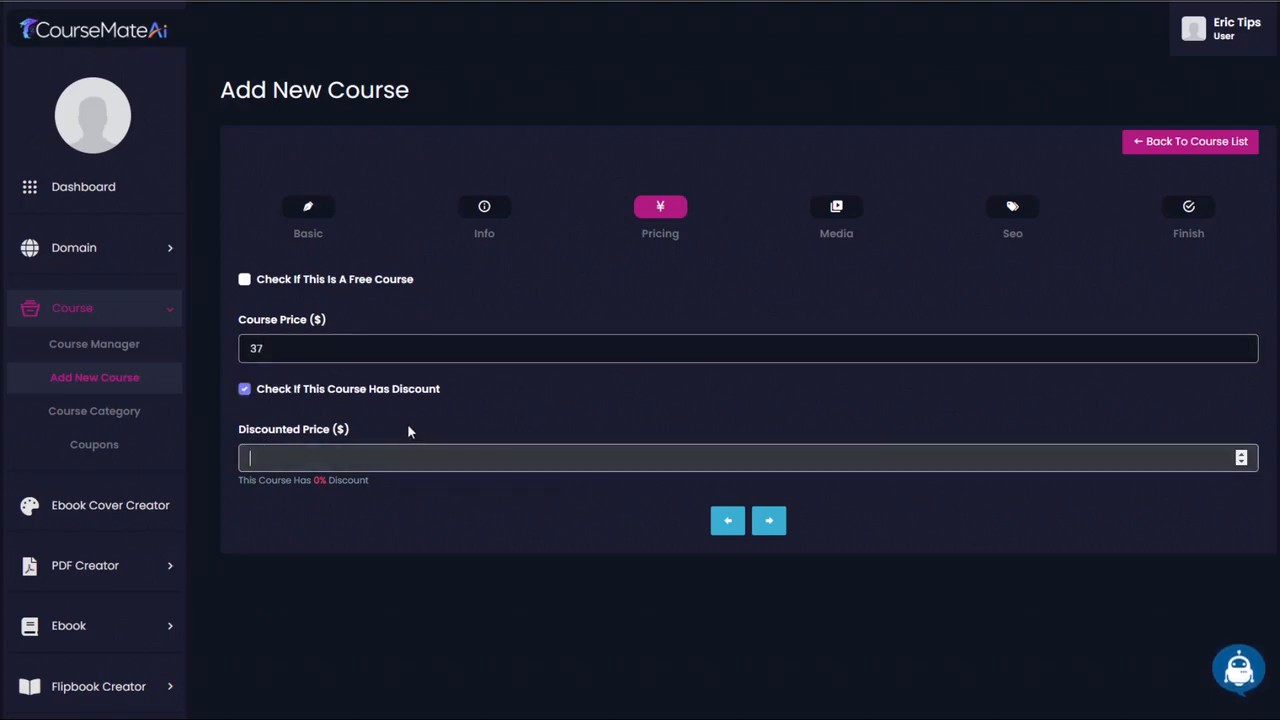
type("27")
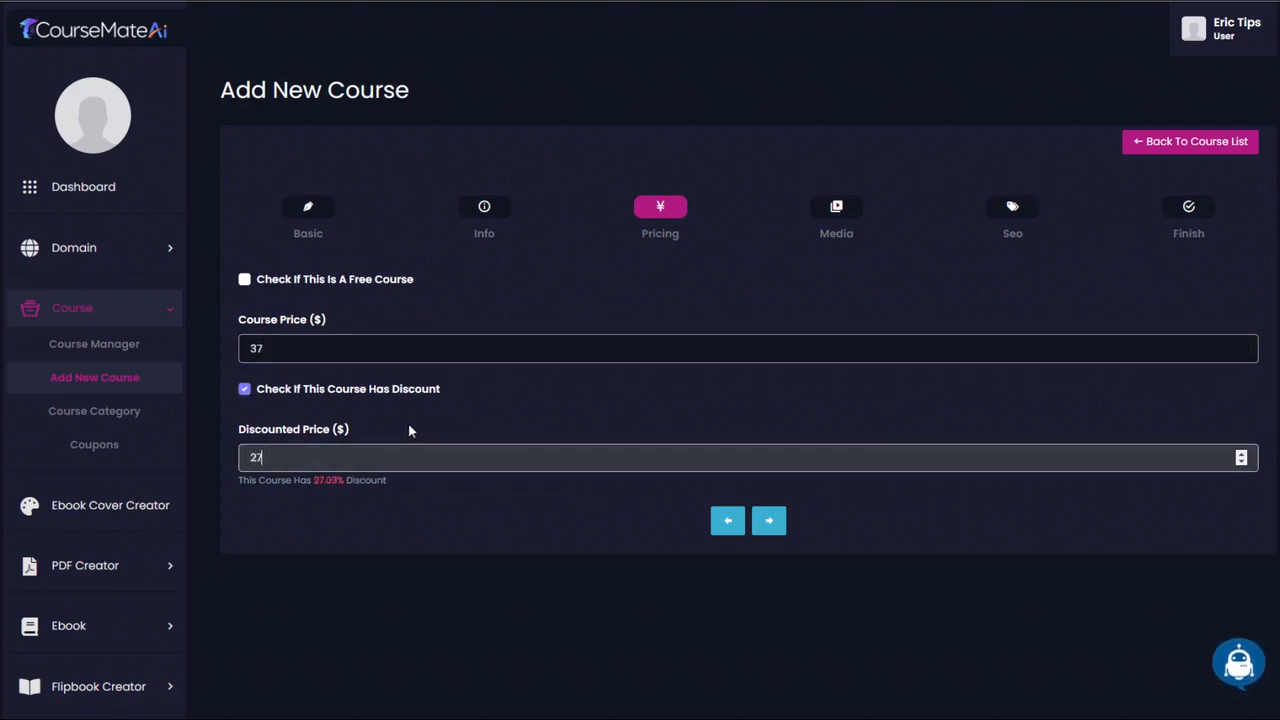
left_click(768, 520)
- Skip the course media details and generate Course Seo Tags in Ai Writer from the course description already entered there
scroll(560, 216, "down", 1)
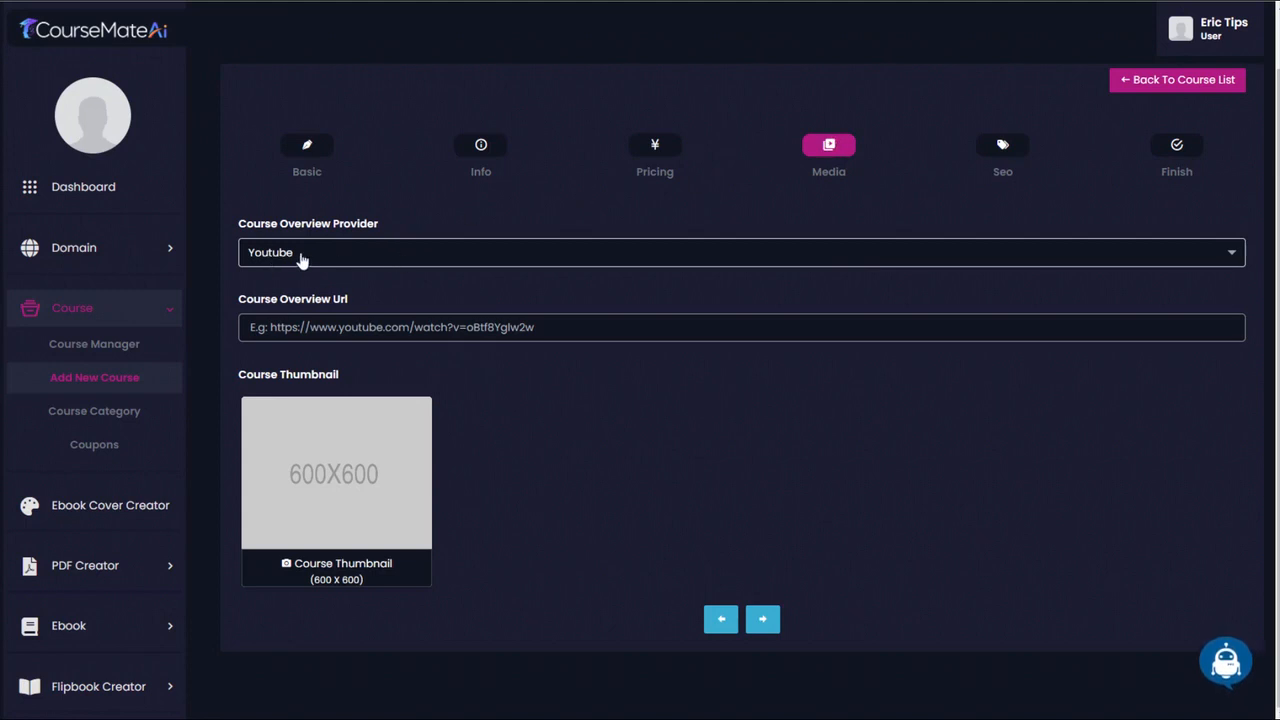
left_click(762, 621)
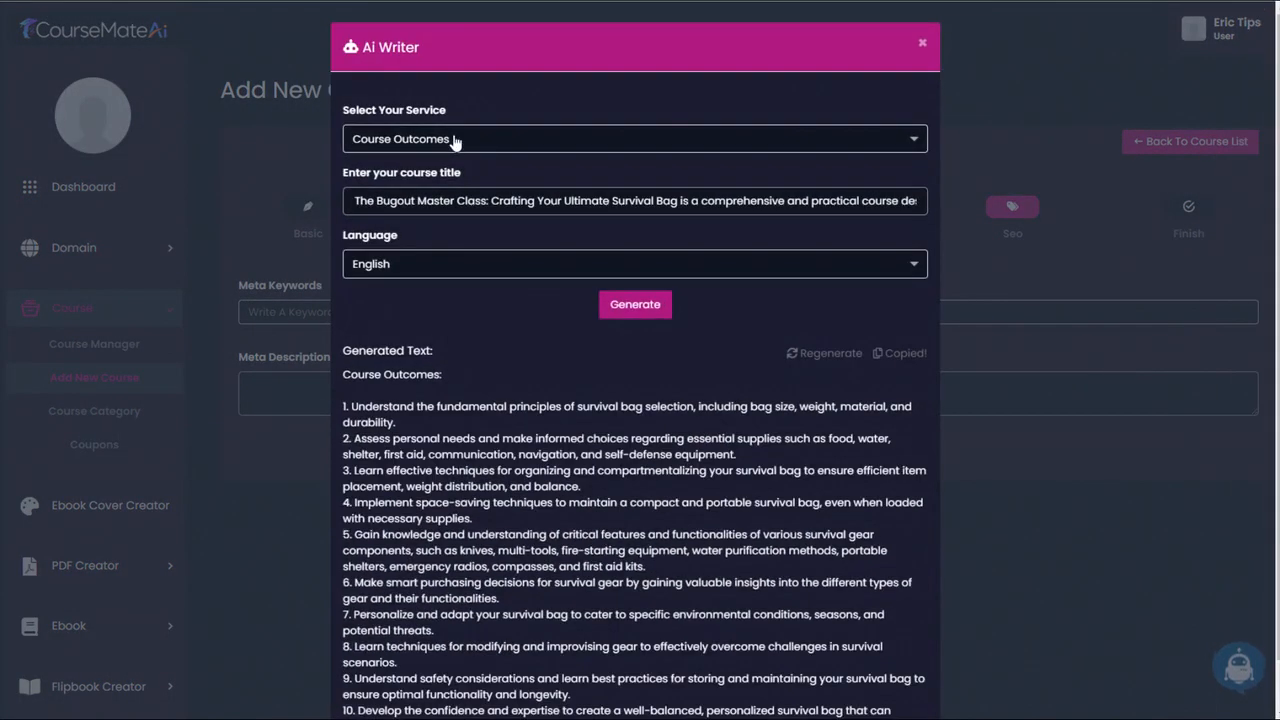
left_click(455, 139)
scroll(450, 232, "down", 1)
left_click(450, 231)
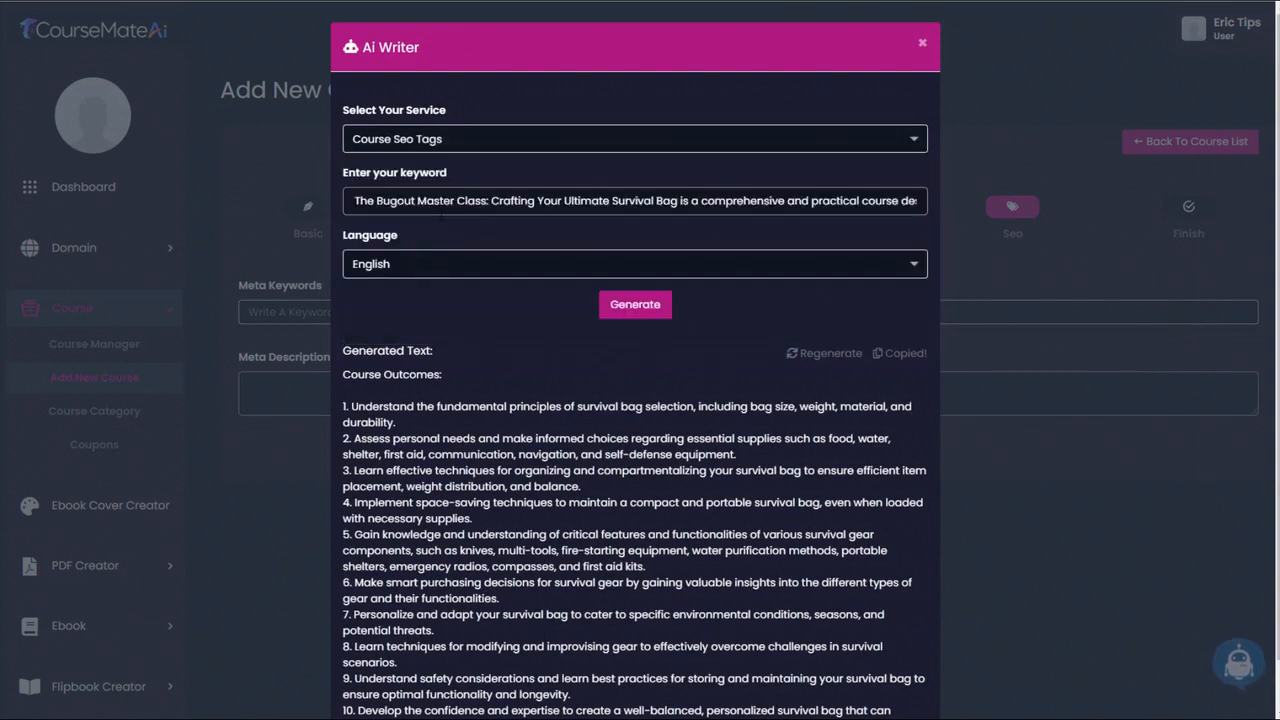
left_click(640, 305)
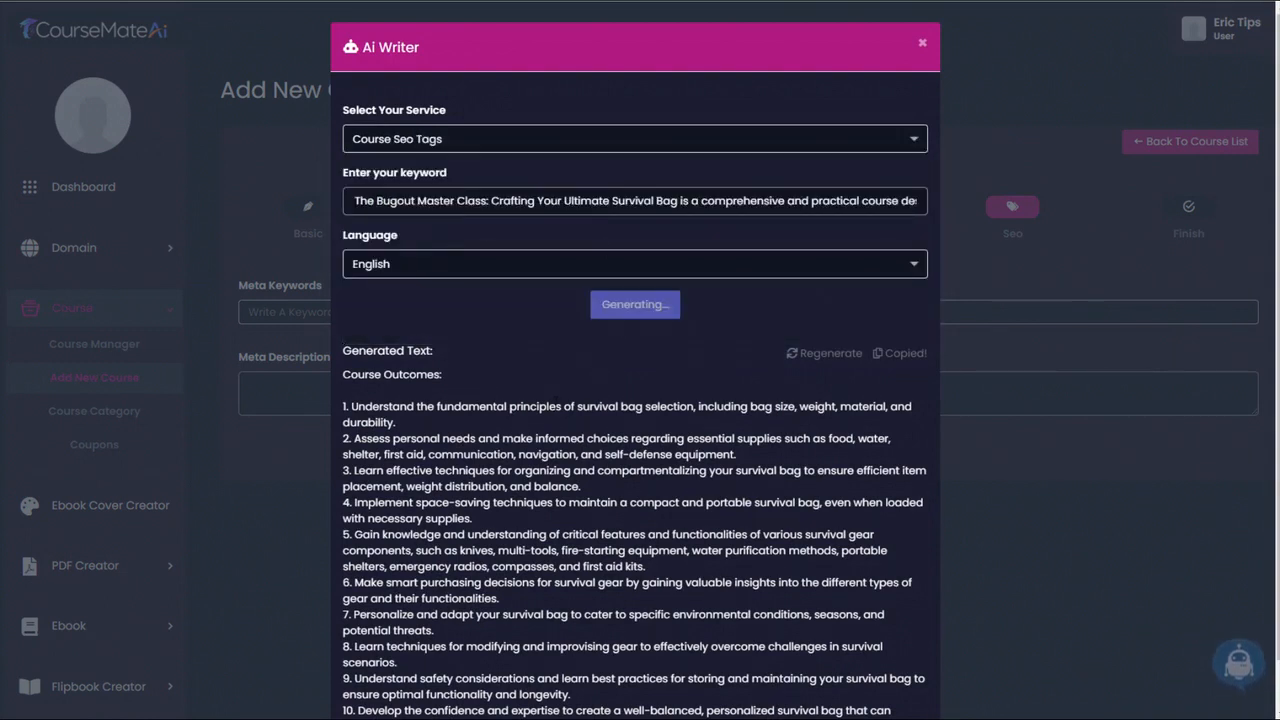
- Copy the generated SEO tags, from "Bugout Master Class" to "peace of mind", into the course's meta keywords
left_click_drag(403, 375, 863, 403)
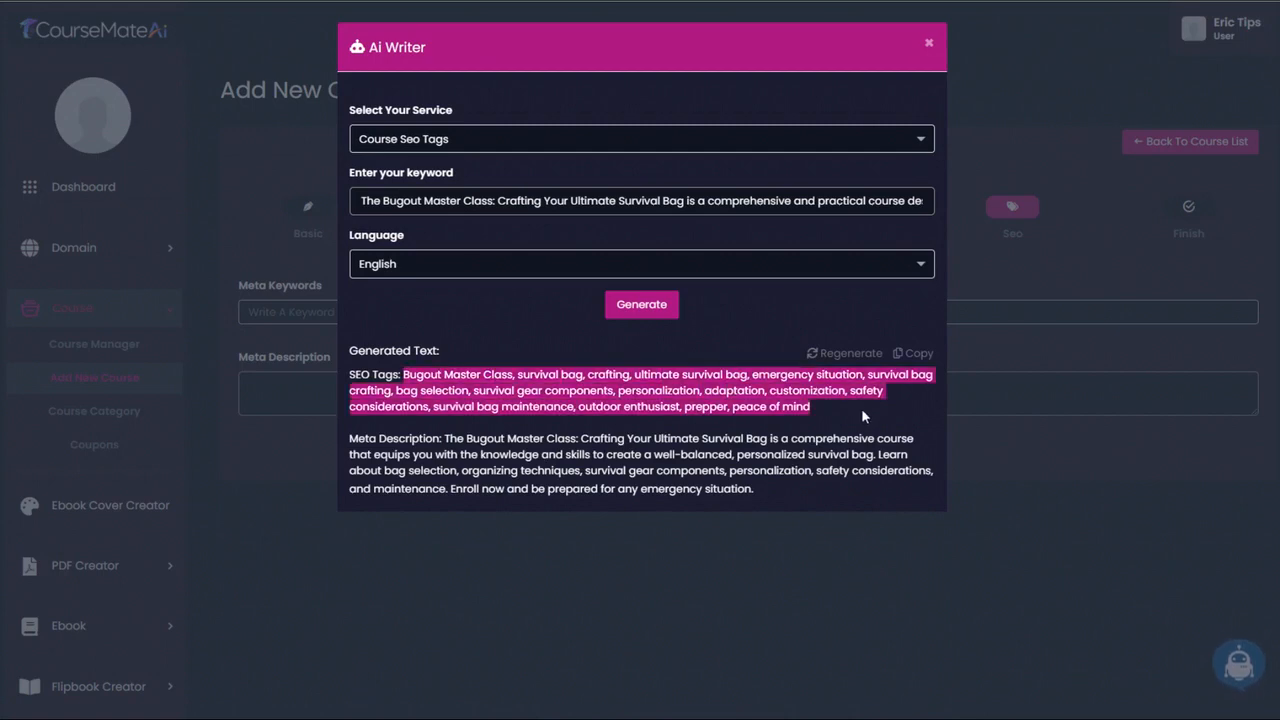
left_click(1043, 321)
key("ctrl+v")
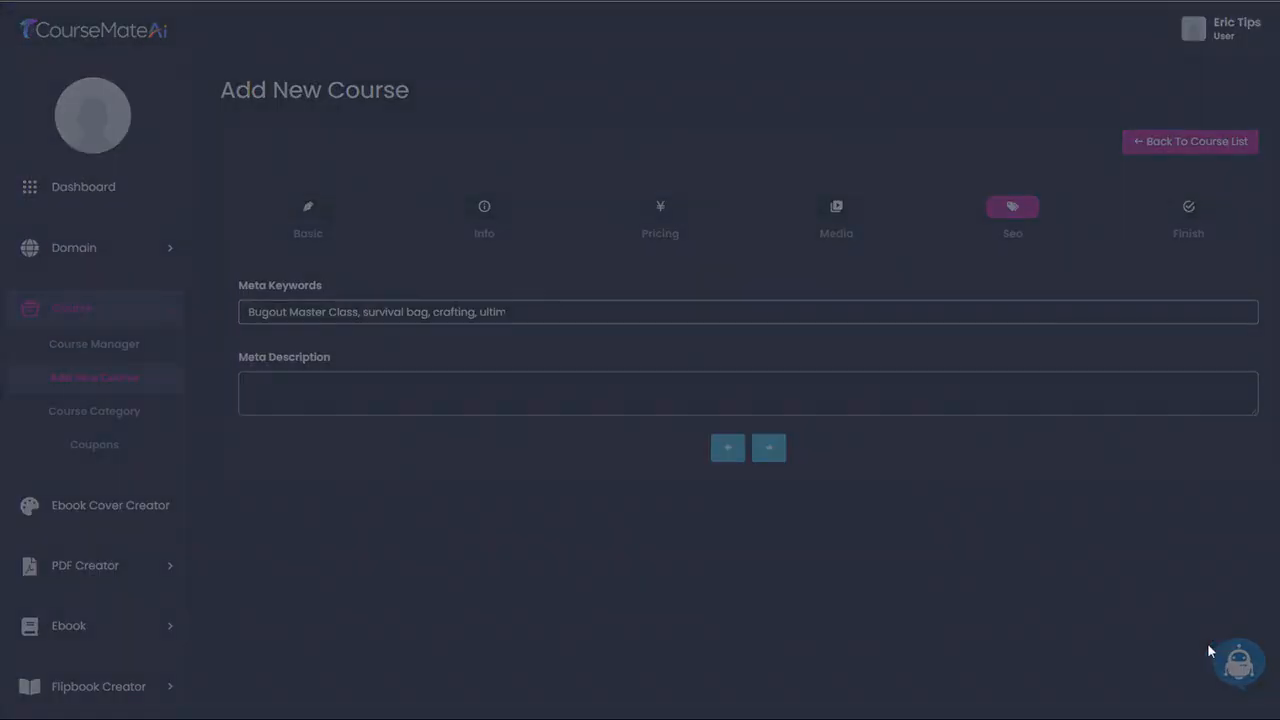
- Copy the generated meta description text from Ai Writer, without its label, into the course's meta description
left_click(1238, 660)
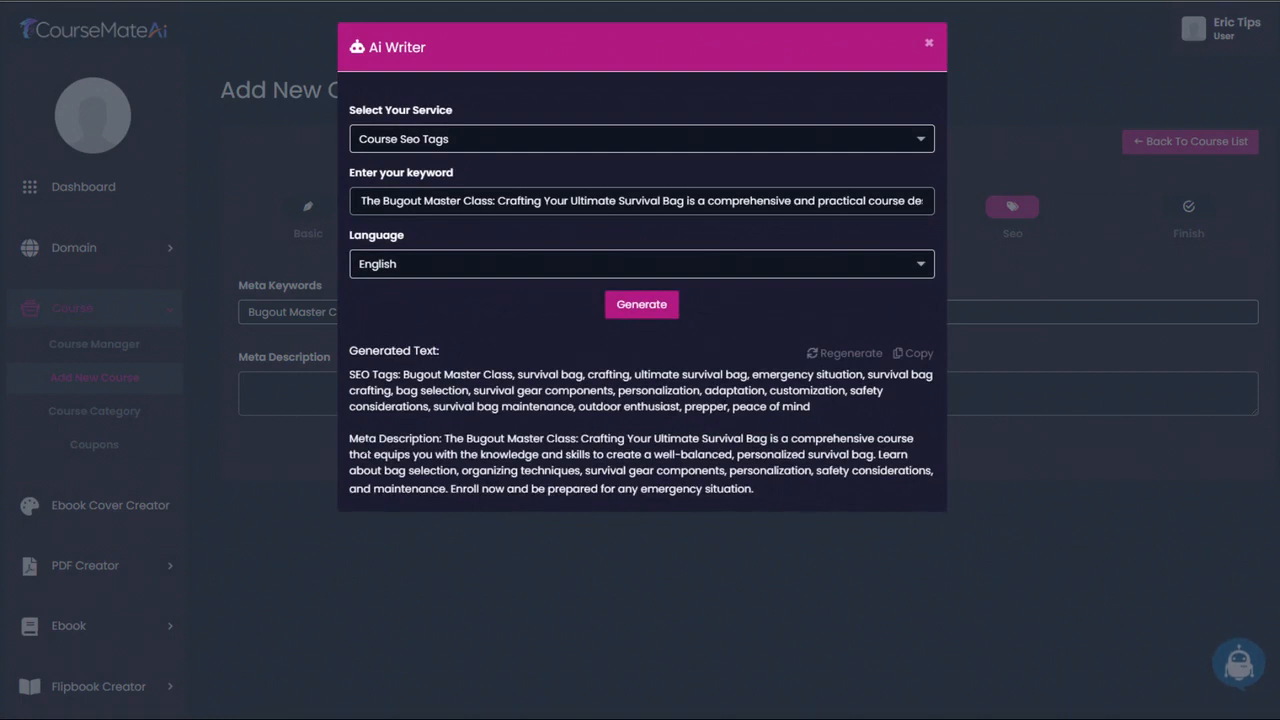
left_click_drag(446, 438, 788, 492)
key("ctrl+c")
left_click(1000, 395)
key("ctrl+v")
- Check the pasted meta keywords from start to end and submit the new course
left_click(522, 313)
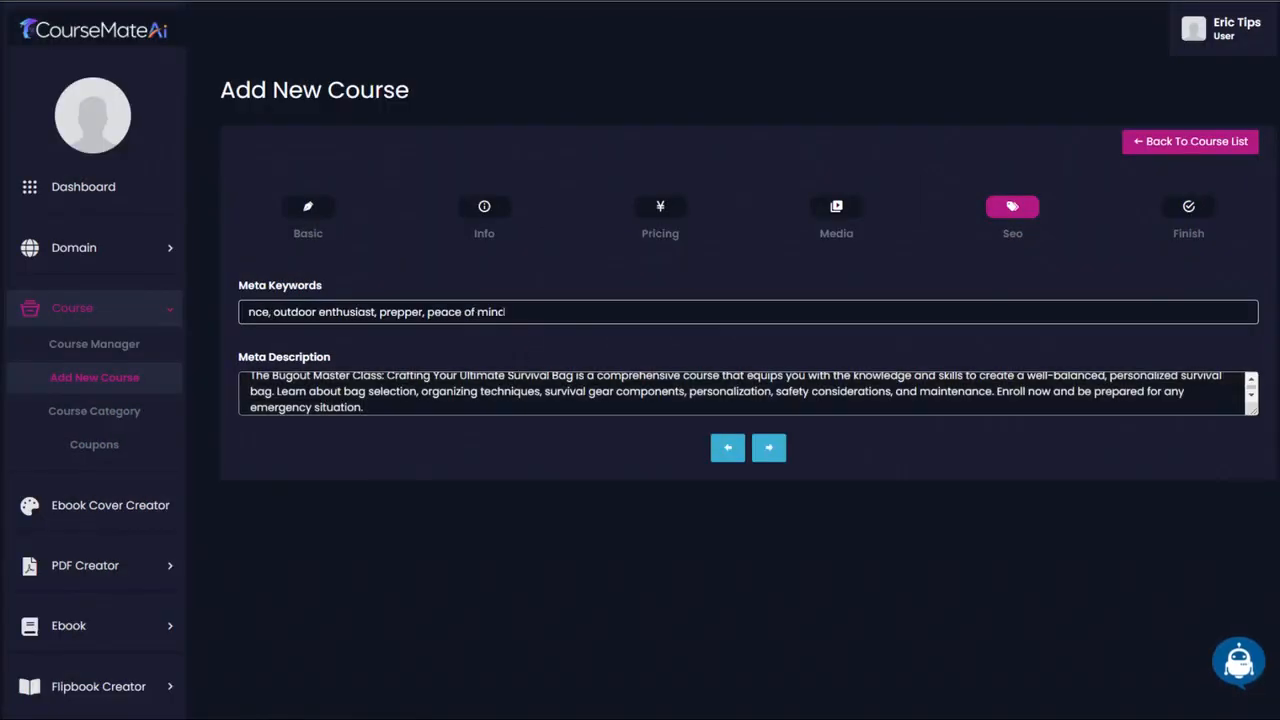
mouse_move(505, 312)
left_mouse_down()
mouse_move(170, 318)
mouse_move(498, 312)
left_mouse_up()
left_click(577, 348)
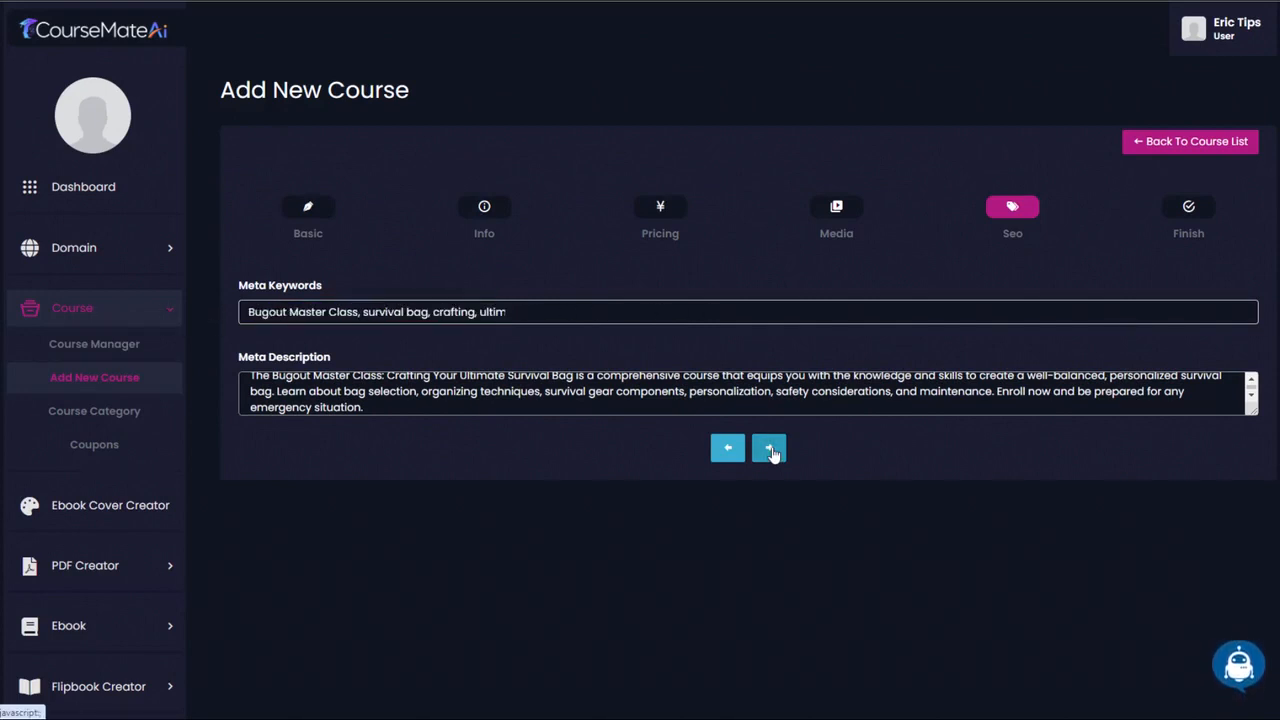
left_click(771, 452)
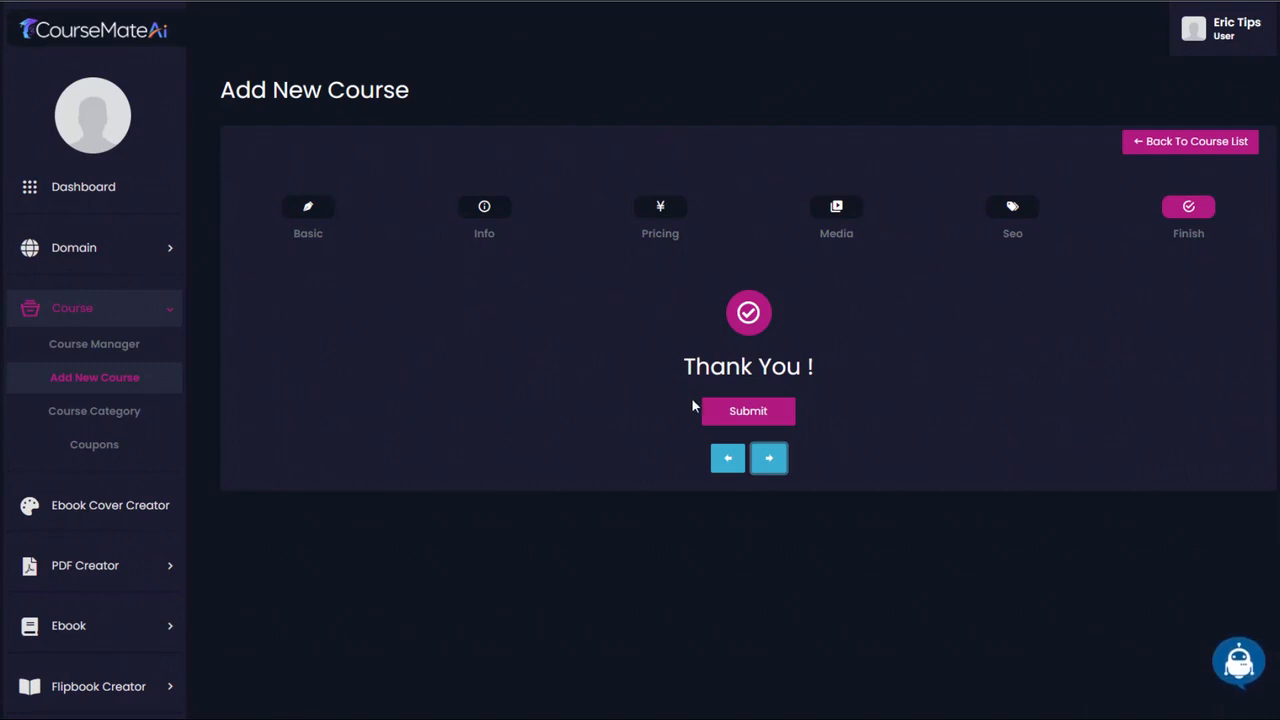
left_click(748, 412)
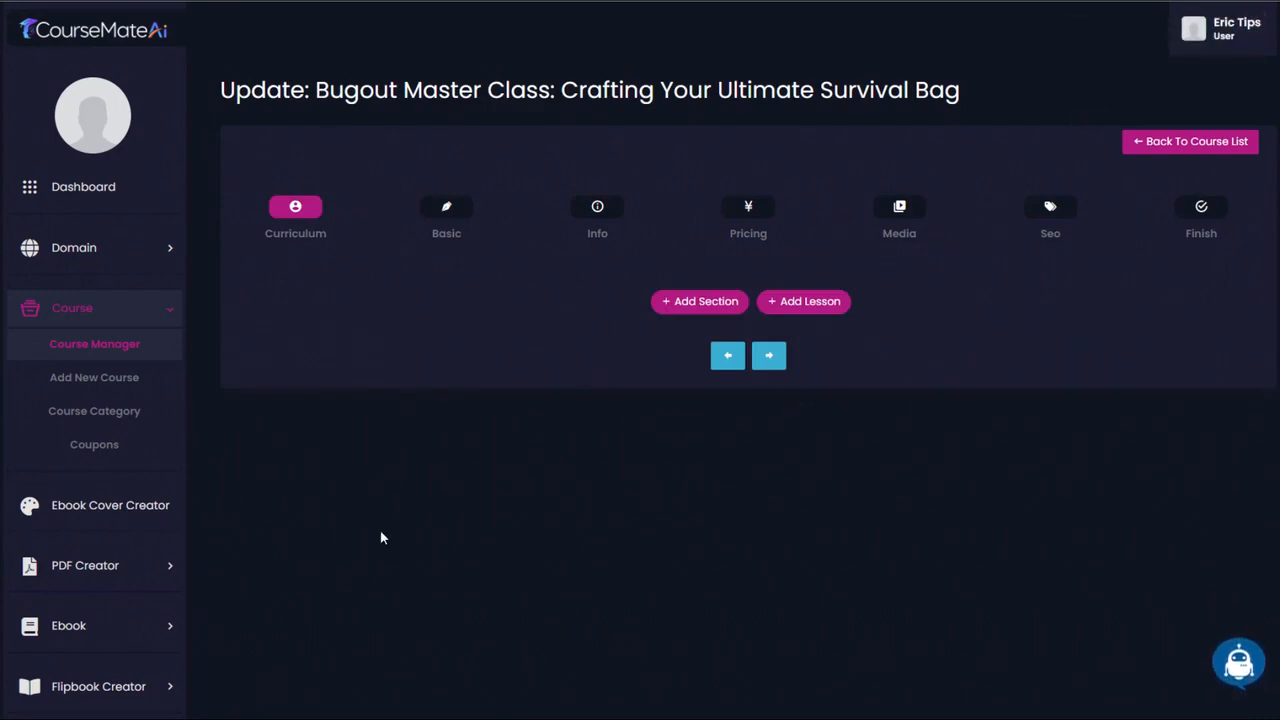
- Copy the entire long description from the saved course's basic details
left_click(447, 210)
scroll(447, 210, "down", 5)
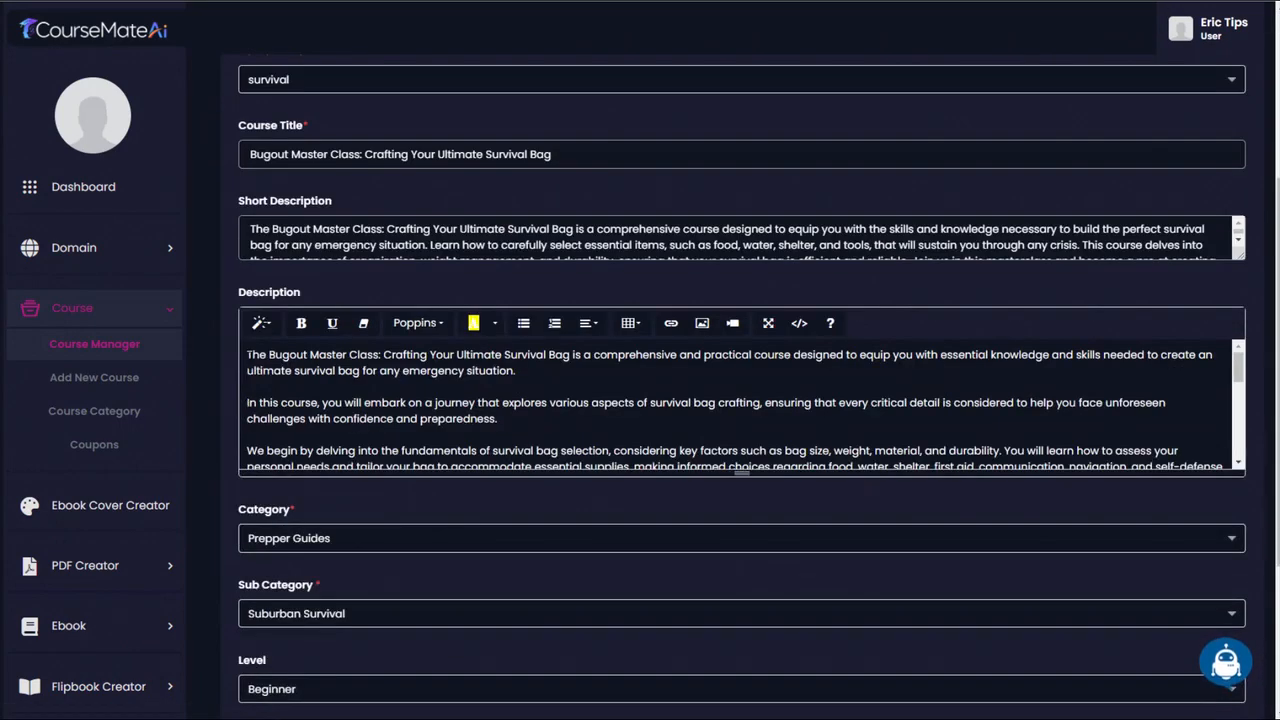
left_click_drag(247, 354, 938, 500)
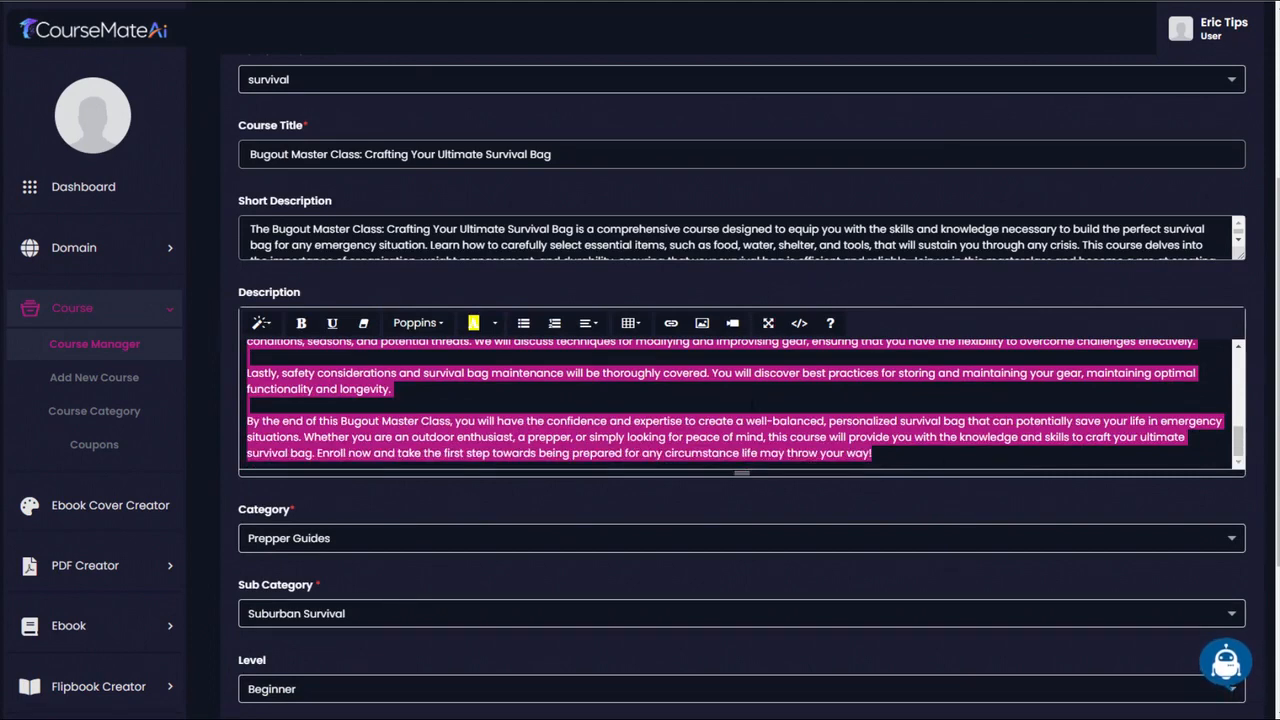
scroll(752, 403, "up", 5)
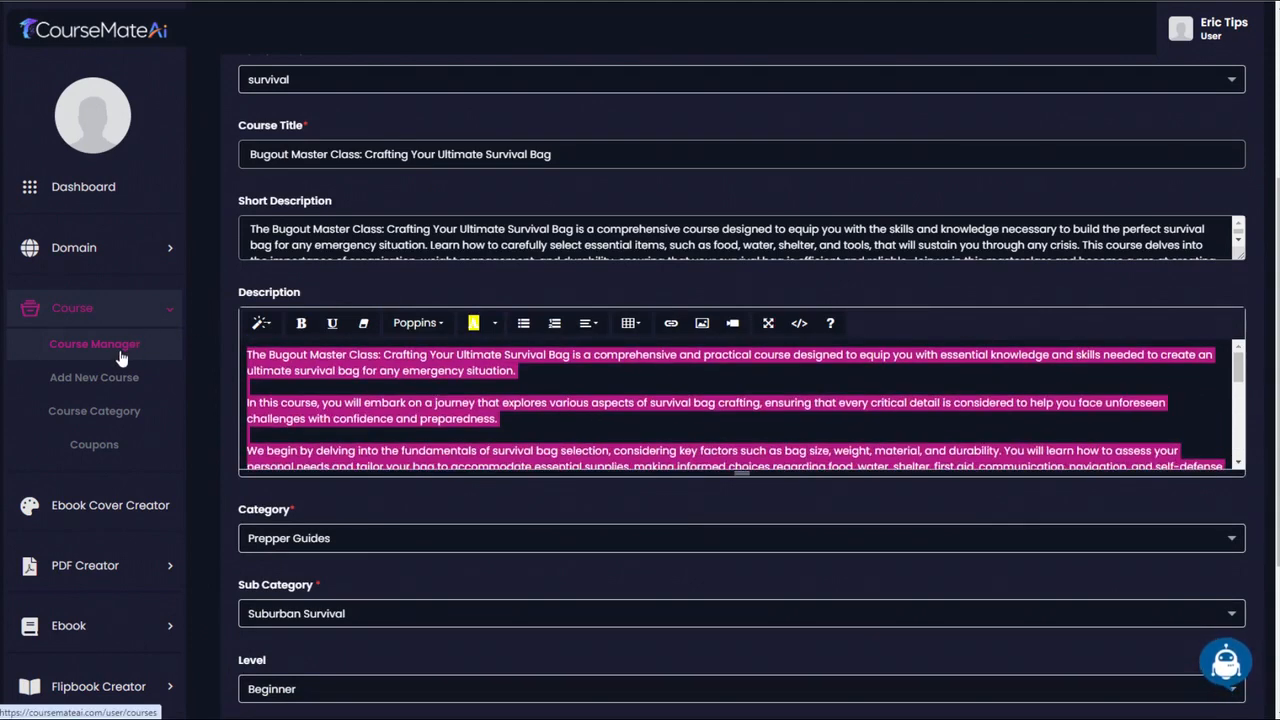
- Reopen the bugout course from the course list and add a curriculum section titled "Bugout Bag Creation"
left_click(121, 357)
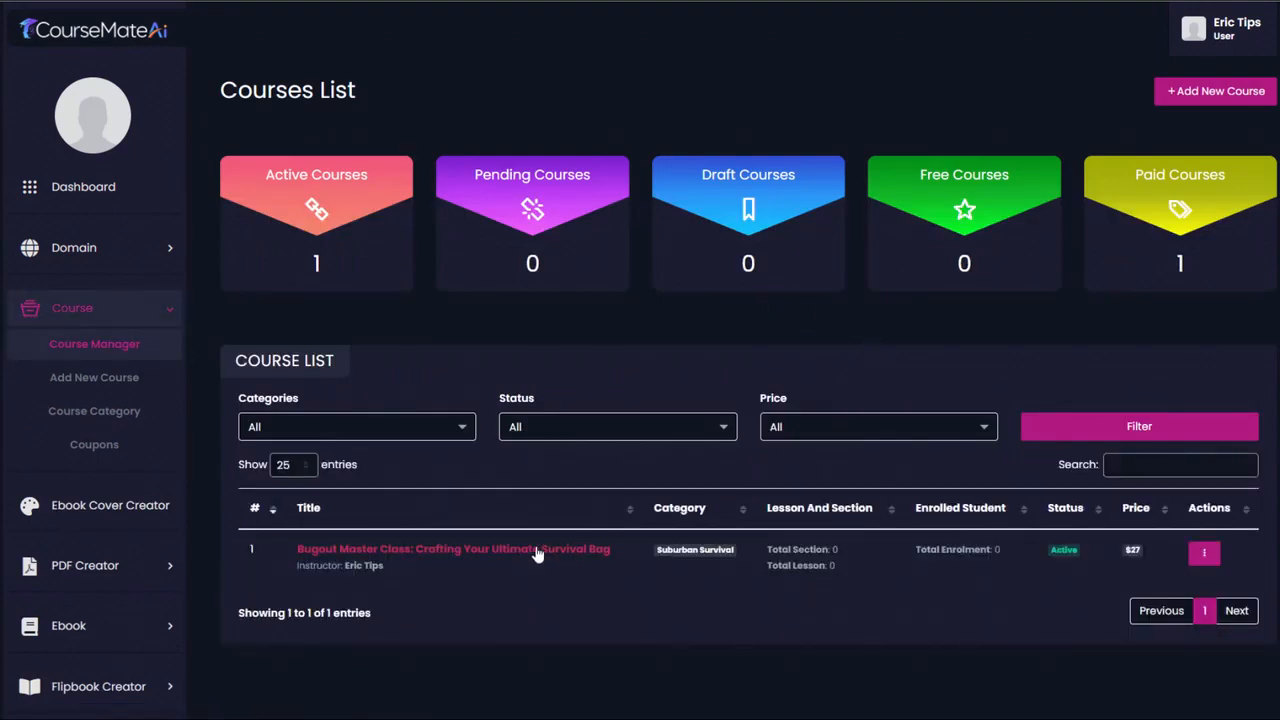
left_click(532, 552)
left_click(705, 302)
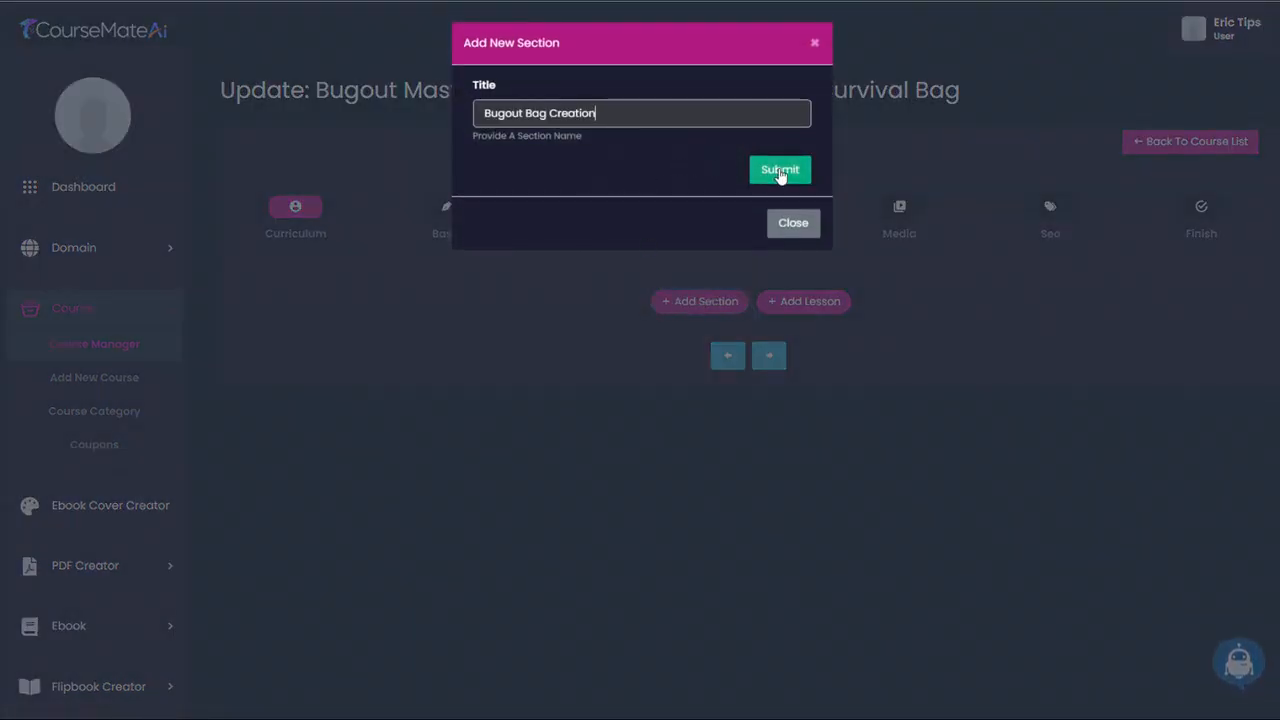
left_click(783, 175)
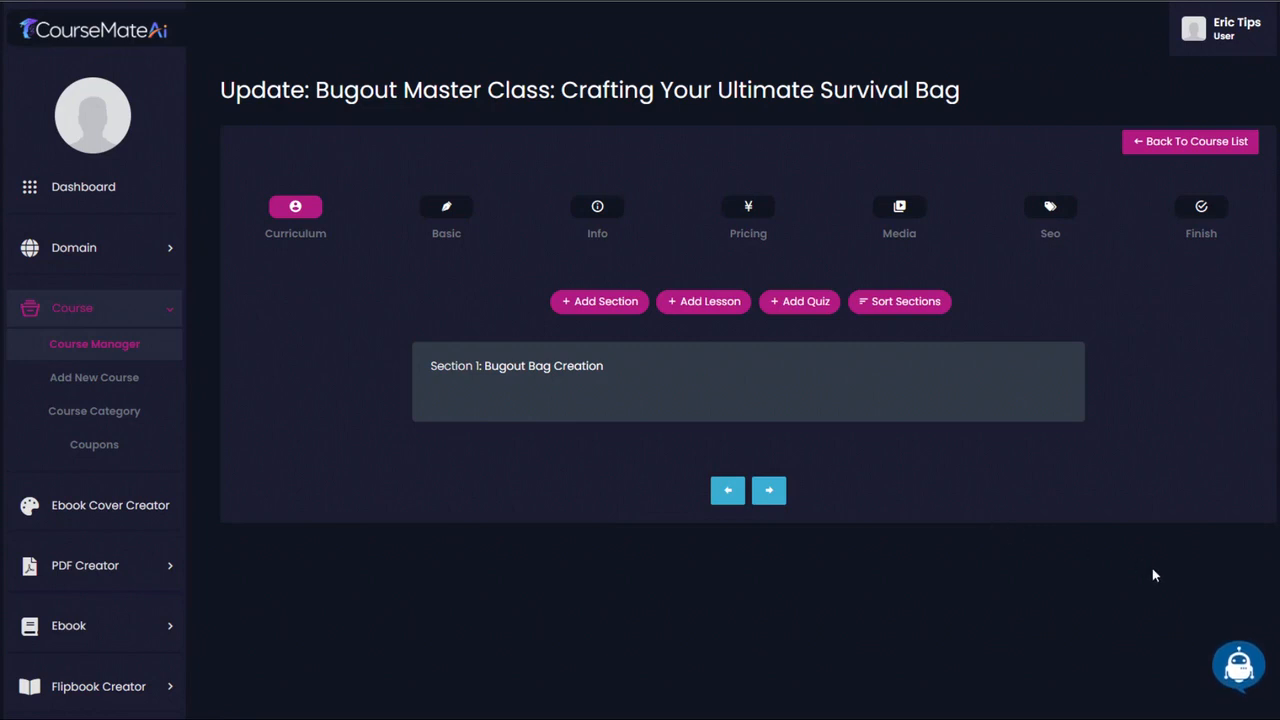
- Generate Course Lessons in English with Ai Writer, using the copied long description as the course details
left_click(1236, 668)
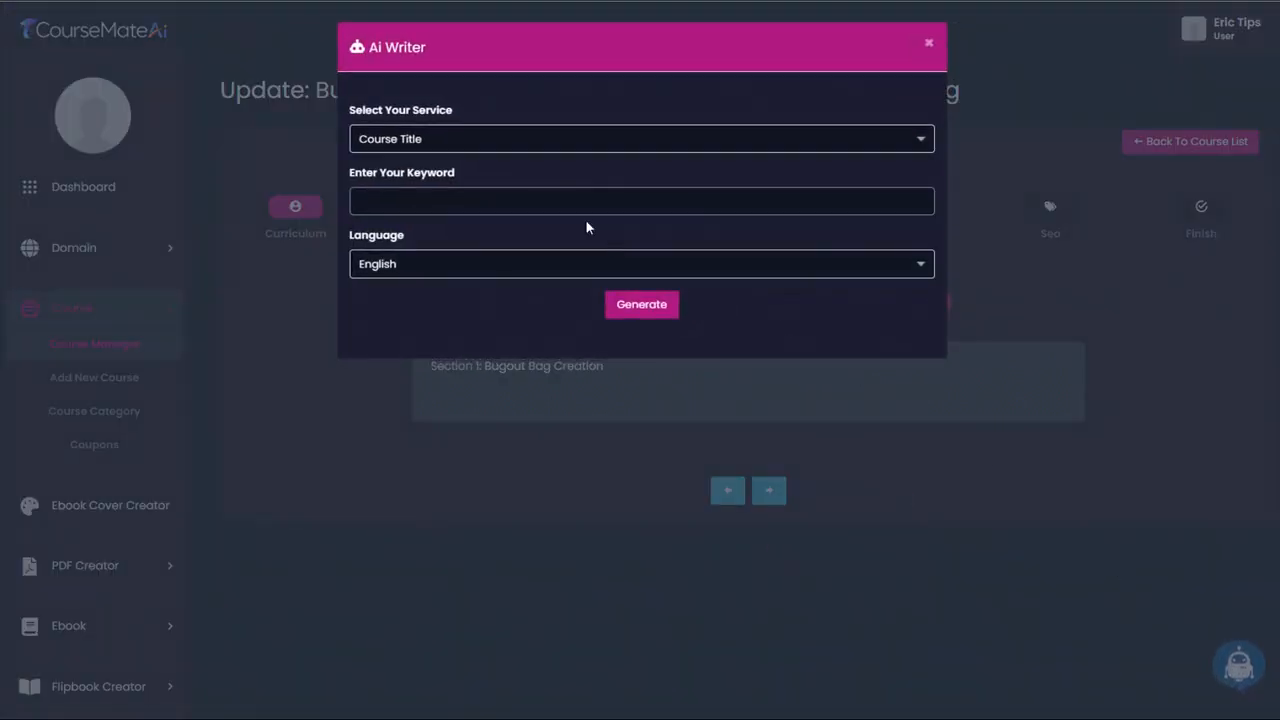
left_click(510, 144)
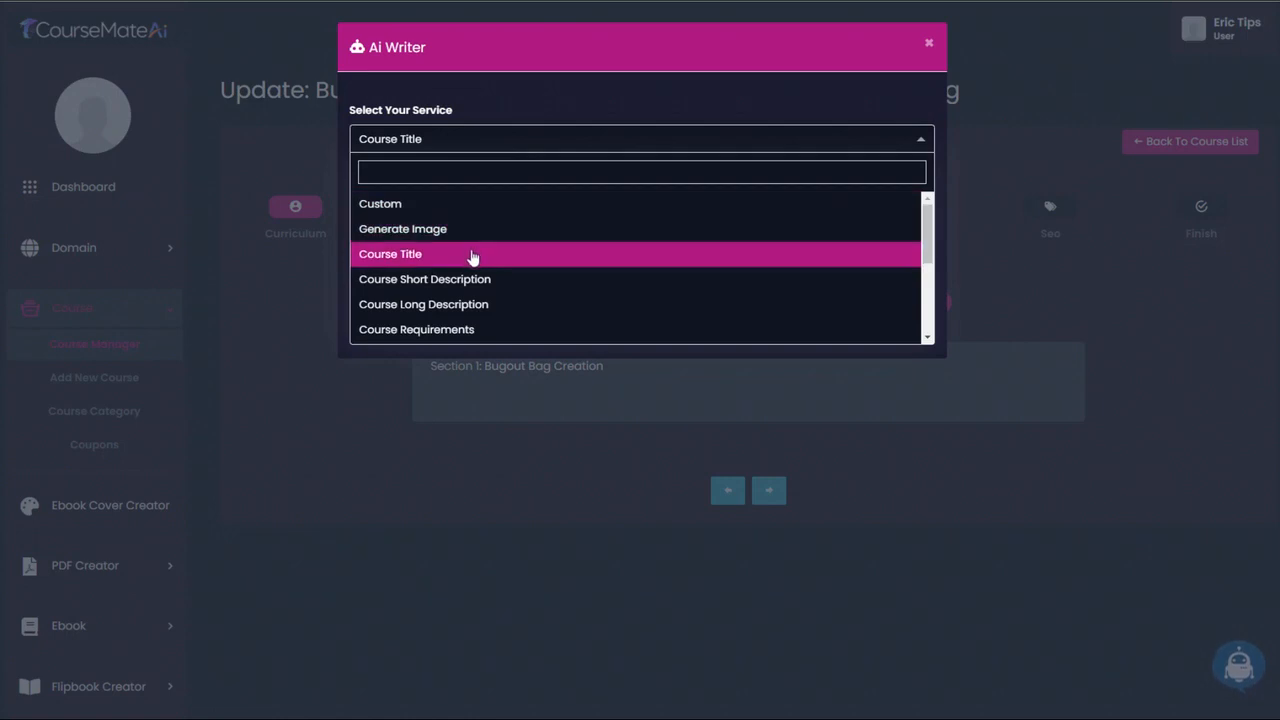
scroll(472, 256, "down", 1)
scroll(467, 268, "down", 2)
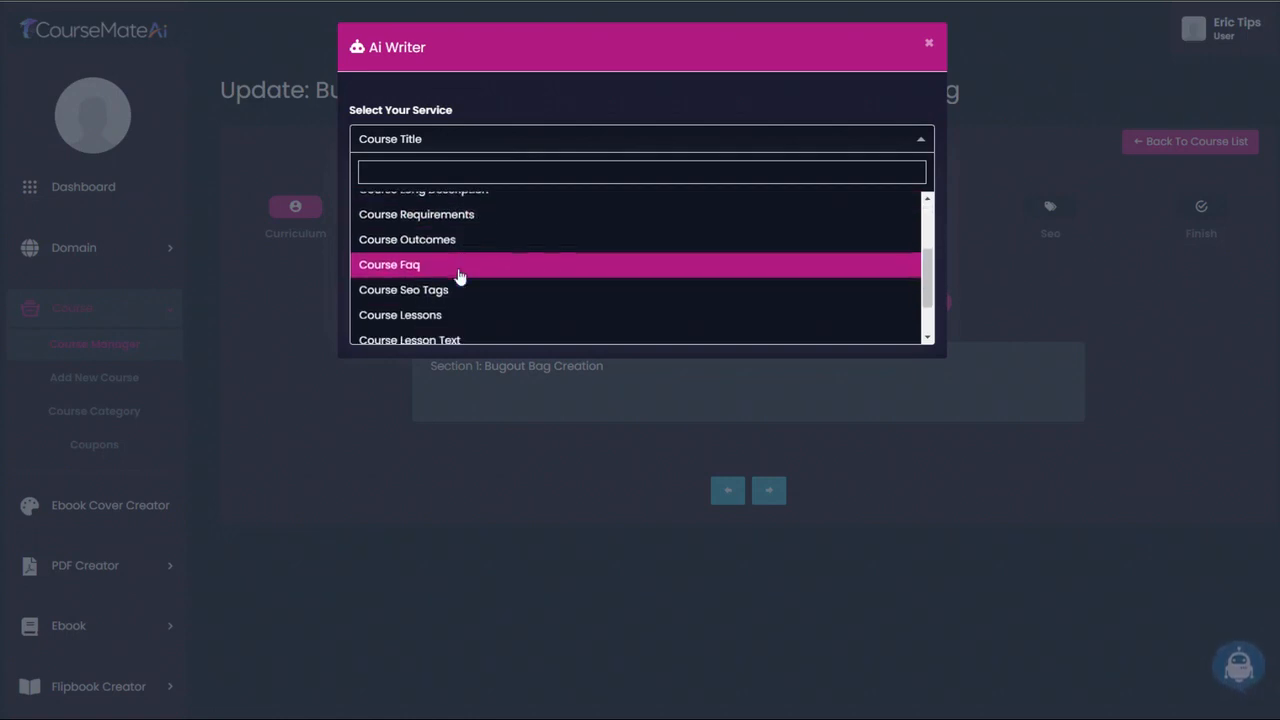
left_click(412, 283)
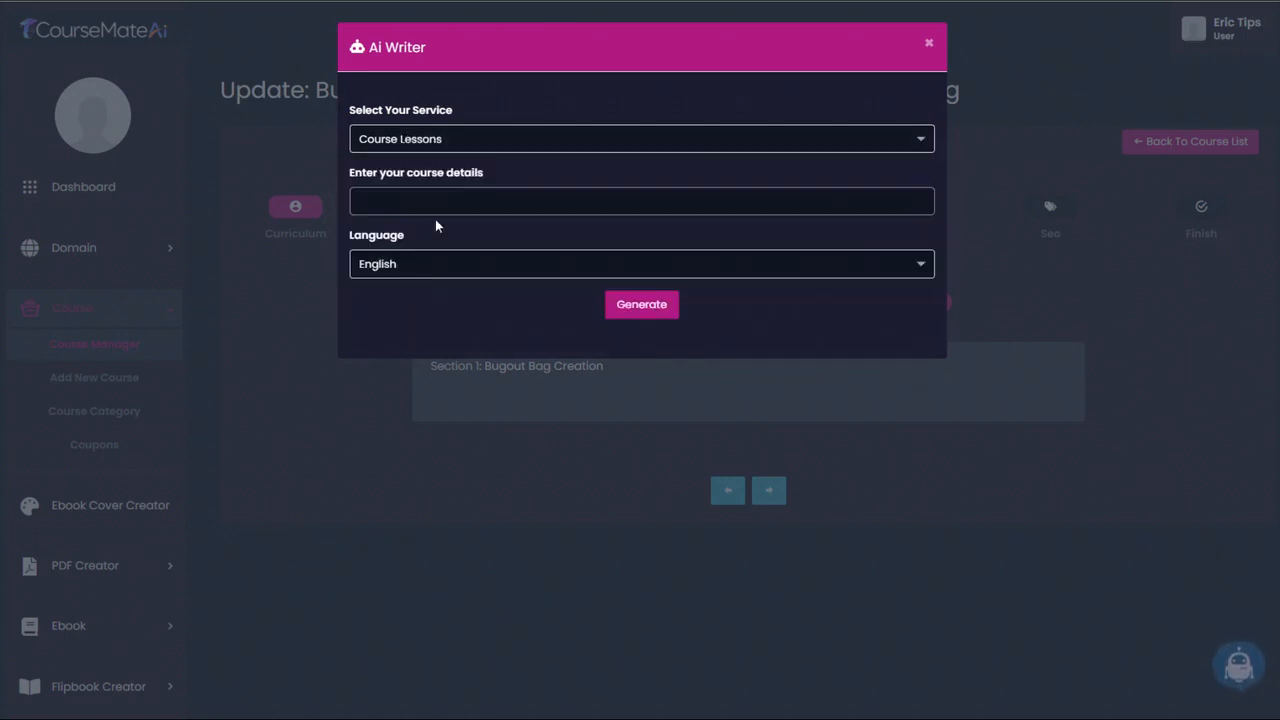
left_click(512, 203)
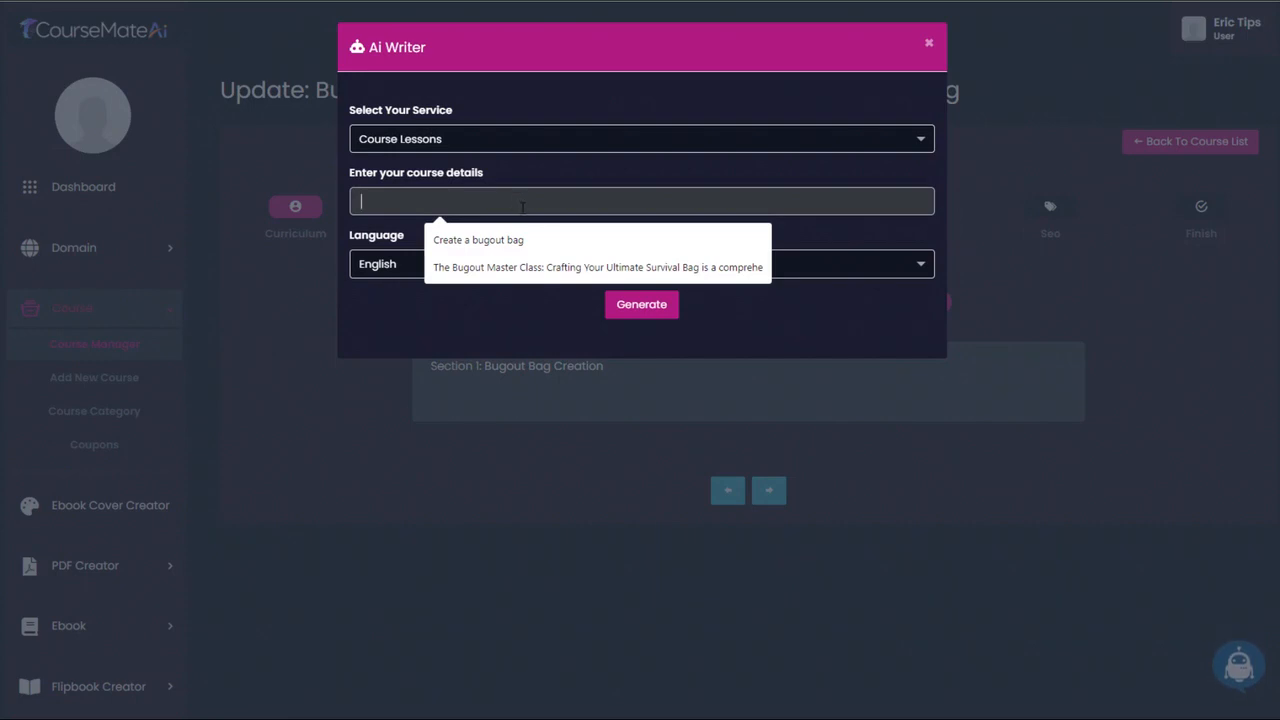
key("ctrl+v")
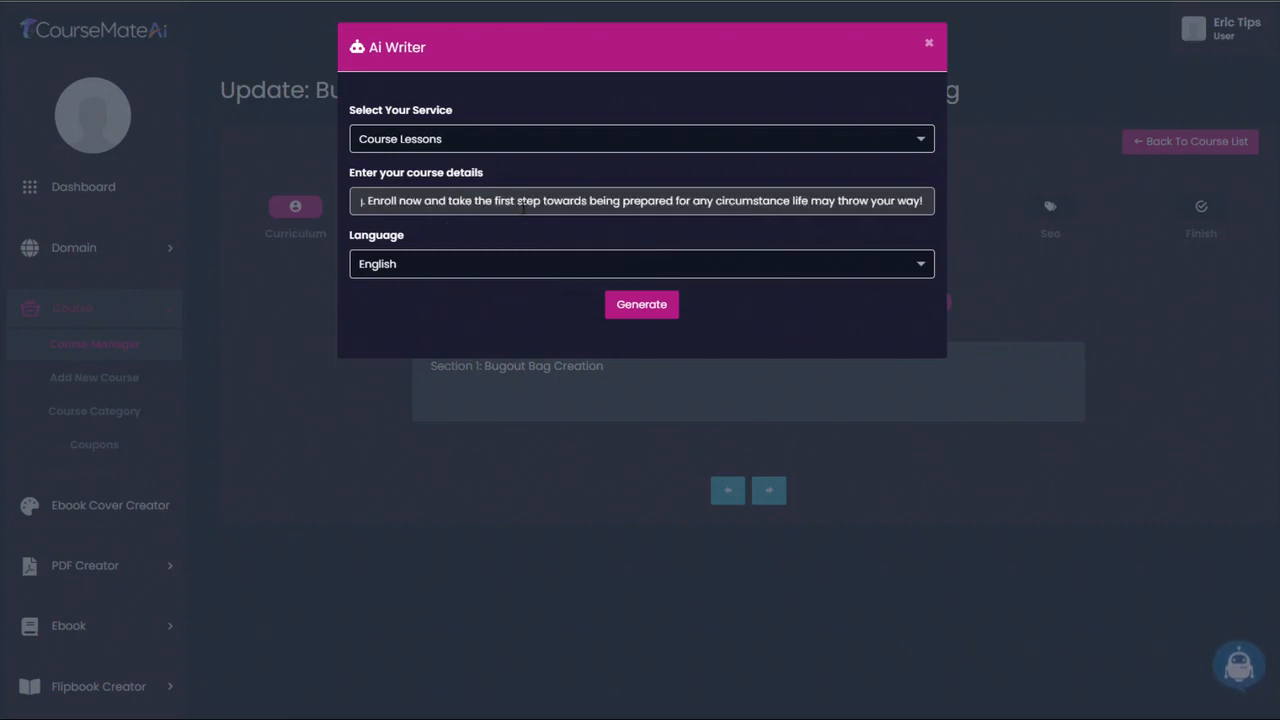
left_click(644, 309)
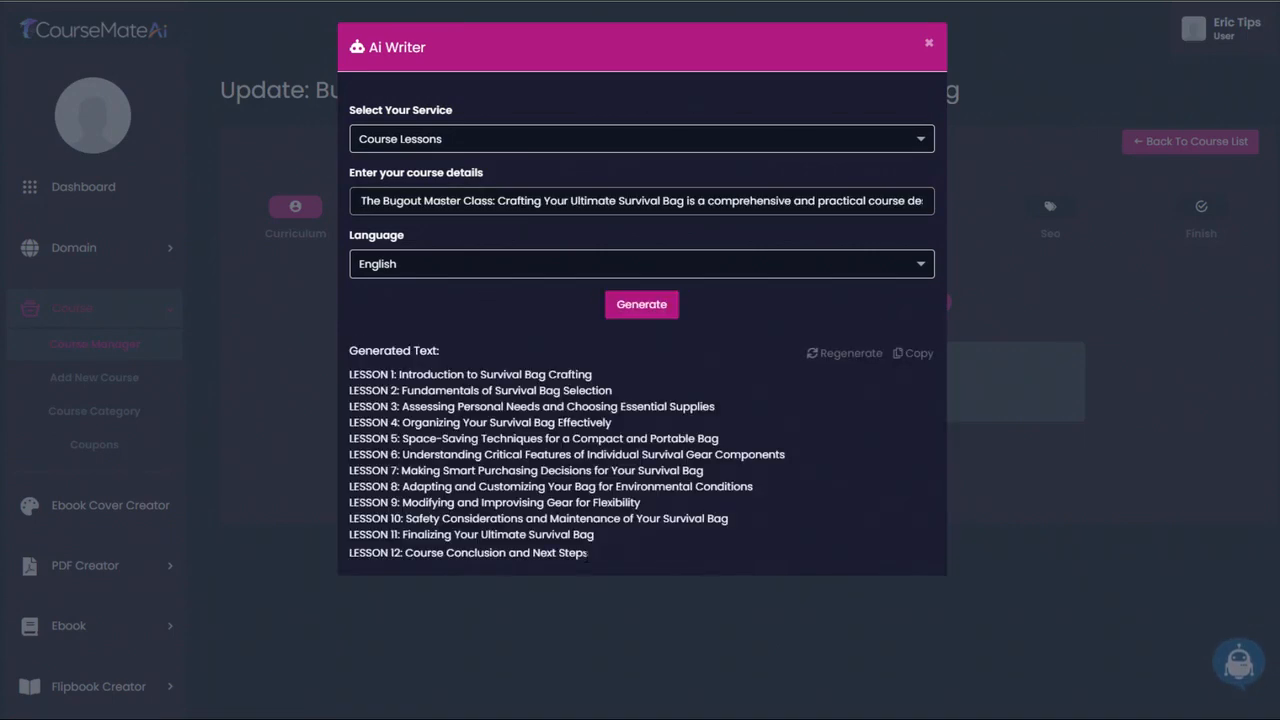
- Highlight the full list of generated lesson titles in Ai Writer to review it, and clear the selection
left_click_drag(590, 556, 347, 381)
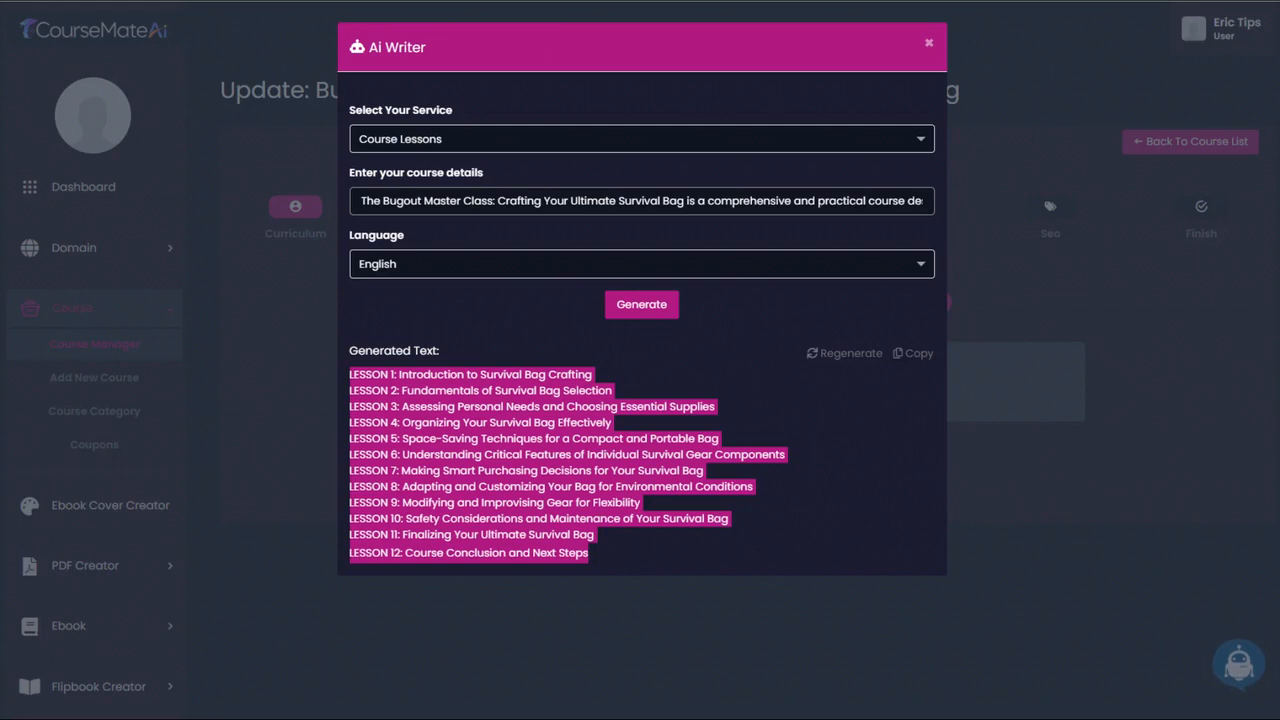
left_click_drag(0, 145, 643, 121)
left_click_drag(703, 105, 1, 100)
left_click(624, 437)
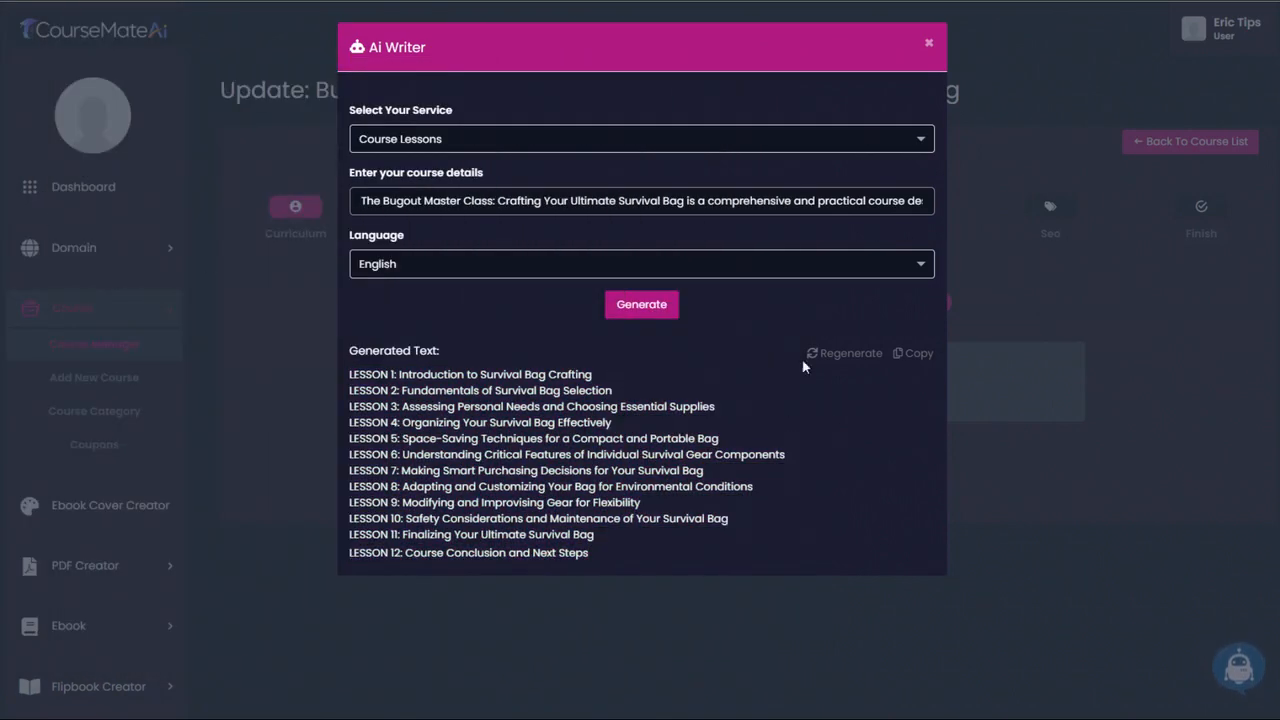
- Close Ai Writer, view the lesson types offered for a new lesson and dismiss the dialog without adding one
left_click(928, 43)
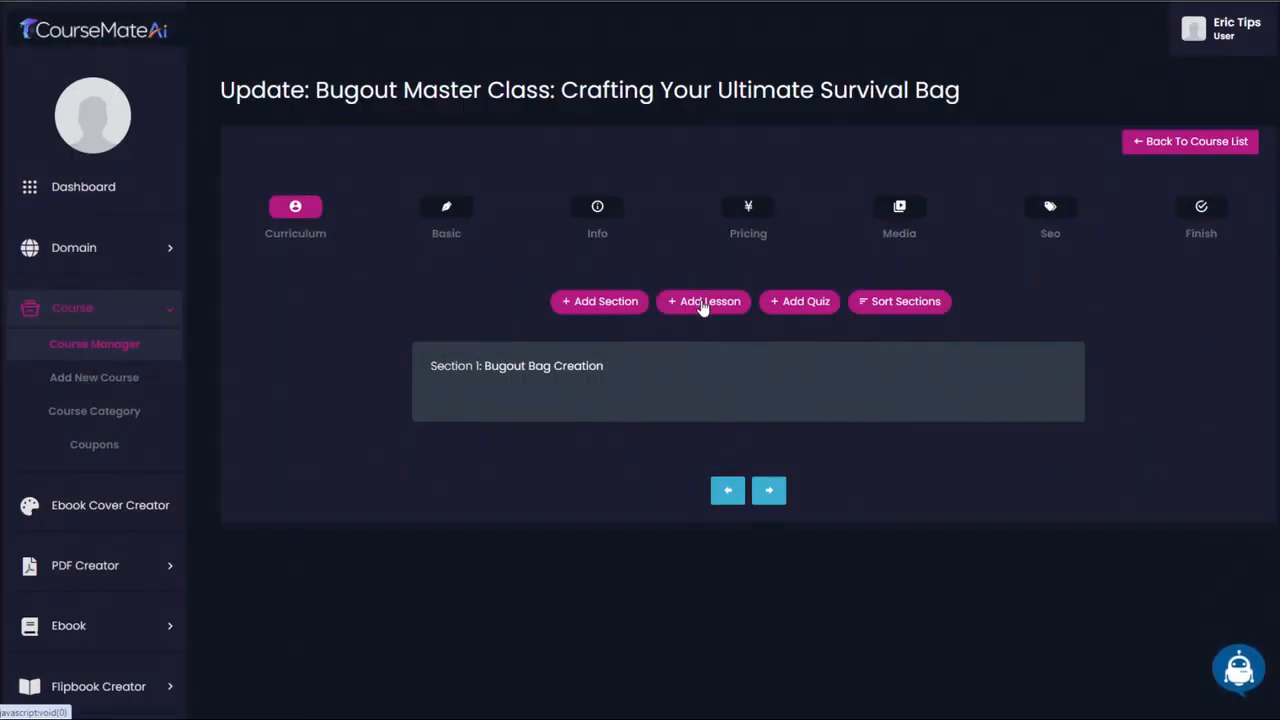
left_click(703, 302)
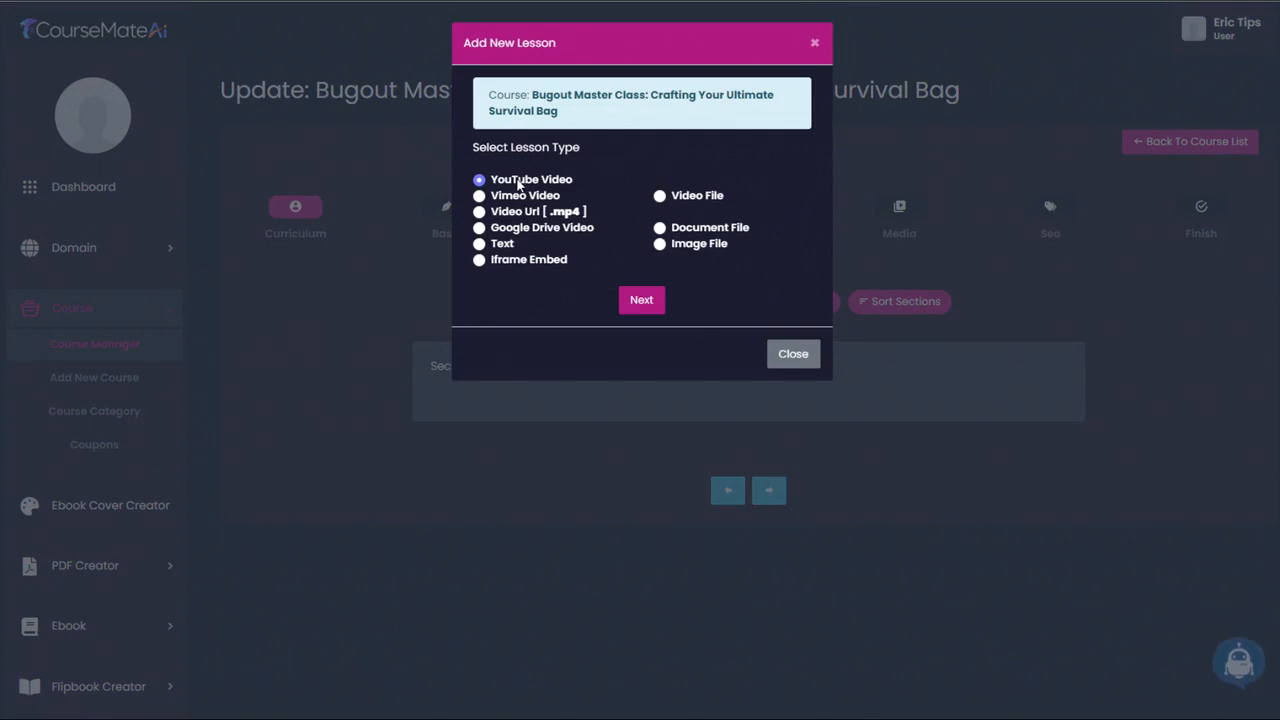
left_click(796, 347)
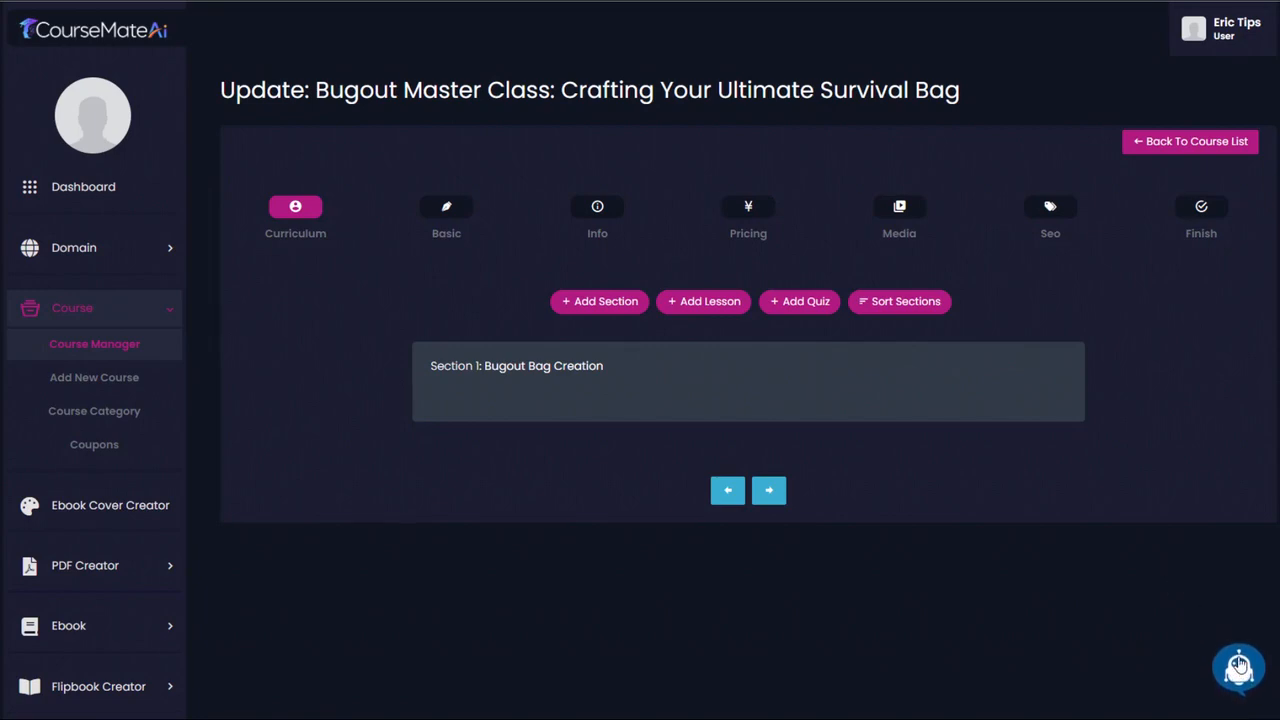
- Generate Course Lesson Text in English with Ai Writer for the lesson title "LESSON 1: Introduction to Survival Bag Crafting"
left_click(1238, 664)
left_click(438, 140)
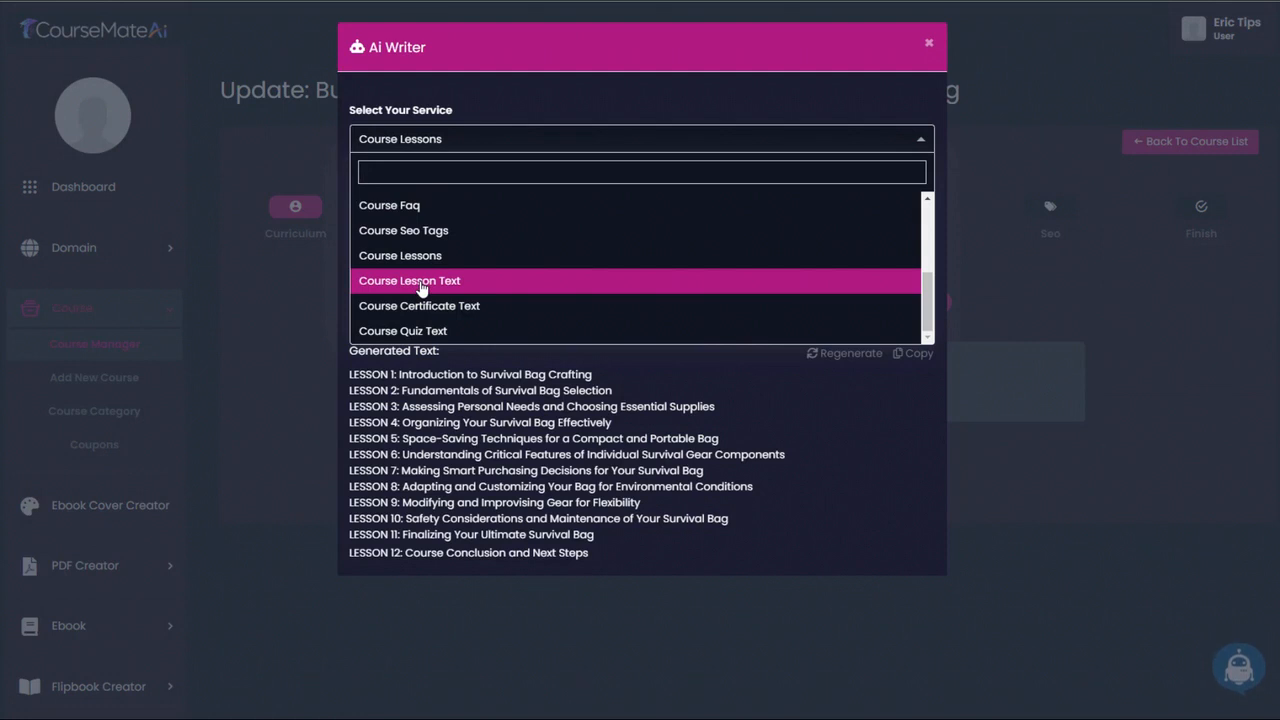
left_click(420, 283)
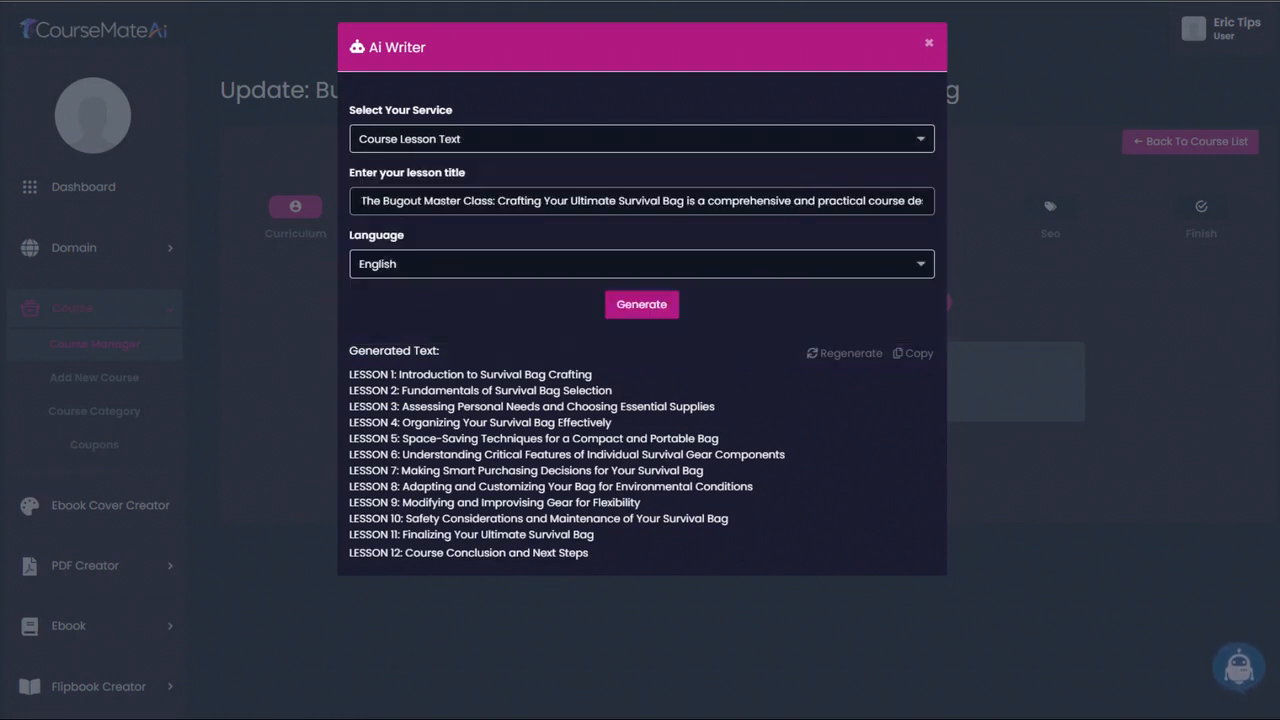
left_click_drag(361, 201, 976, 200)
left_click(429, 376)
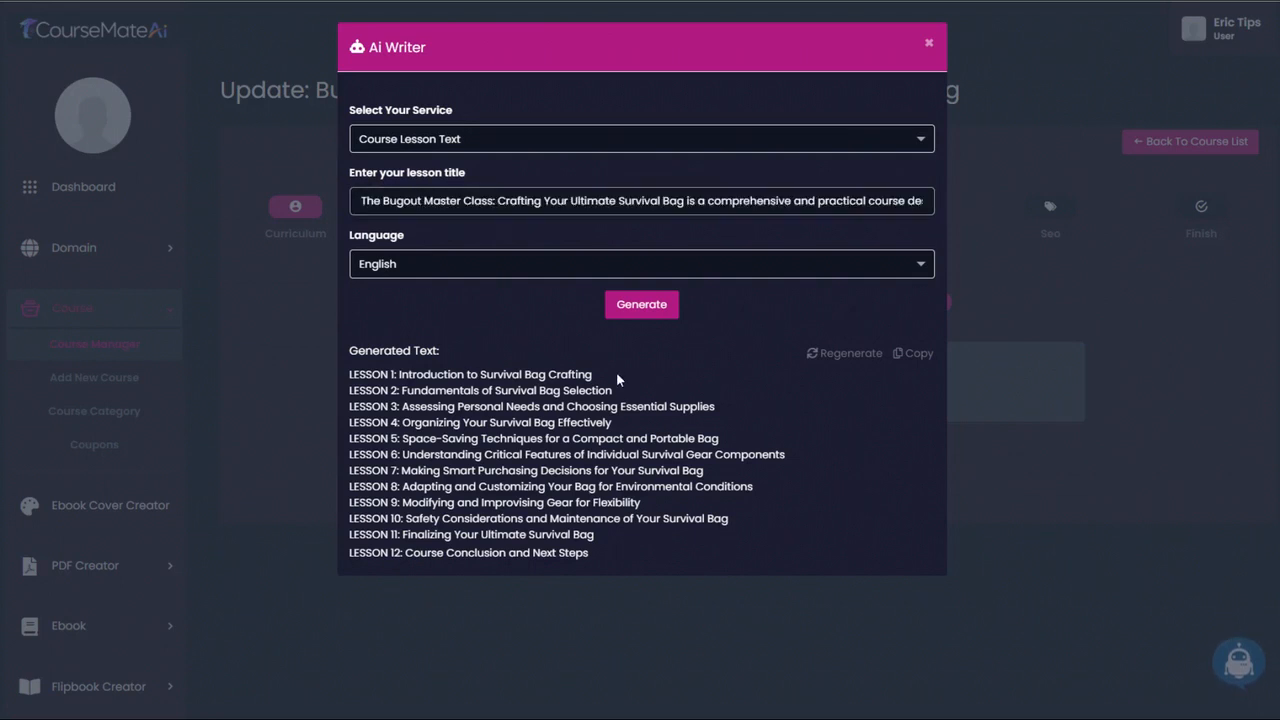
triple_click(617, 379)
key("ctrl+c")
left_click(420, 201)
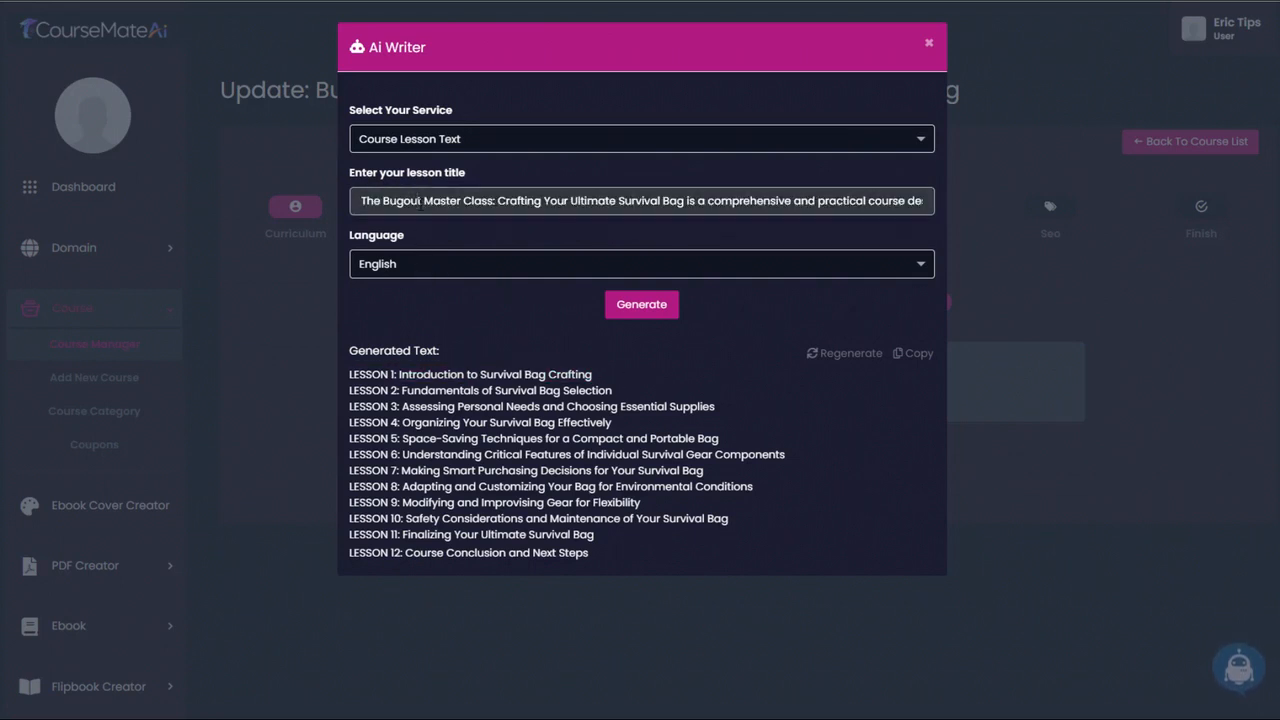
key("ctrl+a")
key("ctrl+v")
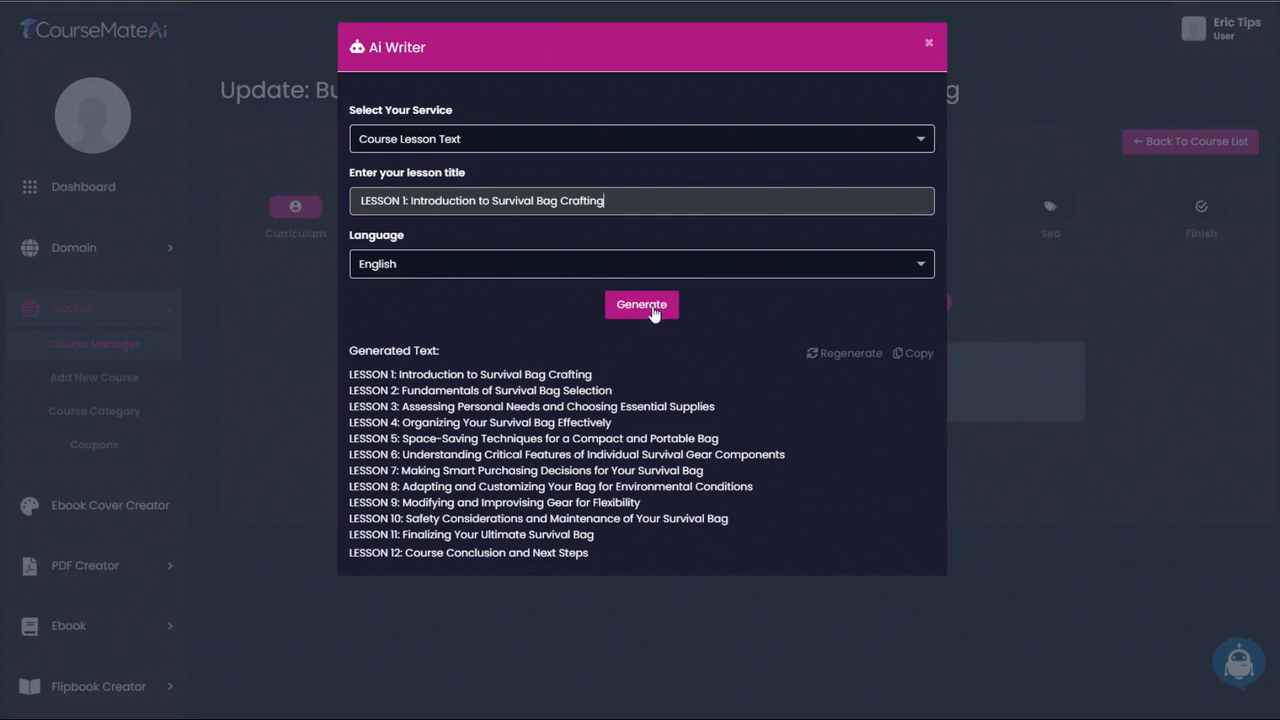
left_click(652, 313)
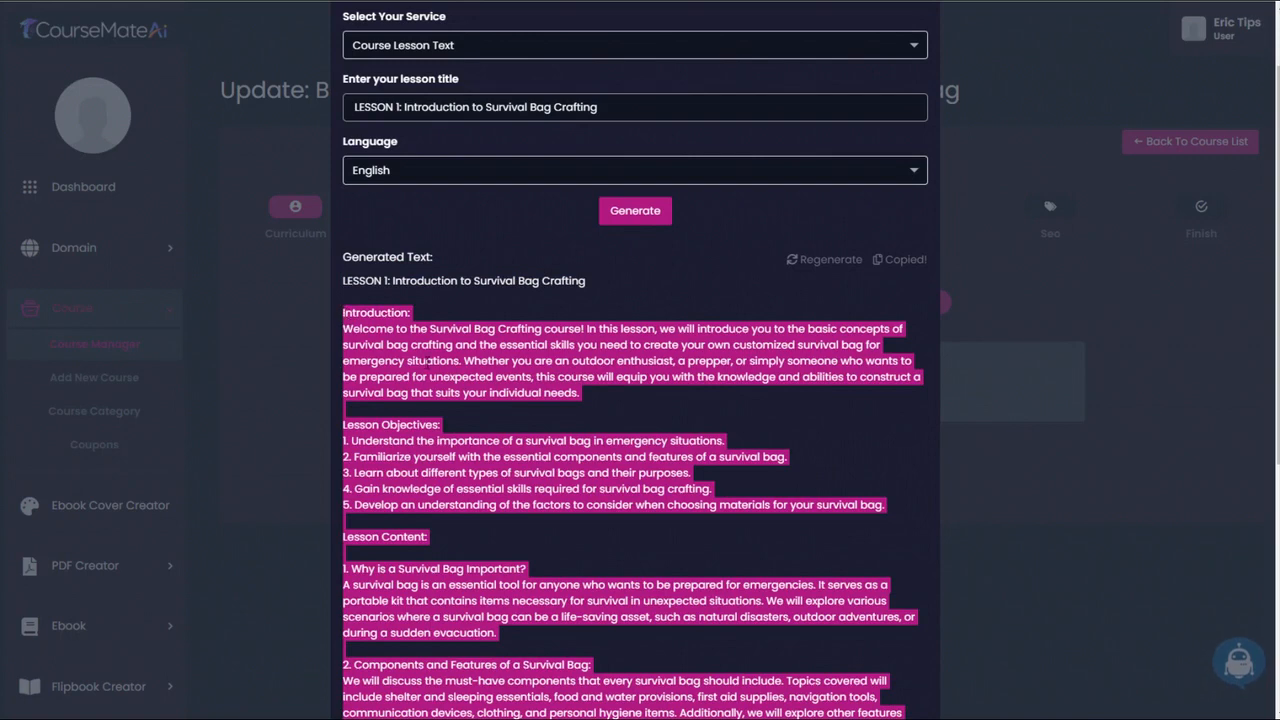
- Close Ai Writer, start a new Text lesson in the Bugout Bag Creation section and paste the generated lesson text into it
scroll(635, 360, "up", 5)
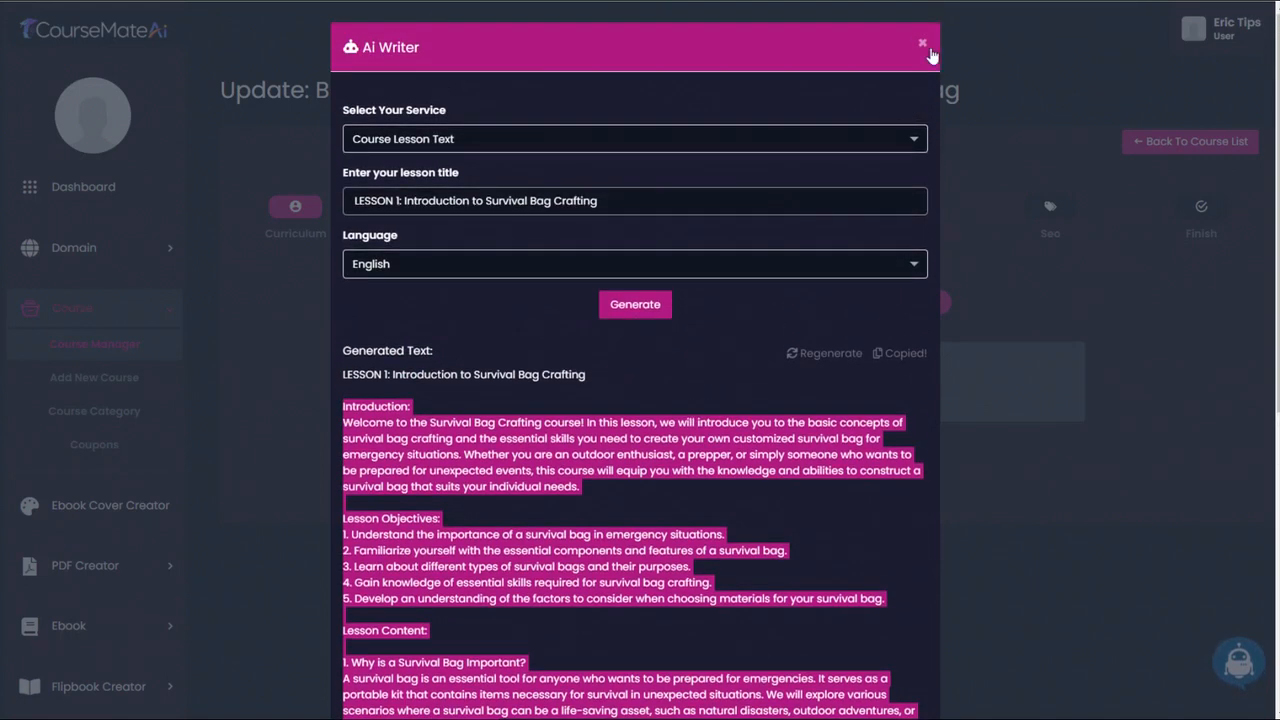
left_click(916, 50)
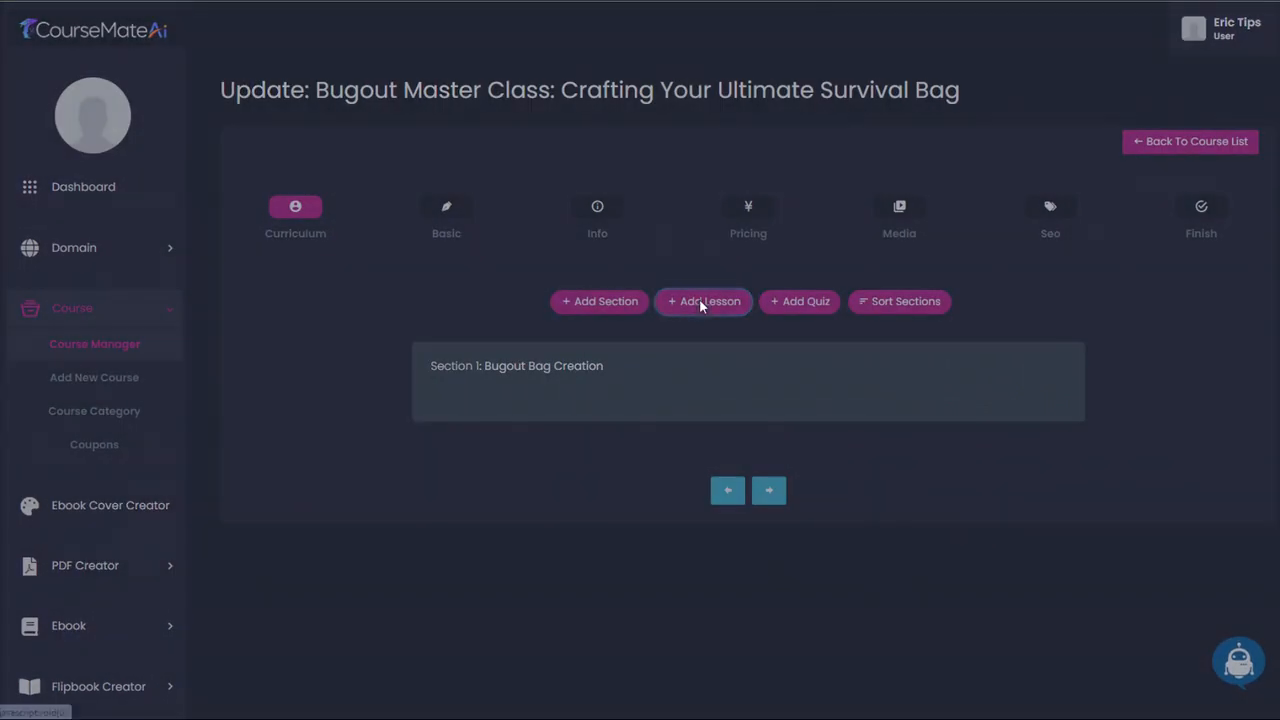
left_click(699, 299)
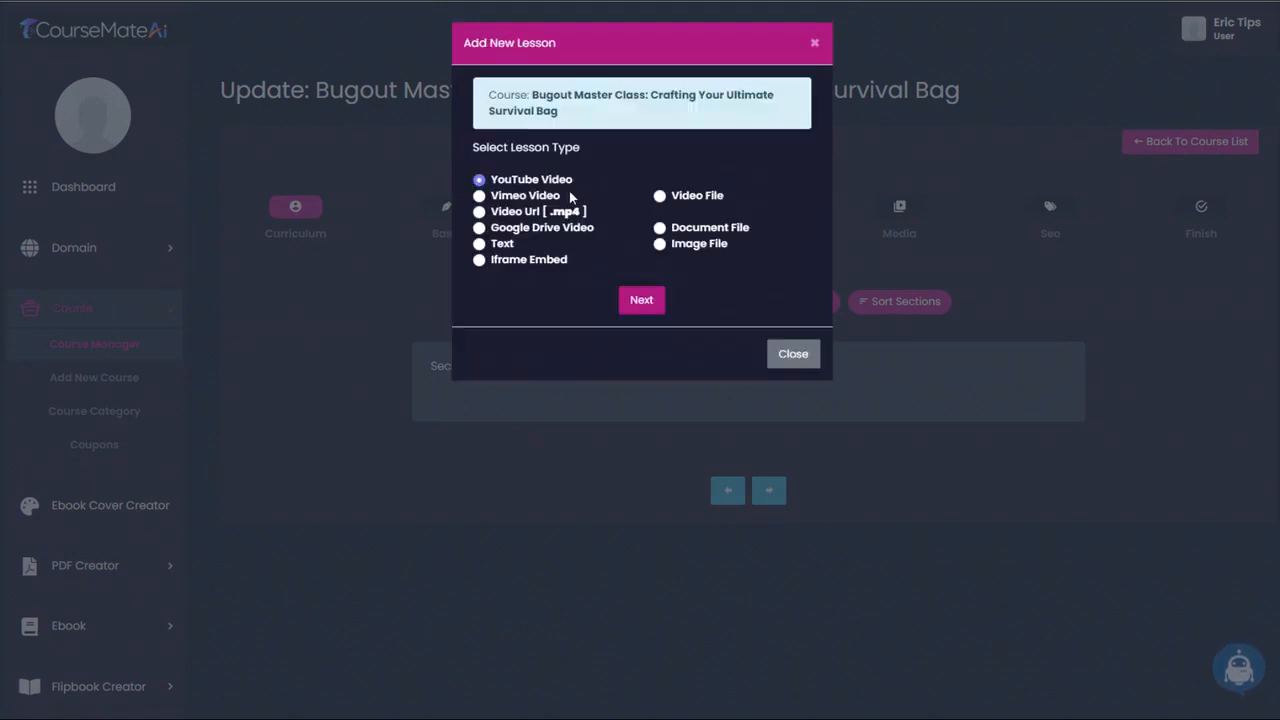
left_click(505, 245)
left_click(642, 302)
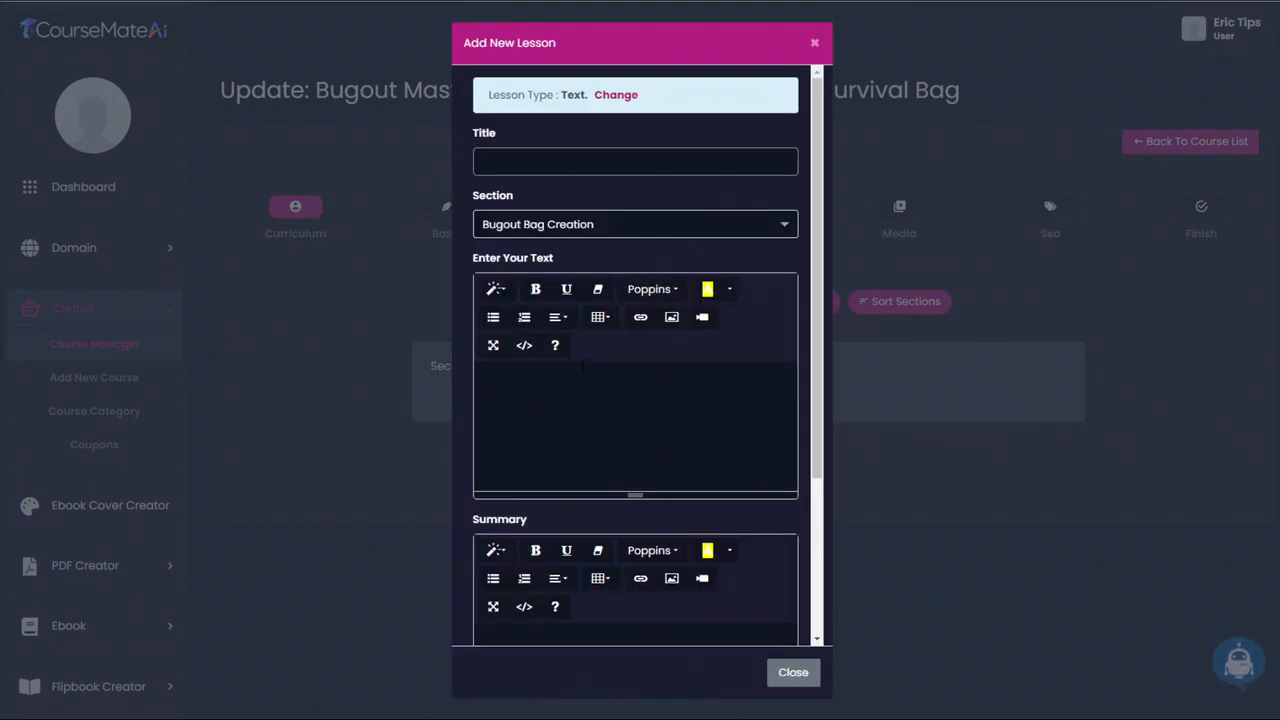
key("ctrl+v")
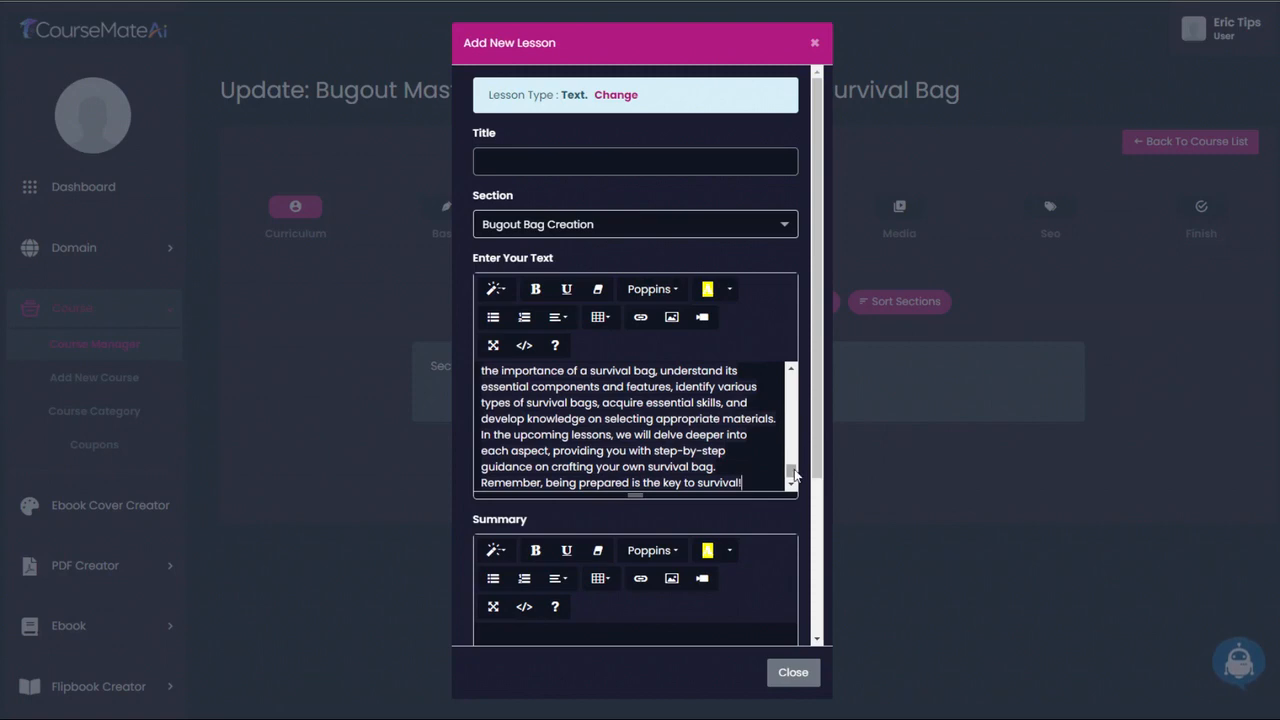
- Check the pasted lesson text and title the lesson "LESSON 1: Introduction to Survival Bag Crafting"
left_click_drag(792, 471, 792, 408)
scroll(641, 464, "down", 3)
scroll(641, 464, "down", 5)
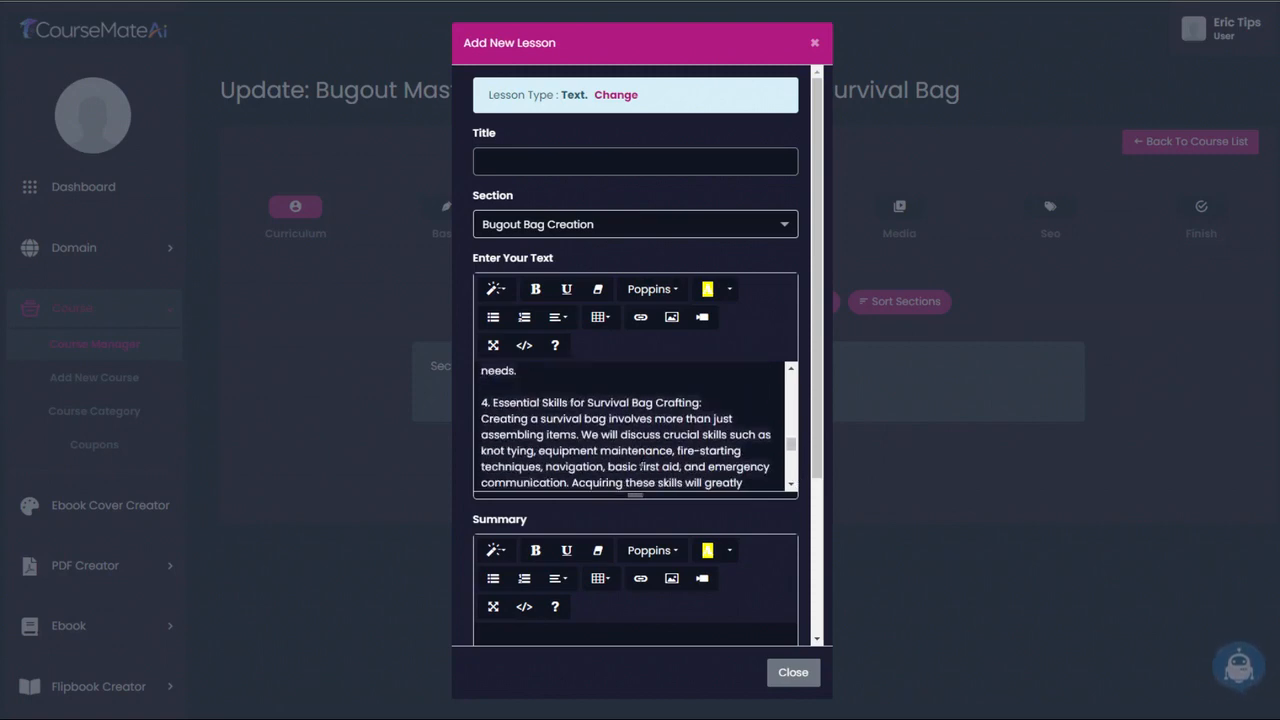
scroll(641, 464, "up", 10)
left_click(516, 166)
key("ctrl+v")
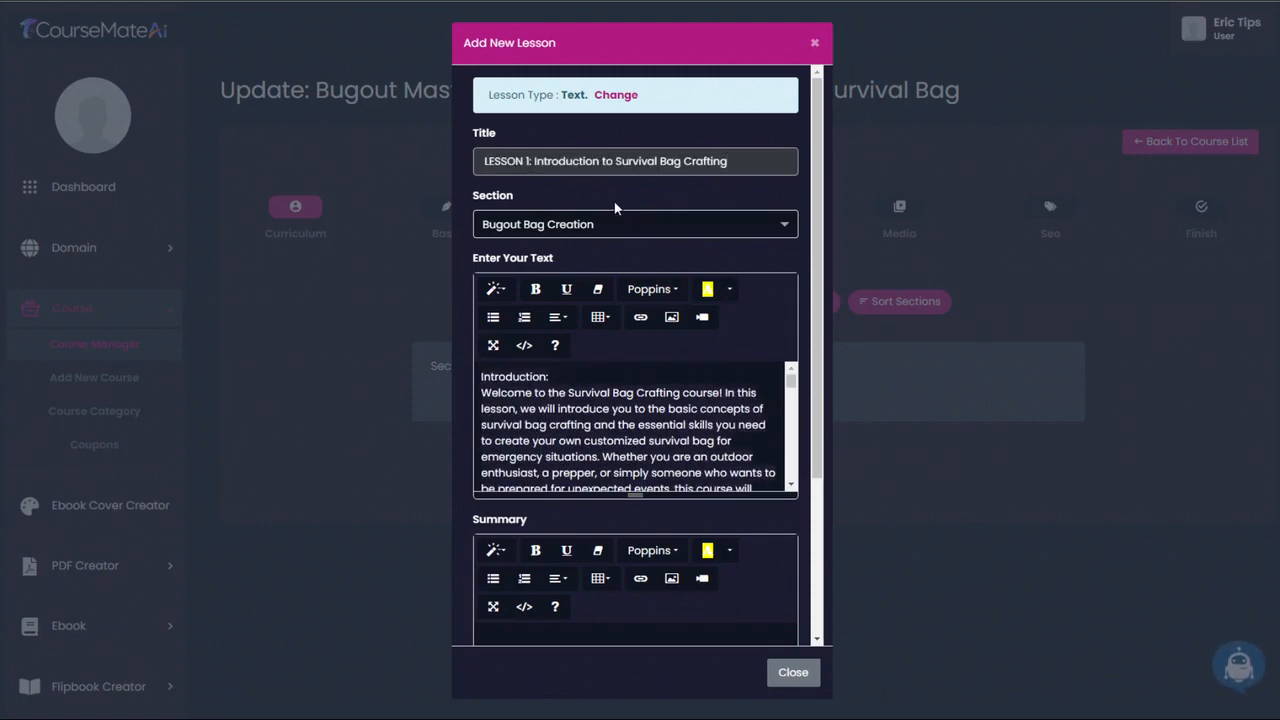
- Cut the closing paragraph out of the lesson text and delete the leftover "Conclusion:" heading
scroll(811, 432, "down", 1)
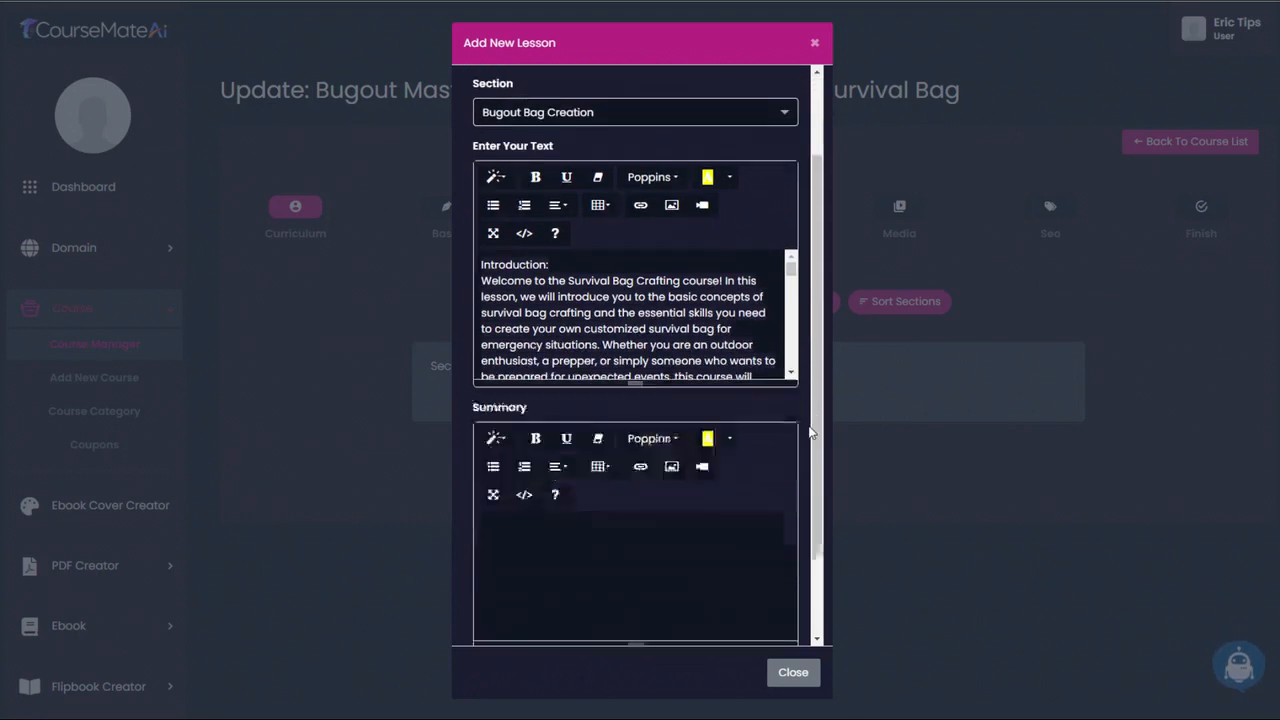
scroll(809, 434, "down", 1)
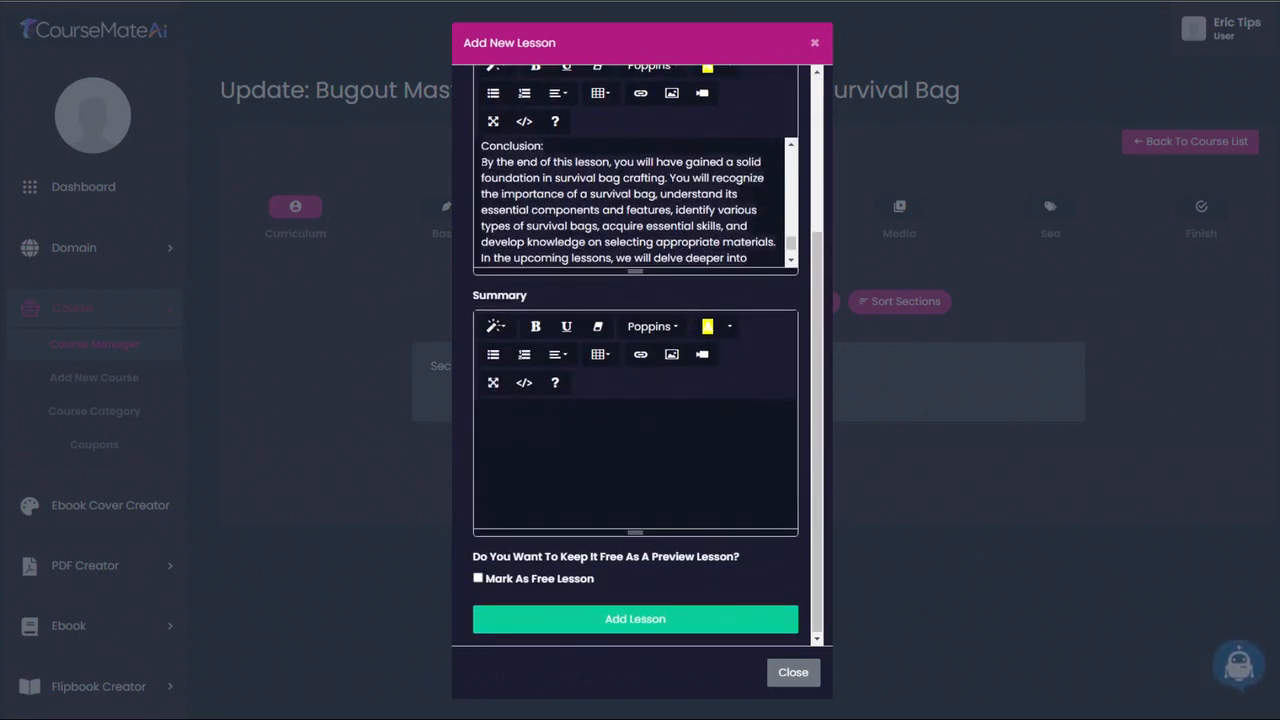
left_click_drag(481, 162, 742, 252)
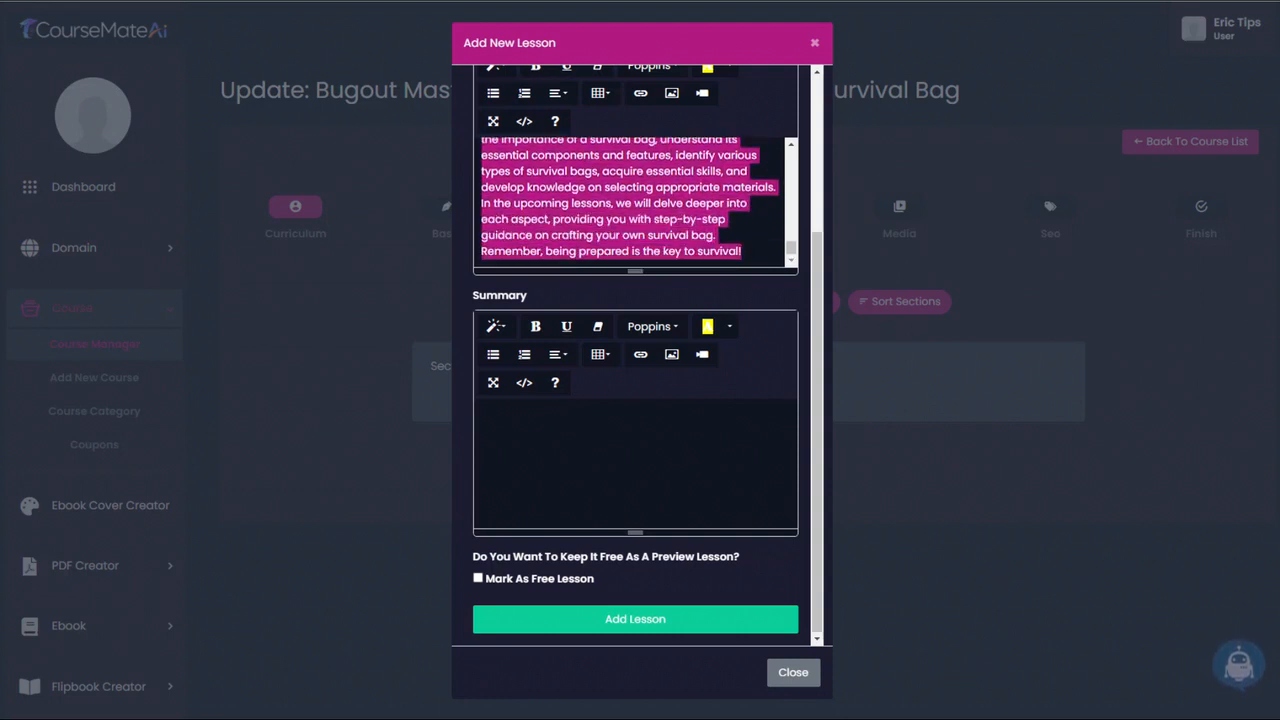
key("BackSpace")
key("shift+Home")
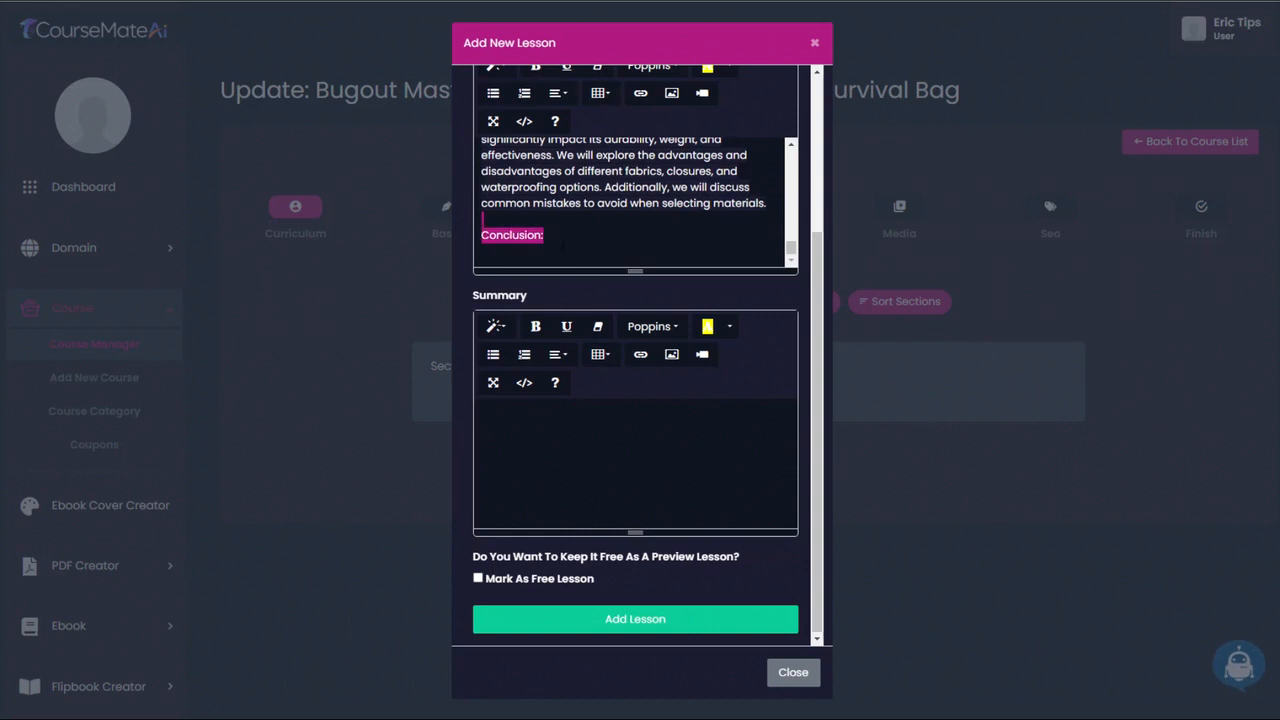
key("BackSpace")
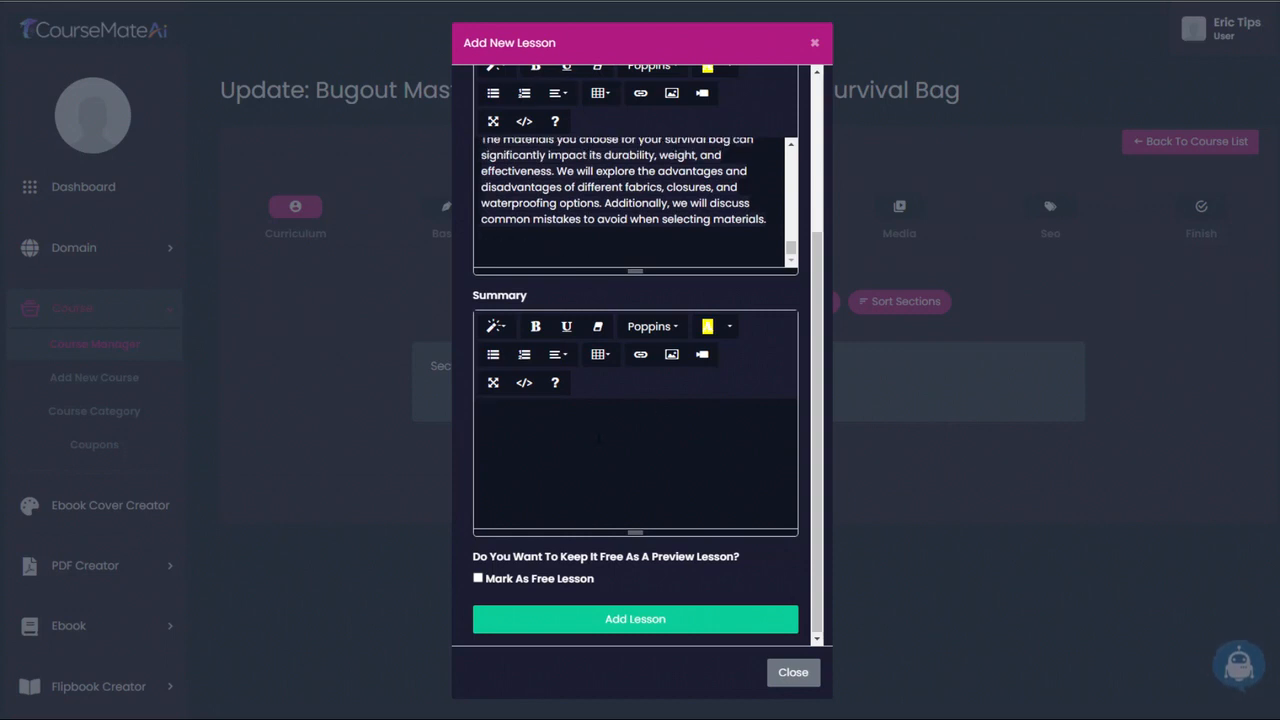
- Paste the cut closing paragraph as the lesson's summary and add the lesson to the curriculum
left_click(598, 437)
key("ctrl+v")
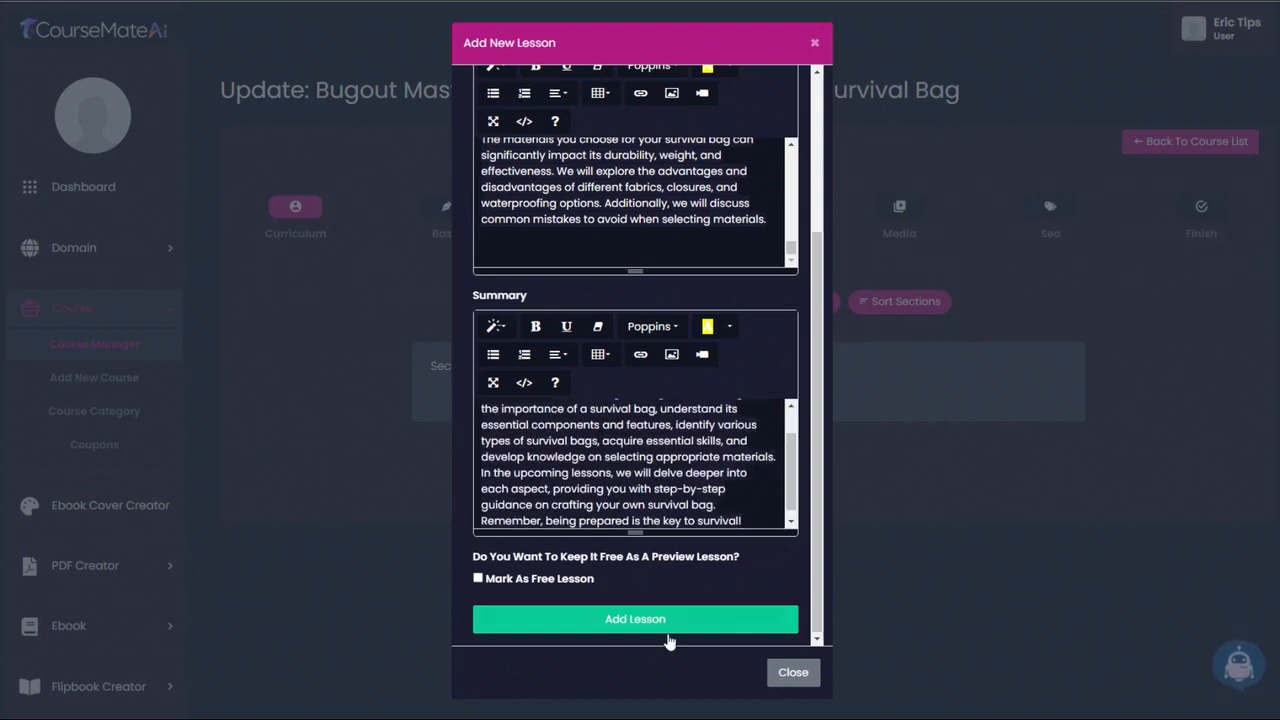
left_click(650, 620)
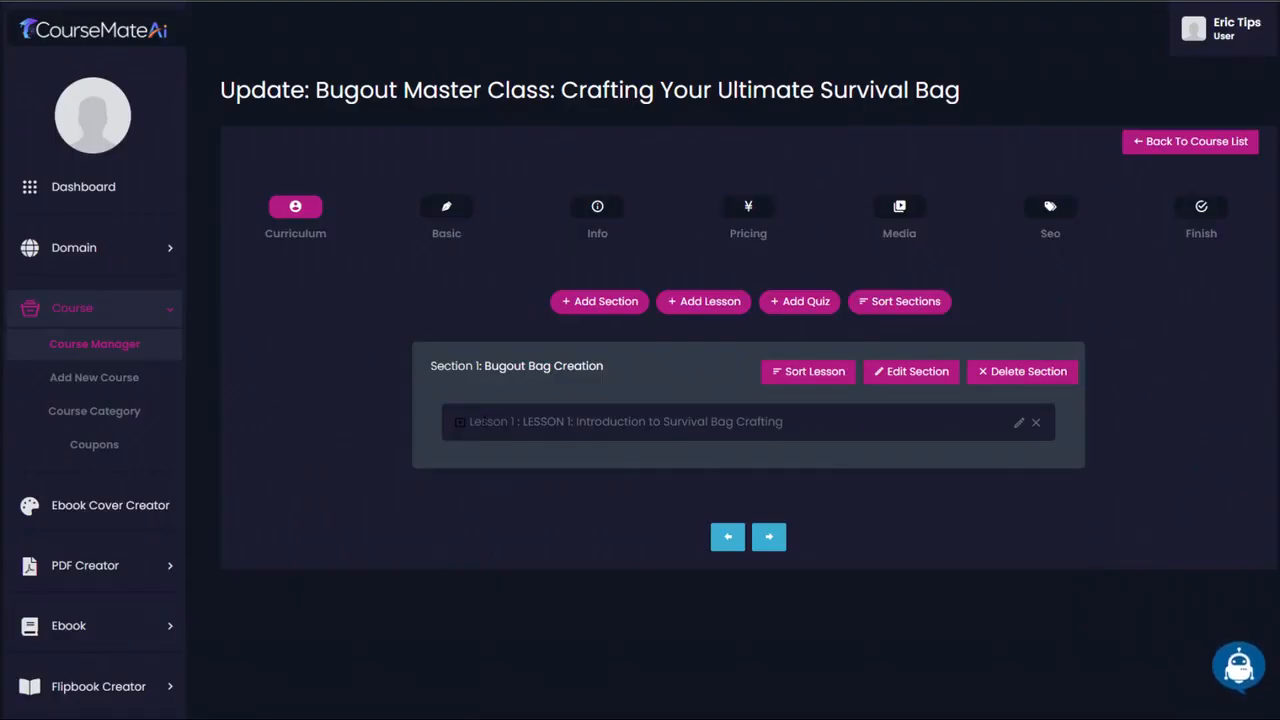
- Edit the first lesson, shorten its title to "Introduction to Survival Bag Crafting" and save the update
left_click(1018, 423)
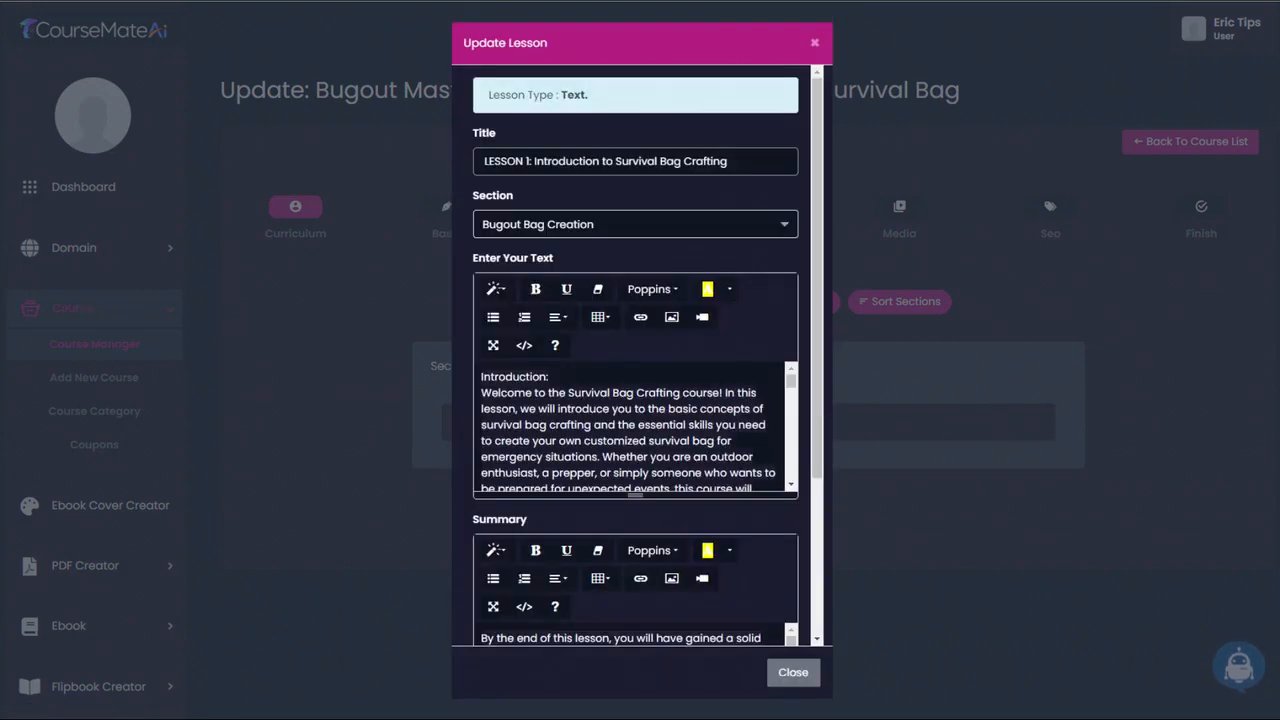
left_click_drag(534, 161, 449, 175)
key("BackSpace")
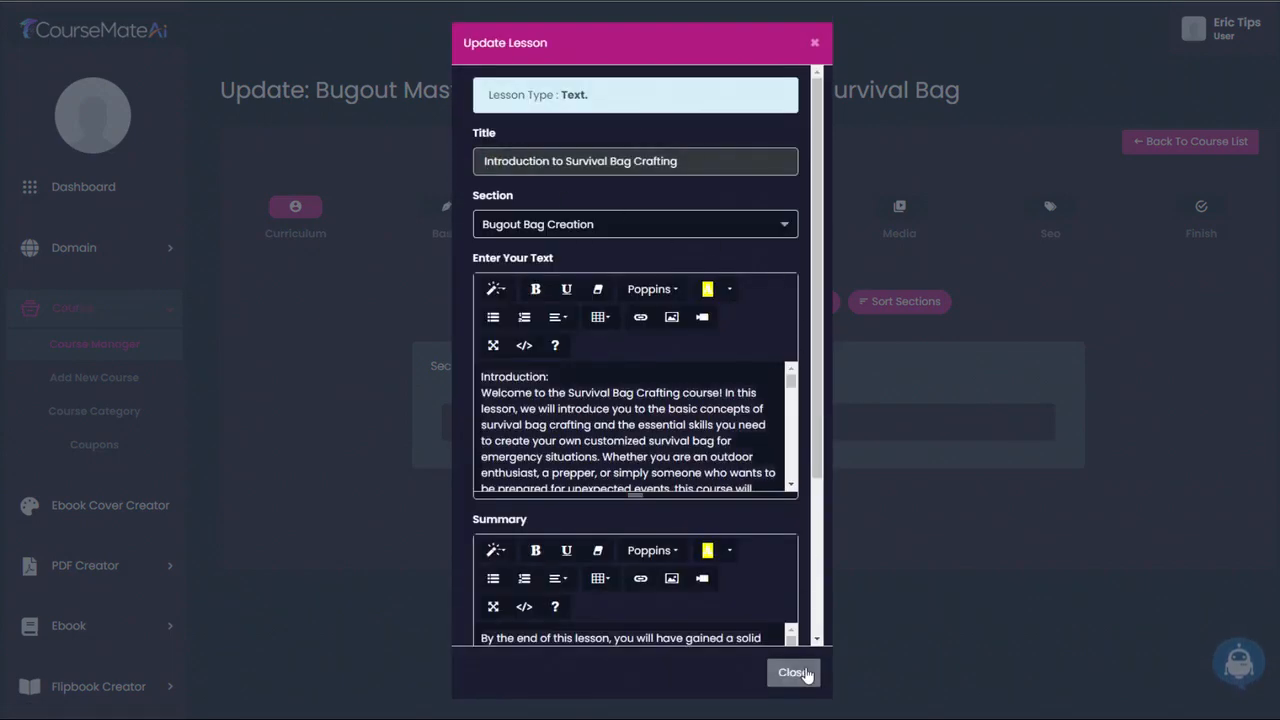
scroll(784, 641, "down", 3)
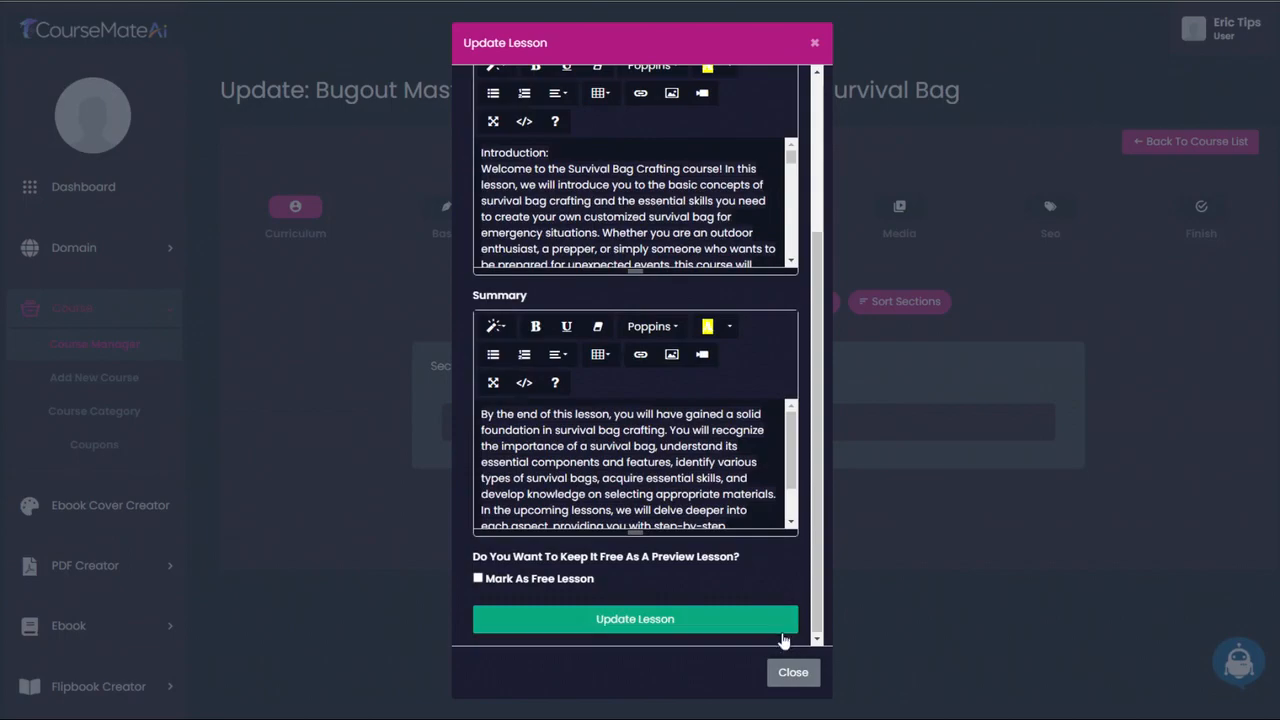
left_click(697, 615)
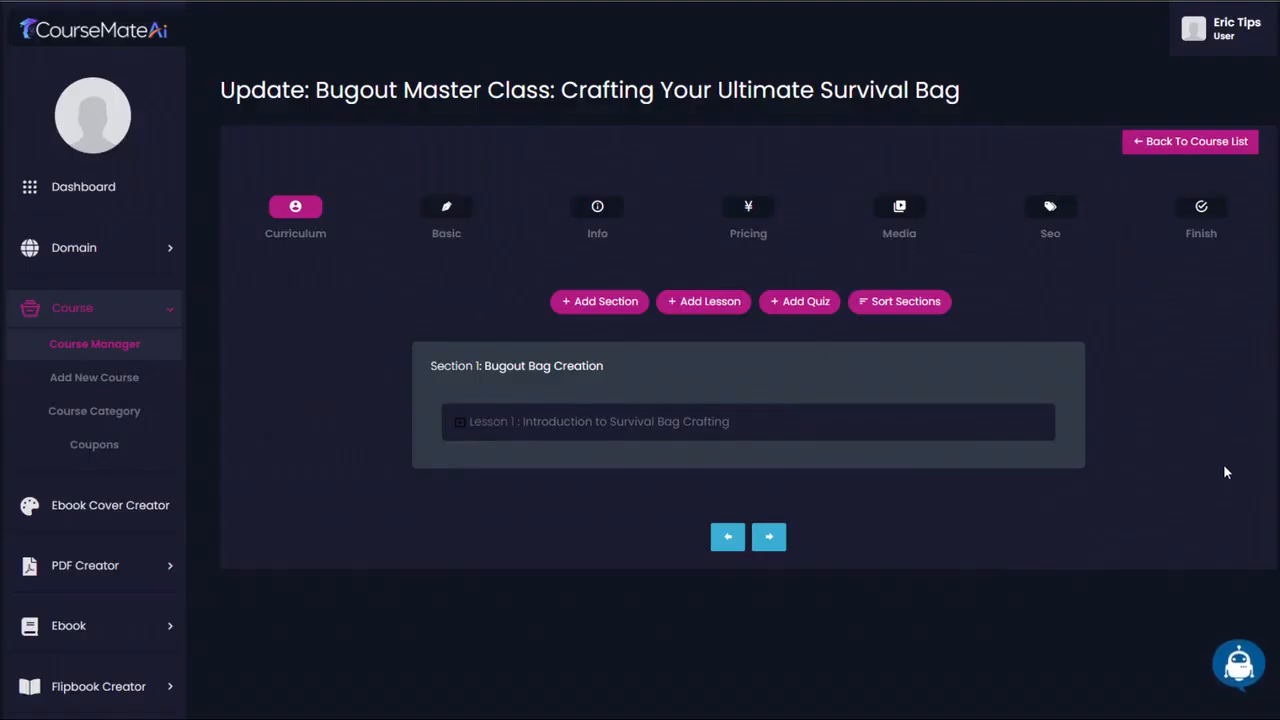
- Generate Course Lesson Text in English with Ai Writer for the lesson title "LESSON 2: Fundamentals of Survival Bag Selection"
left_click(1240, 666)
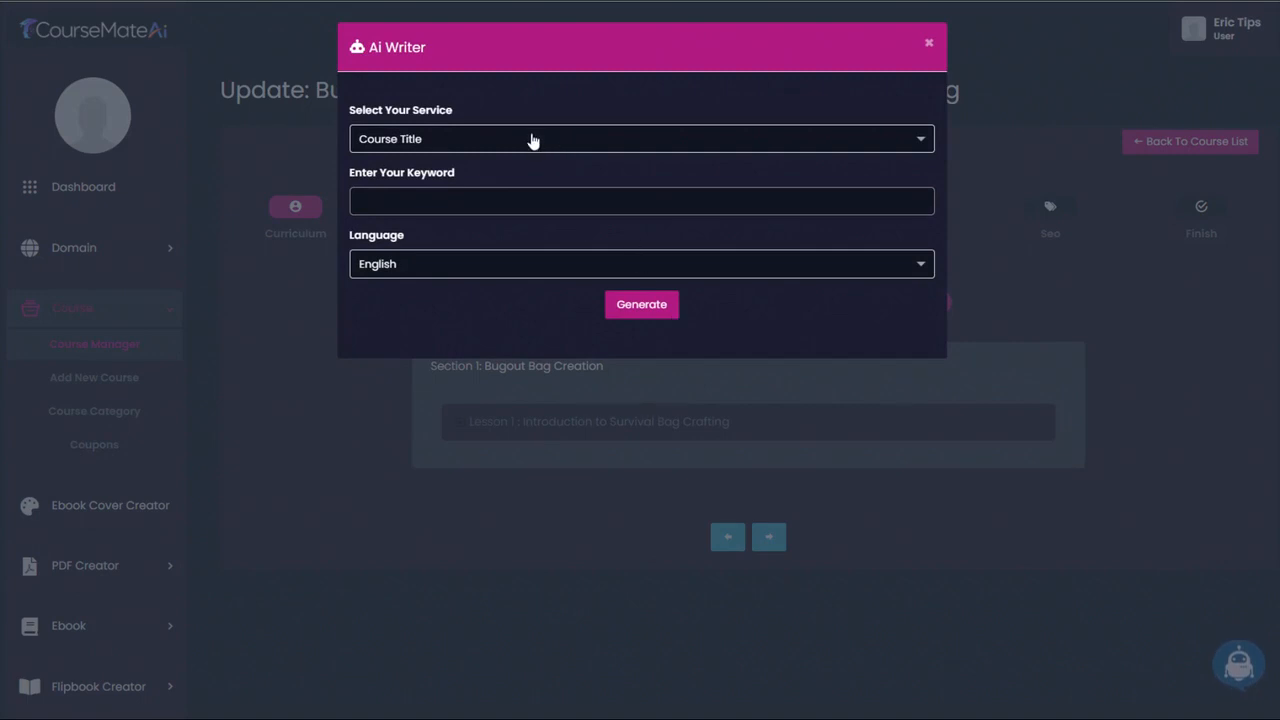
left_click(530, 139)
scroll(521, 262, "down", 1)
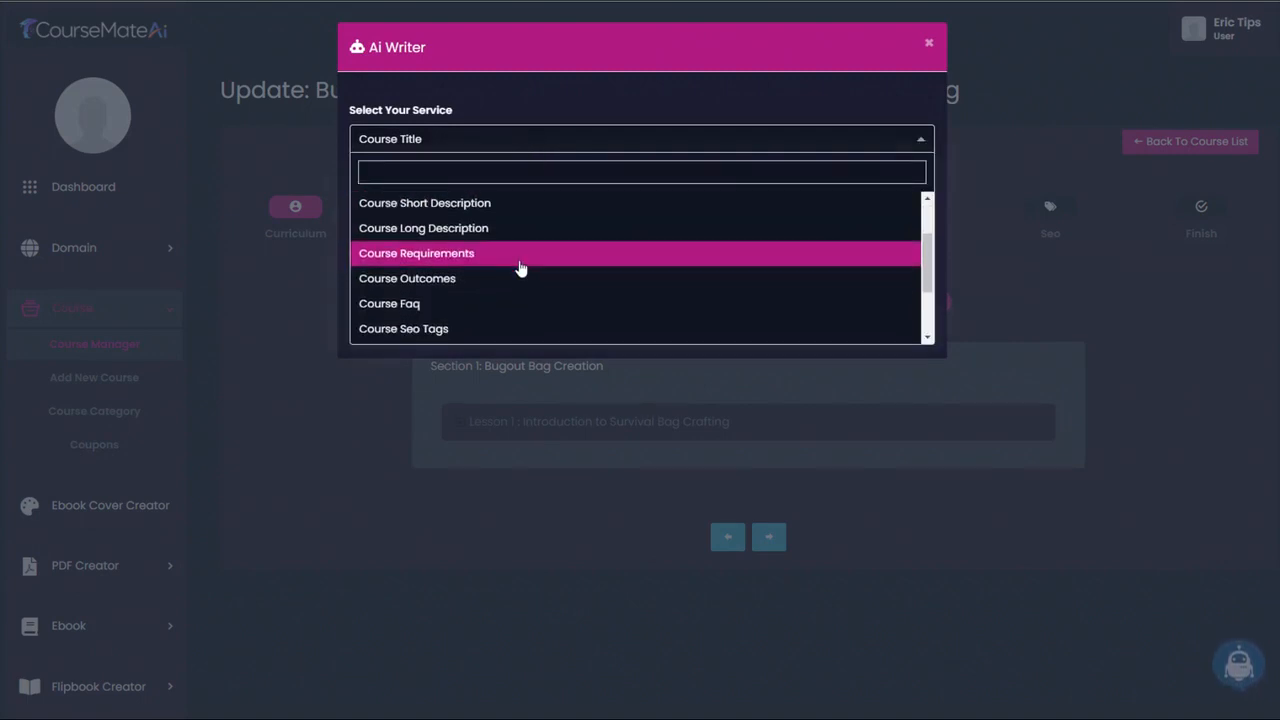
scroll(506, 284, "down", 1)
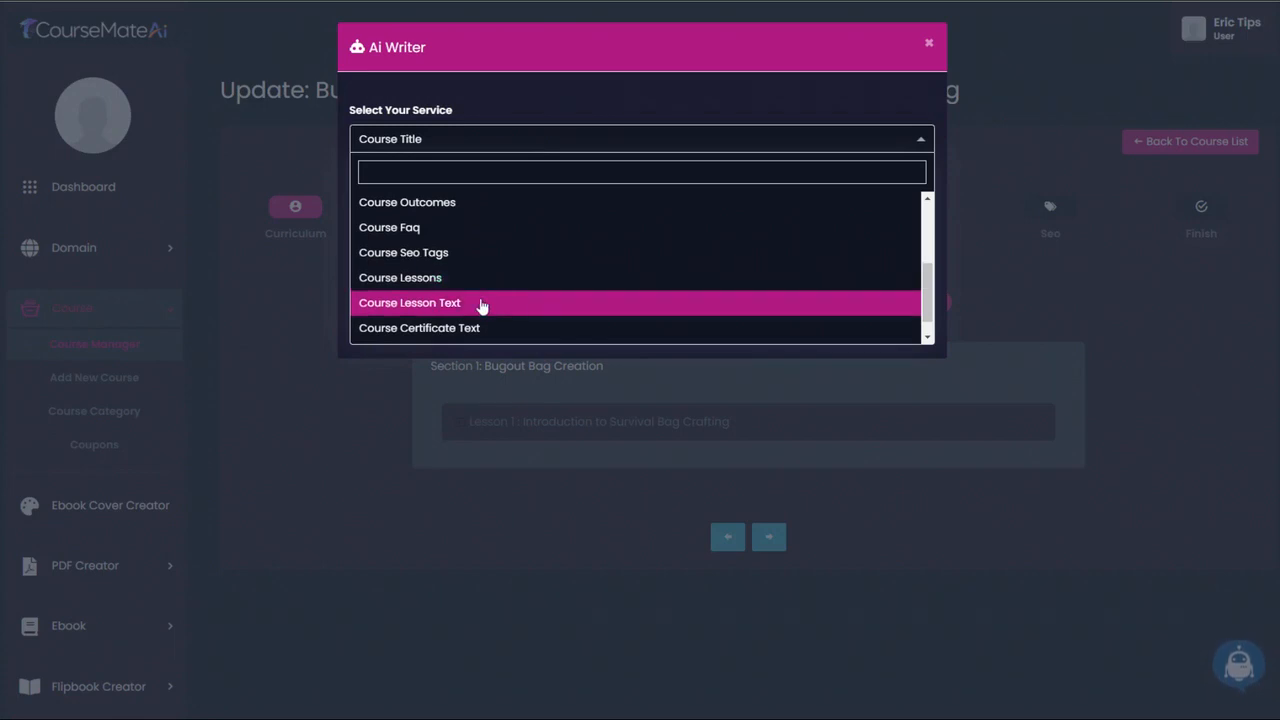
left_click(480, 302)
type("LESSON 2: Fundamentals of Survival Bag Selection")
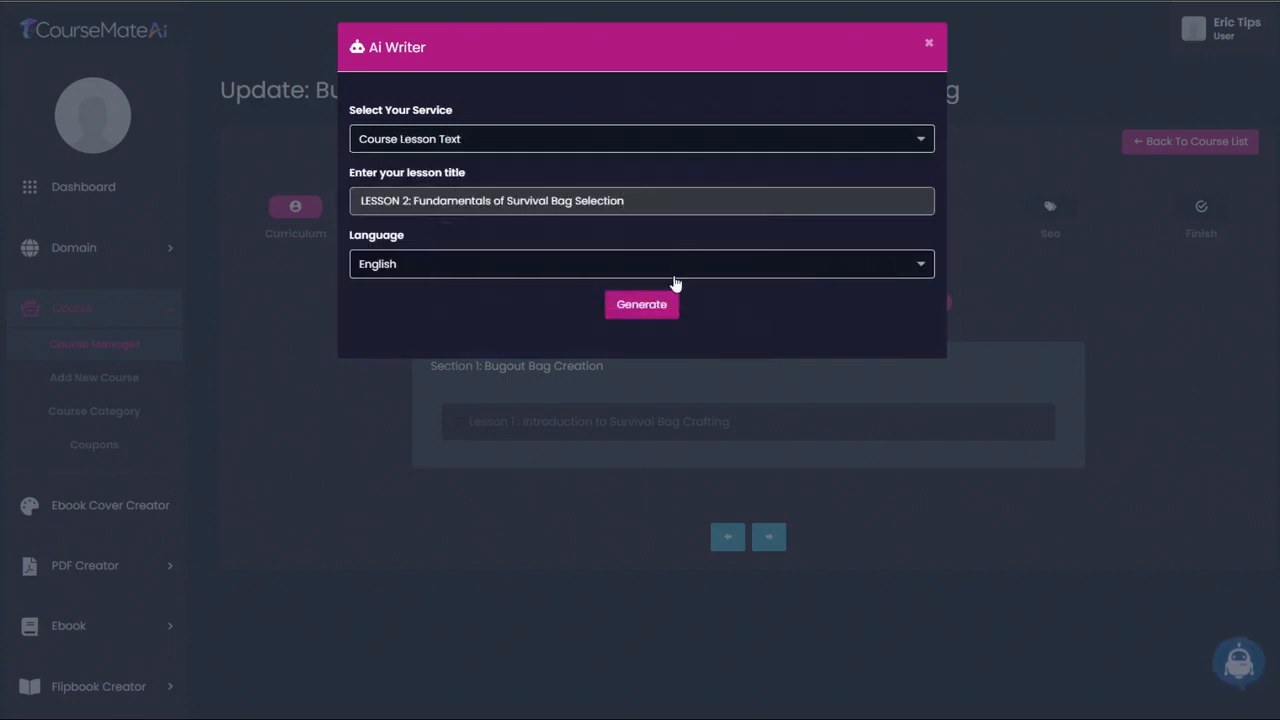
left_click(643, 314)
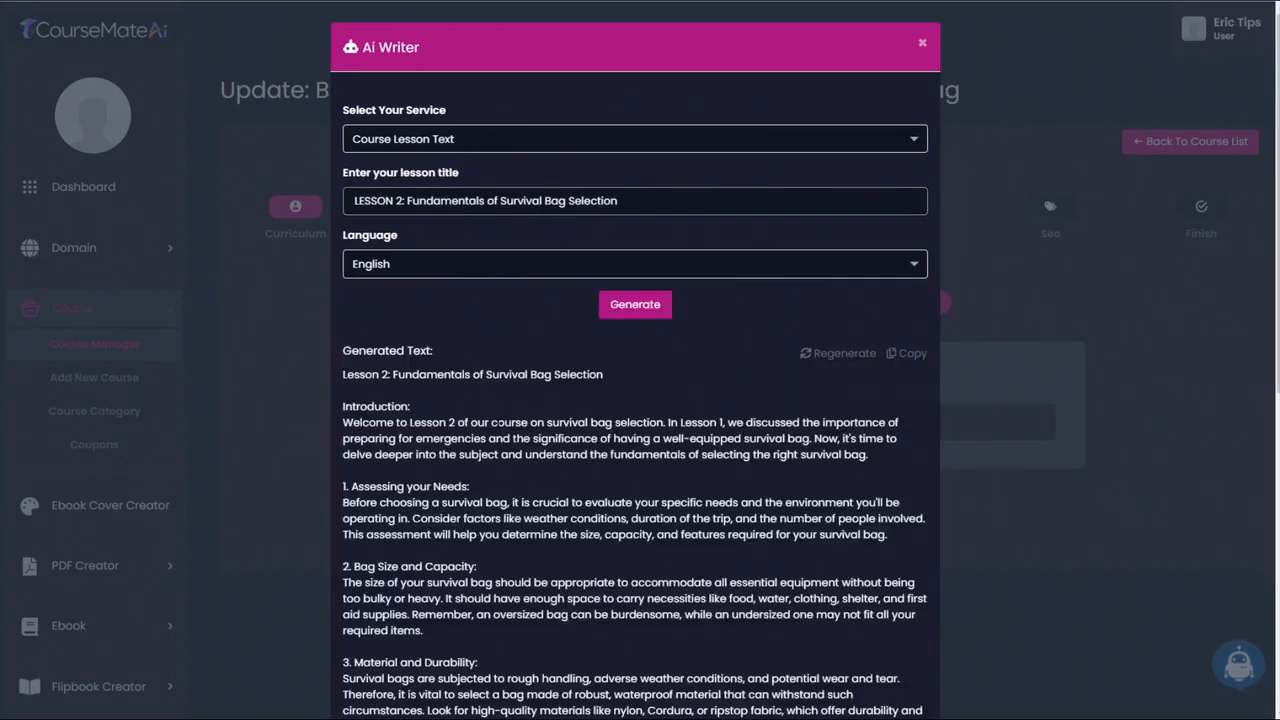
- Copy the generated Lesson 2 text from the introduction through the conclusion and close Ai Writer
scroll(488, 427, "down", 2)
left_click_drag(342, 253, 700, 588)
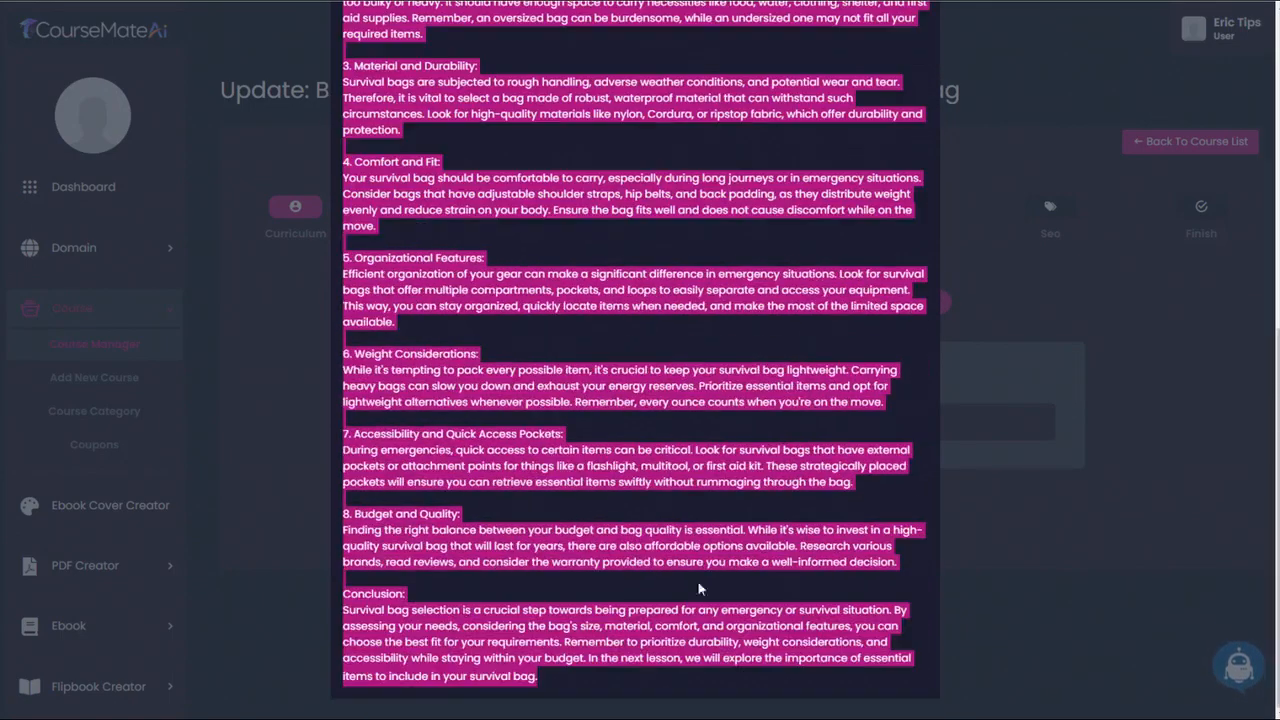
left_click(1033, 56)
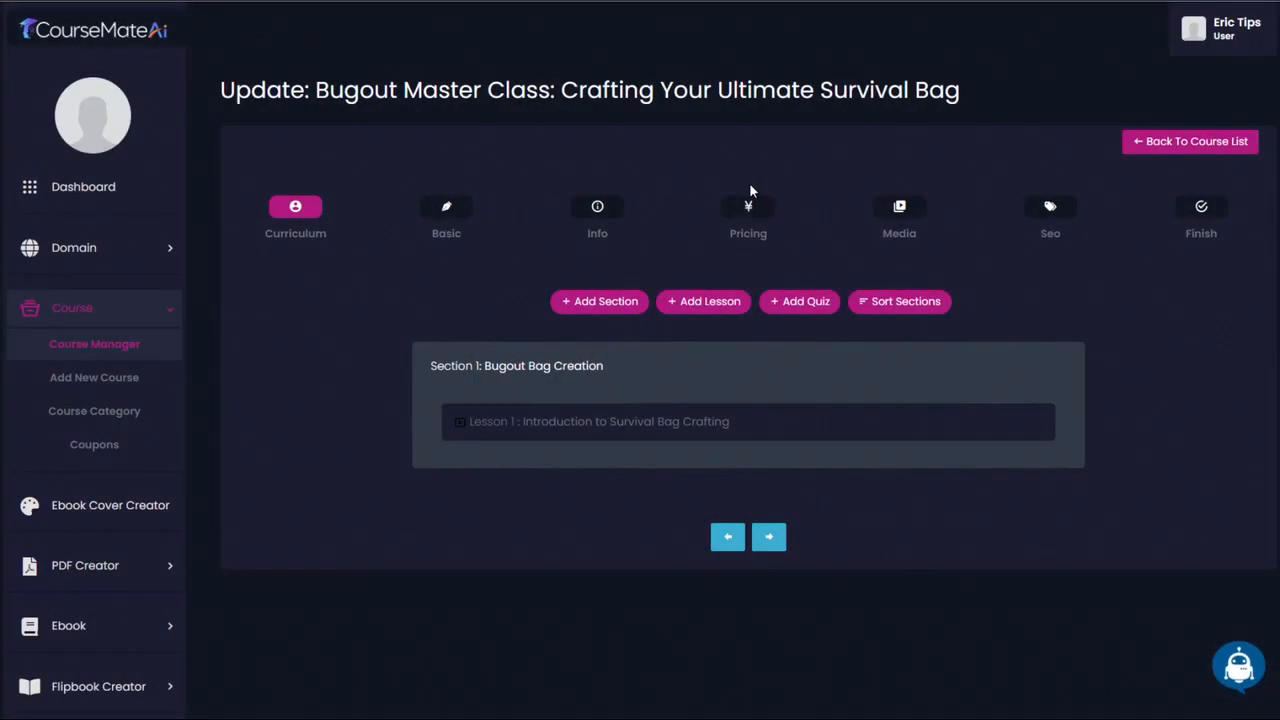
- Start another Text lesson in the Bugout Bag Creation section and paste the copied Lesson 2 text into it
left_click(707, 301)
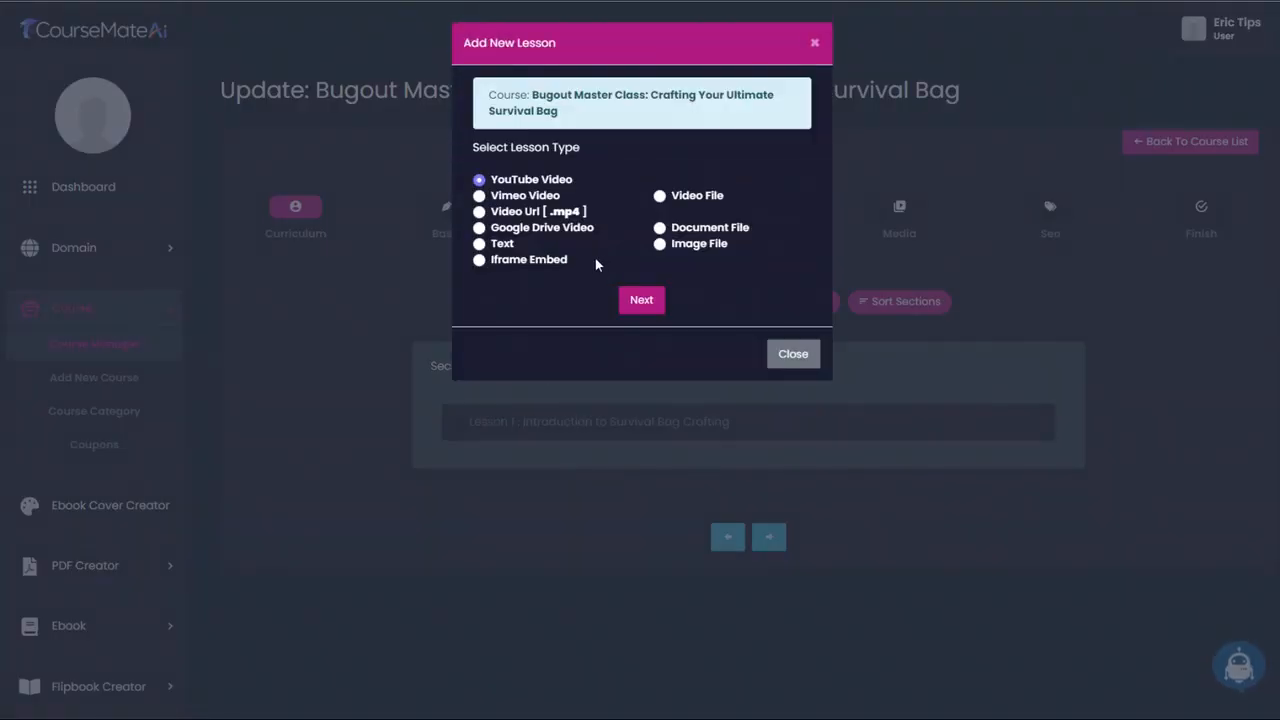
left_click(505, 246)
left_click(641, 299)
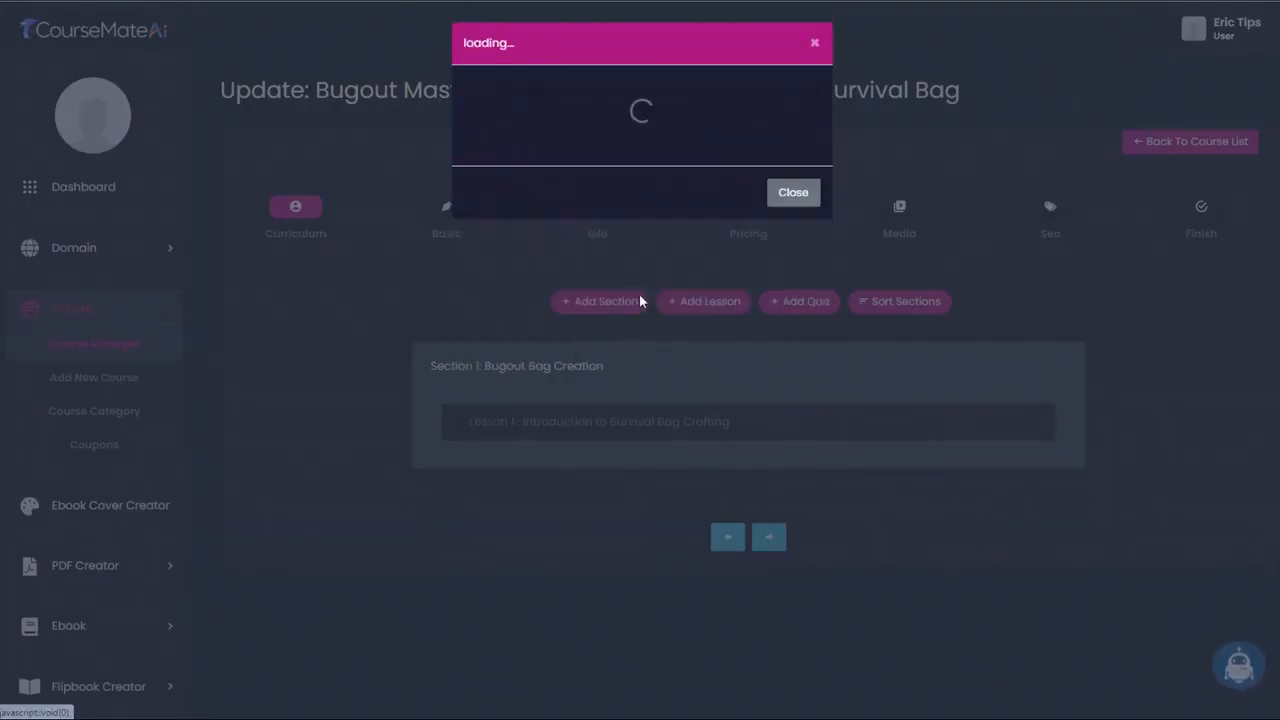
key("ctrl+v")
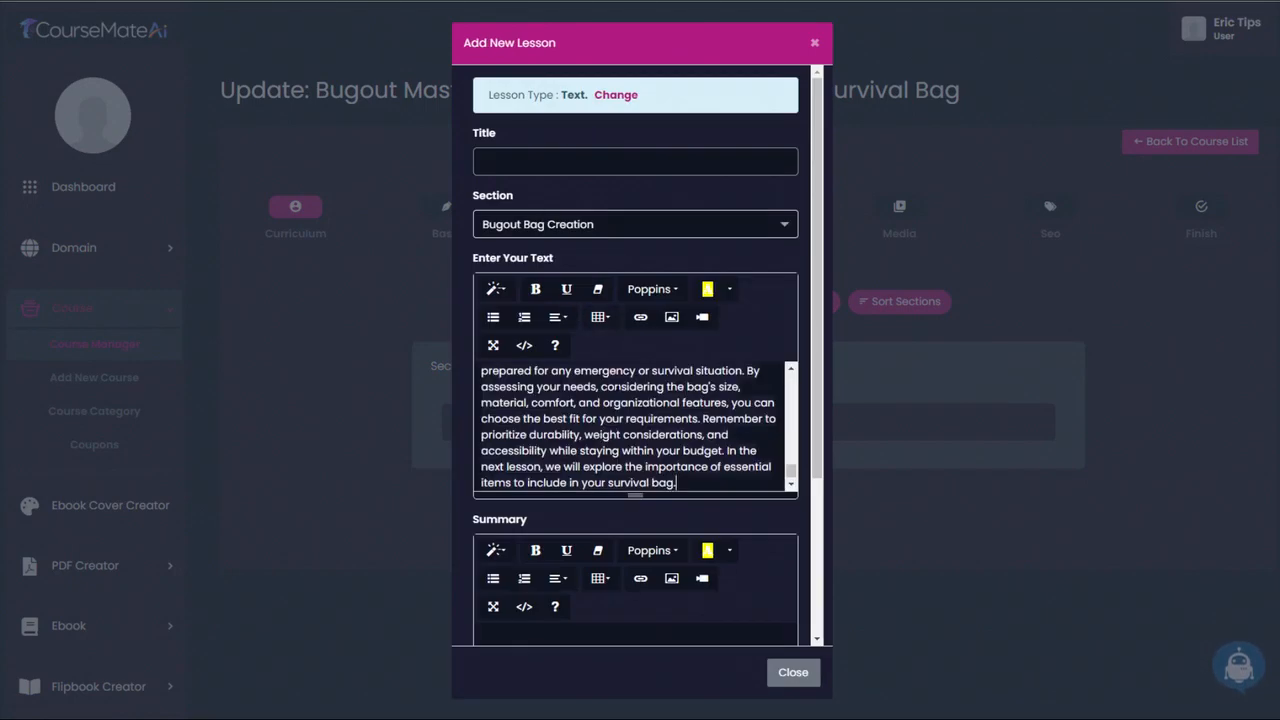
scroll(635, 425, "up", 10)
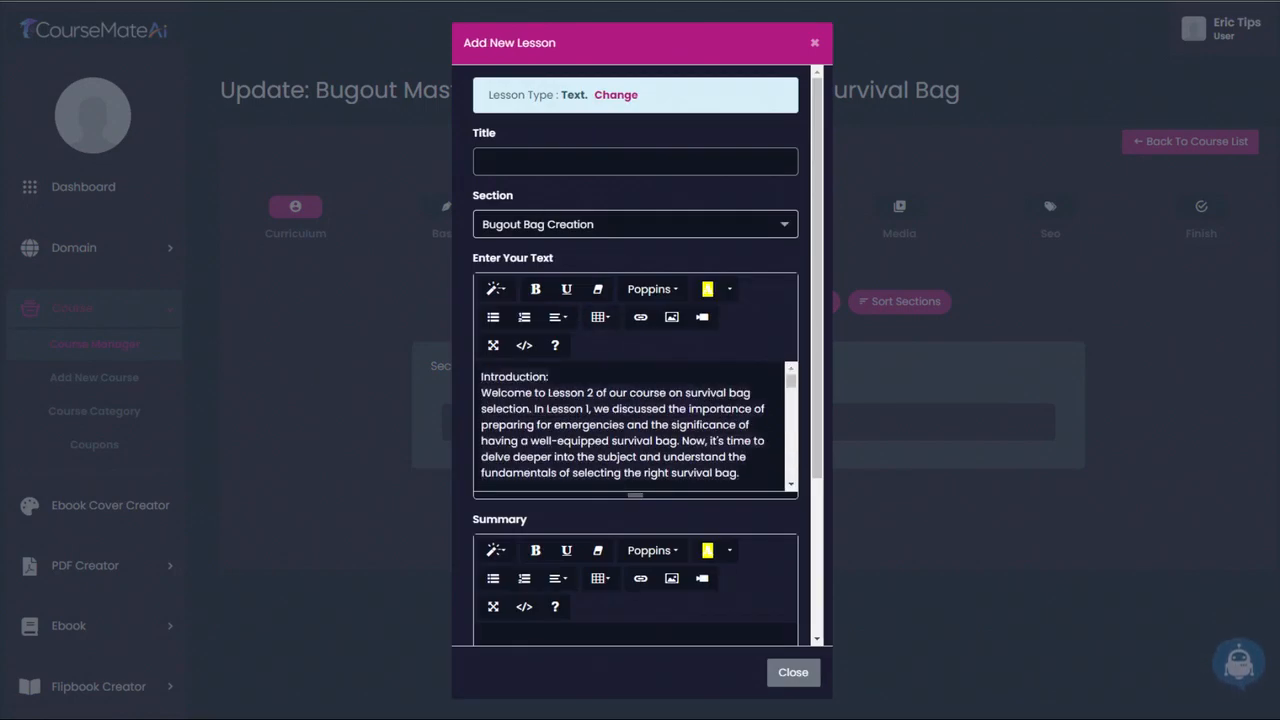
- Title the new lesson "Fundamentals of Survival Bag Selection", without the "LESSON 2:" prefix
left_click(635, 161)
type("LESSON 2: Fundamentals of Survival Bag Selection")
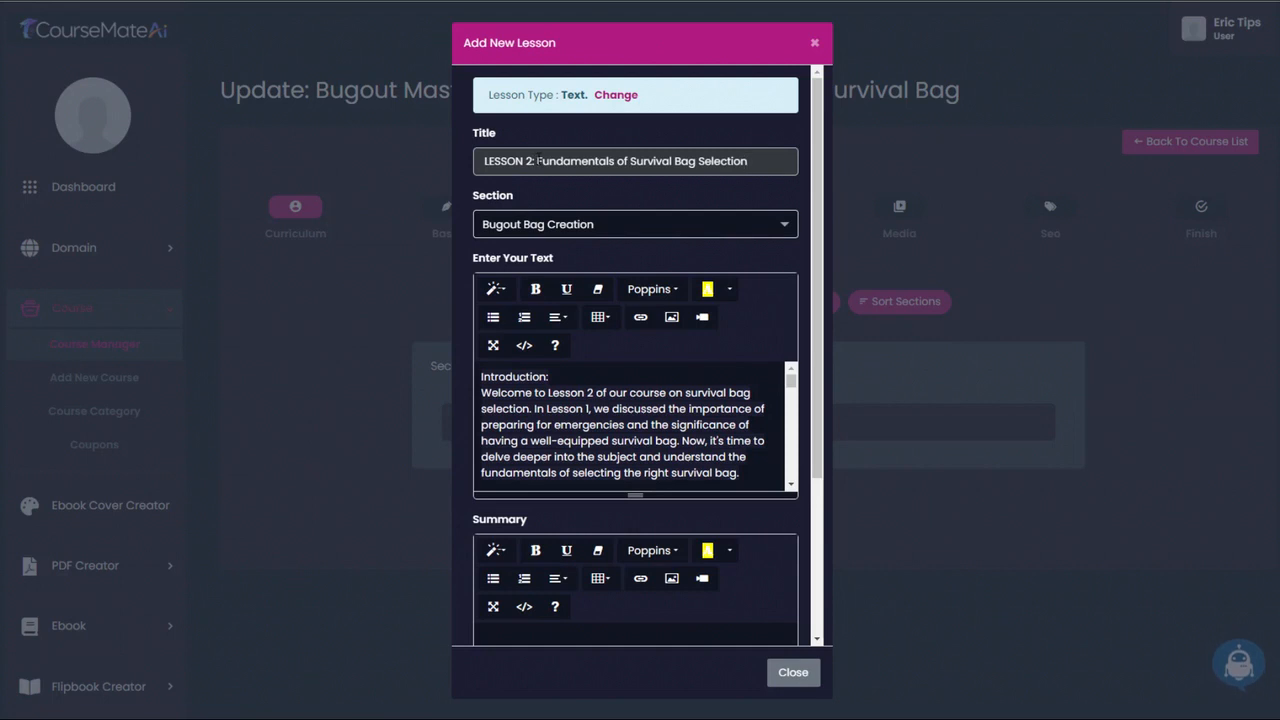
left_click_drag(537, 160, 417, 162)
key("BackSpace")
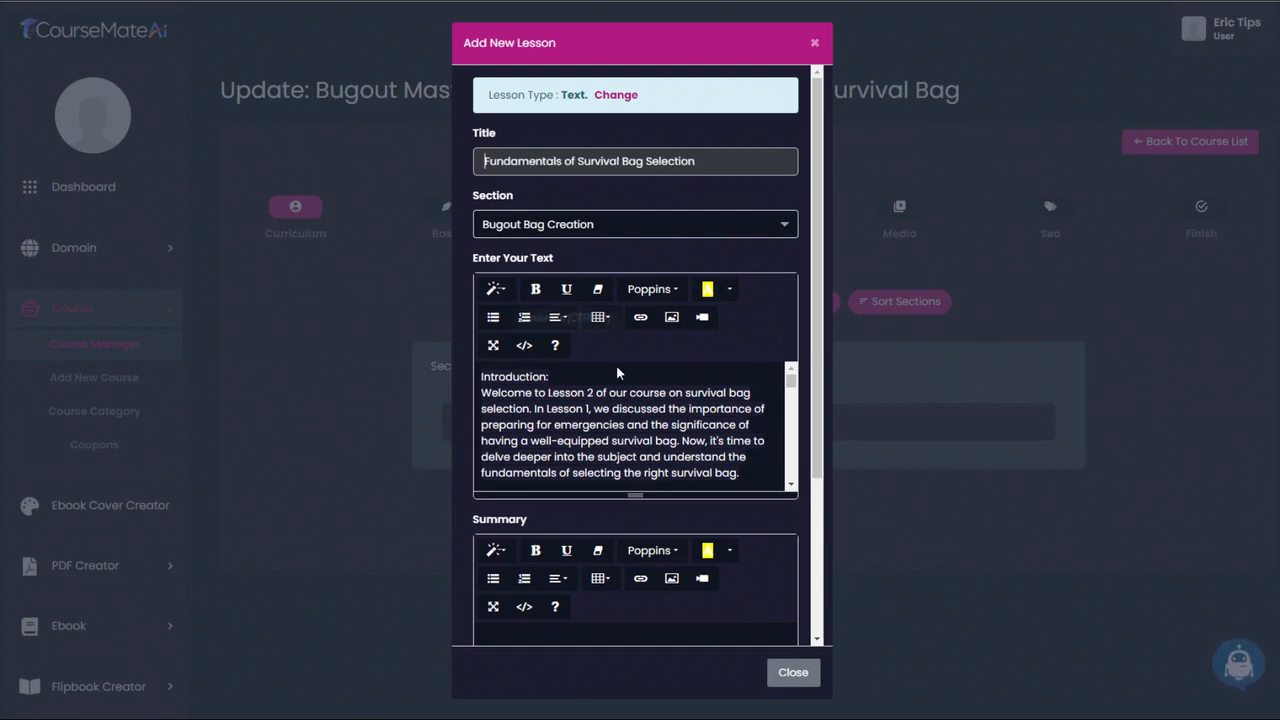
- Cut the closing paragraph out of the lesson text and delete its leftover "Conclusion:" heading
scroll(620, 420, "down", 3)
scroll(593, 557, "down", 1)
scroll(593, 557, "down", 5)
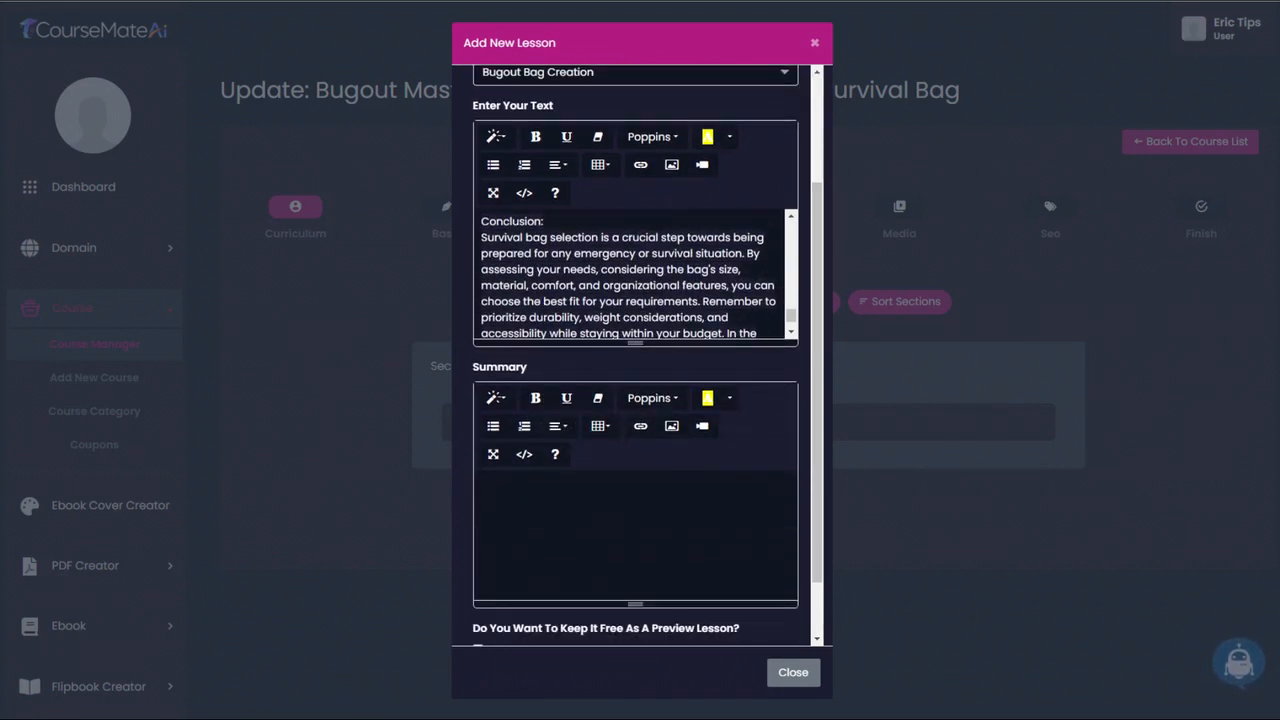
left_click_drag(481, 237, 690, 340)
key("ctrl+c")
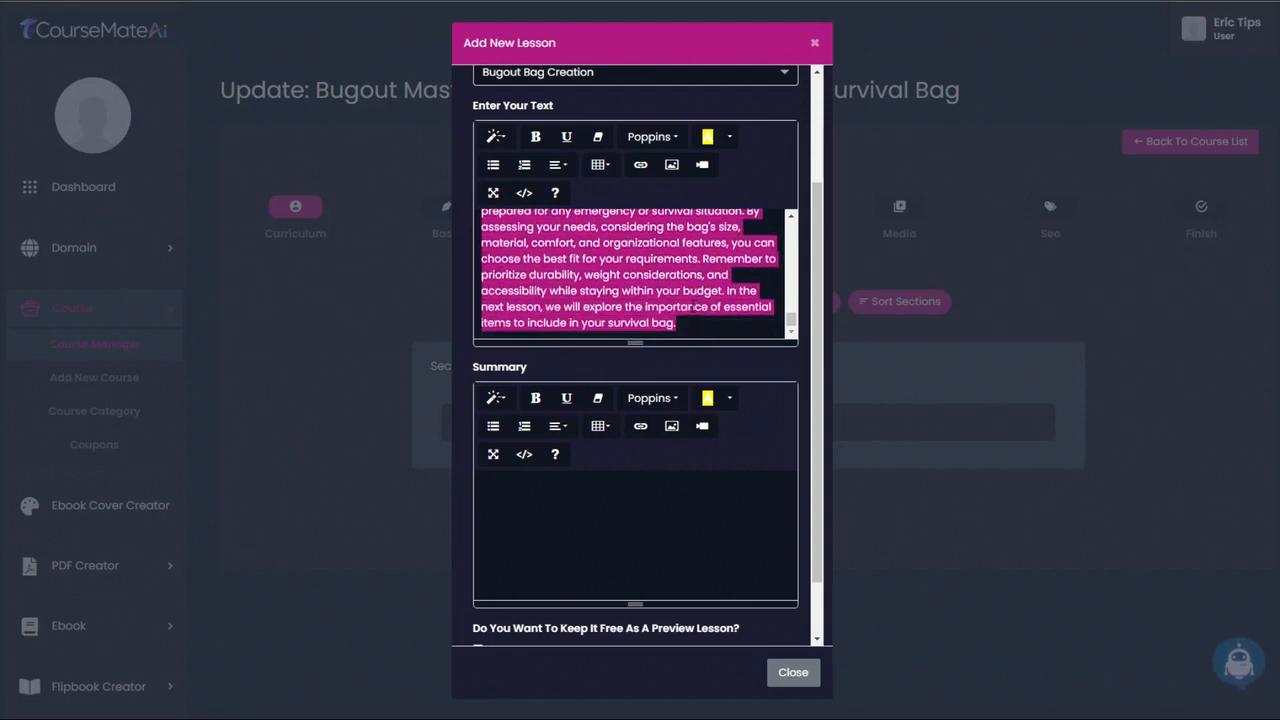
key("BackSpace")
key("shift+Up")
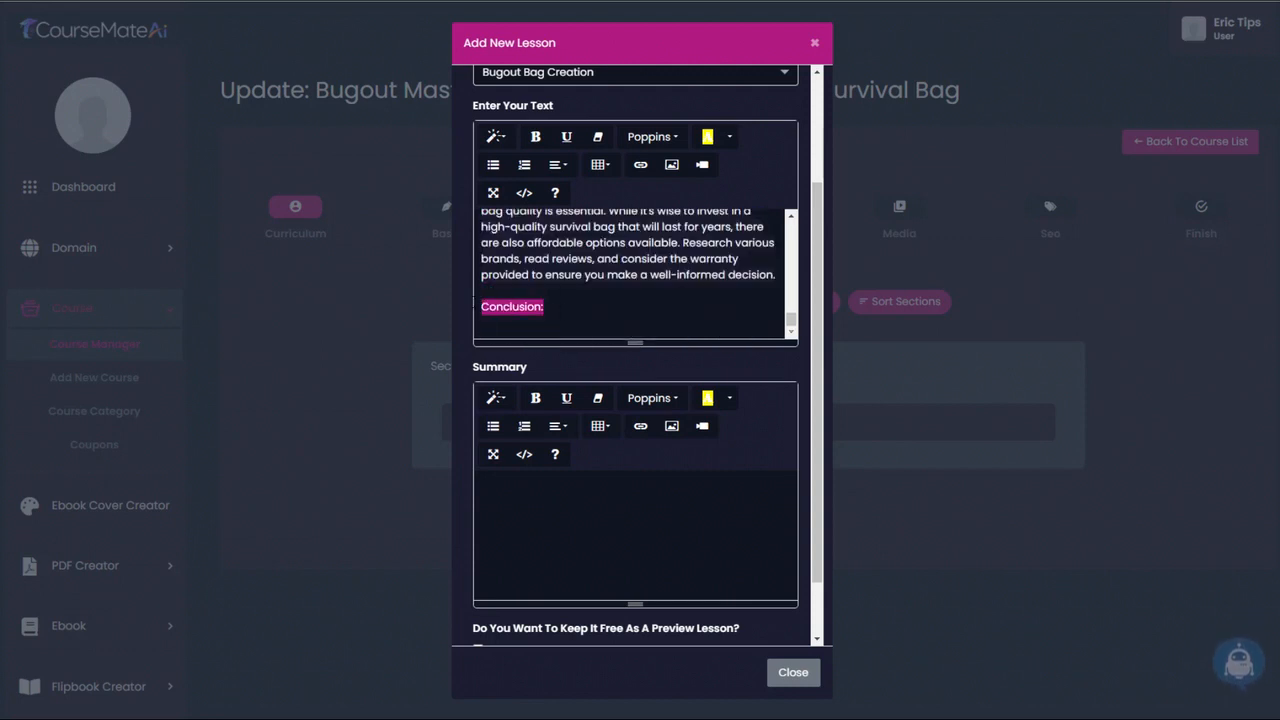
key("BackSpace")
key("BackSpace")
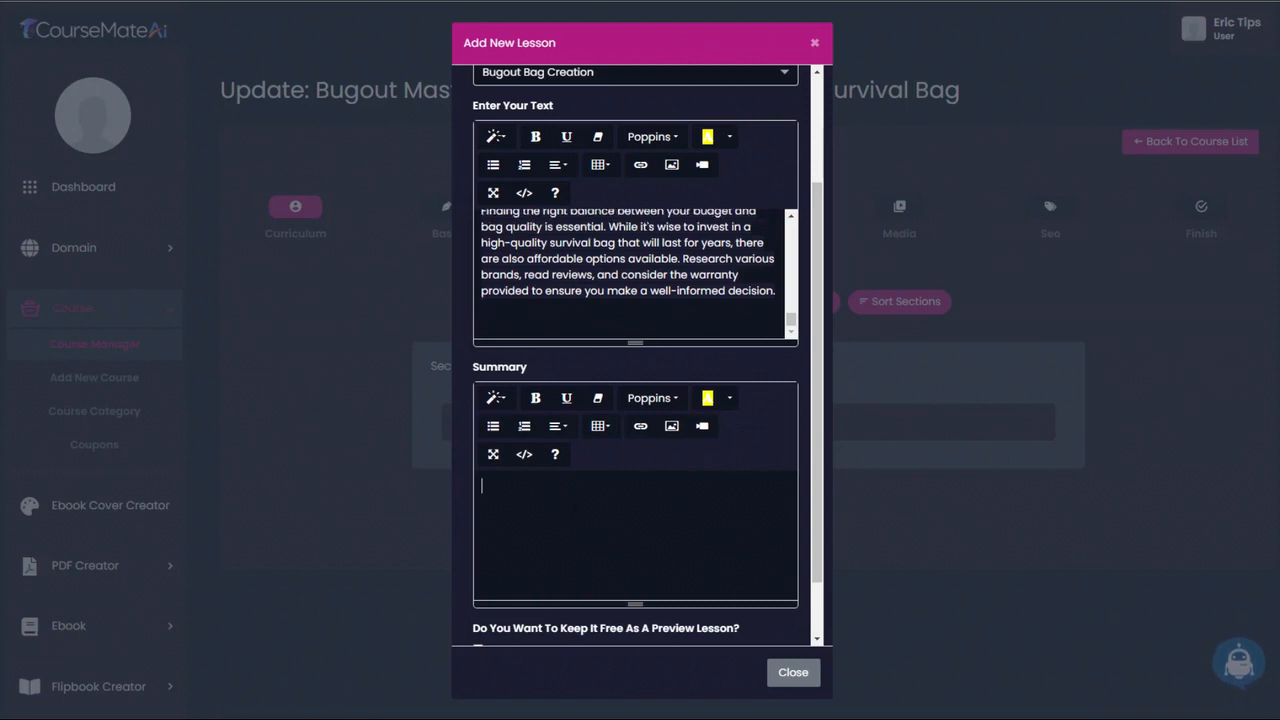
- Paste the cut conclusion paragraph into the lesson's Summary and add the lesson to the course
key("ctrl+v")
scroll(620, 600, "down", 2)
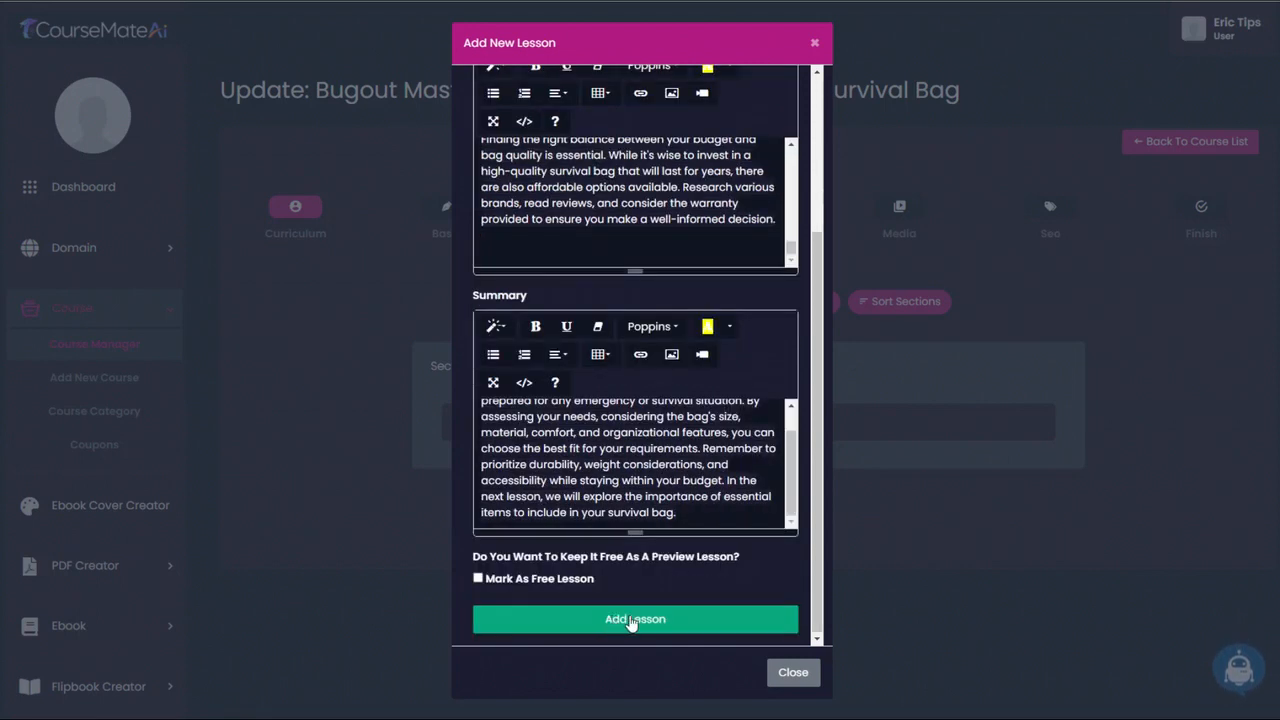
left_click(629, 615)
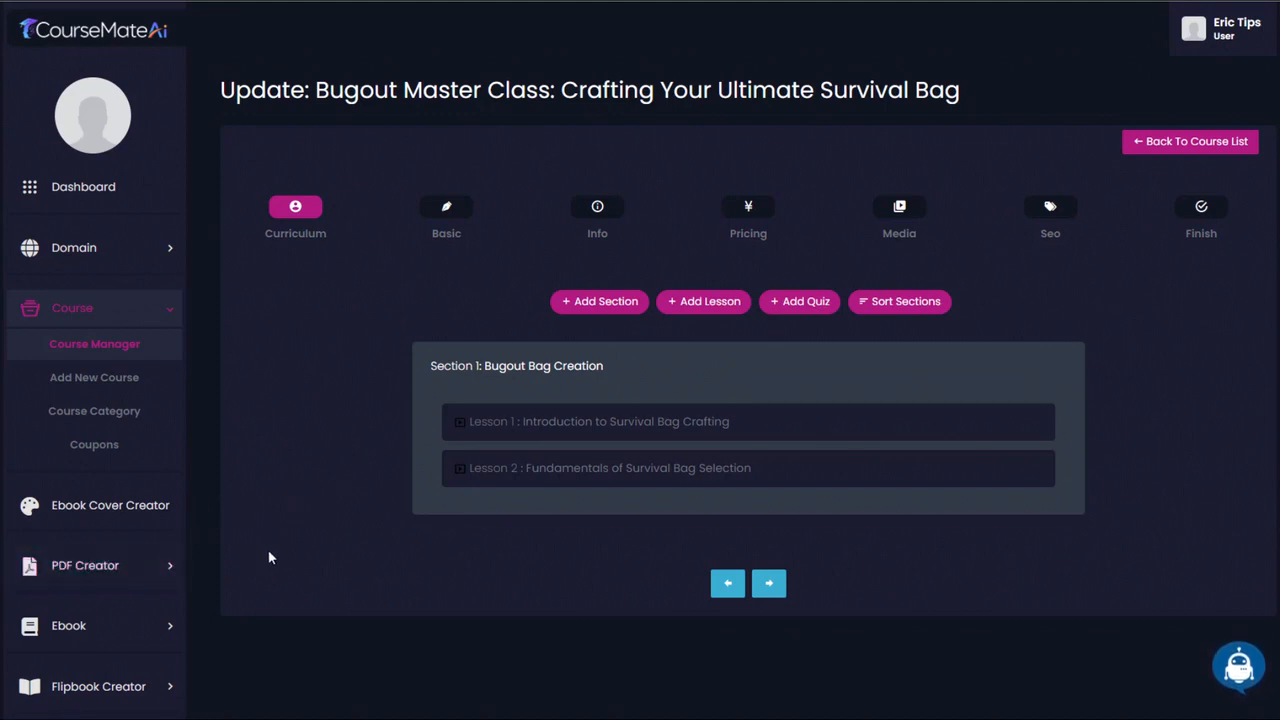
- Start a new PDF in PDF Creator titled "LESSON 3: Assessing Personal Needs and Choosing Essential Supplies"
left_click(163, 569)
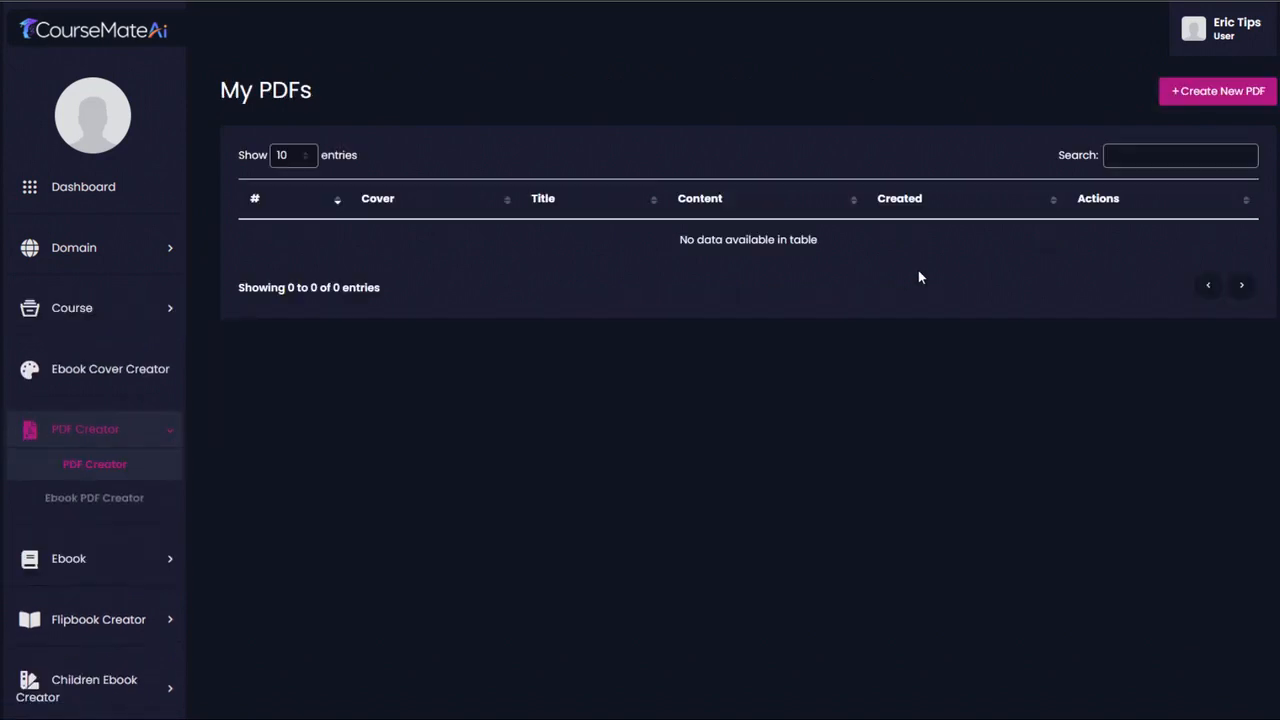
left_click(1184, 97)
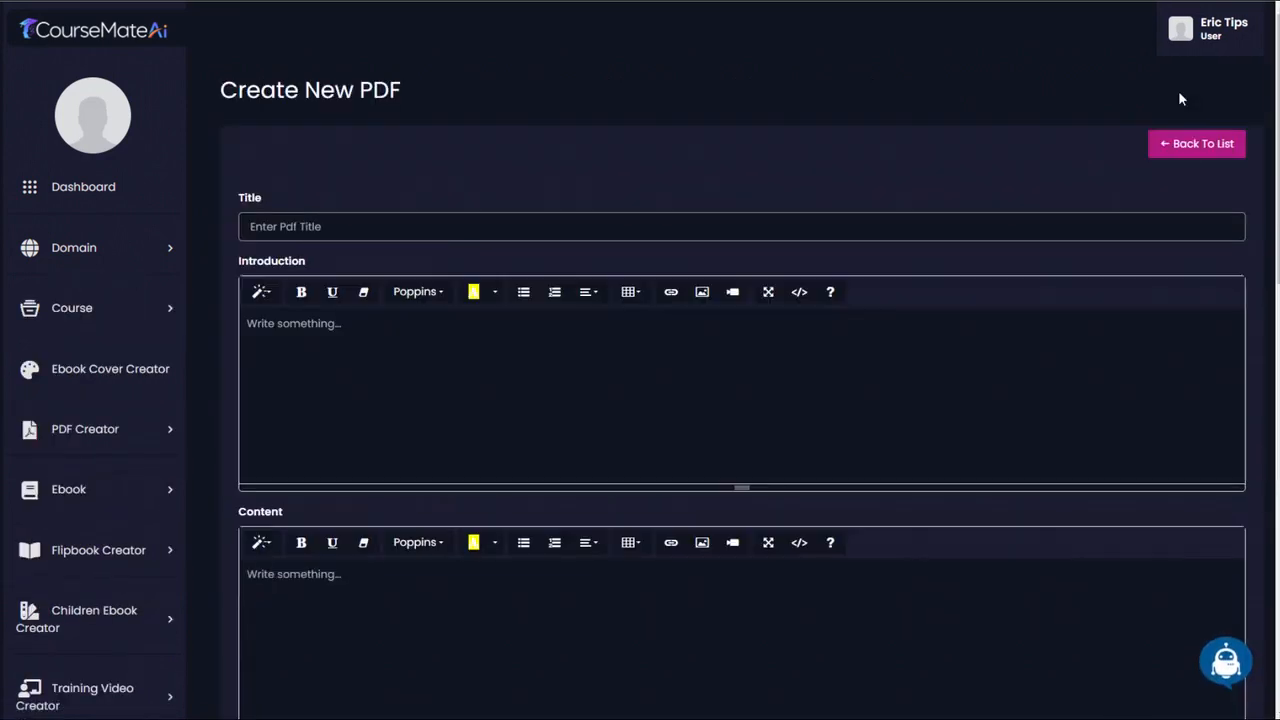
left_click(300, 226)
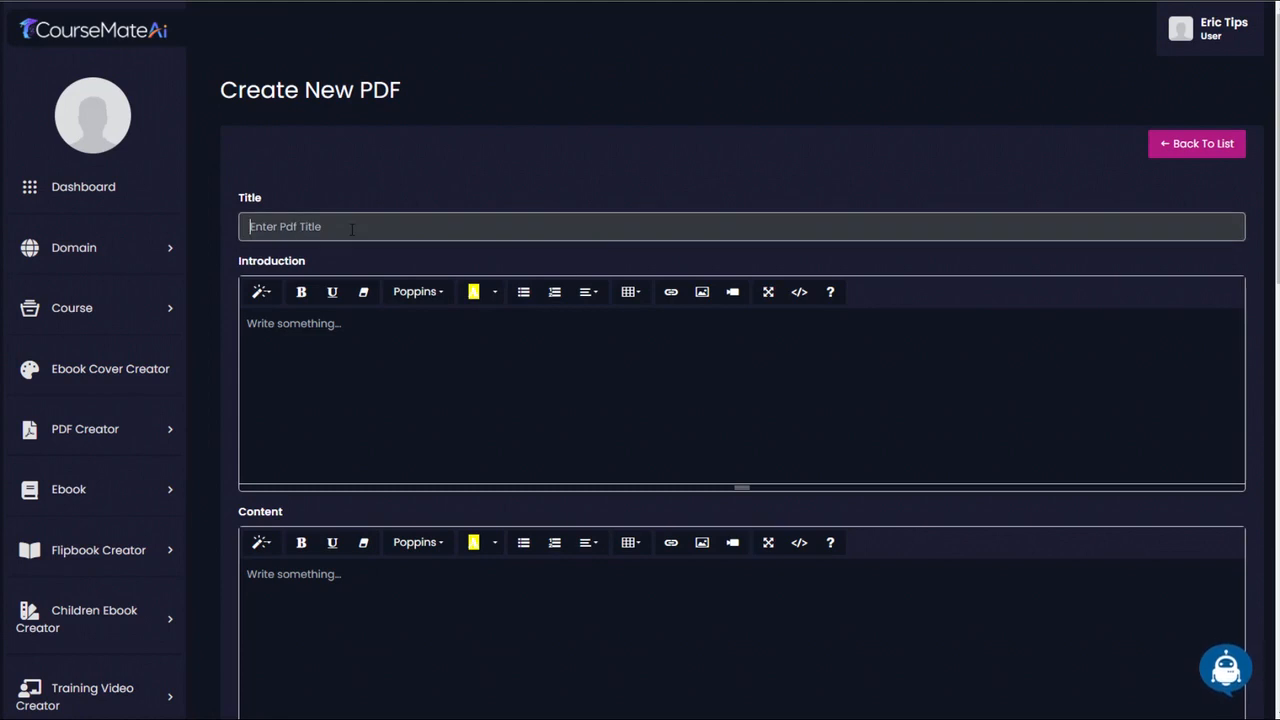
type("LESSON 3: Assessing Personal Needs and Choosing Essential Supplies")
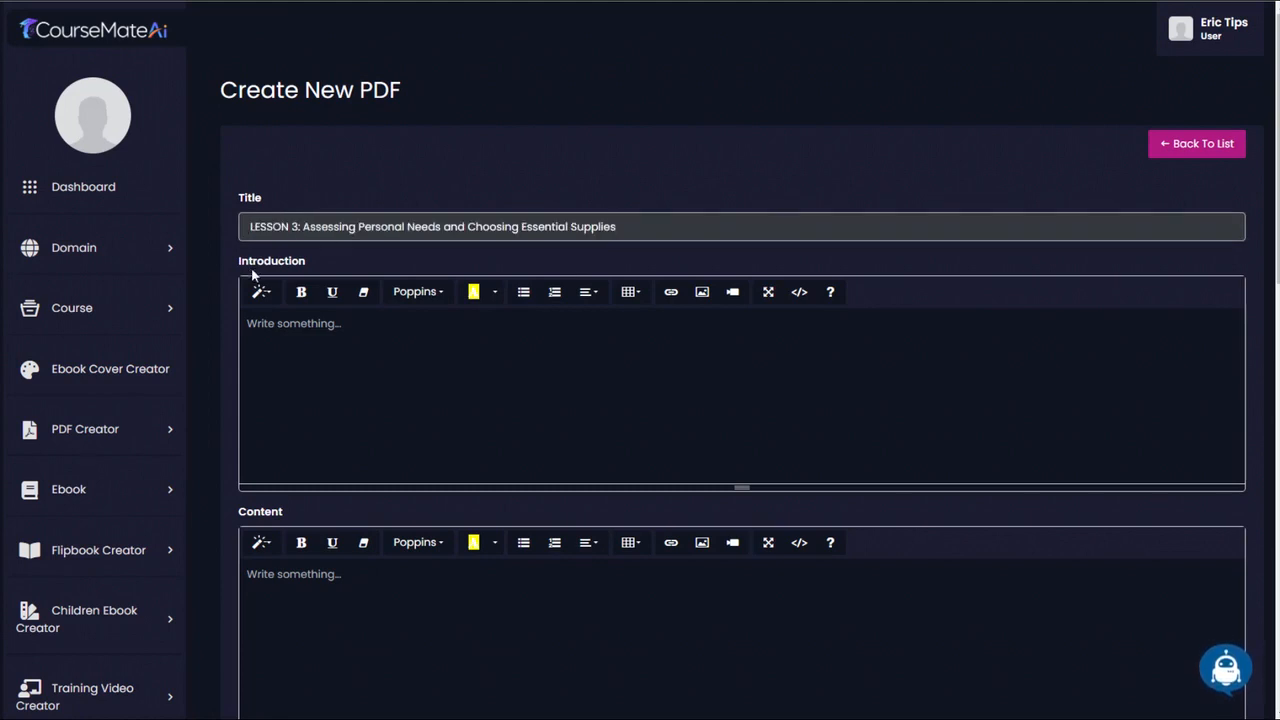
scroll(740, 400, "down", 1)
scroll(740, 400, "down", 2)
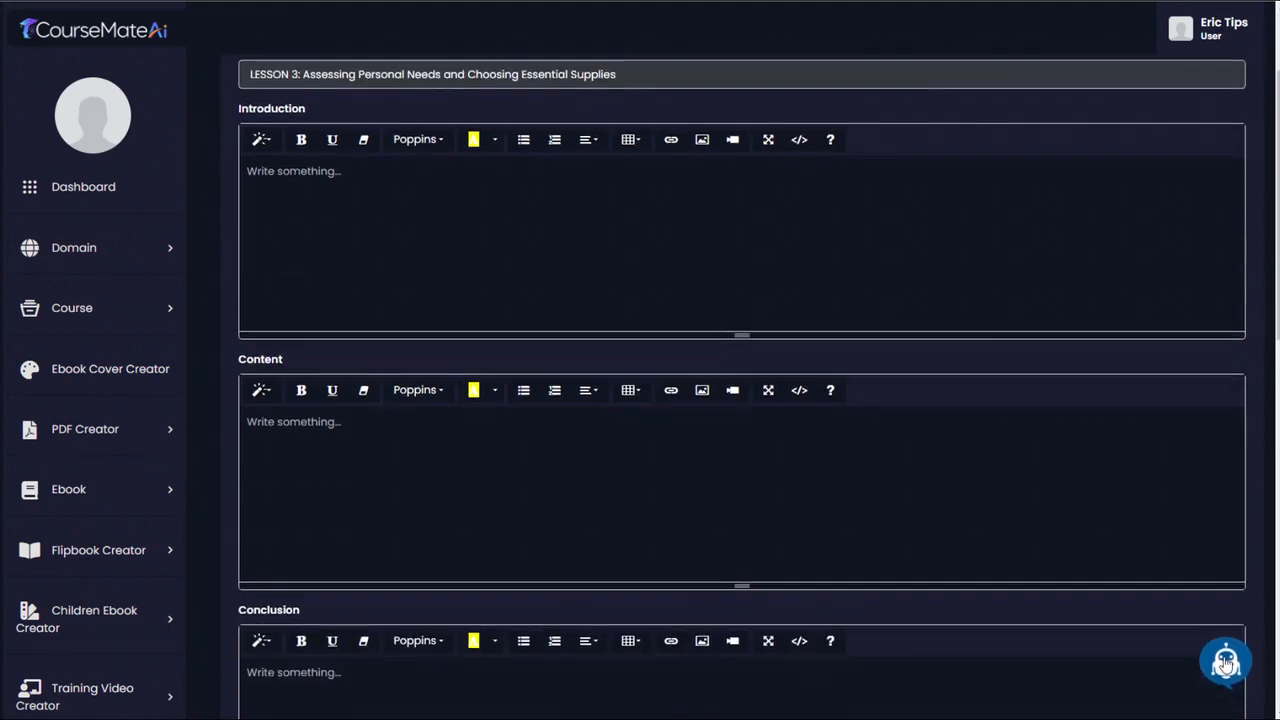
- Generate an English Introduction with Ai Writer for "LESSON 3: Assessing Personal Needs and Choosing Essential Supplies for your bugout bag"
left_click(1228, 662)
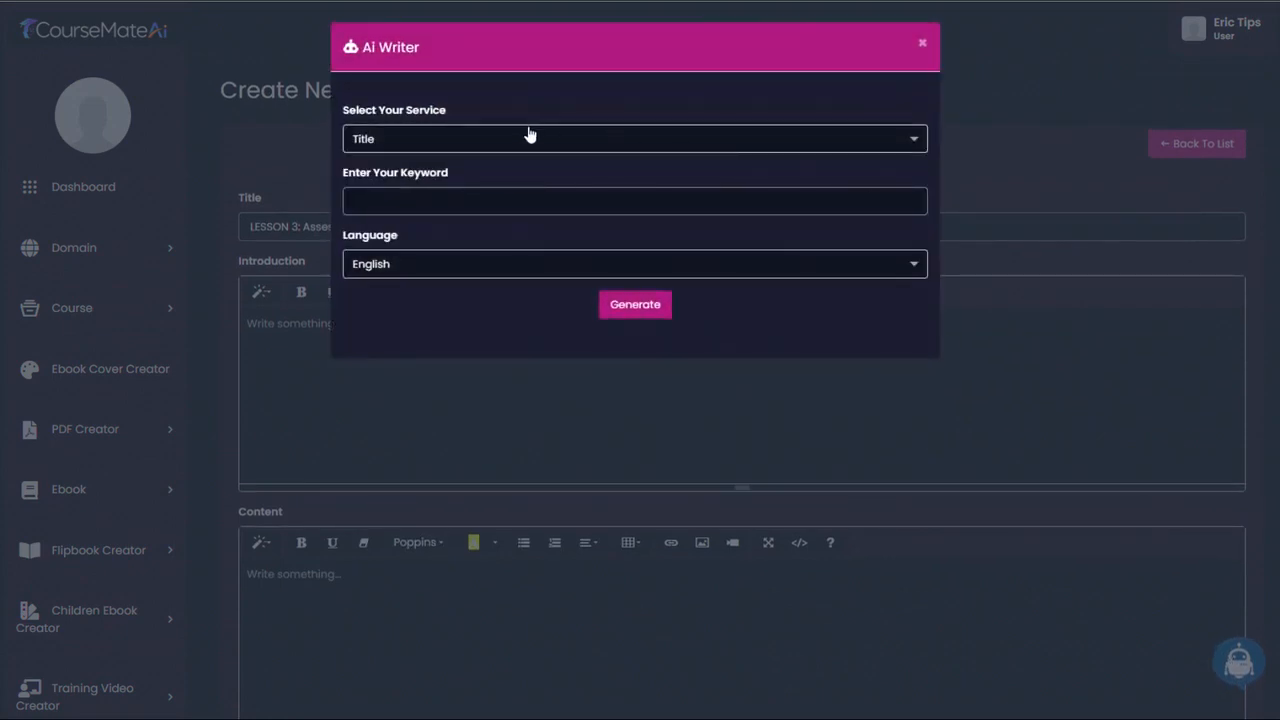
left_click(485, 138)
left_click(446, 278)
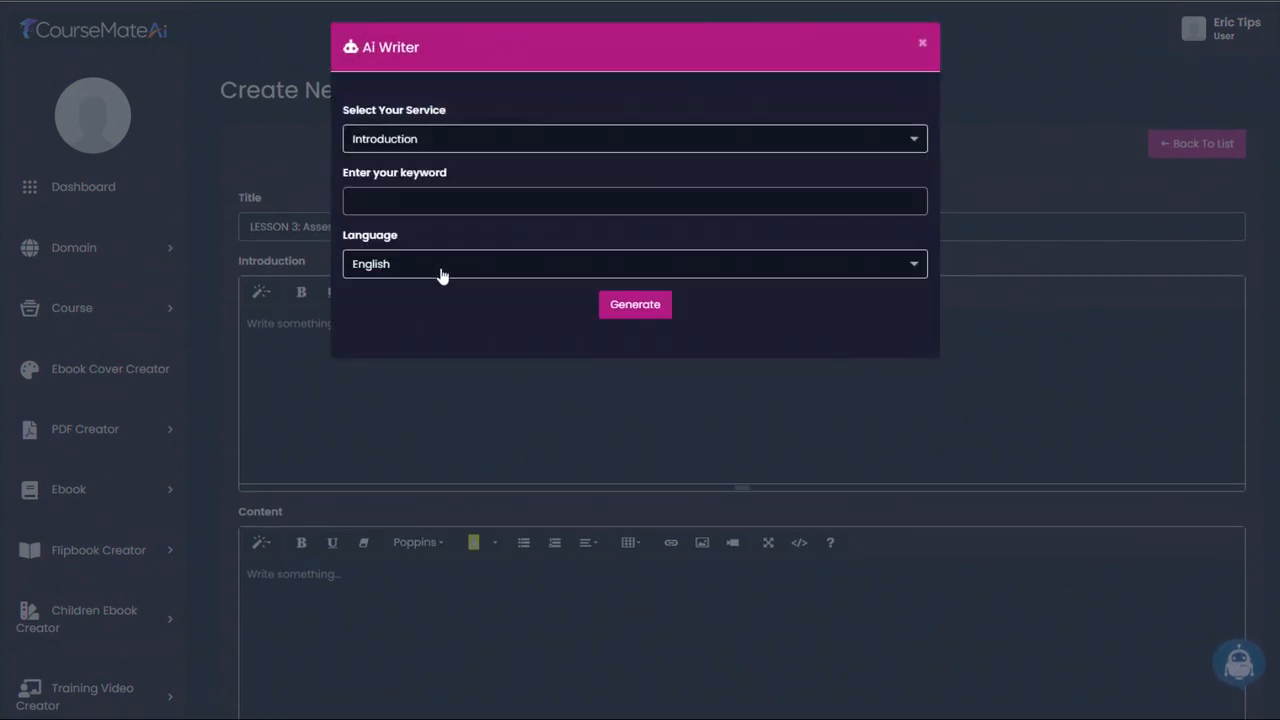
left_click(395, 201)
type("LESSON 3: Assessing Personal Needs and Choosing Essential Supplies")
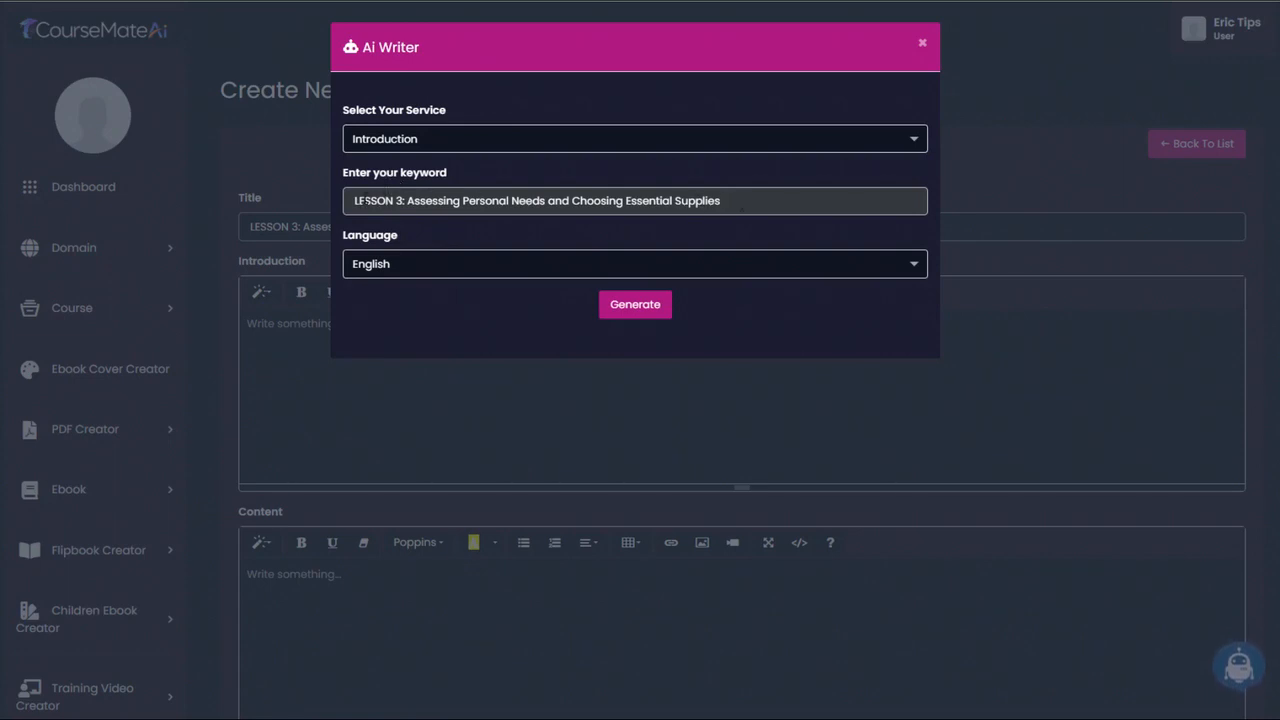
left_click_drag(365, 199, 647, 197)
left_click(765, 202)
type("for your bugout bag")
left_click(636, 307)
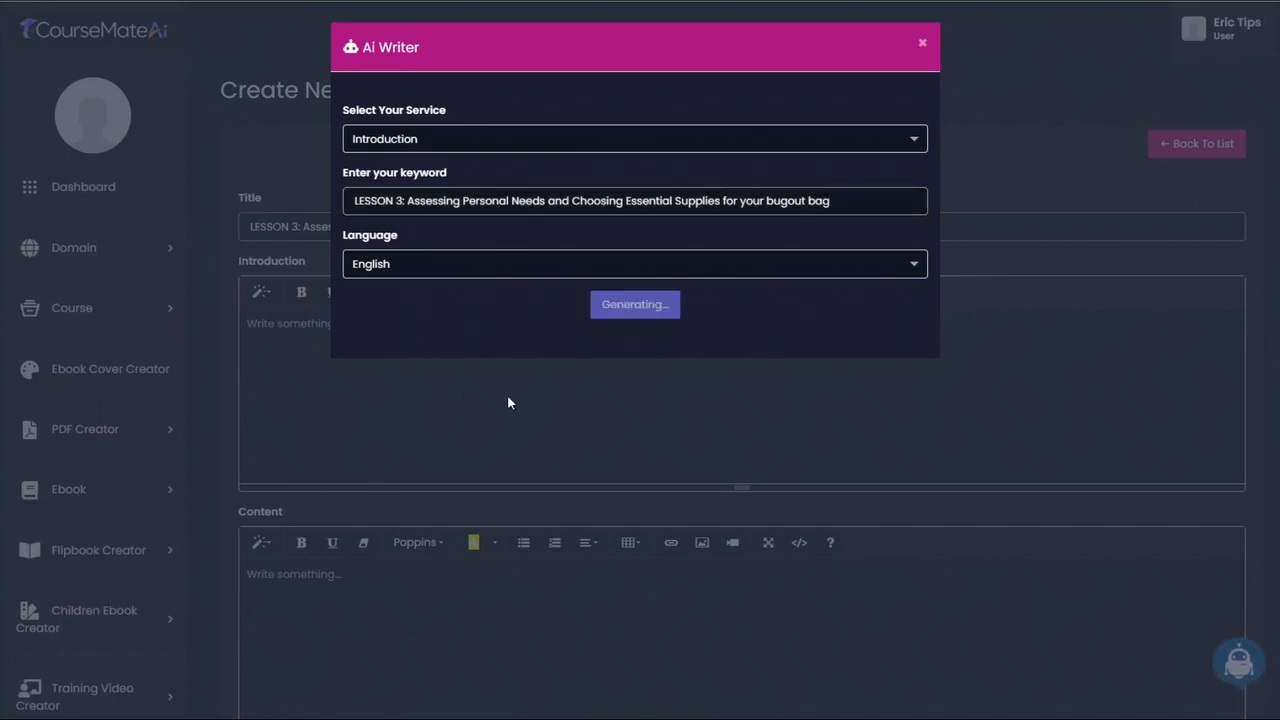
- Copy the generated introduction without its heading and paste it into the PDF's Introduction field
scroll(507, 394, "down", 3)
left_click_drag(337, 177, 864, 666)
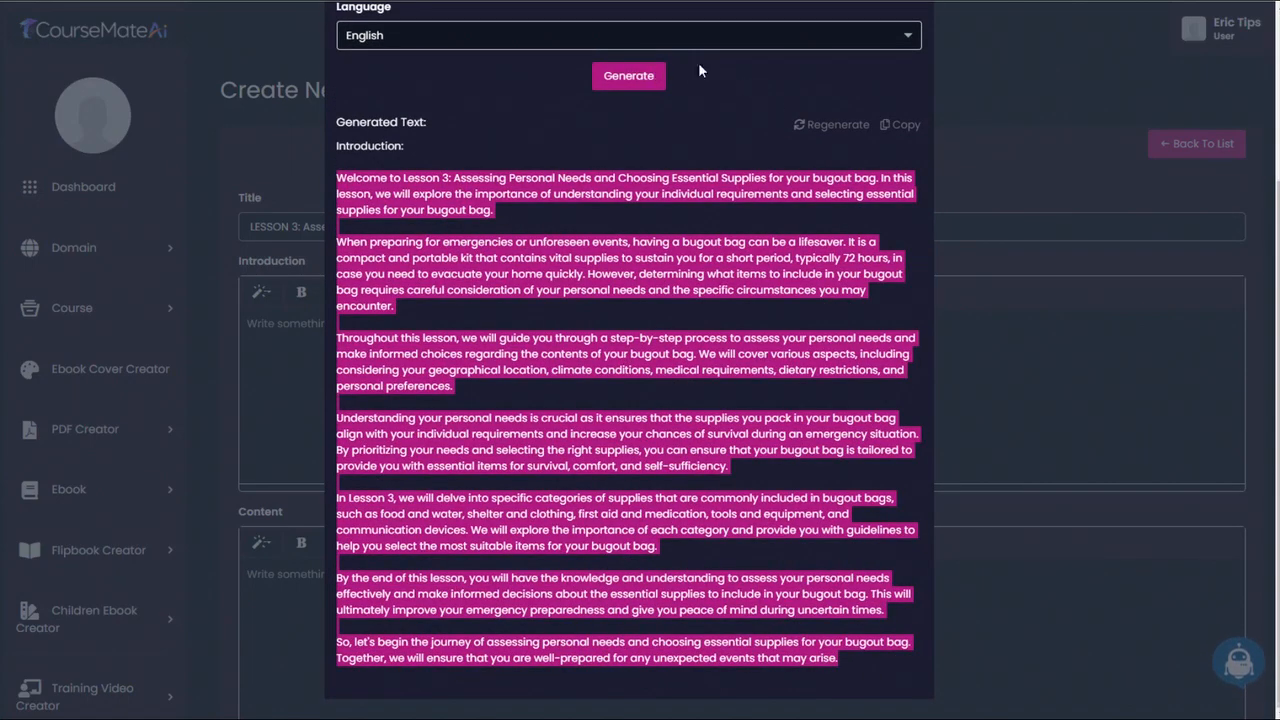
key("ctrl+v")
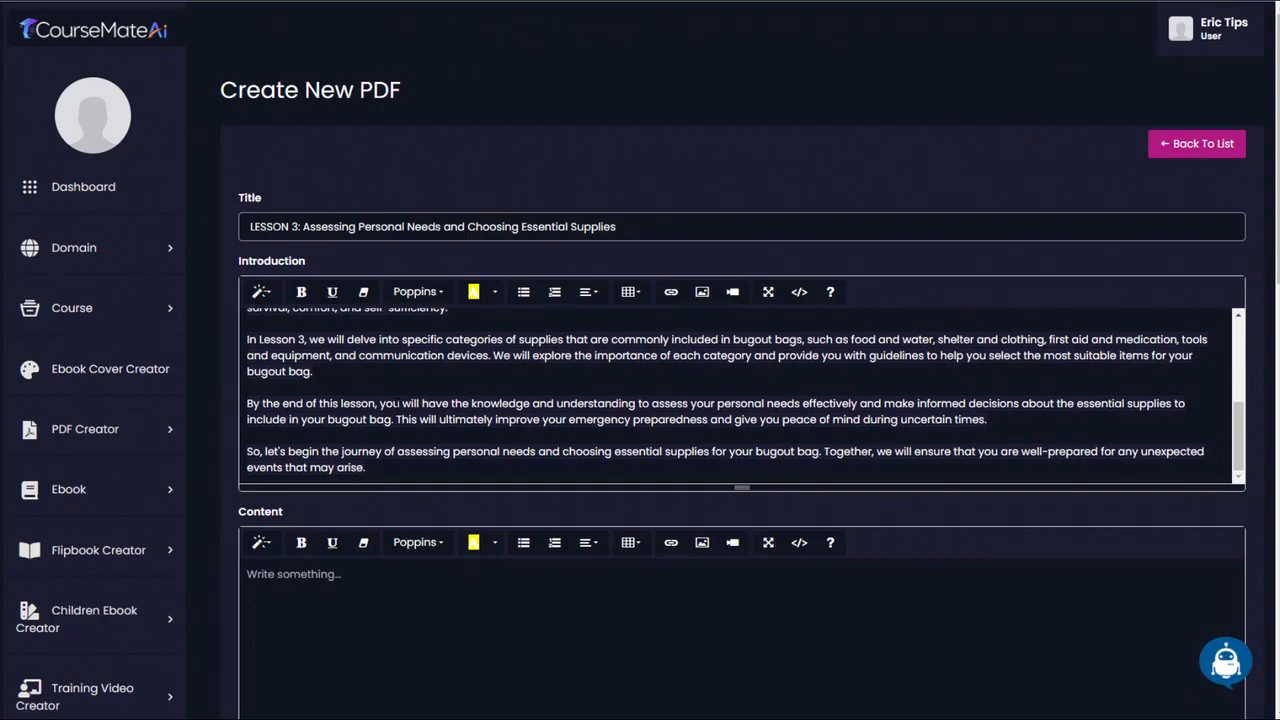
scroll(722, 462, "down", 3)
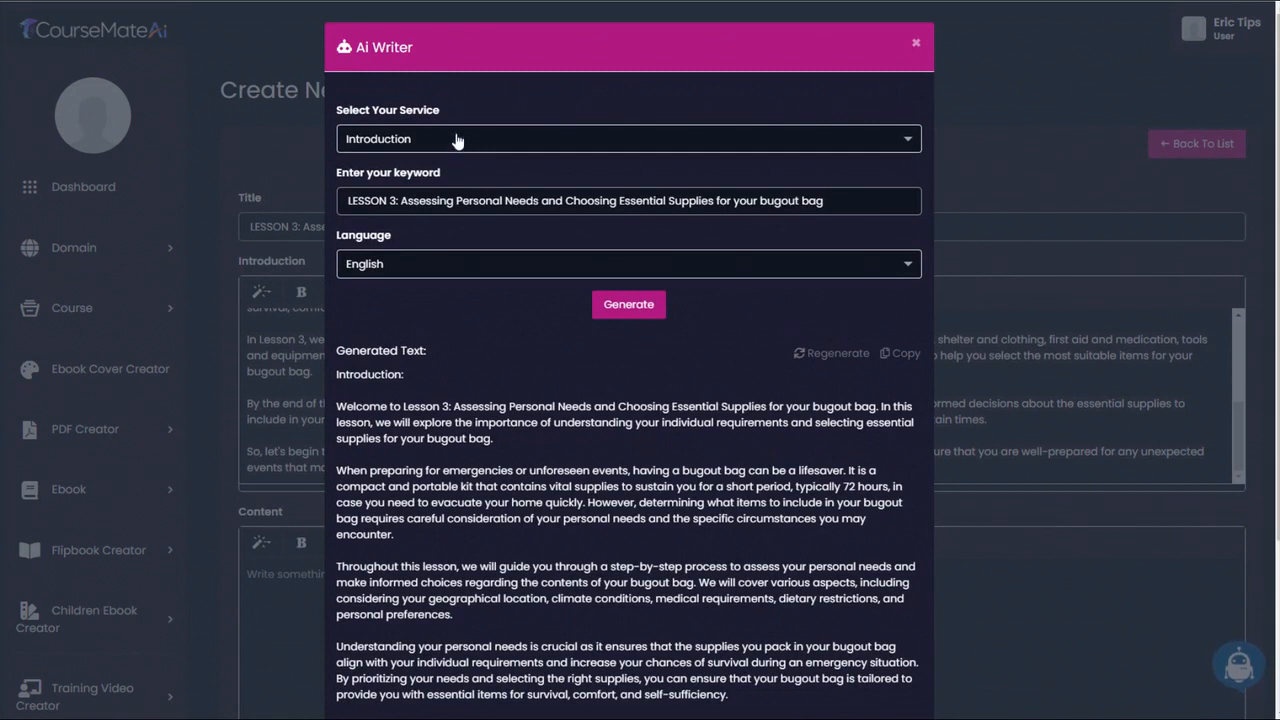
left_click(457, 140)
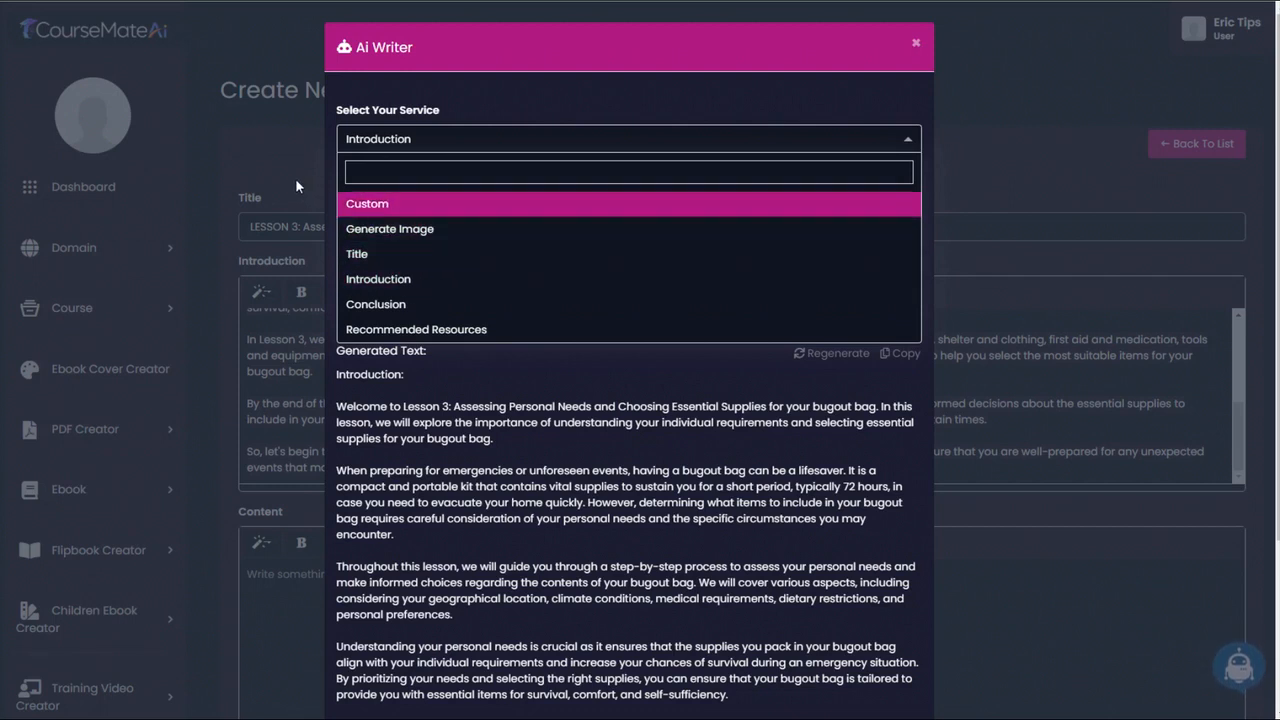
key("Down")
key("Down")
key("Down")
key("Down")
key("Down")
key("Escape")
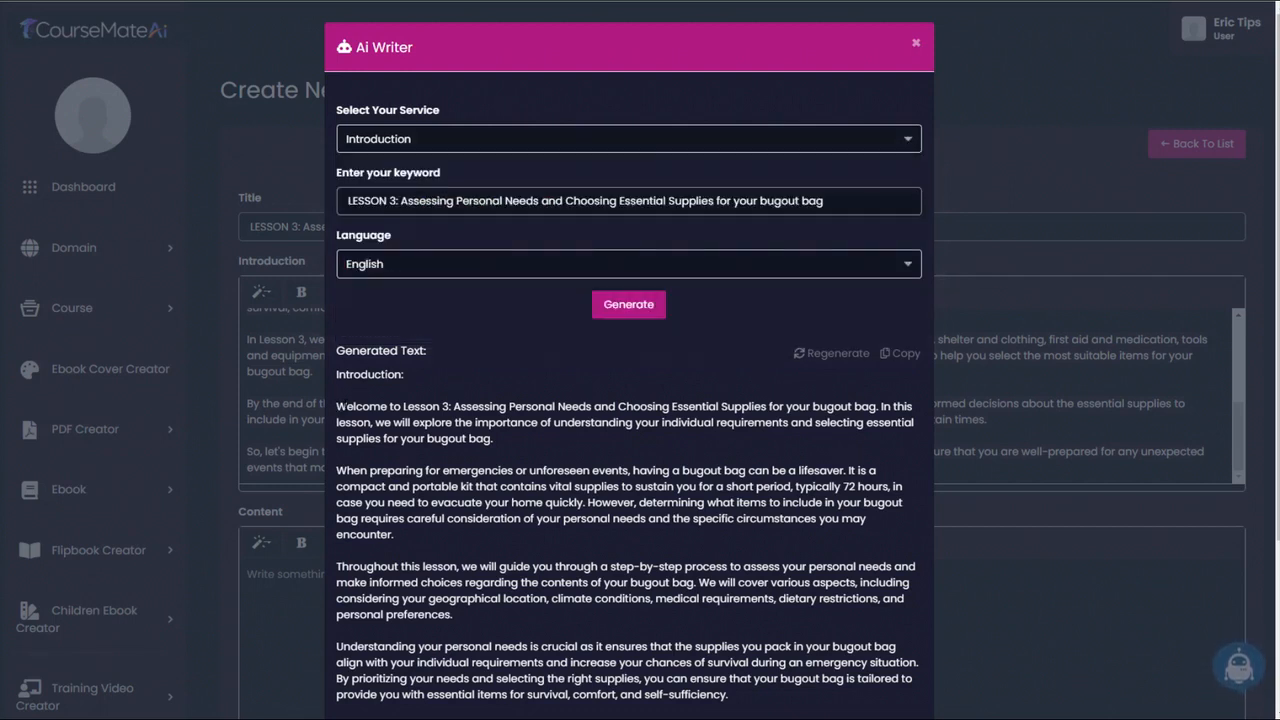
- Generate Custom text in Ai Writer with the prompt "Write an ebook based on this introduction:" followed by the copied Lesson 3 introduction
left_click_drag(513, 470, 848, 643)
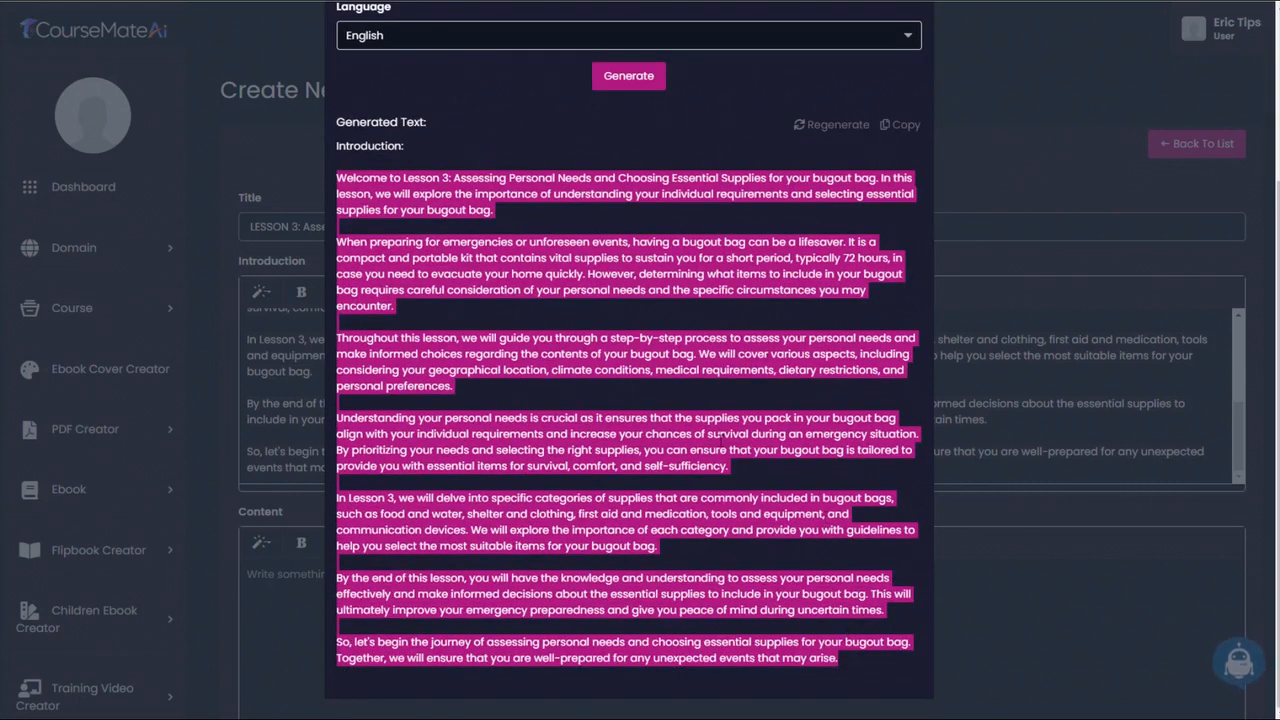
scroll(680, 440, "up", 3)
left_click(415, 140)
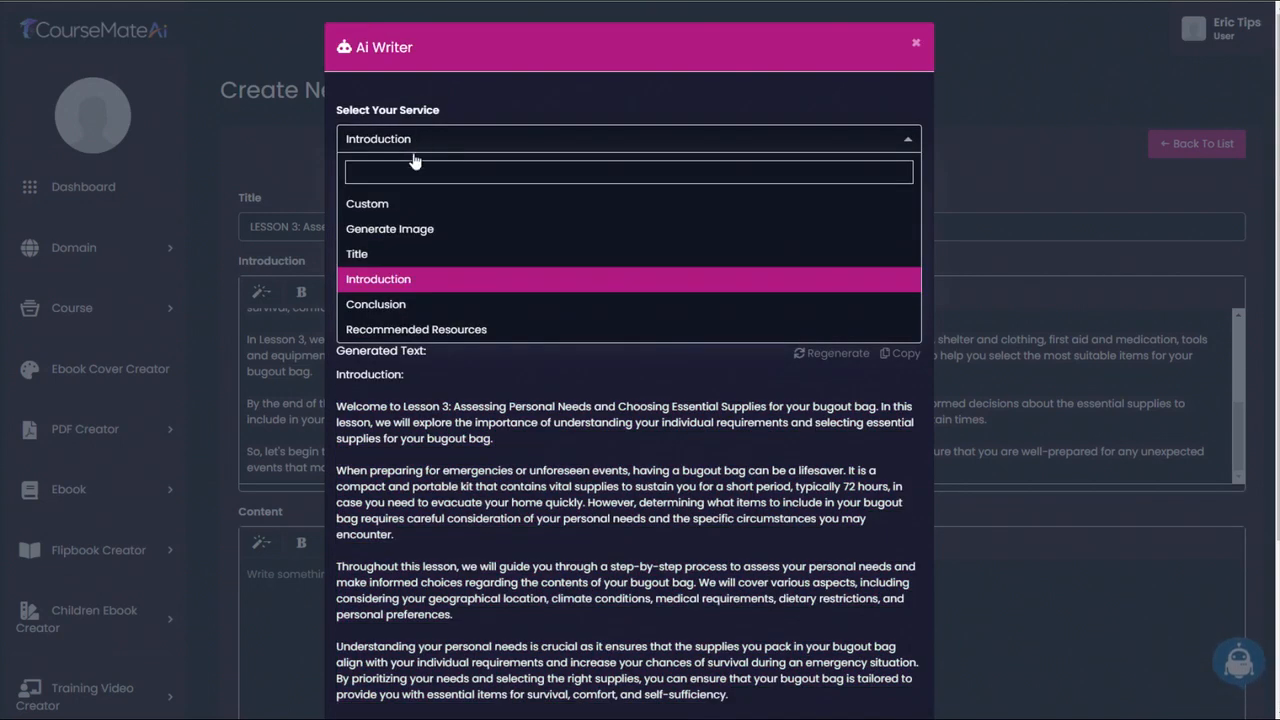
left_click(400, 203)
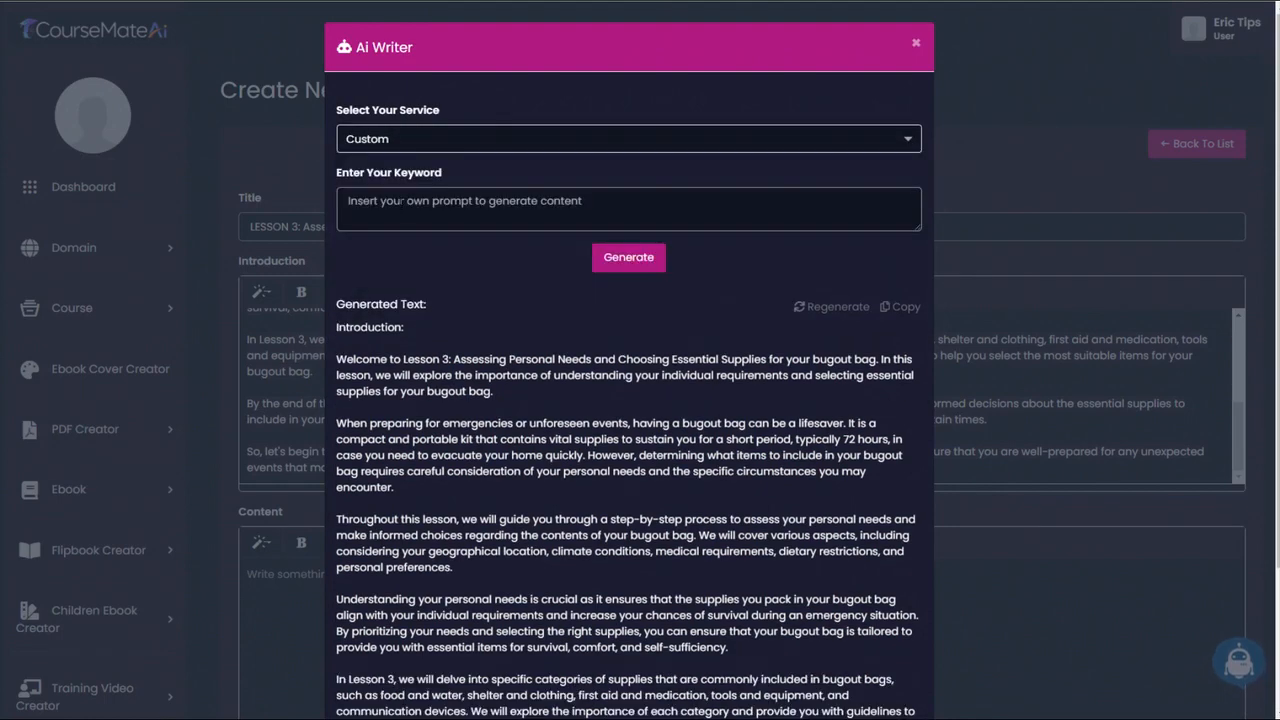
left_click(401, 201)
type("Write an ebook based on this introduction:")
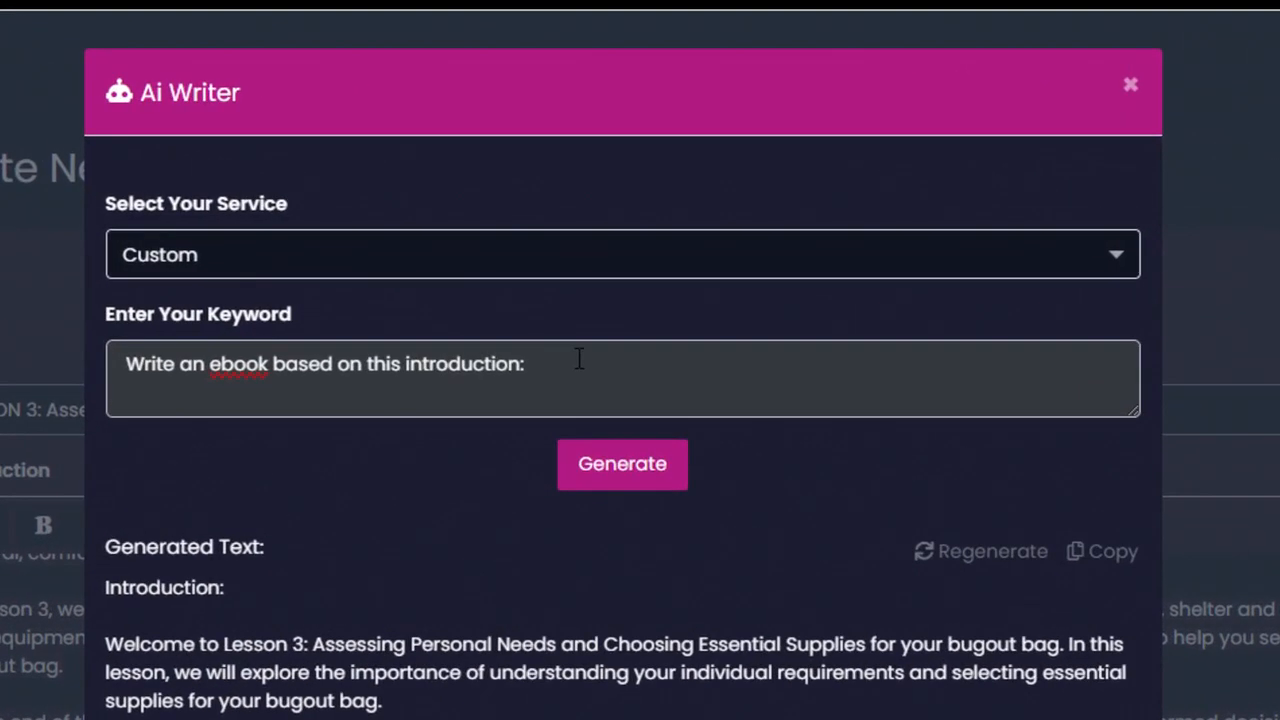
key("ctrl+v")
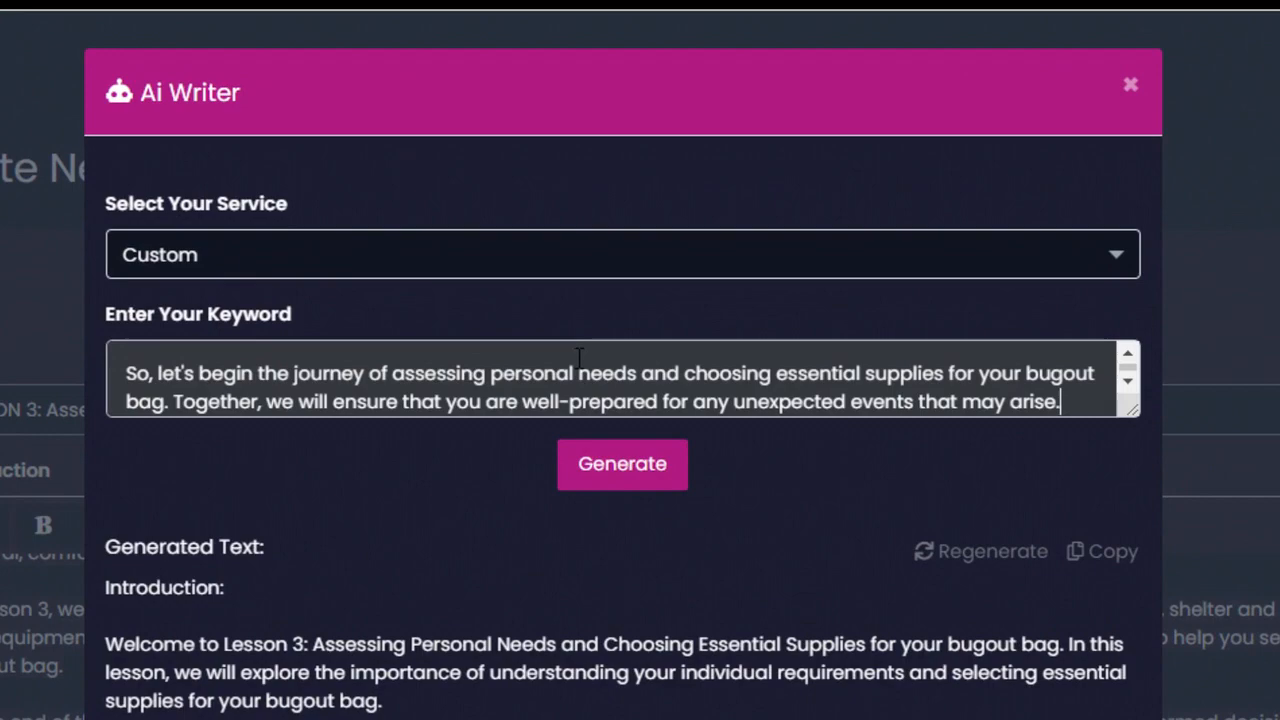
left_click(646, 476)
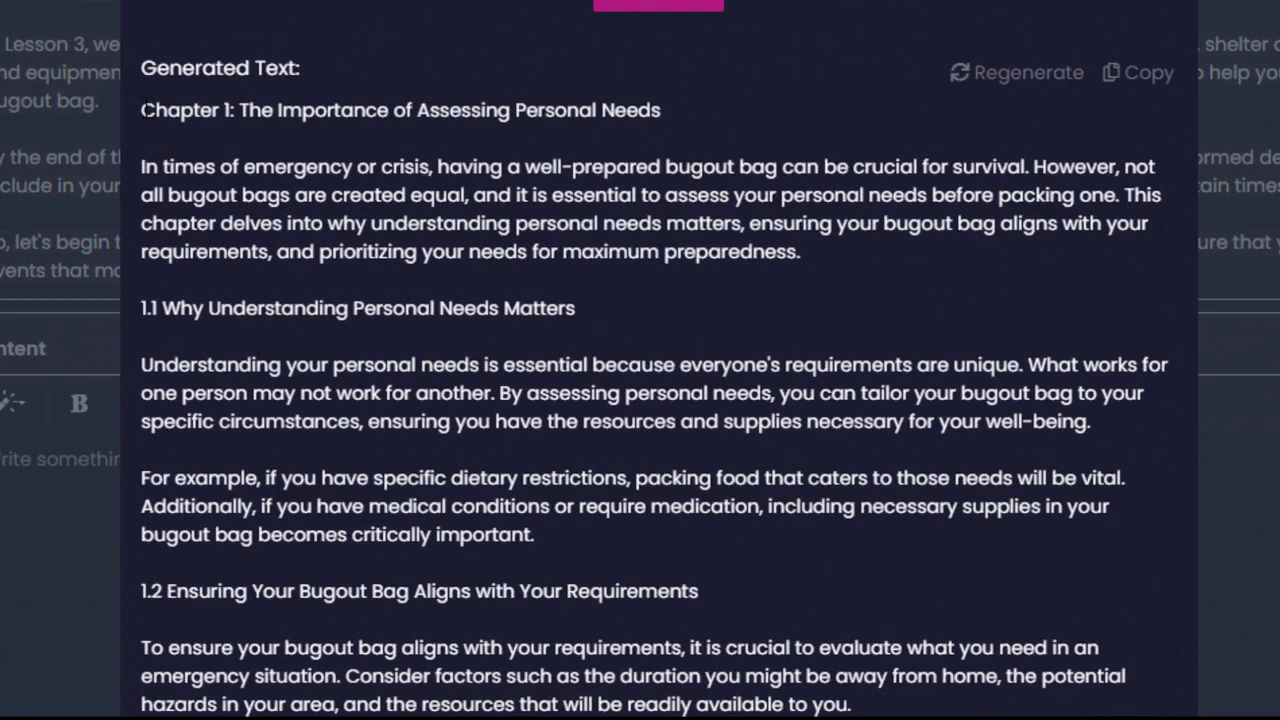
- Copy the generated ebook text from Chapter 1 through the conclusion and paste it into the PDF's Content field
left_click_drag(146, 110, 701, 678)
scroll(571, 686, "down", 20)
scroll(694, 670, "down", 20)
scroll(706, 678, "down", 5)
scroll(704, 678, "down", 9)
scroll(701, 678, "down", 3)
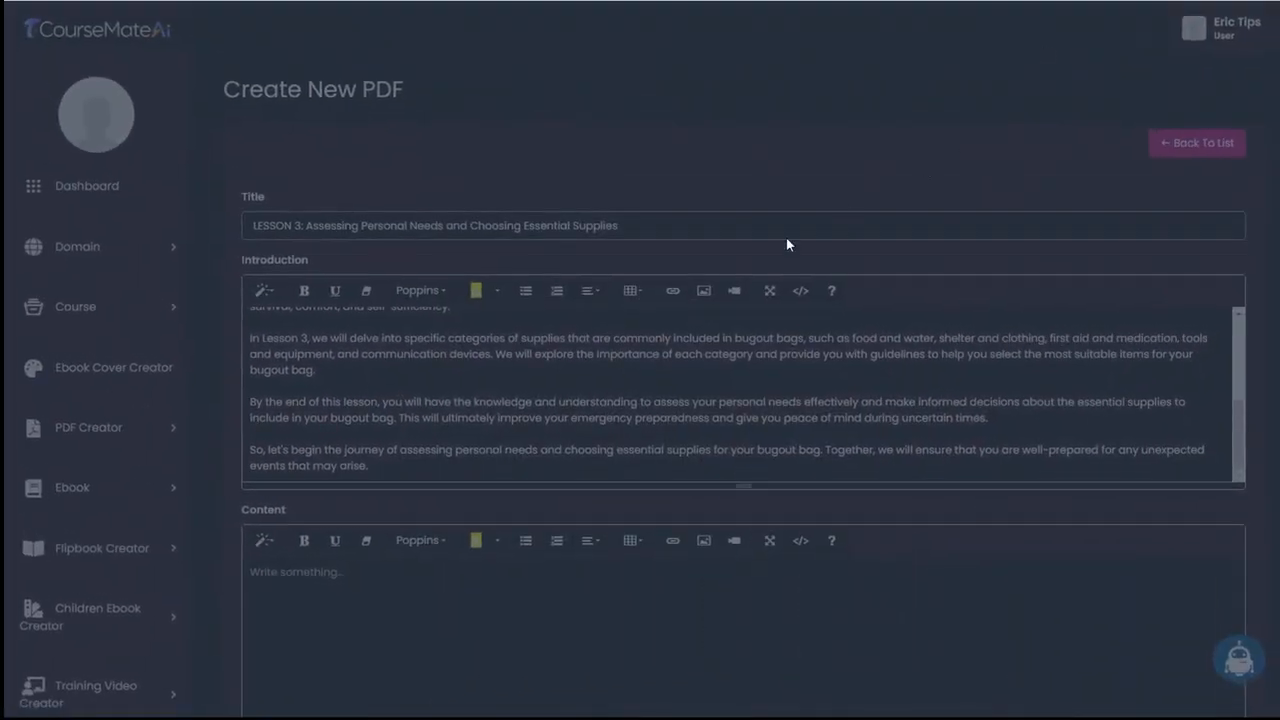
scroll(517, 477, "down", 3)
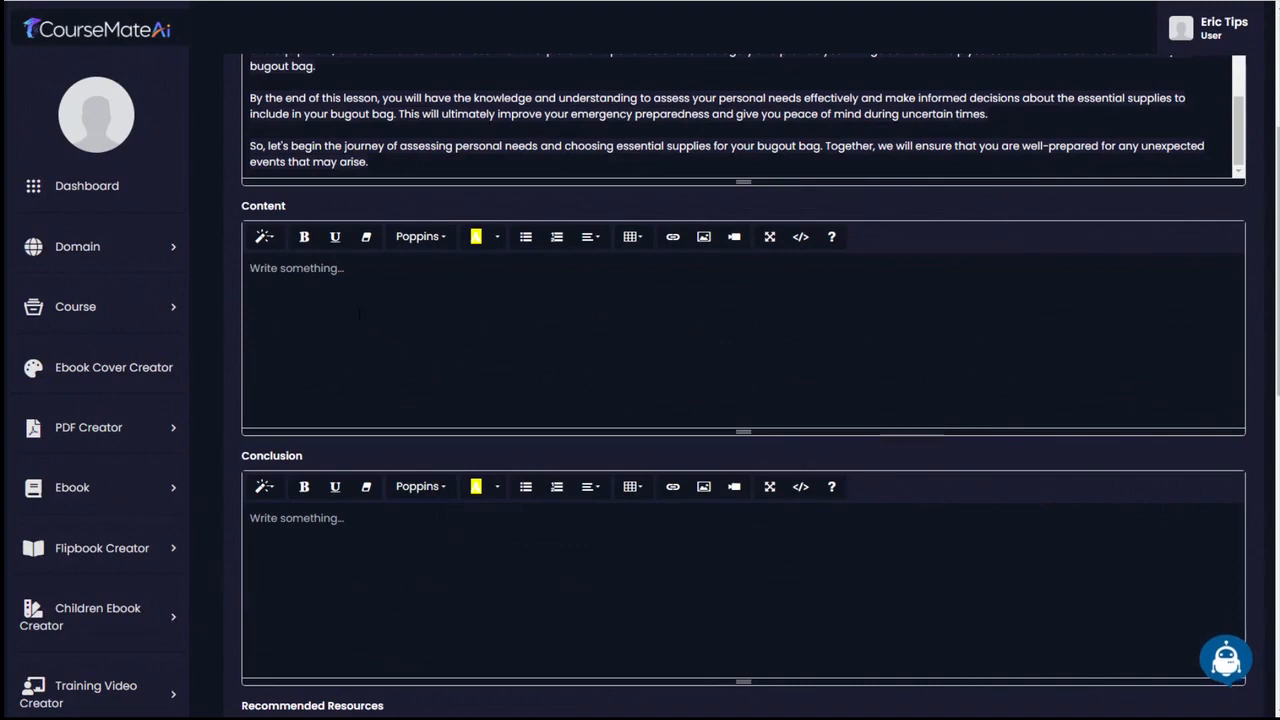
key("ctrl+v")
- Move the closing paragraph from the PDF's Content to its Conclusion field, deleting the leftover "Conclusion:" heading
scroll(743, 340, "down", 1)
left_click_drag(250, 364, 938, 412)
key("ctrl+x")
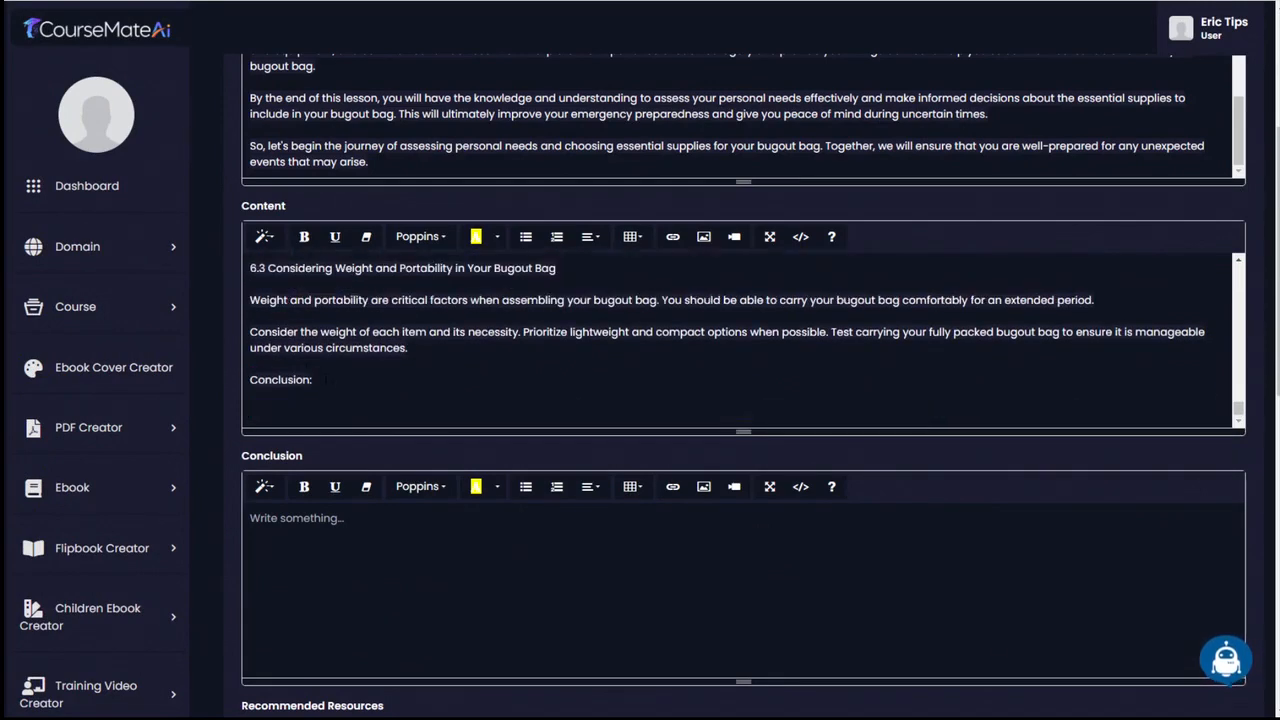
left_click_drag(313, 380, 258, 380)
key("BackSpace")
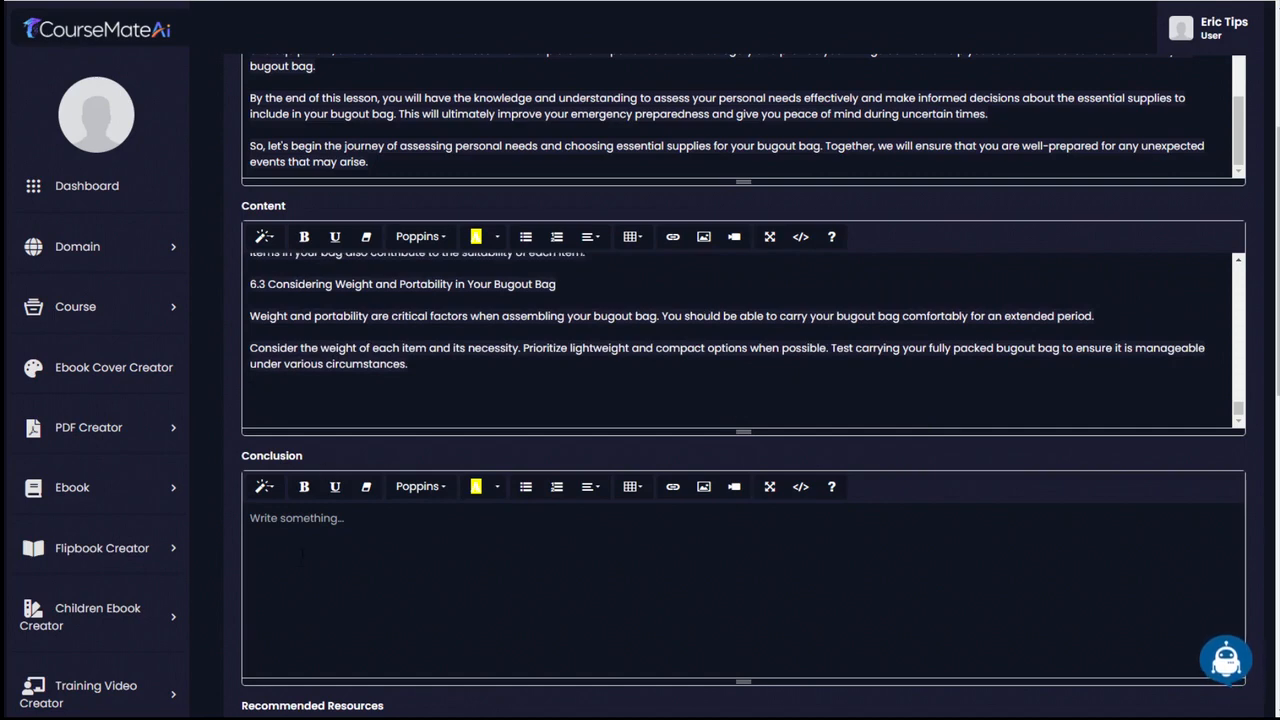
key("ctrl+v")
scroll(433, 457, "down", 3)
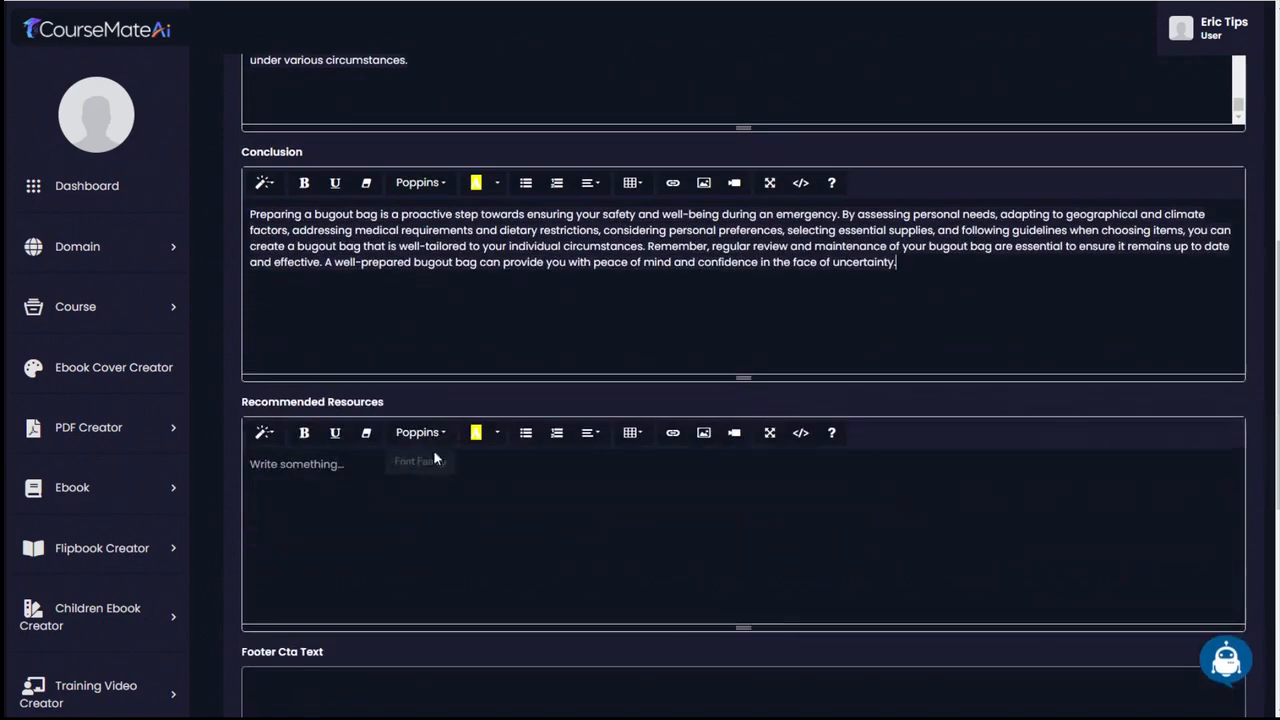
scroll(430, 483, "down", 2)
scroll(726, 455, "up", 2)
- Generate Recommended Resources text in Ai Writer with the keyword "Choosing Essential Supplies for your bugout bag" in English
left_click(1227, 668)
left_click(630, 138)
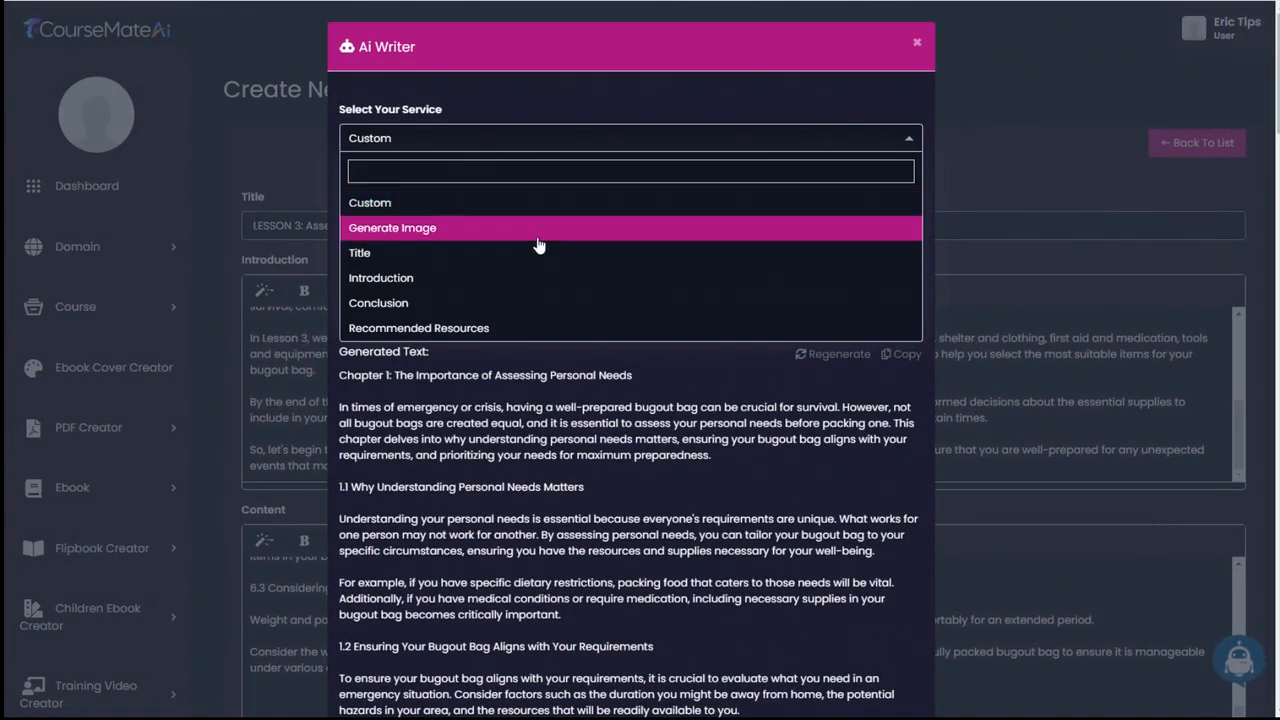
left_click(462, 329)
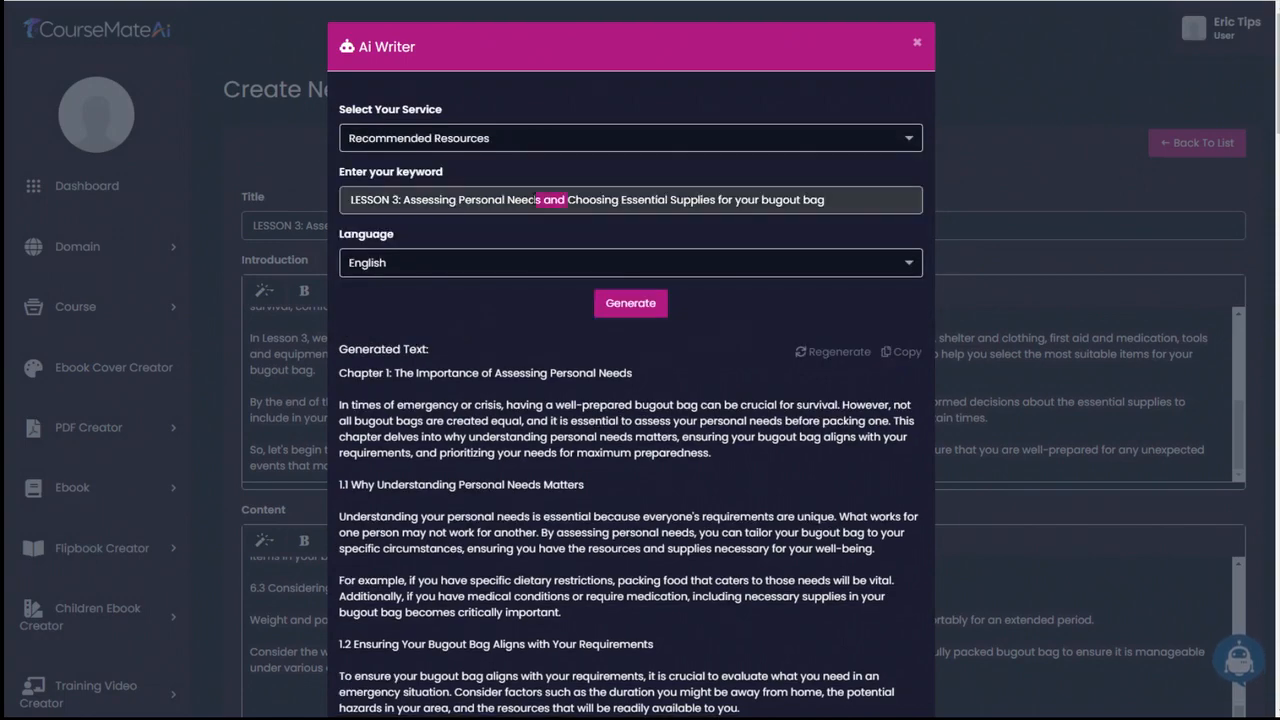
left_click_drag(537, 200, 424, 199)
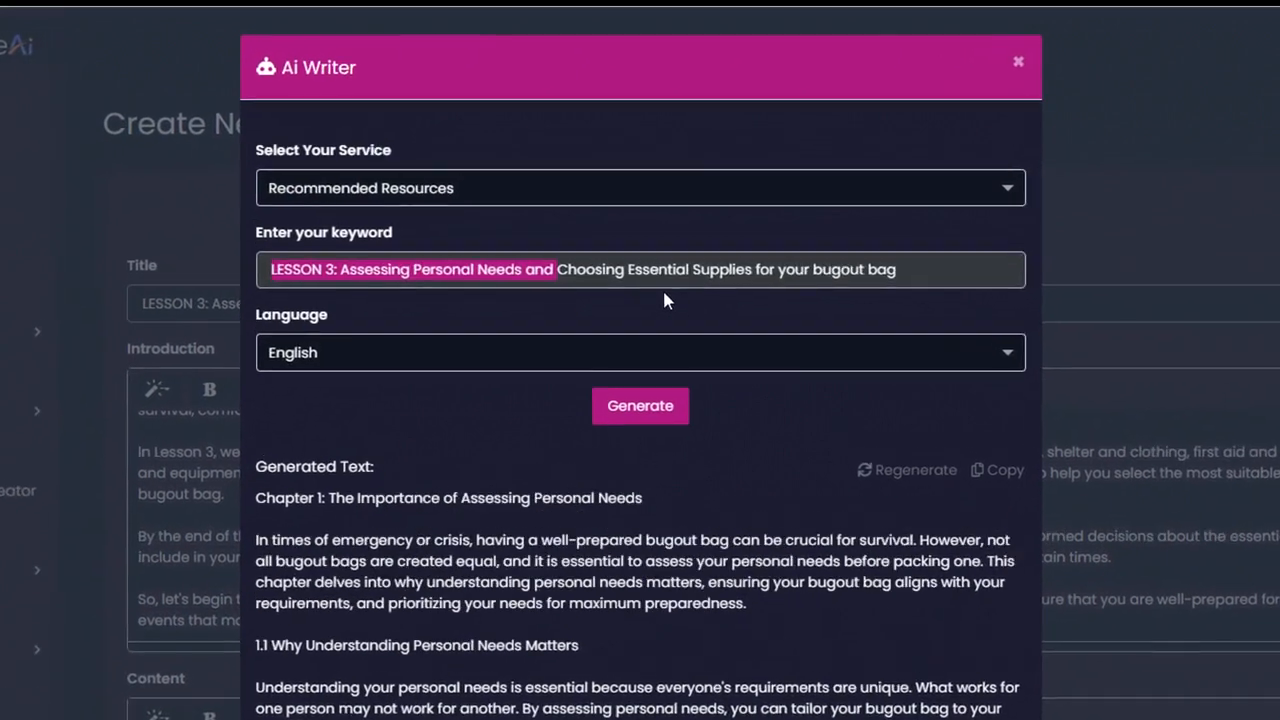
key("BackSpace")
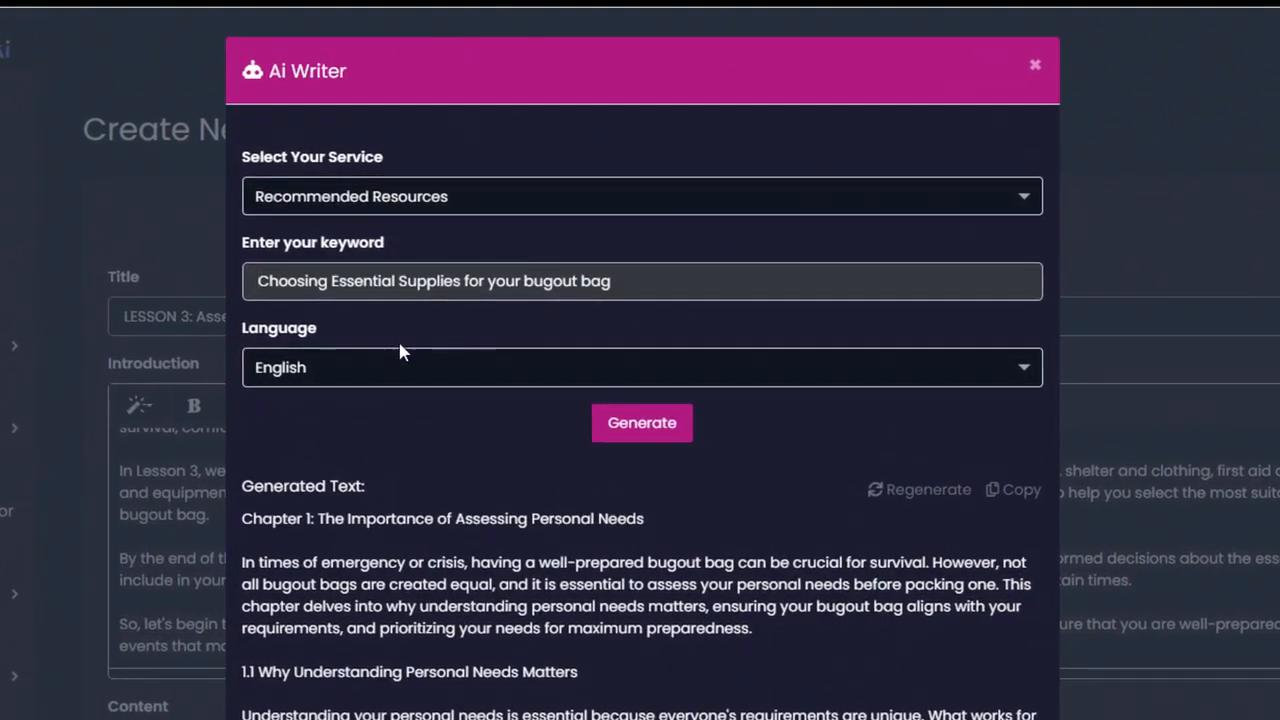
left_click(640, 424)
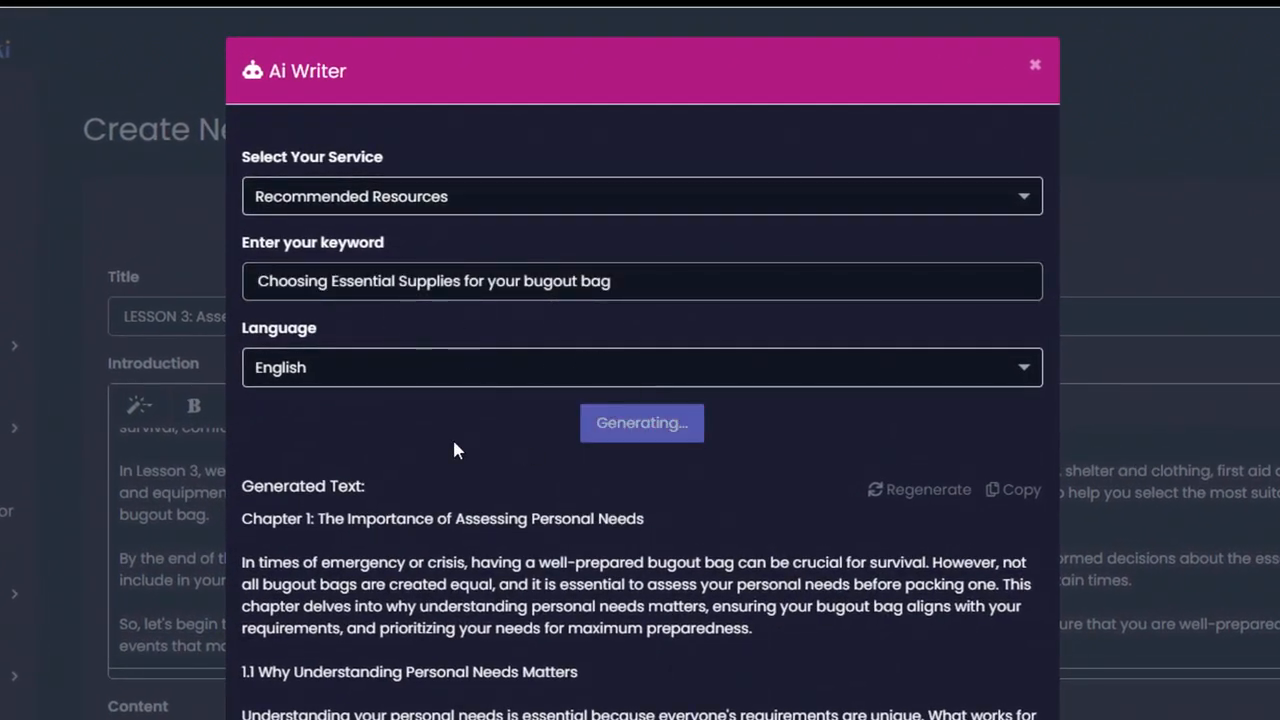
- Copy the whole generated resource list and paste it into the PDF's Recommended Resources field
scroll(450, 560, "down", 2)
left_click_drag(243, 315, 530, 687)
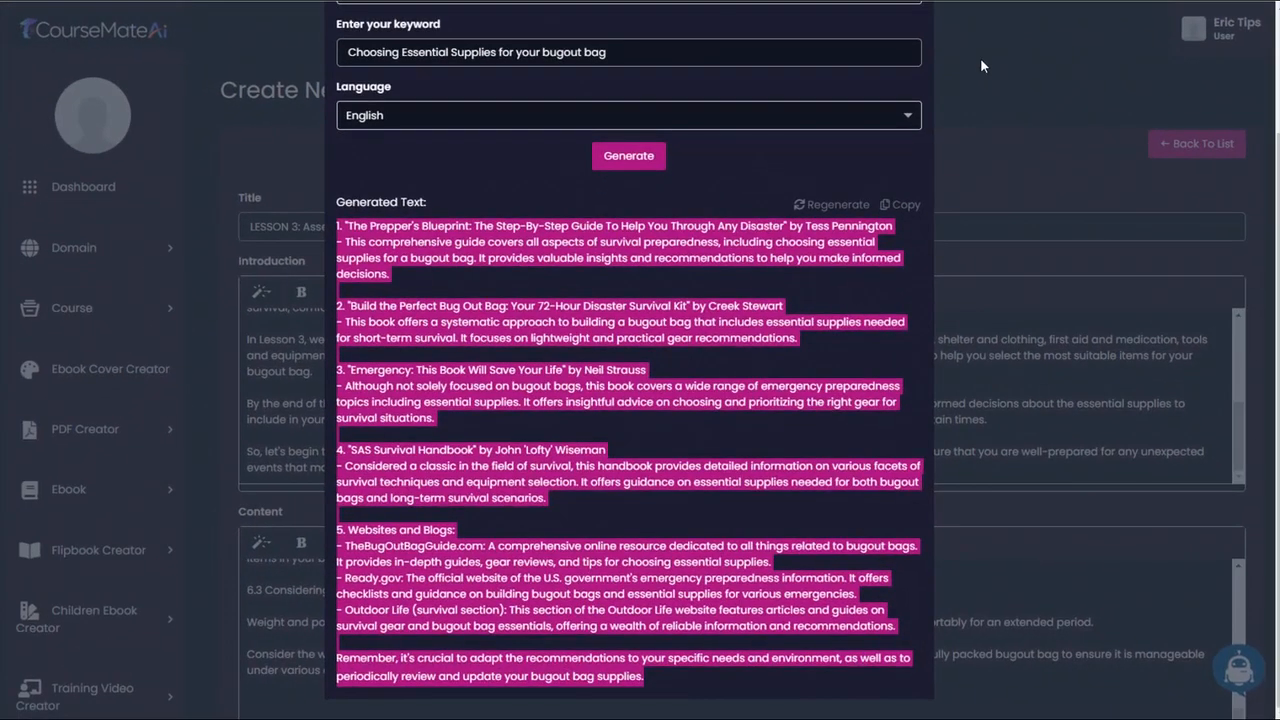
left_click(1121, 87)
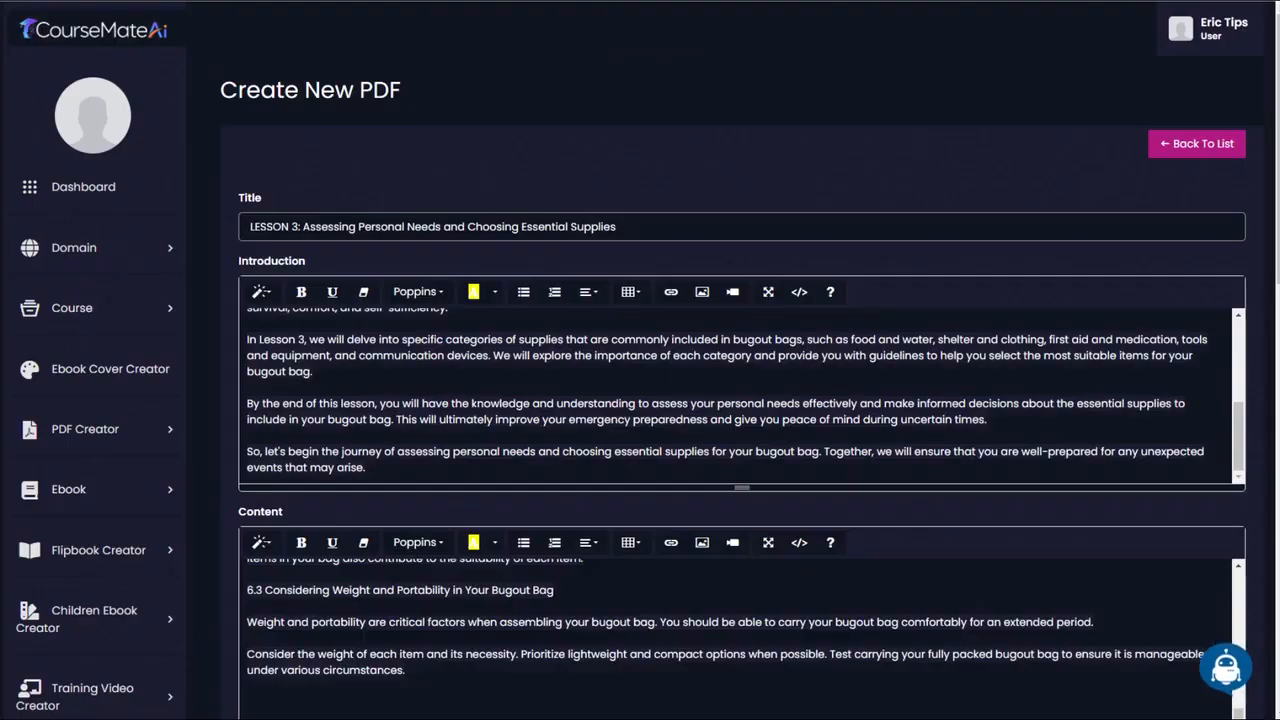
scroll(389, 479, "down", 5)
key("ctrl+v")
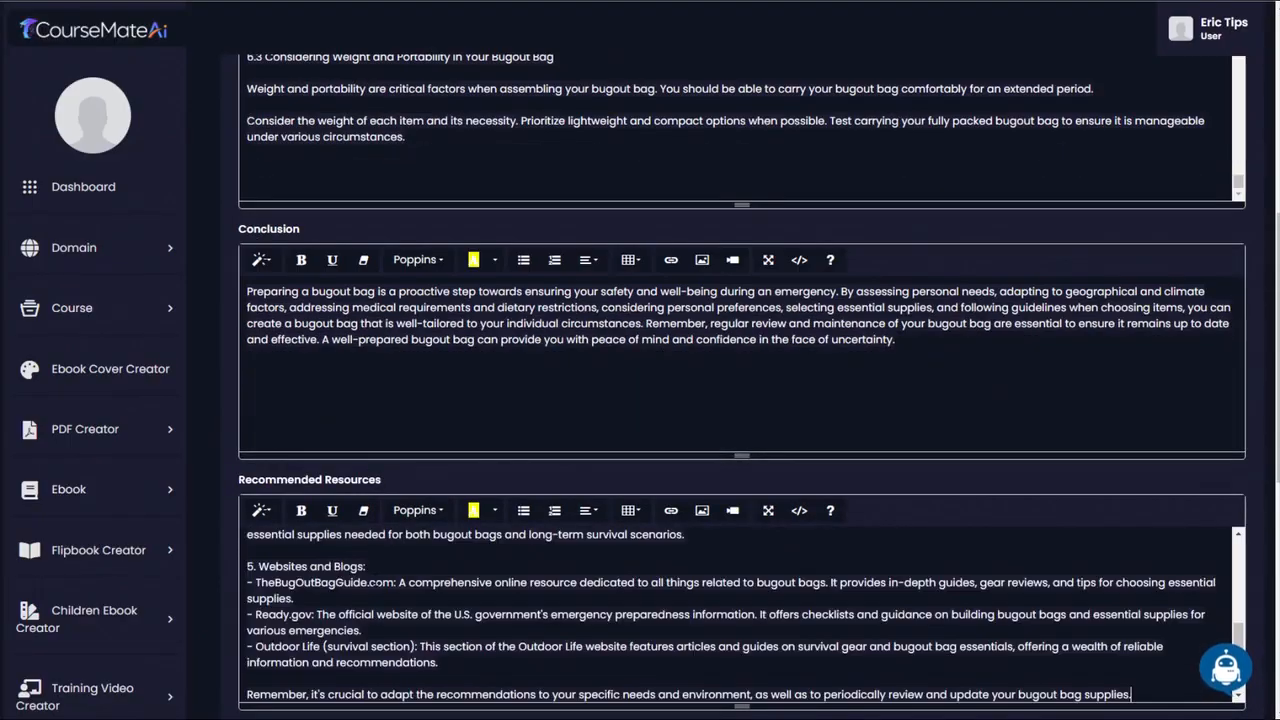
- Review the pasted Recommended Resources list, including its books and the Websites and Blogs entries
scroll(520, 600, "down", 4)
scroll(520, 600, "up", 2)
scroll(418, 470, "up", 3)
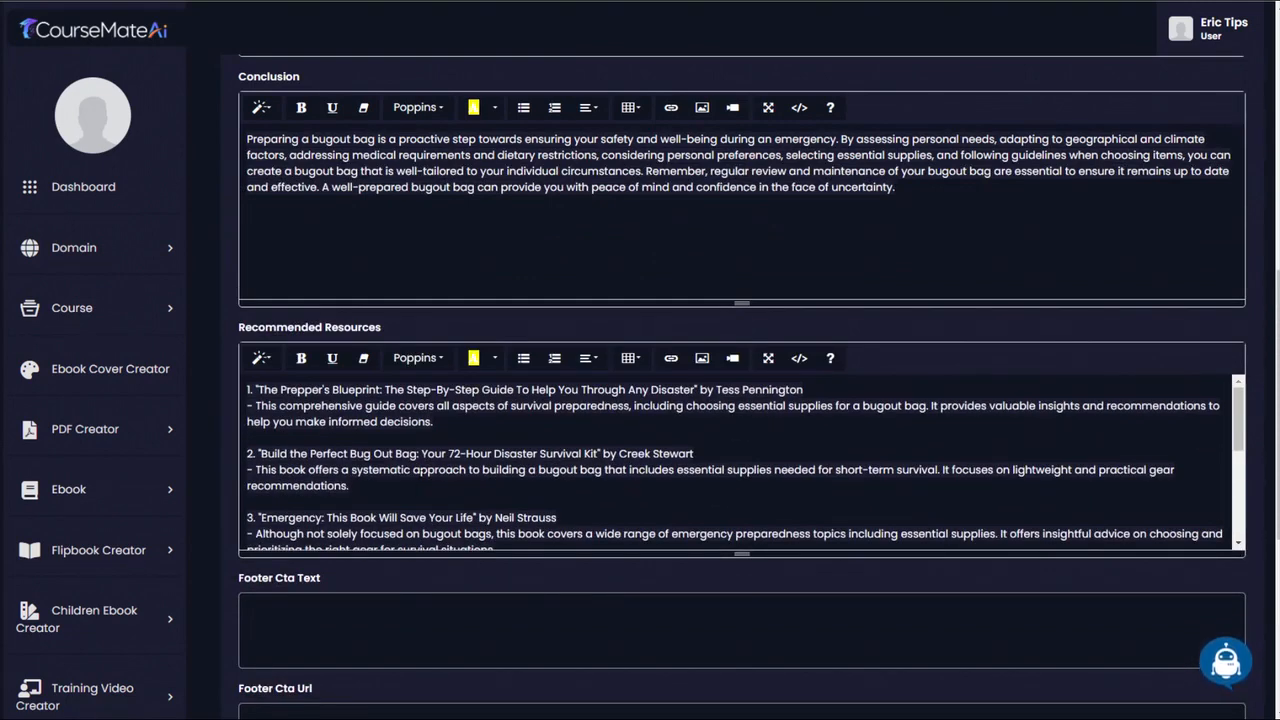
scroll(741, 462, "down", 5)
scroll(741, 462, "up", 5)
scroll(741, 462, "down", 5)
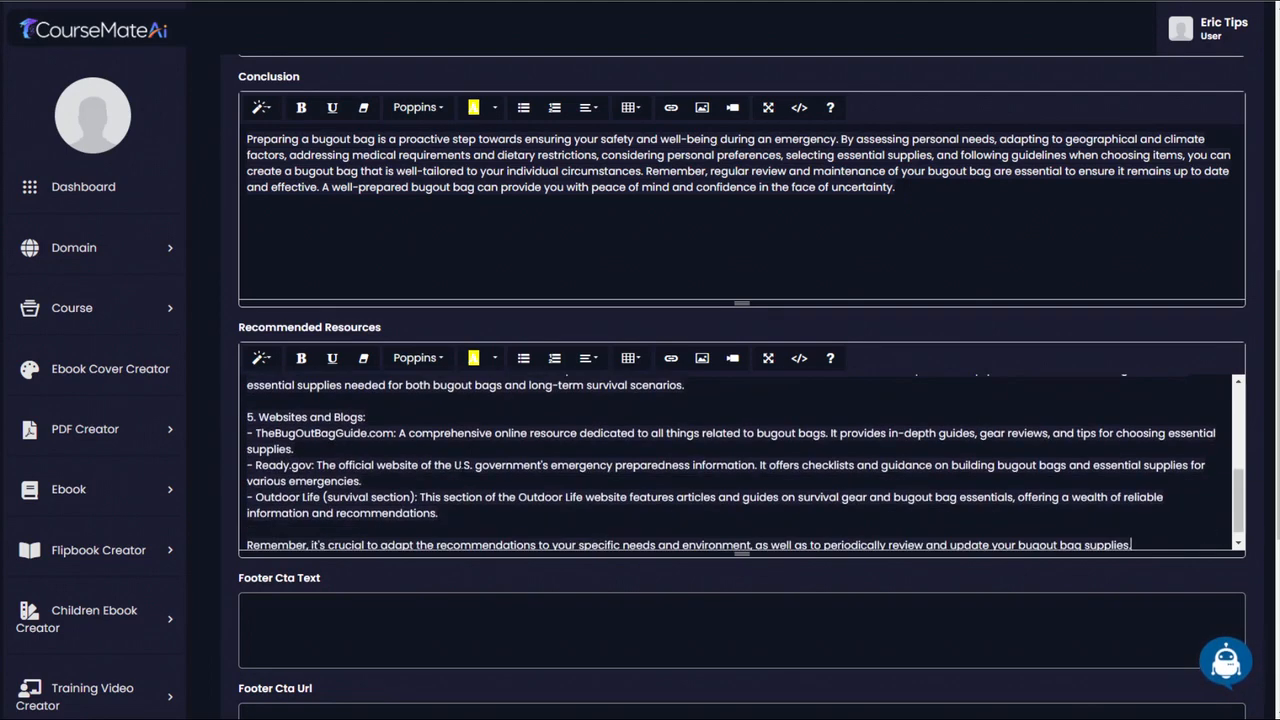
scroll(741, 462, "down", 3)
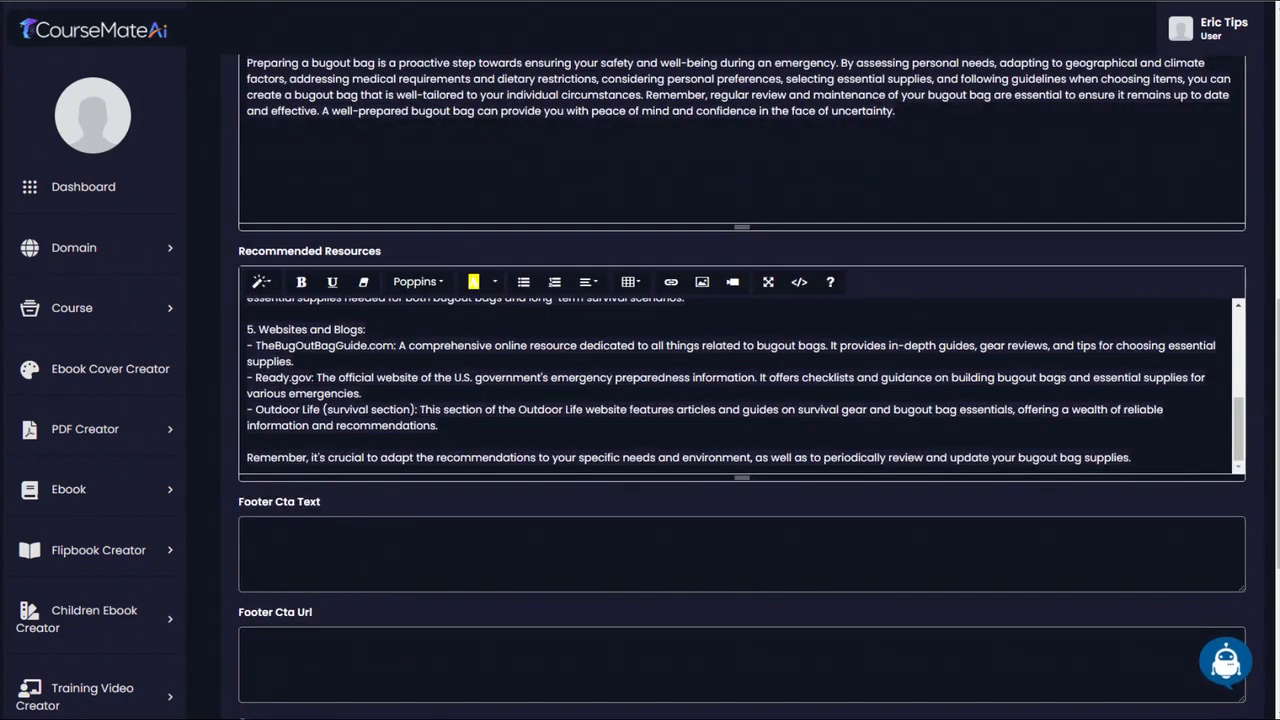
left_click_drag(313, 378, 275, 378)
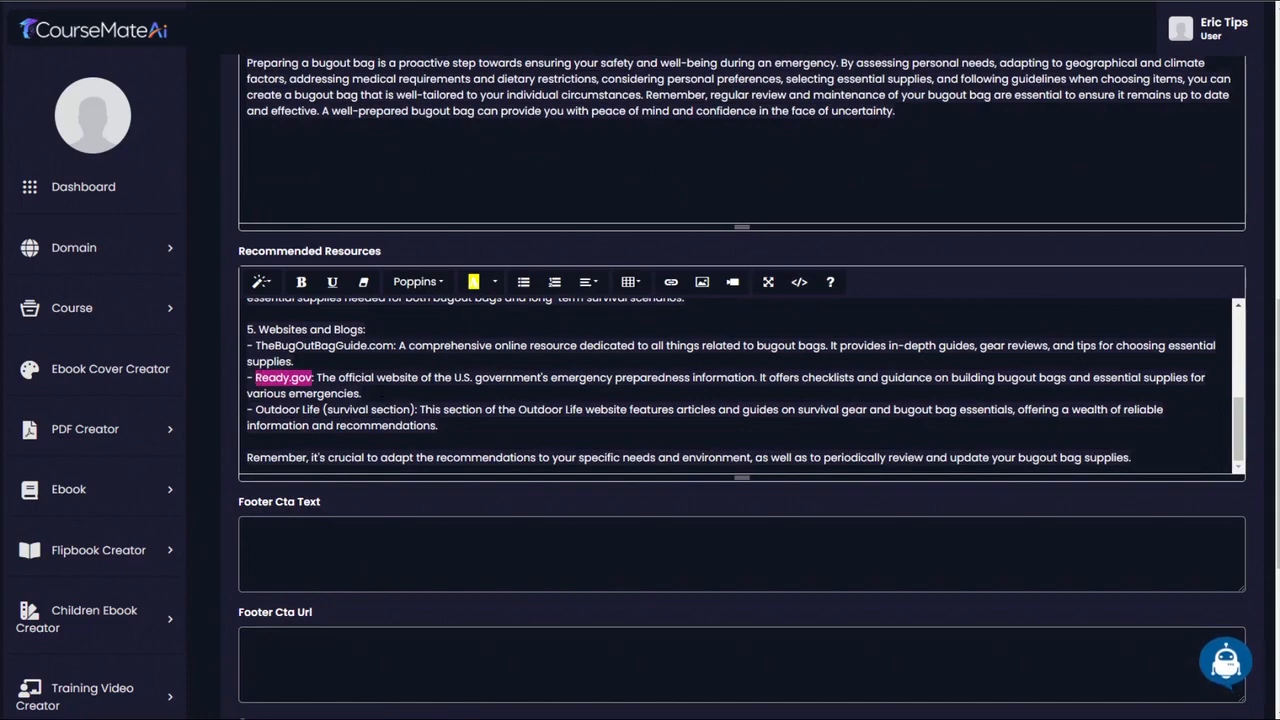
scroll(390, 385, "down", 1)
scroll(414, 318, "up", 4)
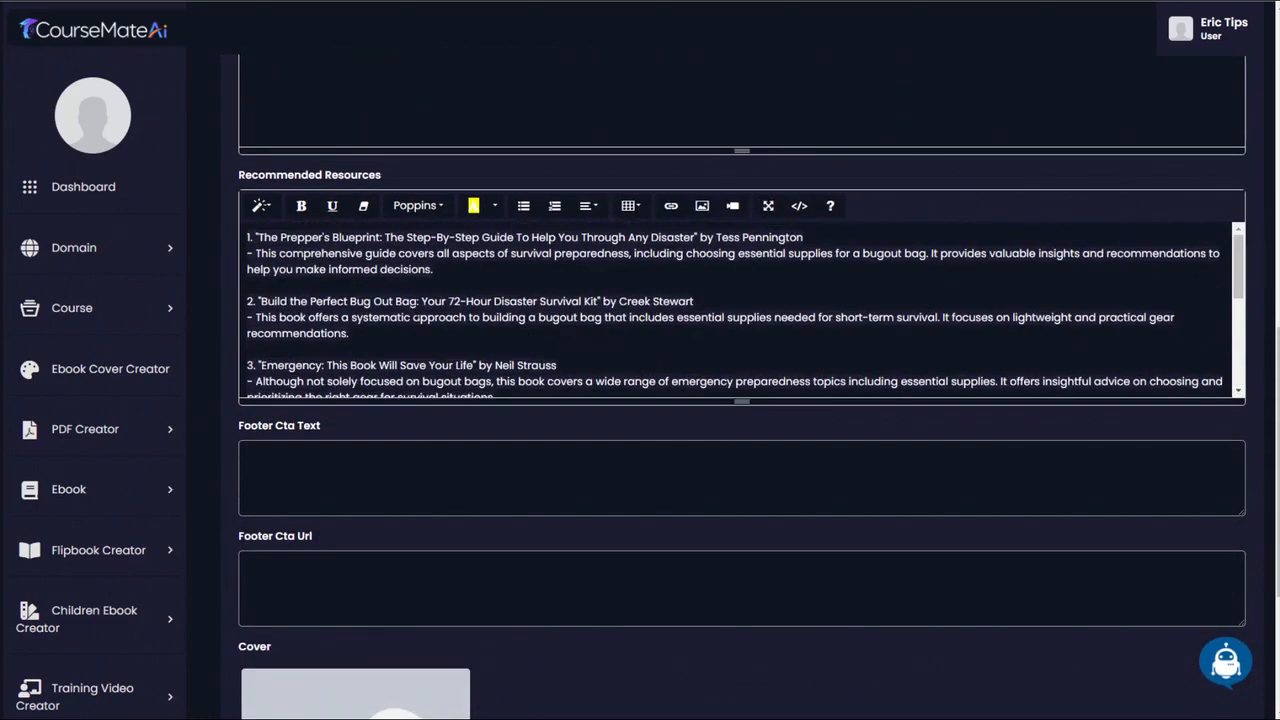
scroll(400, 320, "up", 3)
scroll(396, 463, "down", 7)
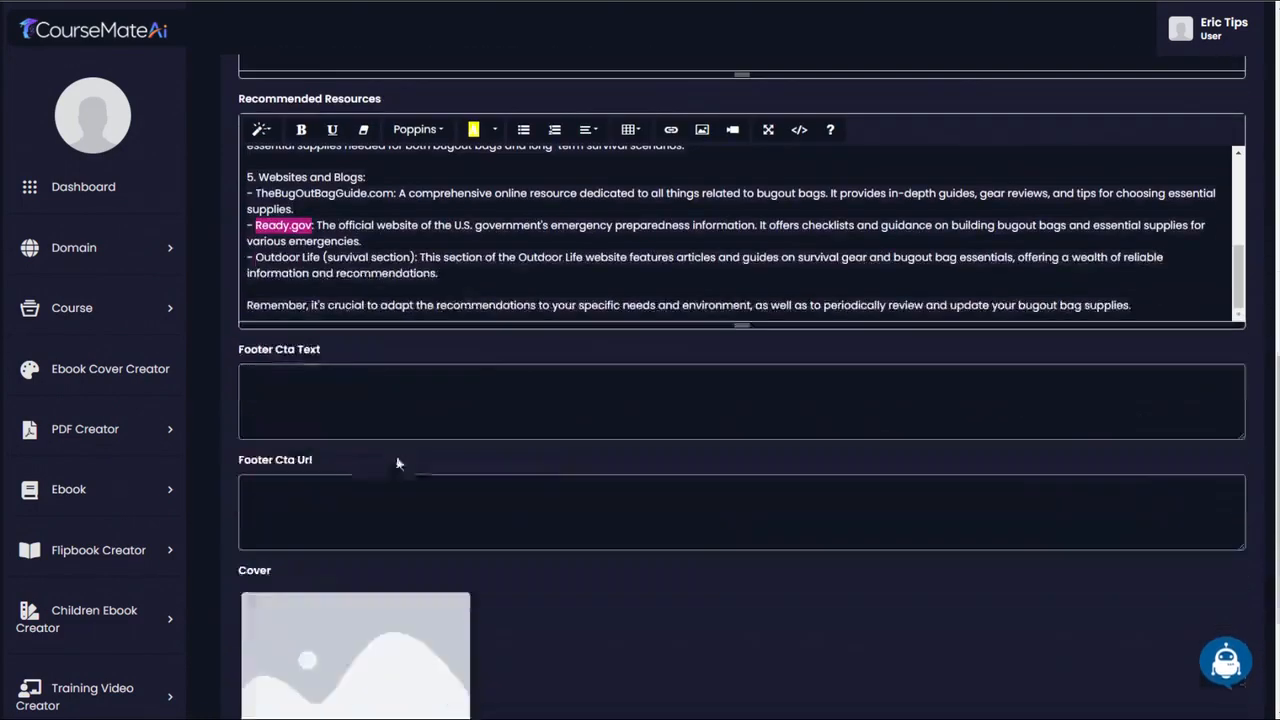
- Create the Lesson 3 PDF with the footer CTA fields and cover left empty, and download it from My PDFs
scroll(543, 467, "down", 1)
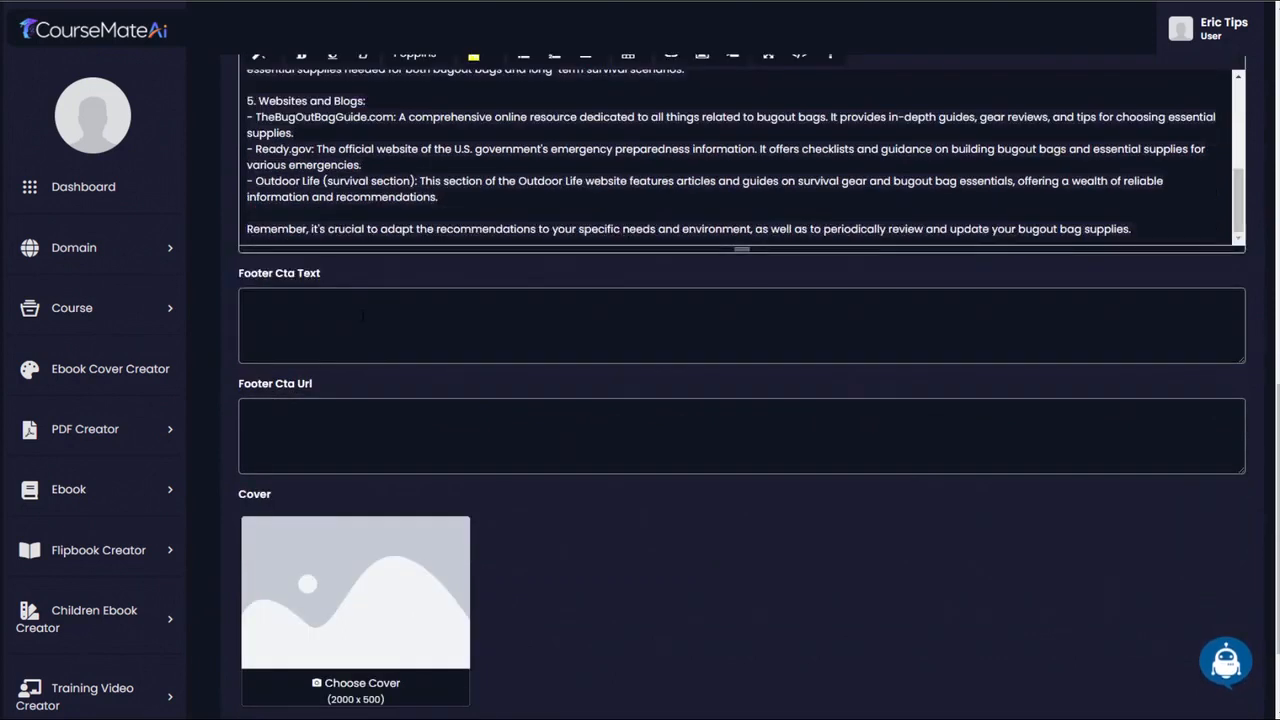
left_click(294, 313)
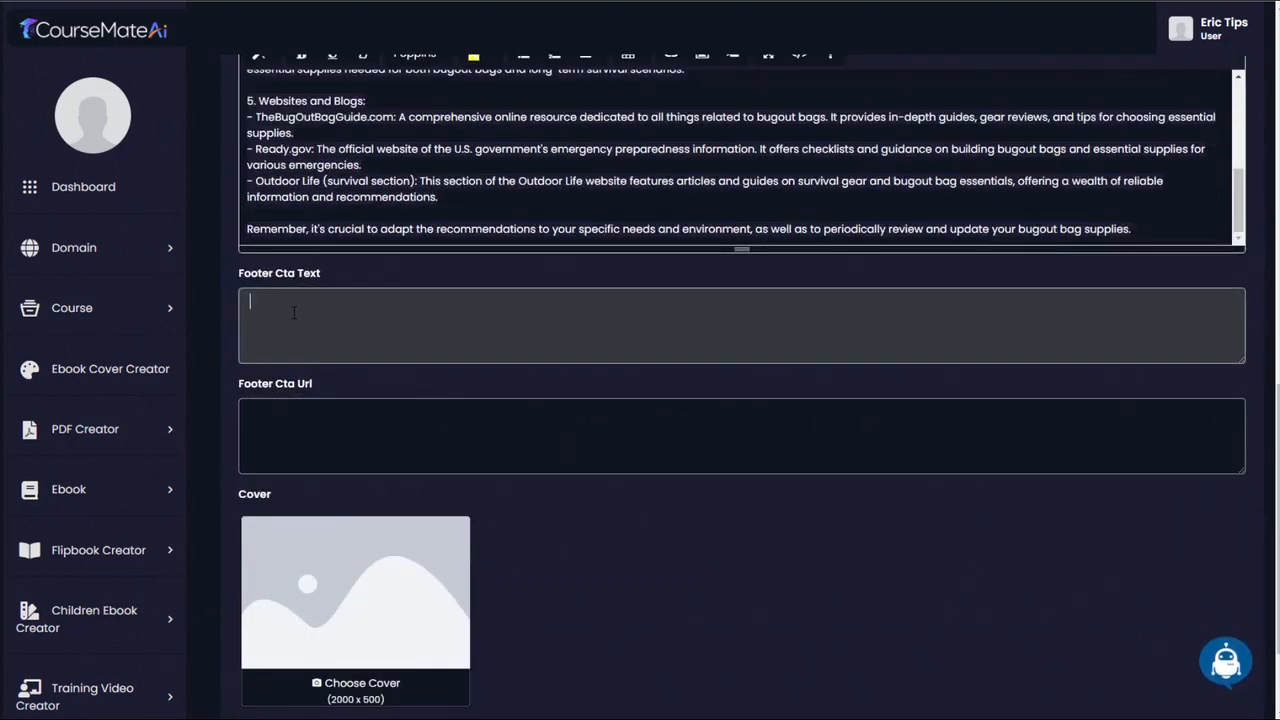
left_click(285, 428)
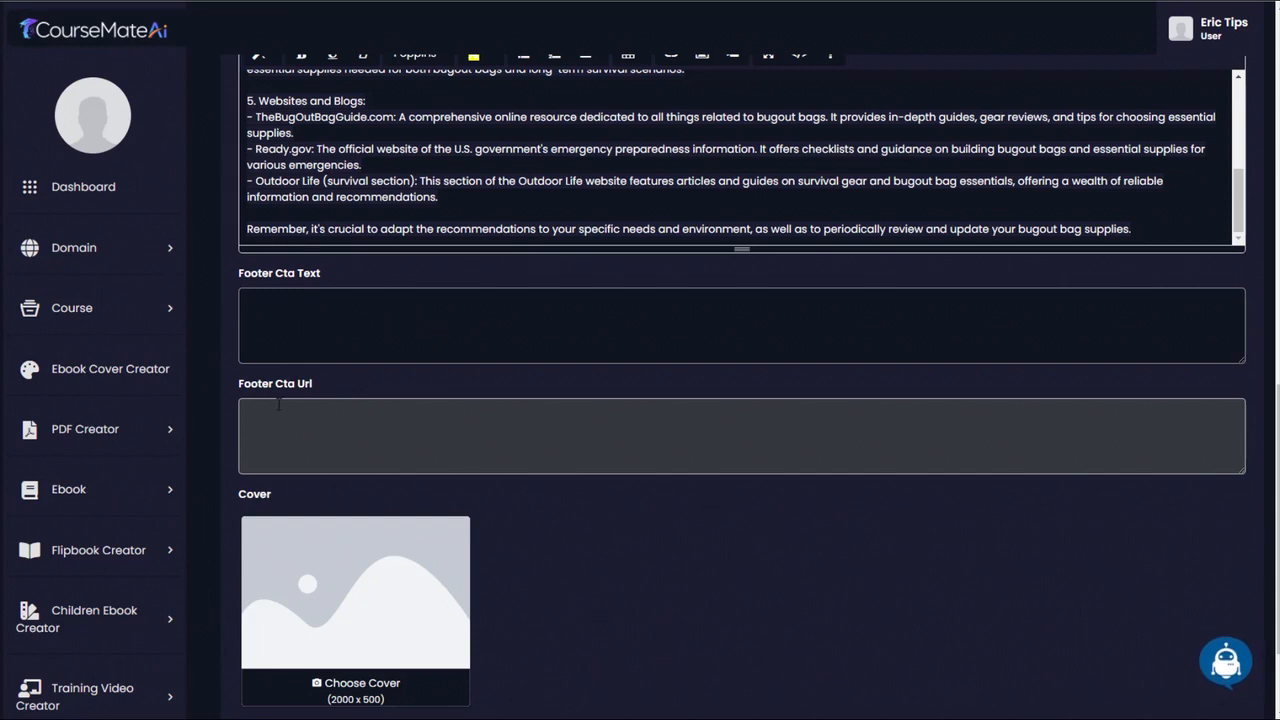
scroll(457, 449, "down", 3)
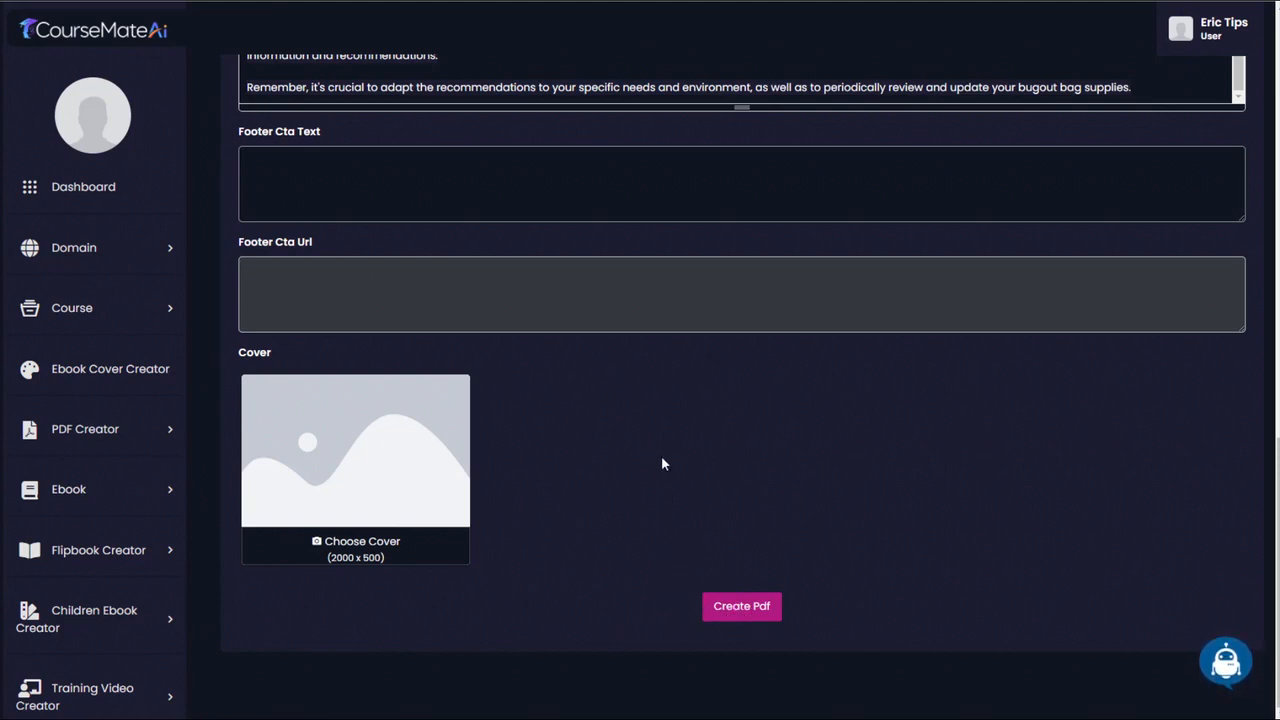
left_click(743, 608)
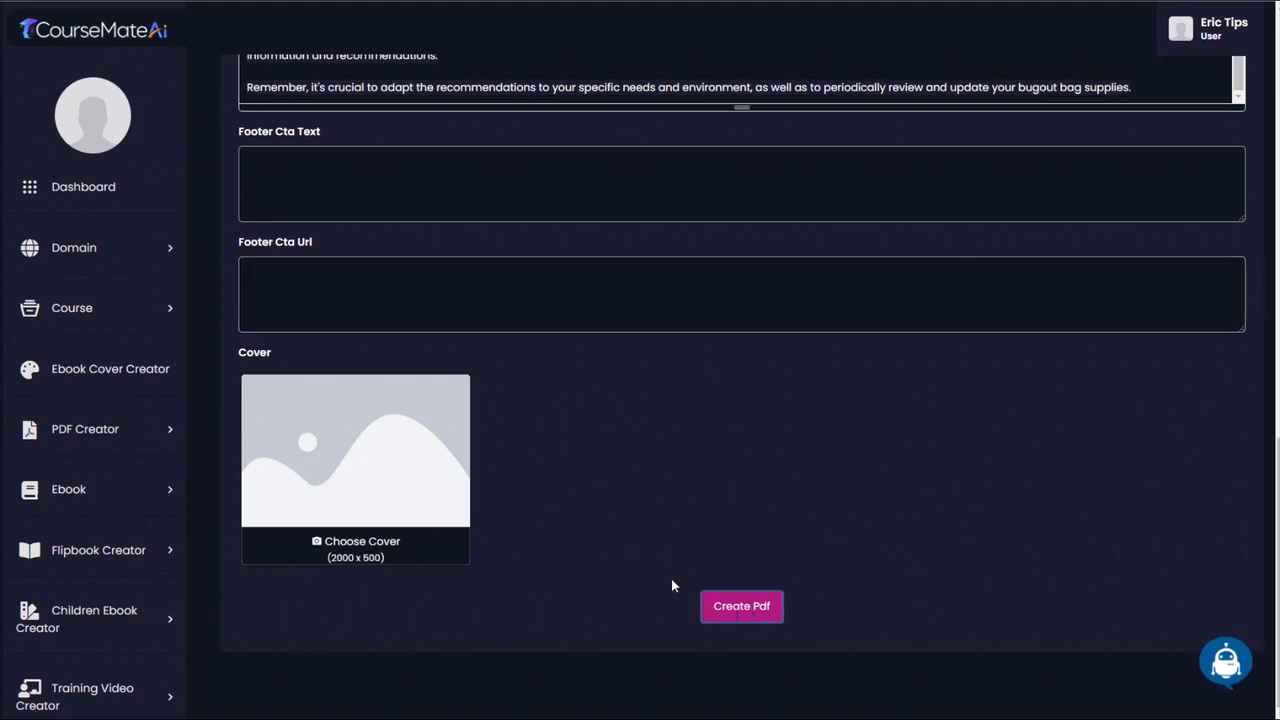
left_click(1209, 243)
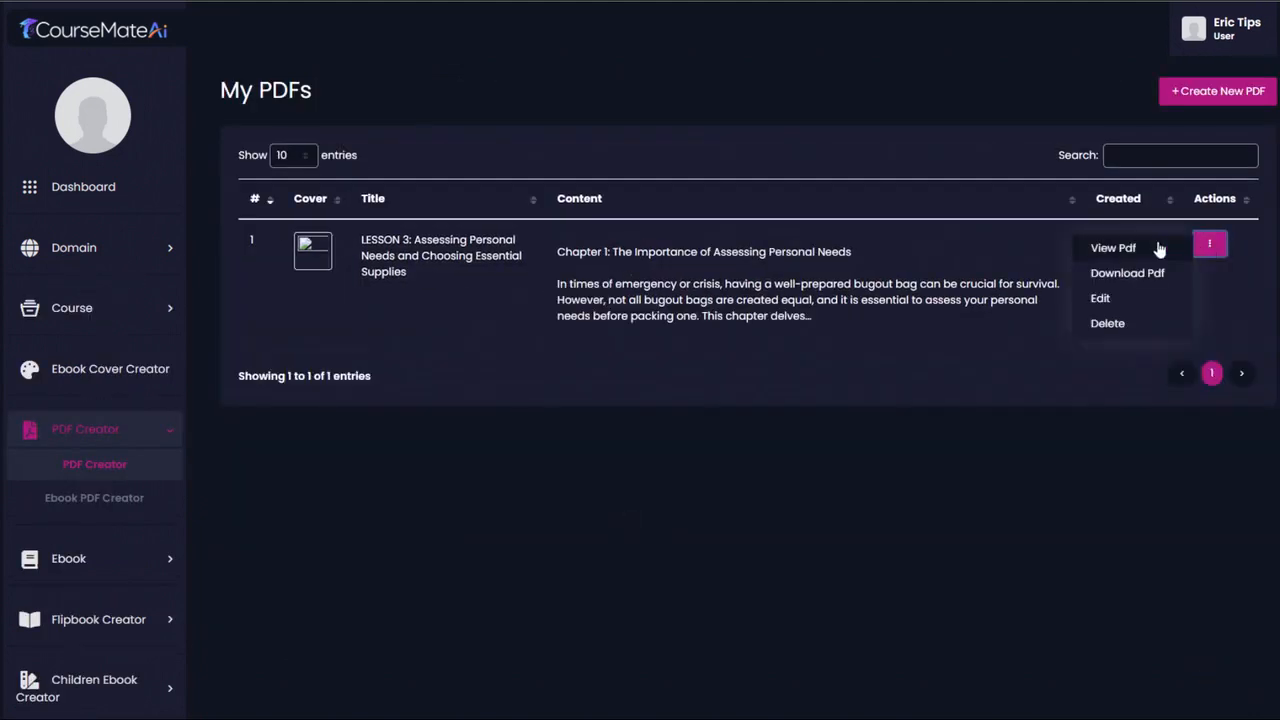
left_click(1105, 276)
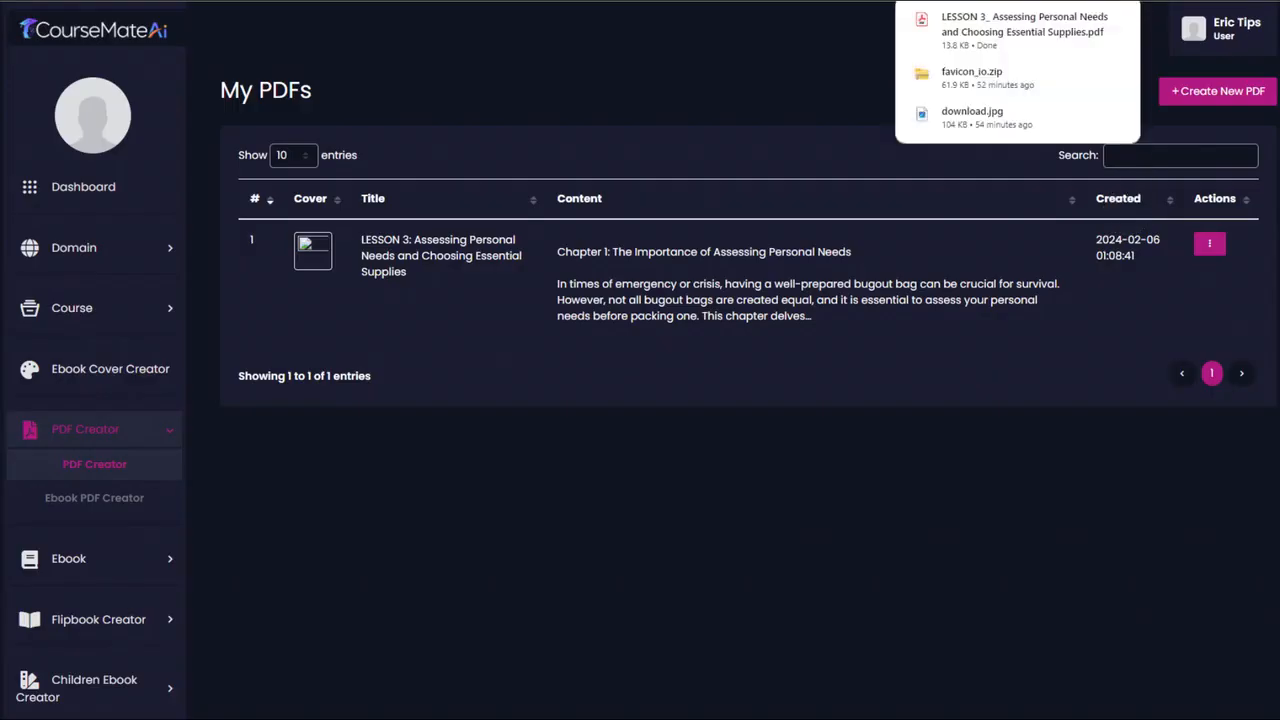
- Open the Bugout Master Class course's curriculum for editing and start a new lesson of type Document File
left_click(150, 314)
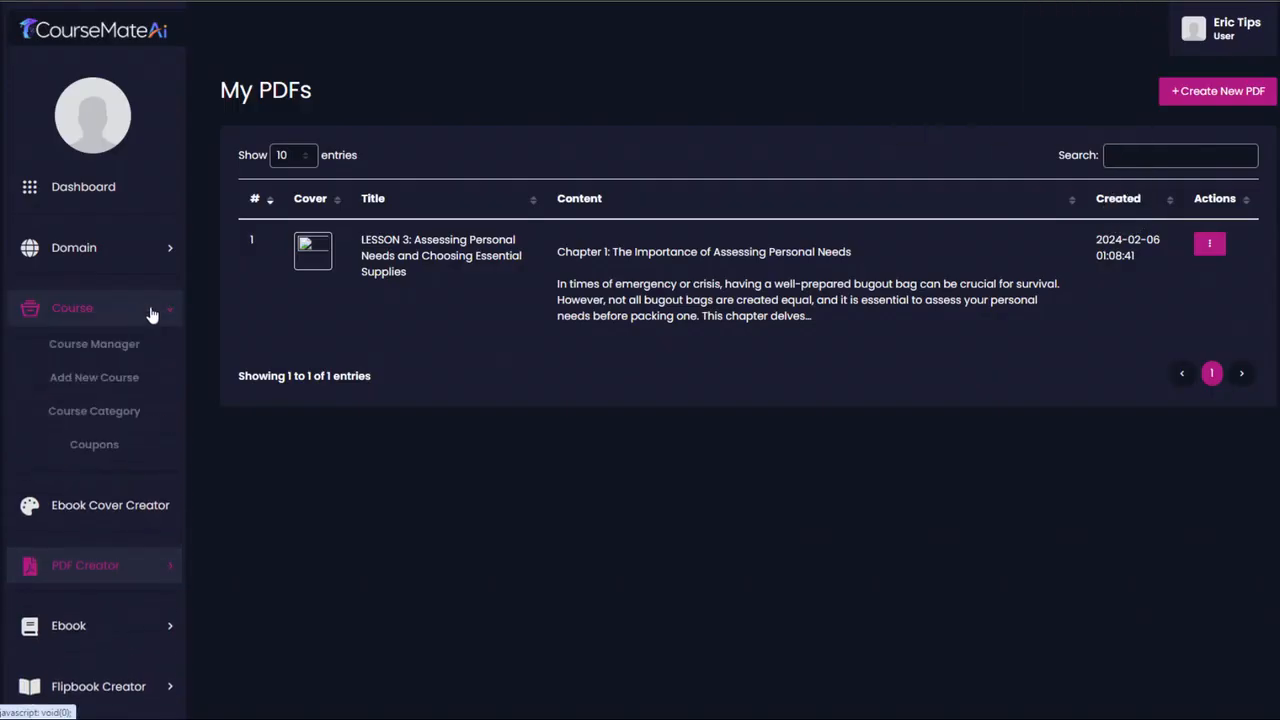
left_click(120, 346)
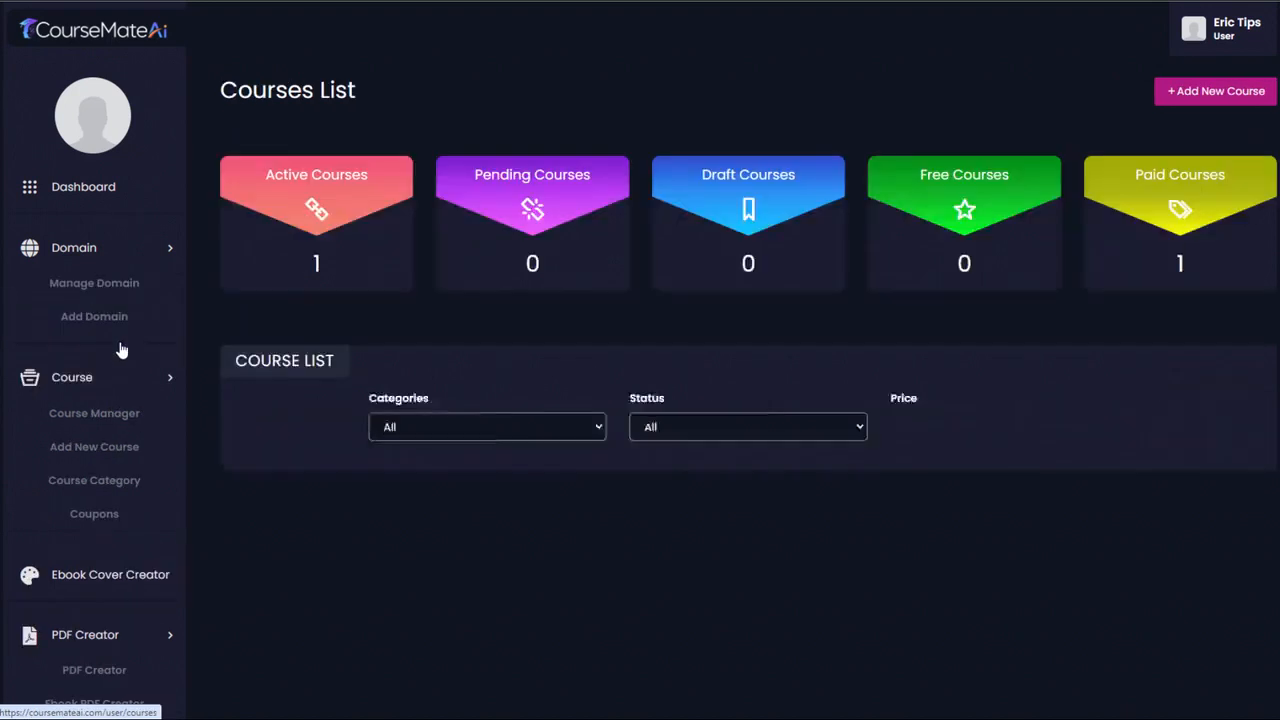
left_click(398, 553)
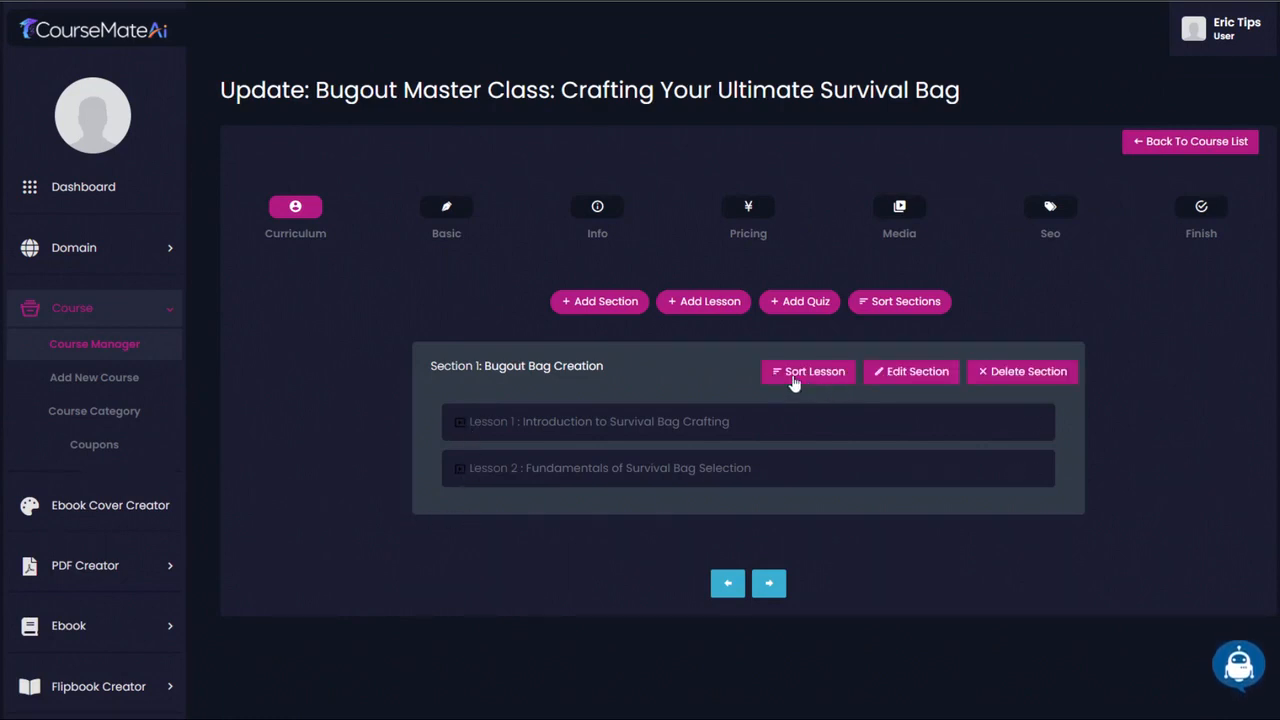
left_click(700, 302)
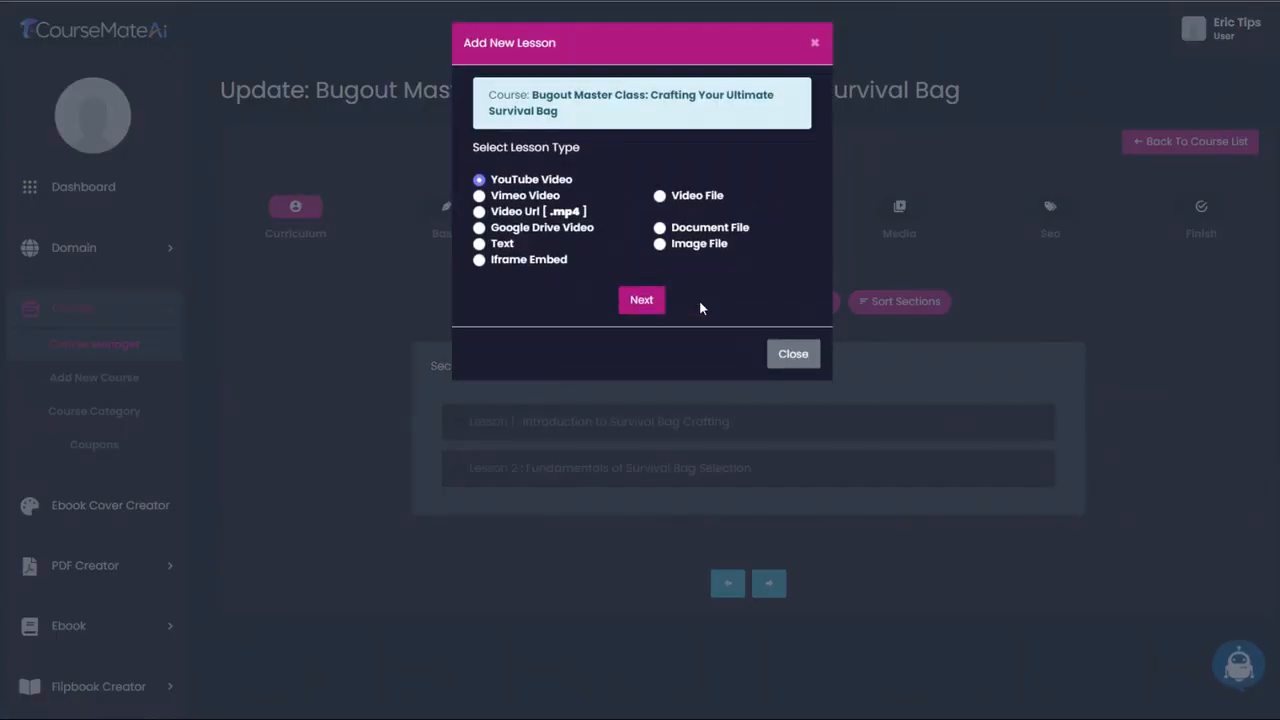
left_click(660, 229)
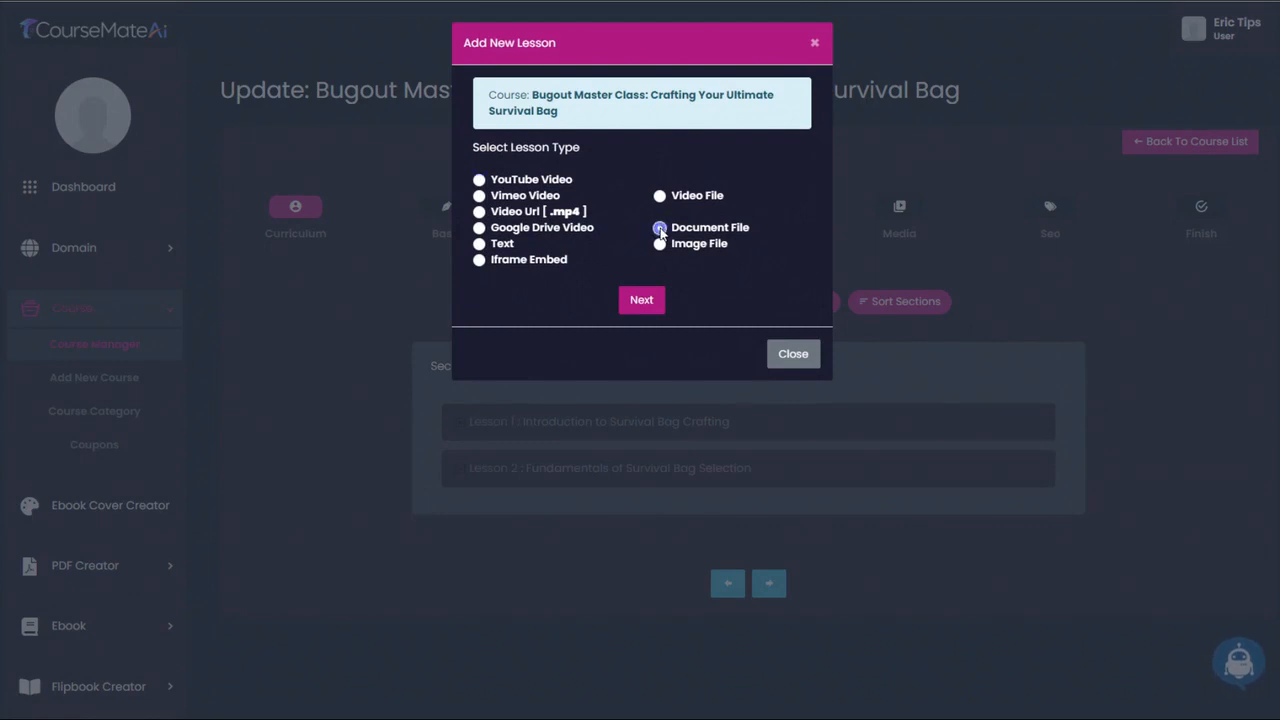
left_click(642, 301)
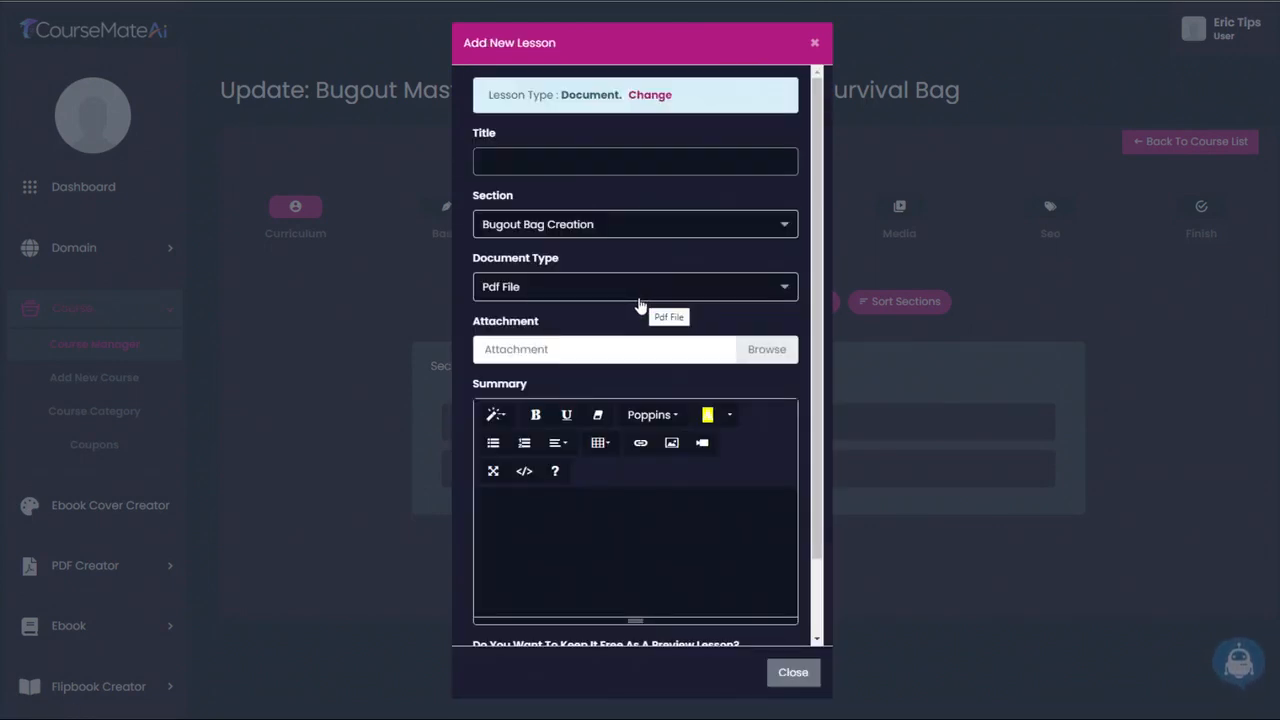
- Title the lesson "Assessing Personal Needs and Choosing Essential Supplies", attach the downloaded Lesson 3 PDF and add it to Bugout Bag Creation
left_click(560, 161)
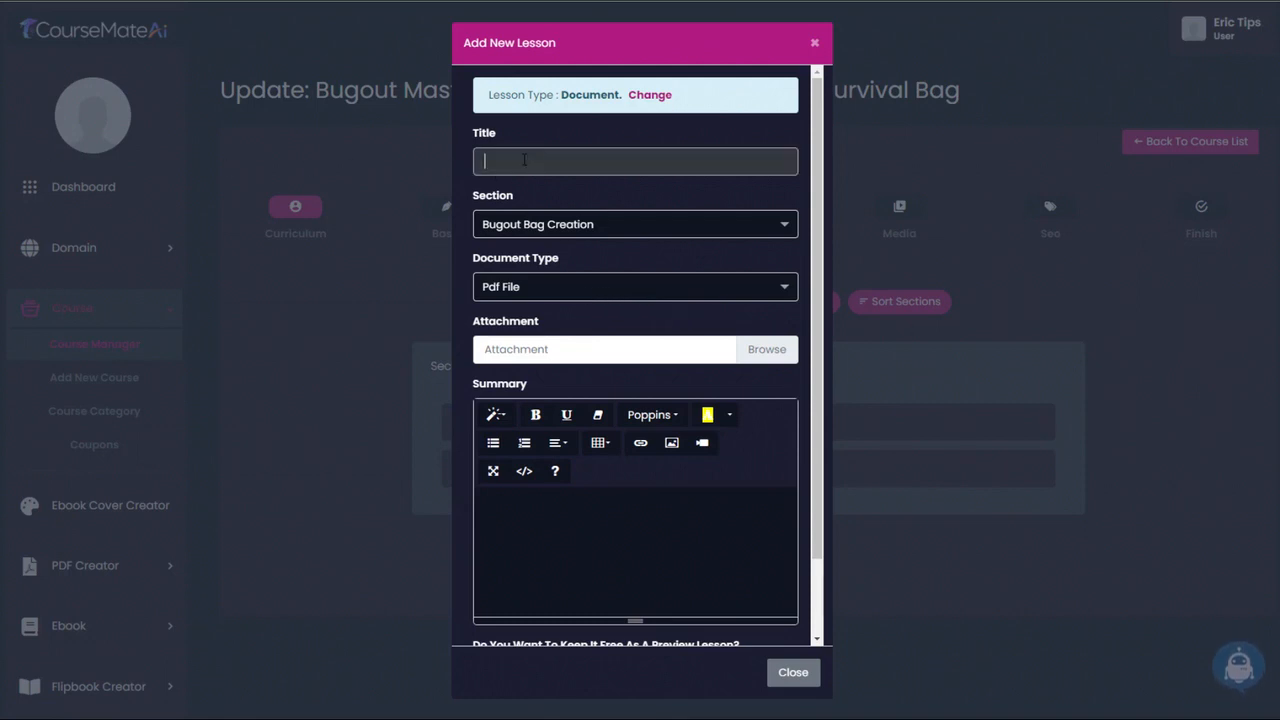
type("Assessing Personal Needs and Choosing Essential Supplies")
scroll(665, 336, "down", 1)
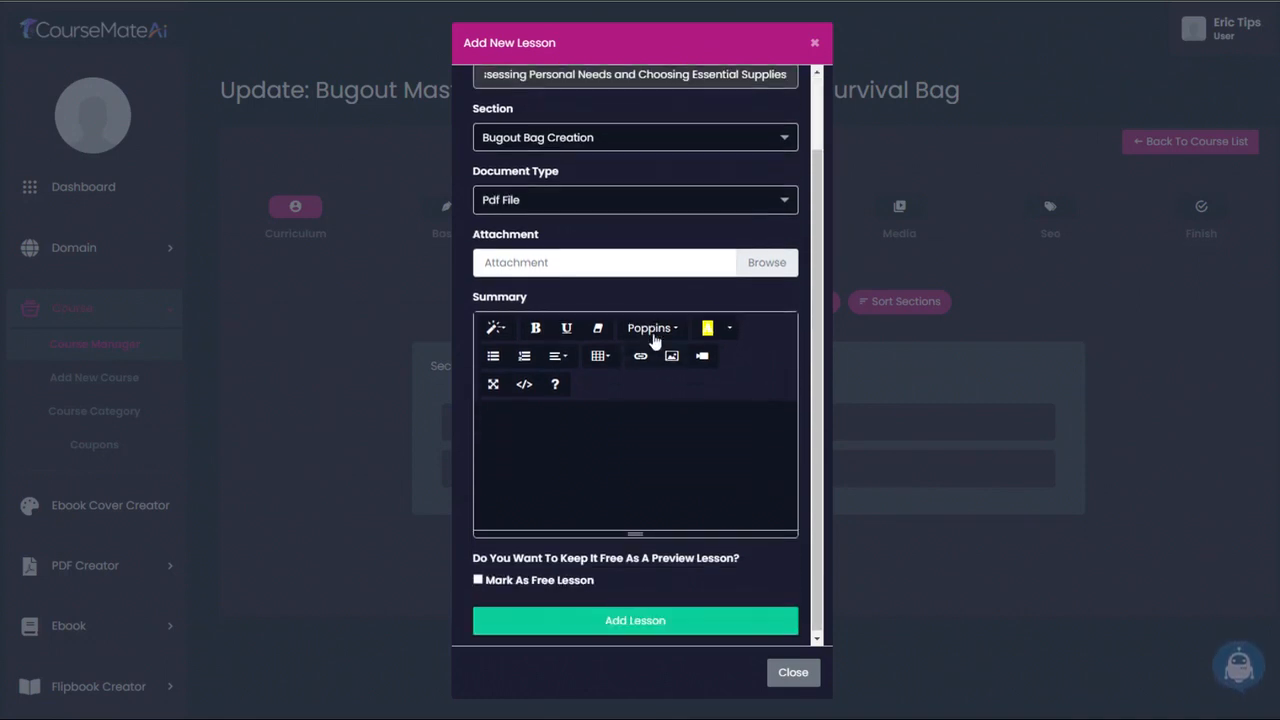
left_click(763, 263)
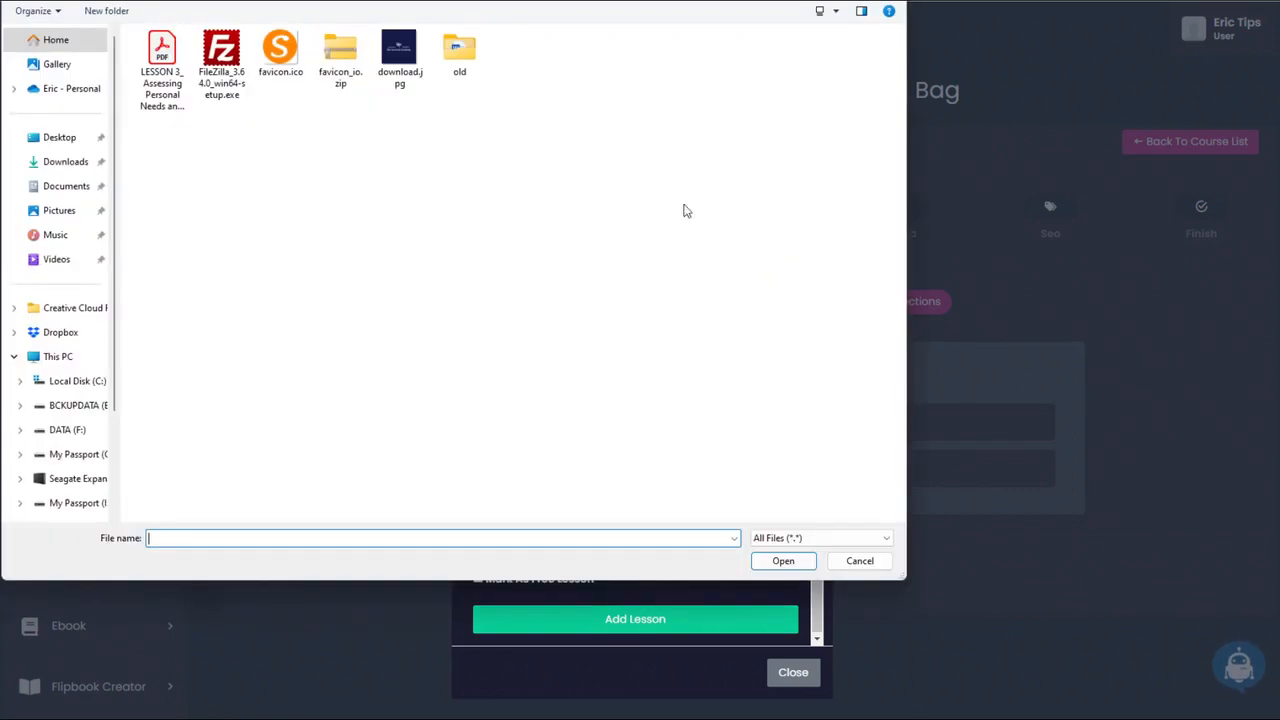
double_click(161, 60)
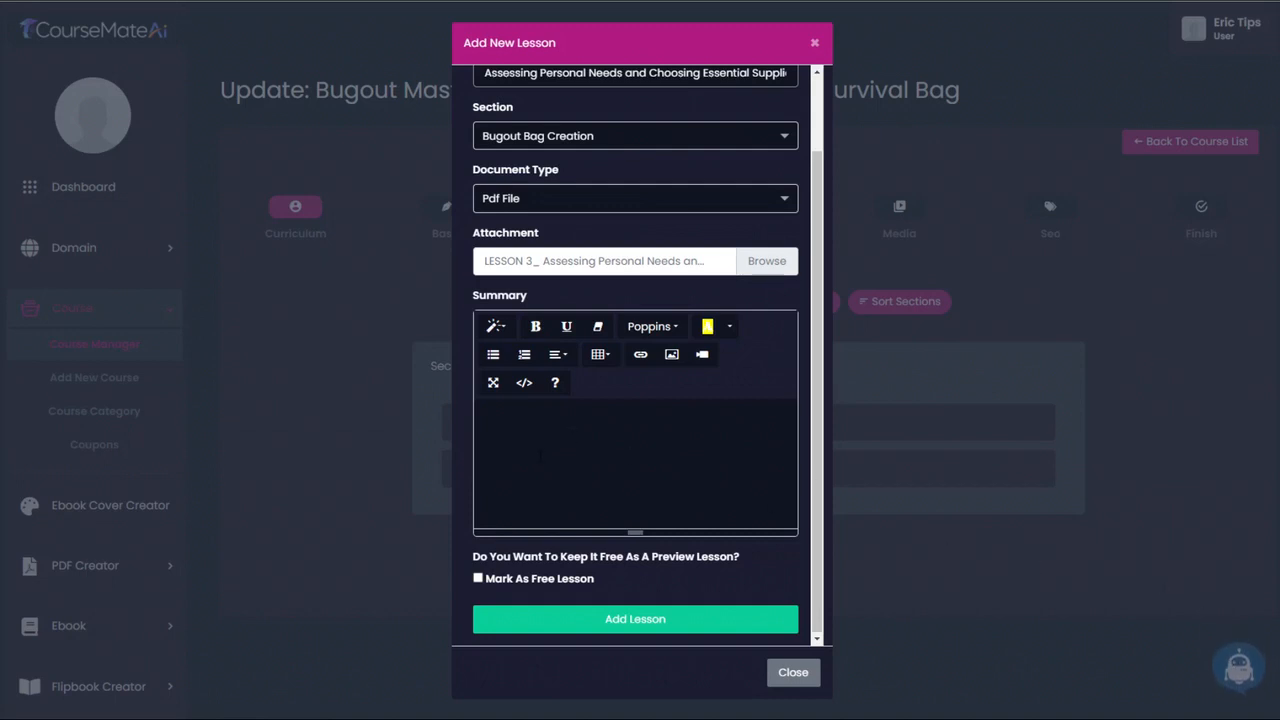
left_click(640, 622)
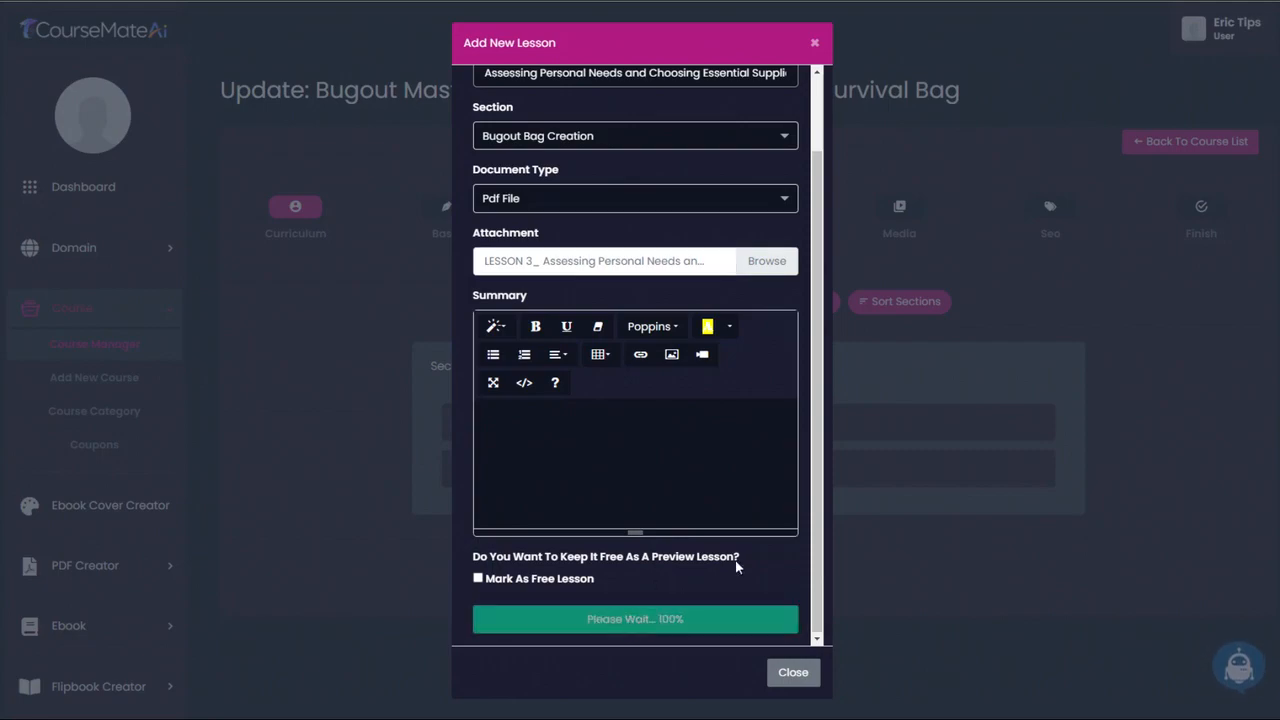
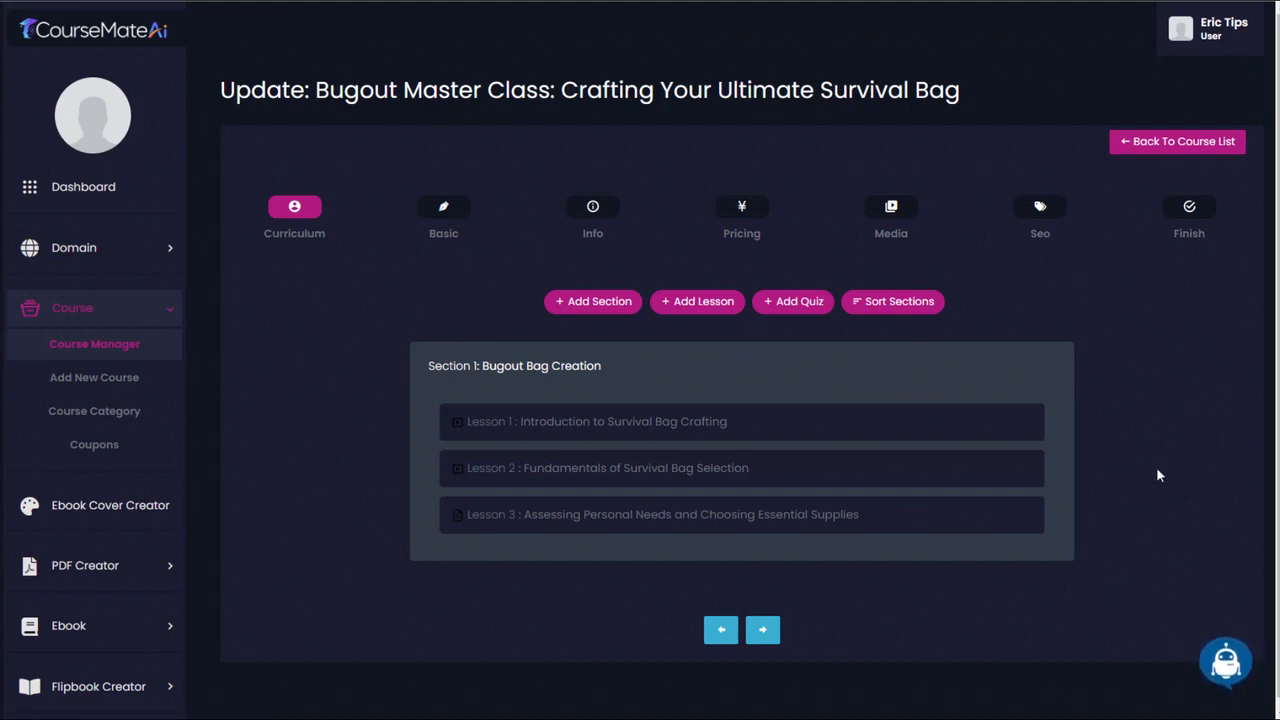
- Generate English Course Lesson Text with Ai Writer for "LESSON 4: Organizing Your Survival Bag Effectively" and copy the text
scroll(1155, 499, "down", 1)
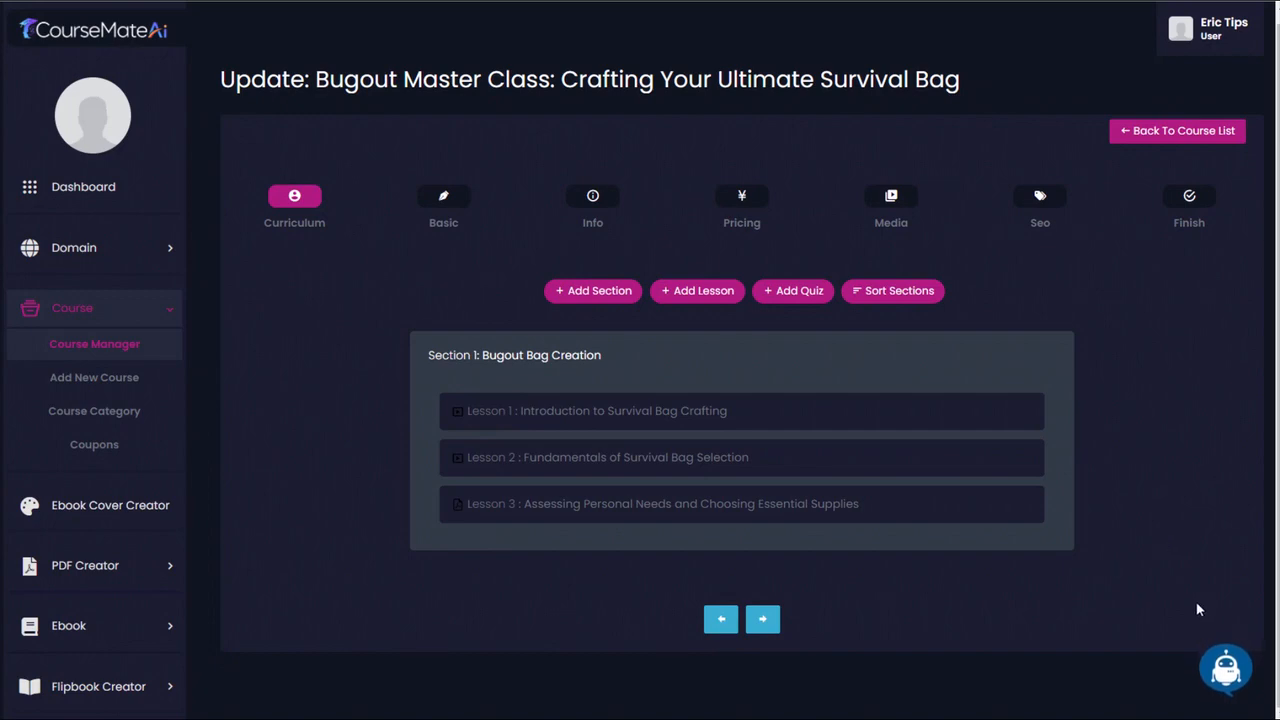
left_click(1225, 662)
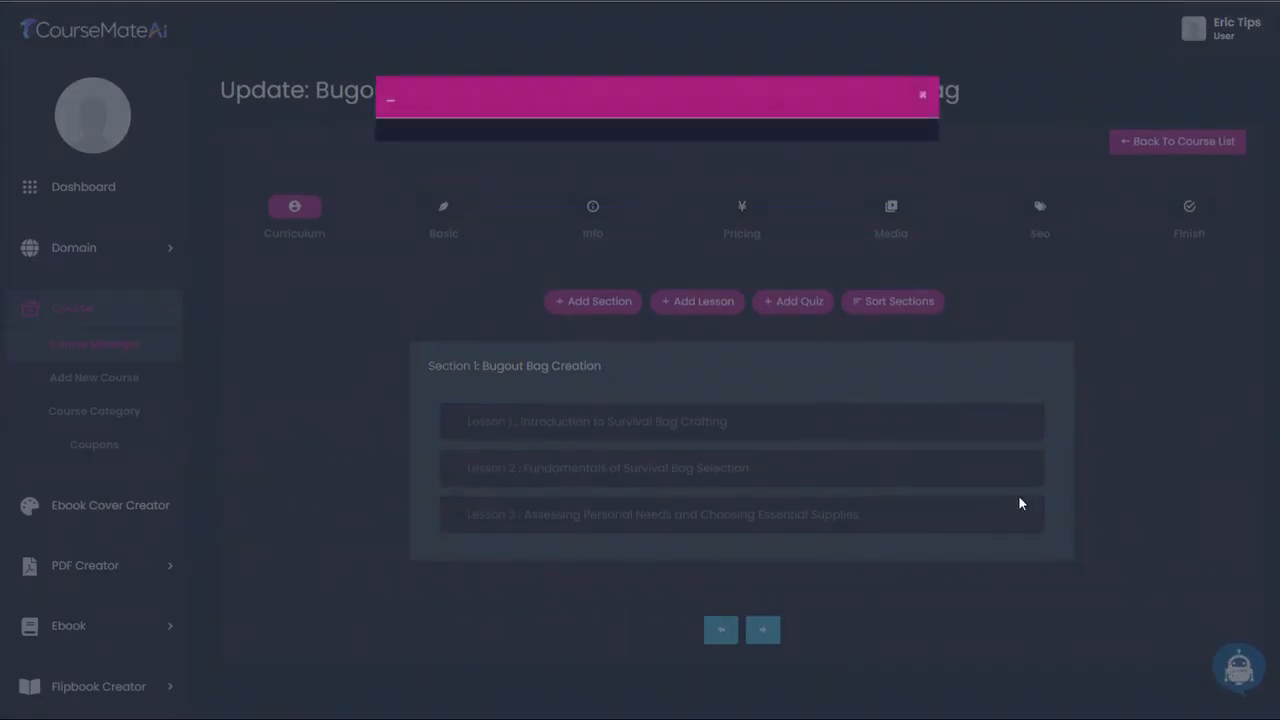
left_click(450, 135)
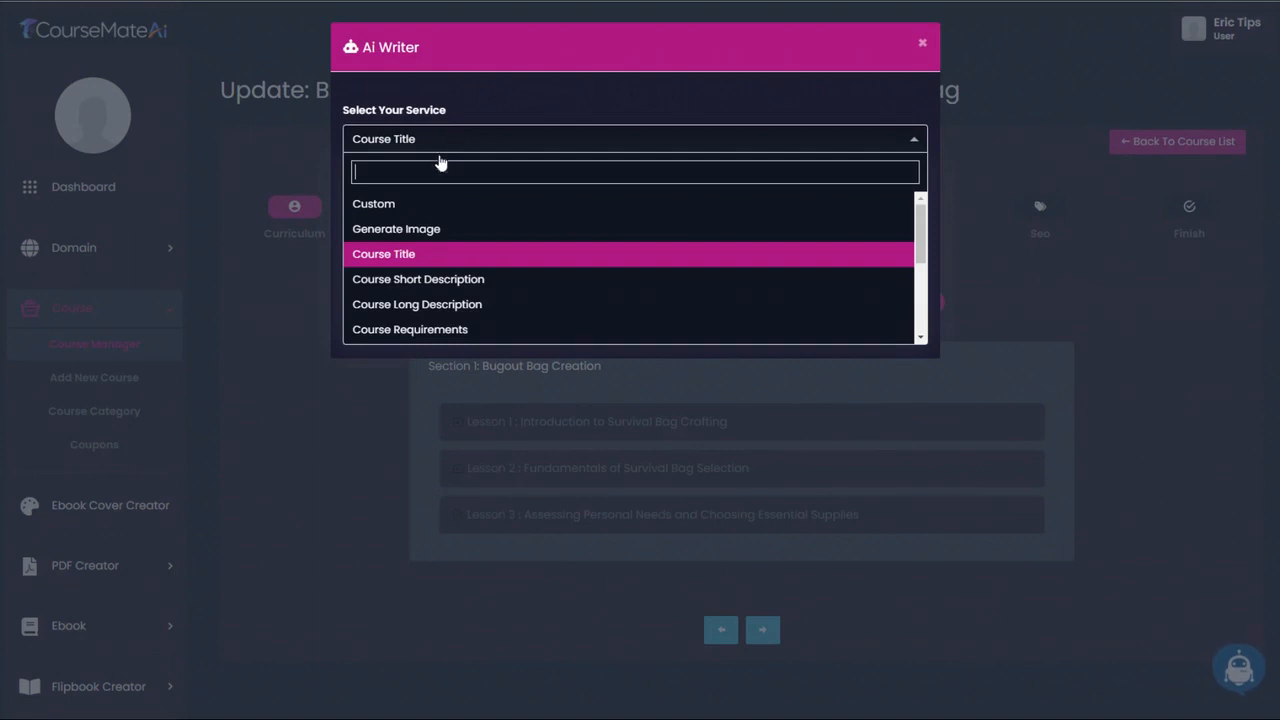
scroll(449, 232, "down", 2)
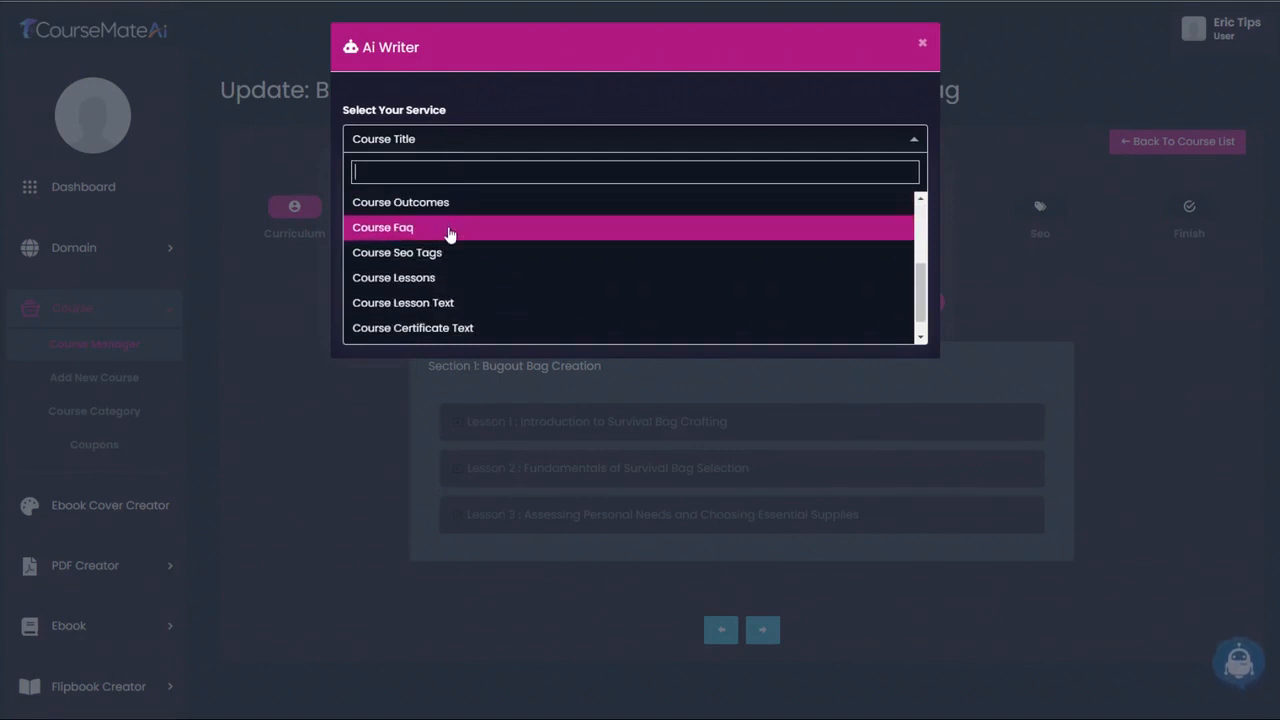
left_click(435, 303)
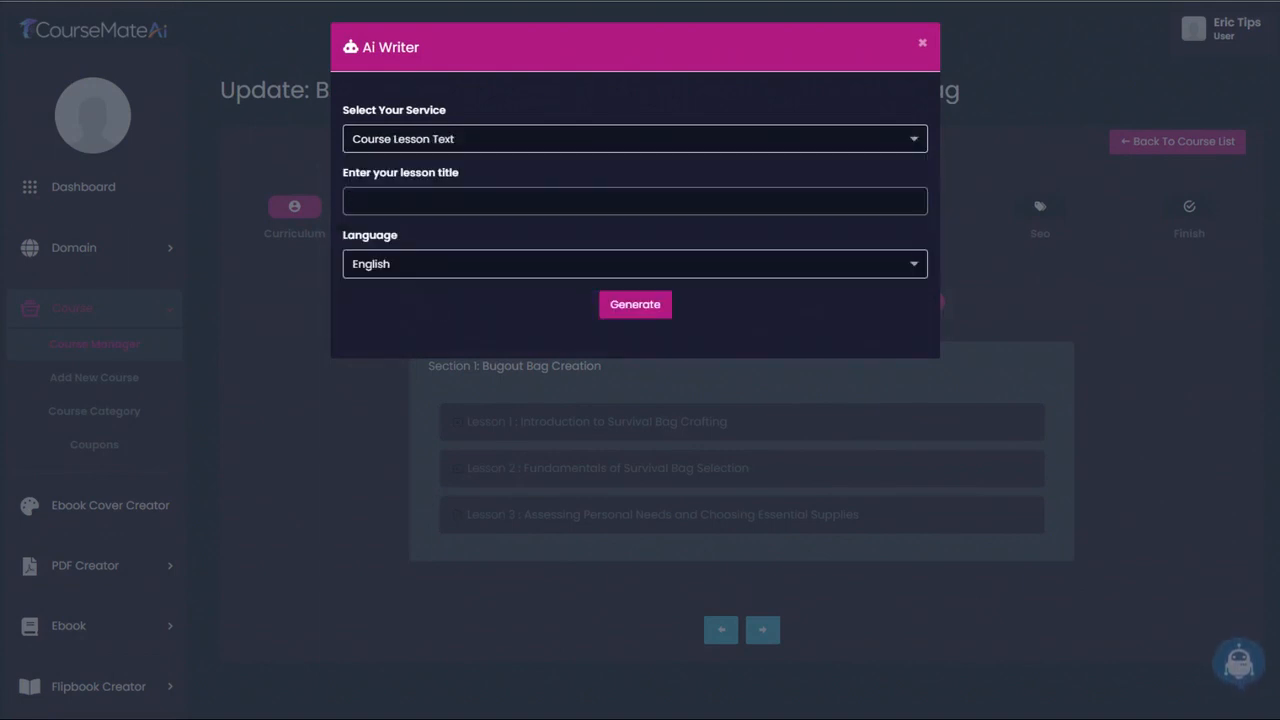
left_click(400, 200)
type("LESSON 4: Organizing Your Survival Bag Effectively")
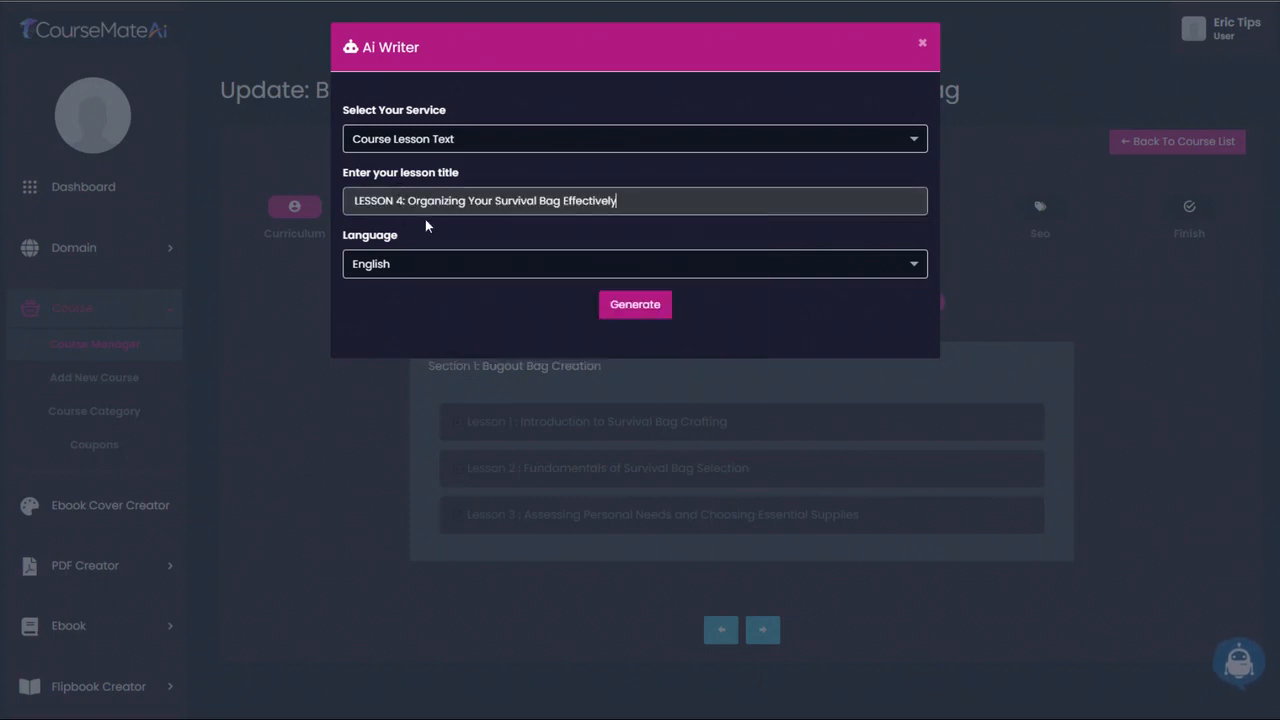
left_click(638, 306)
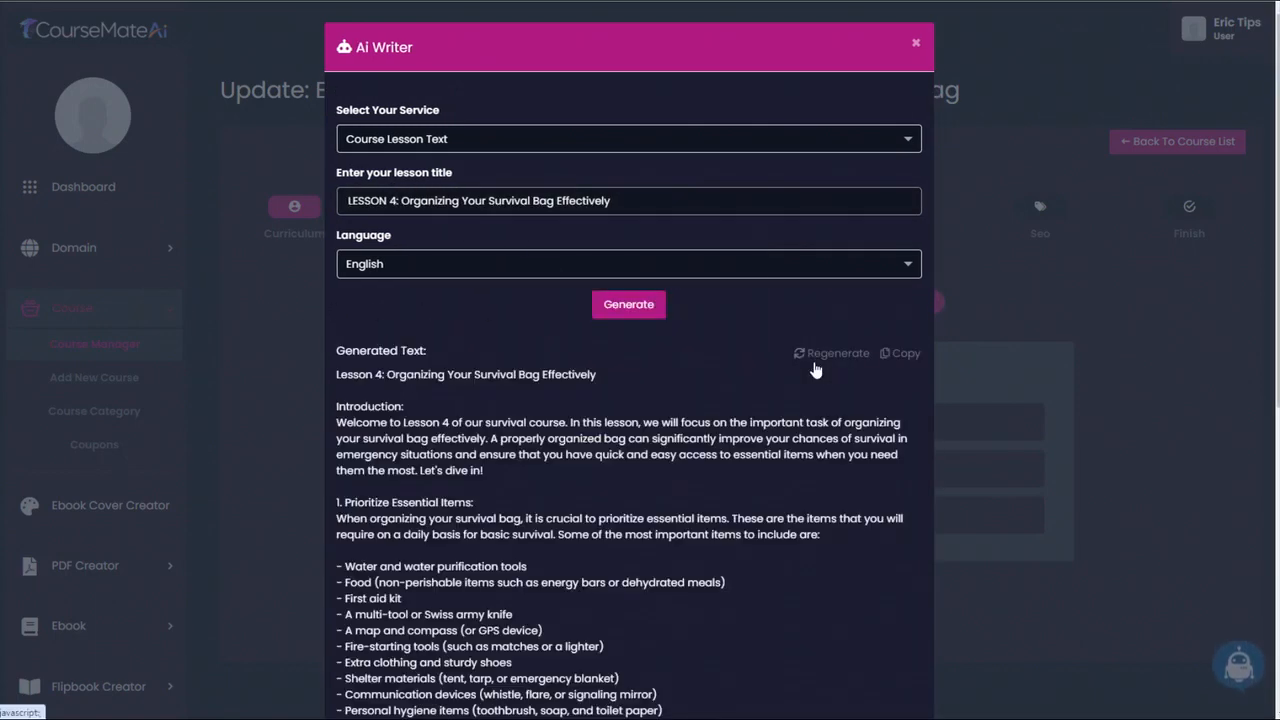
left_click(898, 358)
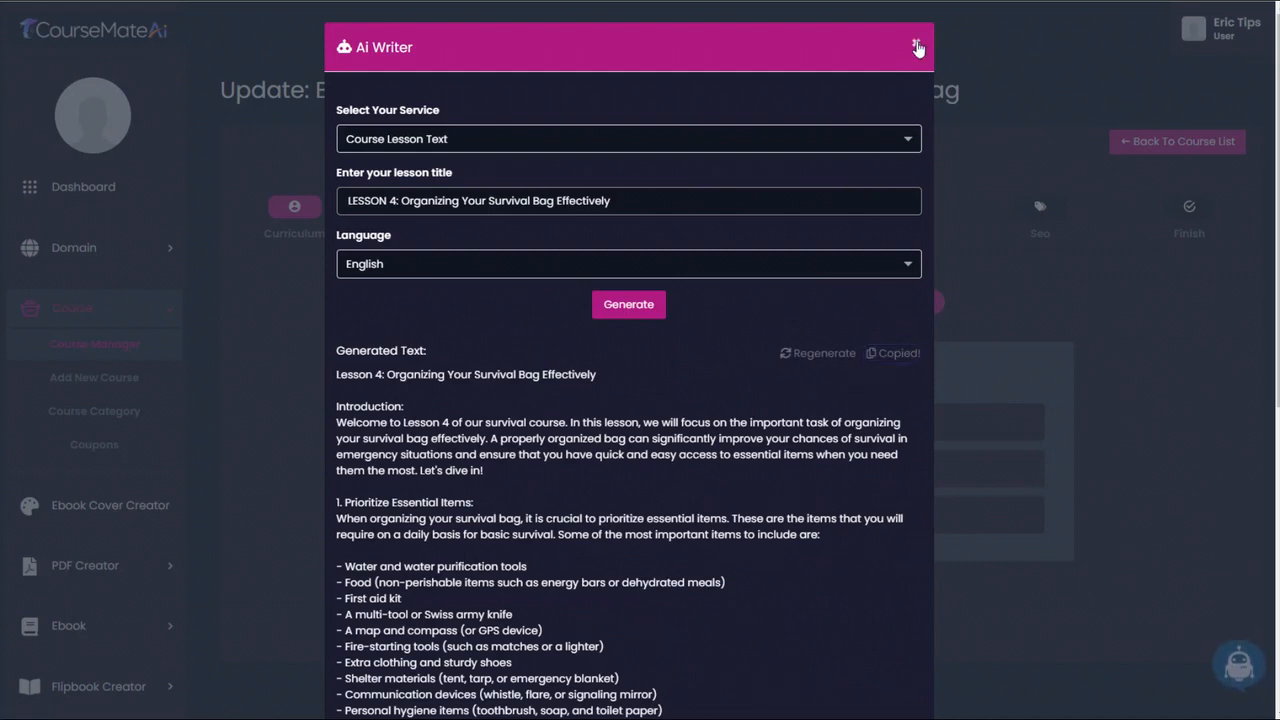
left_click(917, 48)
- Open the Training Video Creator's form for creating a new text video
scroll(107, 425, "down", 5)
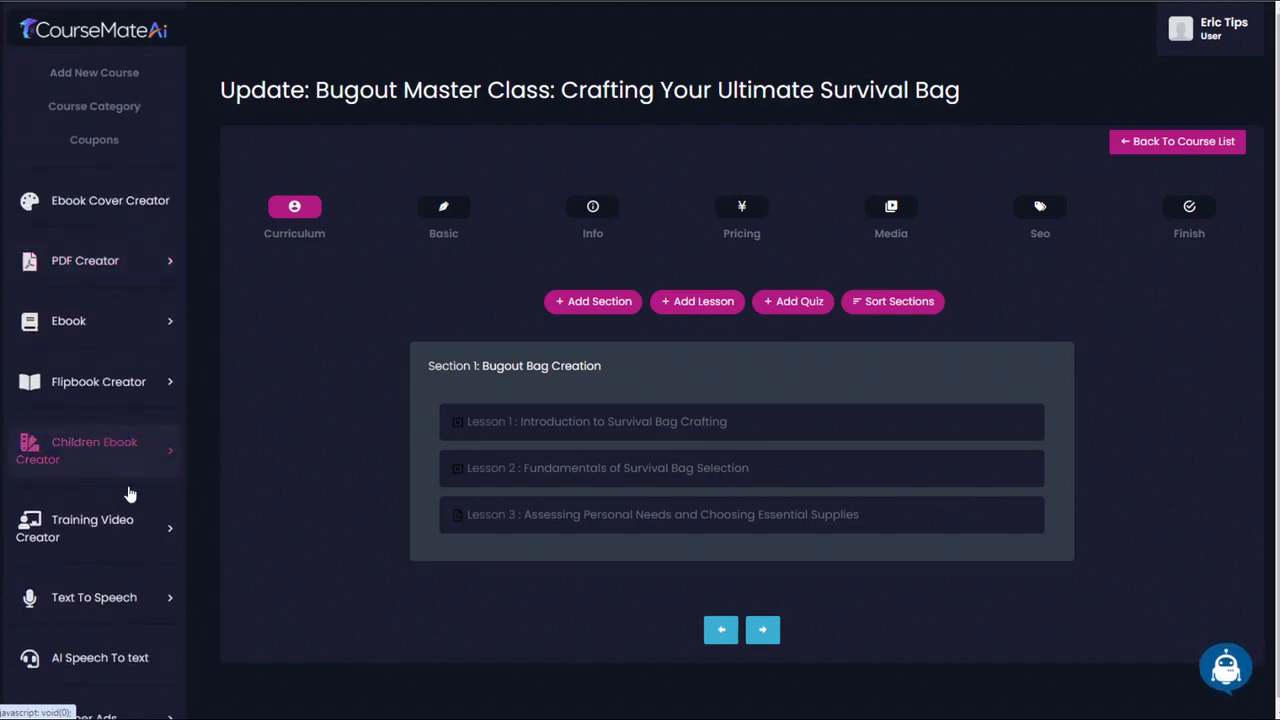
left_click(143, 528)
scroll(130, 500, "down", 2)
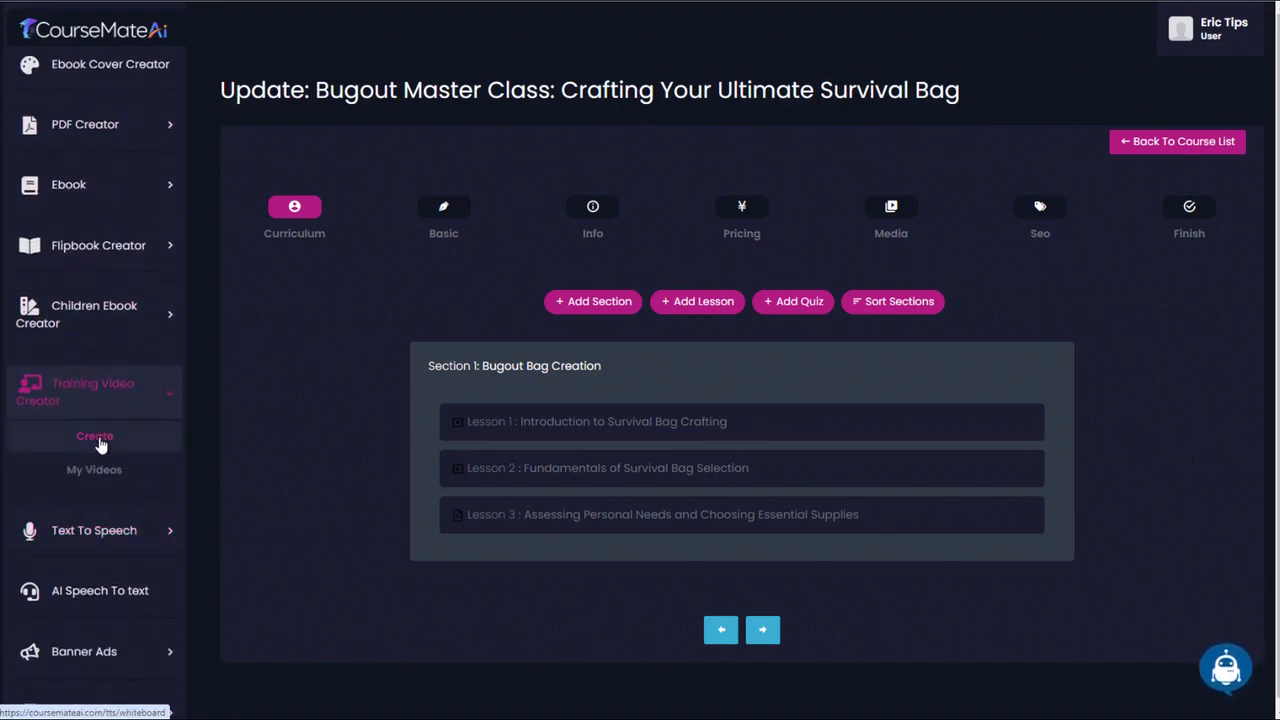
left_click(95, 437)
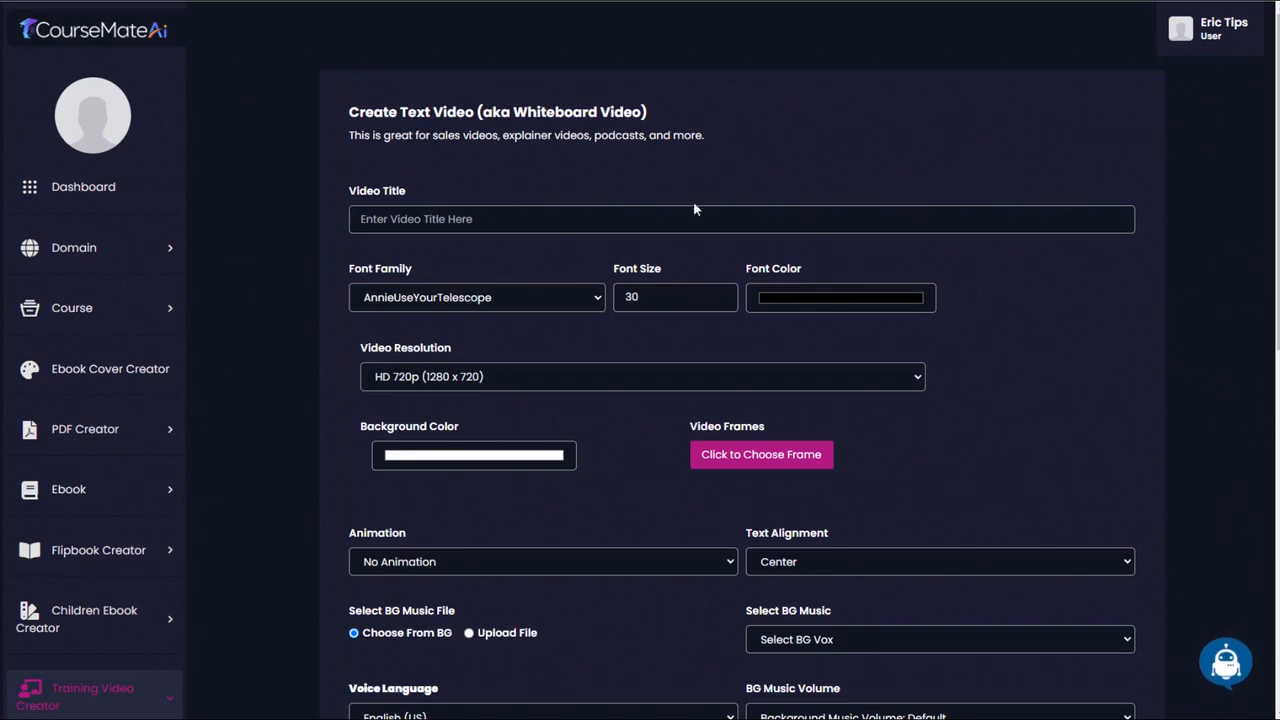
- Examine the whiteboard video form's settings, including music, voice language, Vox voices, AI content and slide text
left_click(954, 208)
left_click_drag(1272, 136, 1271, 480)
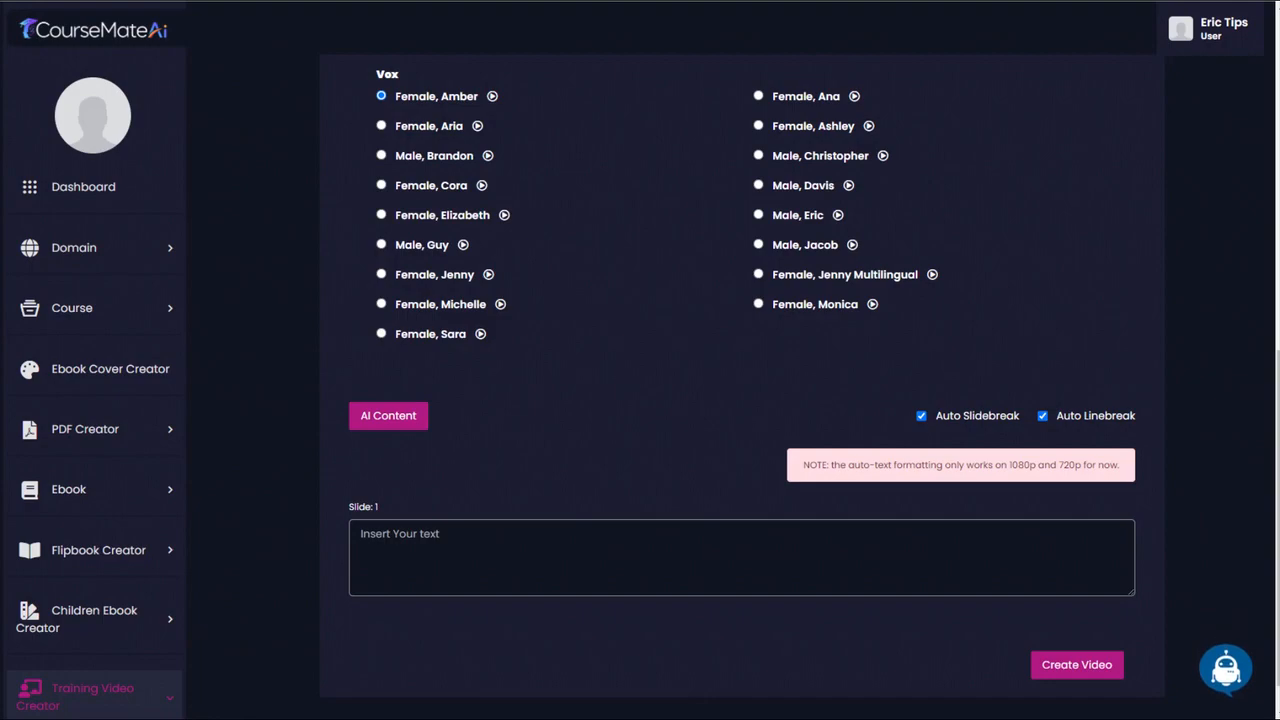
left_click_drag(0, 99, 0, 60)
scroll(705, 314, "down", 1)
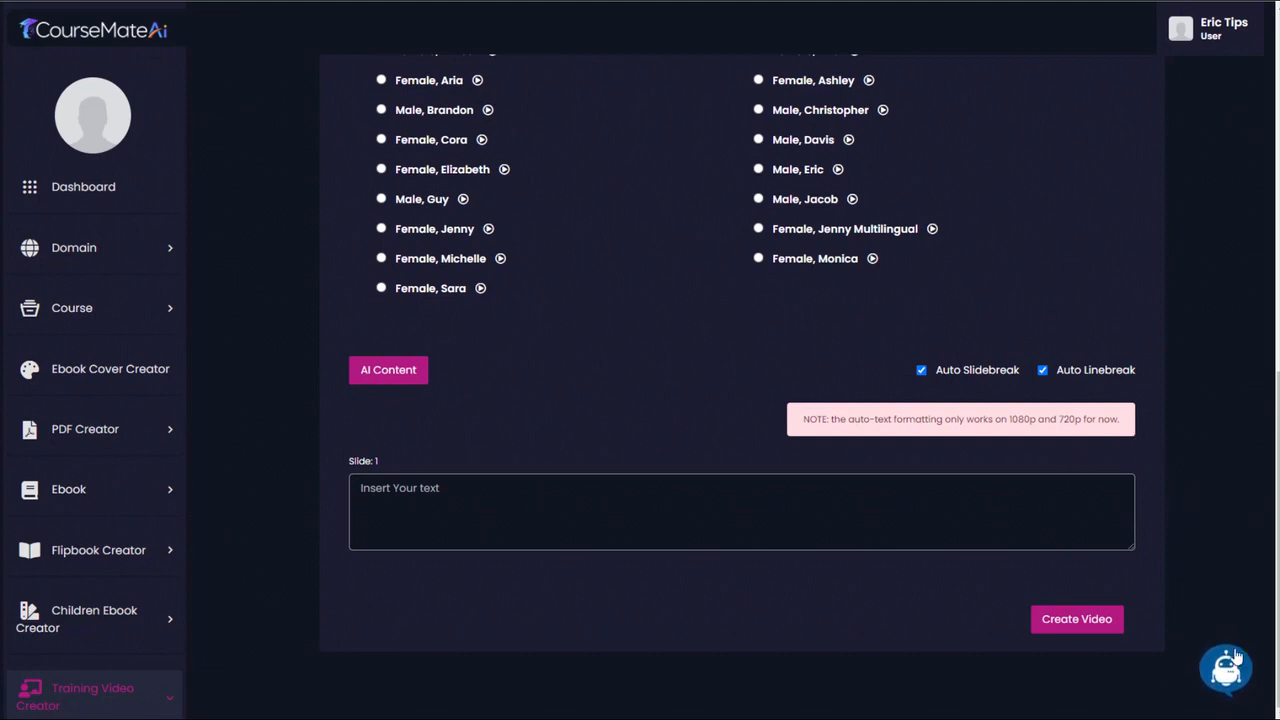
scroll(1192, 523, "up", 3)
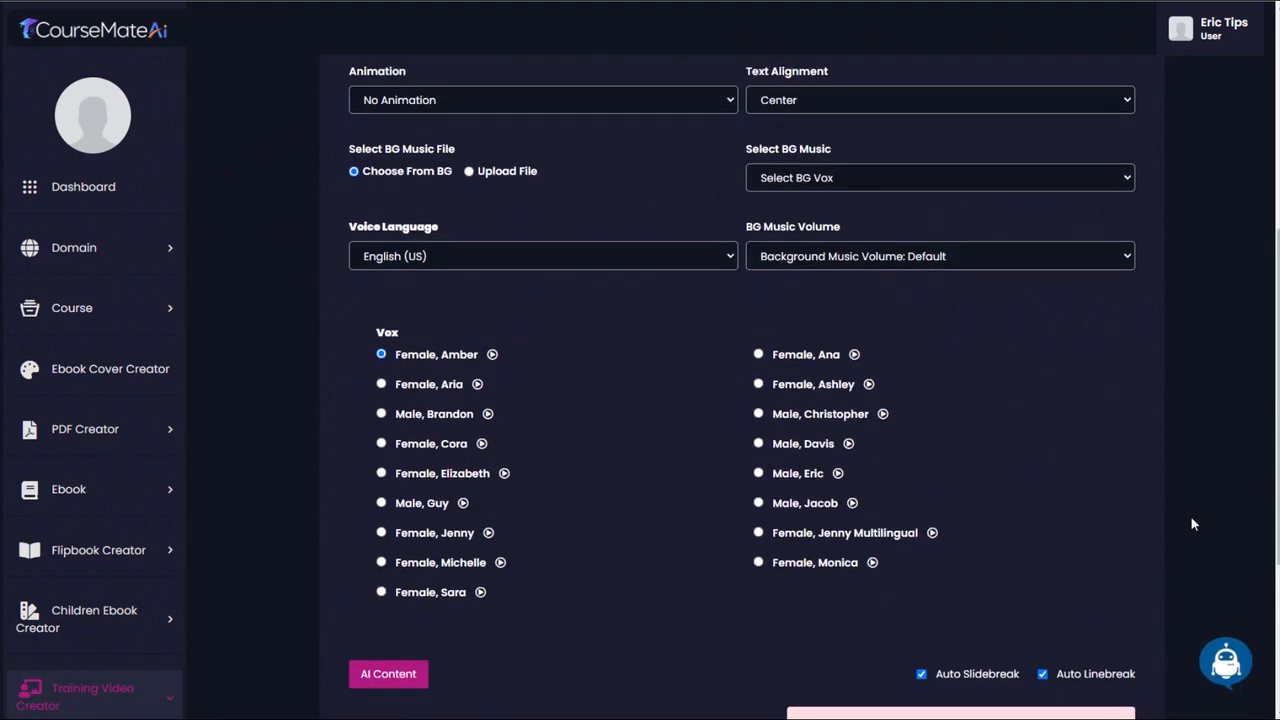
scroll(1192, 523, "down", 3)
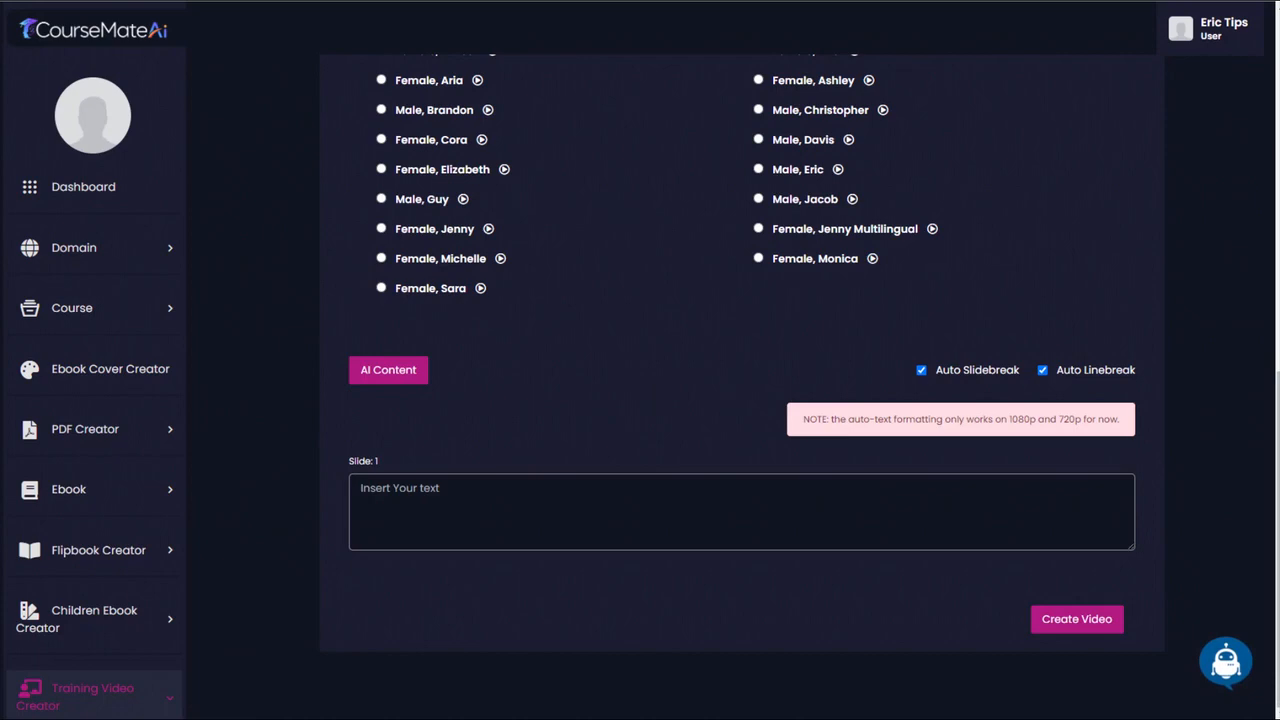
left_click_drag(0, 118, 0, 126)
- Turn off Auto Slidebreak and Auto Linebreak for the video's slide text
left_click(921, 370)
left_click(1042, 371)
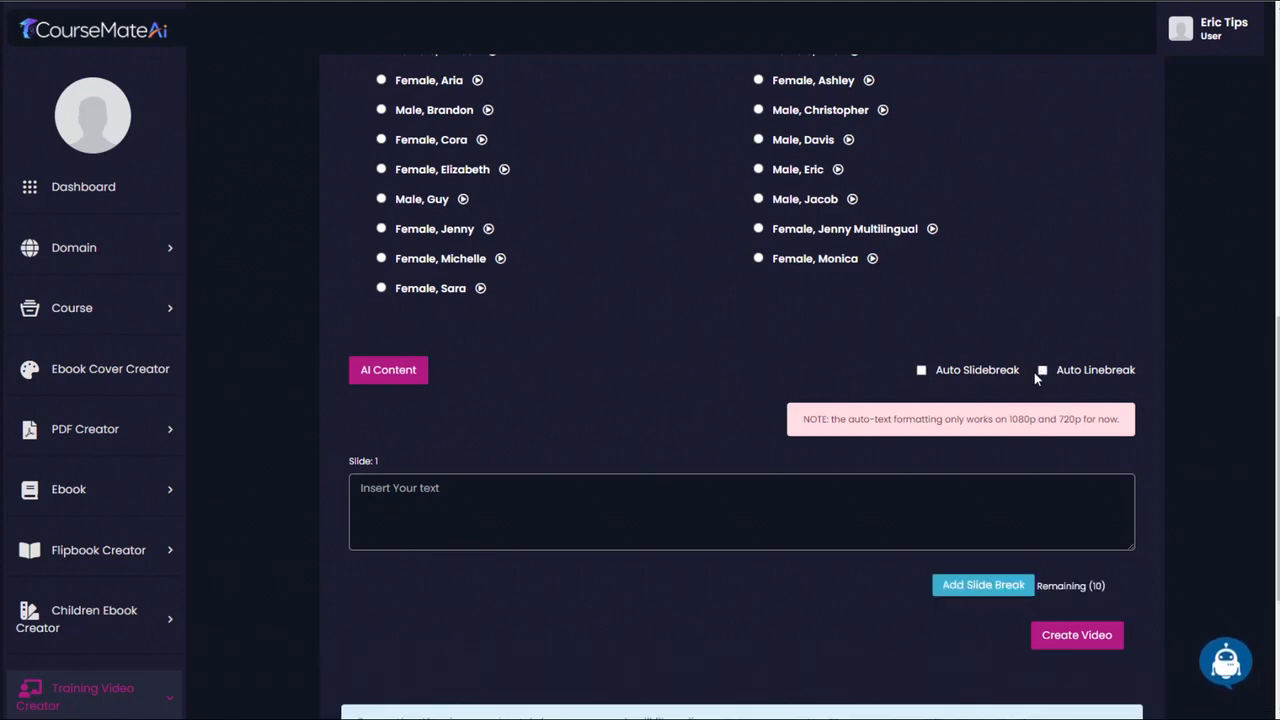
scroll(722, 417, "down", 3)
scroll(702, 412, "up", 2)
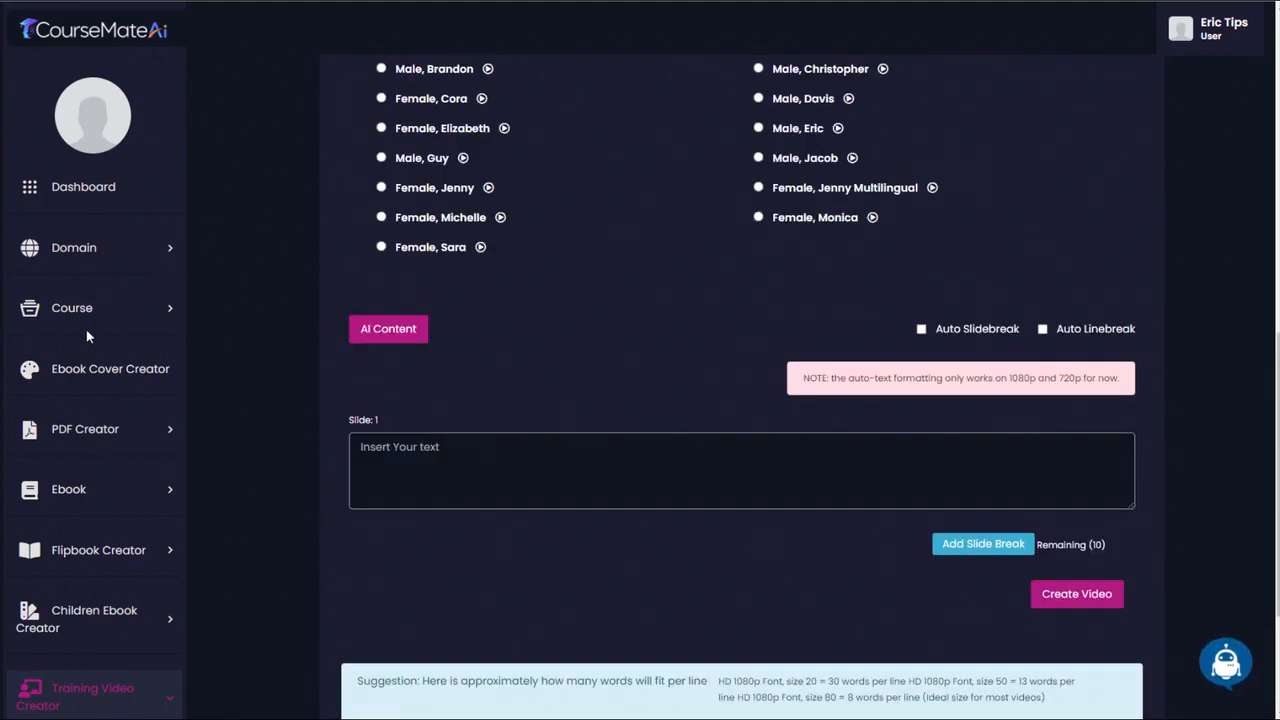
- Paste the "Prioritize Essential Items" introduction into slide 1 and delete its sentence about items required on a daily basis
left_click(477, 453)
key("ctrl+v")
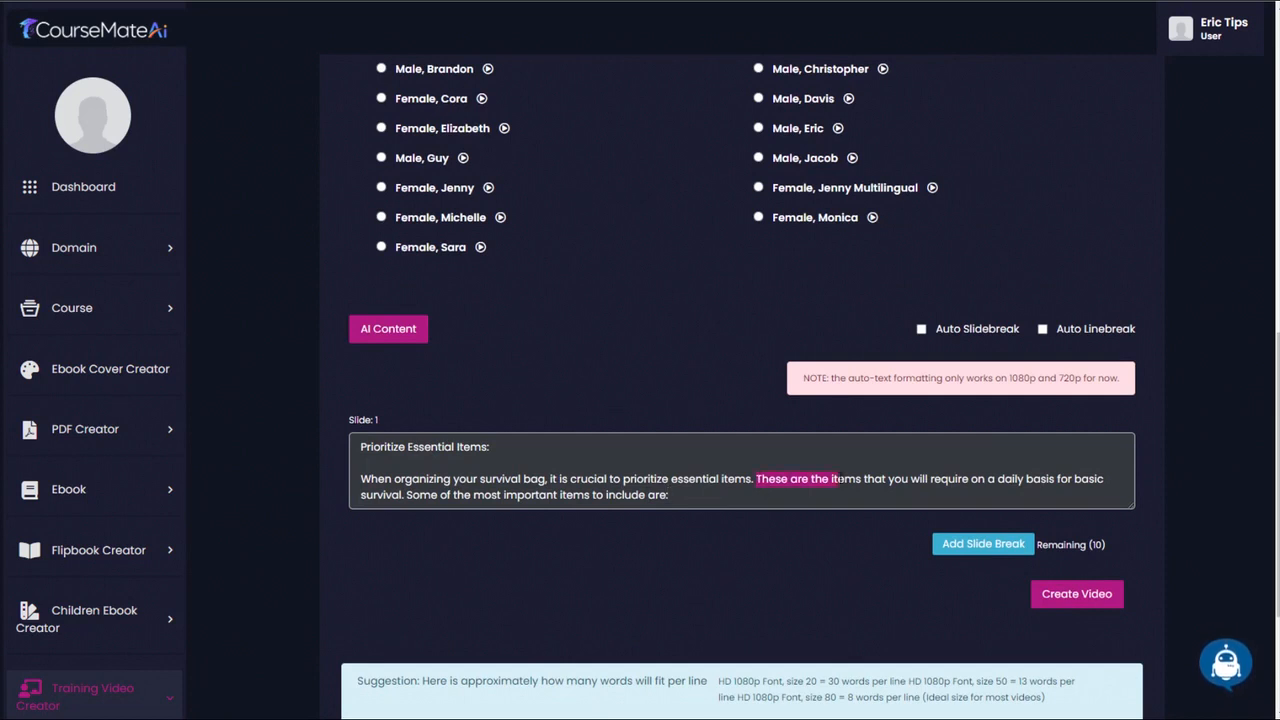
left_click_drag(868, 480, 421, 500)
key("BackSpace")
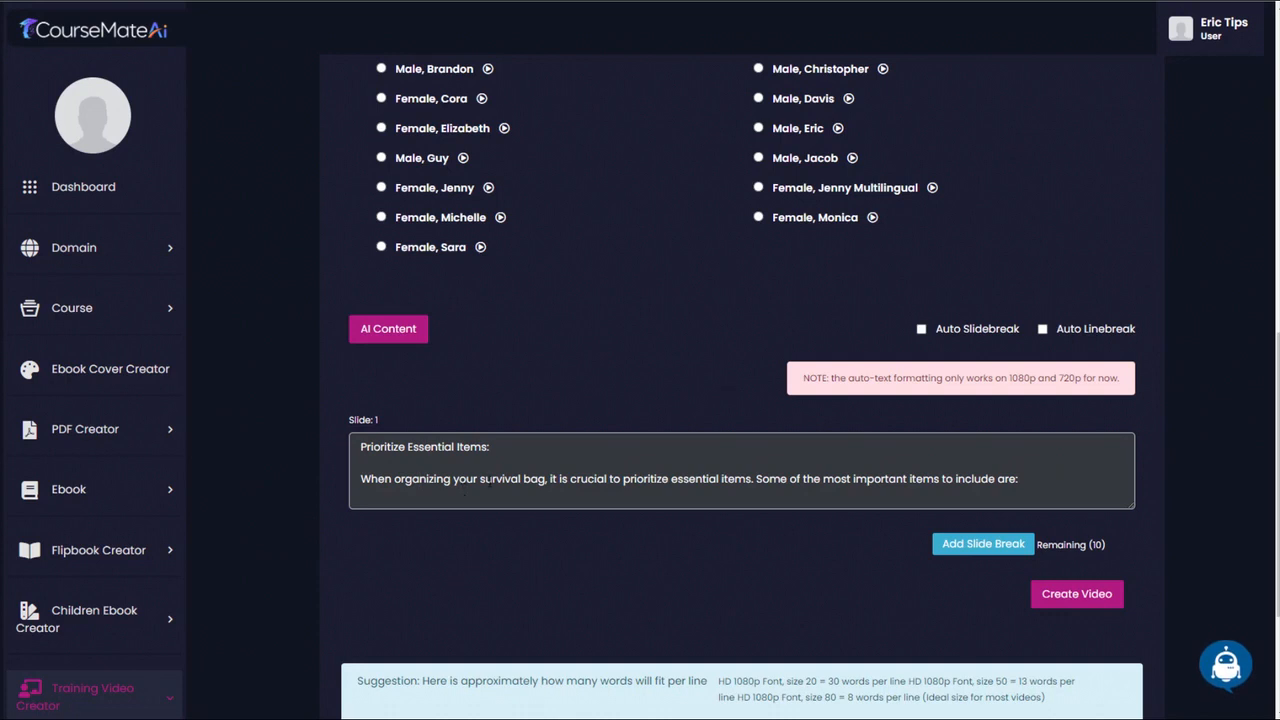
- Add slide 2 and paste the essential items list running from water purification tools to a map and compass or GPS device
left_click(983, 543)
scroll(580, 552, "down", 2)
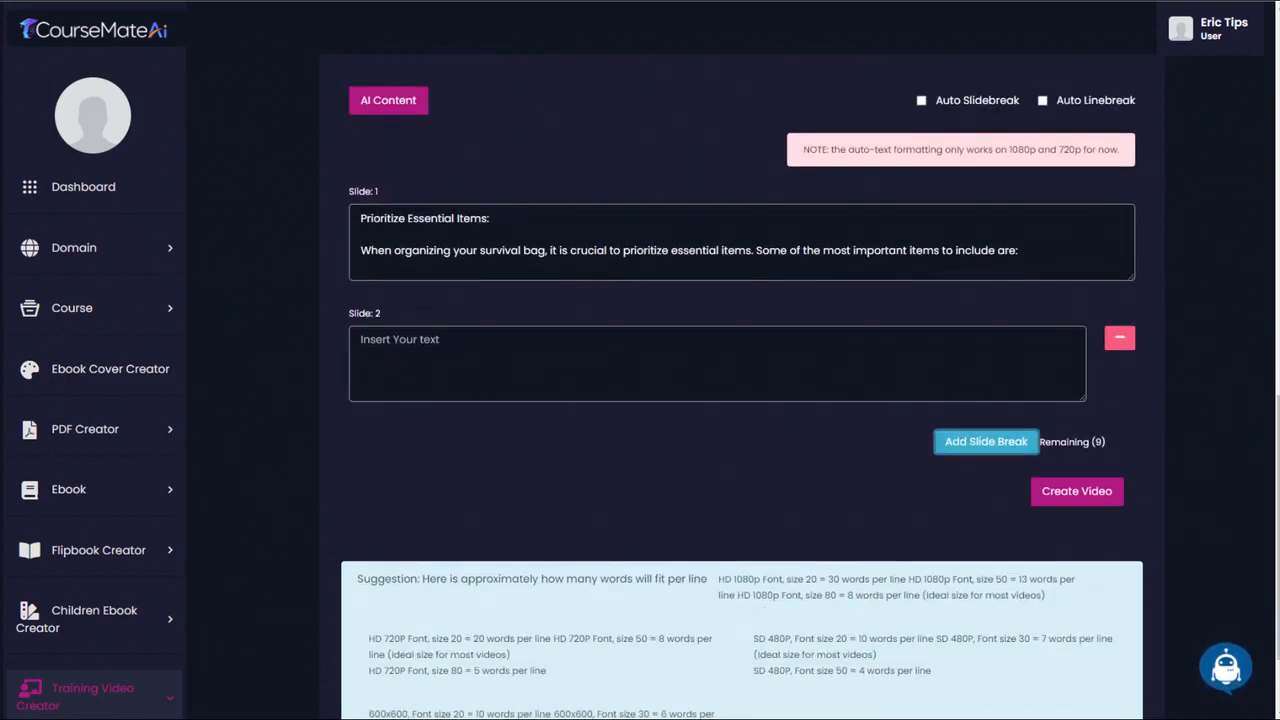
left_click(428, 366)
key("ctrl+v")
scroll(985, 510, "up", 1)
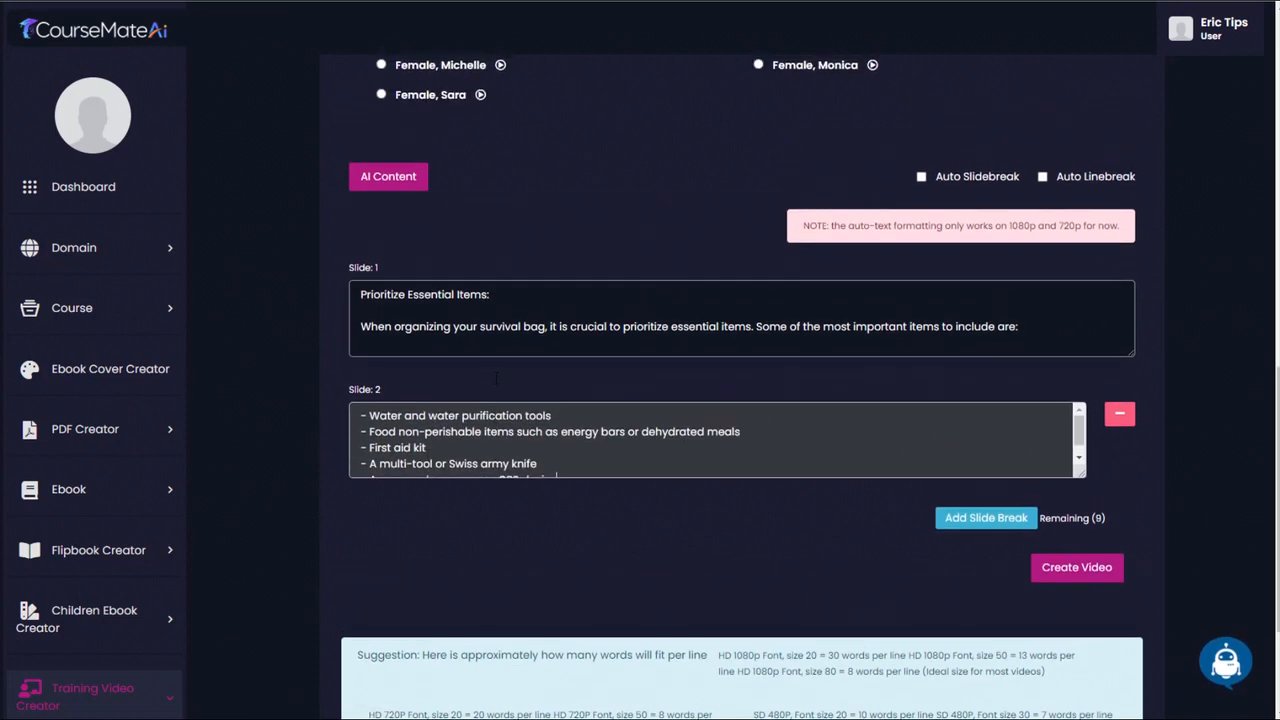
- Add slide 3 and paste the text about categorizing and packing the essential items efficiently in groups
left_click(985, 515)
scroll(983, 505, "down", 2)
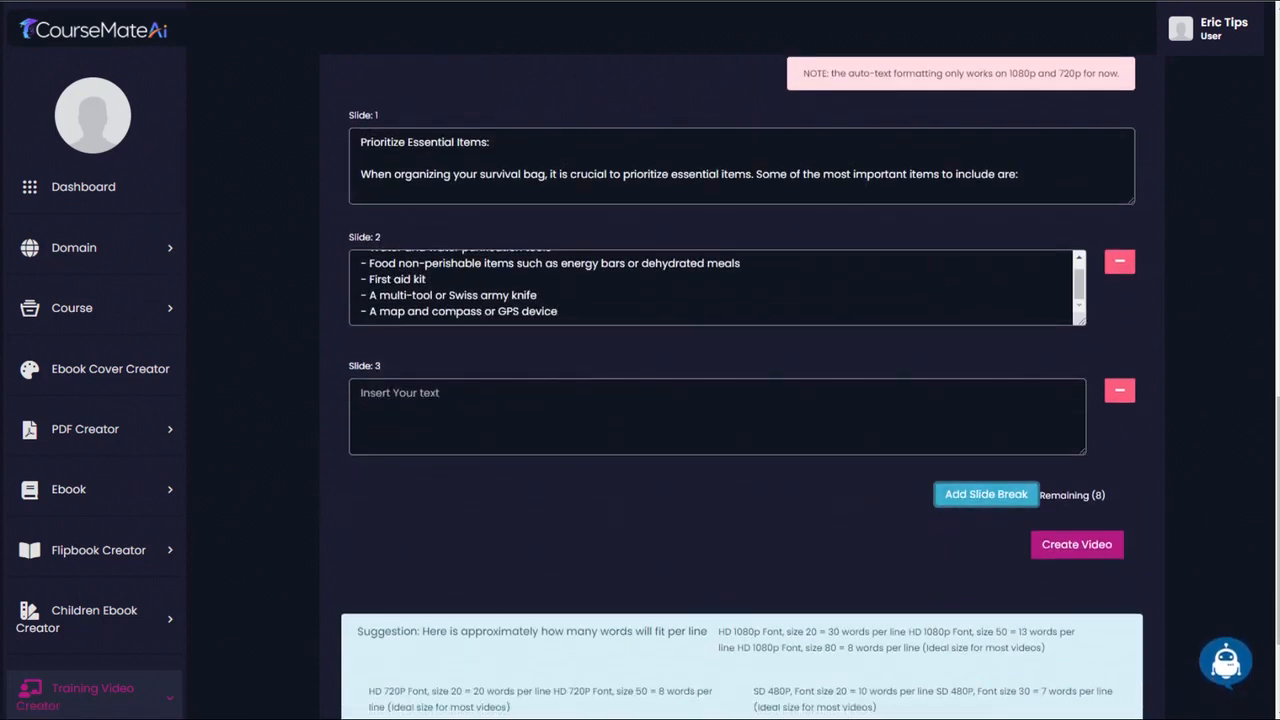
left_click(525, 412)
key("ctrl+v")
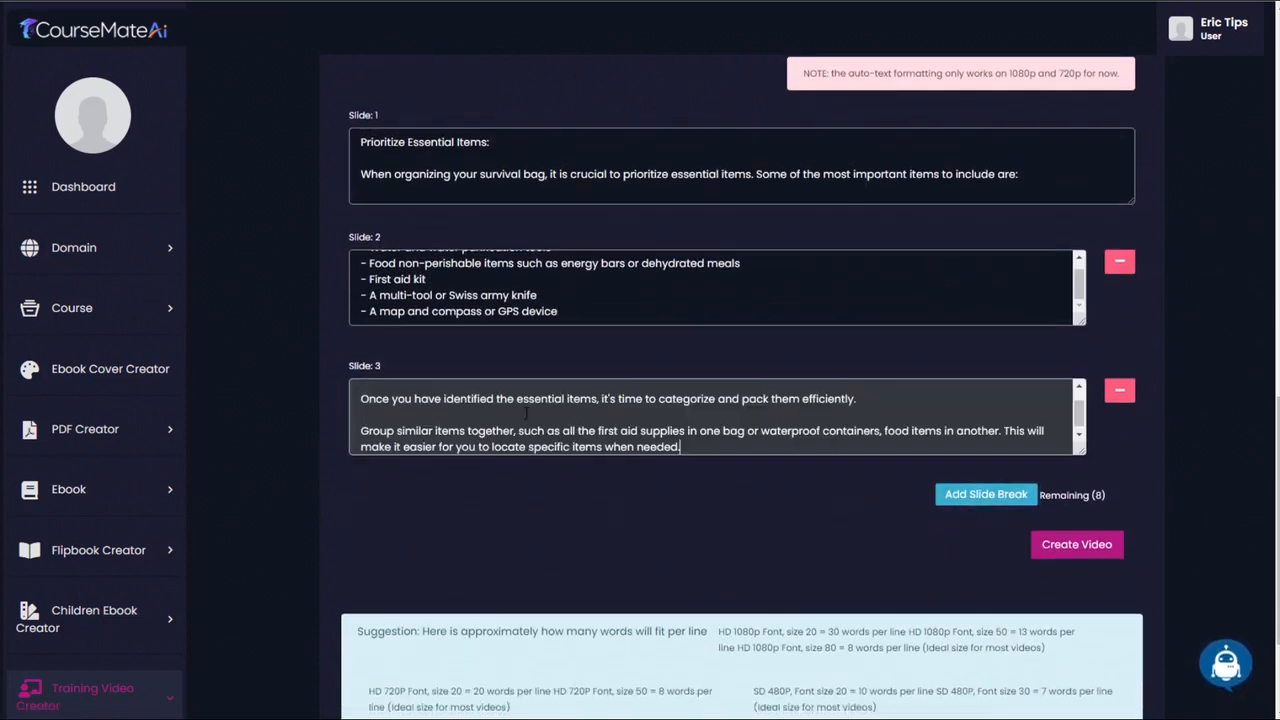
- Add slides 4 and 5 with the pasted text on clear waterproof storage bags and on "Accessibility and Weight Distribution"
left_click(985, 494)
scroll(985, 450, "down", 3)
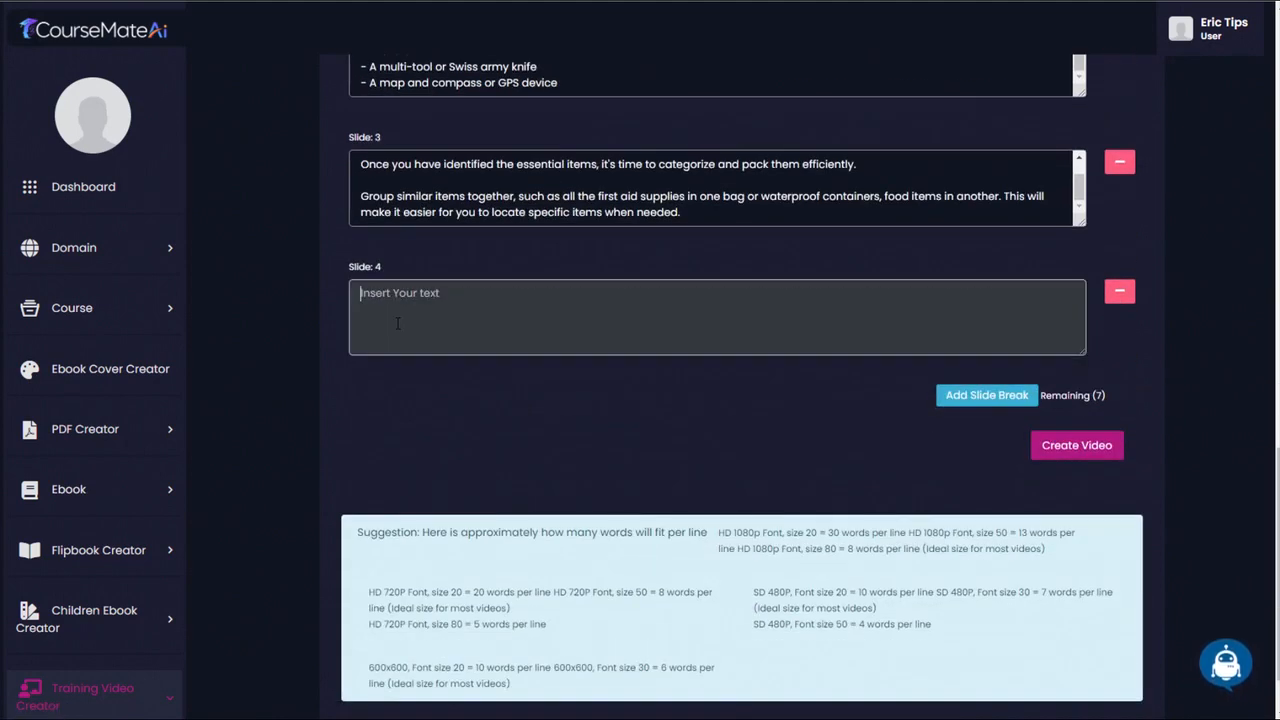
key("ctrl+v")
left_click(987, 396)
left_click(661, 460)
key("ctrl+v")
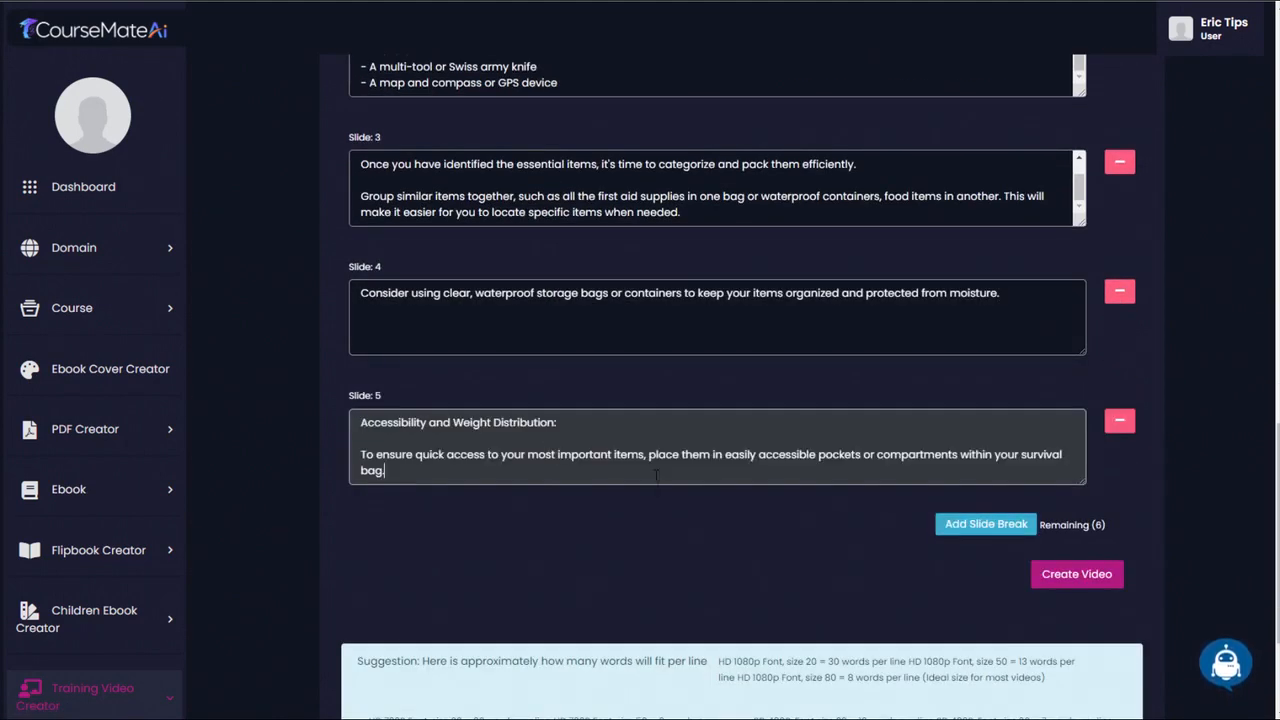
- Add slide 6 and paste the text about placing heavier items closer to the back and lighter ones near the top or sides
scroll(661, 530, "up", 1)
scroll(661, 530, "down", 1)
left_click(985, 443)
scroll(985, 503, "down", 2)
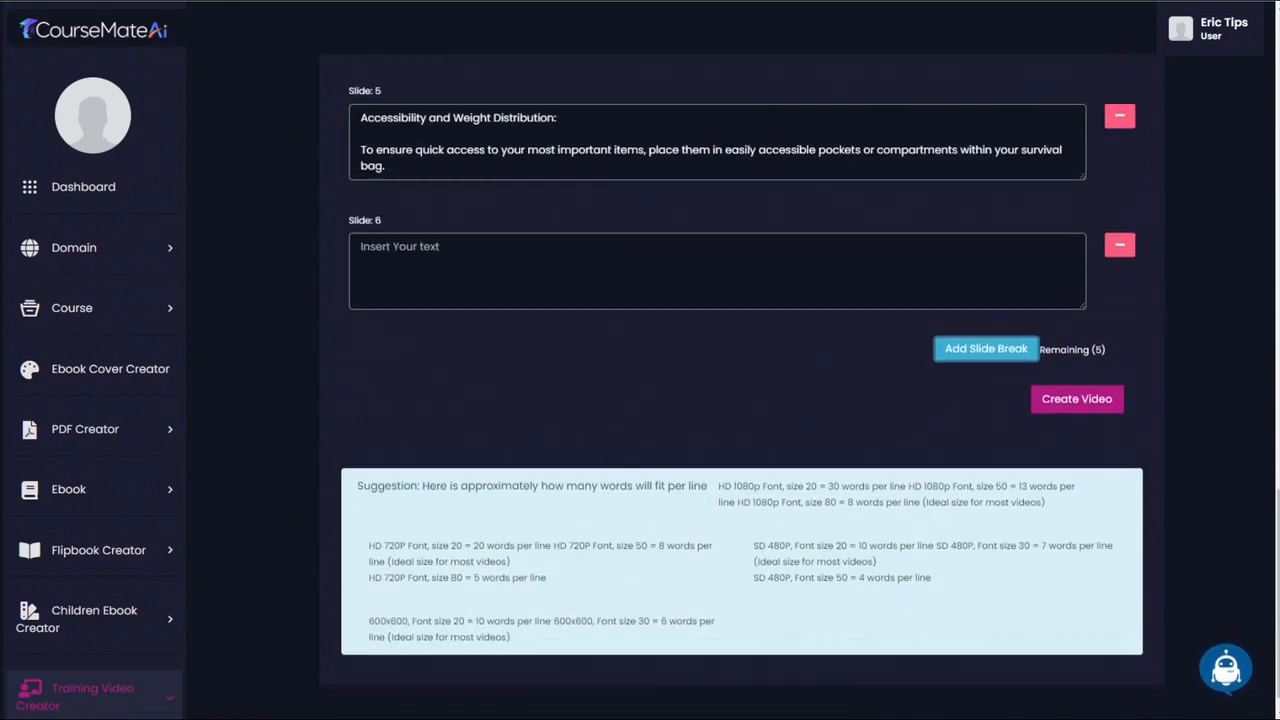
left_click(486, 300)
type("Place heavier items closer to your back and lighter items near the top or sides. This will prevent your bag from becoming unbalanced and make it more comfortable to carry during long periods.")
- Add slides 7 and 8 with the pasted text on regularly reviewing the bag's contents and on replenishing used items
left_click(987, 349)
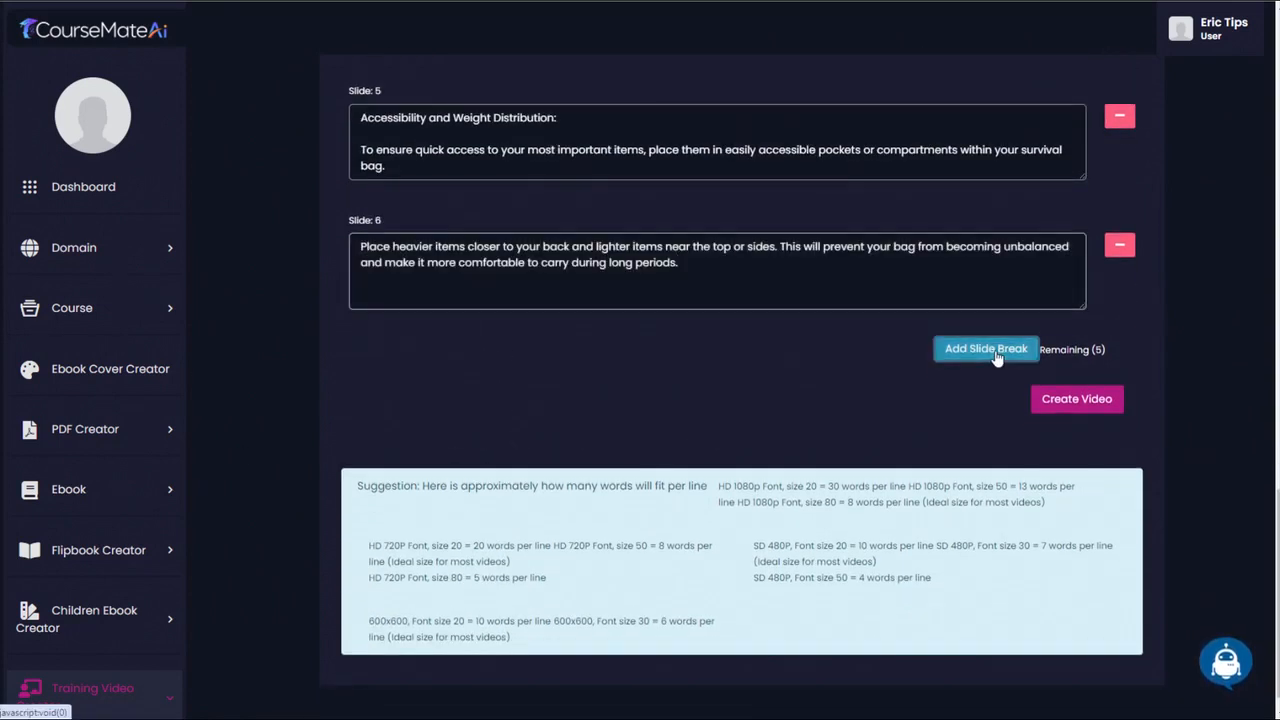
scroll(97, 398, "down", 2)
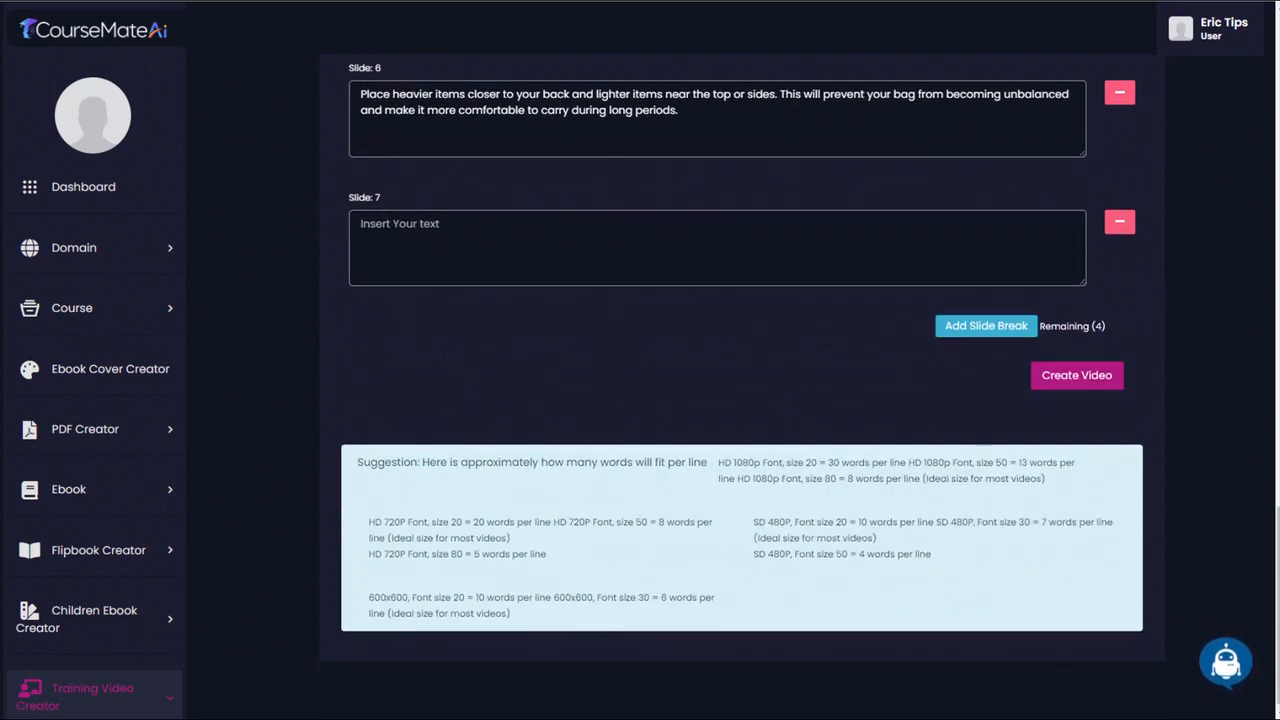
left_click(515, 244)
type("Regularly review the contents of your survival bag and update it as needed. Check expiration dates of food items, medications, and batteries, and replace them accordingly.")
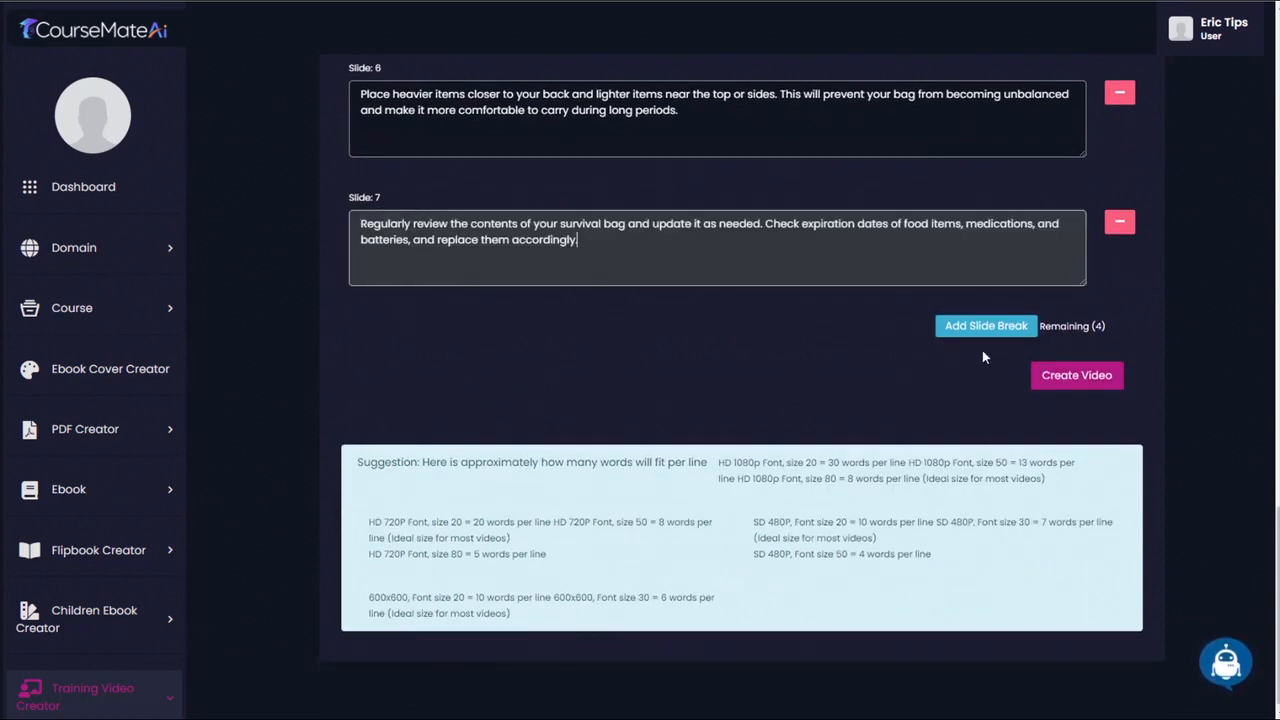
left_click(986, 325)
left_click(515, 372)
type("If you use any items during a non-emergency situation, remember to replenish them to be prepared for future emergencies.")
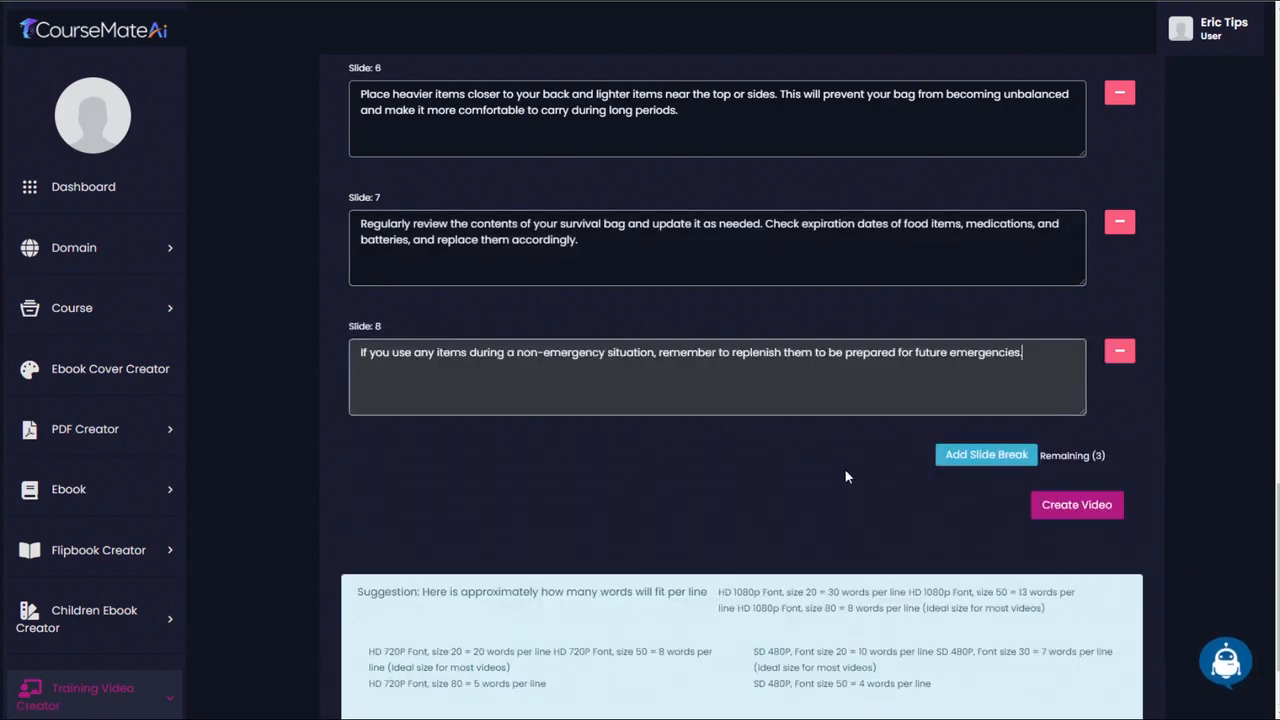
- Add slides 9 and 10 with the pasted closing text on facing situations with confidence and having a well-organized bag
left_click(986, 455)
left_click(625, 514)
type("By prioritizing essential items, categorizing and packing efficiently, ensuring accessibility, and regularly reviewing your bag's contents, you will be ready to face any challenging situation with confidence.")
left_click(986, 584)
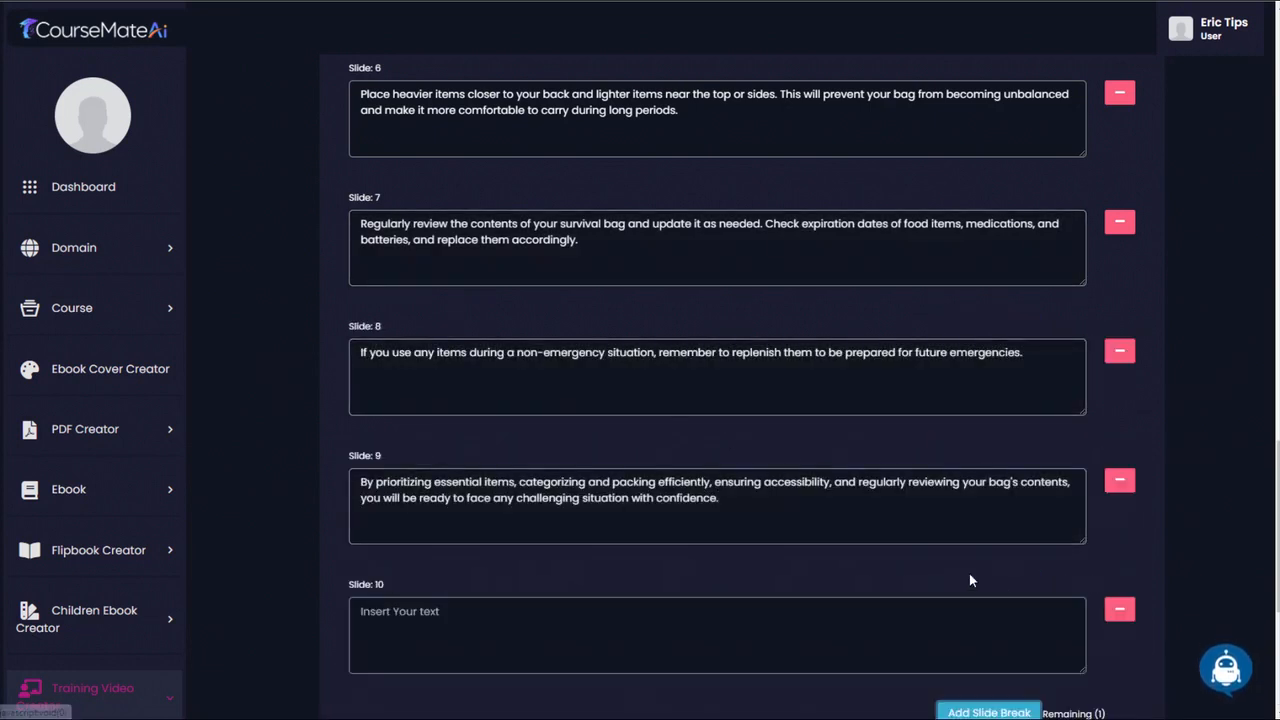
scroll(700, 420, "down", 4)
left_click(448, 247)
type("Remember, it's not just about having a well-stocked bag; it's about having a well-organized bag that allows you to quickly access what you need when you need it.")
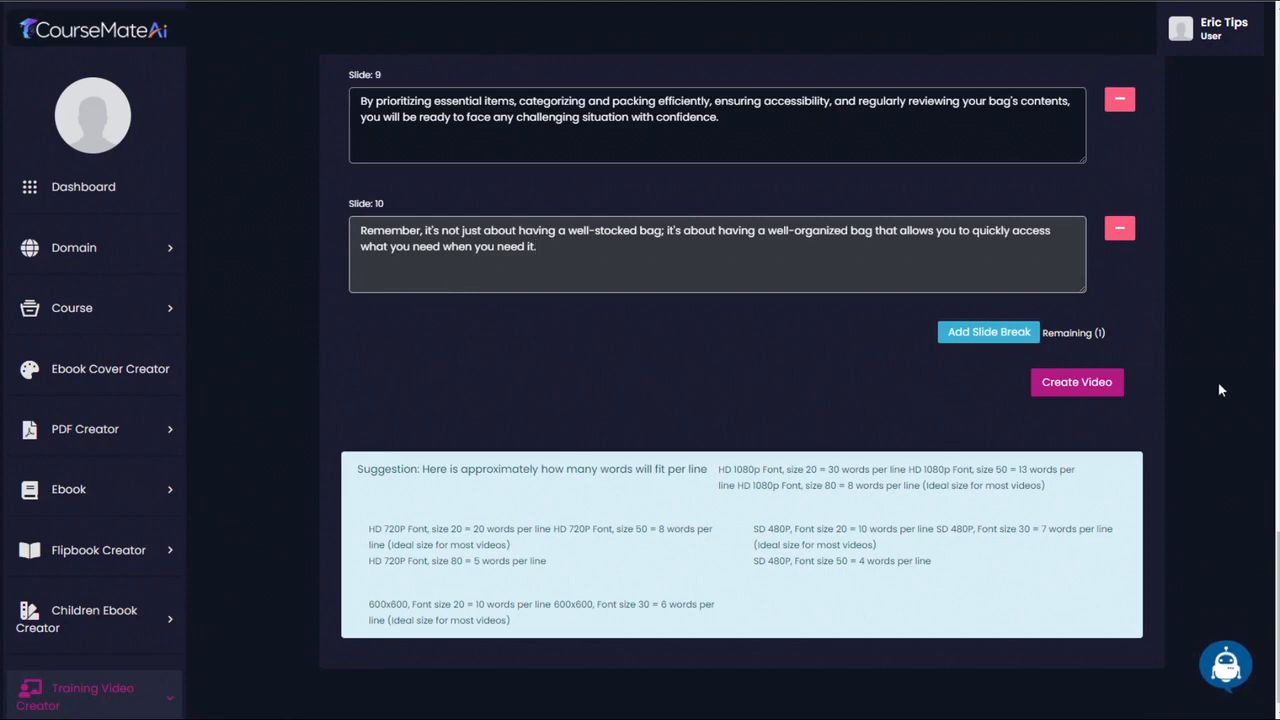
- Title the video "LESSON 4: Organizing Your Survival Bag Effectively"
scroll(1250, 480, "up", 15)
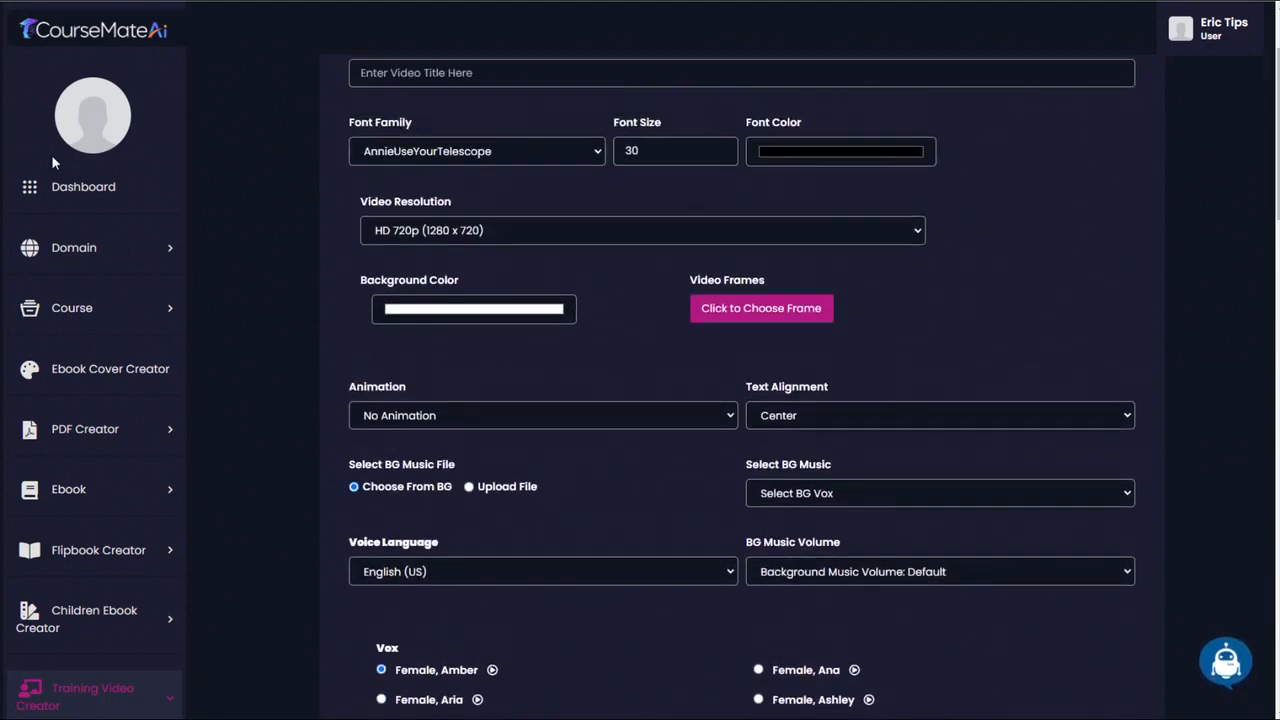
scroll(700, 300, "up", 2)
left_click(416, 218)
type("LESSON 4: Organizing Your Survival Bag Effectively")
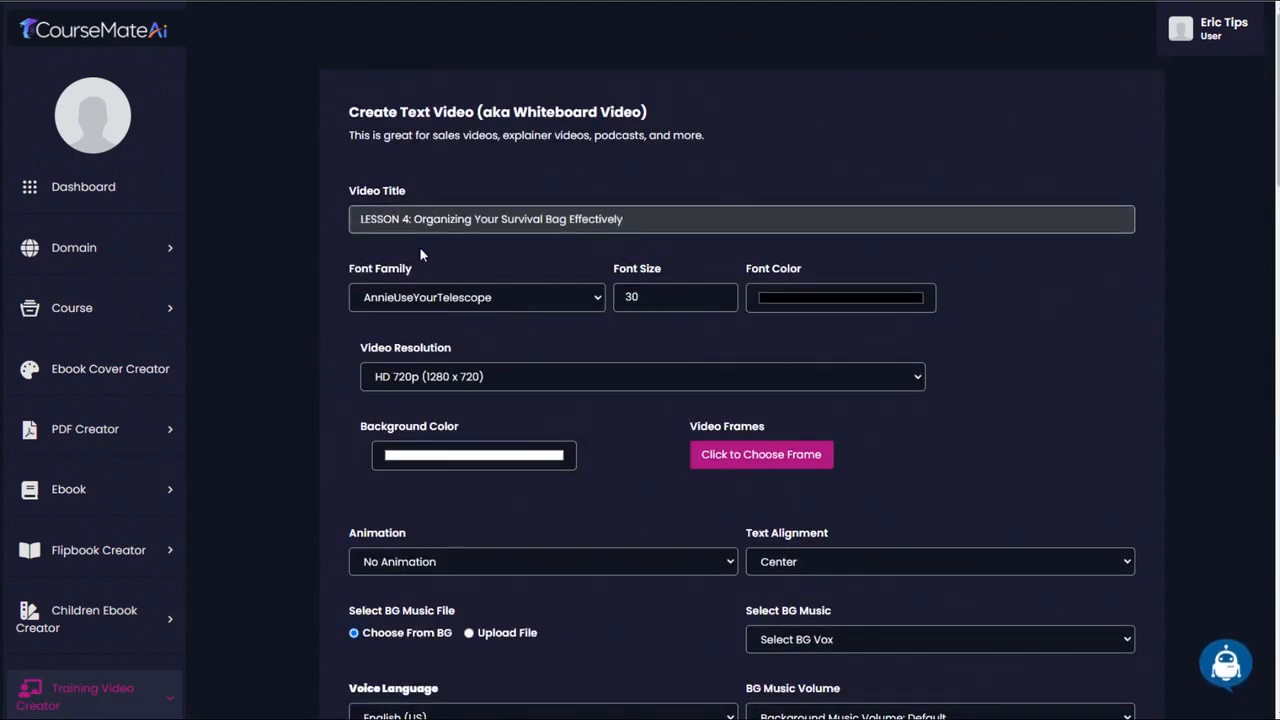
- Set the video's font family to Arial and its resolution to Full HD 1080p (1920 x 1080)
left_click(468, 300)
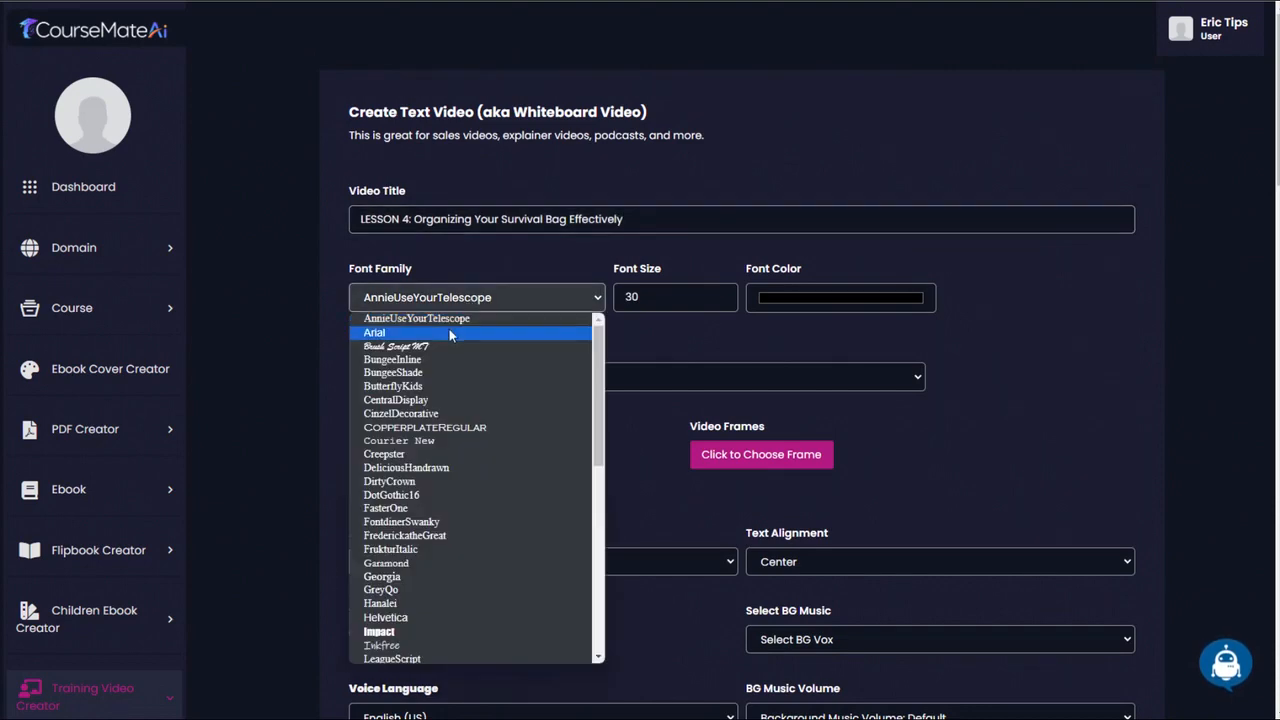
left_click(449, 330)
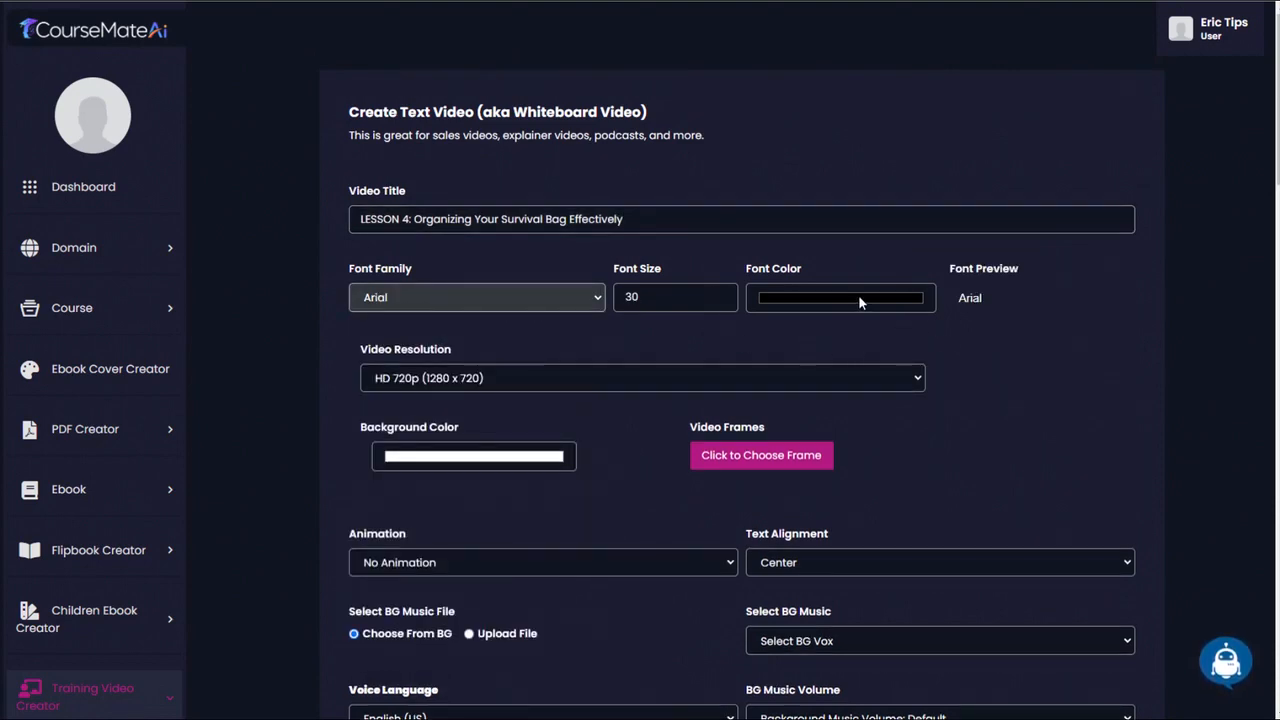
left_click(541, 377)
left_click(479, 416)
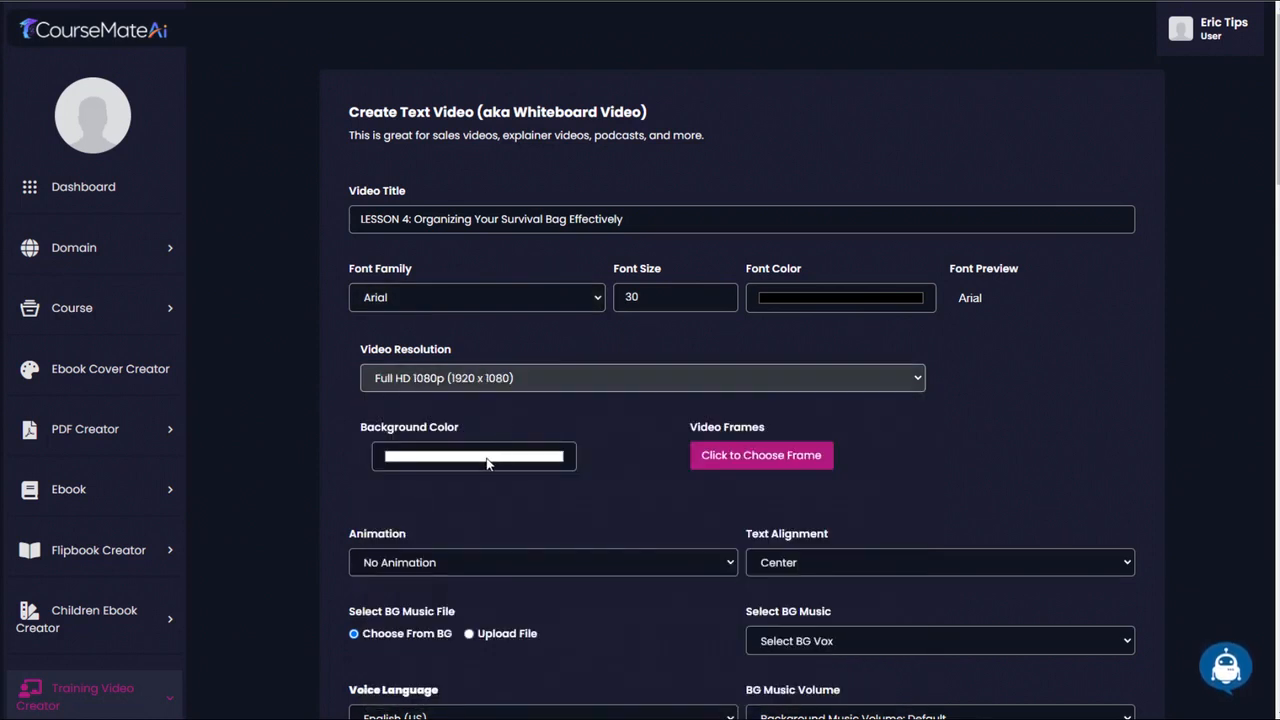
- Give the video a light orange background colour and the pink-to-blue gradient border frame
left_click(486, 457)
left_click(428, 481)
left_click_drag(419, 482, 452, 476)
left_click(598, 498)
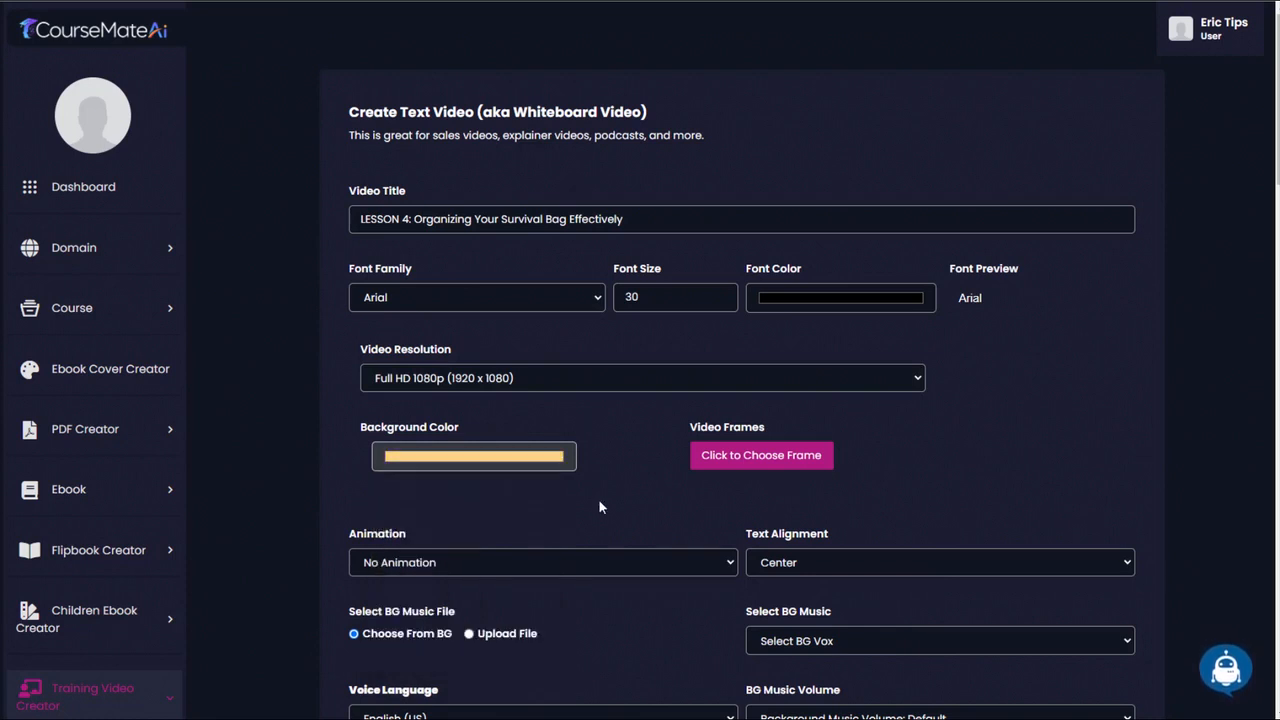
scroll(983, 395, "down", 2)
left_click(752, 310)
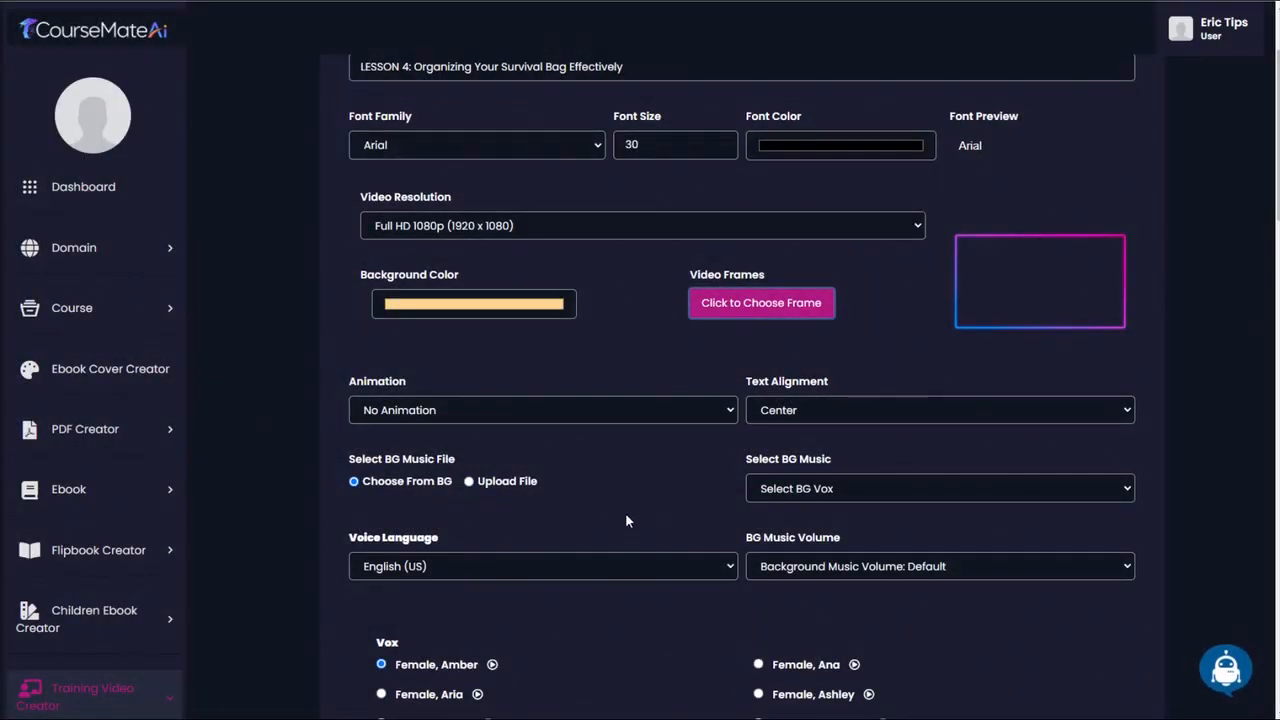
- Generate the Lesson 4 whiteboard video from the ten slides
scroll(897, 432, "down", 3)
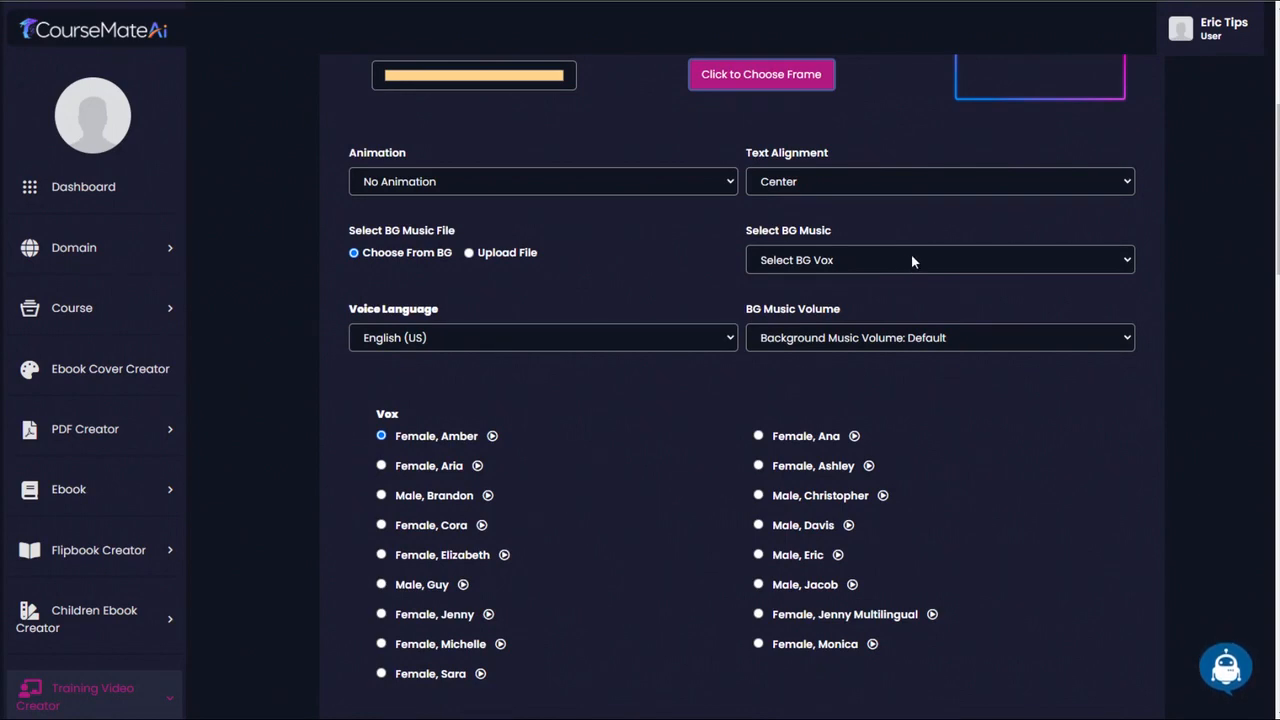
scroll(933, 334, "down", 2)
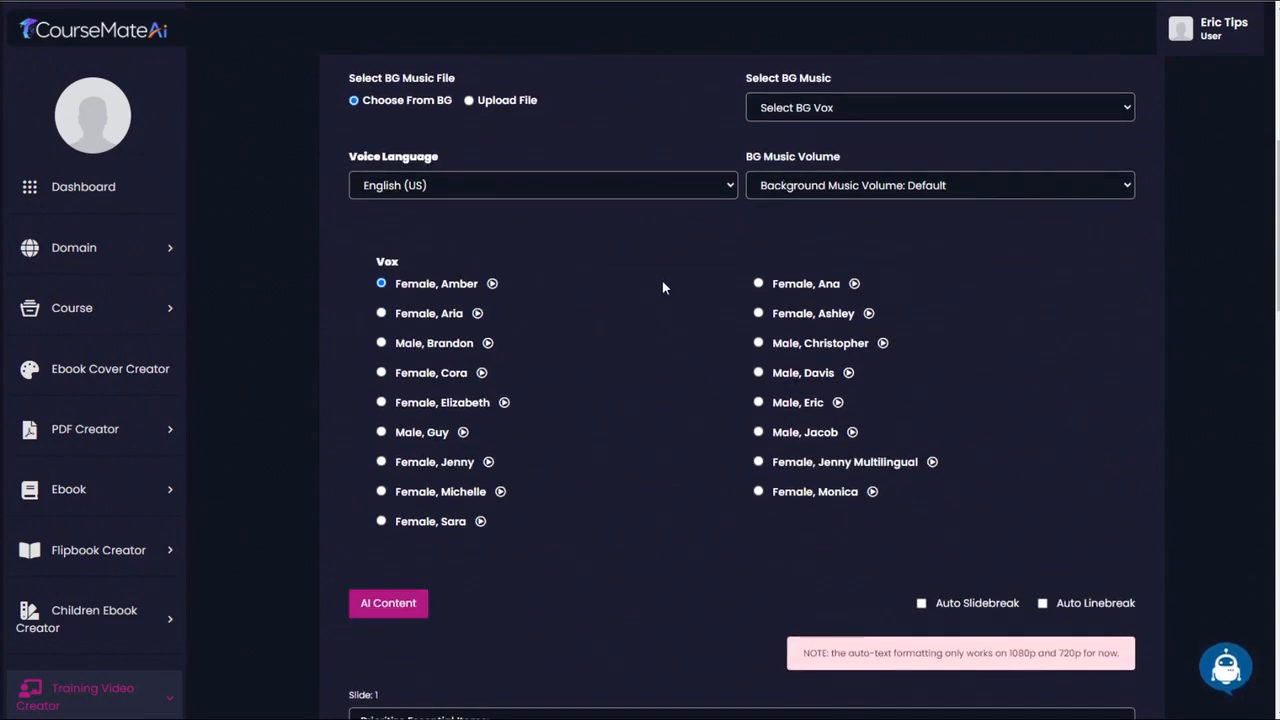
scroll(935, 328, "down", 2)
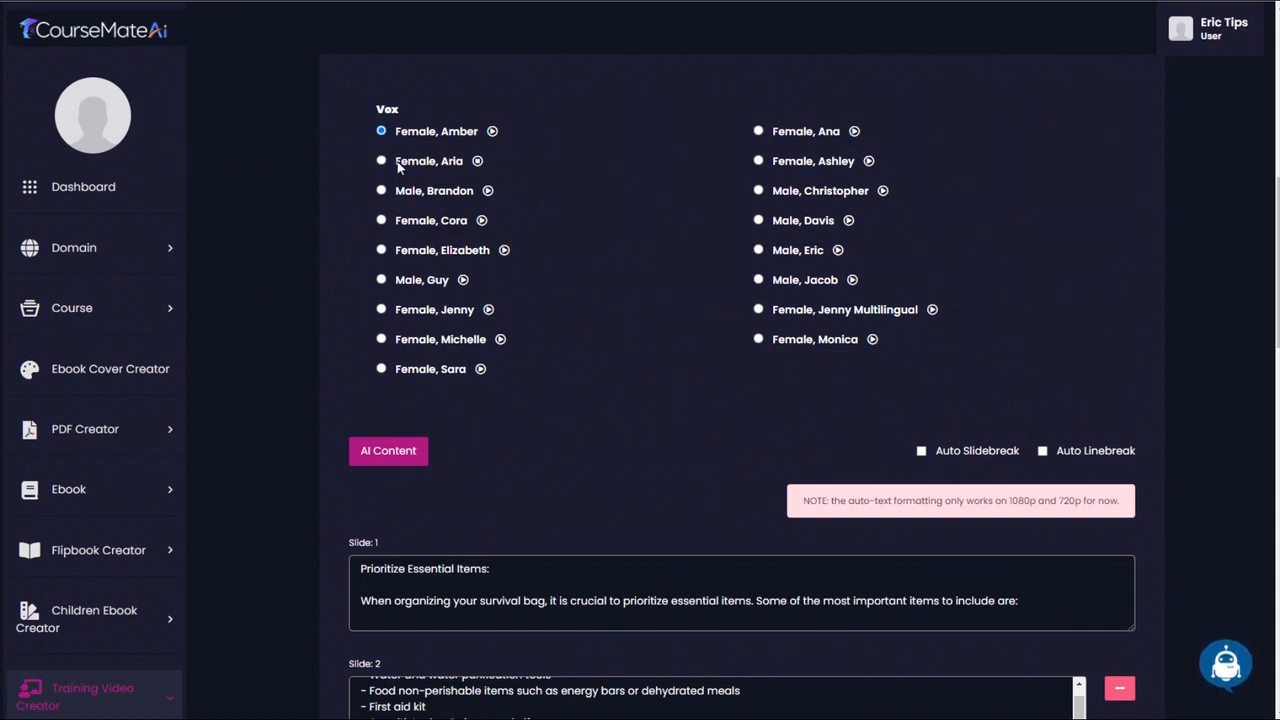
left_click_drag(1277, 337, 1278, 640)
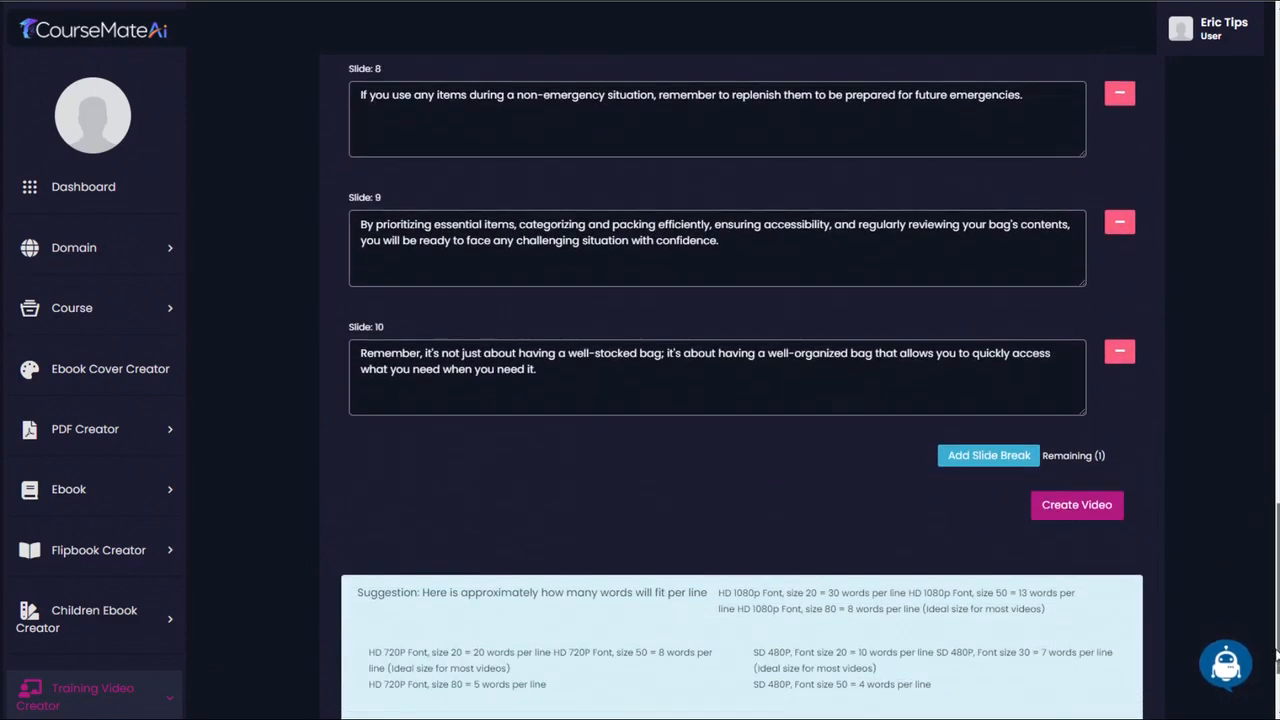
left_click(1070, 508)
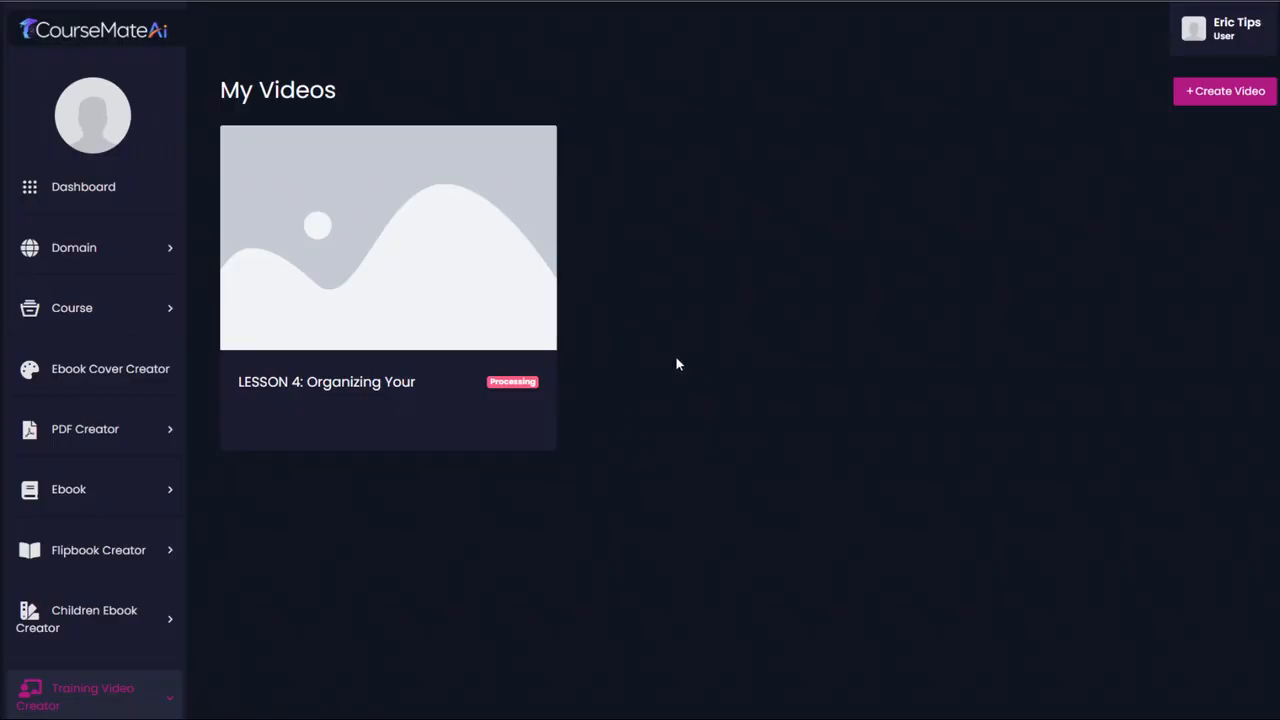
- Preview the generated Lesson 4 video to check its text size and layout, and close the preview
mouse_move(500, 383)
mouse_move(530, 332)
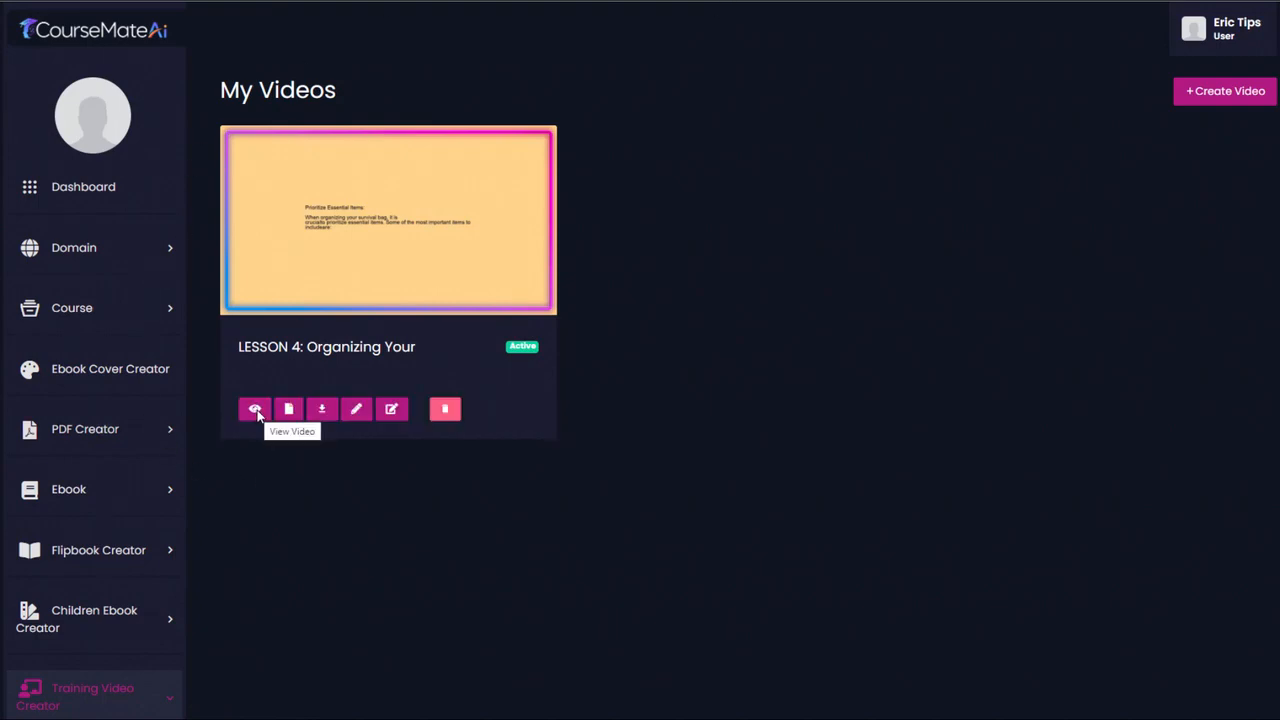
left_click(256, 409)
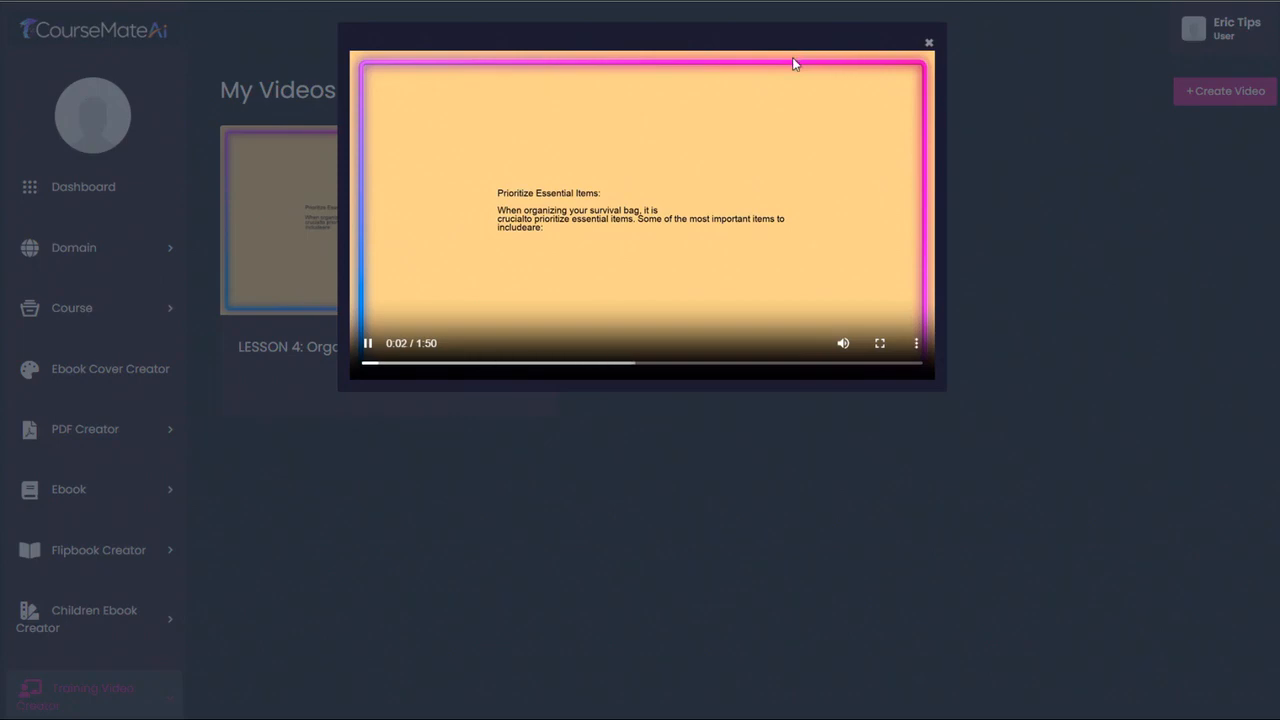
left_click(929, 47)
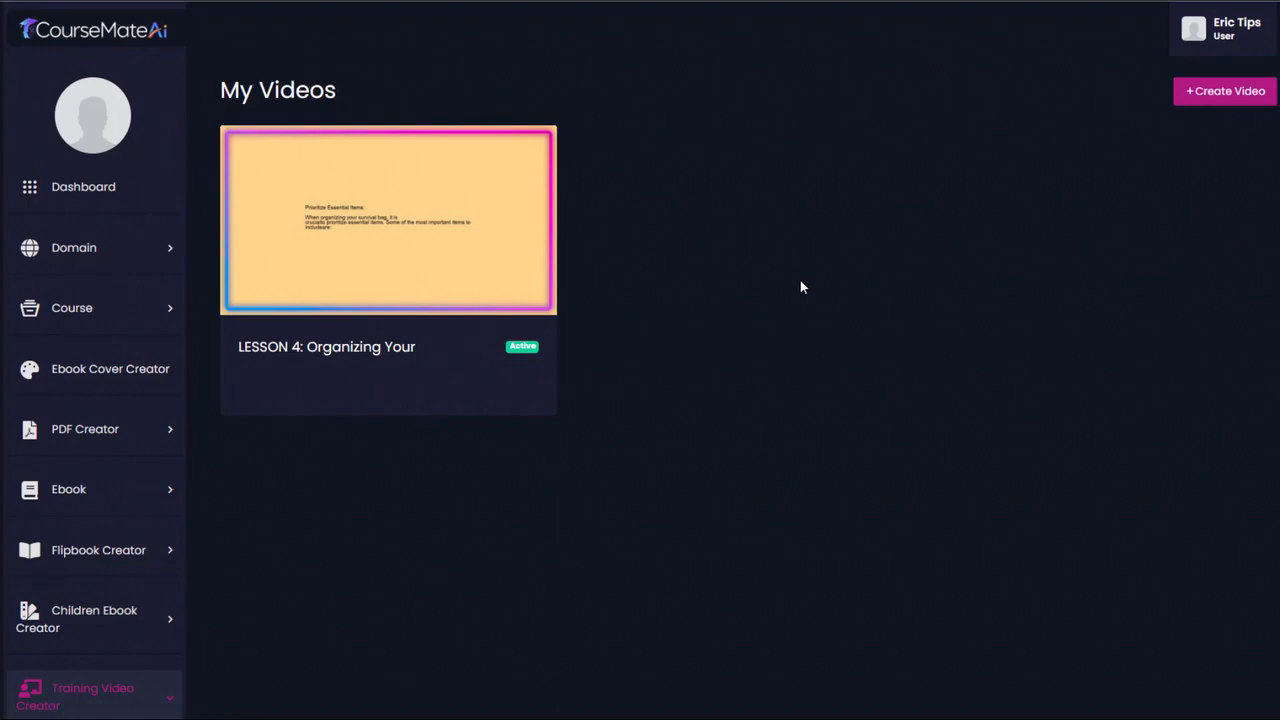
- Edit the Lesson 4 video to use font size 50 and generate it again
mouse_move(368, 220)
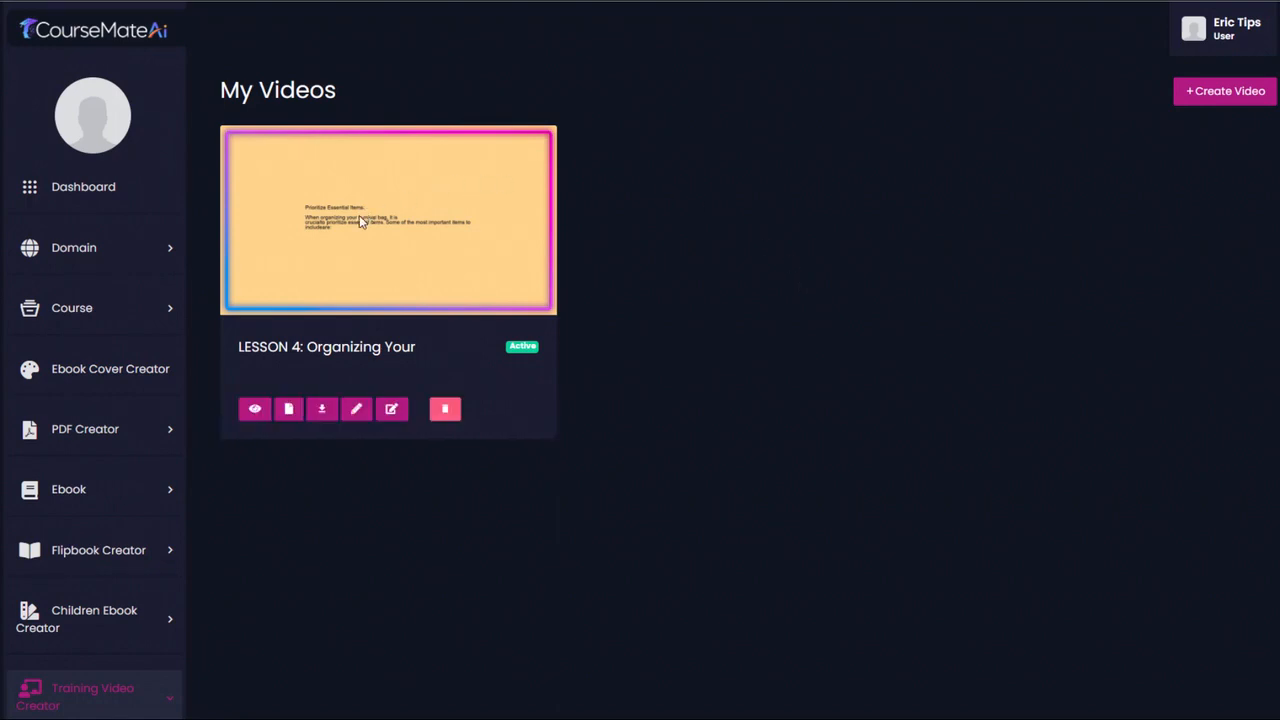
left_click(357, 411)
scroll(357, 411, "down", 5)
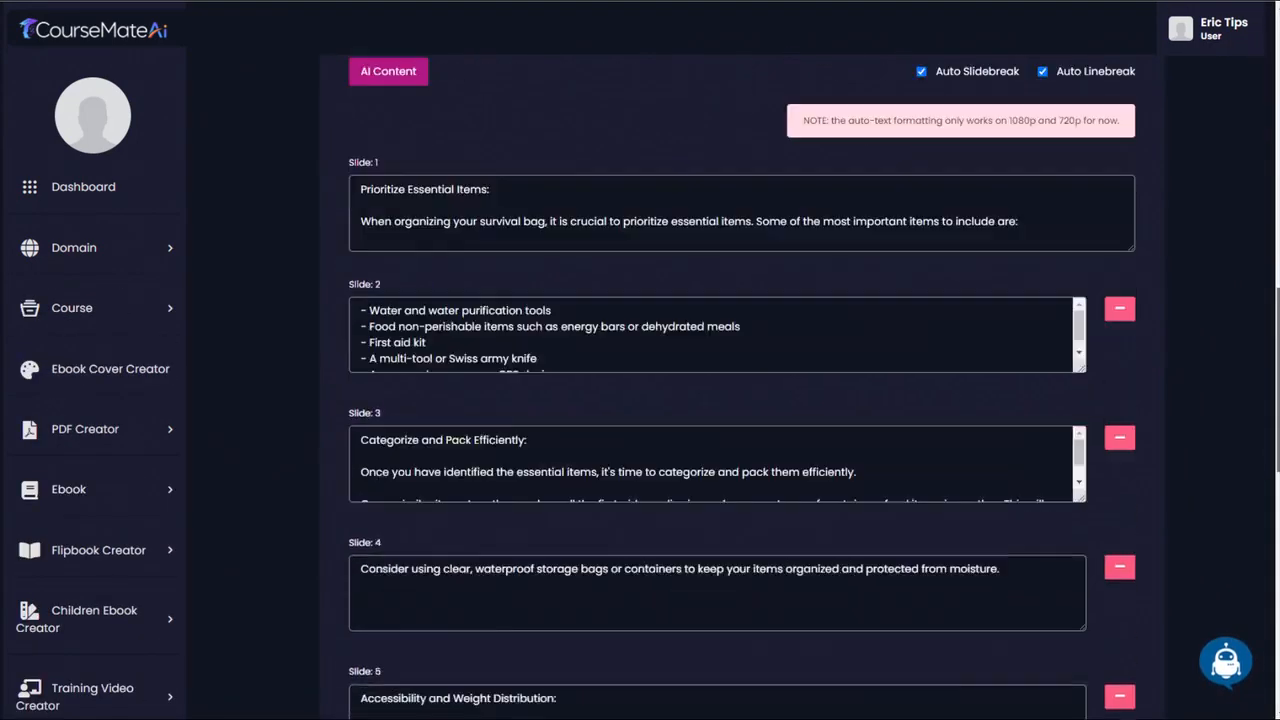
left_click_drag(1277, 328, 1266, 83)
left_click(648, 178)
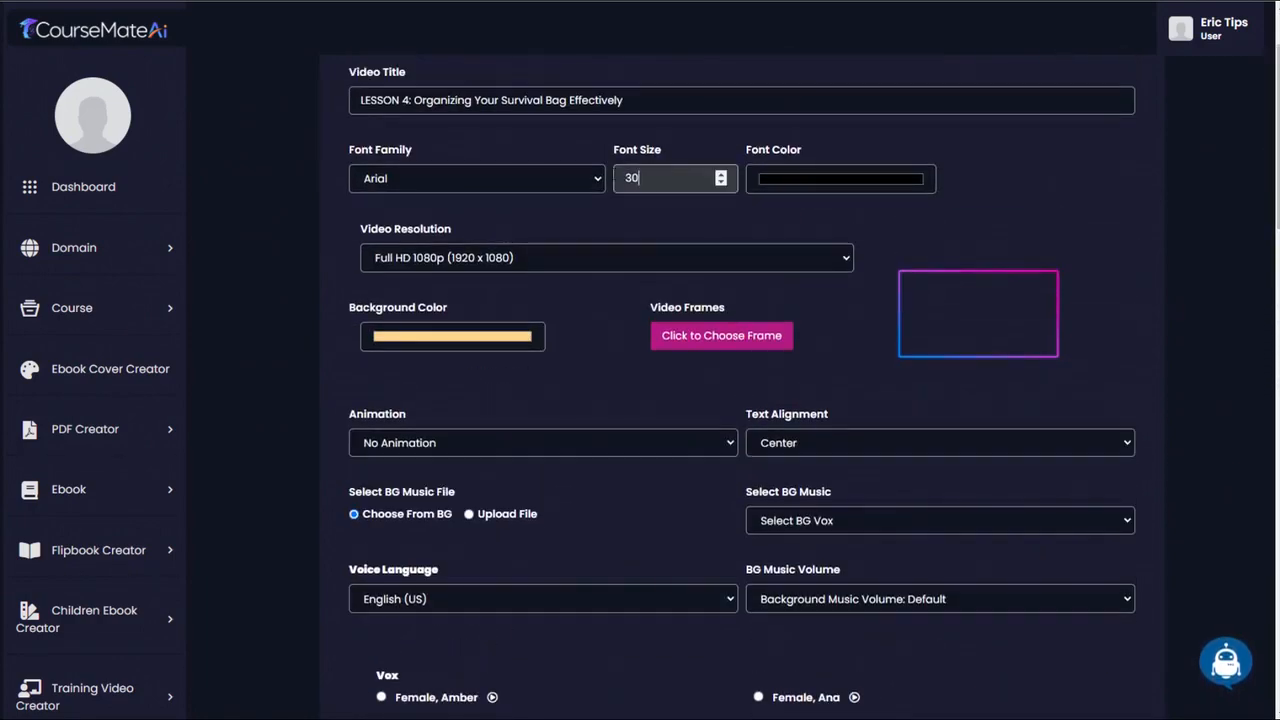
key("BackSpace")
key("BackSpace")
type("50")
left_click_drag(1277, 120, 1244, 602)
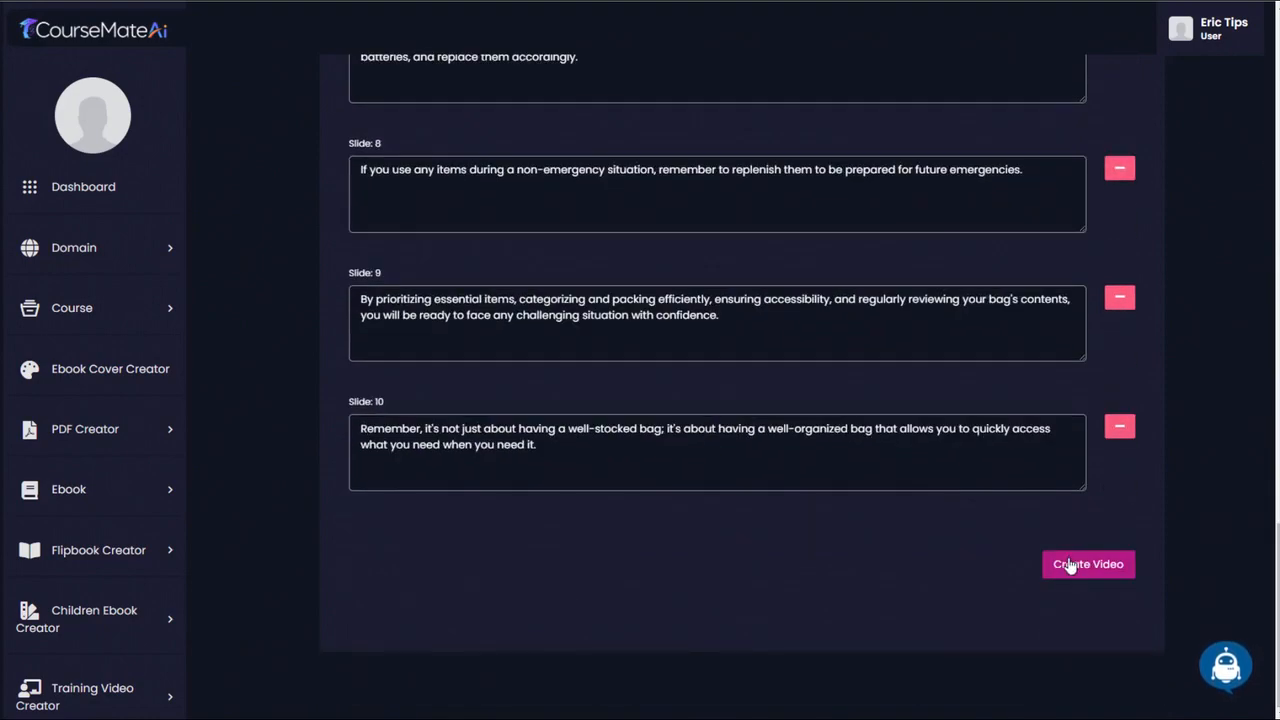
left_click(1104, 572)
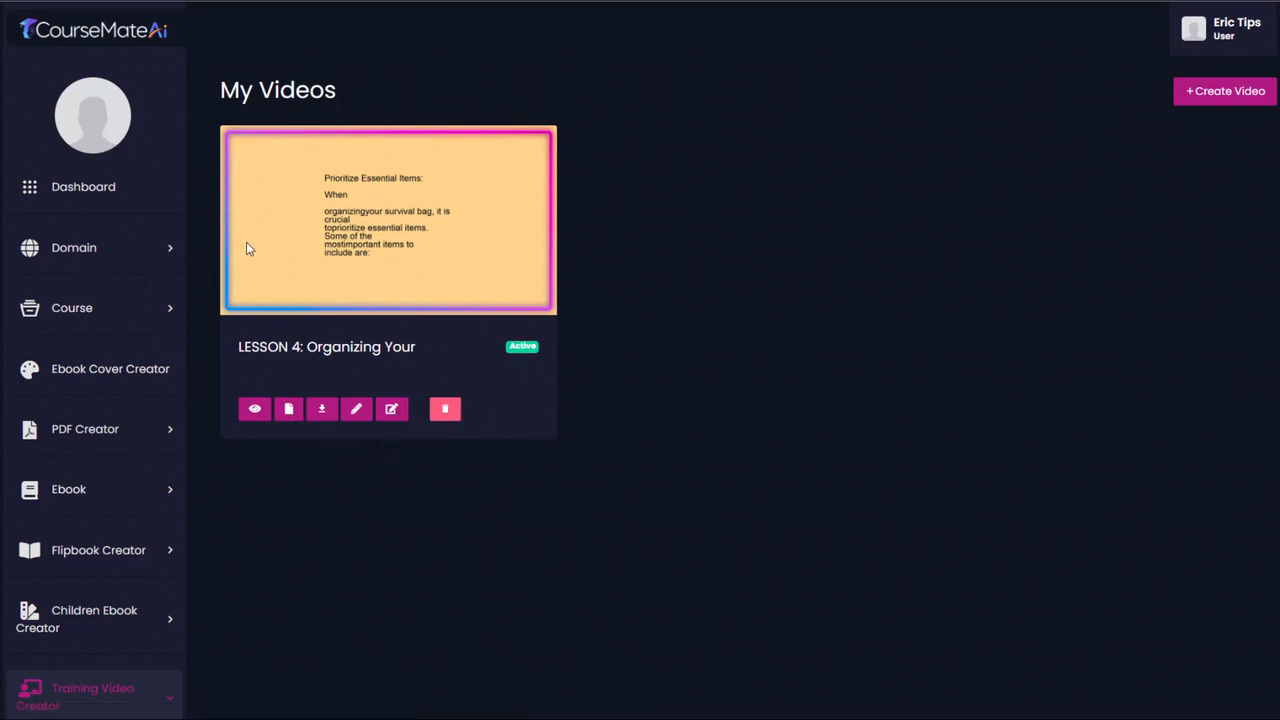
- Open the course "Bugout Master Class: Crafting Your Ultimate Survival Bag" and start a new lesson of type Video File
left_click(152, 309)
left_click(120, 350)
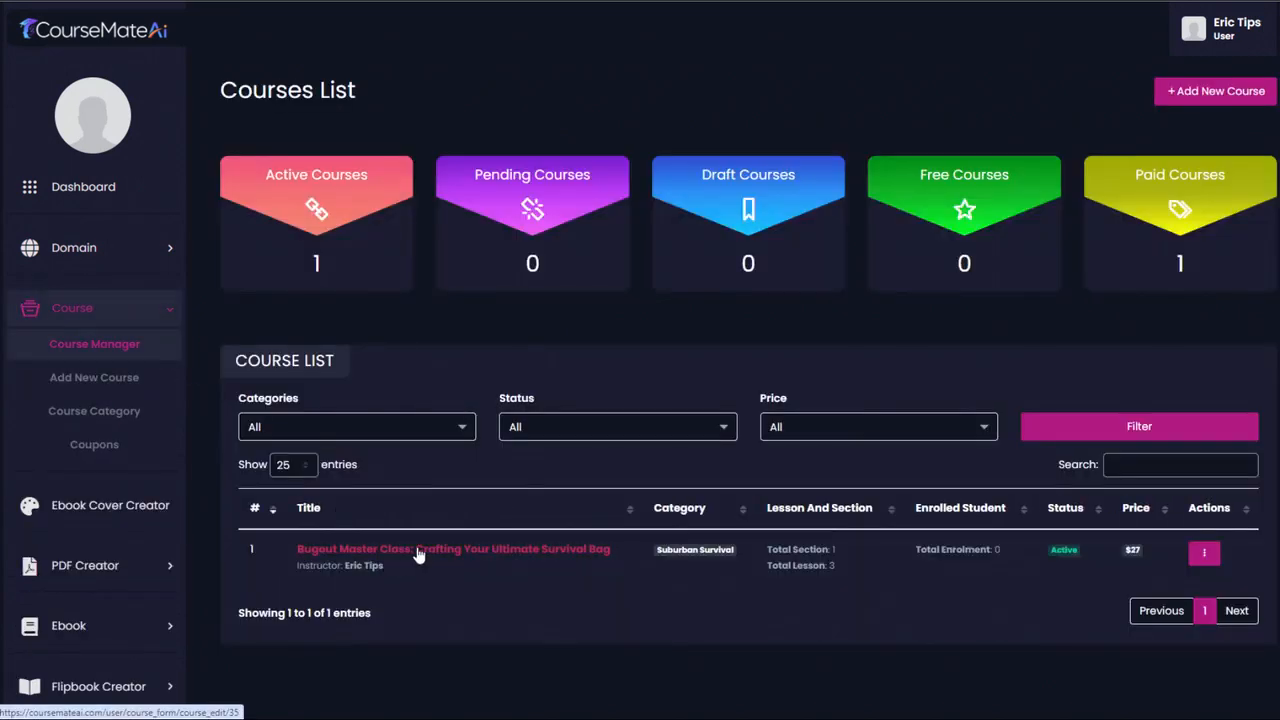
left_click(419, 552)
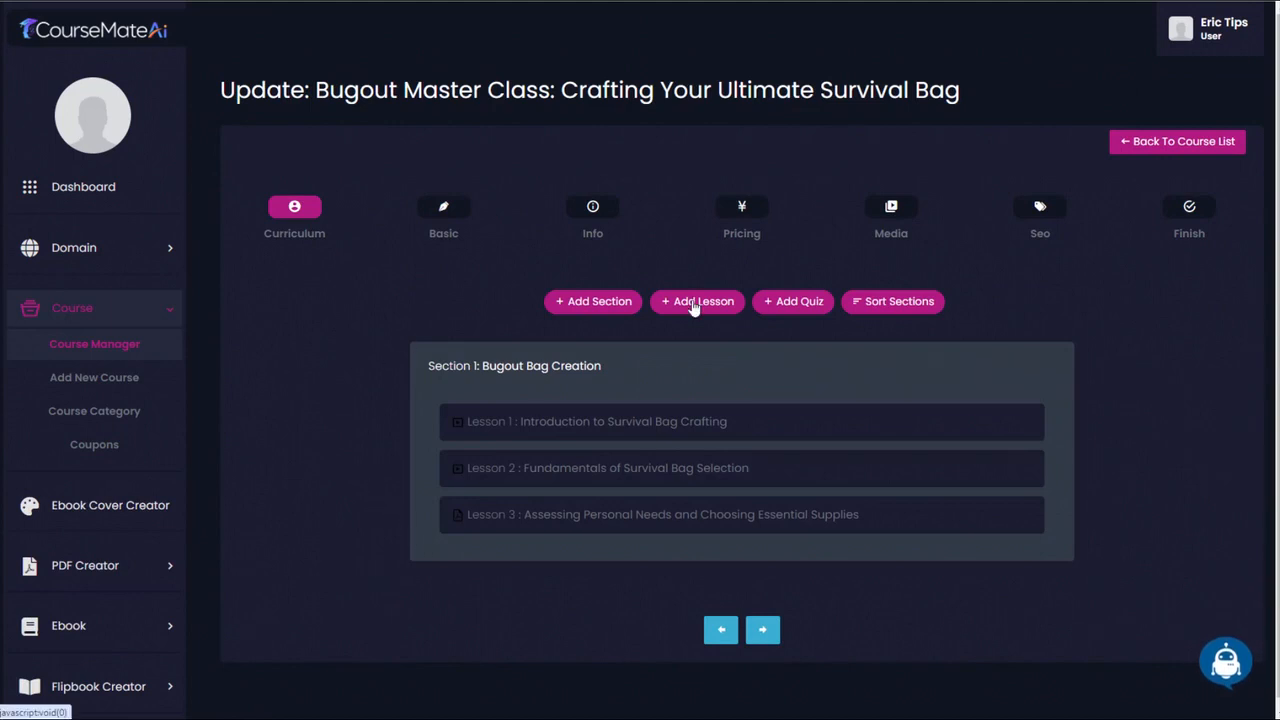
left_click(693, 304)
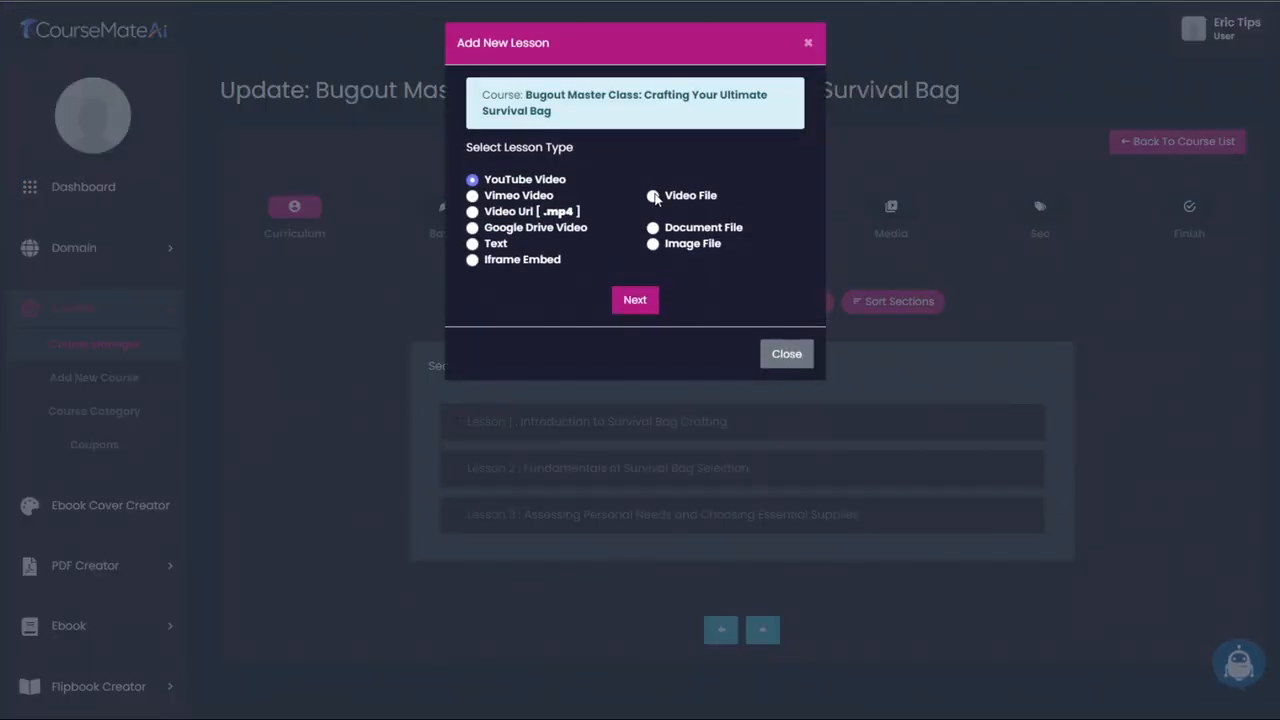
left_click(654, 196)
left_click(634, 300)
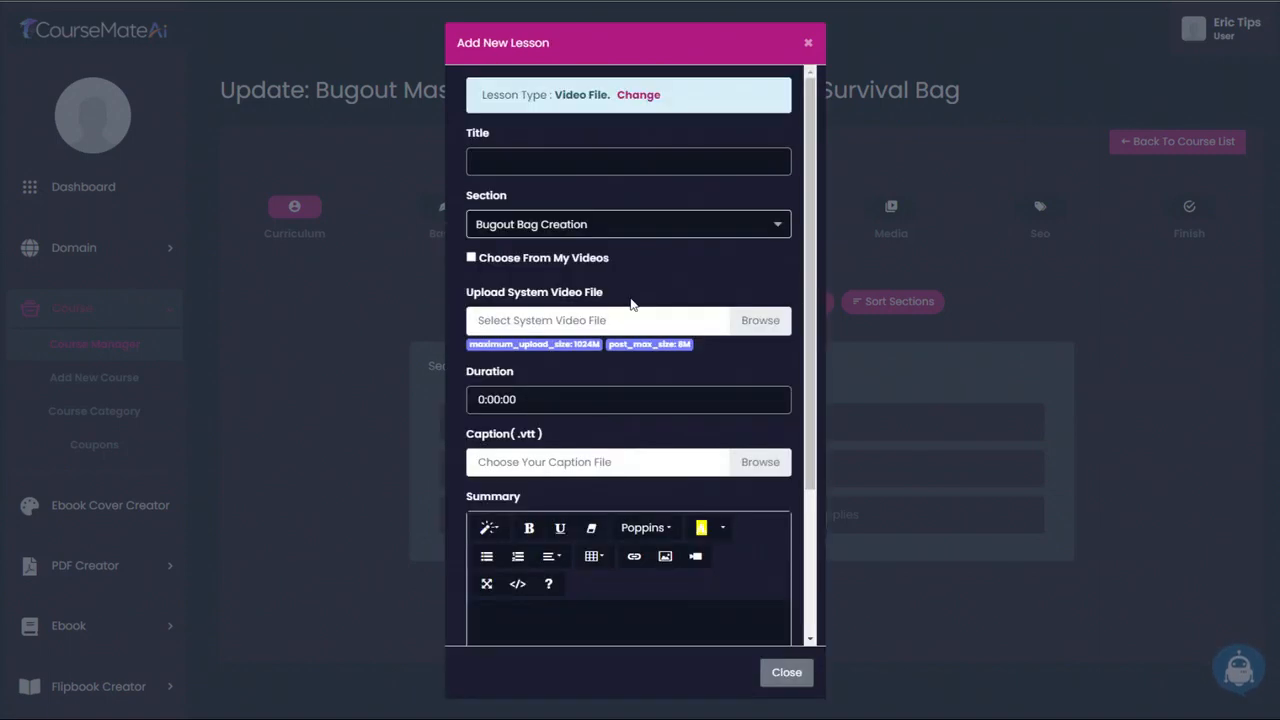
- Title the lesson "LESSON 4: Organizing Your Survival Bag Effectively" and use the matching video from My Videos
left_click(636, 168)
type("LESSON 4: Organizing Your Survival Bag Effectively")
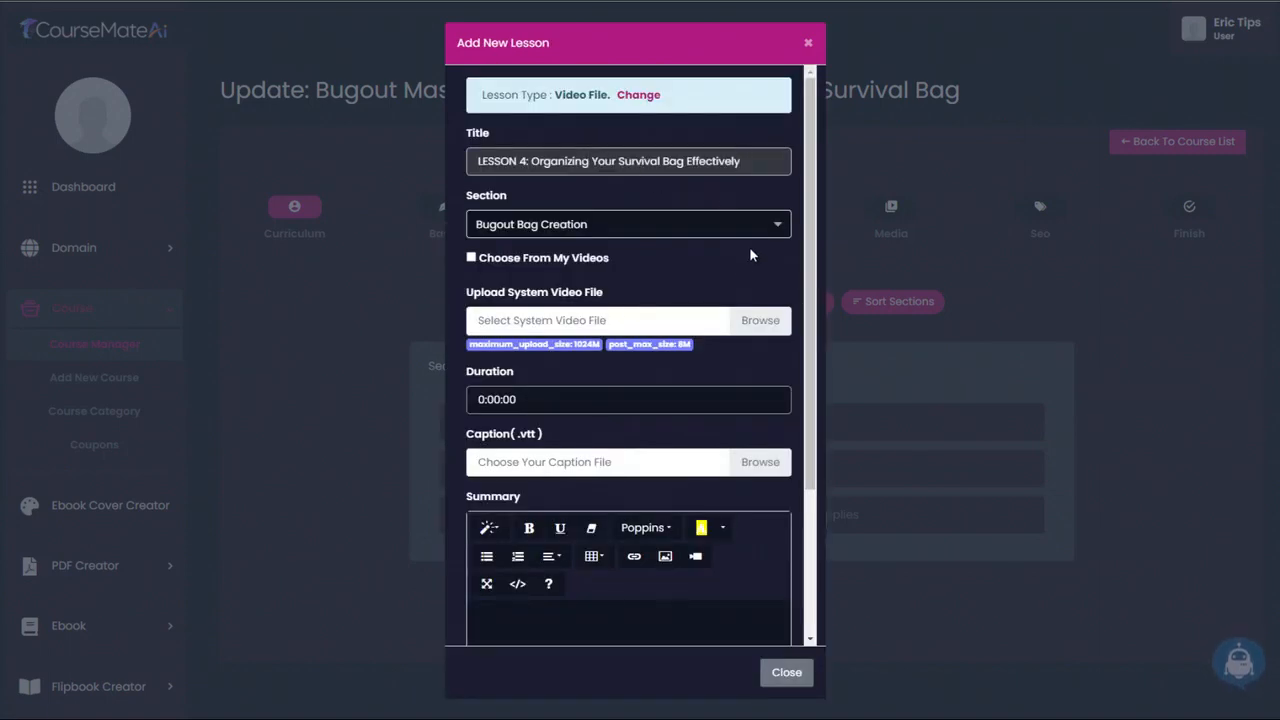
scroll(678, 285, "down", 1)
scroll(676, 278, "down", 1)
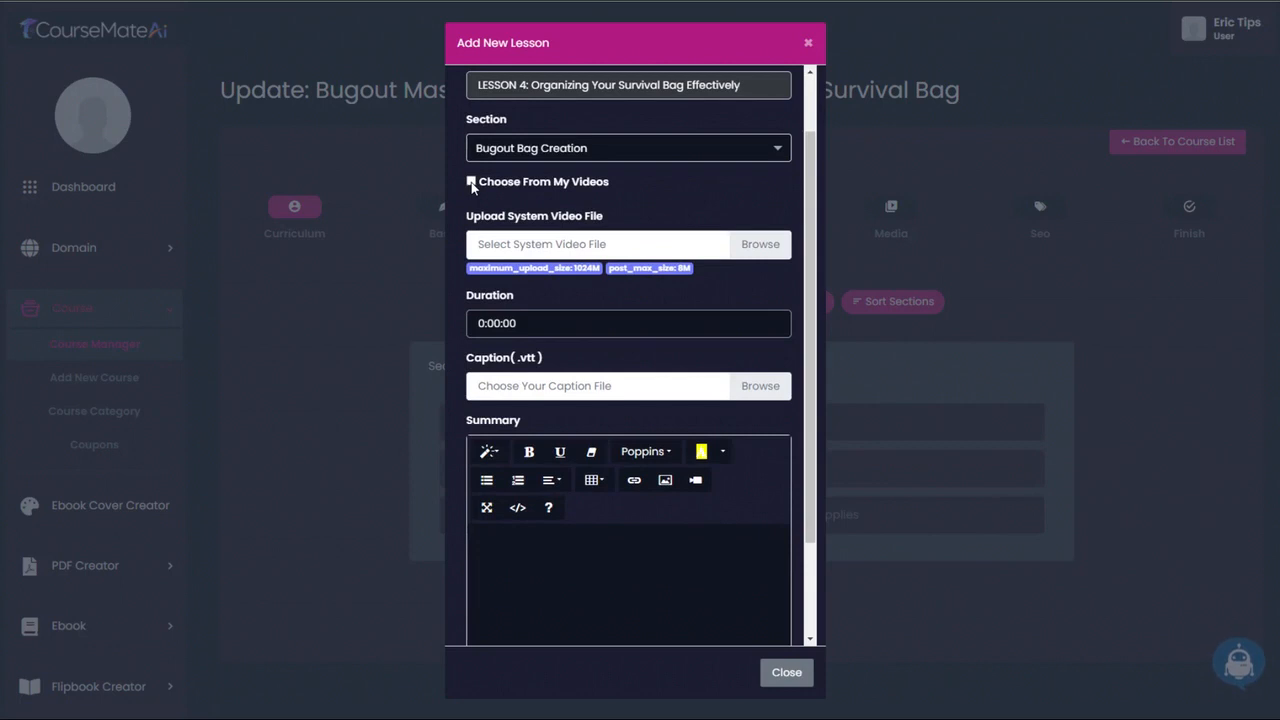
left_click(472, 183)
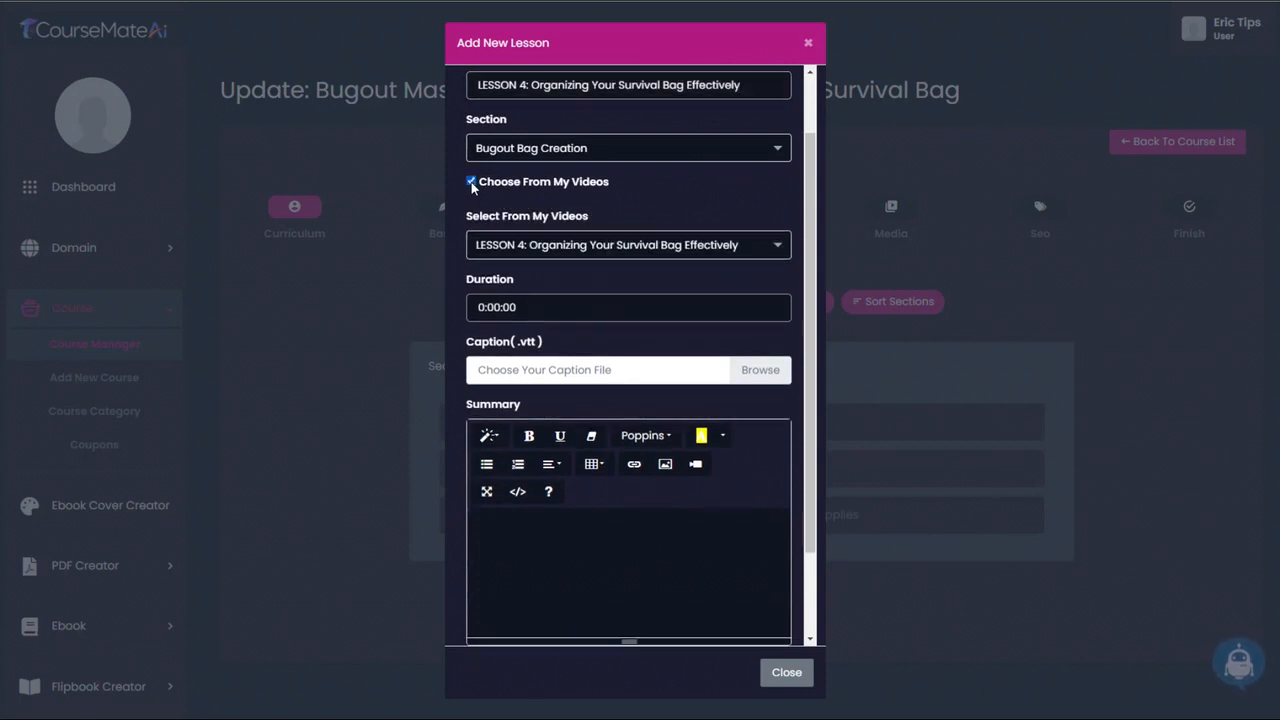
left_click(645, 247)
left_click(645, 247)
scroll(716, 294, "down", 1)
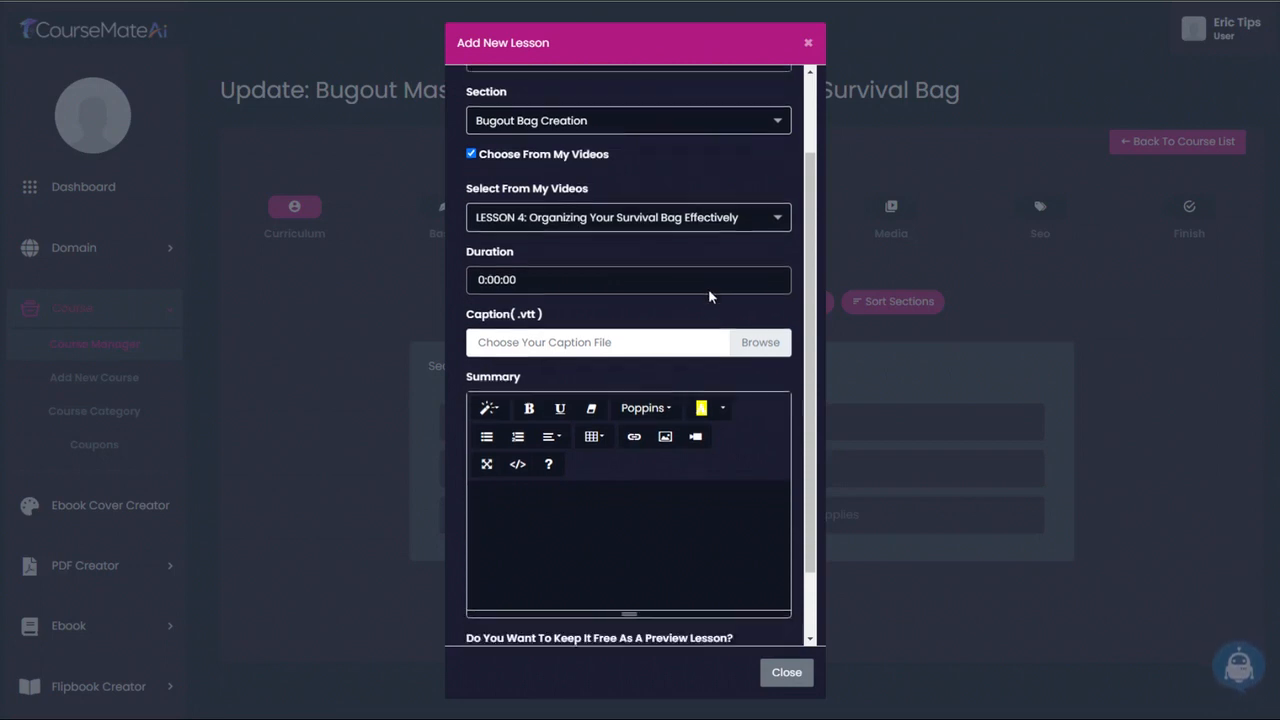
- Set the lesson's duration to 0:03:00 and add it to the course
left_click(498, 231)
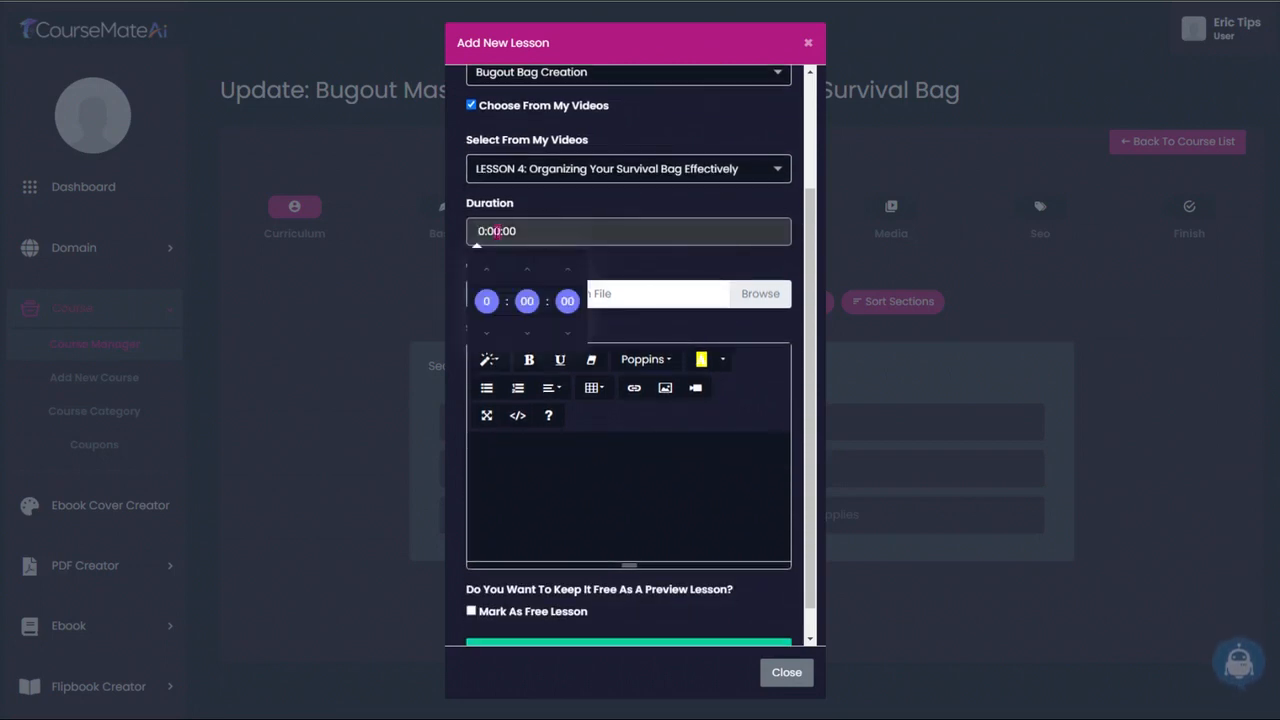
type("3")
left_click(627, 204)
scroll(629, 262, "down", 1)
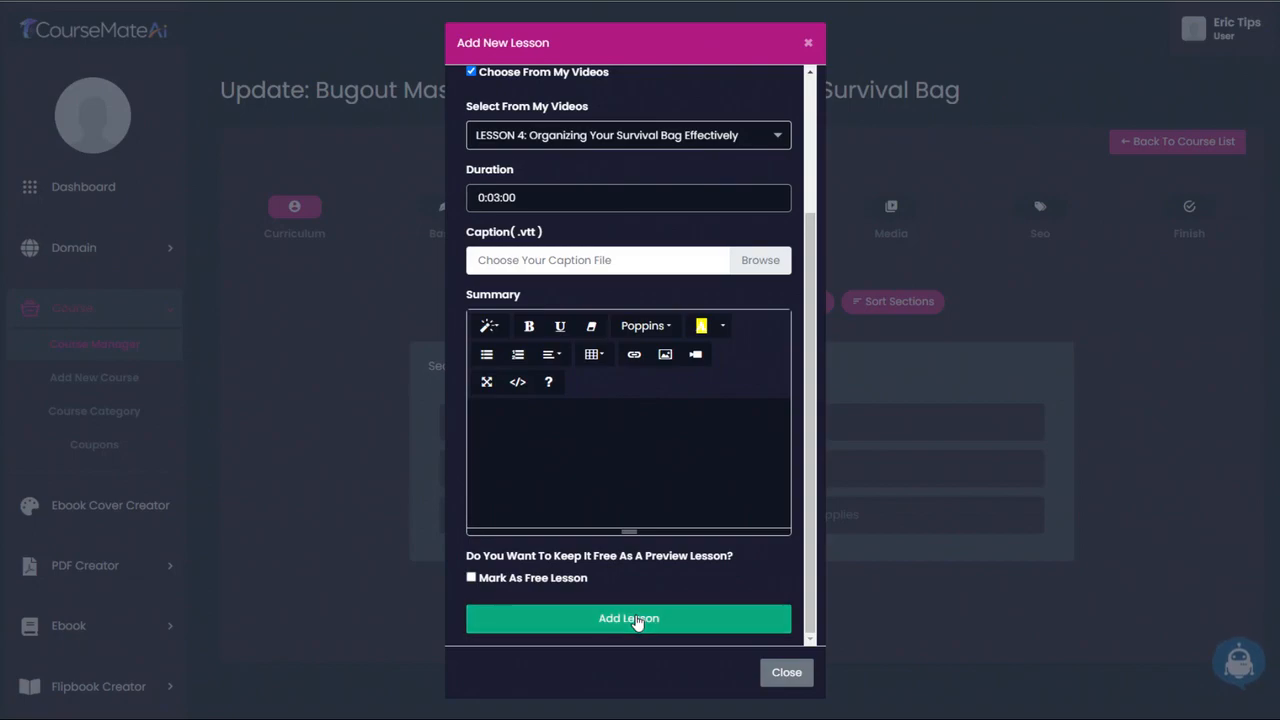
left_click(636, 620)
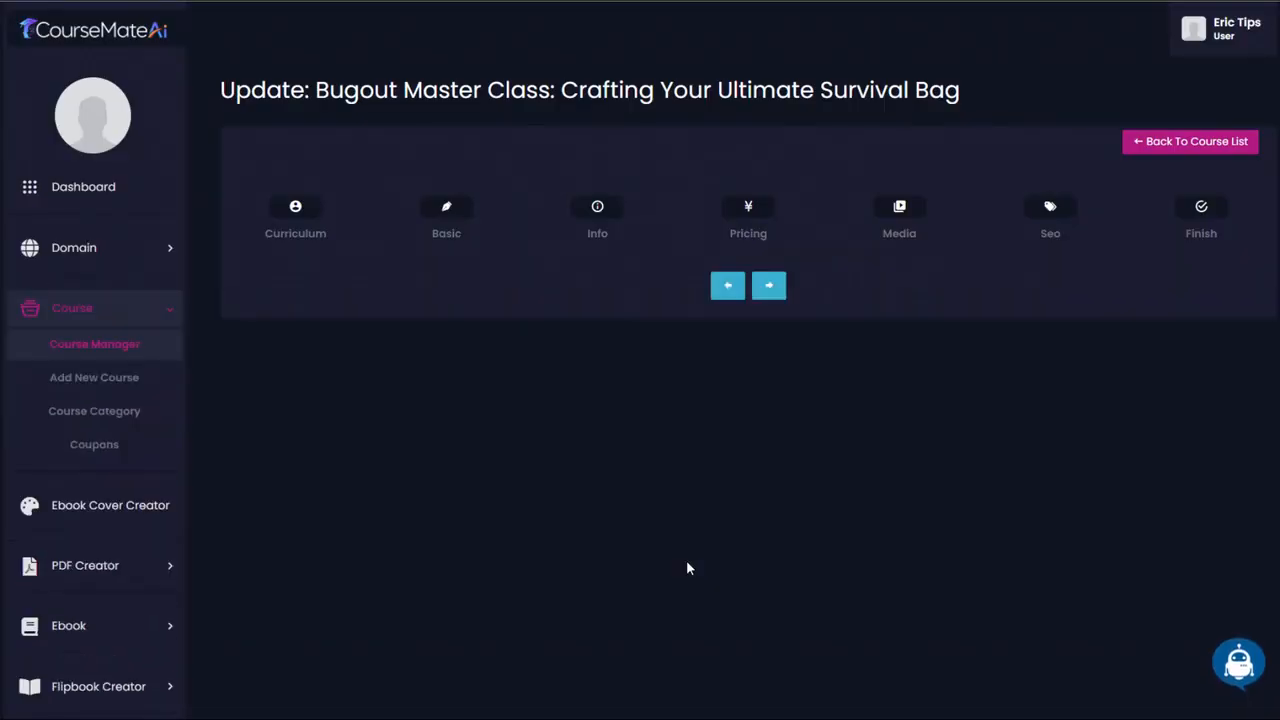
- Rename the fourth lesson to "Organizing Your Survival Bag Effectively" and save the update
left_click(1008, 562)
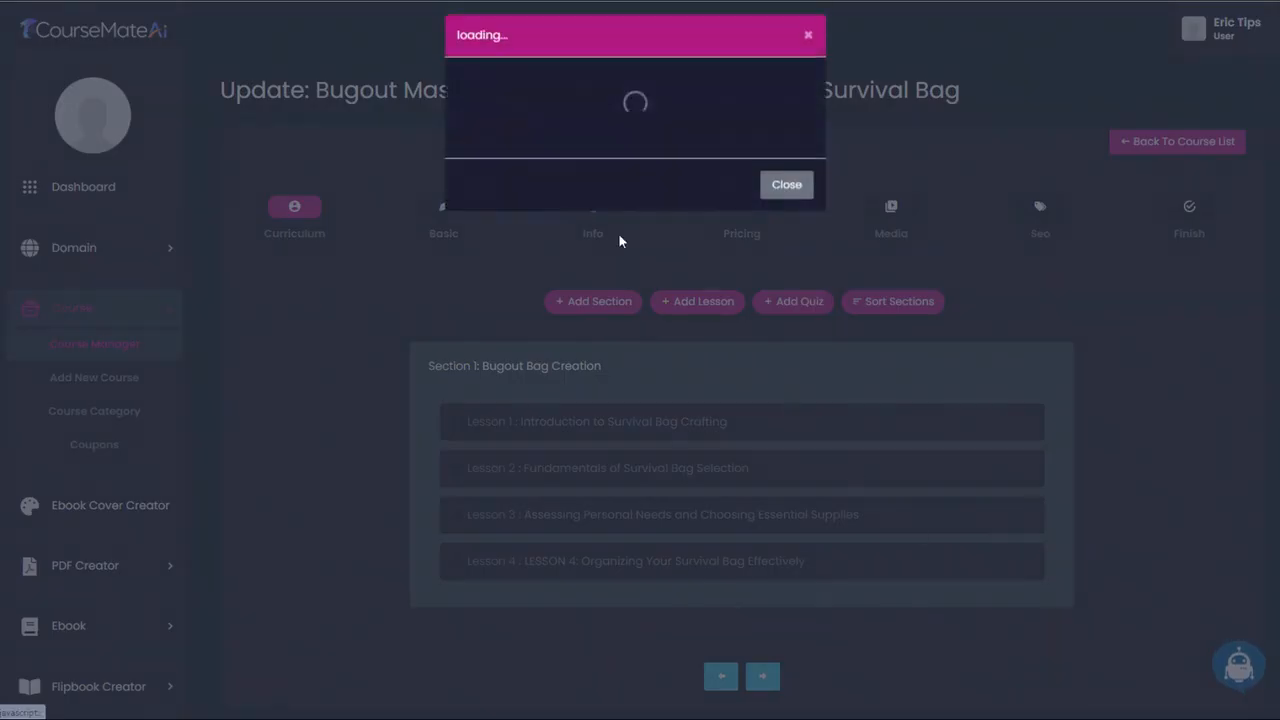
left_click_drag(530, 161, 457, 163)
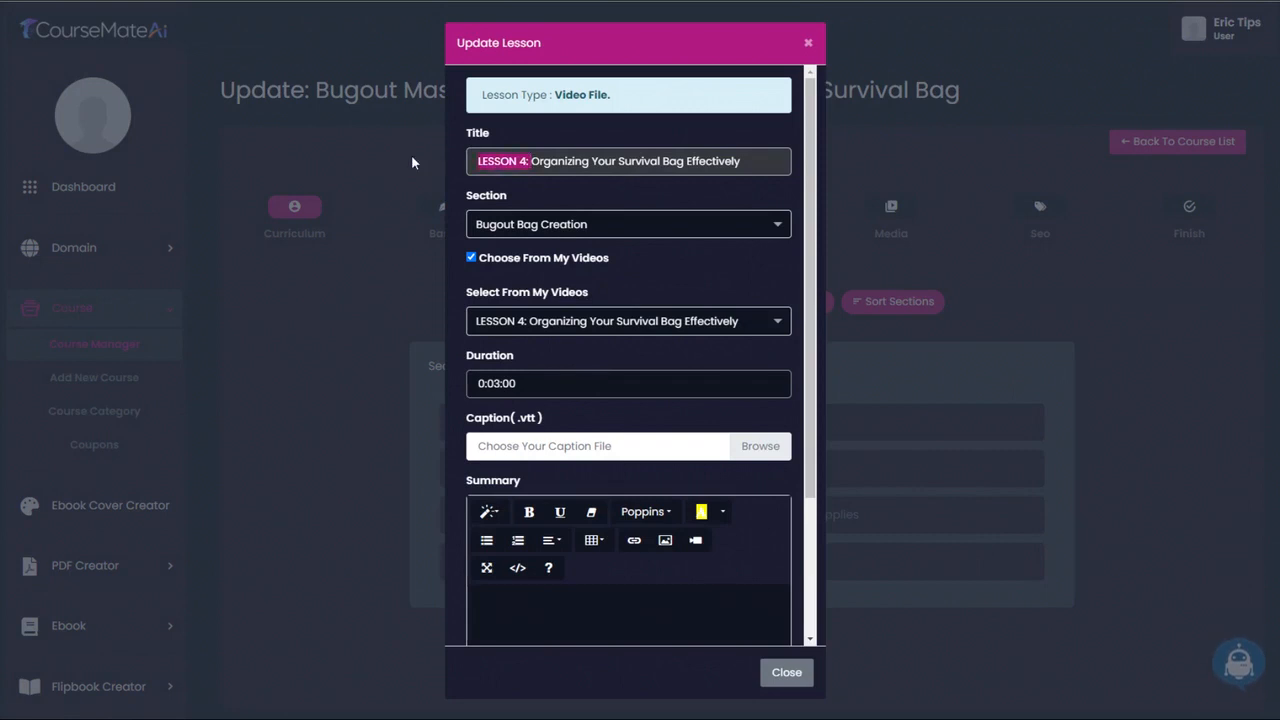
key("BackSpace")
scroll(660, 585, "down", 1)
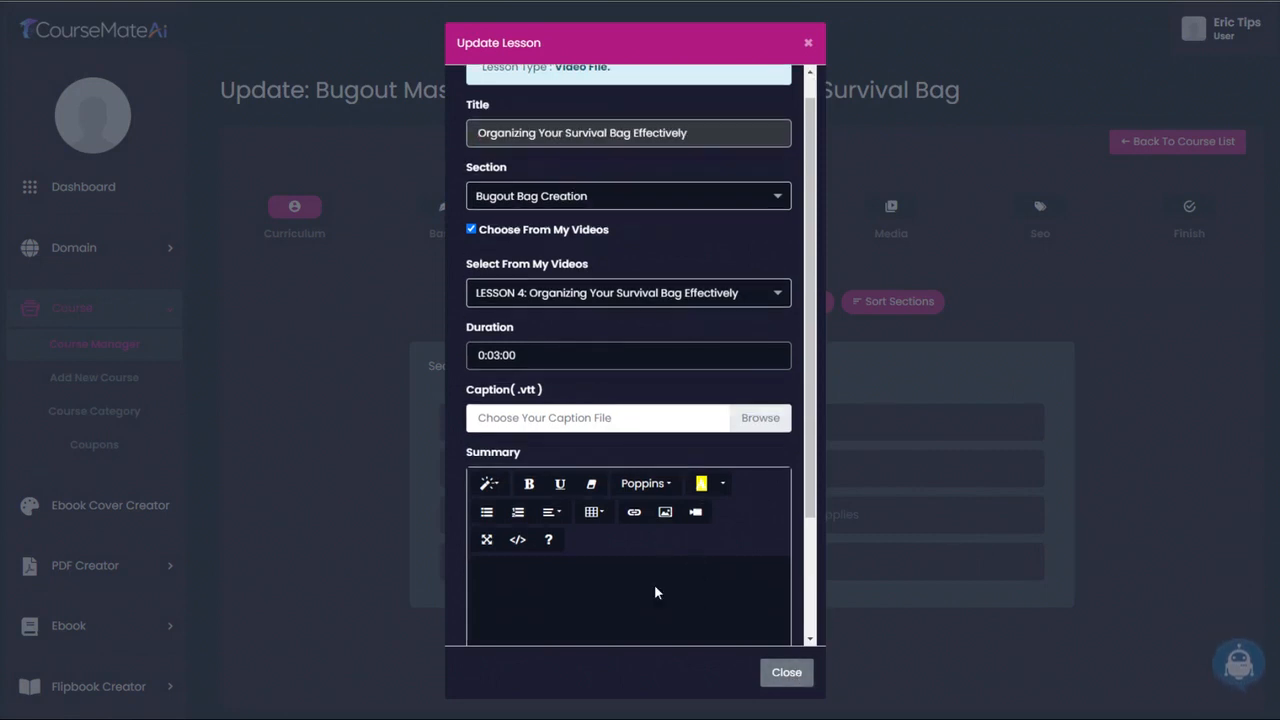
scroll(655, 592, "down", 3)
left_click(645, 617)
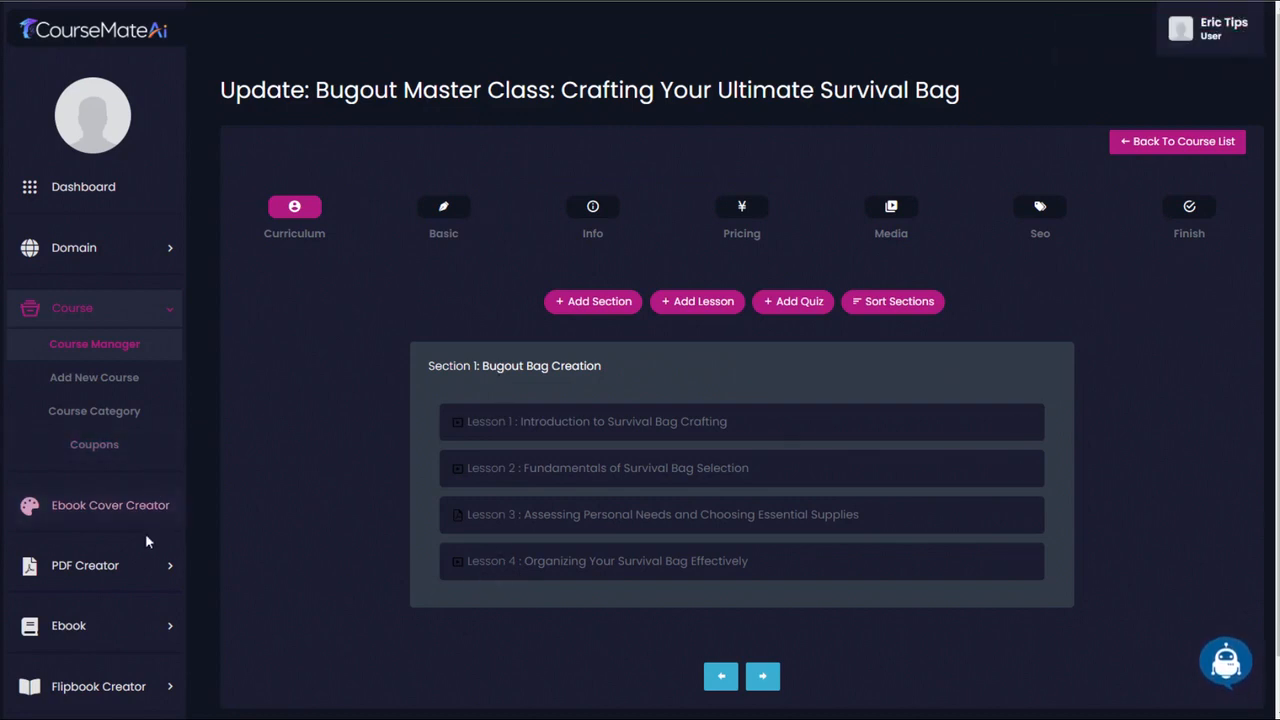
- Open the Training Video Creator's creation form for a new text (whiteboard) video
scroll(145, 541, "down", 3)
scroll(143, 557, "down", 1)
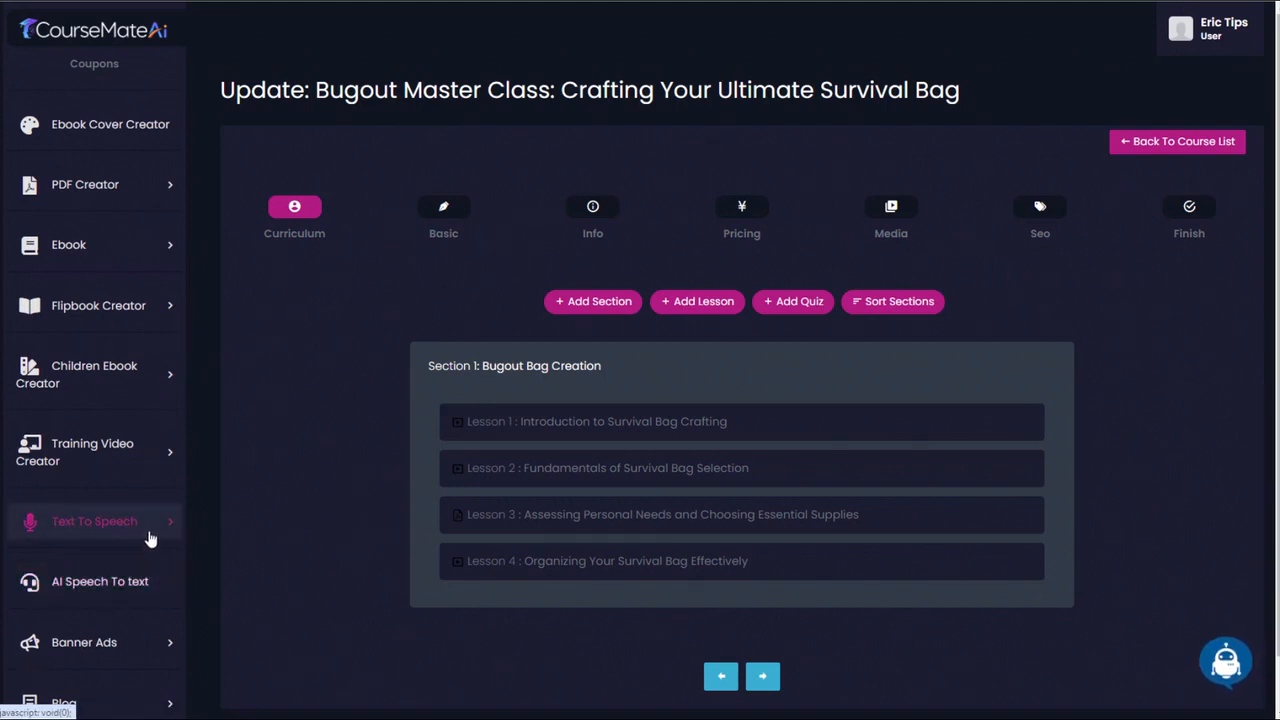
left_click(167, 457)
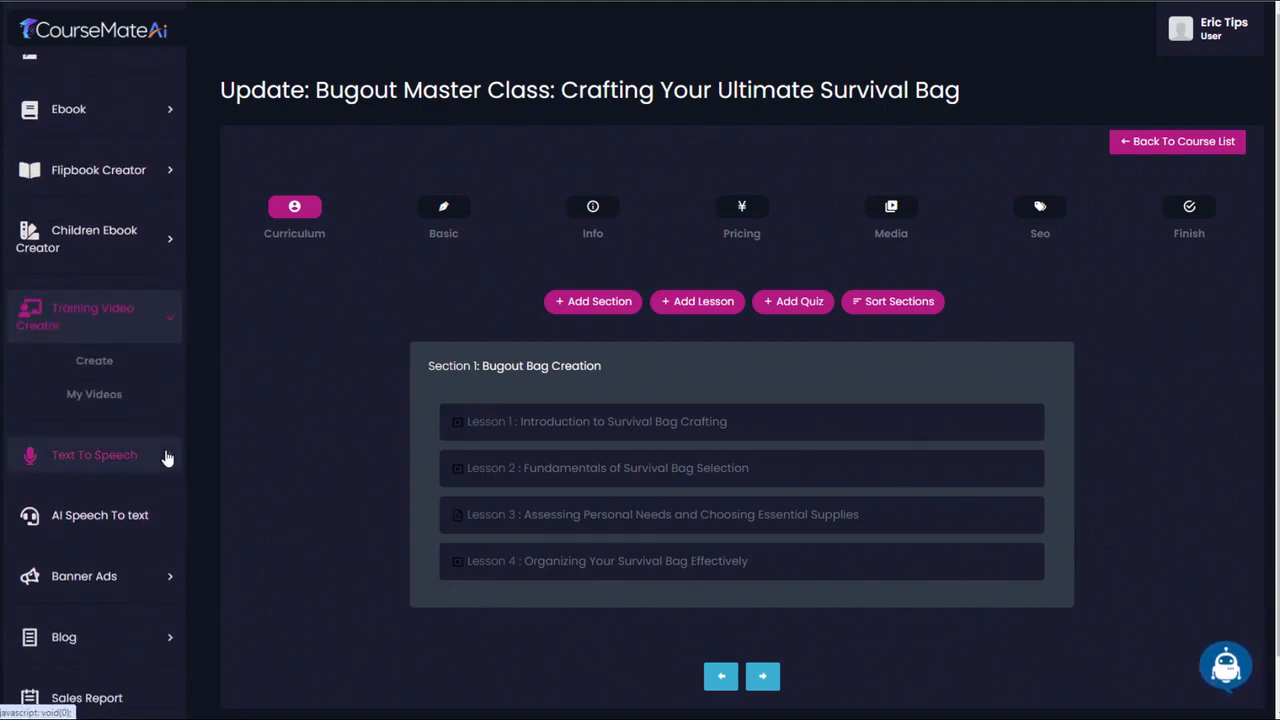
left_click(112, 358)
scroll(1029, 472, "down", 7)
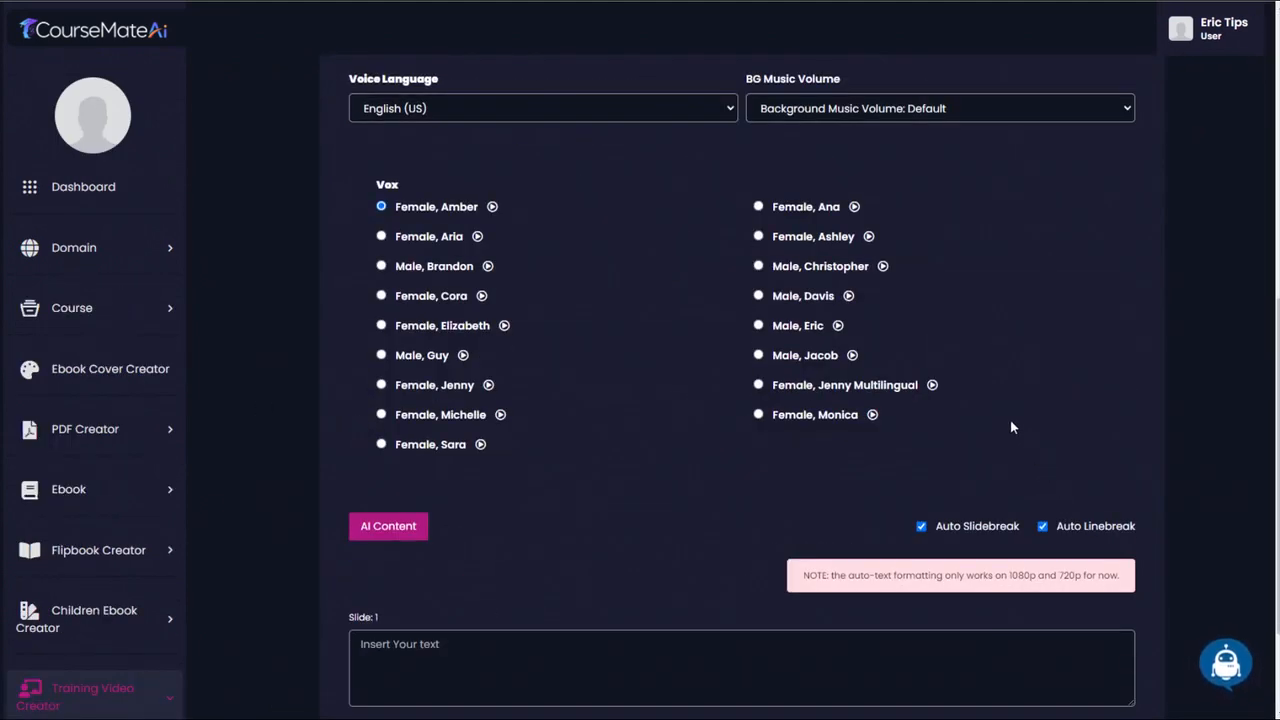
- Check which kinds of video scripts the AI Content generator offers for the training video
left_click(390, 532)
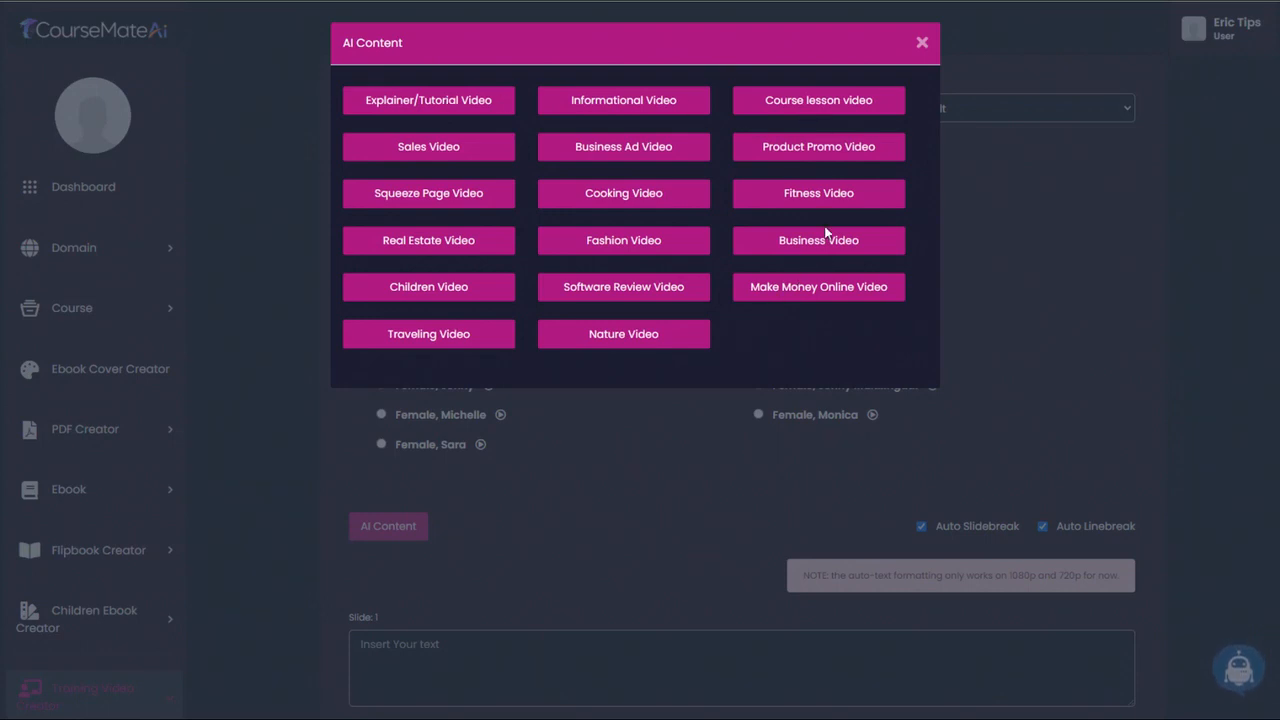
left_click(922, 45)
scroll(909, 54, "down", 1)
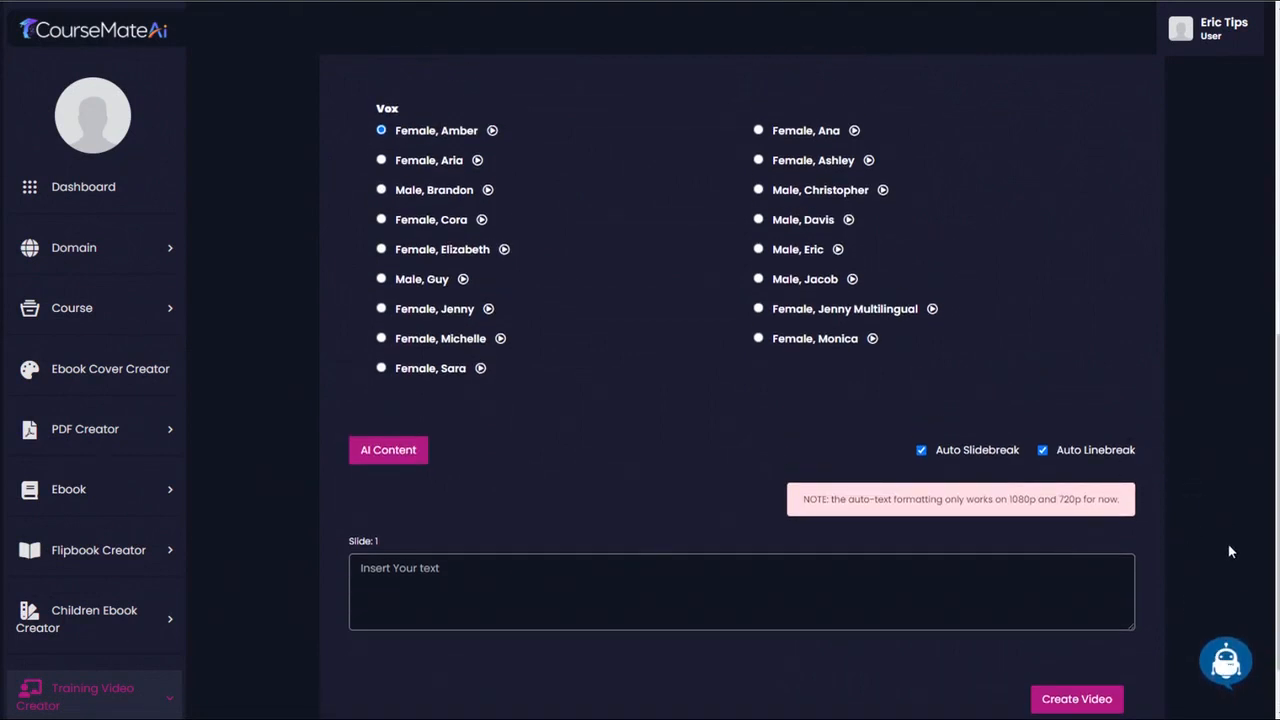
- Generate a Custom AI Writer text with the prompt "Write an educational video script about Space-Saving Techniques for a Compact and Portable Survival Bag"
left_click(1228, 664)
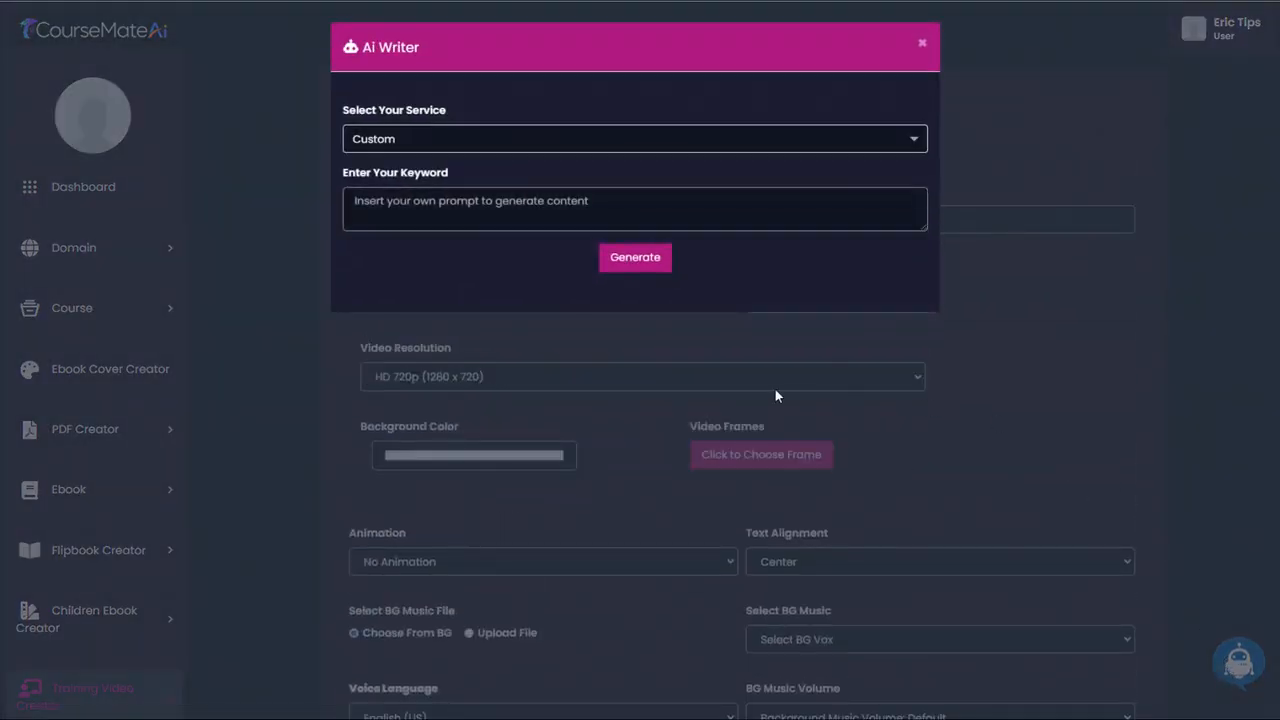
left_click(414, 138)
left_click(366, 136)
left_click(423, 200)
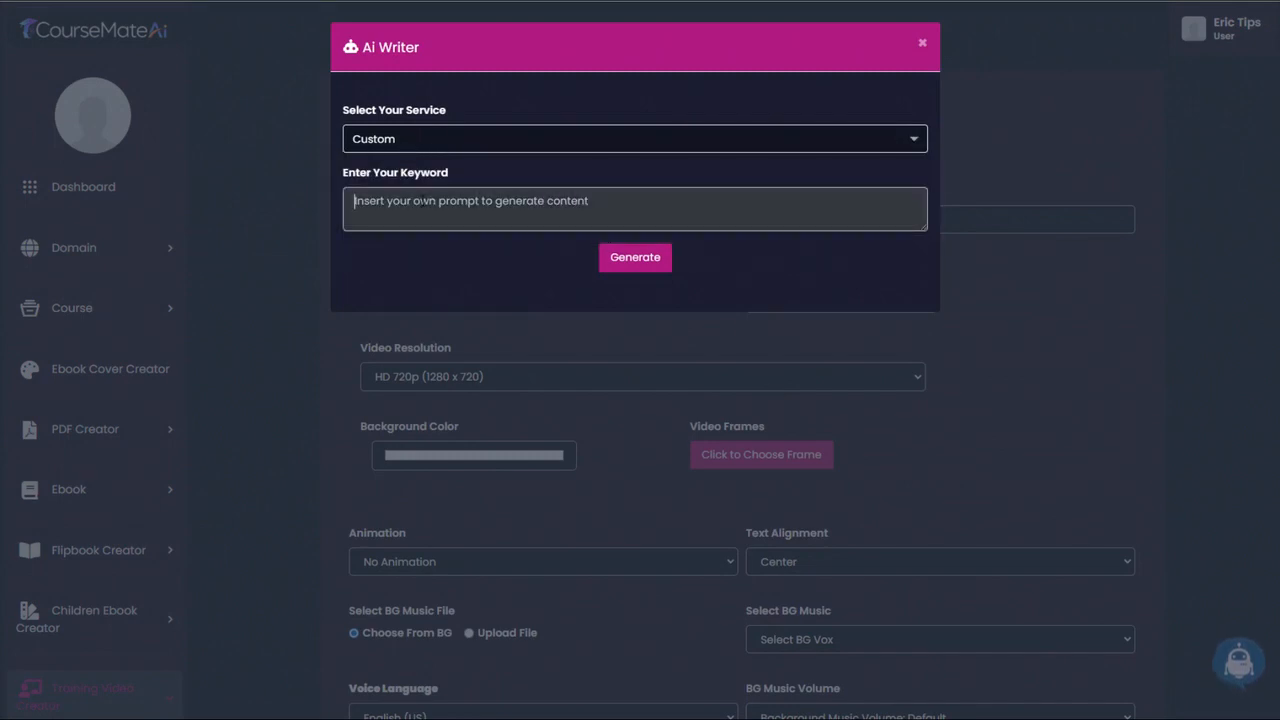
type("Write an educational video script about")
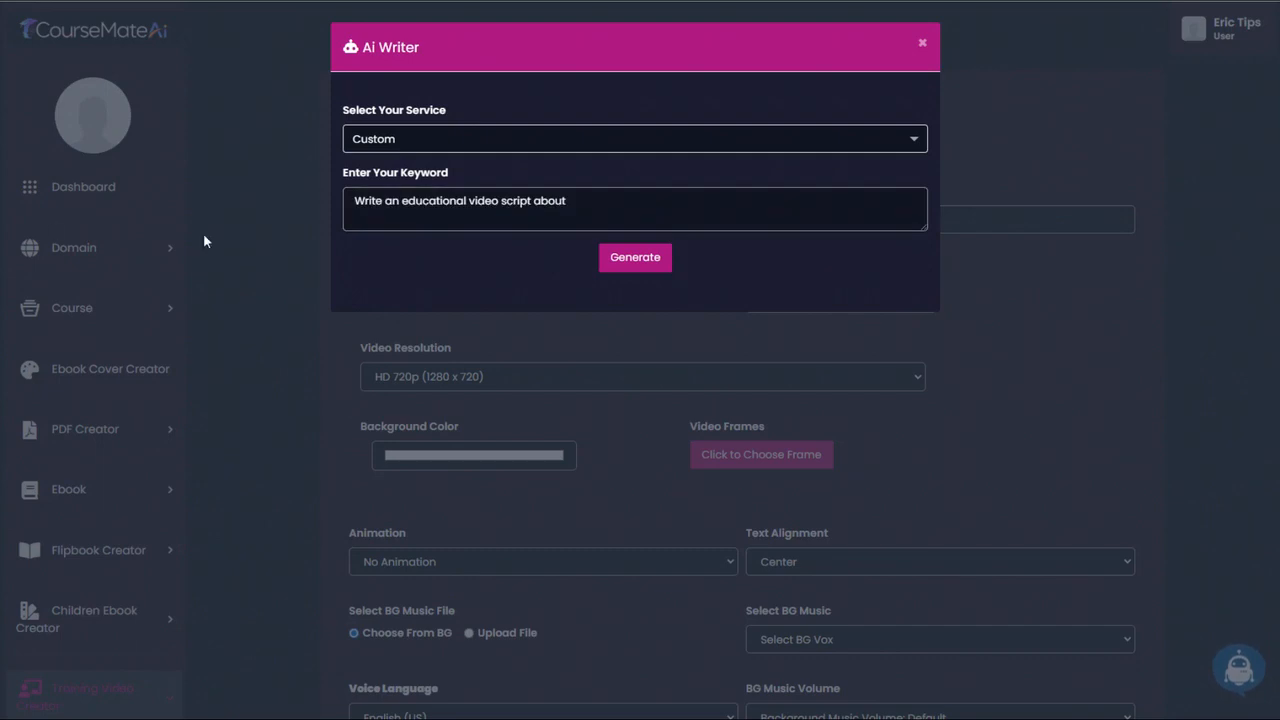
left_click(457, 228)
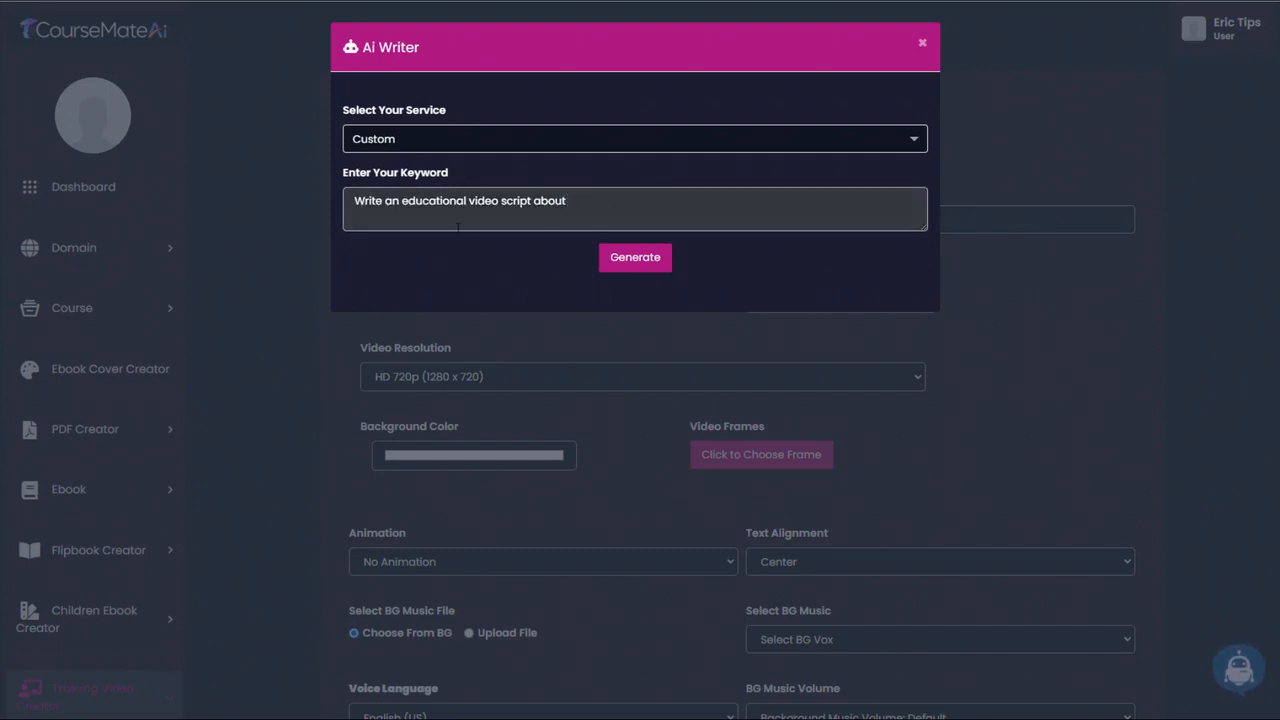
type("Space-Saving Techniques for a Compact and Portable Bag")
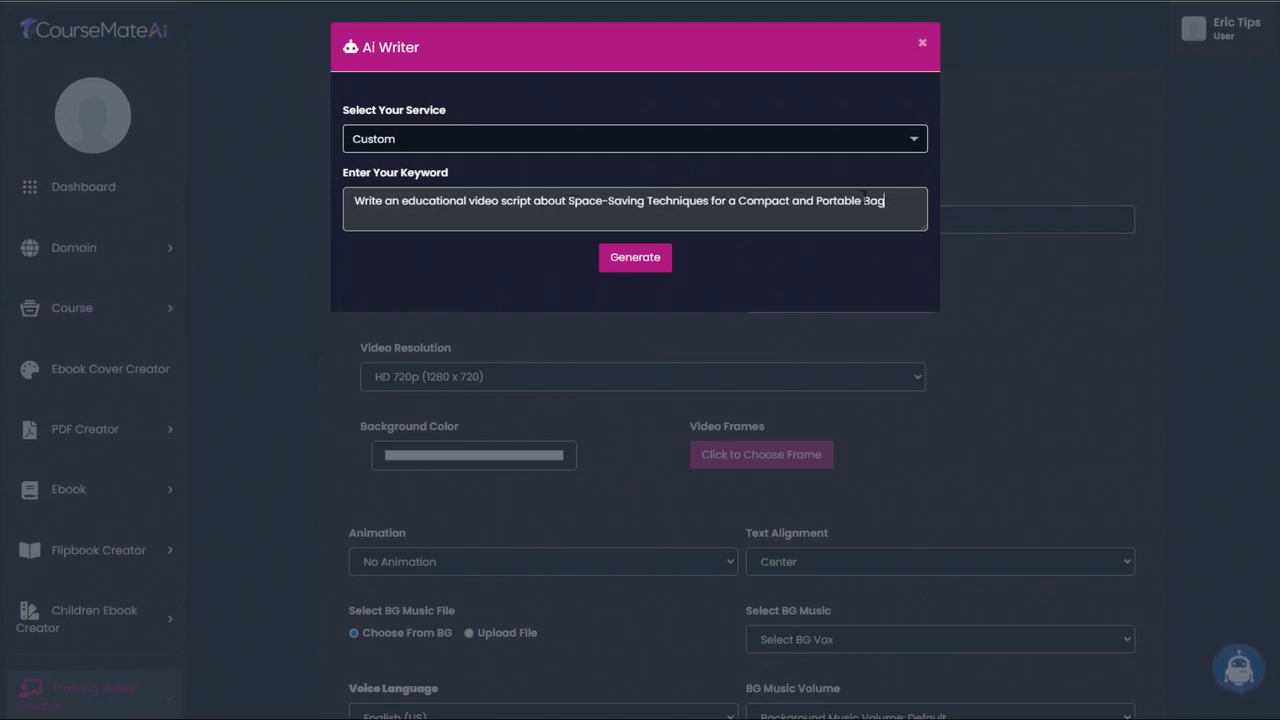
type("Survival")
left_click(641, 260)
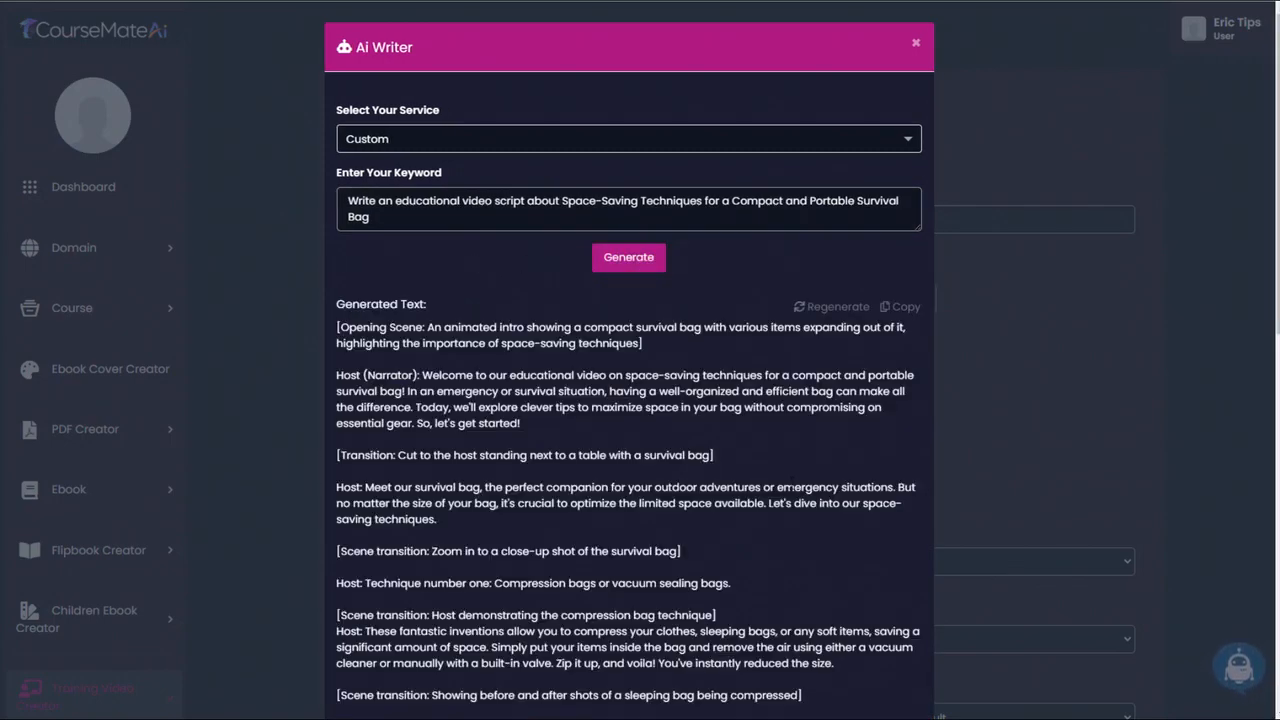
- Review the generated space-saving video script, copy it in full and close the AI writer
scroll(792, 484, "down", 5)
scroll(792, 484, "down", 3)
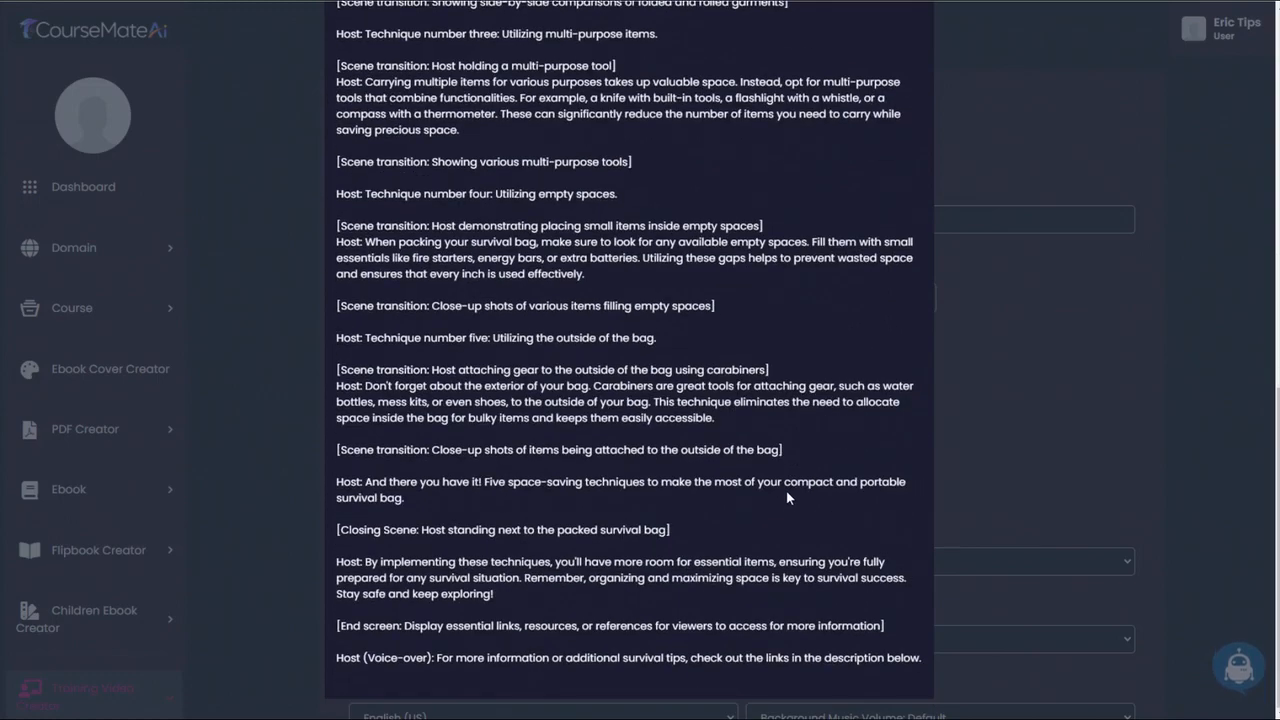
scroll(782, 515, "up", 10)
scroll(785, 507, "down", 1)
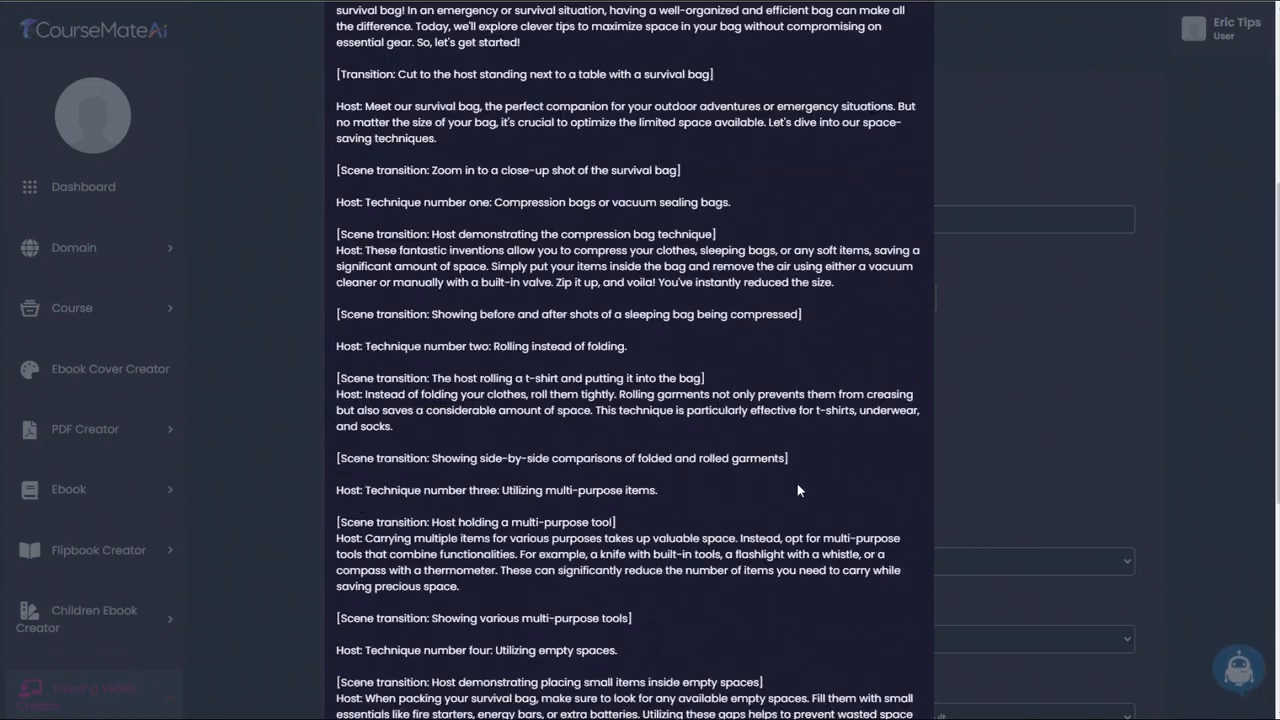
scroll(797, 483, "up", 4)
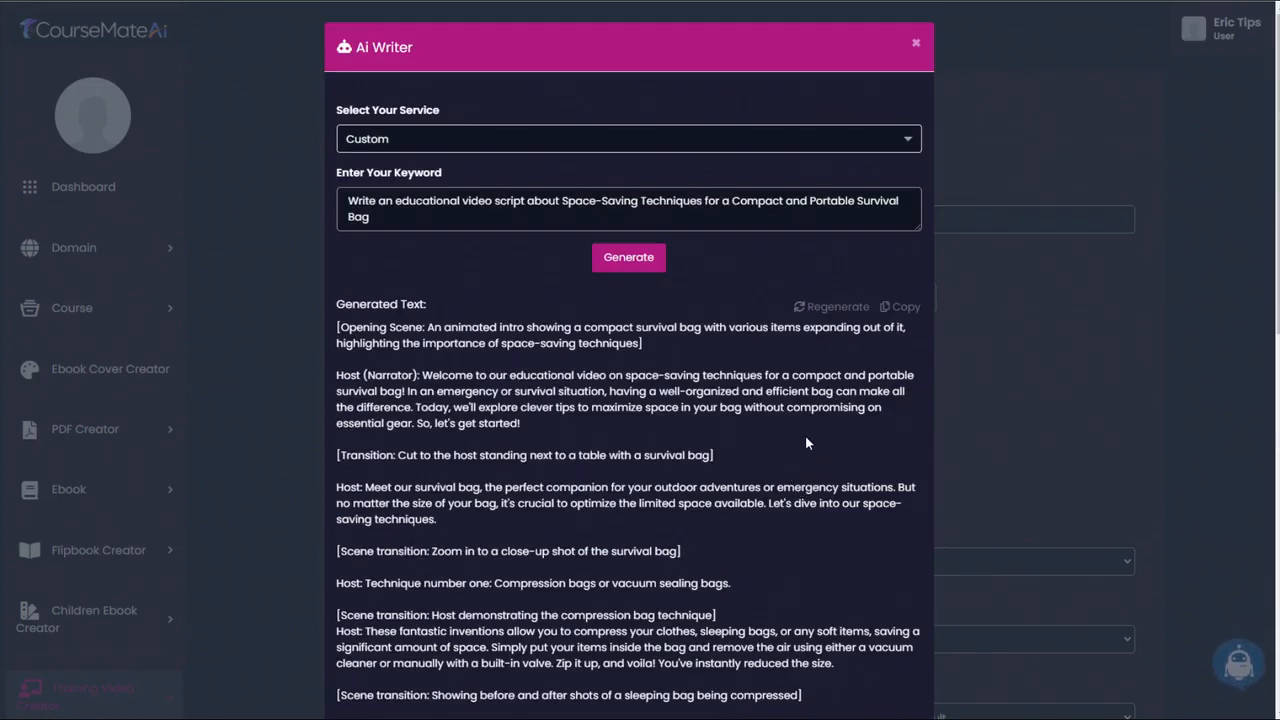
scroll(807, 443, "down", 10)
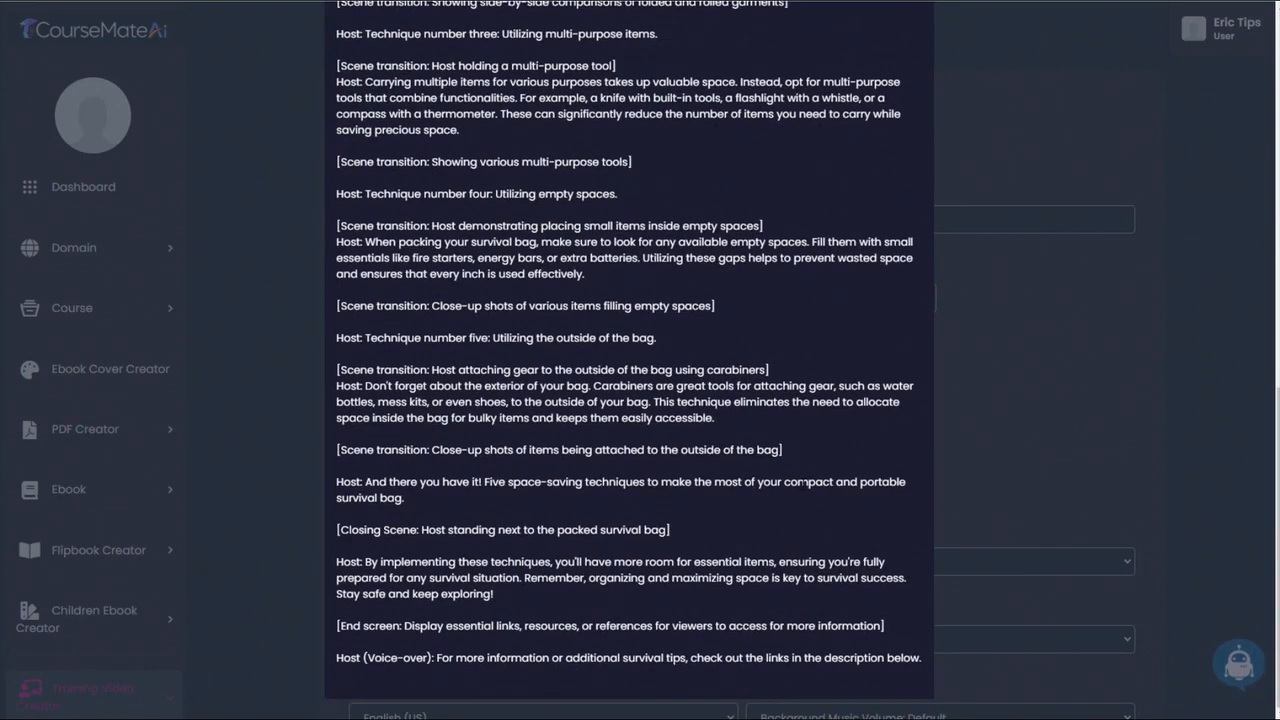
scroll(807, 443, "up", 10)
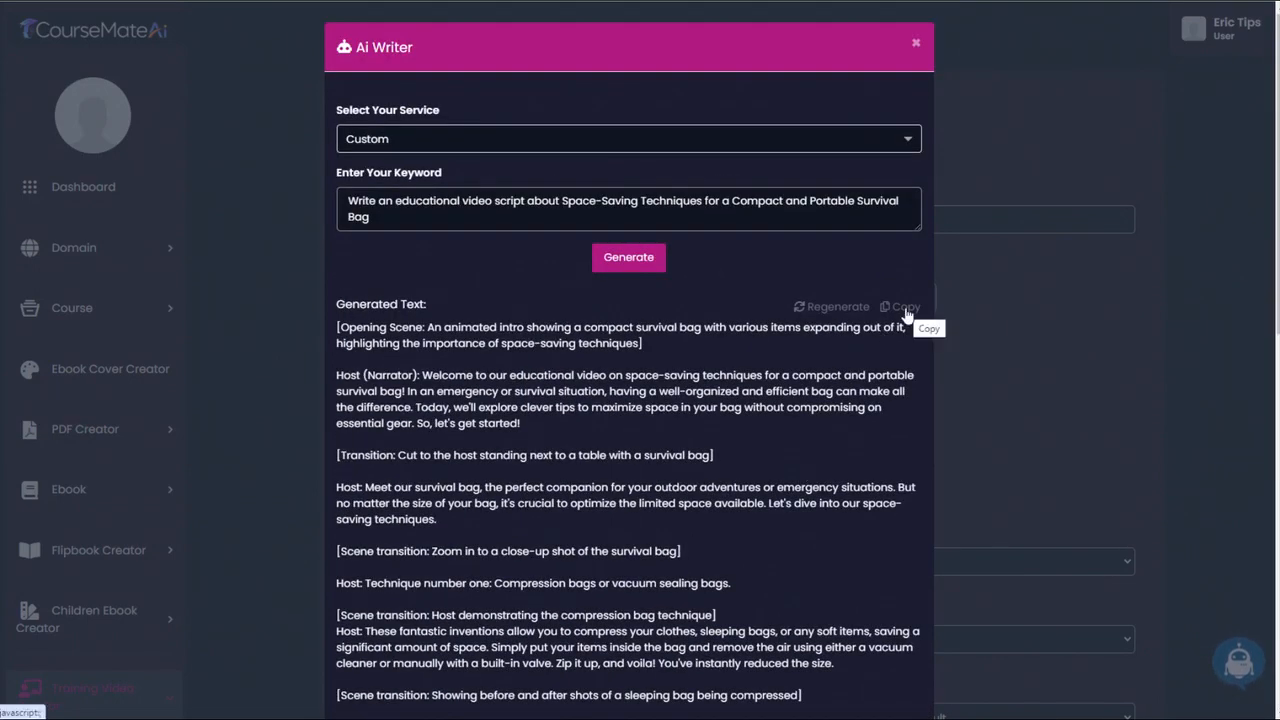
left_click(907, 314)
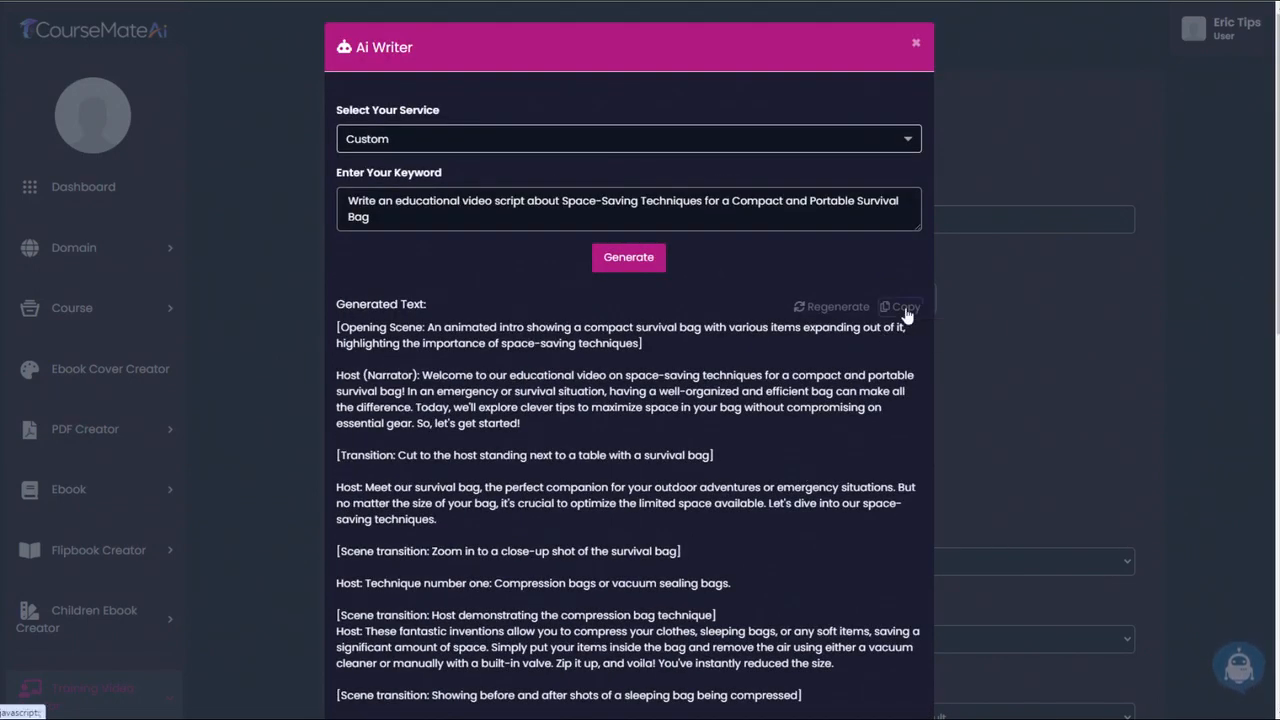
left_click(916, 46)
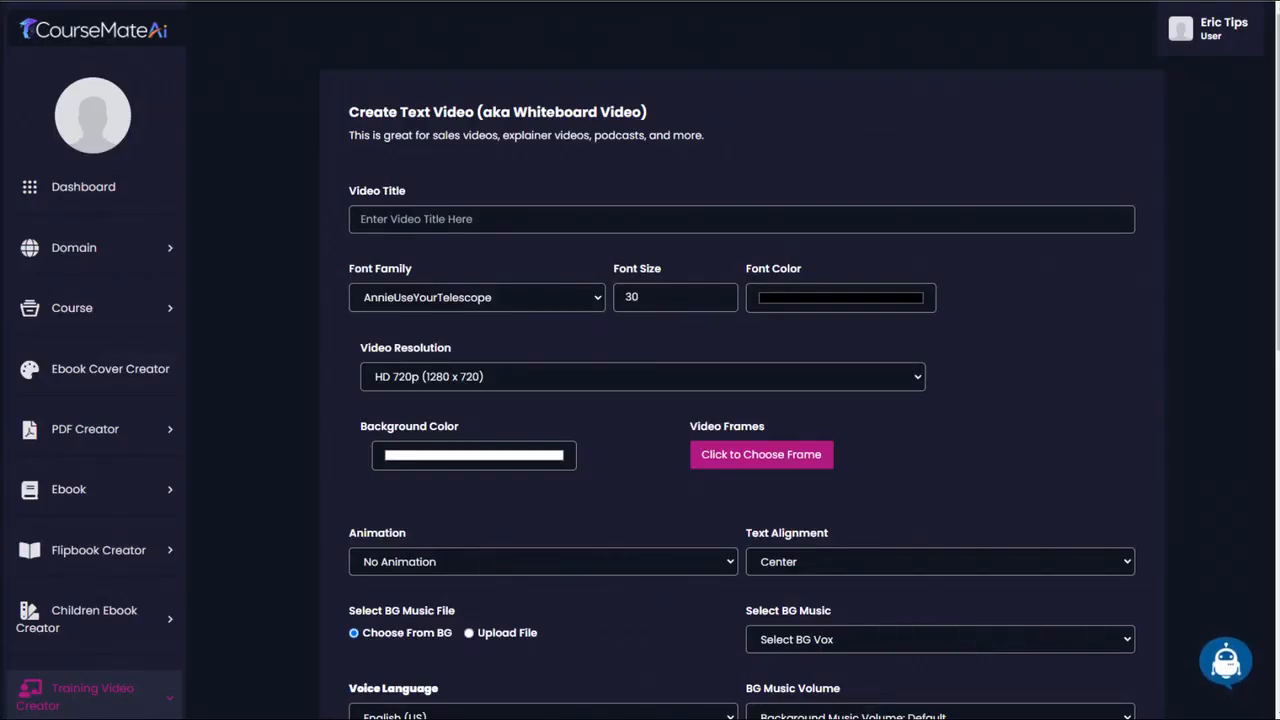
- Fill slide 1 with the script's introduction, from "In an emergency or survival situation" to "without compromising on essential gear."
scroll(1108, 440, "down", 6)
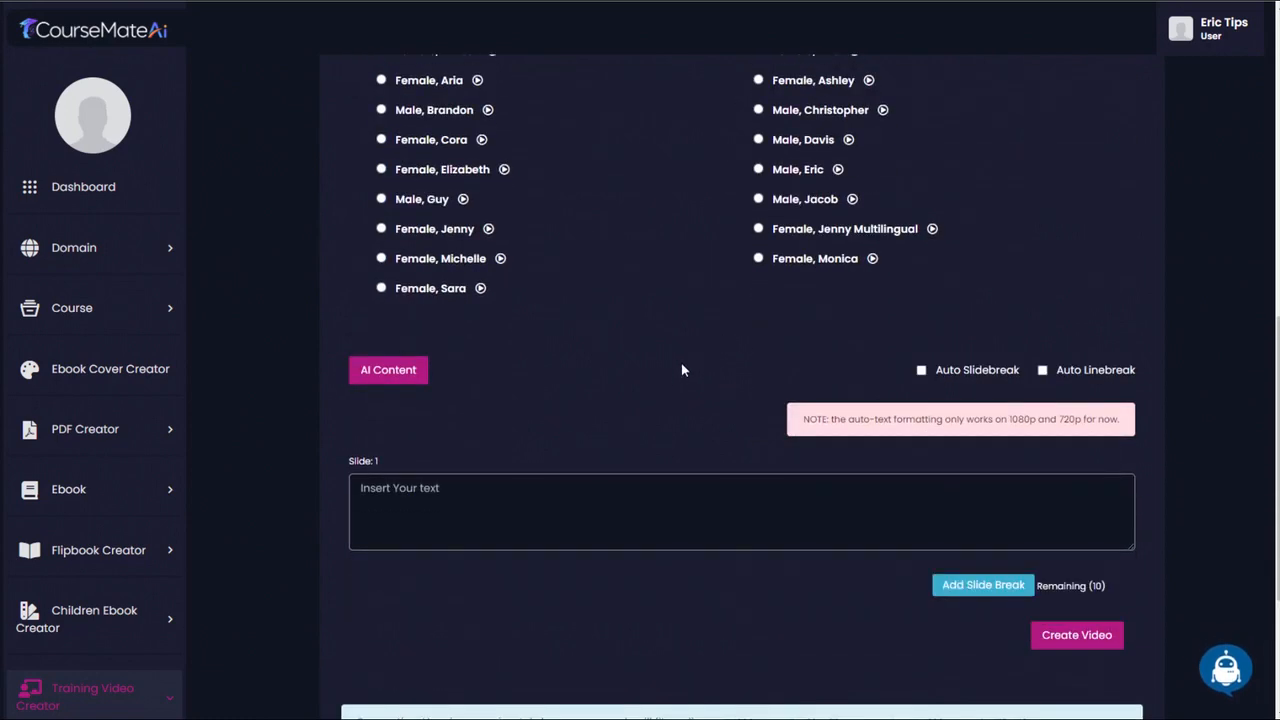
scroll(681, 380, "up", 2)
scroll(679, 405, "down", 3)
scroll(672, 440, "up", 2)
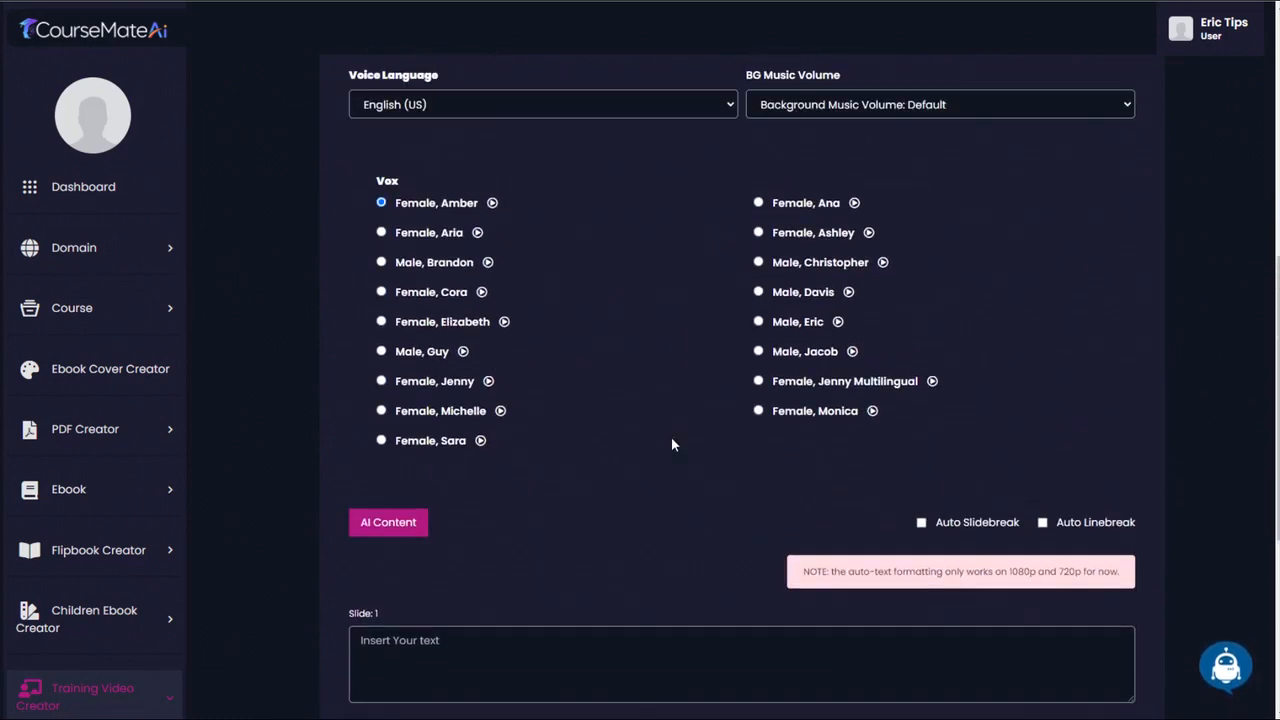
scroll(672, 440, "down", 2)
left_click(452, 445)
key("ctrl+v")
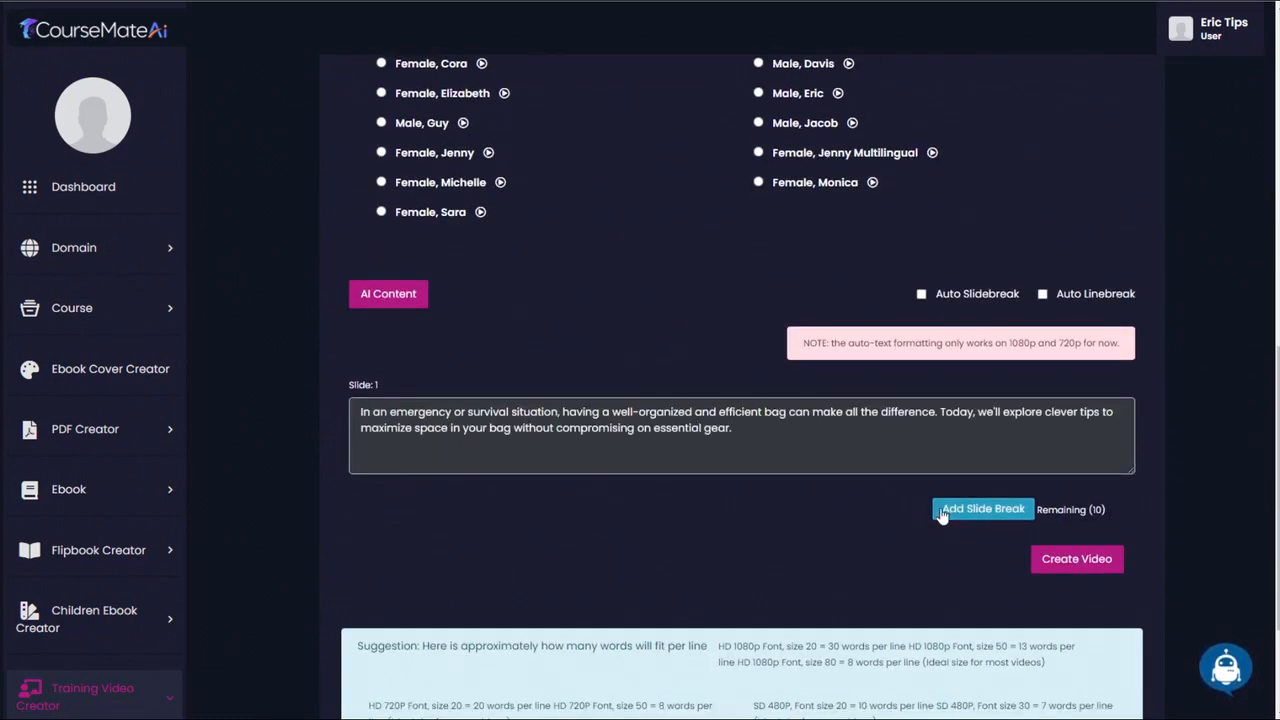
- Add slides 2 and 3 containing the "Meet our survival bag" passage and technique number one on compression or vacuum sealing bags
left_click(983, 509)
scroll(640, 521, "down", 2)
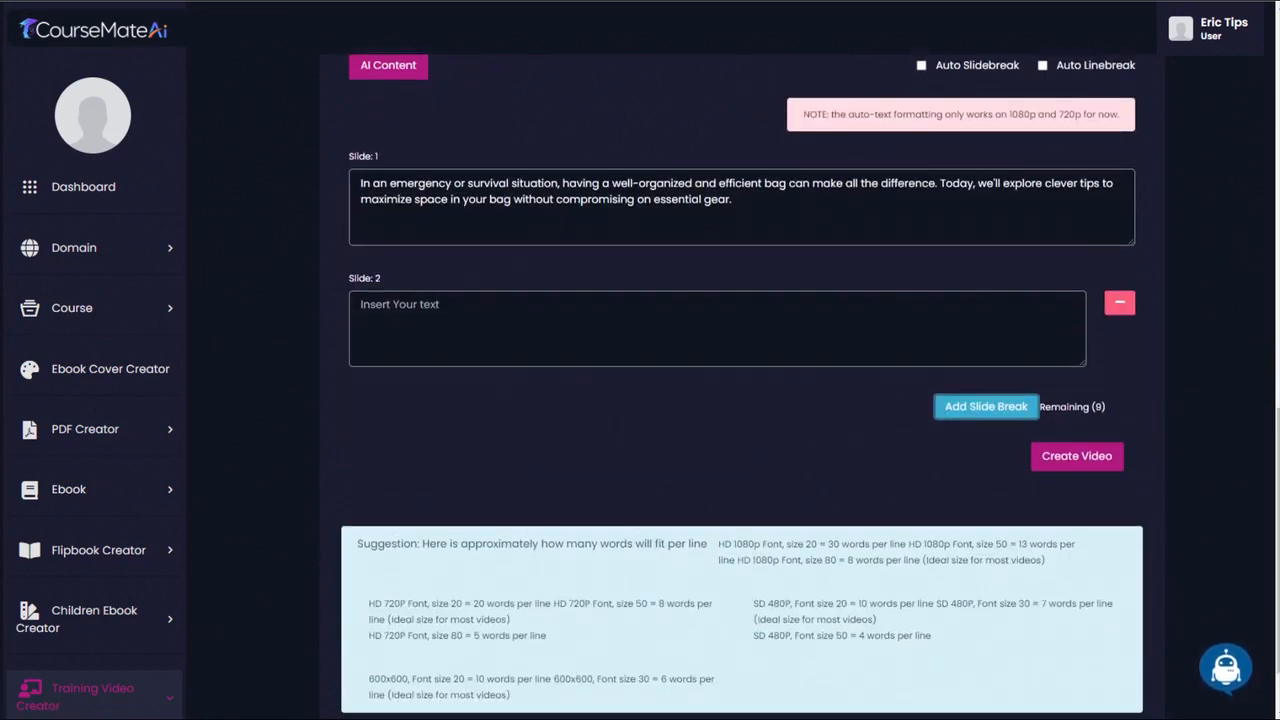
left_click(428, 320)
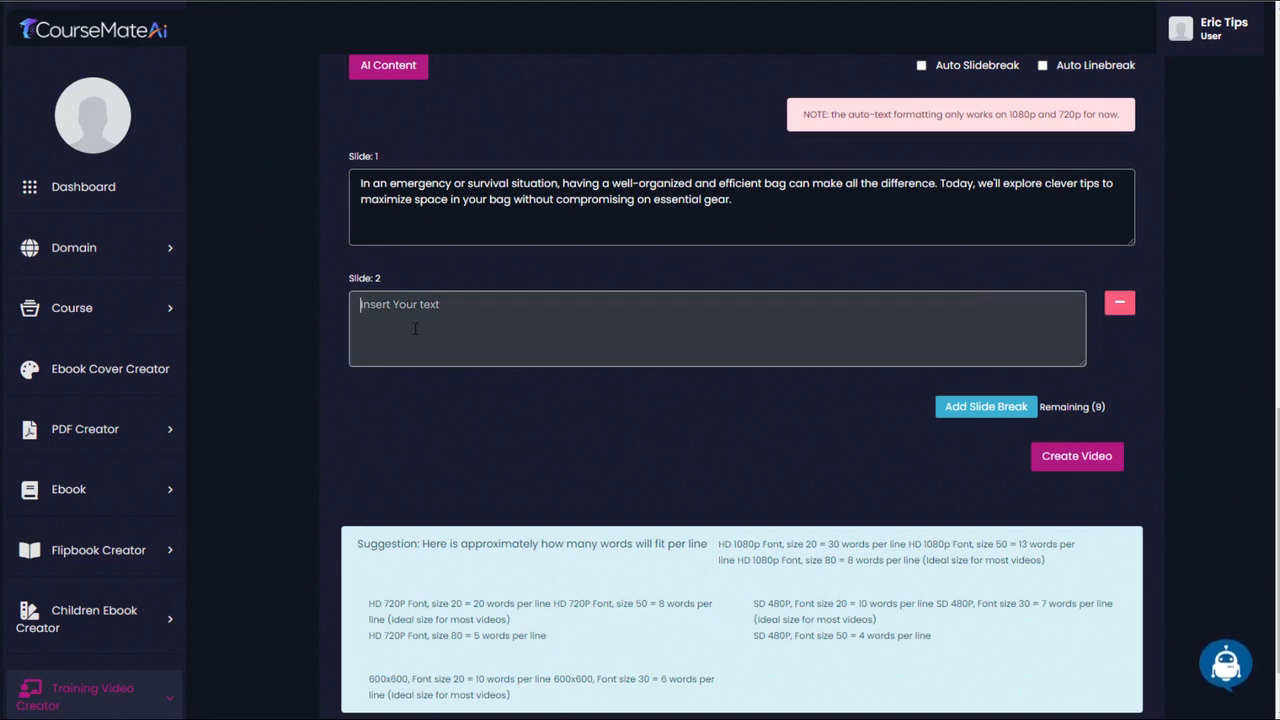
key("ctrl+v")
left_click(1000, 410)
scroll(940, 415, "down", 2)
left_click(437, 413)
key("ctrl+v")
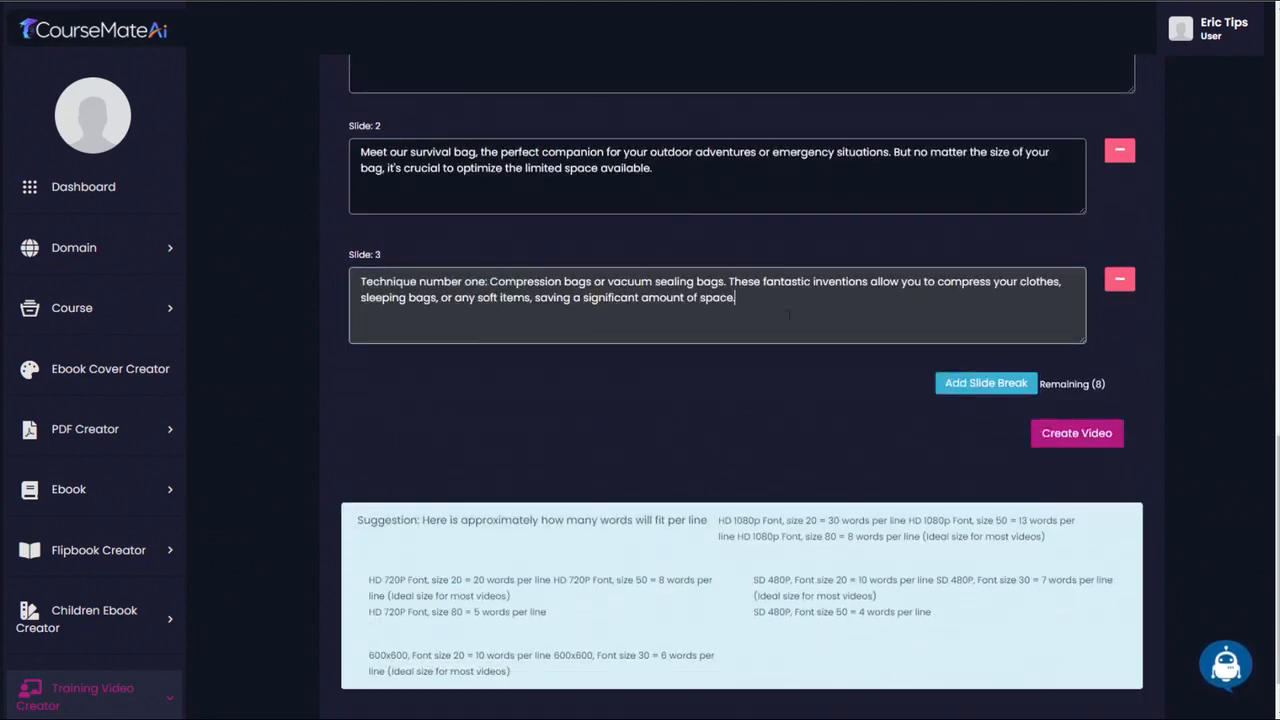
- Add slides 4 and 5 with technique number two on rolling instead of folding and technique number three on multi-purpose items
left_click(986, 383)
left_click(430, 420)
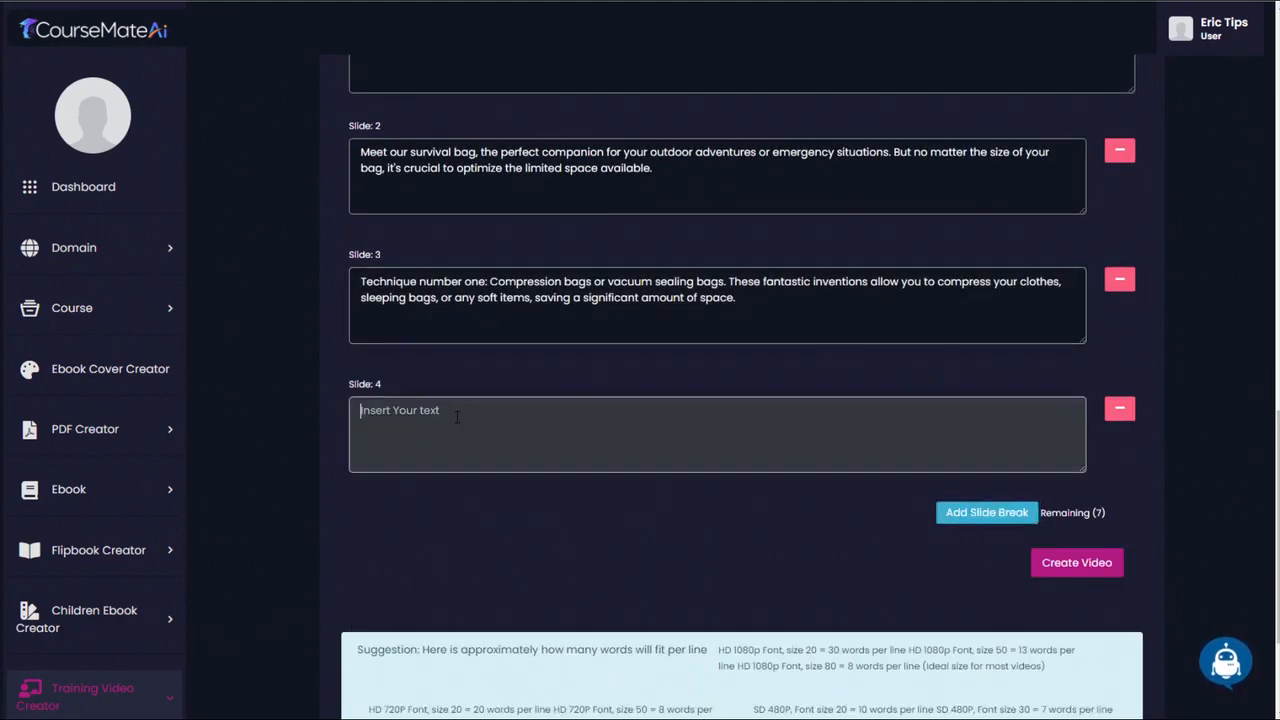
key("ctrl+v")
left_click(948, 515)
scroll(817, 517, "down", 2)
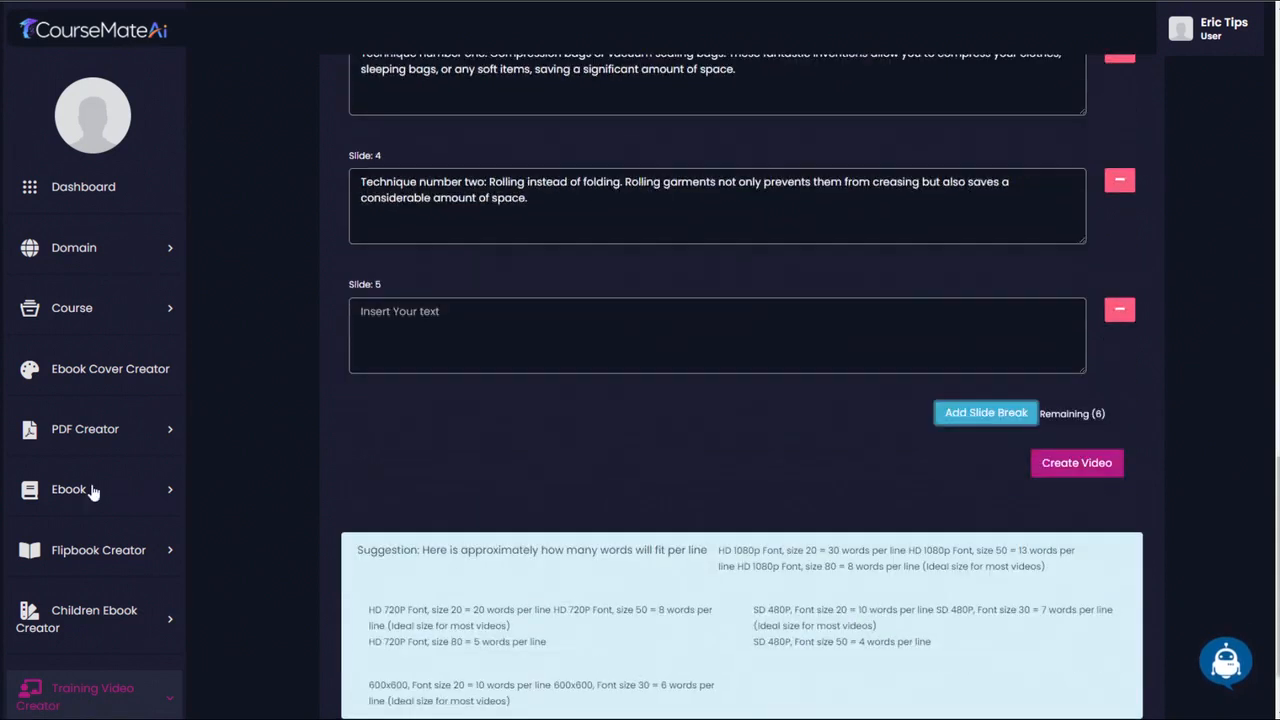
left_click(453, 323)
key("ctrl+v")
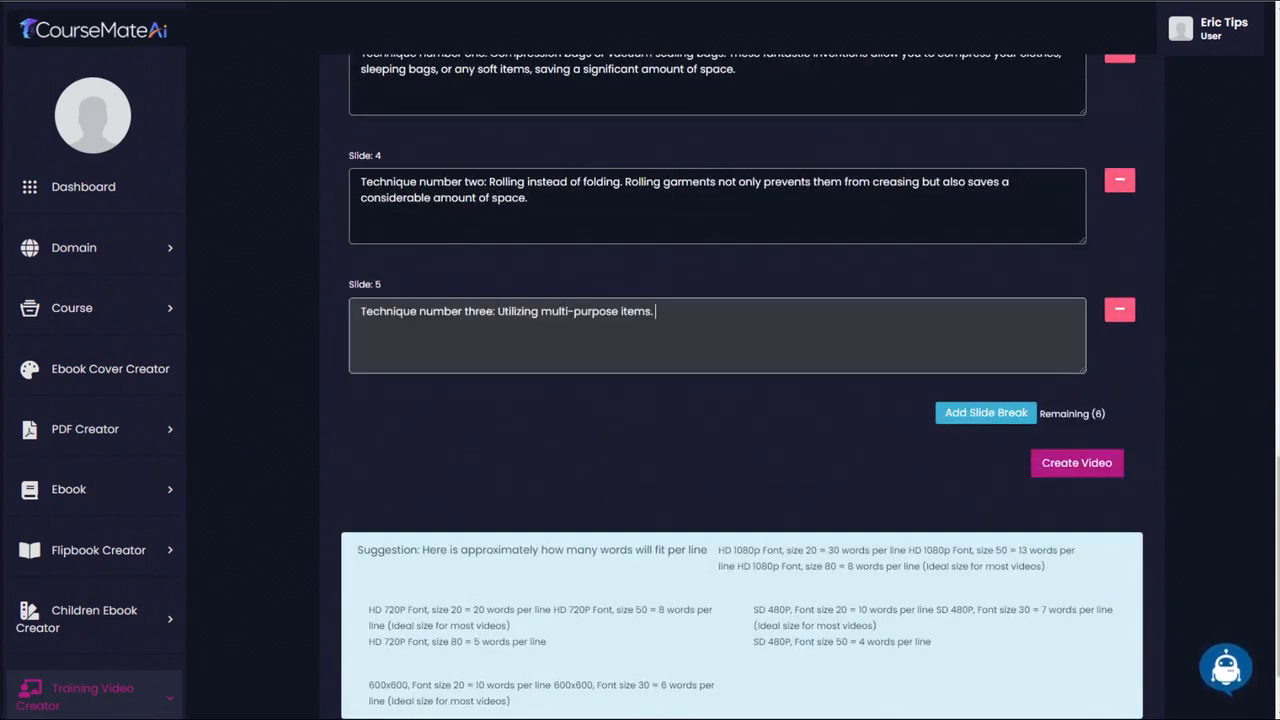
key("ctrl+v")
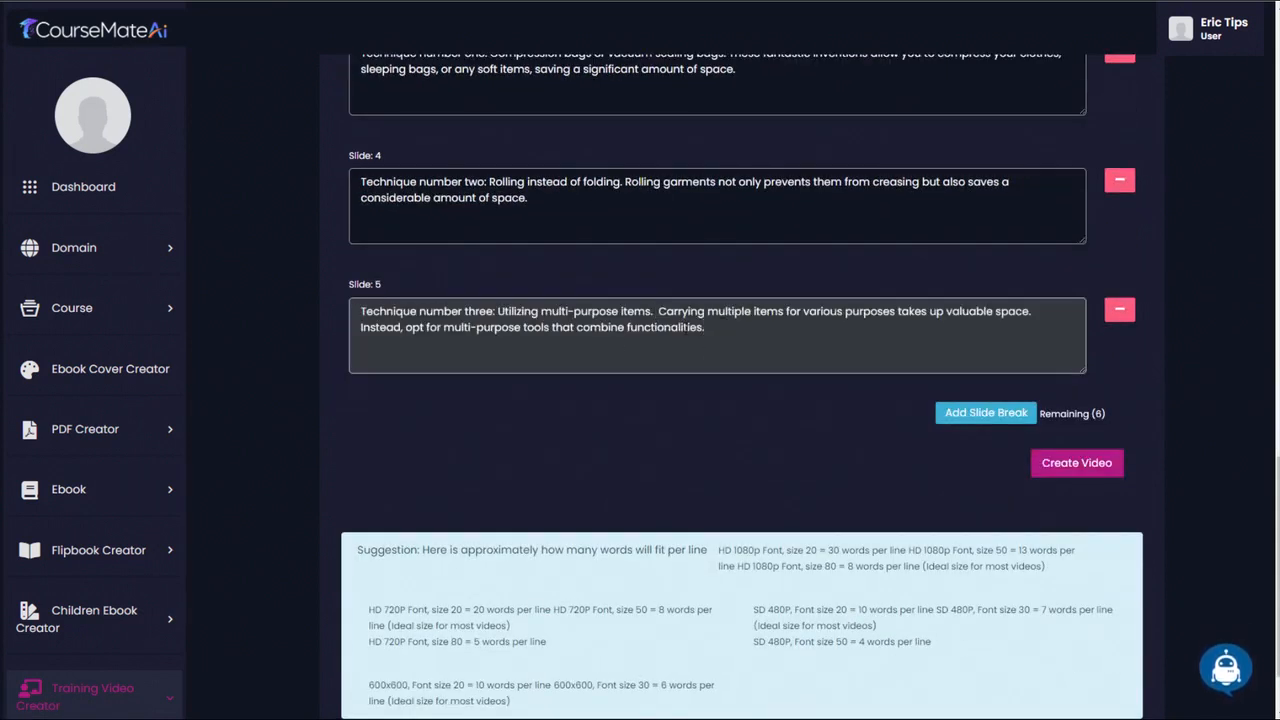
key("BackSpace")
- Add slides 6 and 7 with technique number four on empty spaces and technique number five on the outside of the bag
left_click(980, 412)
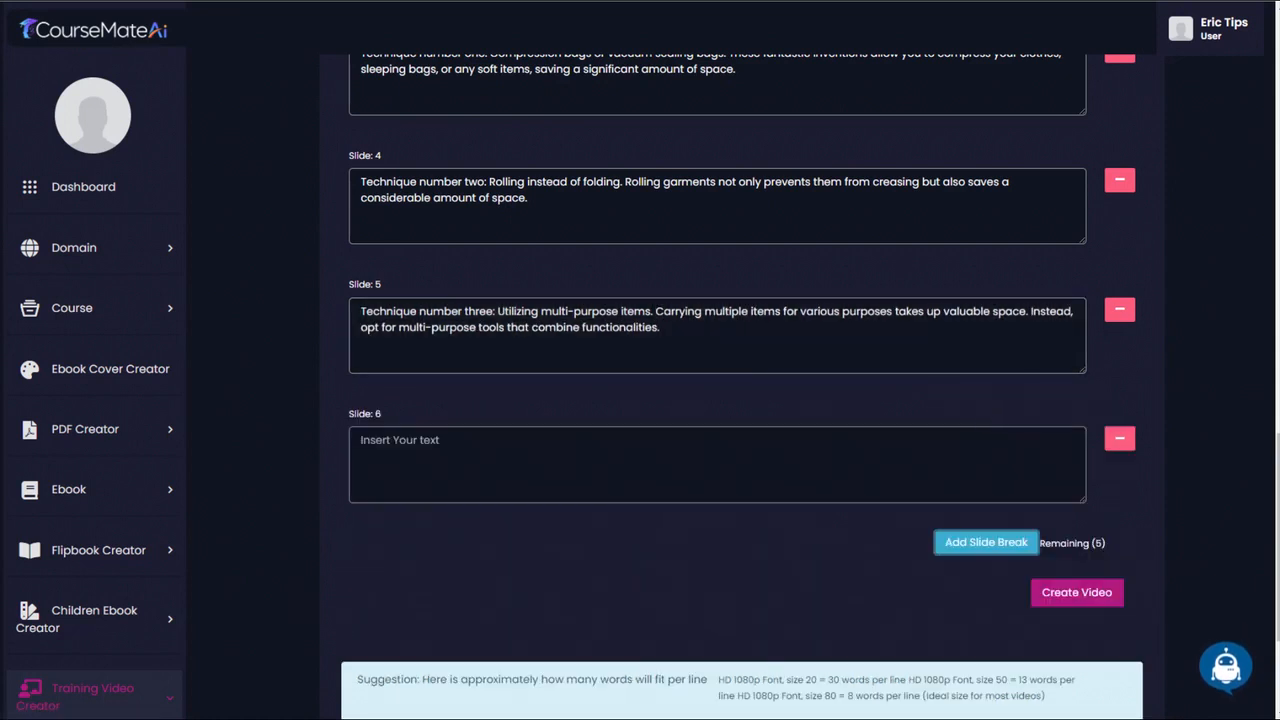
left_click(600, 460)
key("ctrl+v")
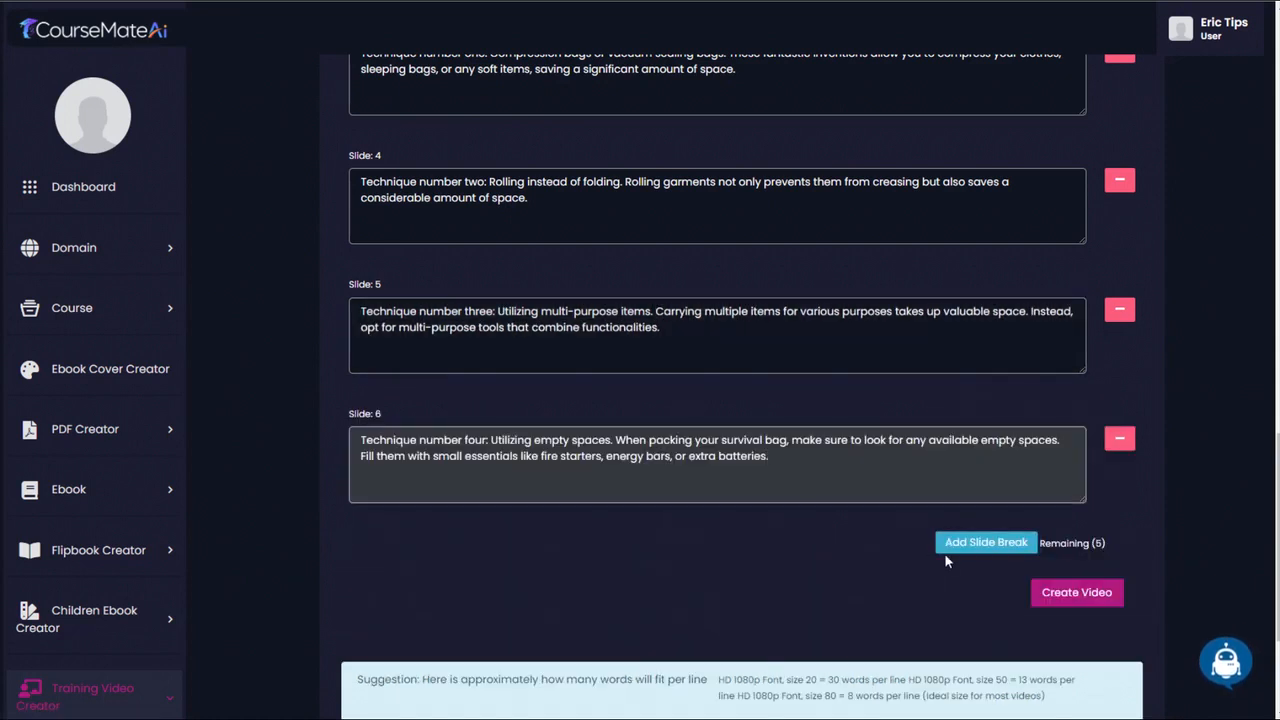
left_click(972, 545)
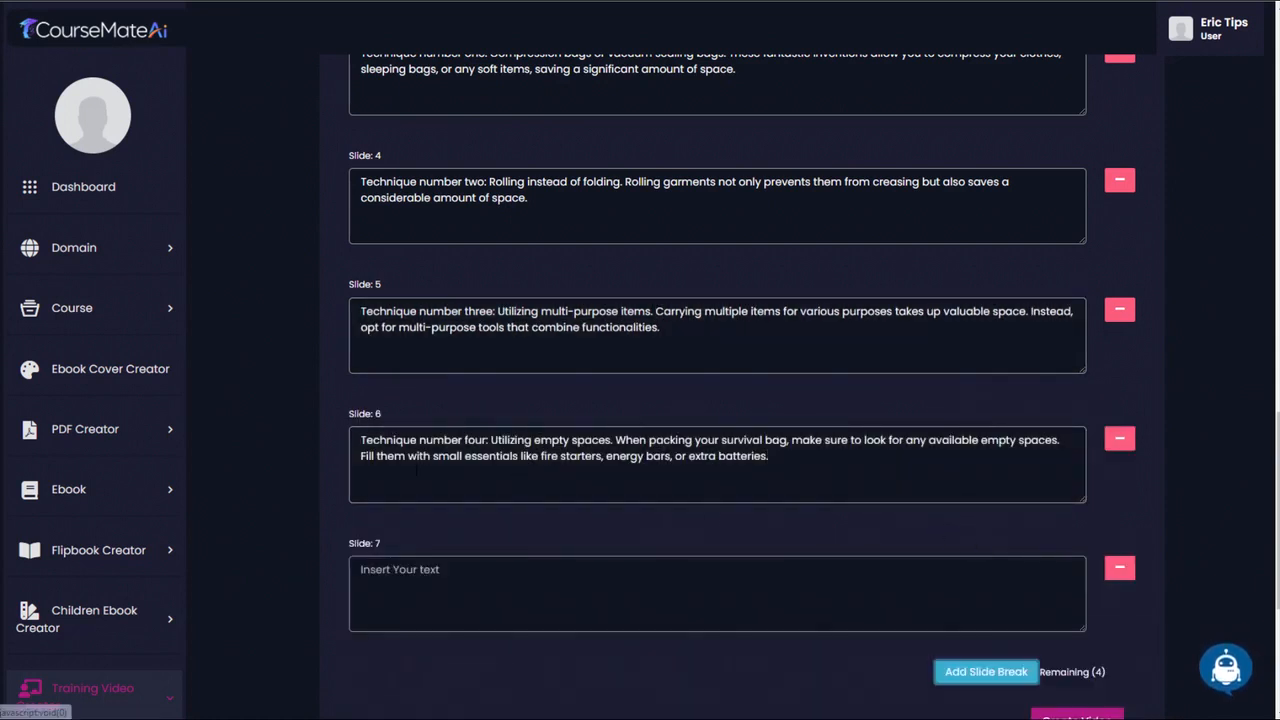
left_click(498, 565)
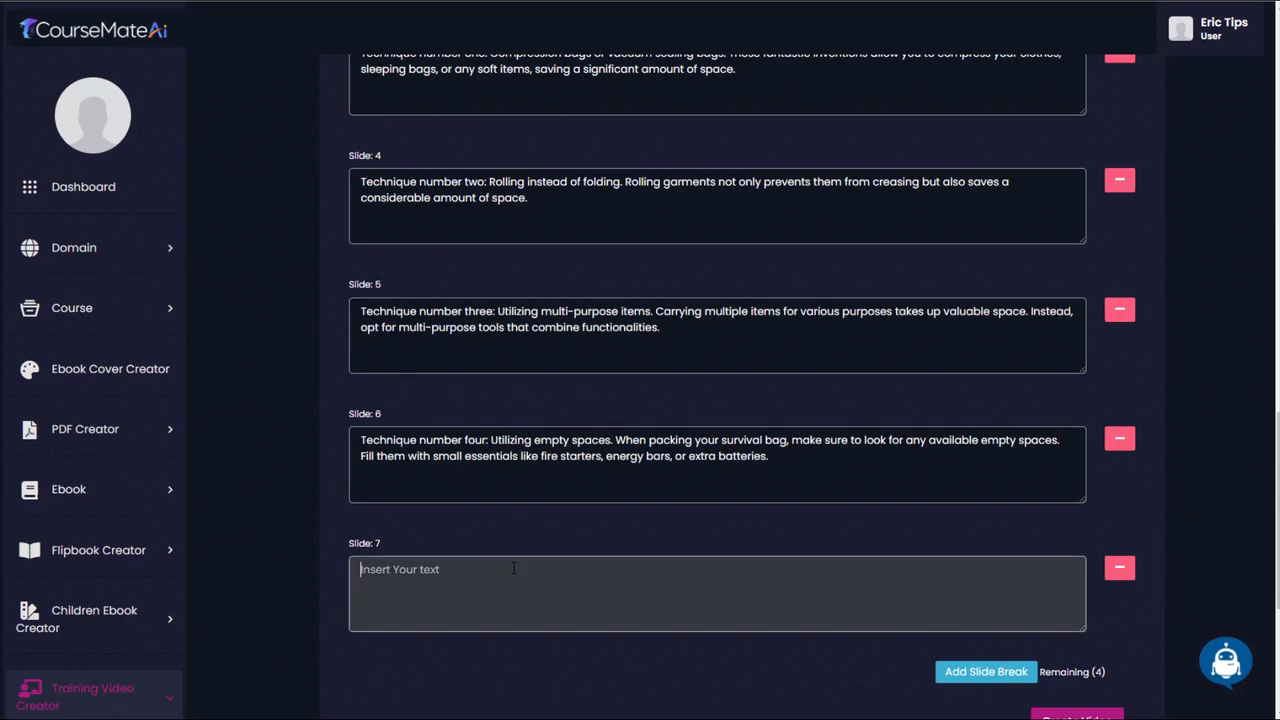
key("ctrl+v")
scroll(716, 435, "down", 3)
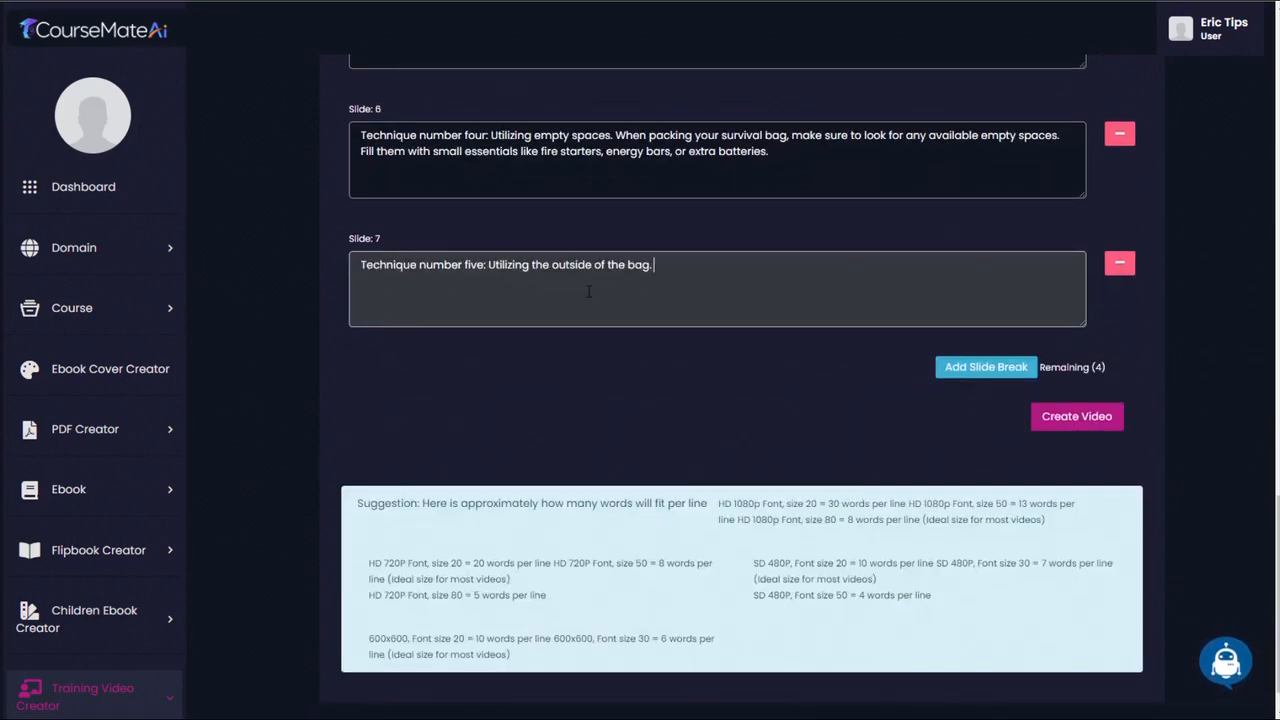
key("ctrl+v")
- Add slides 8 and 9 with the "And there you have it!" recap and the closing line beginning "By implementing these techniques"
left_click(960, 367)
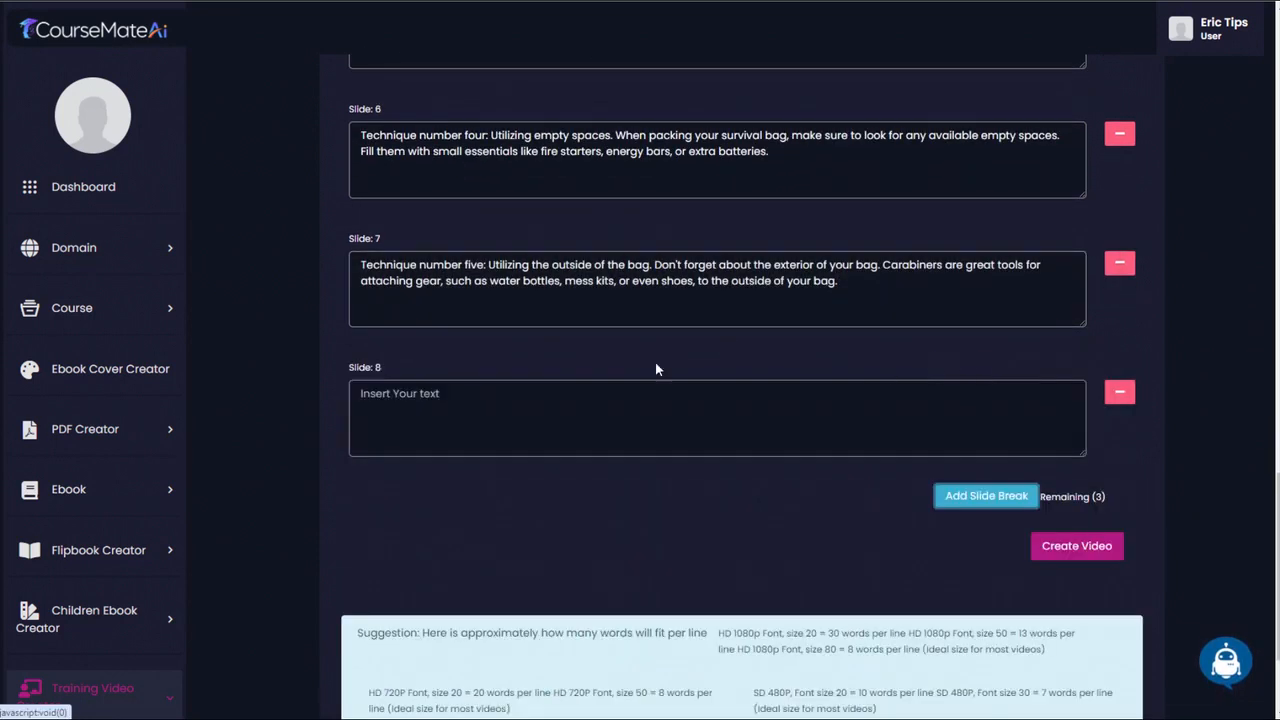
left_click(655, 415)
key("ctrl+v")
left_click(953, 500)
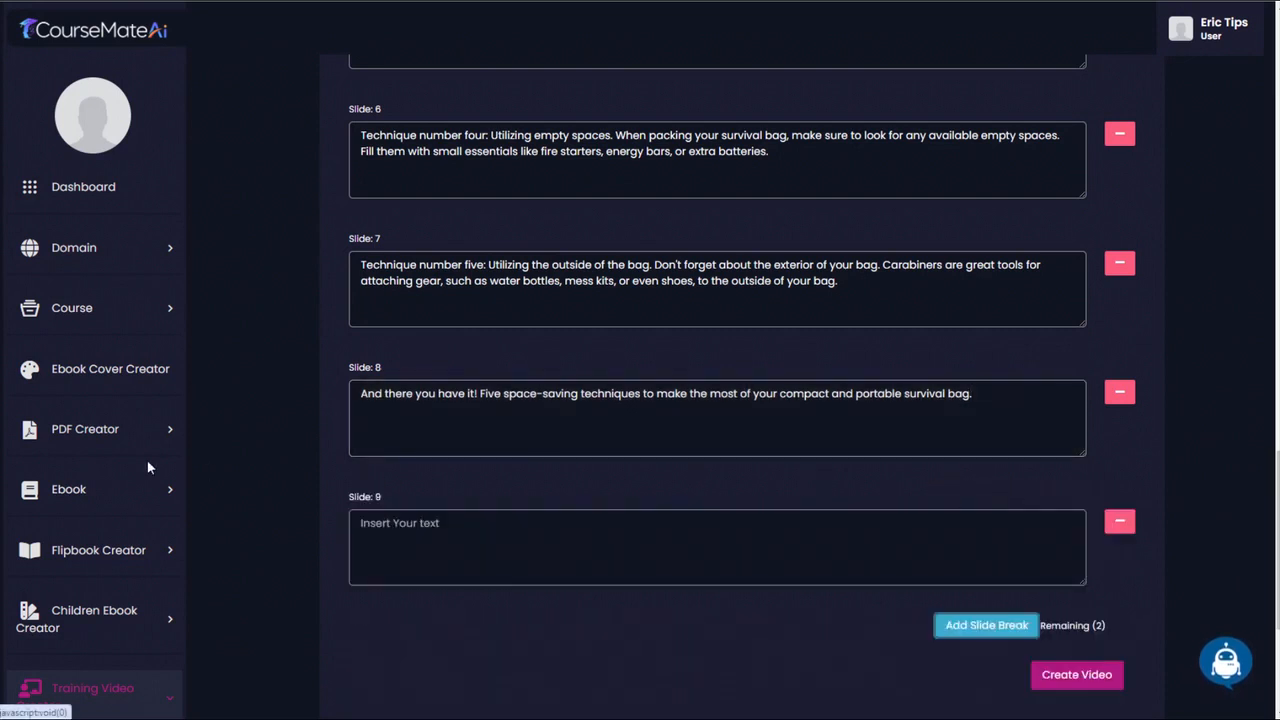
left_click(477, 531)
type("By implementing these techniques, you'll have more room for essential items, ensuring you're fully prepared for any survival situation.")
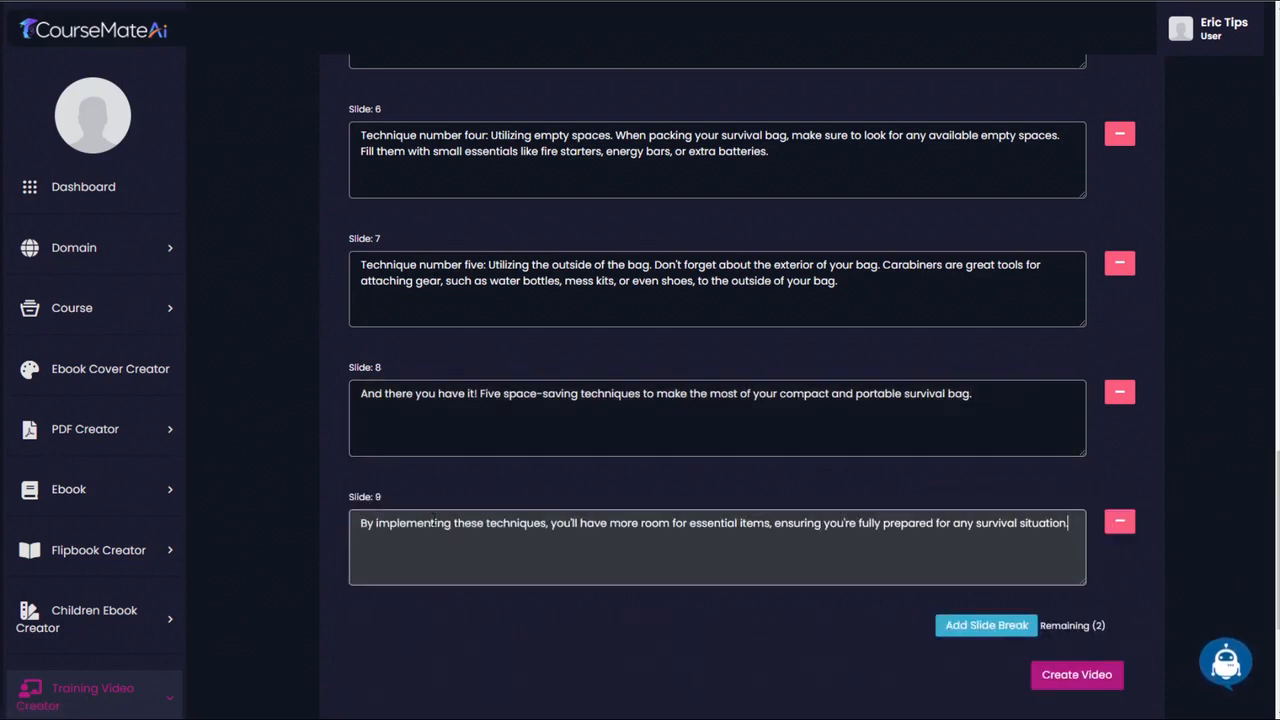
- Add slide 10 with the closing line beginning "Remember, organizing and maximizing space is key to survival success"
left_click(976, 626)
left_click(534, 650)
type("Remember, organizing and maximizing space is key to survival success. Stay safe and keep exploring!")
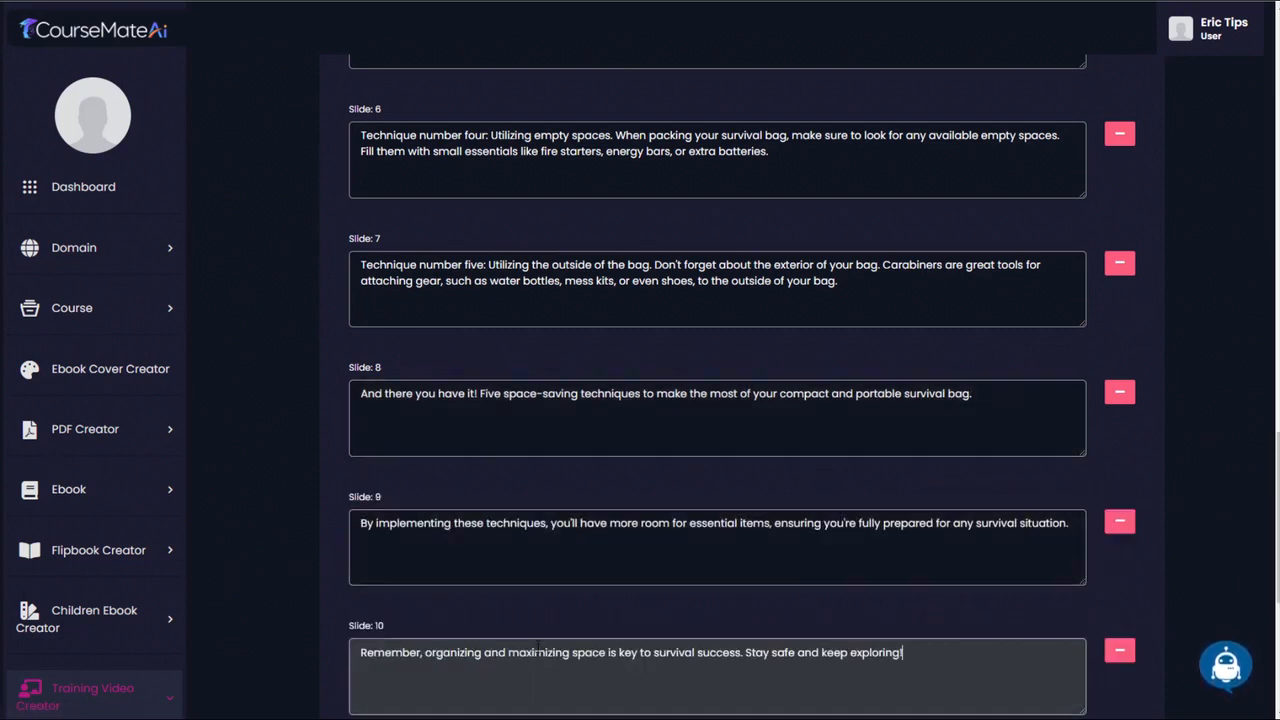
- Fill in the video title as "LESSON 5: Space-Saving Techniques for a Compact and Portable Bag"
scroll(415, 222, "up", 20)
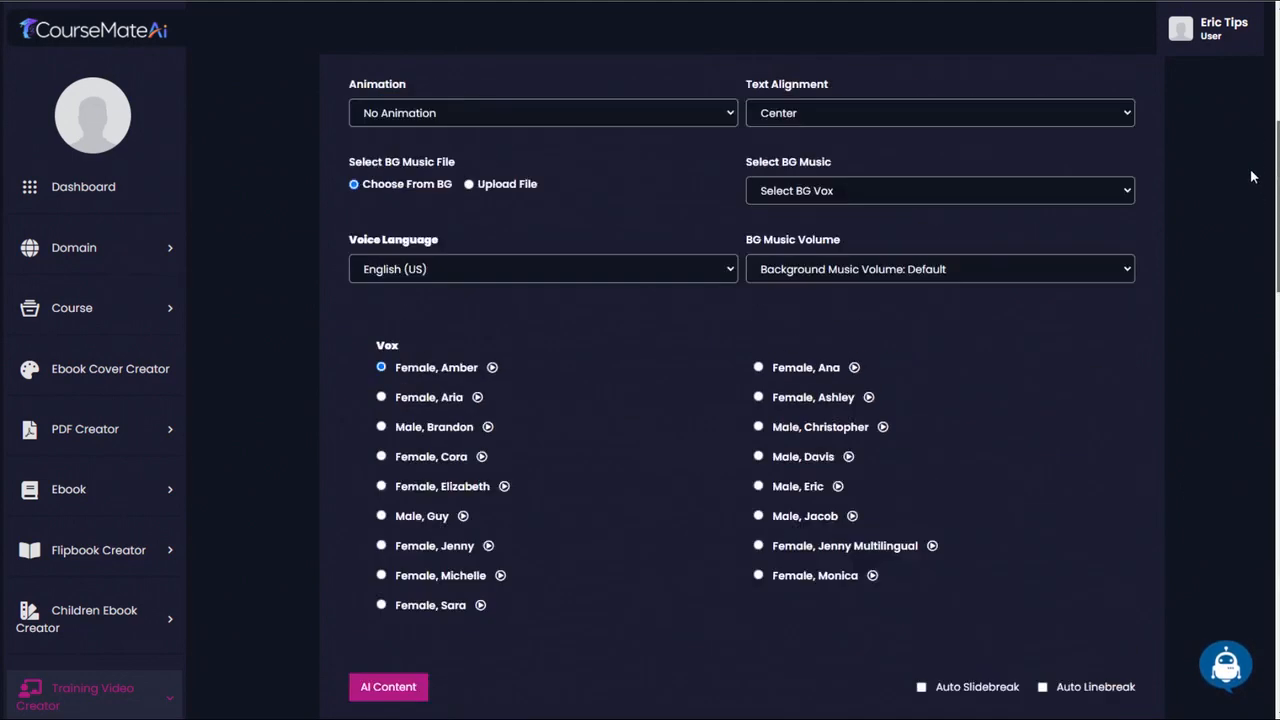
left_click(415, 222)
type("LESSON 5: Space-Saving Techniques for a Compact and Portable Bag")
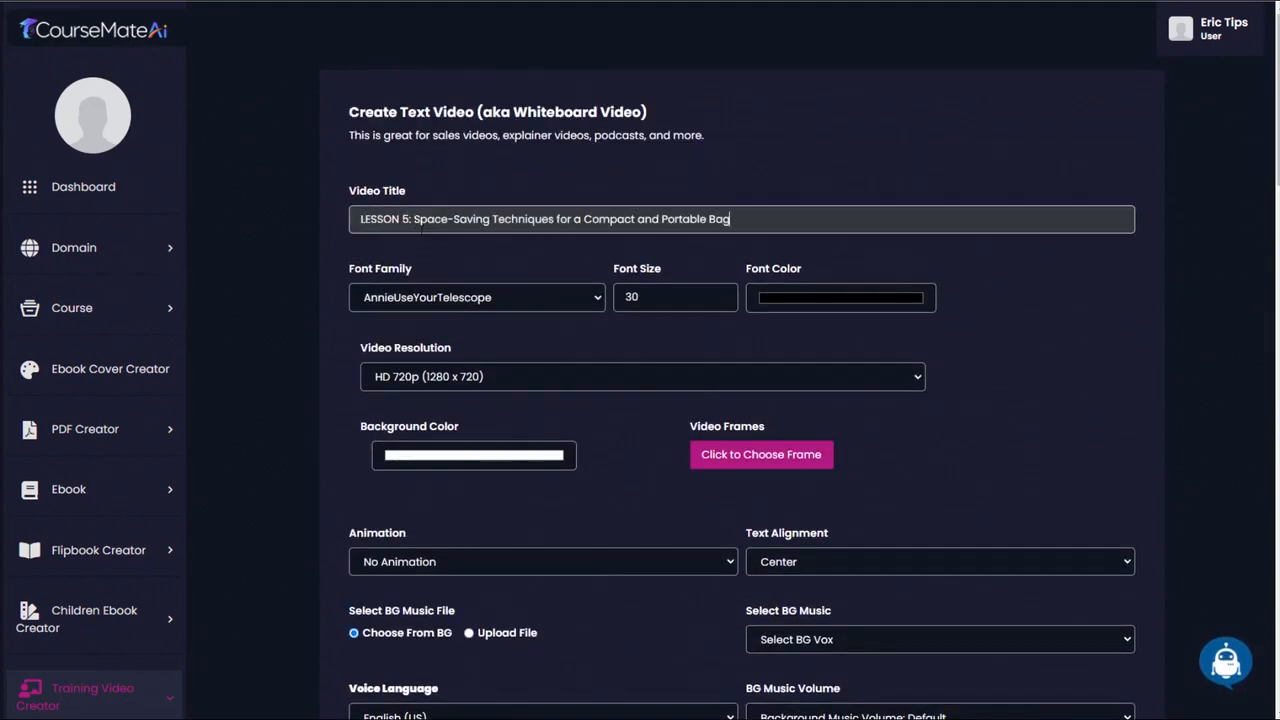
- Set the video's font to Arial at size 50 and its resolution to Full HD 1080p (1920 x 1080)
left_click(461, 305)
left_click(416, 332)
left_click(652, 300)
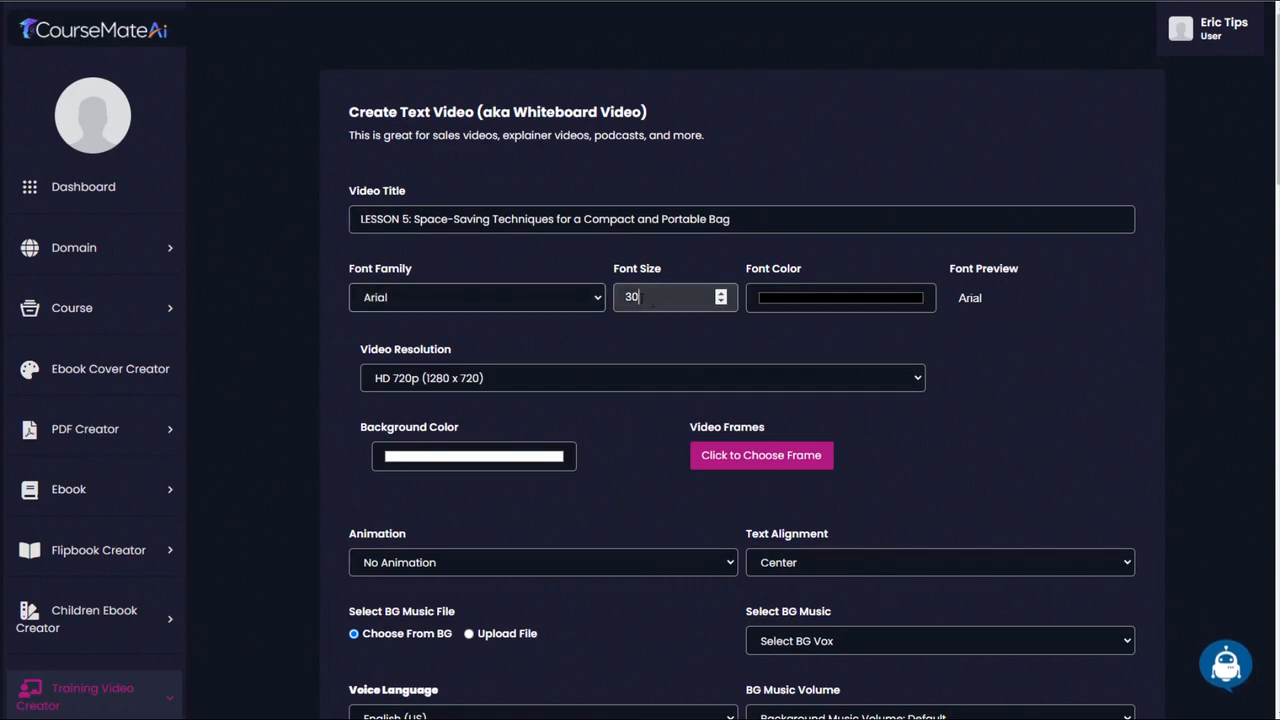
key("ctrl+a")
type("50")
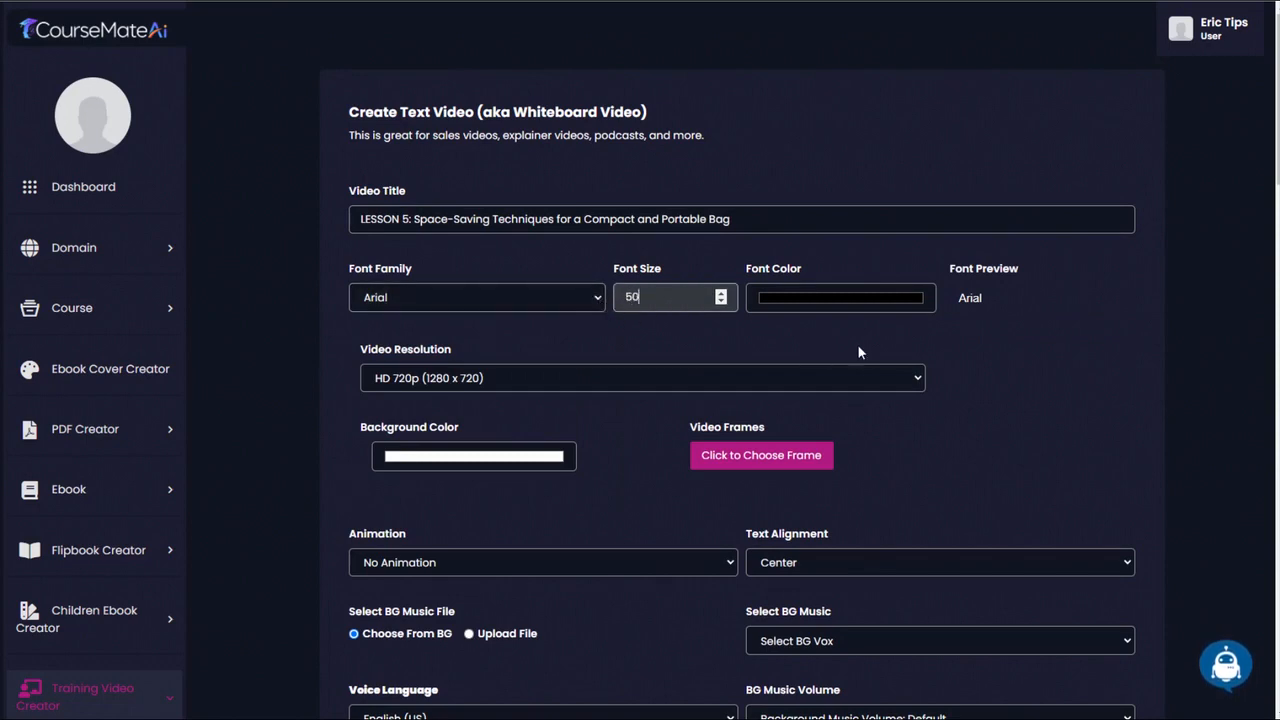
left_click(428, 380)
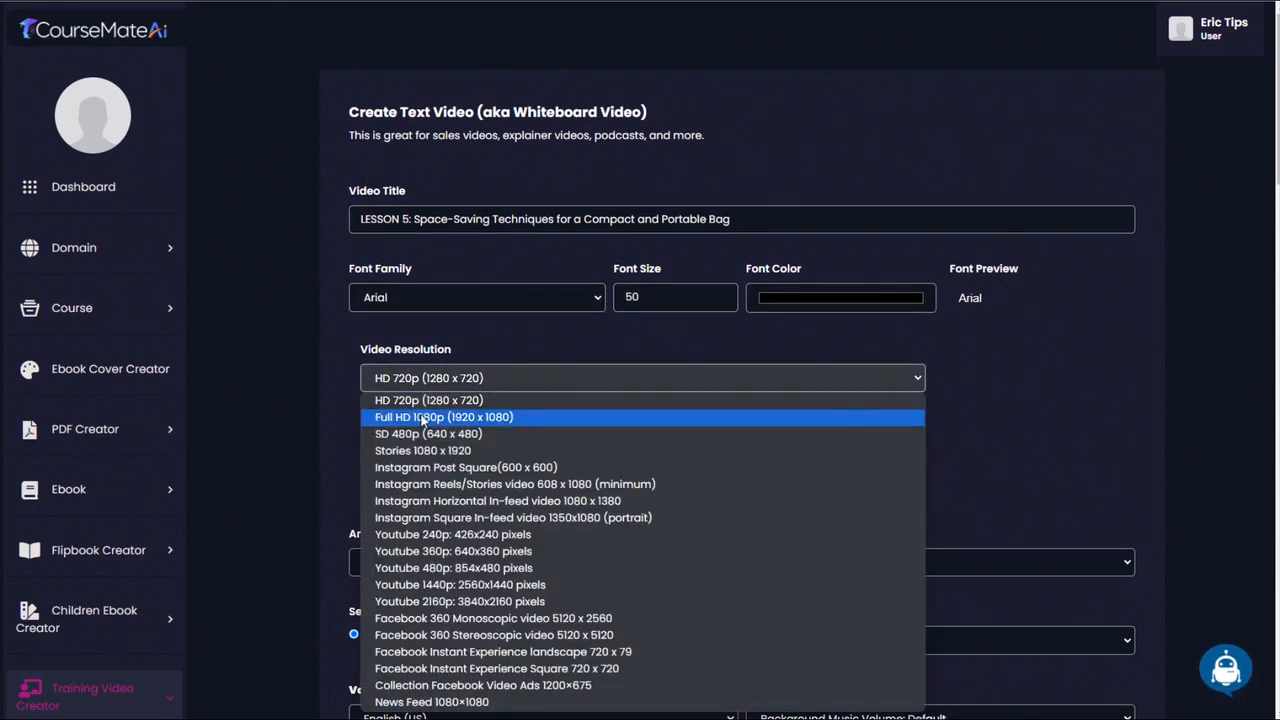
left_click(426, 414)
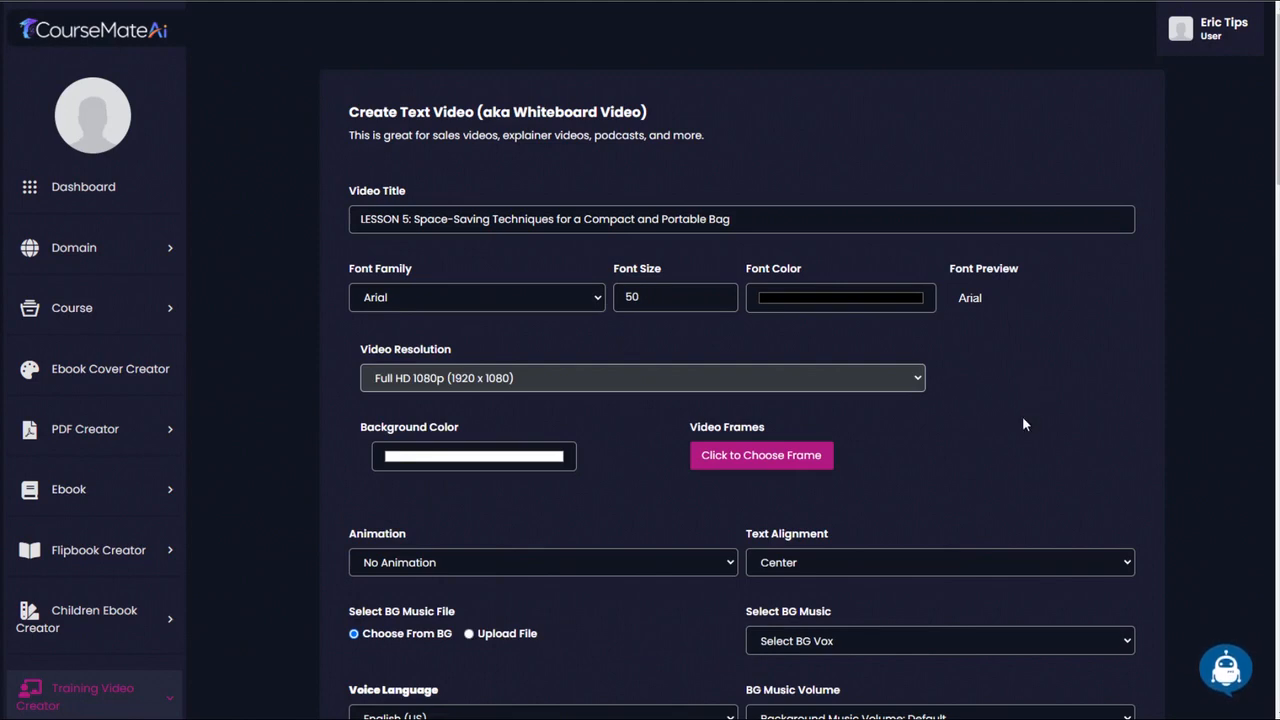
- Give the video a light pink background (RGB 251, 198, 198) and a red rounded frame
scroll(850, 400, "down", 2)
left_click(411, 305)
left_click_drag(418, 323, 412, 322)
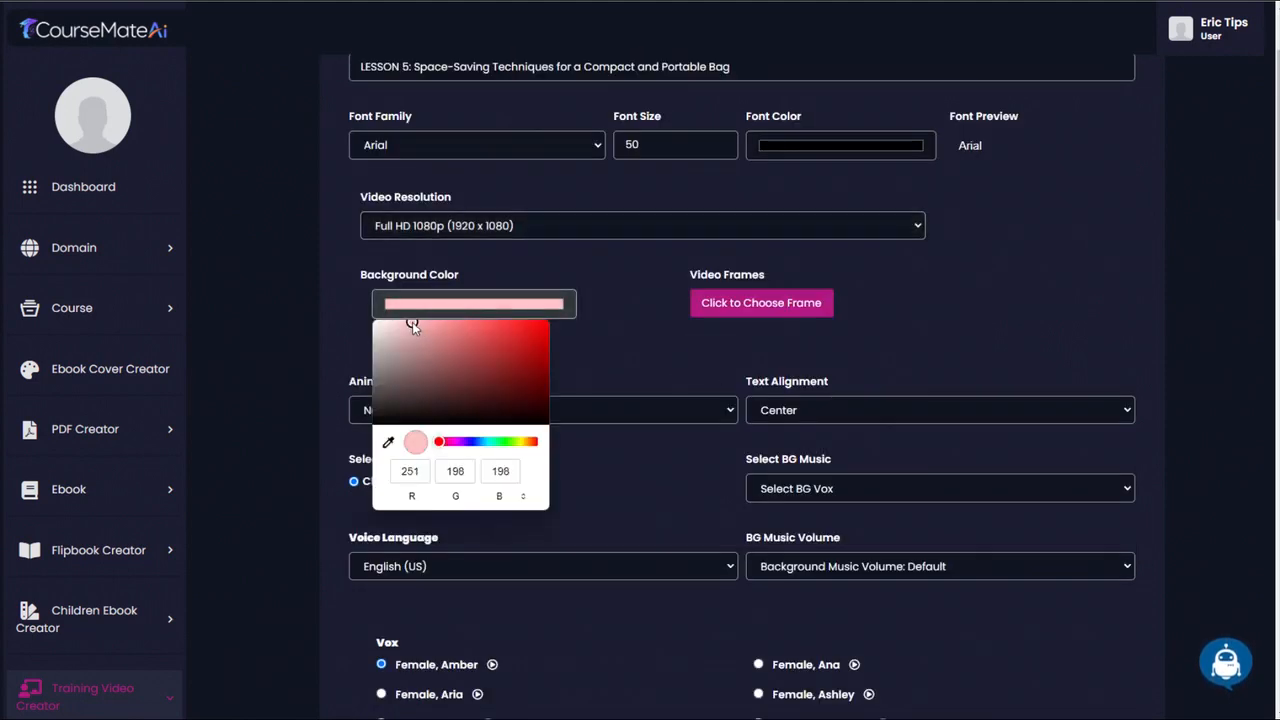
left_click(633, 315)
left_click(770, 303)
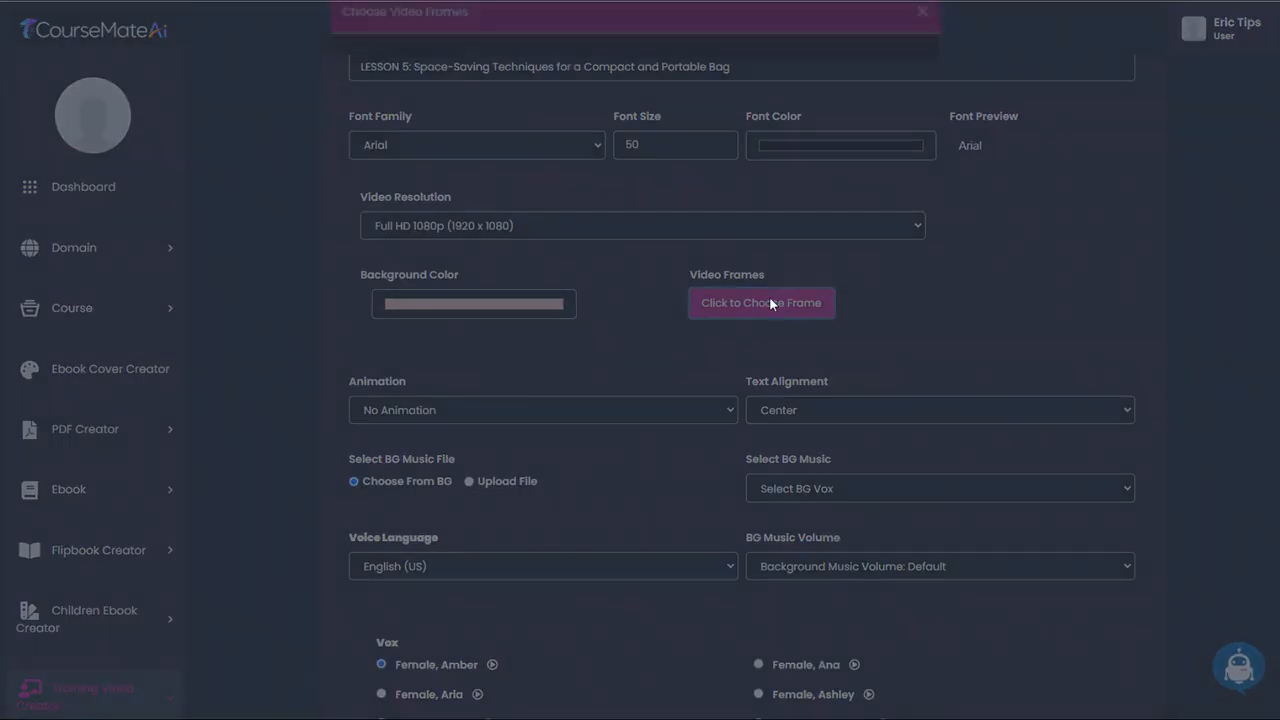
left_click(389, 168)
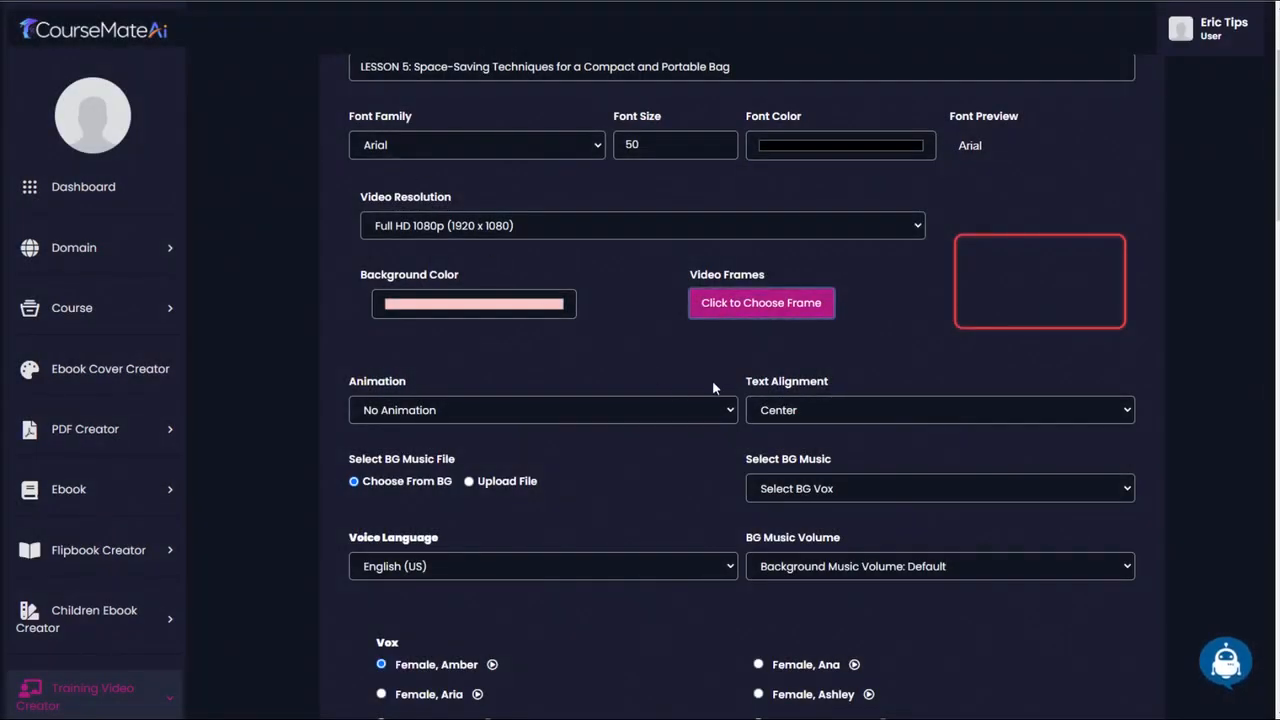
- Set the video's text alignment to Top
scroll(565, 409, "down", 3)
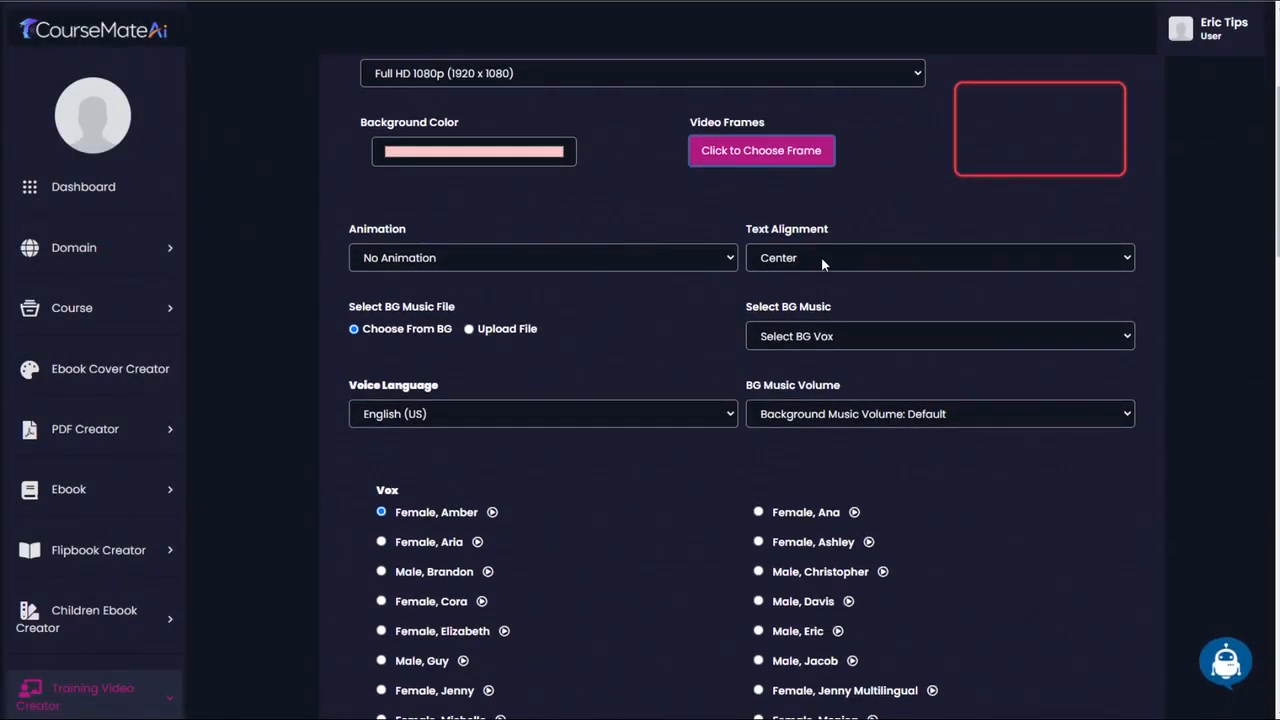
left_click(821, 257)
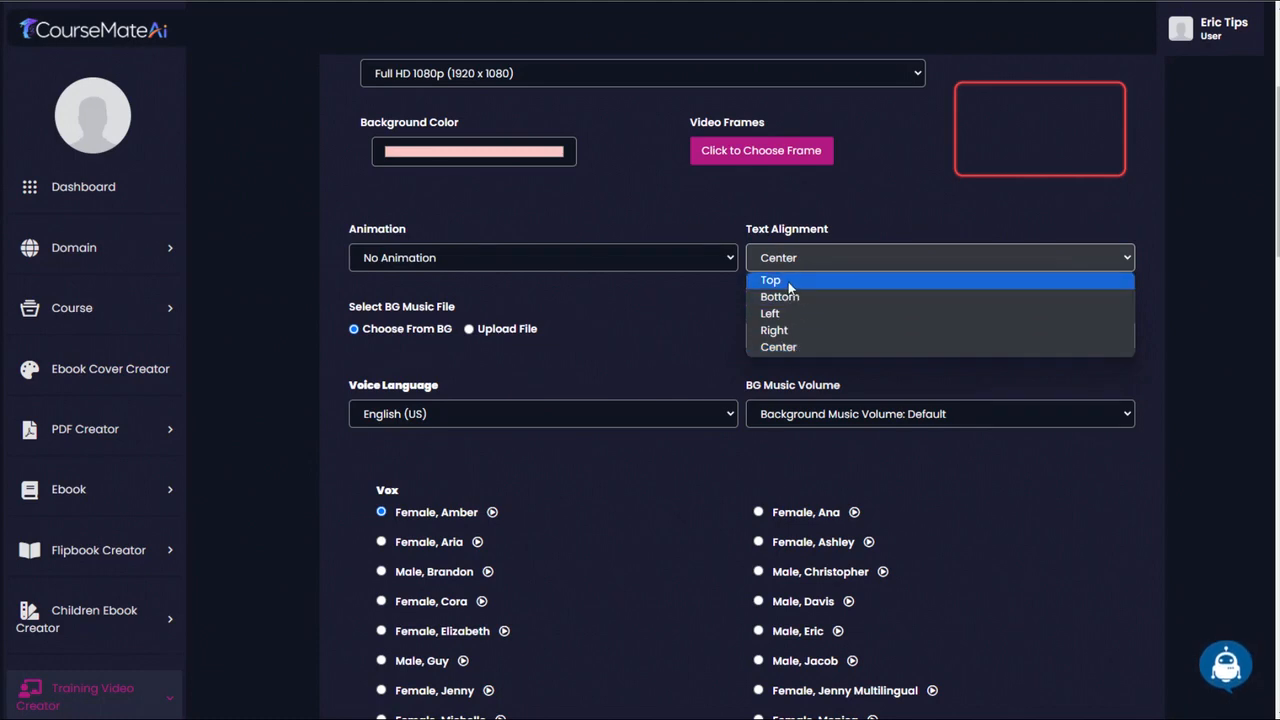
left_click(789, 283)
- Set the video's font size to 40
scroll(963, 300, "up", 3)
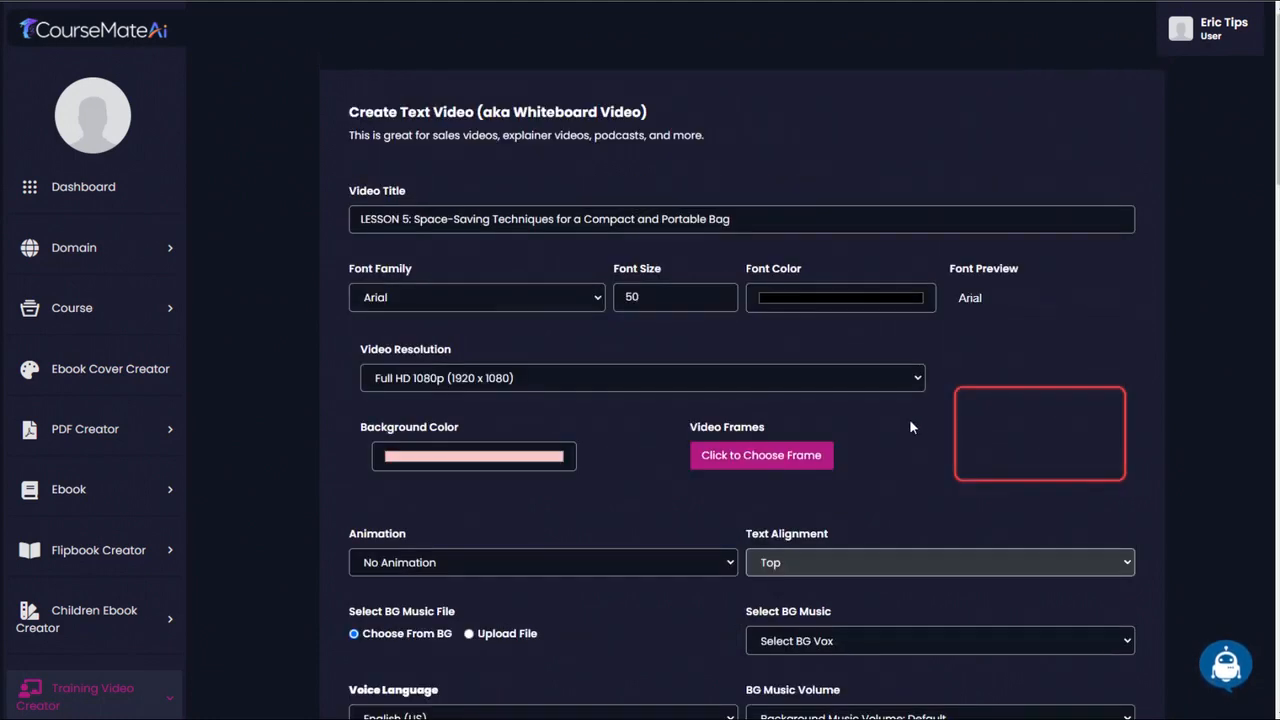
left_click(631, 297)
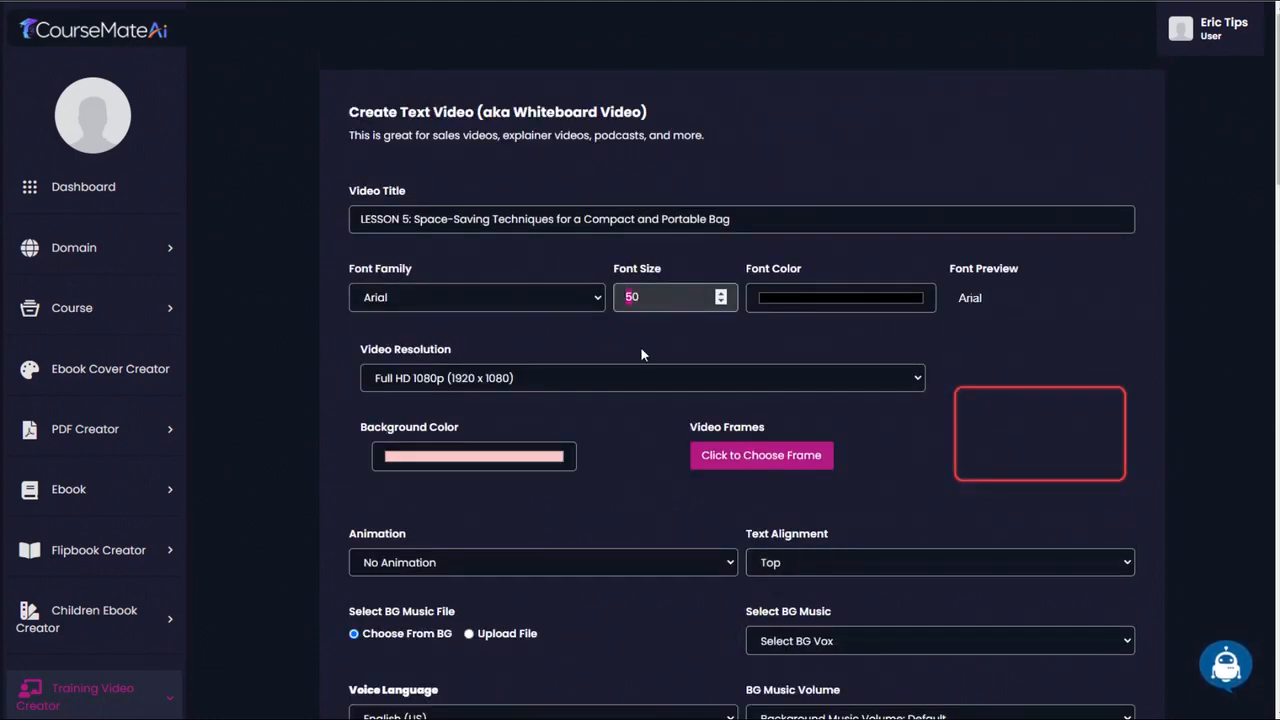
type("4")
left_click(710, 340)
- Select the Female, Sara voice for the narration and create the video
scroll(1092, 325, "down", 3)
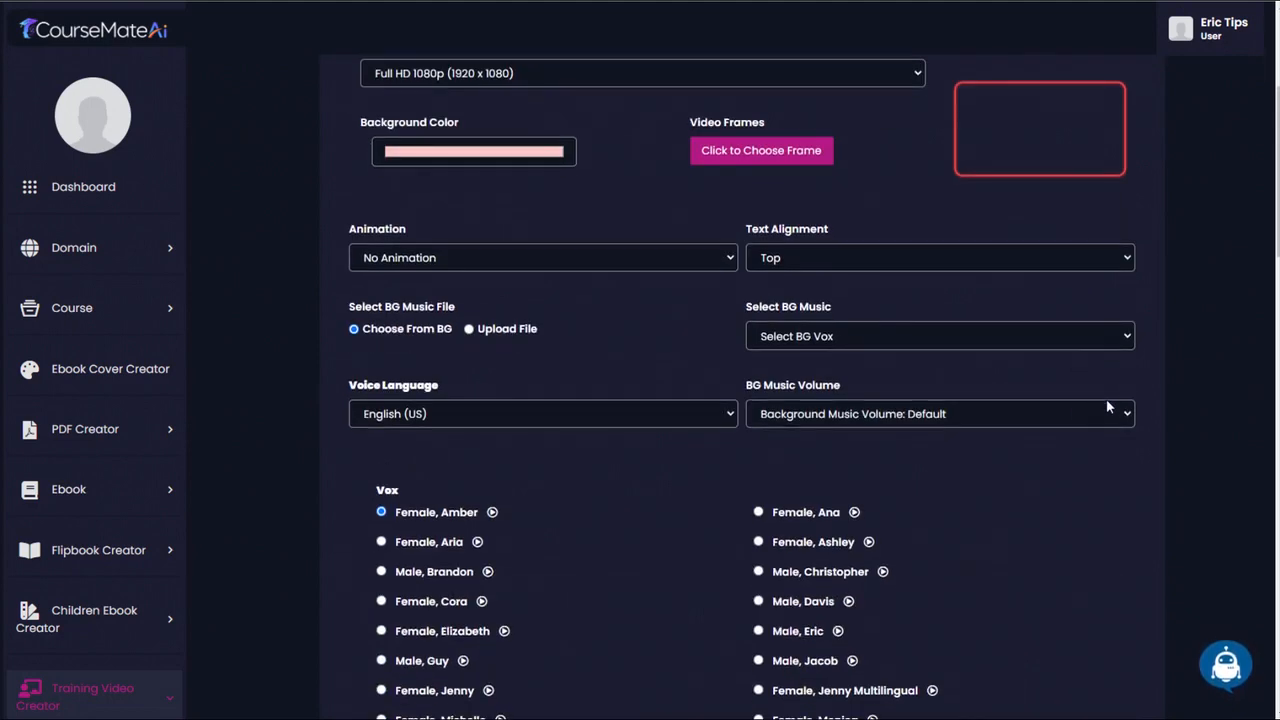
scroll(1062, 449, "down", 3)
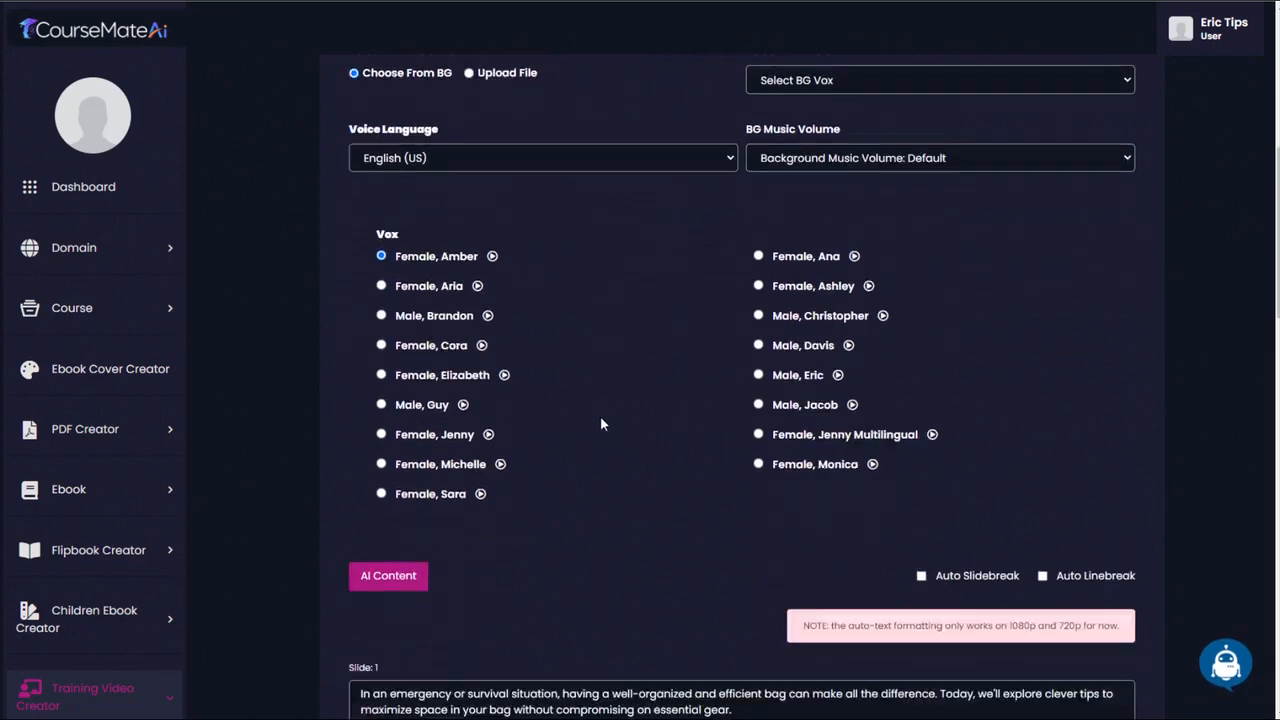
left_click(609, 449)
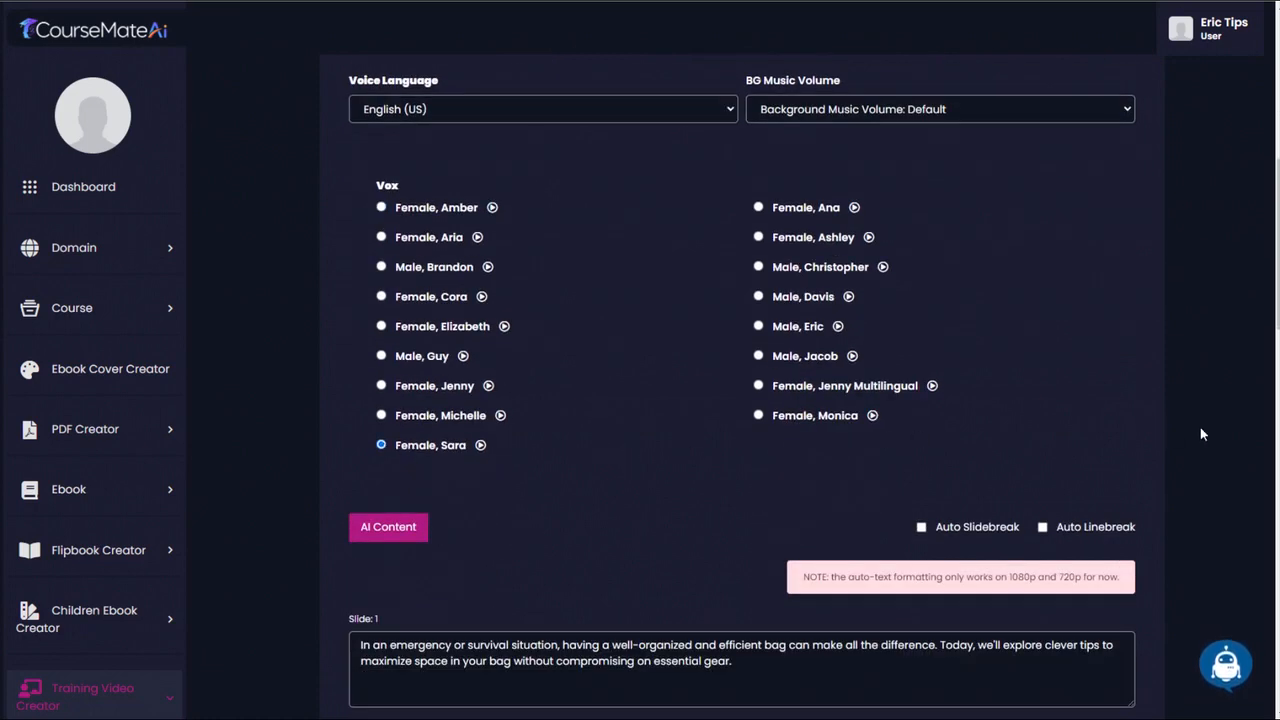
scroll(1200, 434, "down", 14)
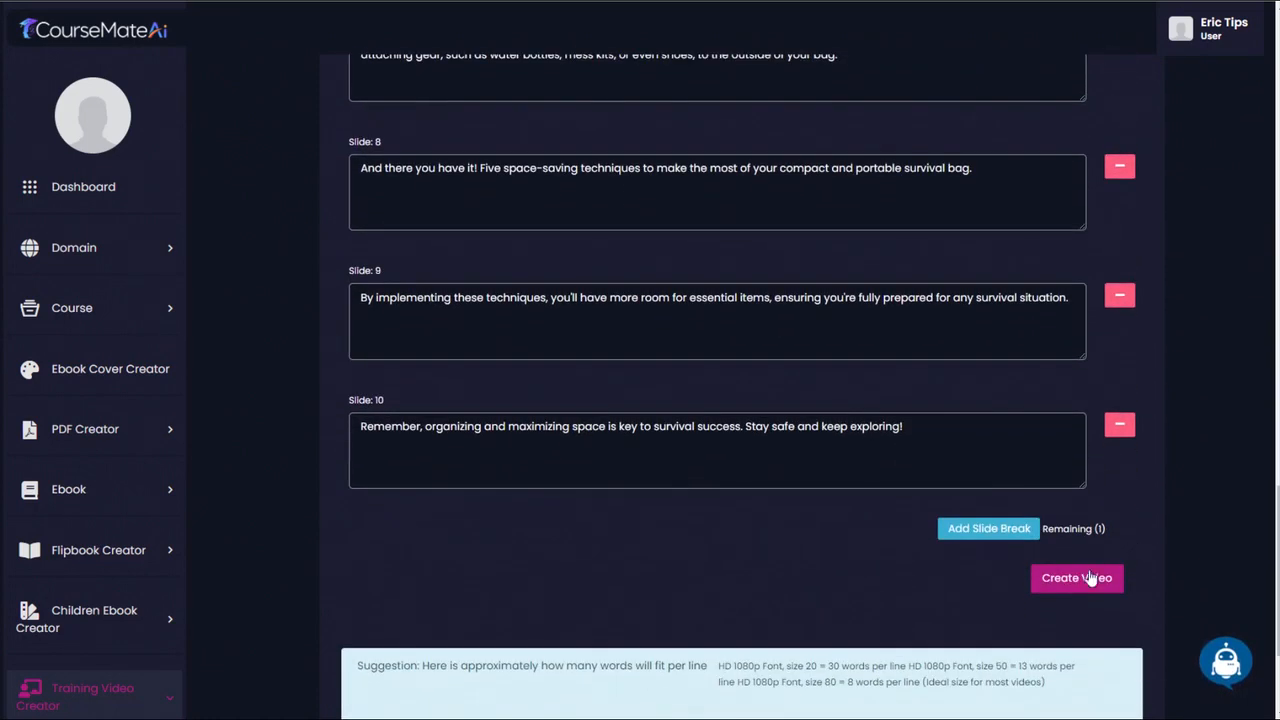
left_click(1078, 579)
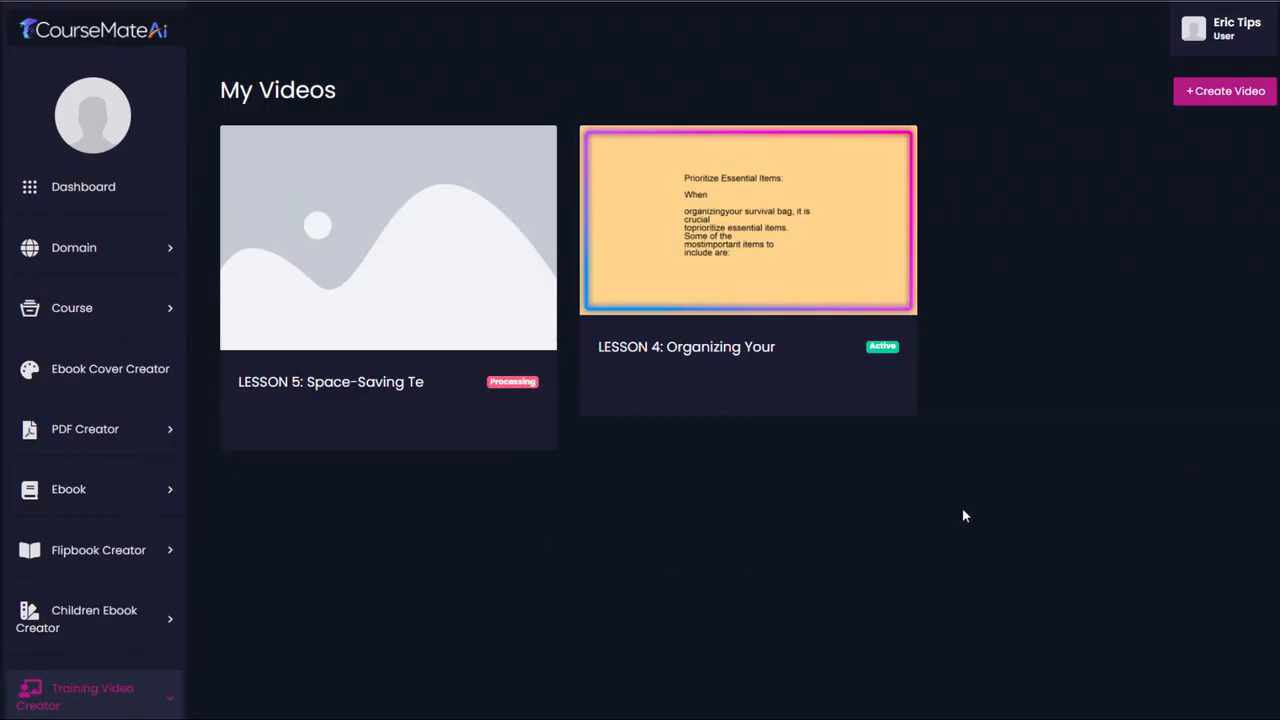
- Refresh the video list and preview the opening seconds of the Lesson 5 video
left_click(88, 2)
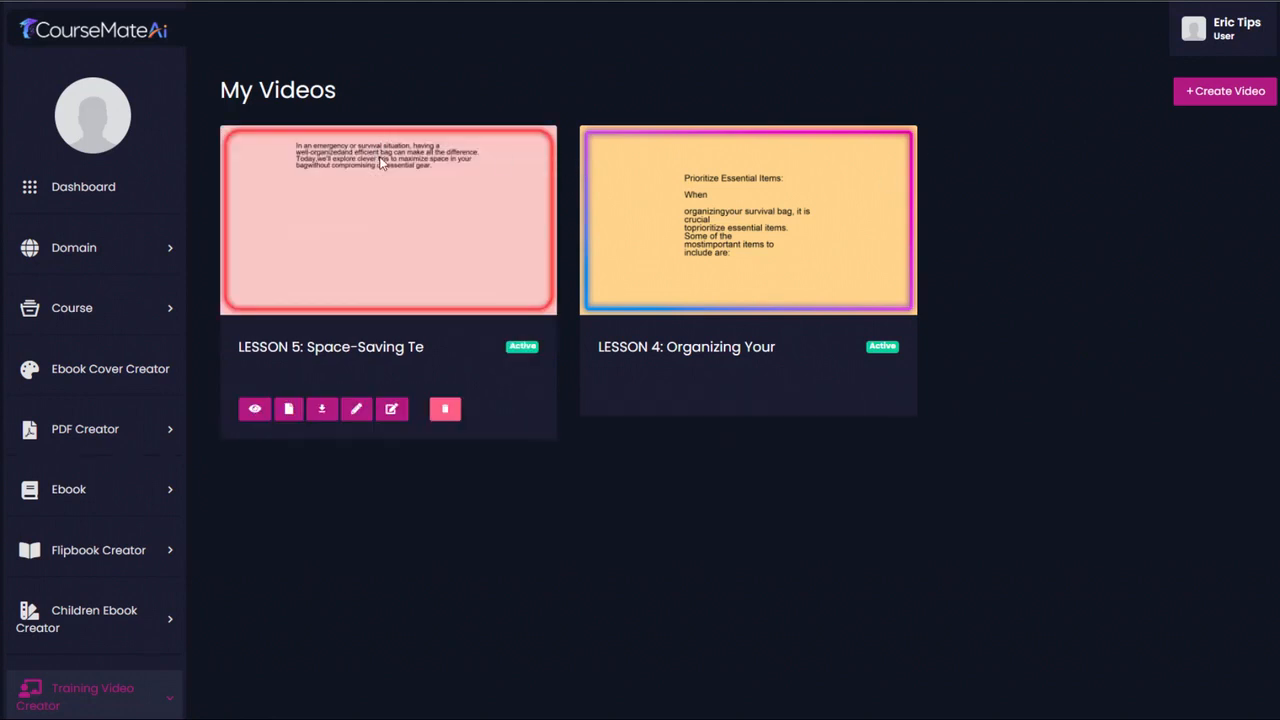
left_click(256, 404)
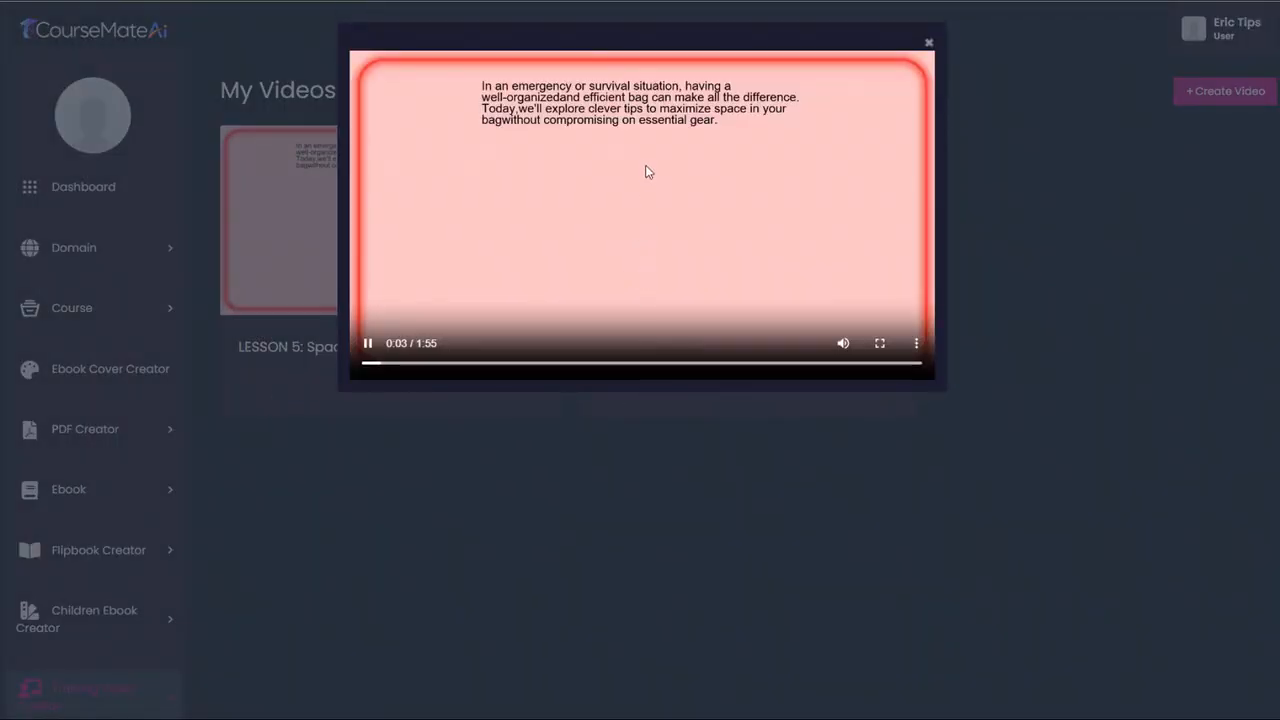
left_click(369, 345)
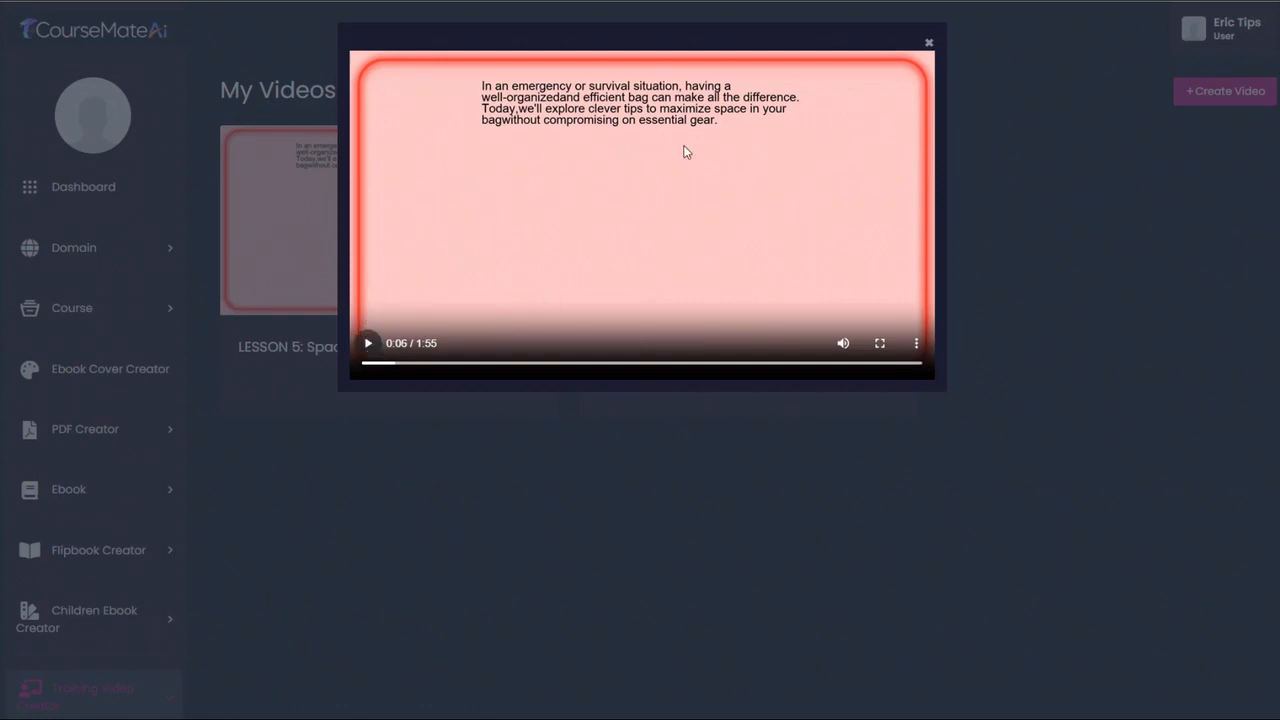
left_click(928, 45)
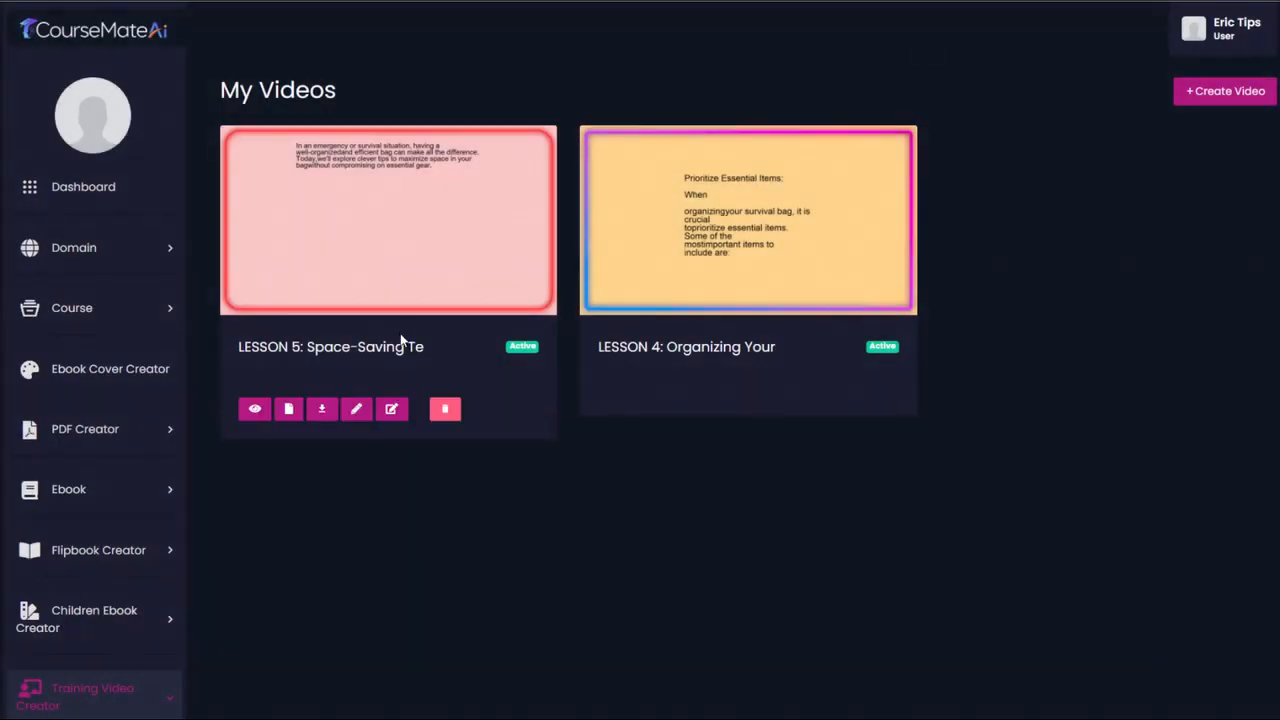
- Open the Lesson 5 video for editing and search for "backpack" images to use as a fade-in fade-out overlay
left_click(392, 410)
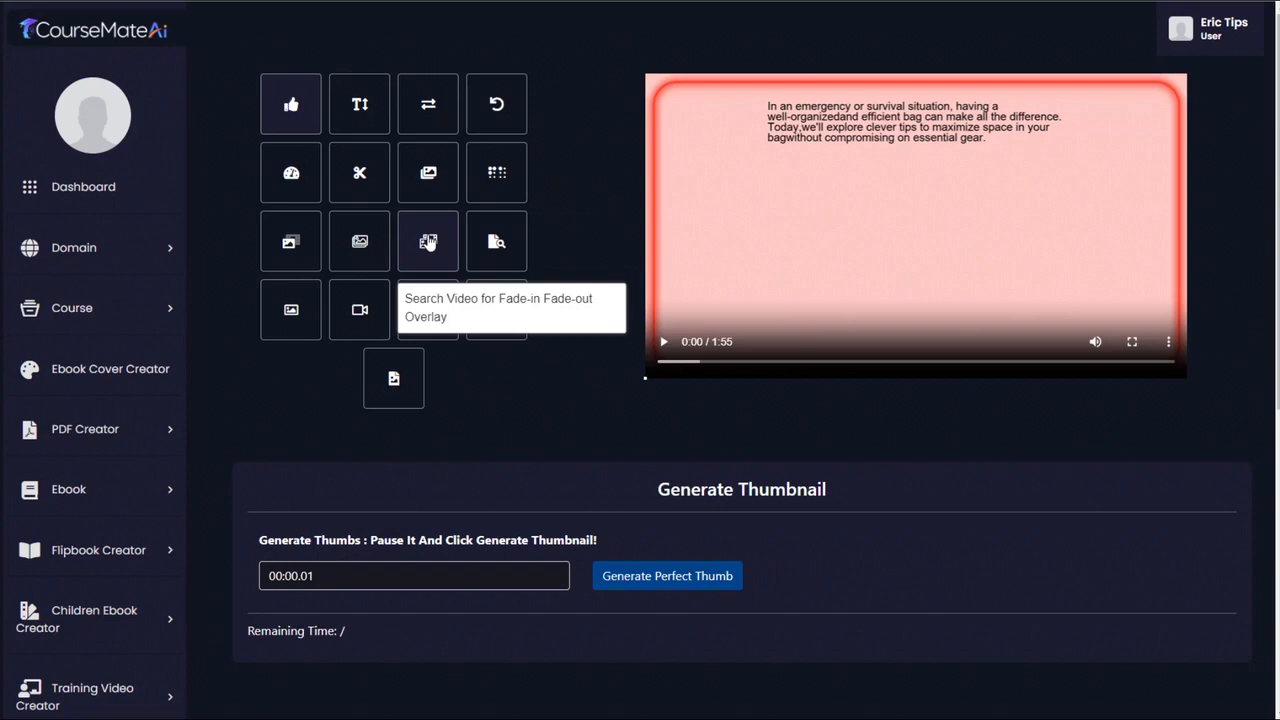
left_click(359, 242)
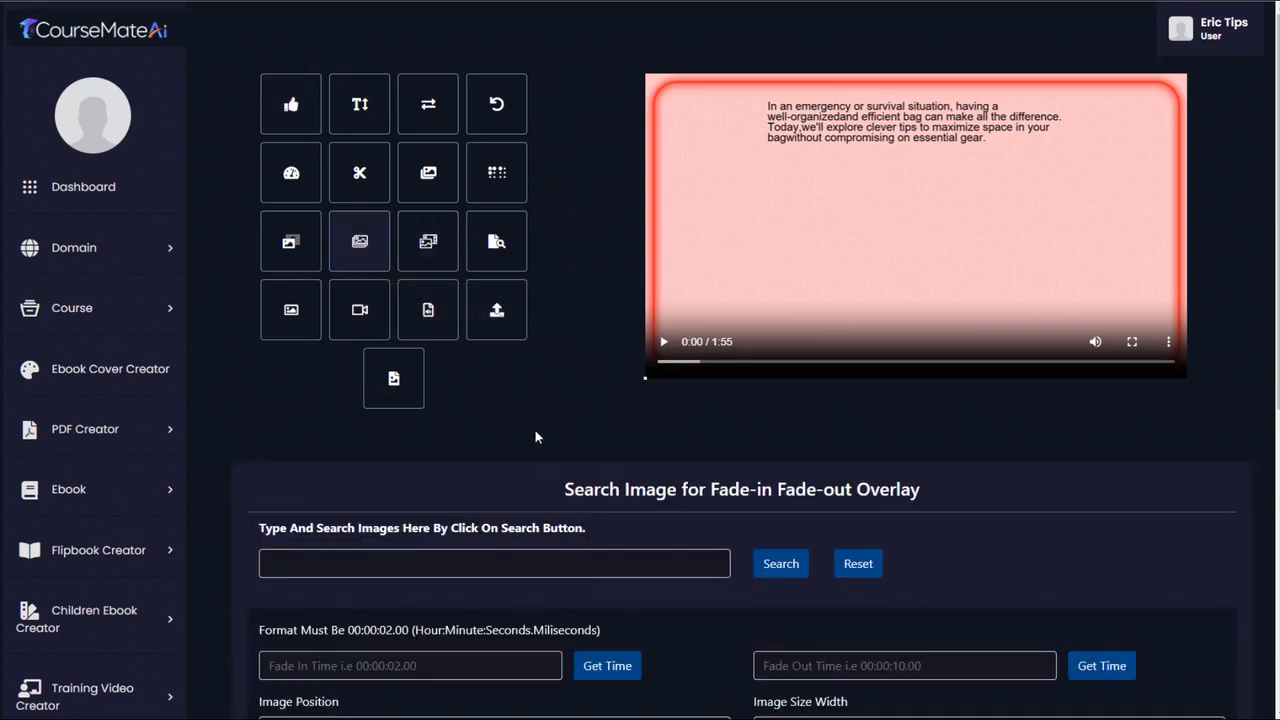
scroll(456, 485, "down", 3)
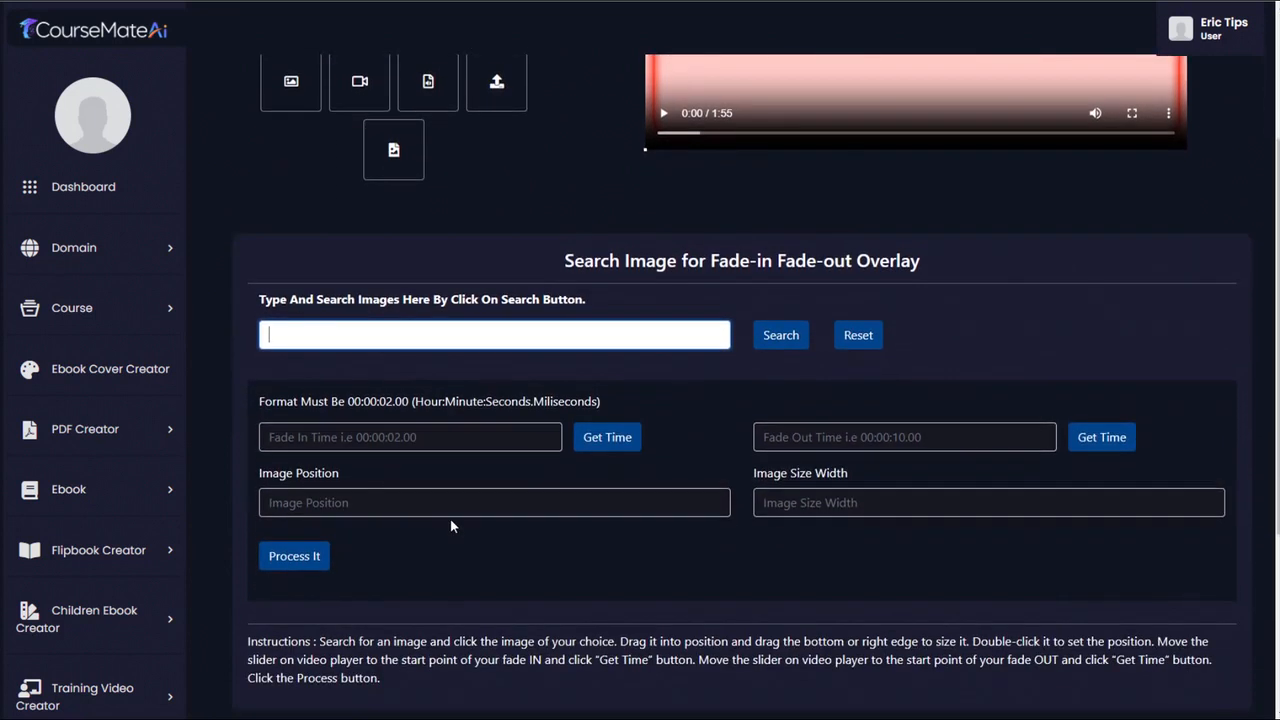
type("backap")
key("BackSpace")
key("BackSpace")
key("BackSpace")
type("pac")
key("Return")
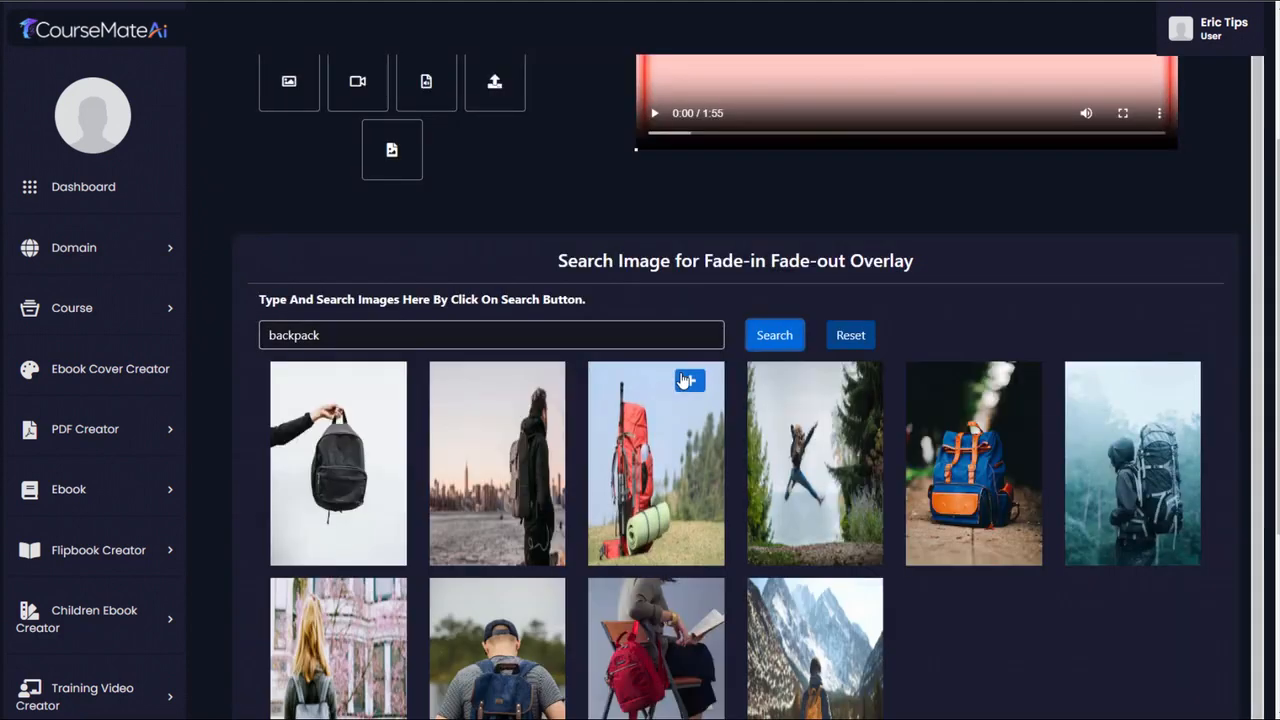
- Add the blue and orange backpack photo as an overlay, shrink it and place it centrally below the slide text
scroll(966, 338, "down", 1)
mouse_move(949, 320)
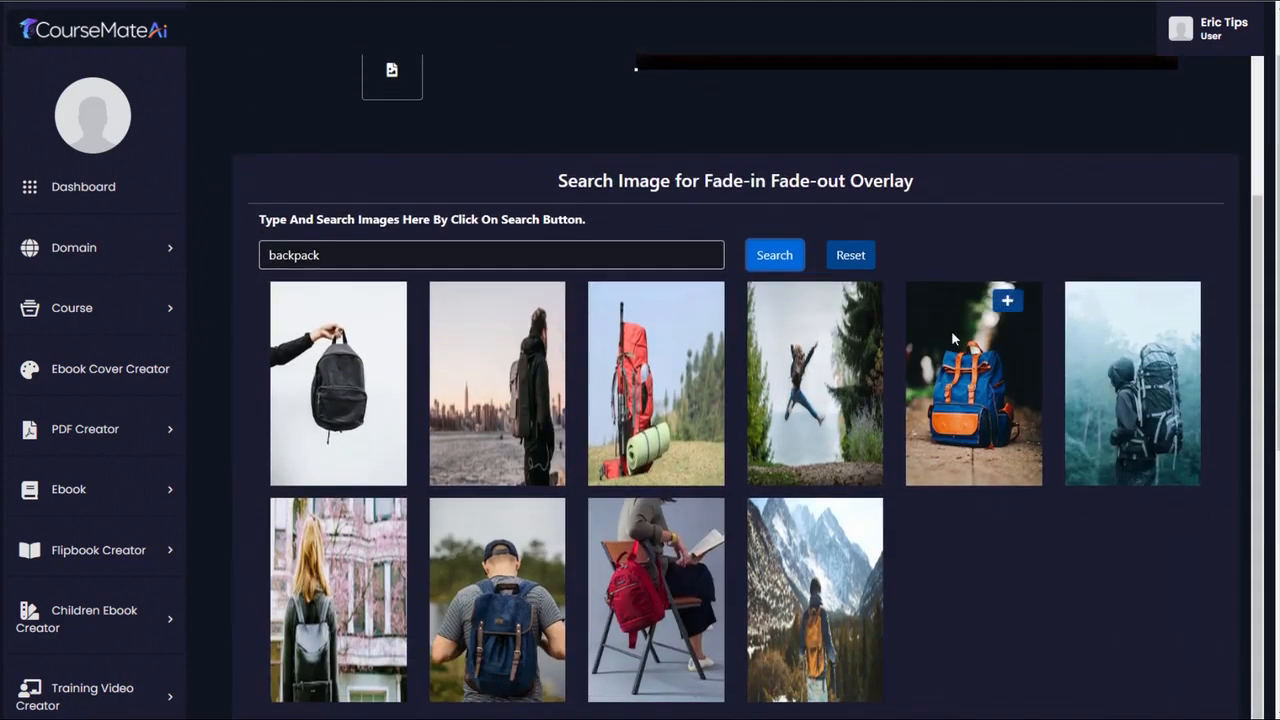
left_click(1008, 302)
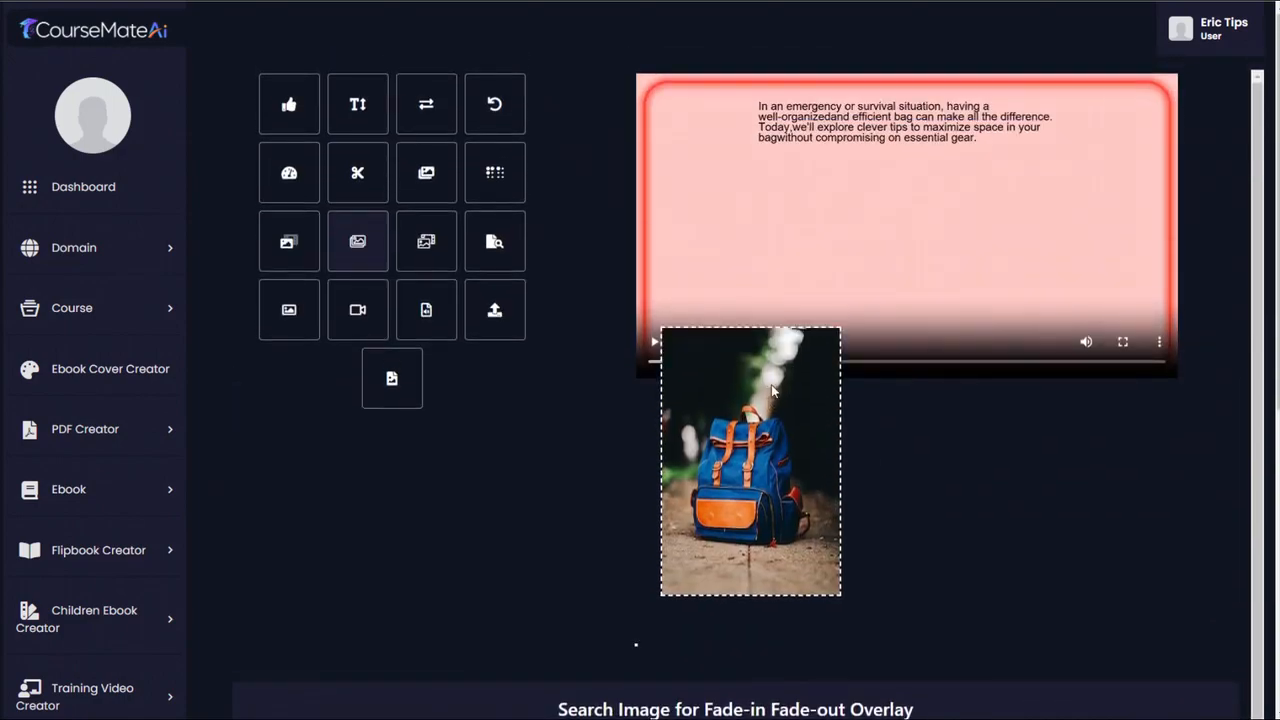
left_click_drag(744, 431, 860, 250)
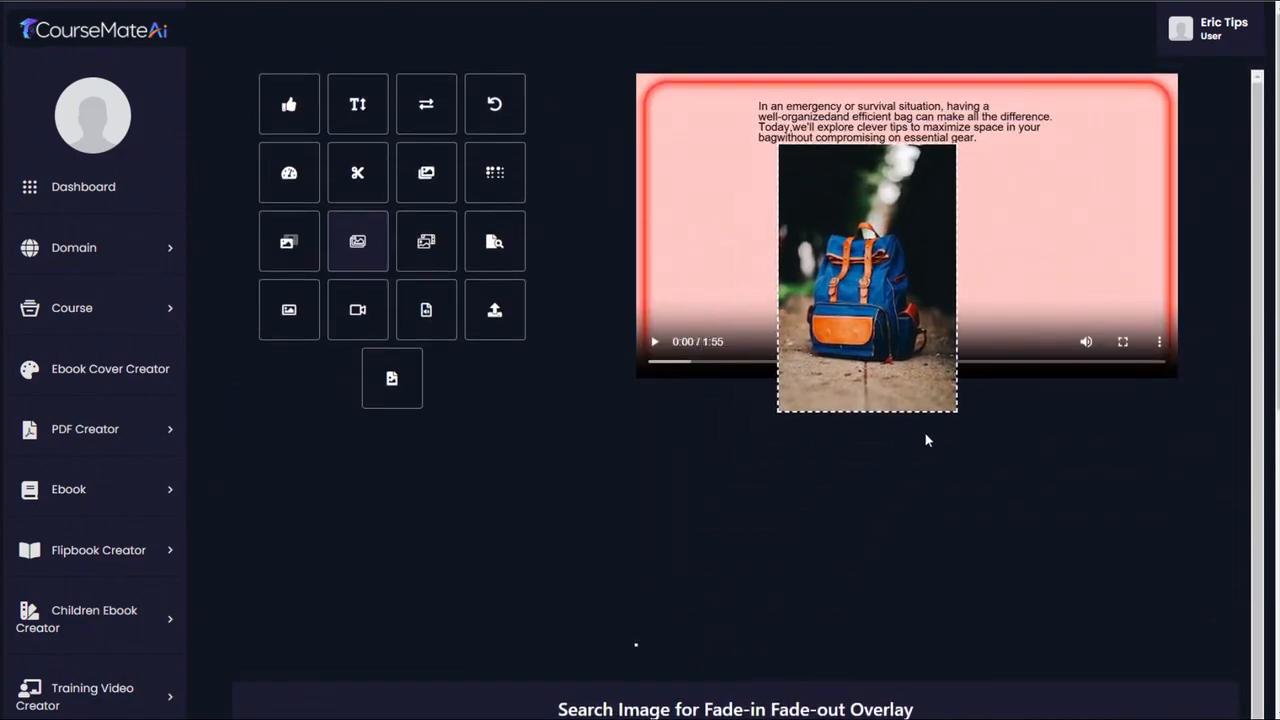
left_click_drag(929, 412, 890, 309)
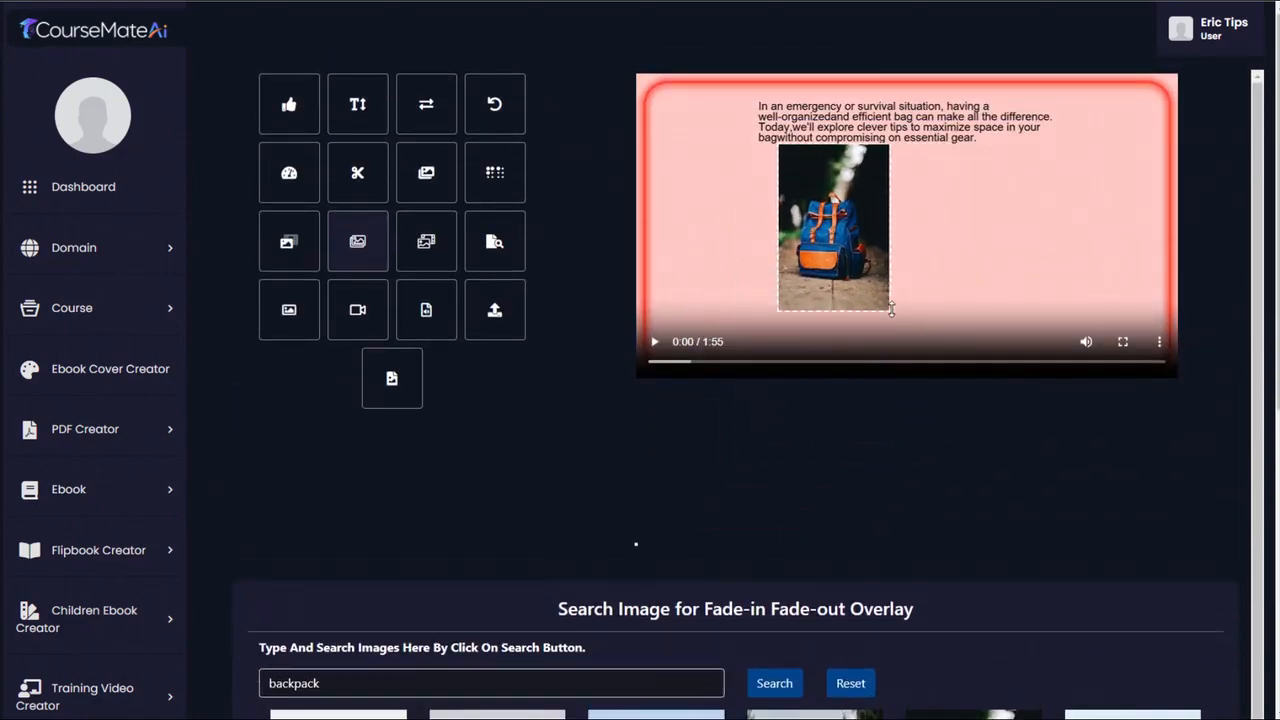
left_click_drag(827, 241, 888, 253)
- Set the backpack overlay to fade in at 0 and fade out at 15.471499 seconds, during the second slide
scroll(483, 462, "down", 7)
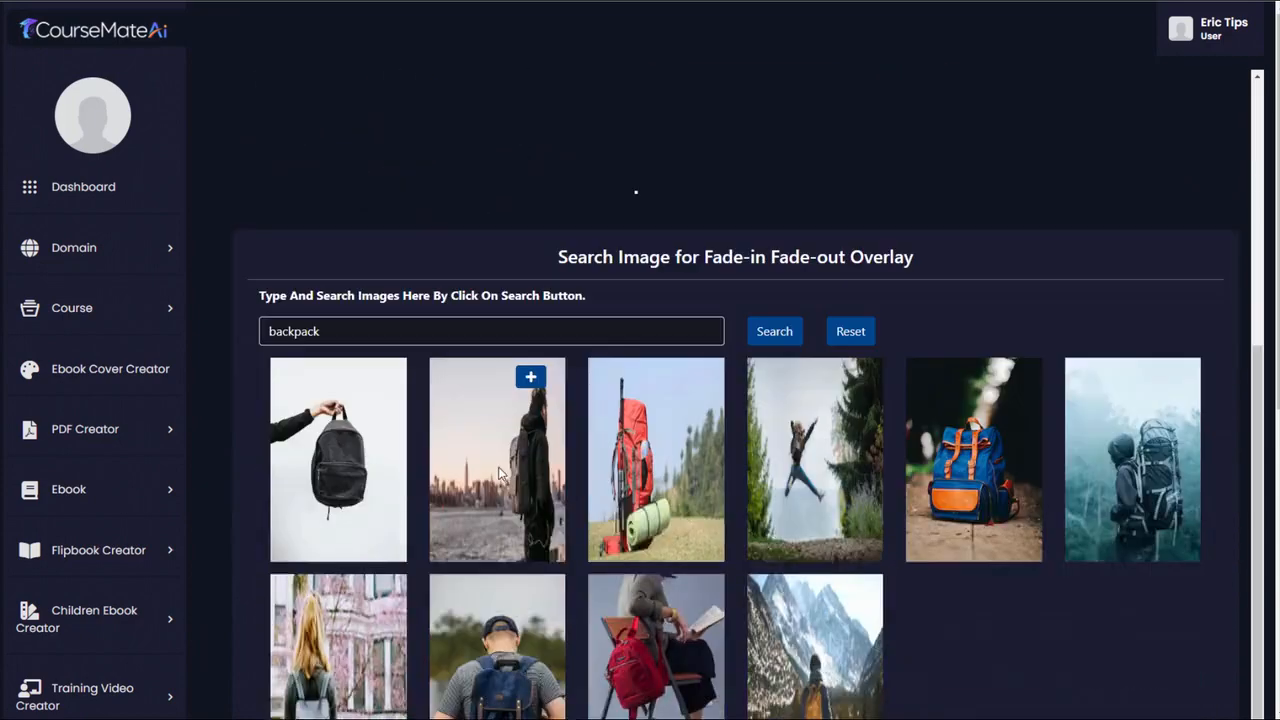
scroll(1067, 458, "up", 7)
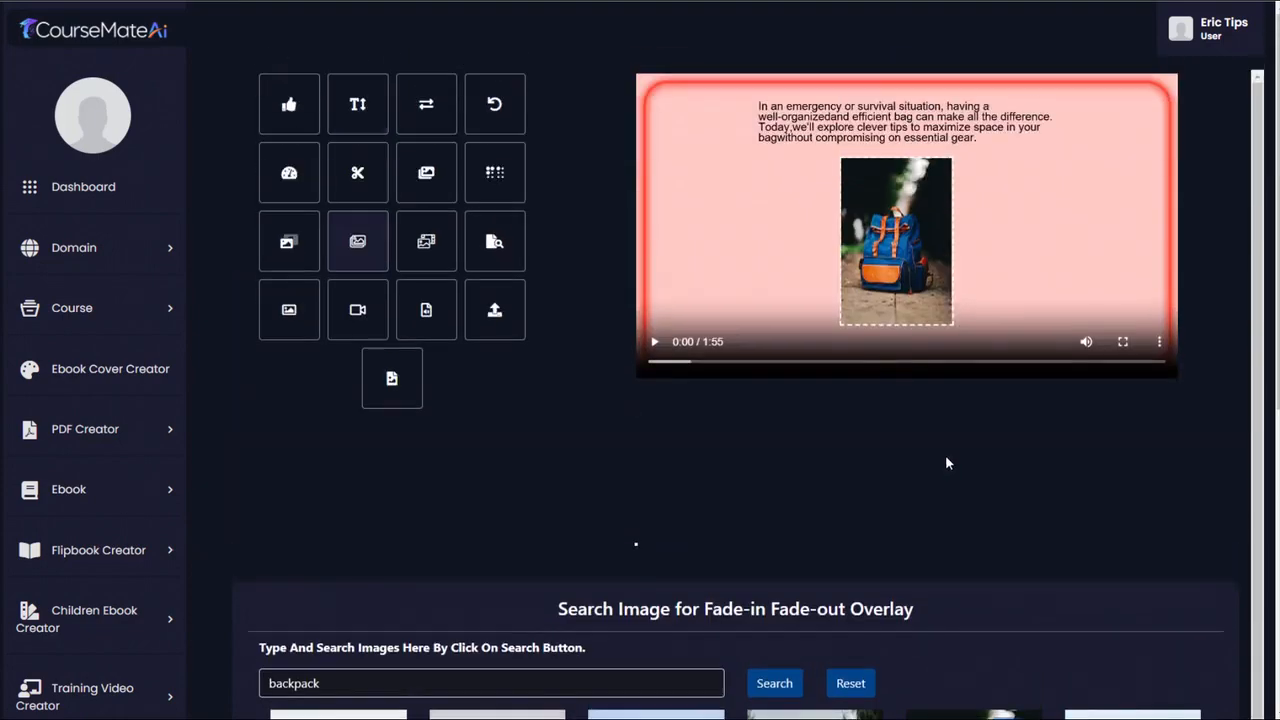
left_click_drag(650, 362, 725, 368)
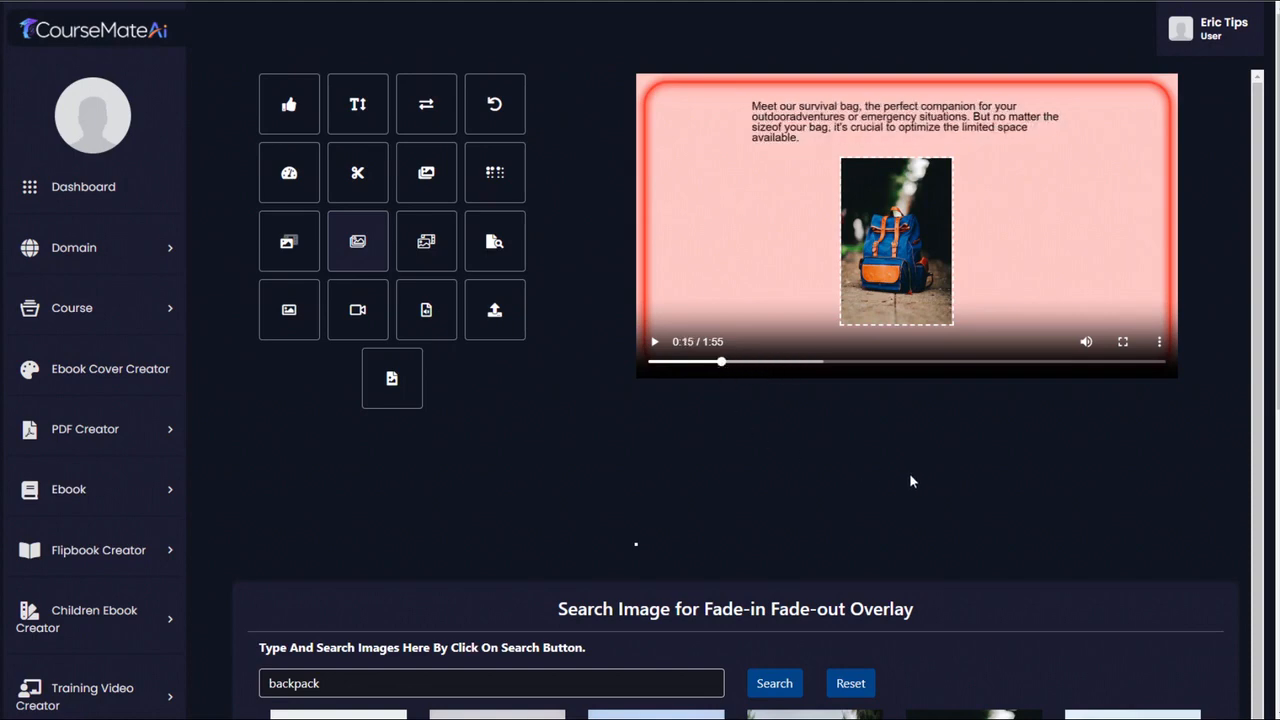
scroll(909, 473, "down", 10)
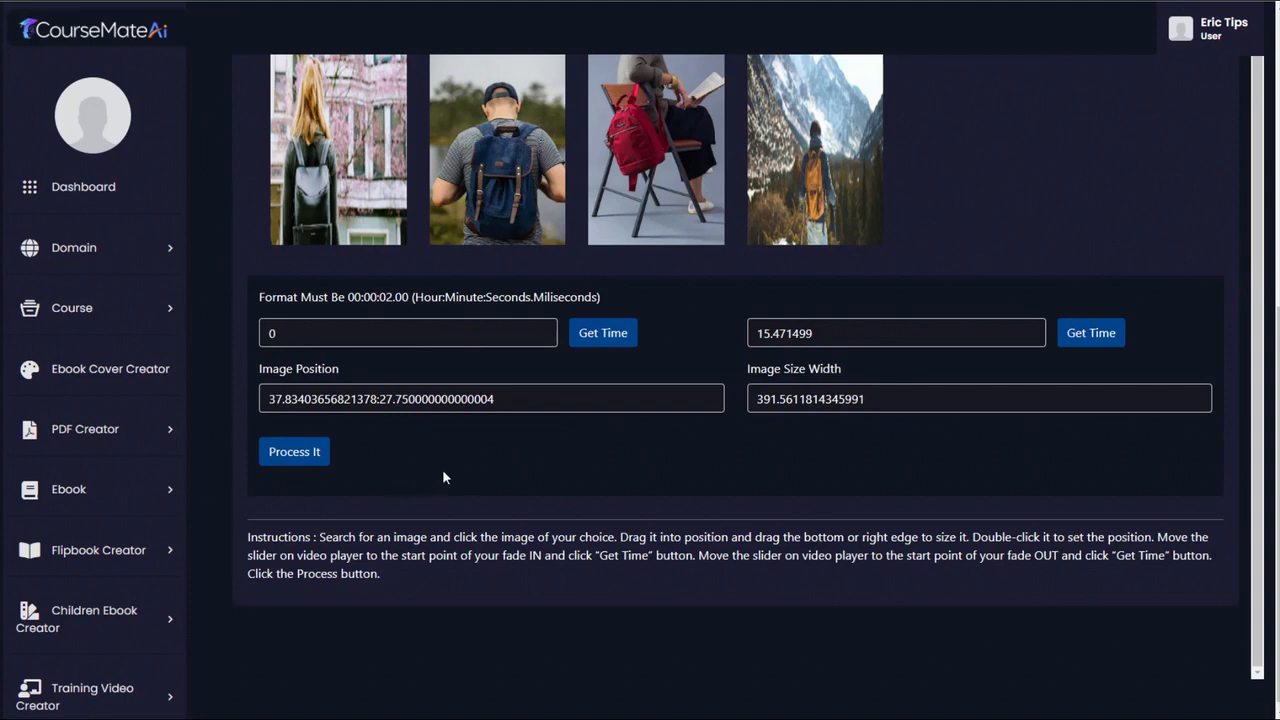
- Process the Lesson 5 video with the backpack overlay and preview its opening seconds
left_click(303, 455)
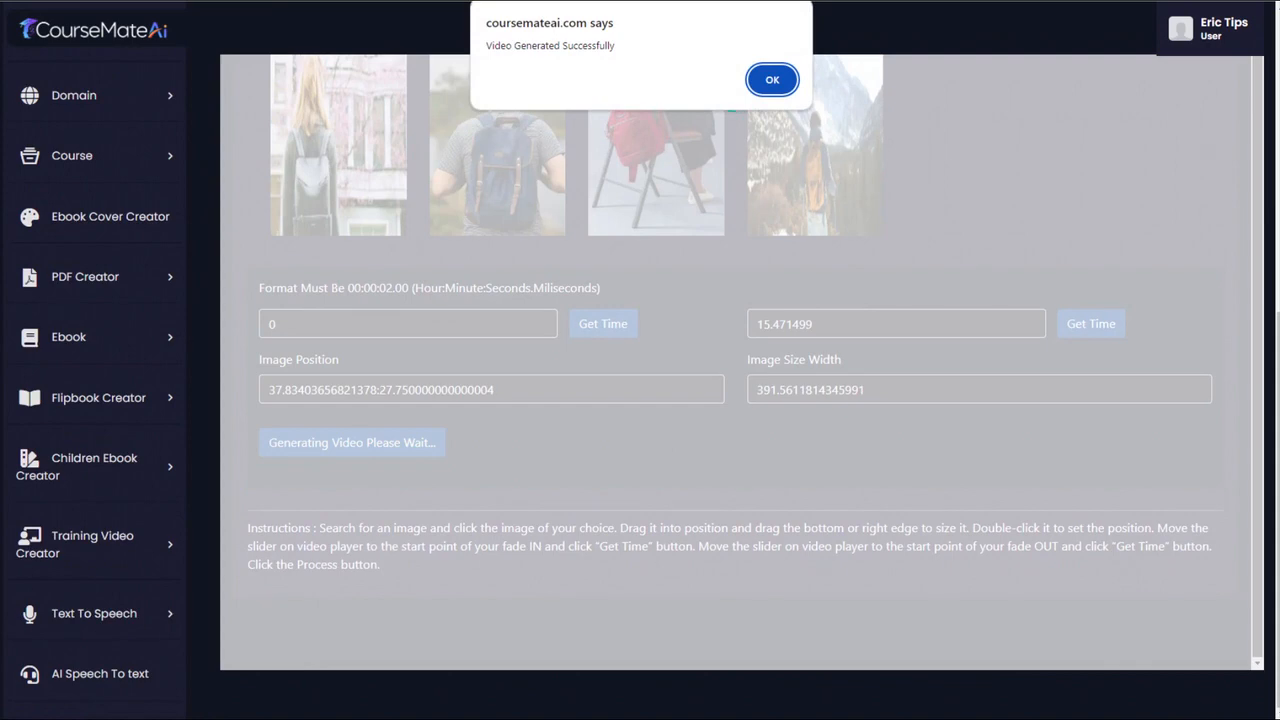
left_click(766, 82)
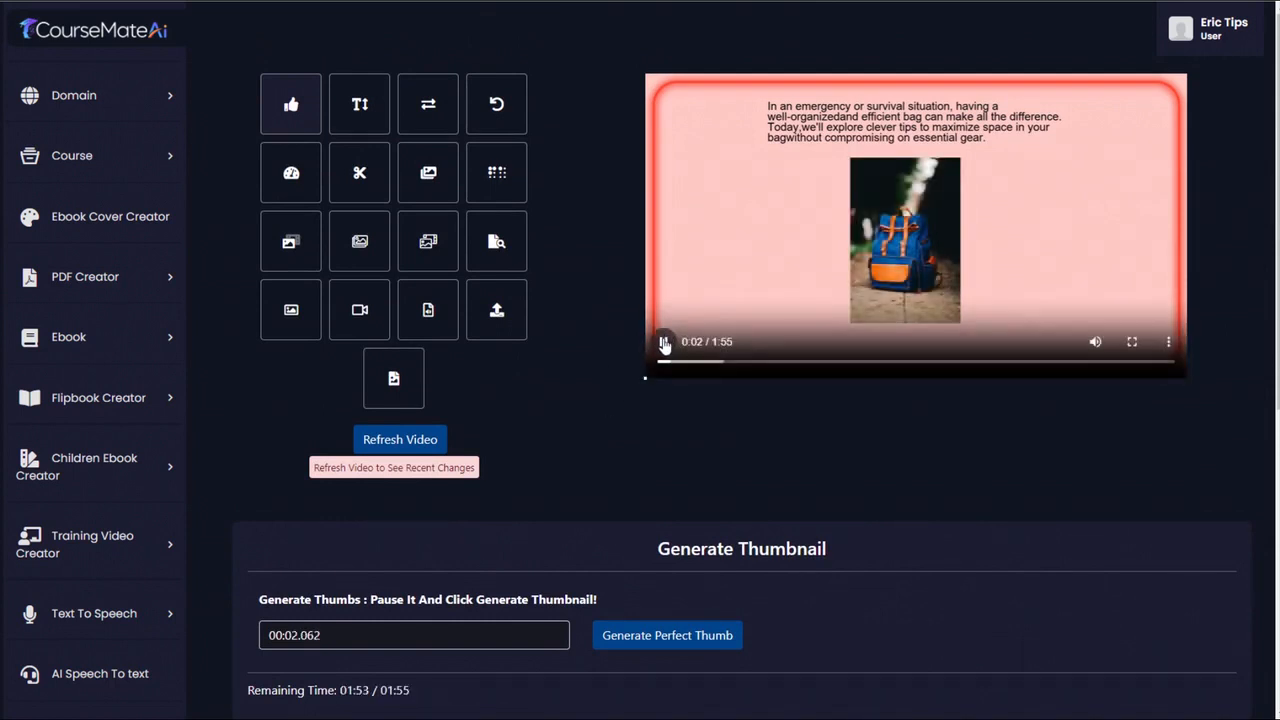
left_click(664, 342)
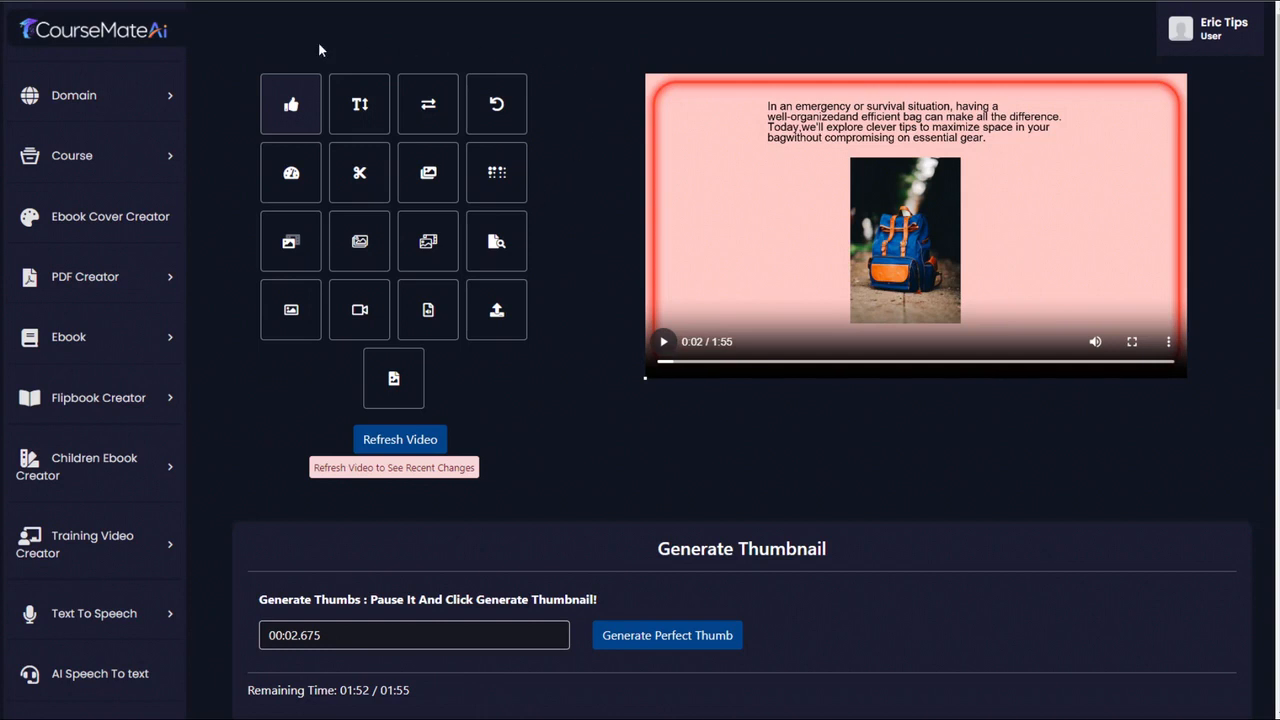
- Open the Bugout Master Class course for editing and start a new lesson of type Video File
left_click(155, 160)
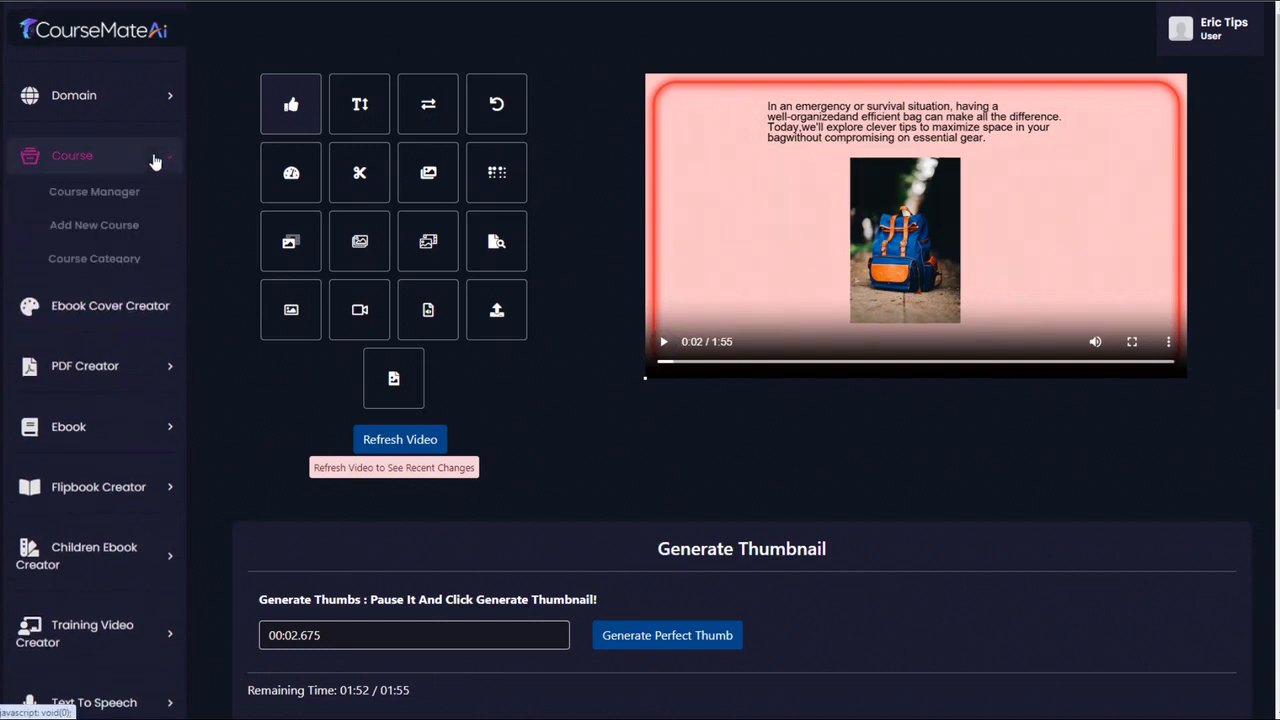
left_click(115, 197)
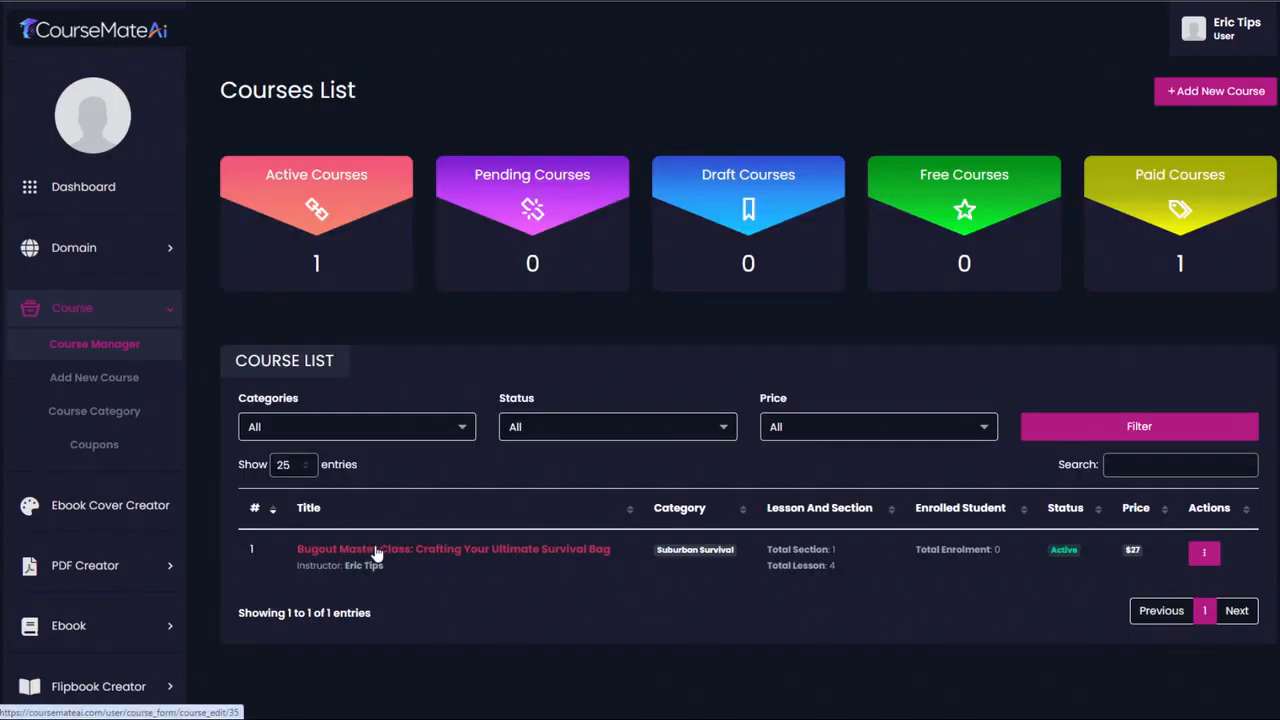
left_click(409, 556)
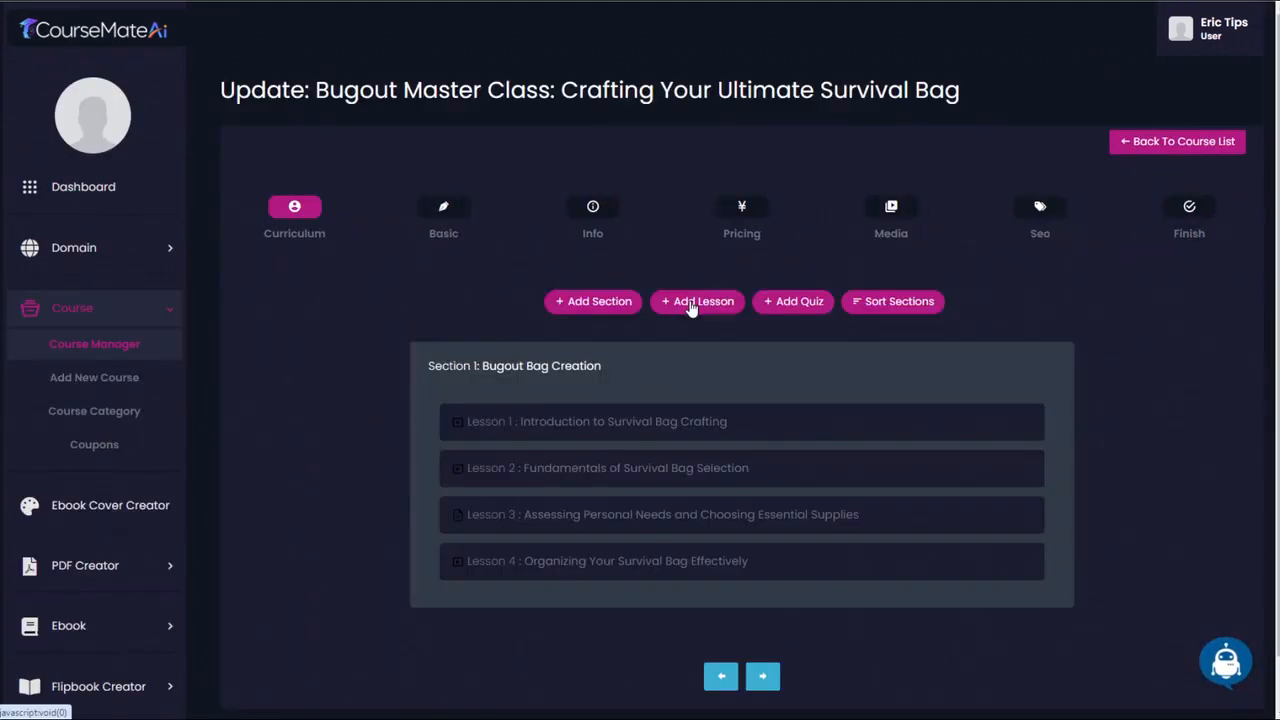
left_click(700, 301)
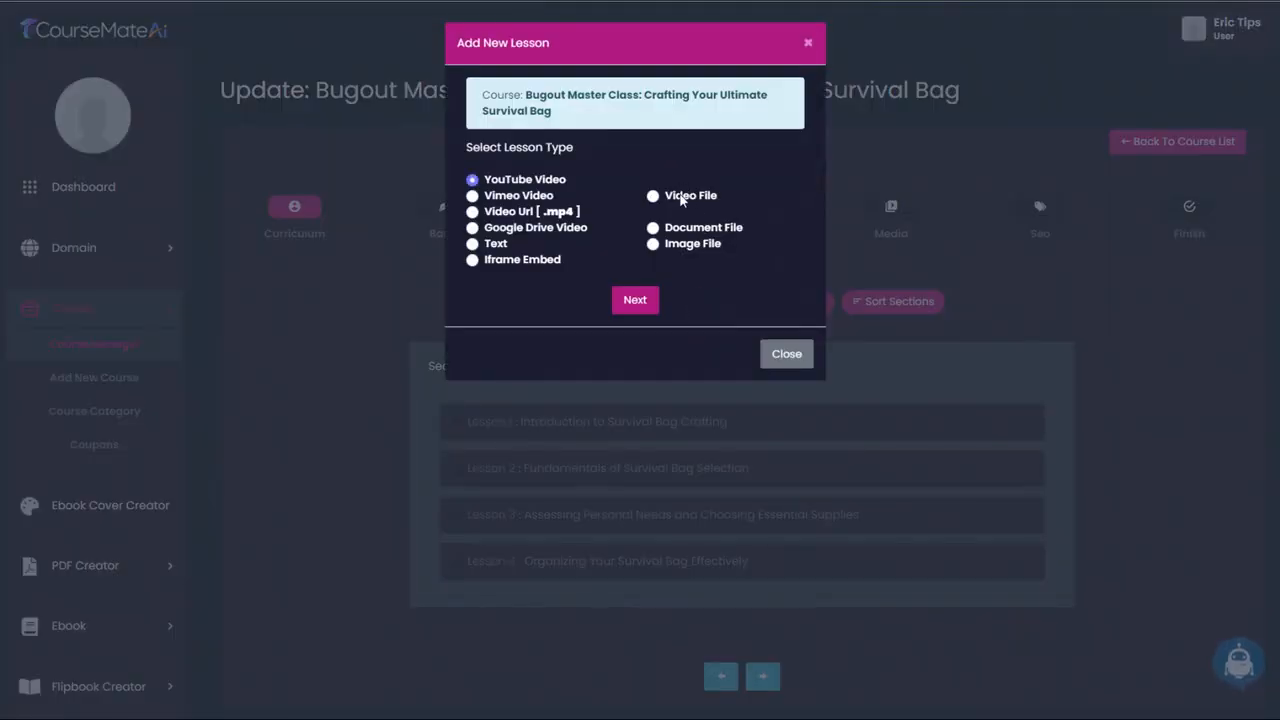
left_click(684, 196)
left_click(636, 301)
- Add the lesson "Space-Saving Techniques for a Compact and Portable Bag" using the LESSON 5 video from My Videos, with duration 0:03:00
left_click(520, 161)
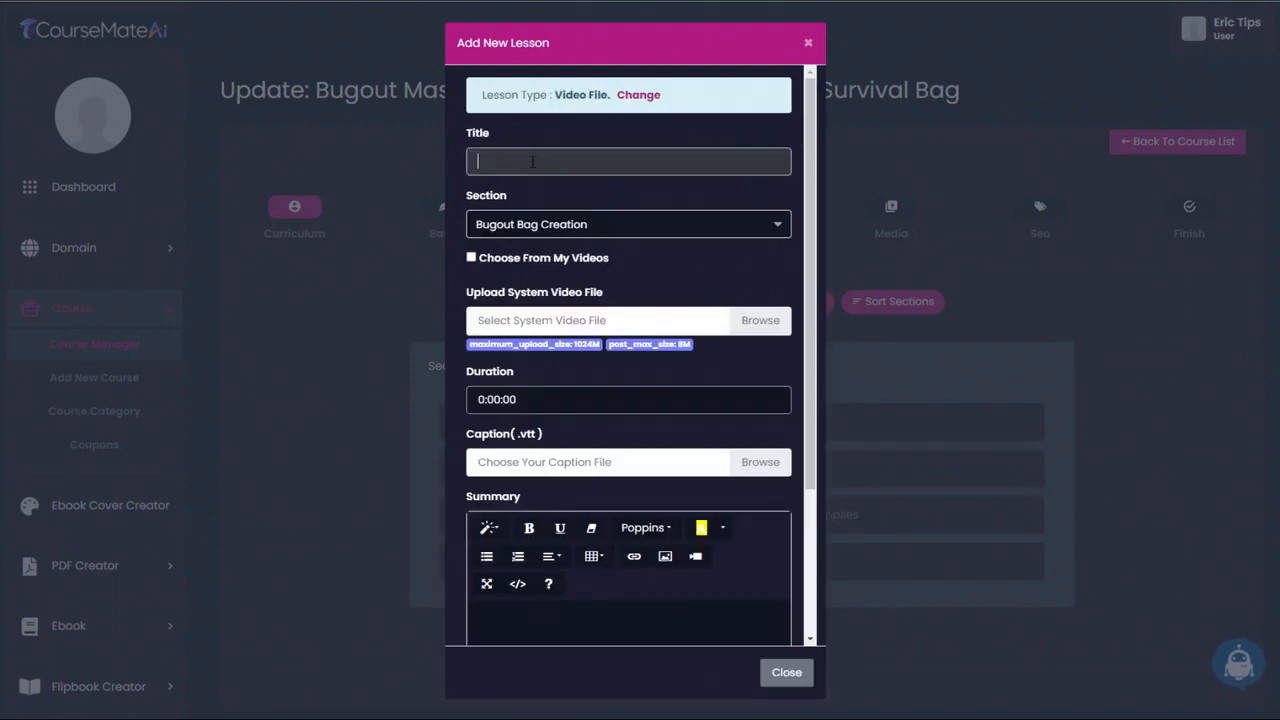
type("ace-Saving Techniques for a Compact and Portable Bag")
left_click(471, 257)
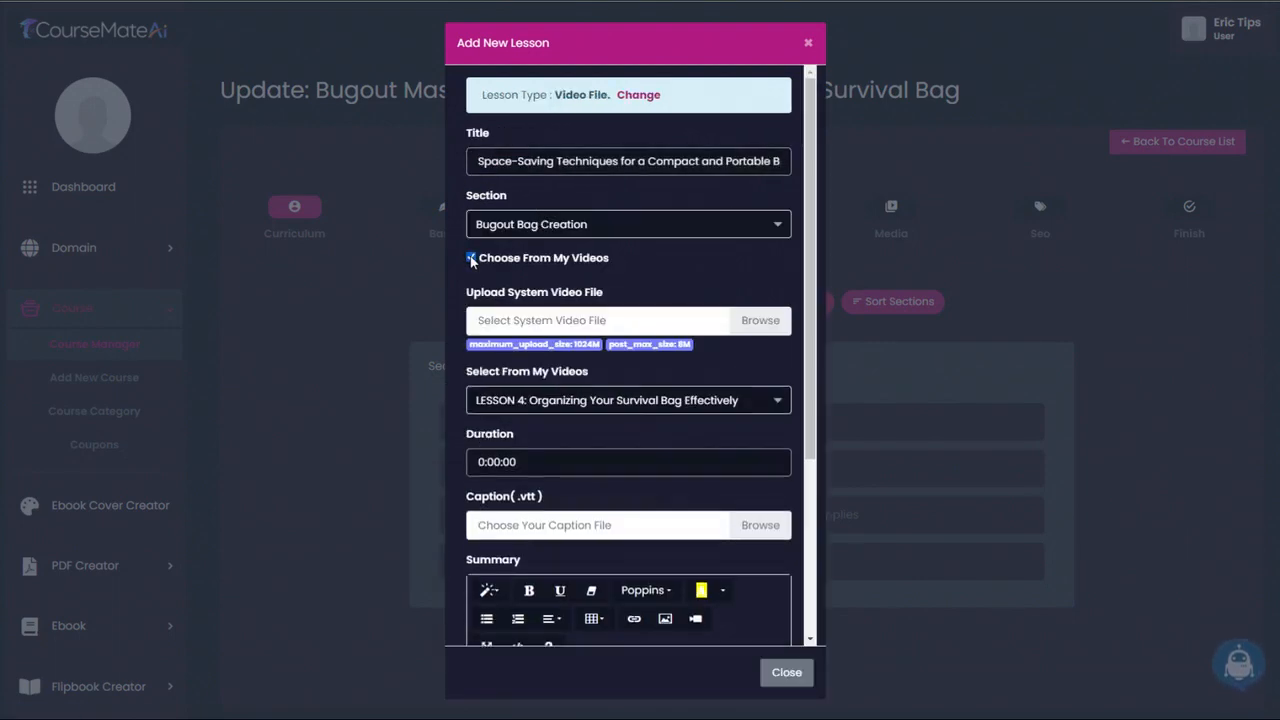
left_click(591, 325)
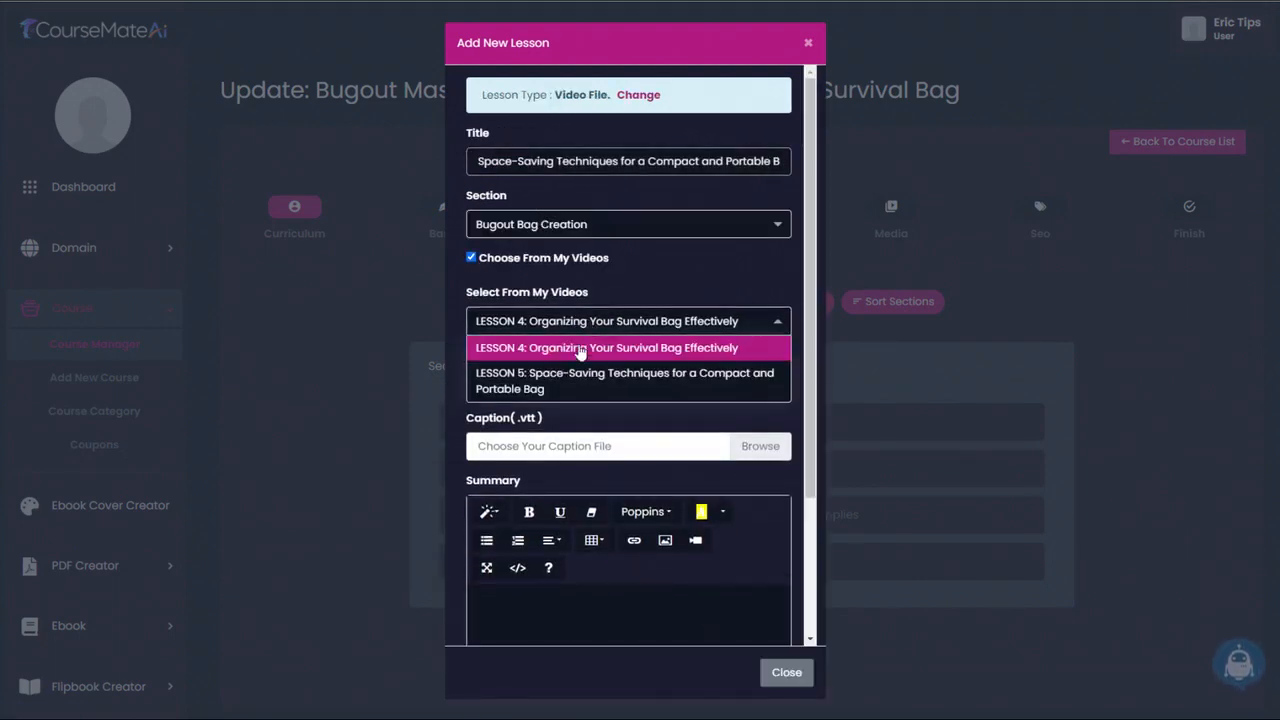
left_click(570, 376)
left_click(497, 383)
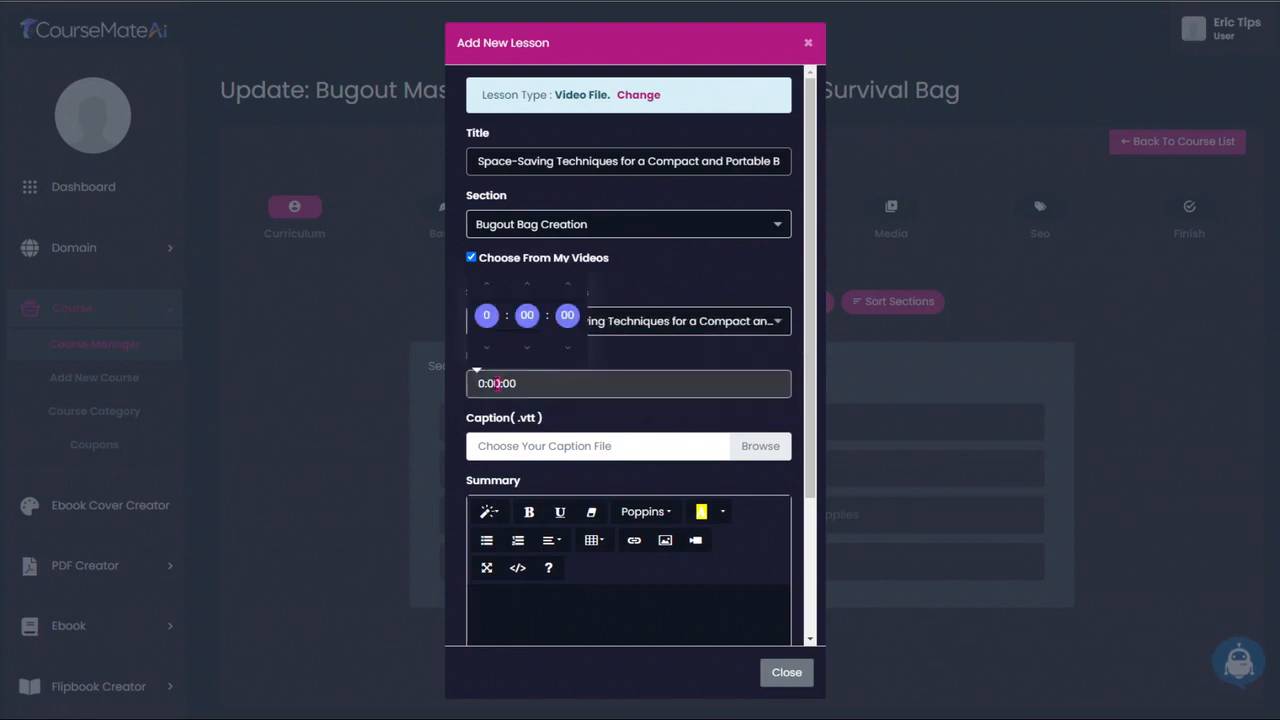
type("3")
scroll(629, 414, "down", 2)
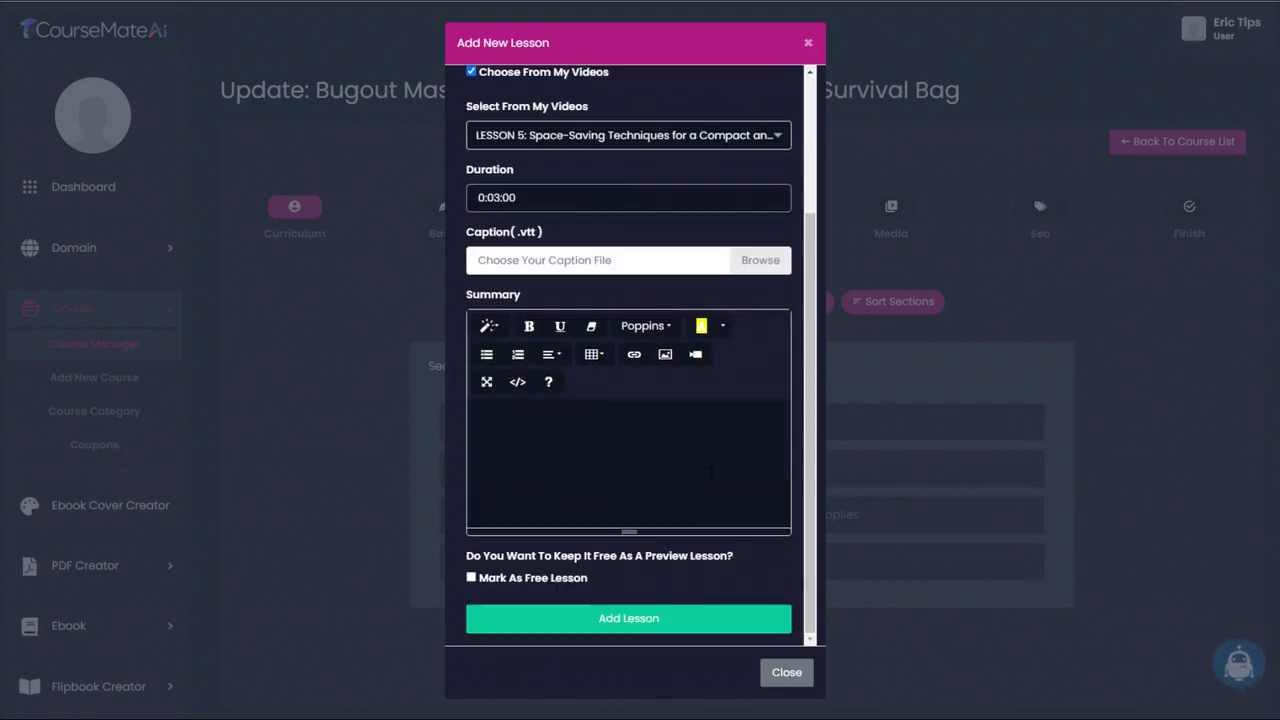
left_click(640, 617)
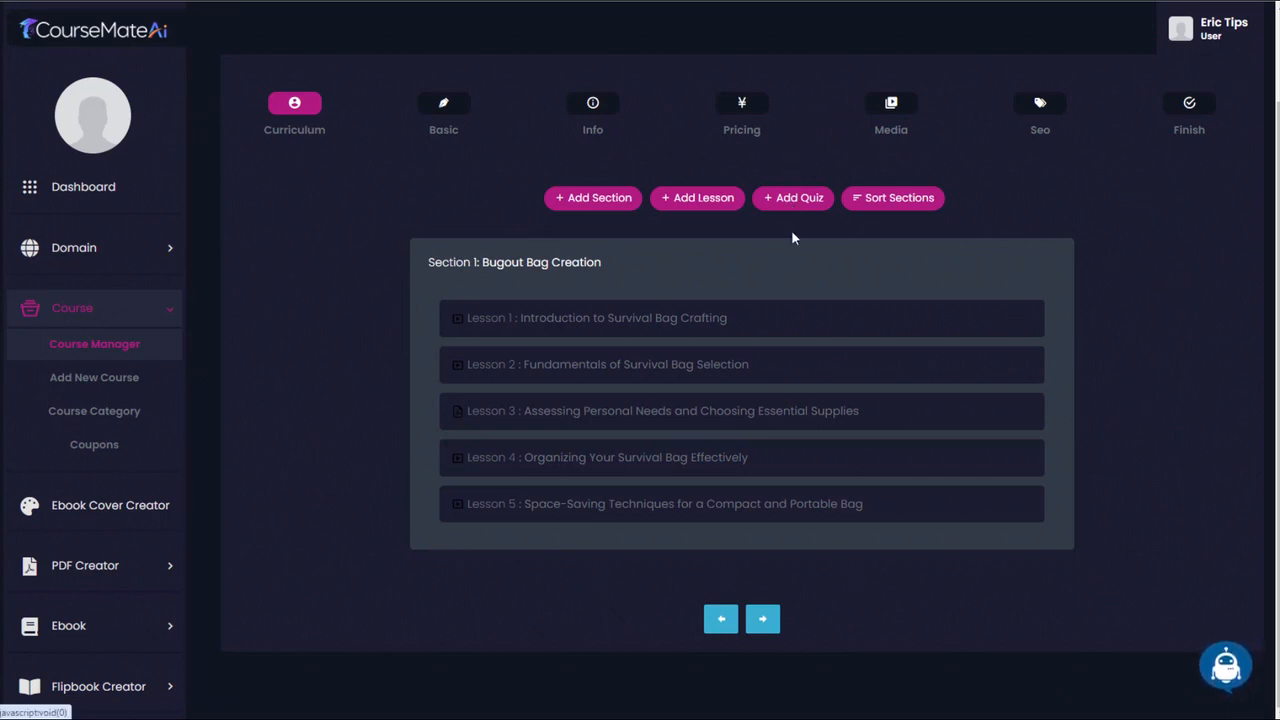
- Generate English Course Quiz Text with the Ai Writer for "Bugout Master Class: Crafting Your Ultimate Survival Bag"
left_click(795, 200)
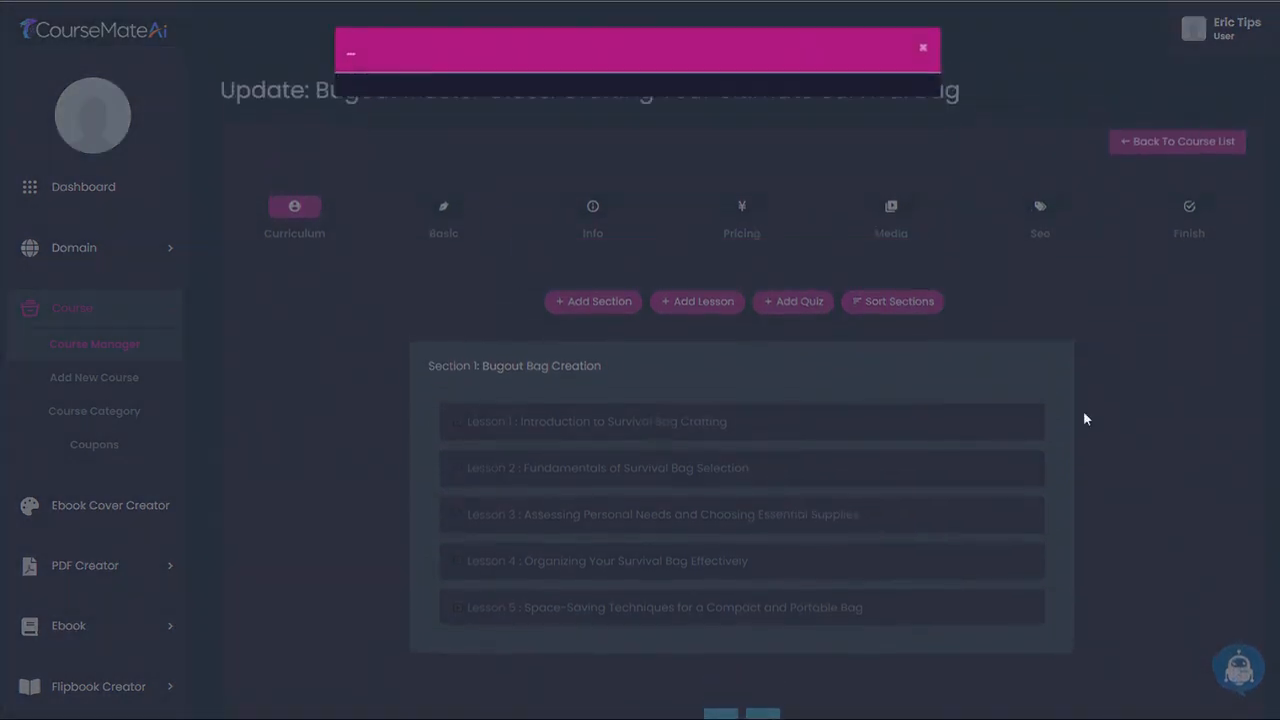
left_click(635, 139)
scroll(497, 235, "down", 5)
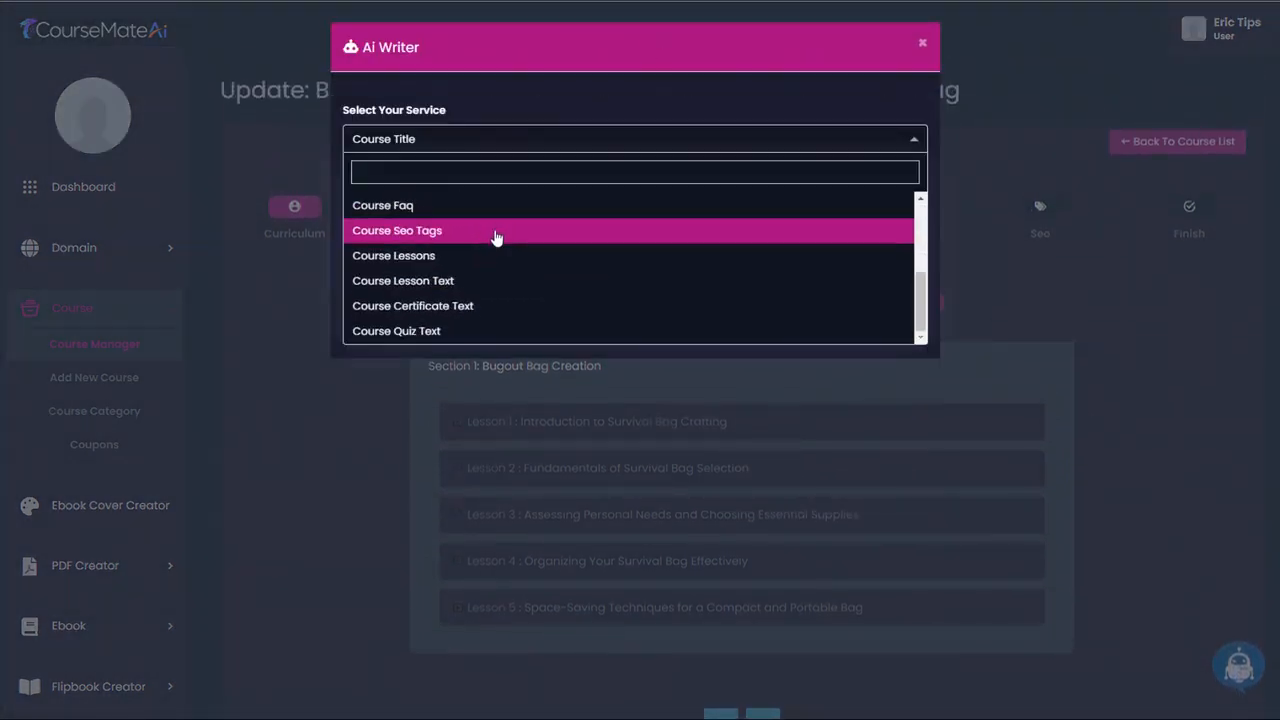
left_click(451, 330)
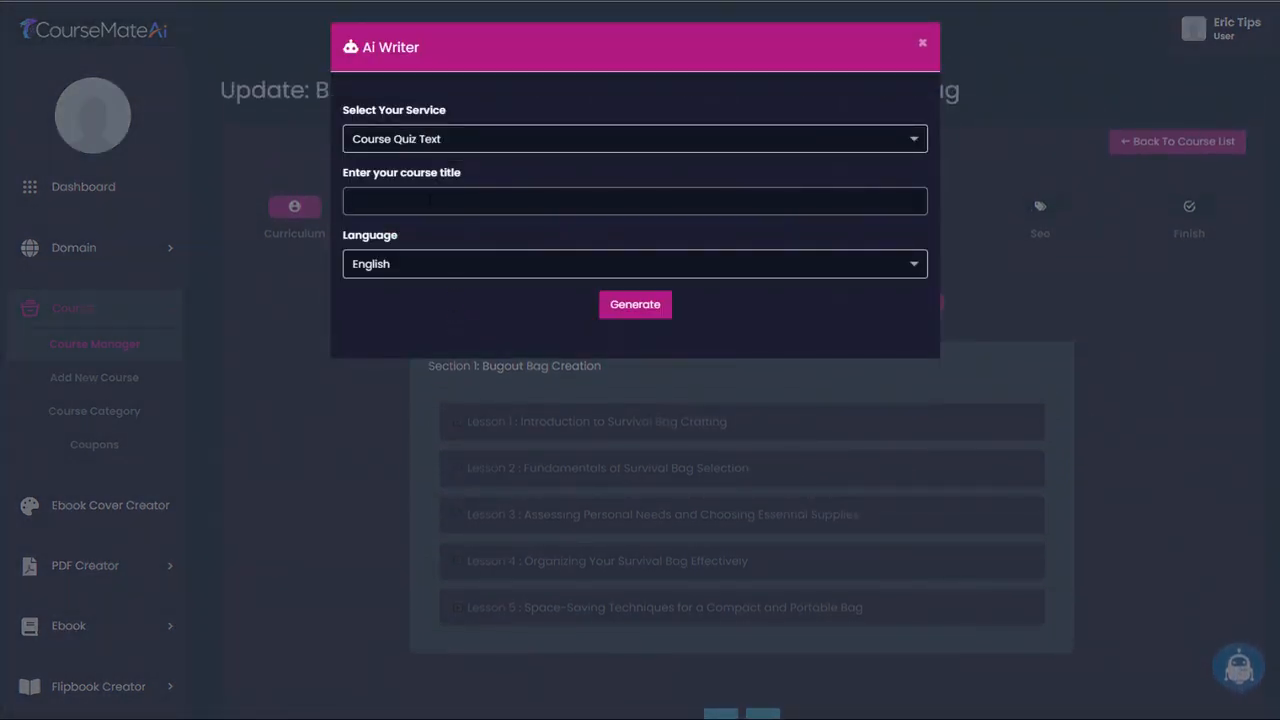
left_click(399, 201)
type("Bugout Master Class: Crafting Your Ultimate Survival Bag")
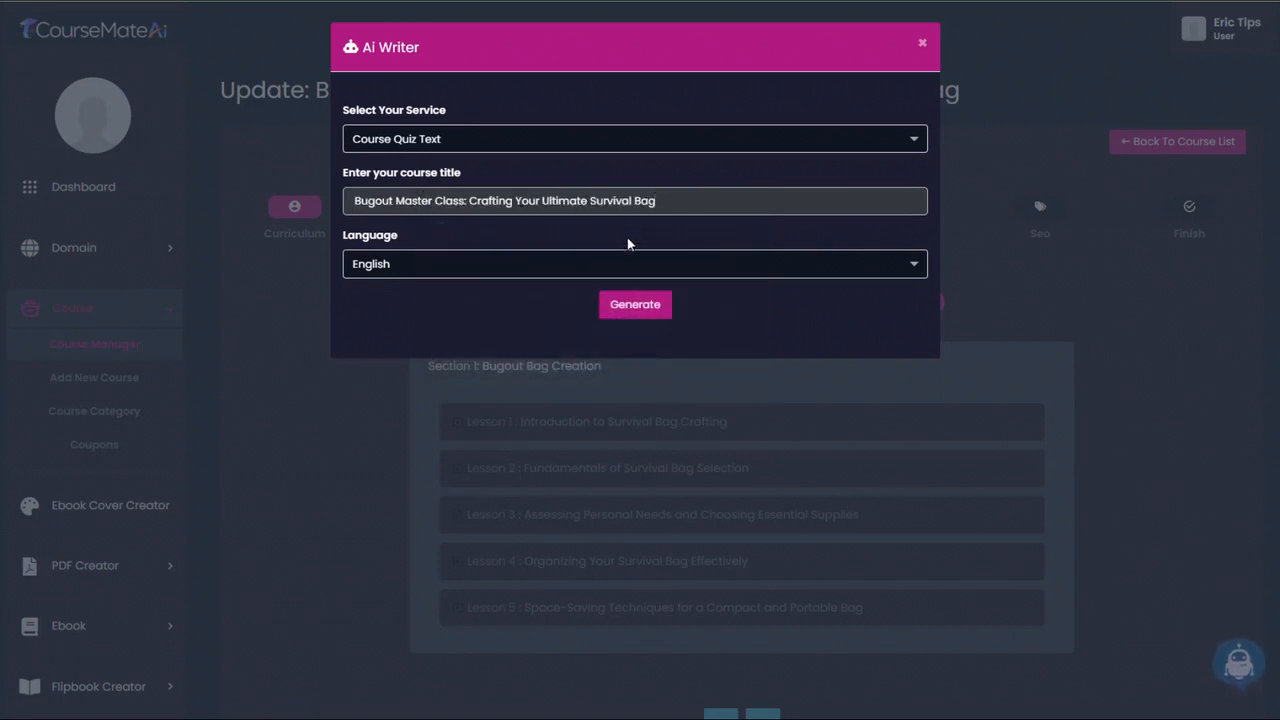
left_click(640, 308)
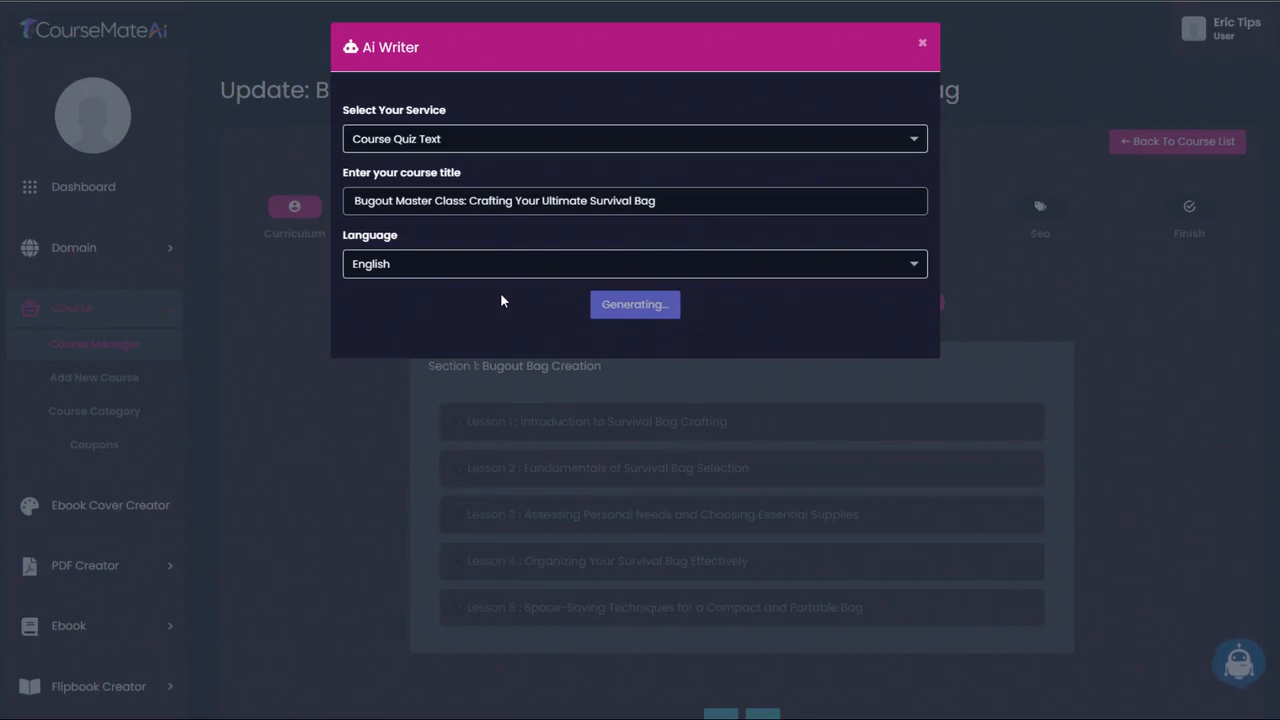
- Review the generated quiz, select its text from question 1 through the disclaimer for copying, and close the Ai Writer
scroll(672, 464, "down", 5)
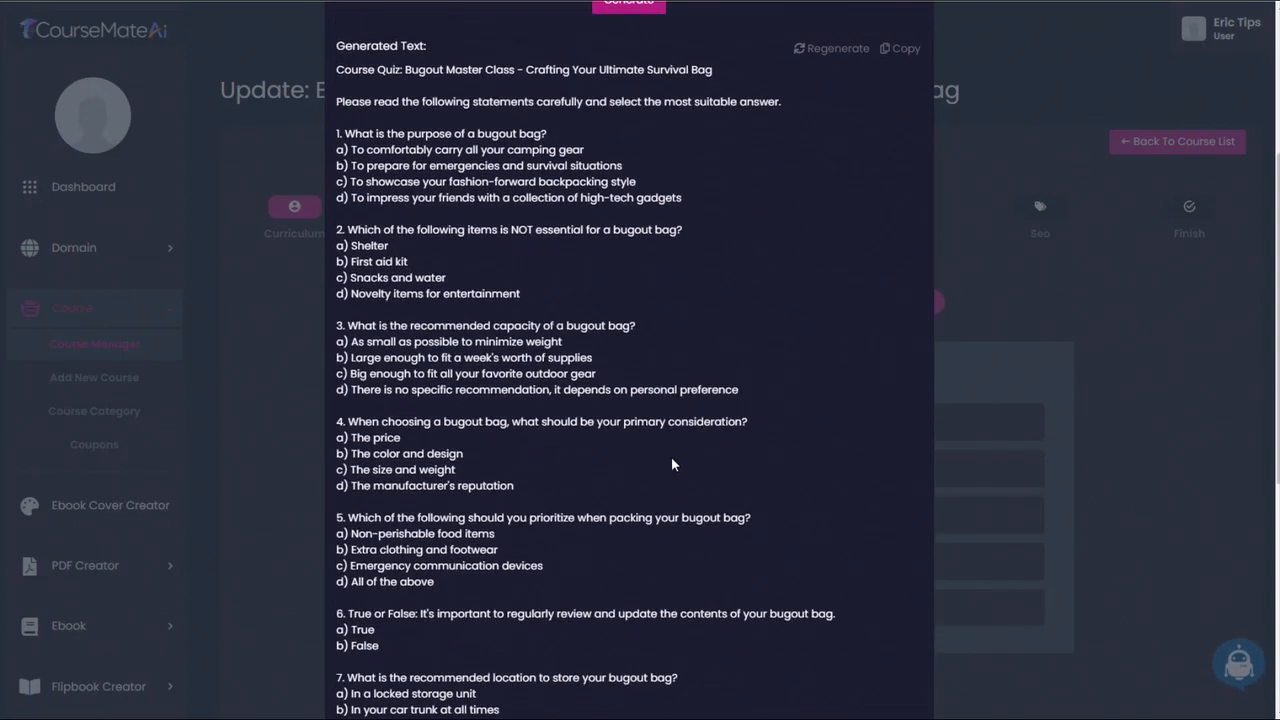
scroll(672, 464, "down", 8)
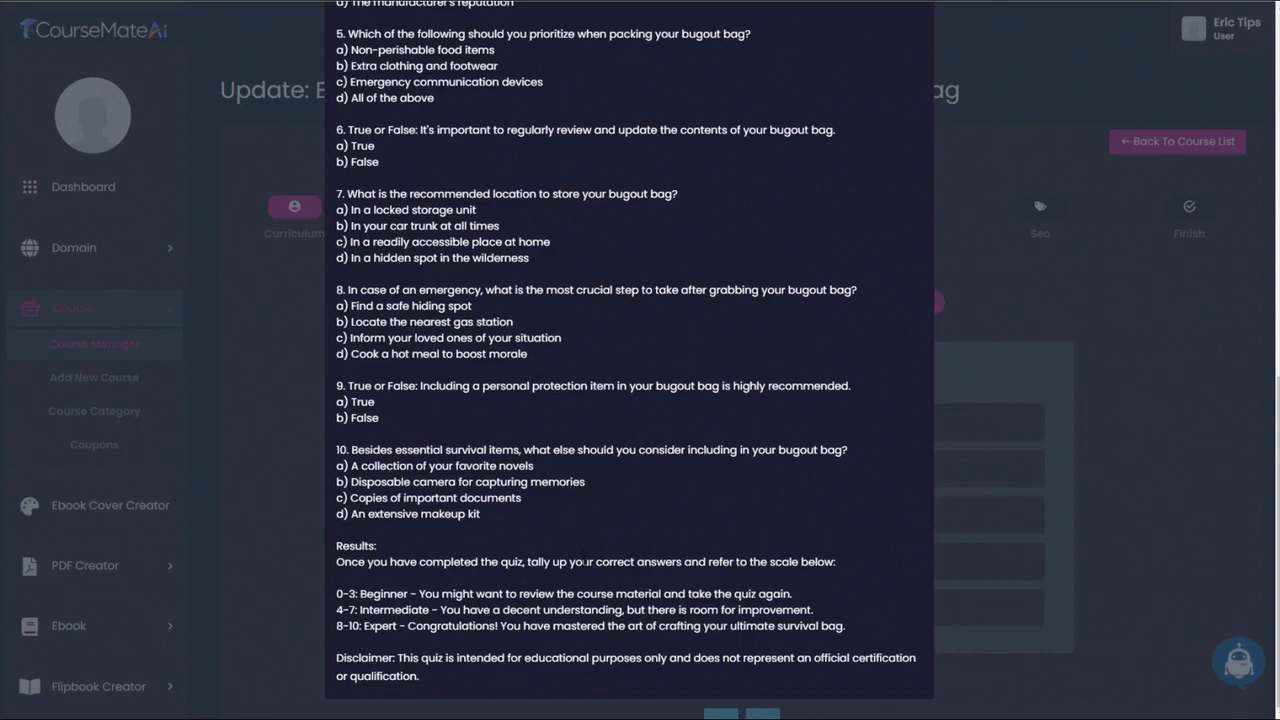
scroll(584, 563, "up", 12)
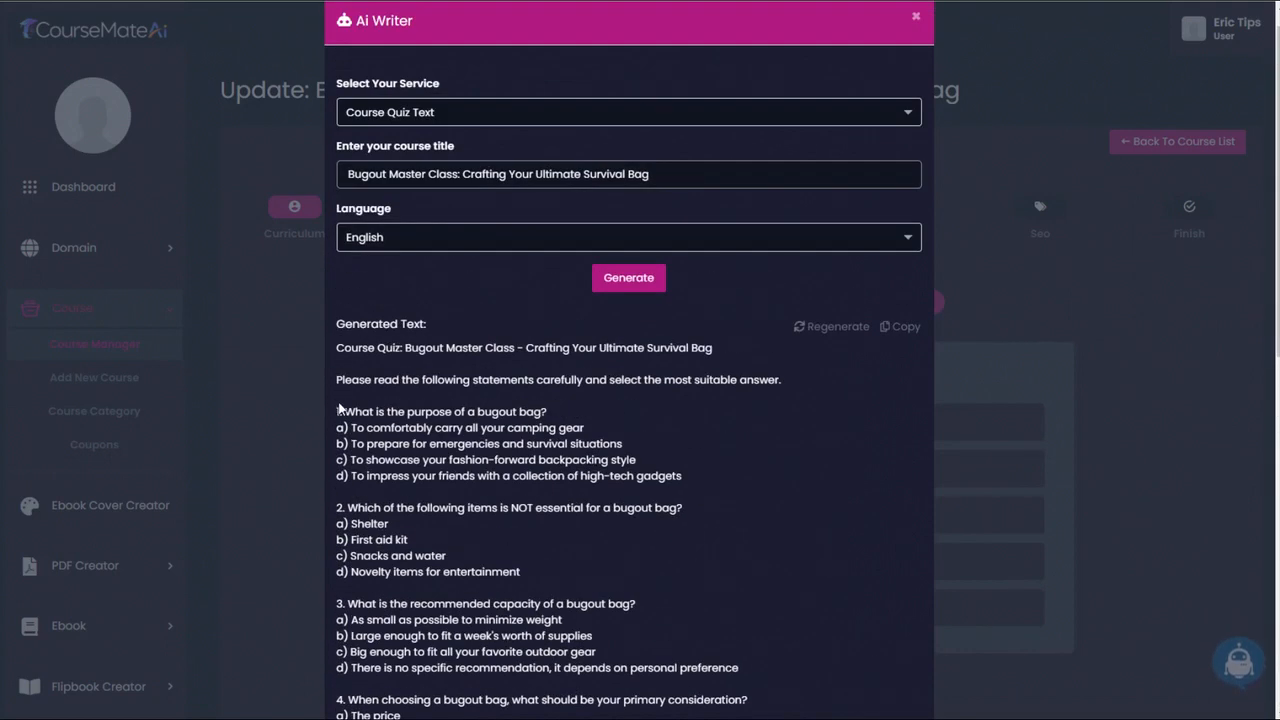
left_click_drag(338, 408, 622, 682)
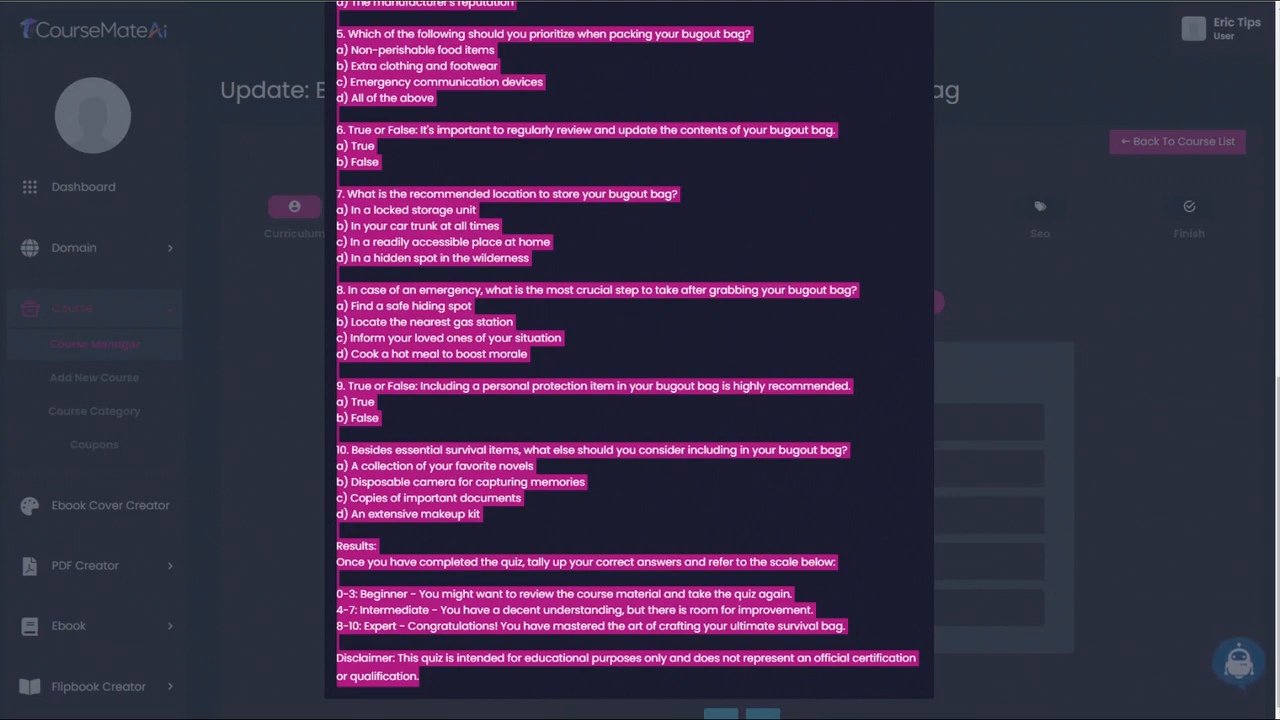
left_click(1034, 67)
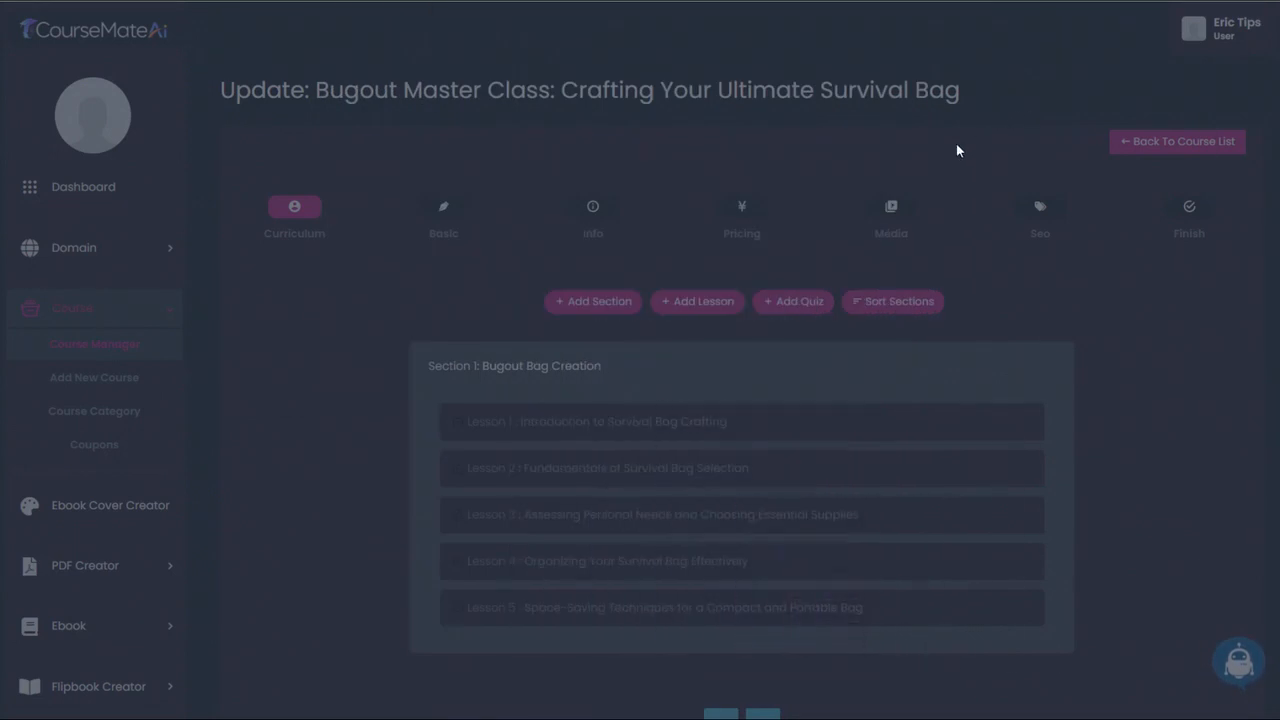
- Add a quiz titled "Course quiz" to the Bugout Bag Creation section with a 0:15:00 duration and 10 total marks
left_click(793, 301)
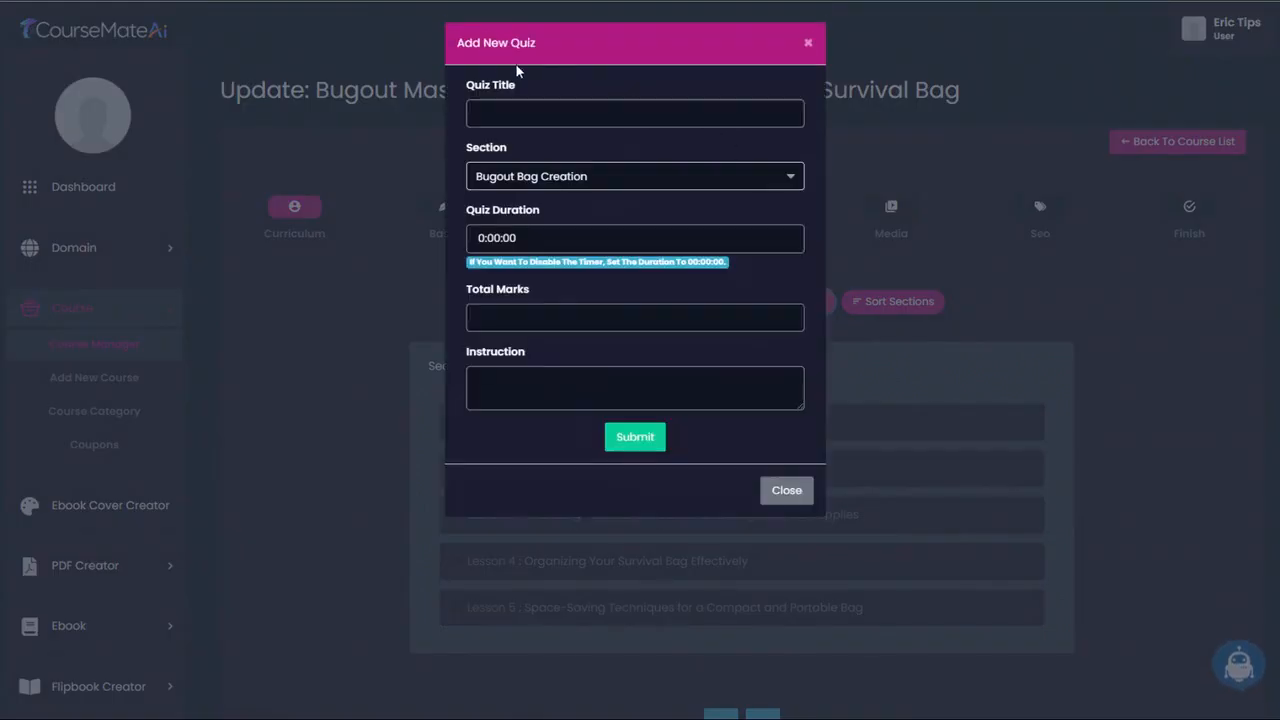
left_click(530, 112)
type("Course quiz")
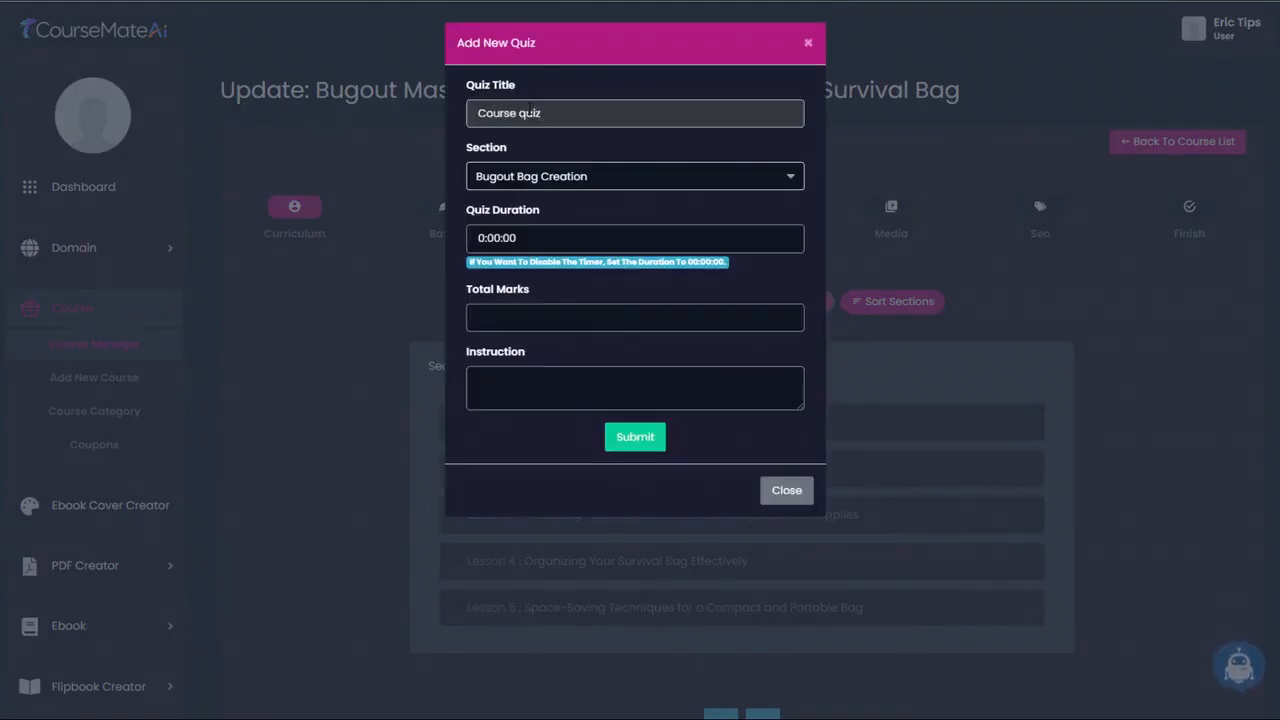
left_click(489, 240)
type("15")
left_click(557, 311)
type("1")
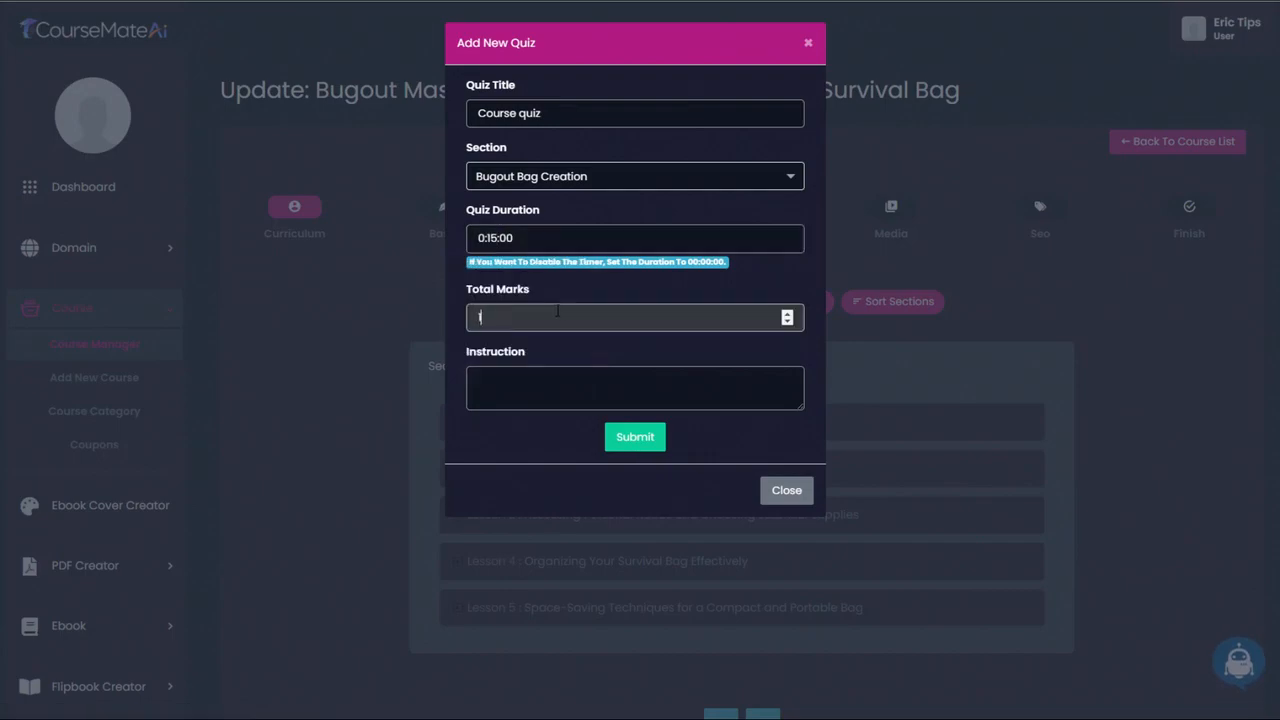
type("0")
left_click(630, 437)
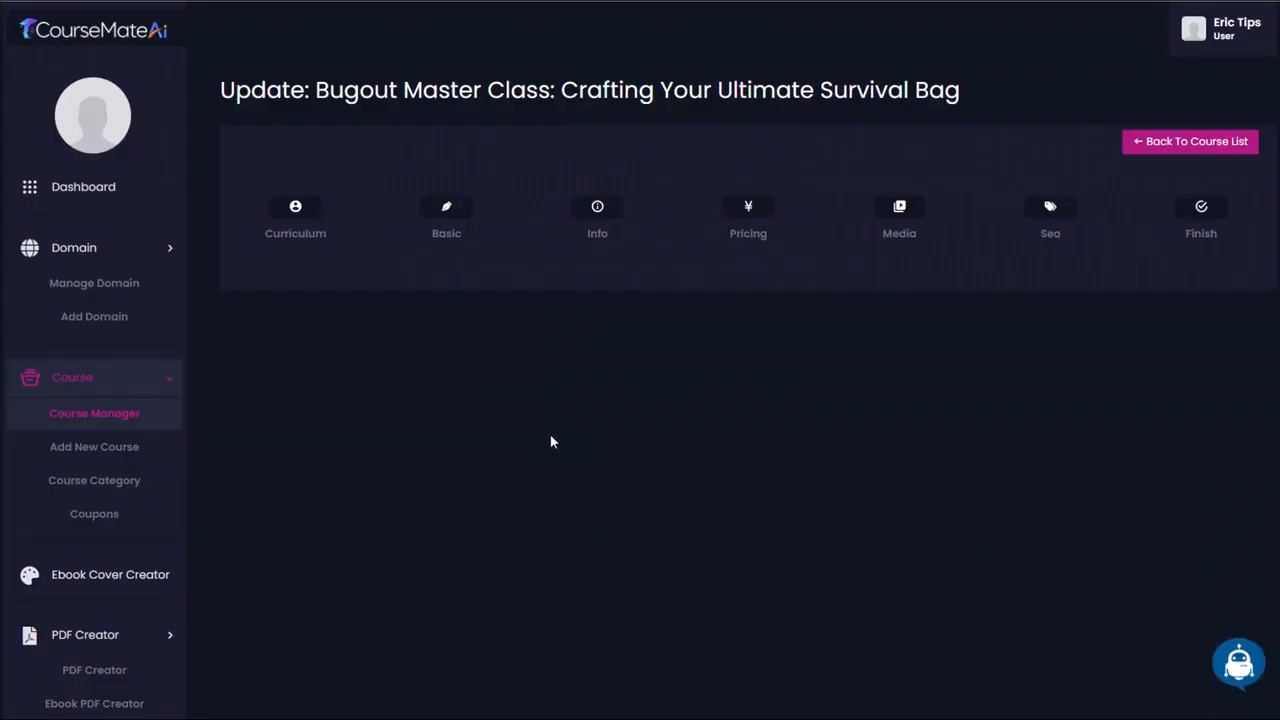
- Start a new question in the Course quiz with the text "What is the purpose of a bugout bag?"
scroll(1086, 351, "down", 2)
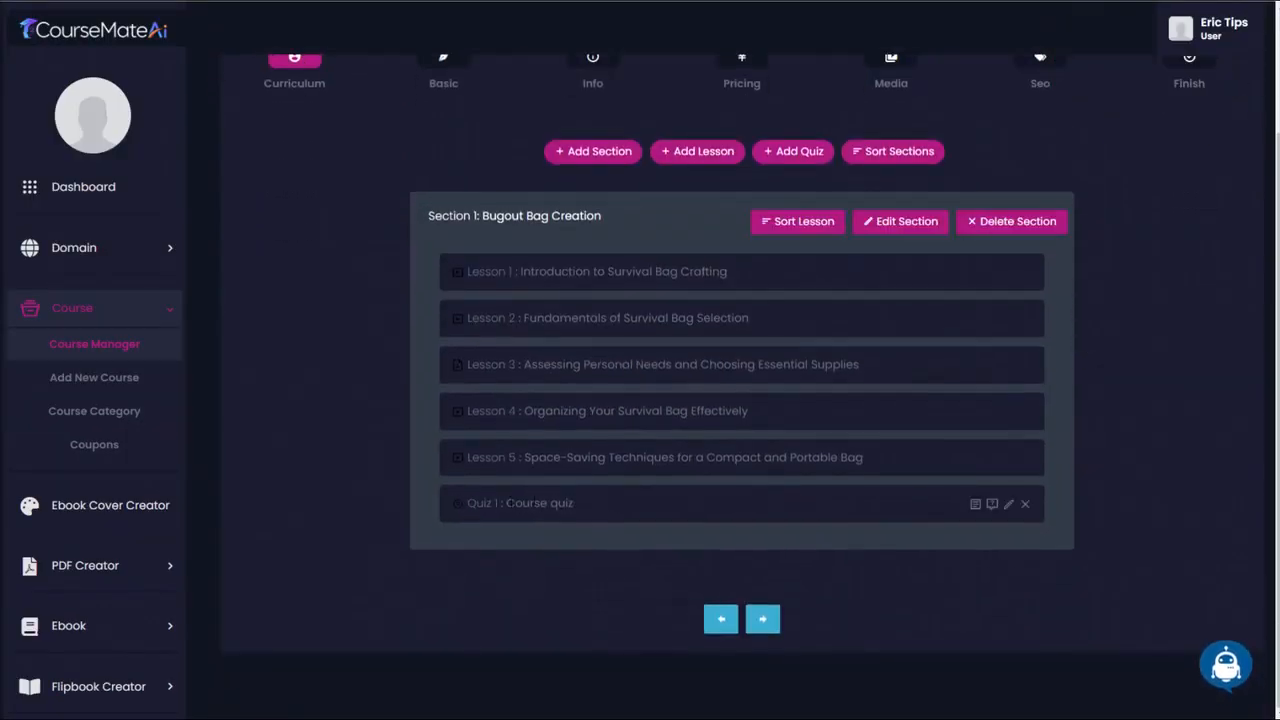
left_click(994, 513)
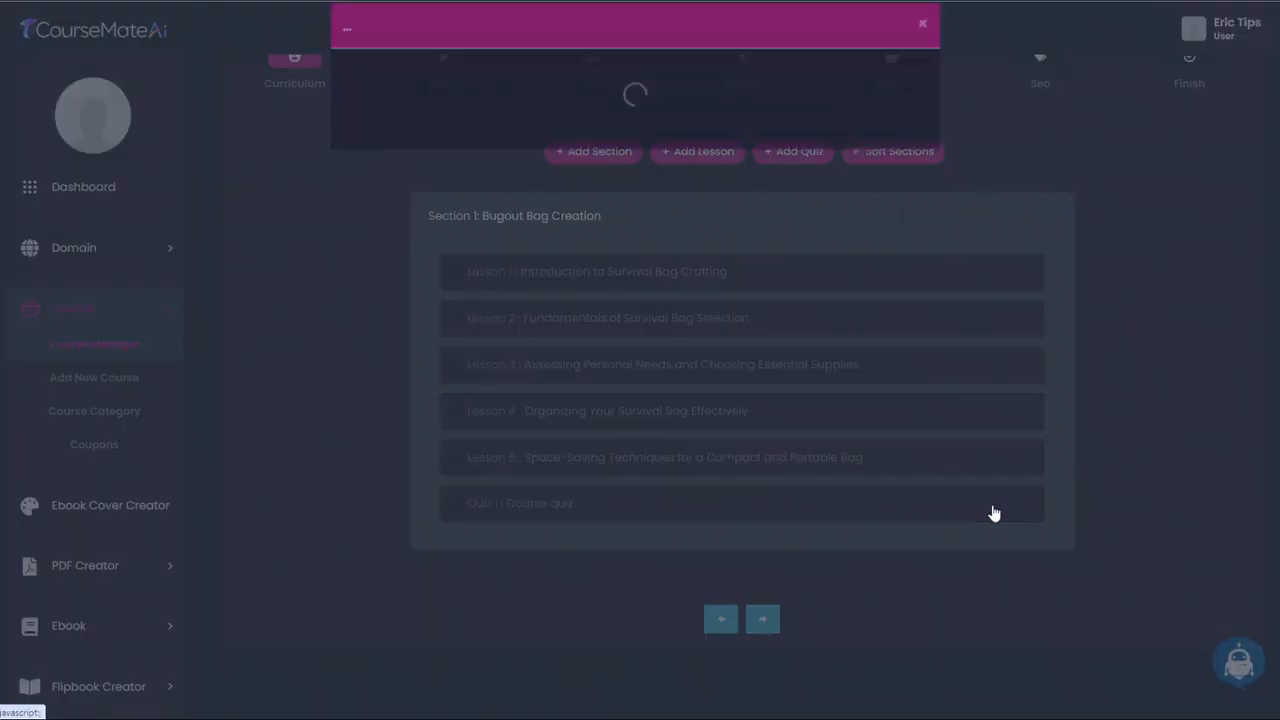
left_click(705, 140)
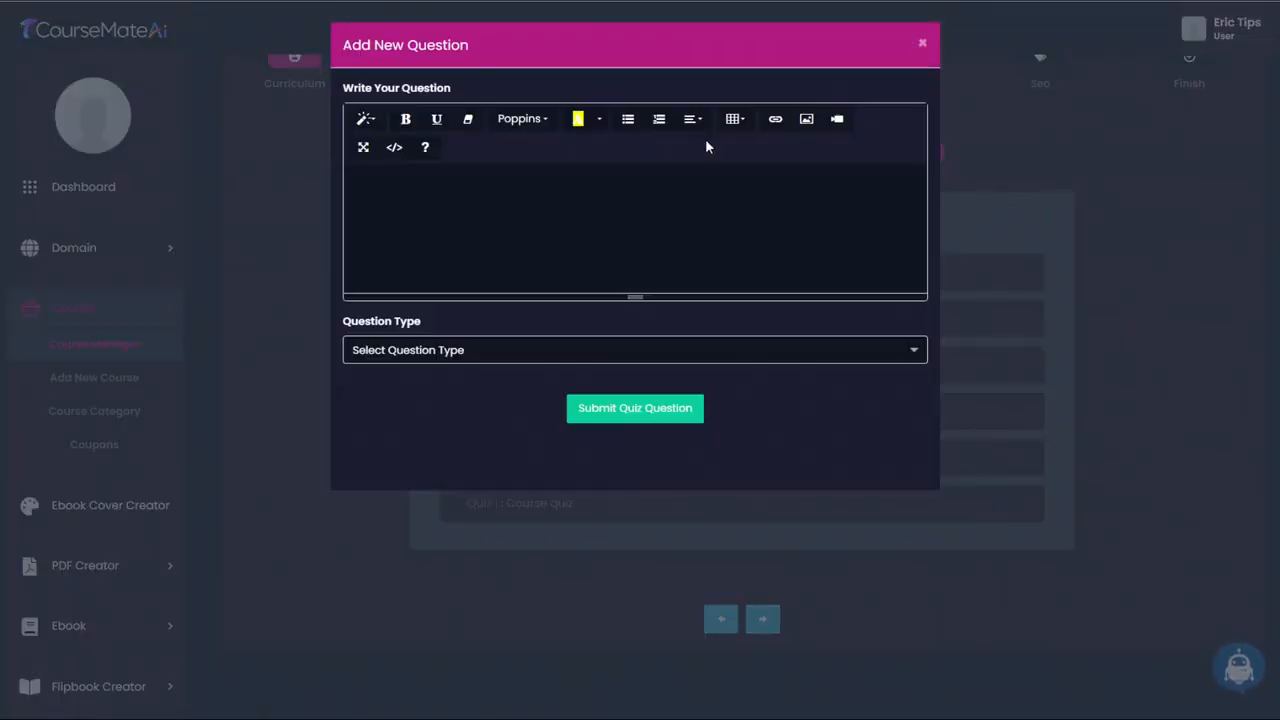
left_click(505, 215)
type("What is the purpose of a bugout bag?")
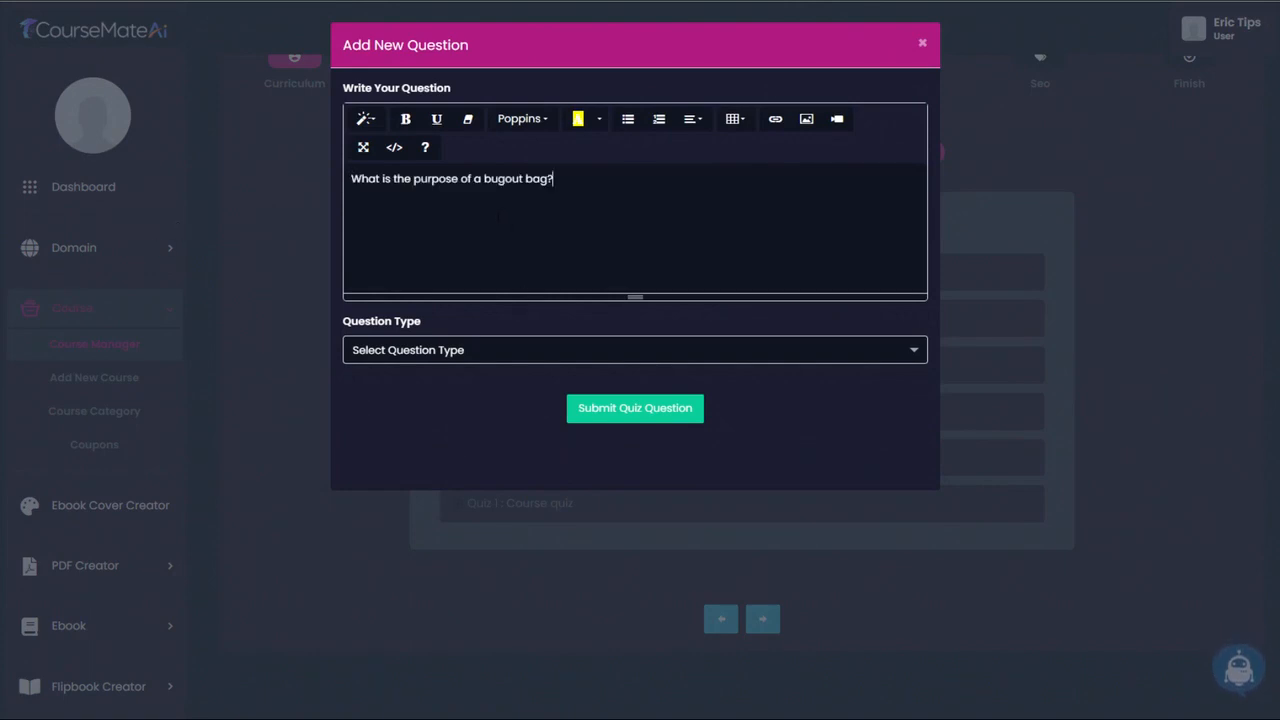
- Make the bugout bag purpose question Multiple Choice with 4 options
left_click(461, 352)
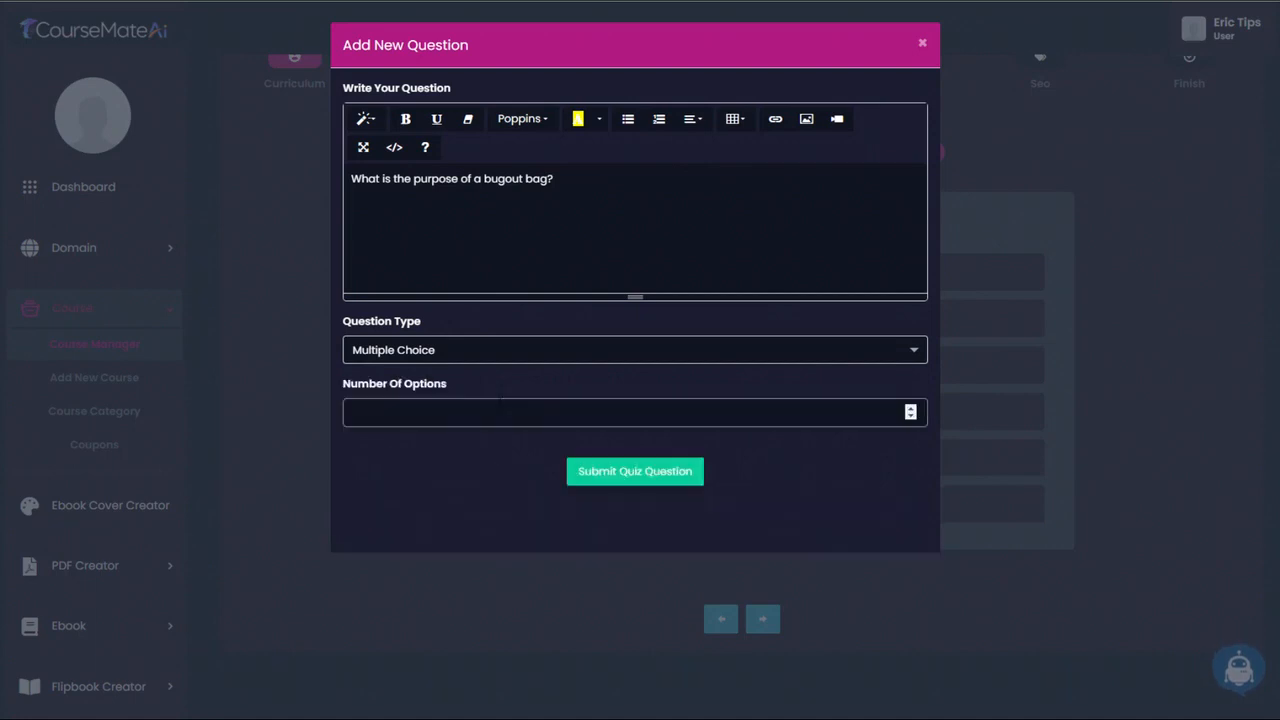
left_click(910, 408)
left_click(910, 408)
left_click(910, 408)
left_click(910, 408)
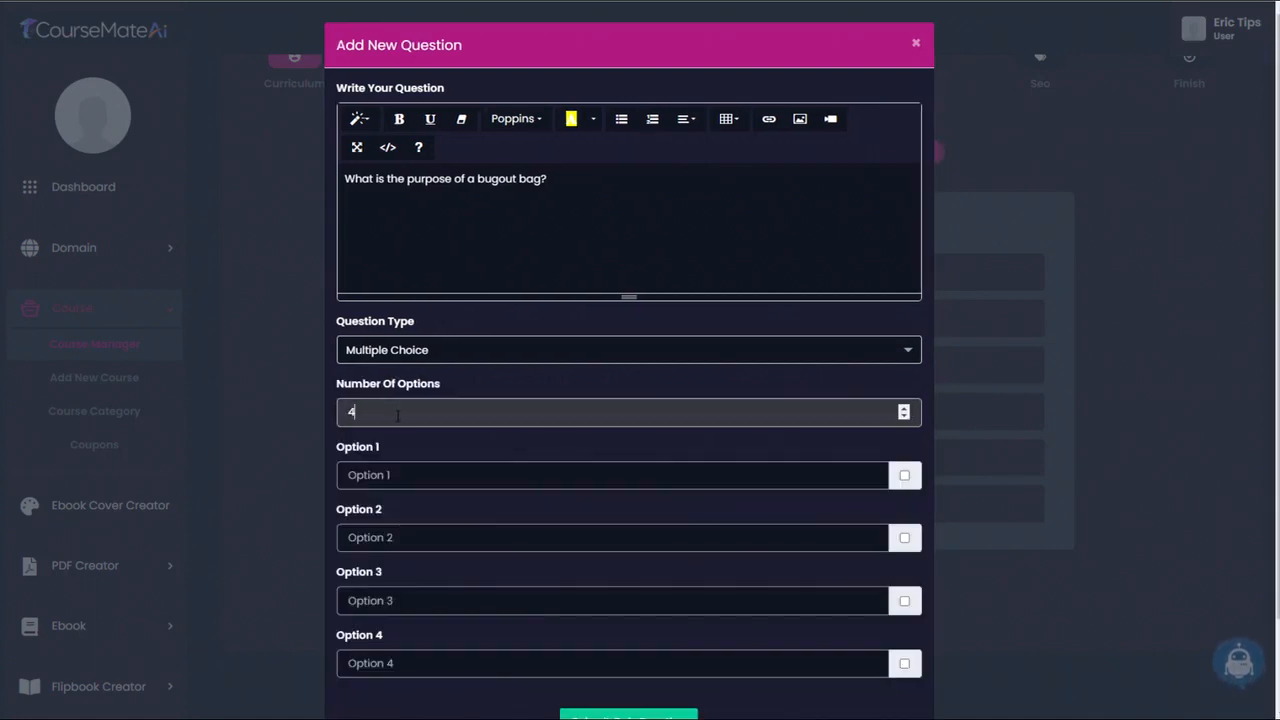
- Set Option 1 to "To comfortably carry all your camping gear" and Option 2 to "To prepare for emergencies and survival situations"
scroll(436, 396, "down", 1)
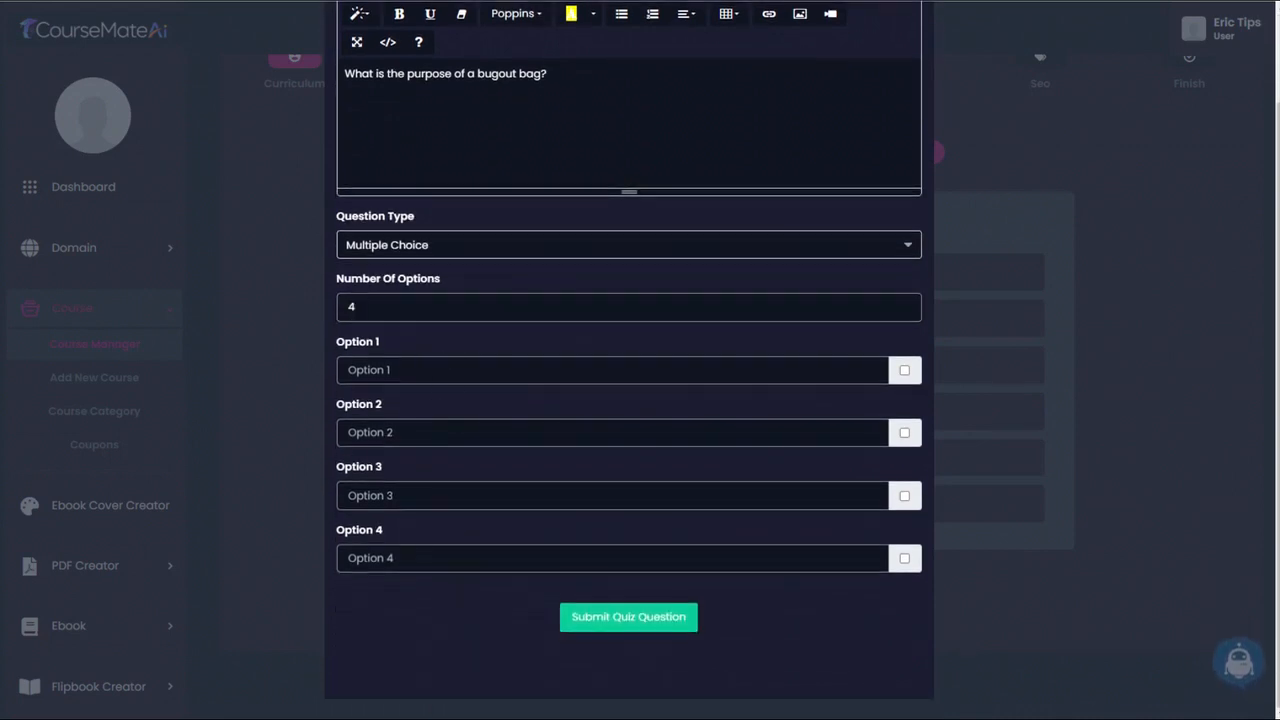
left_click(436, 370)
type("To comfortably carry all your camping gear")
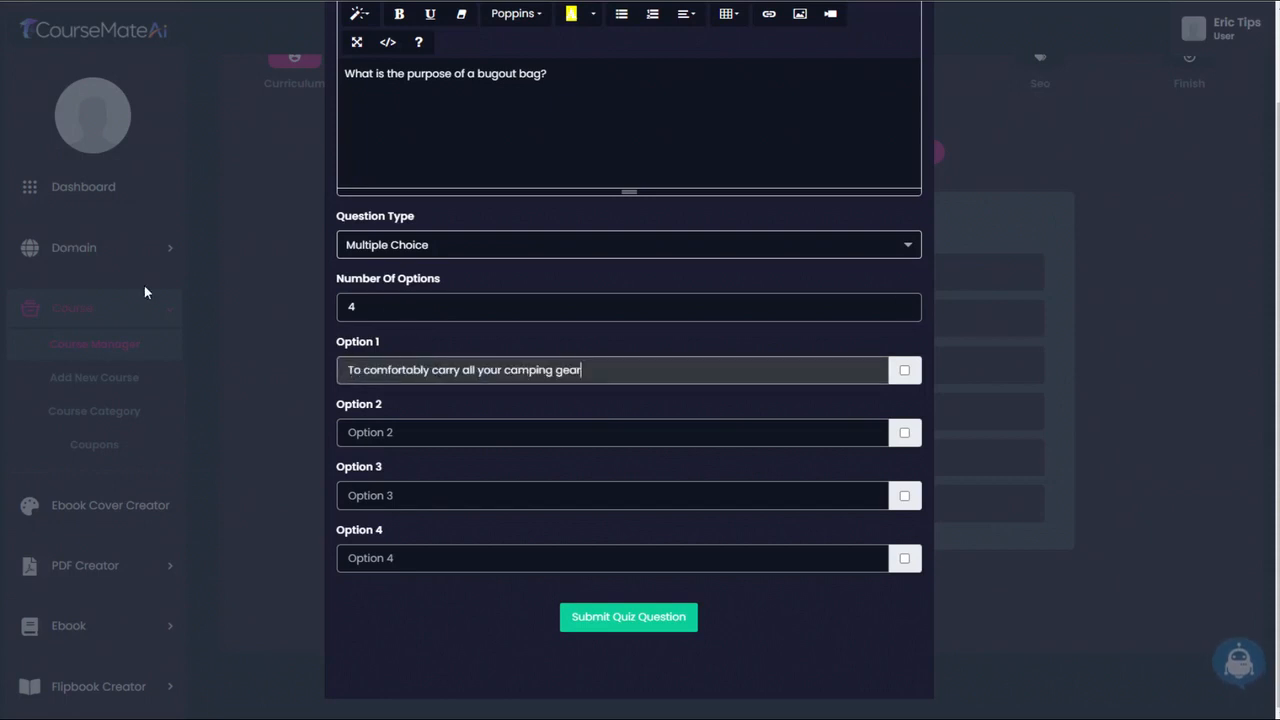
key("alt+Tab")
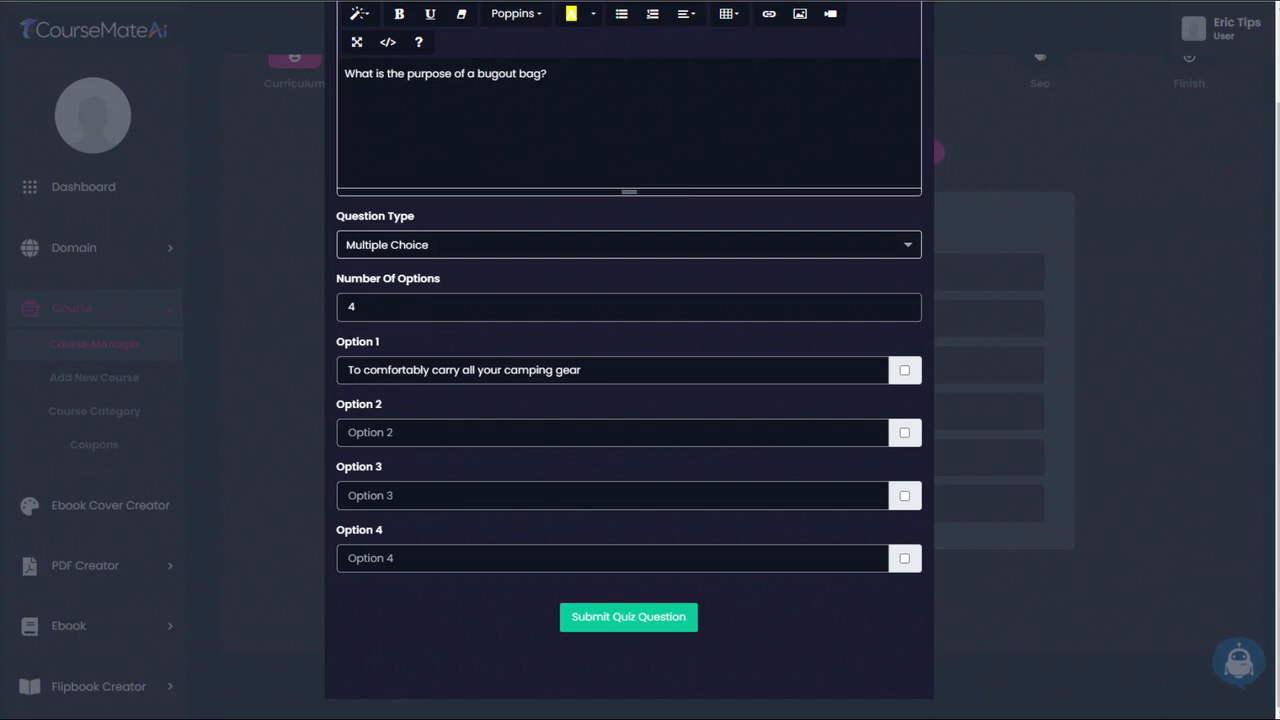
left_click(492, 430)
type("To prepare for emergencies and survival situations")
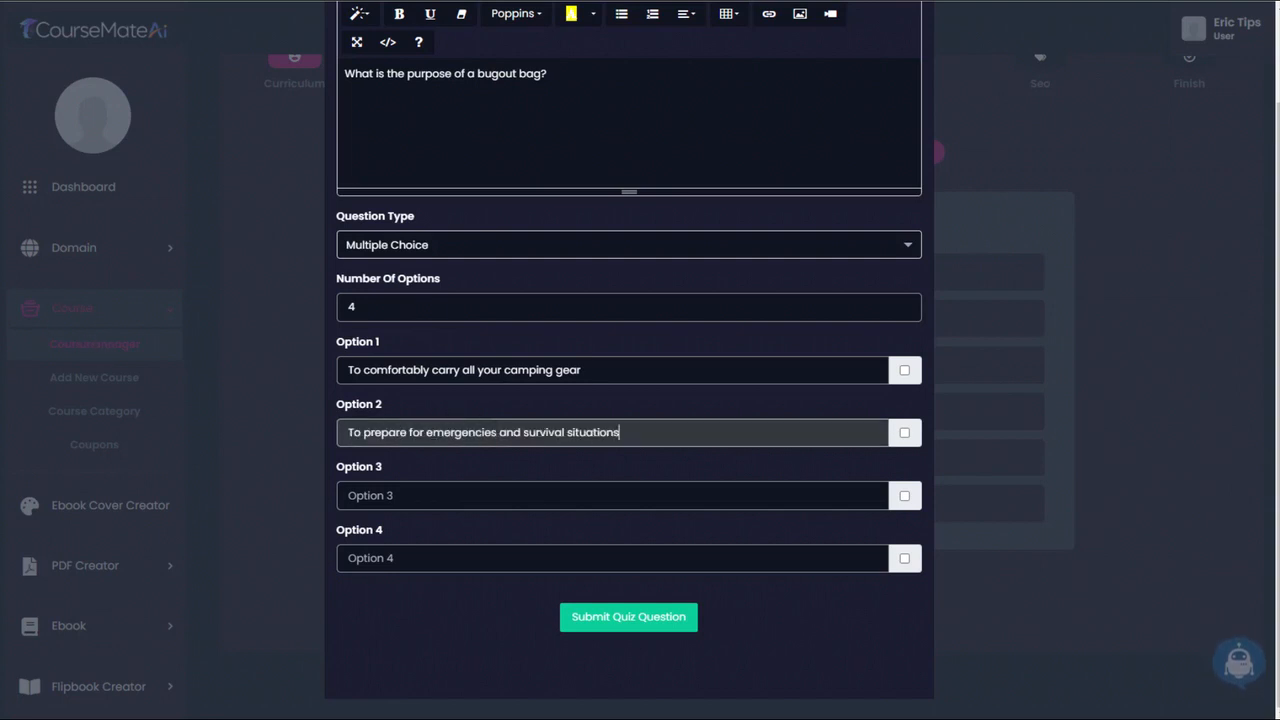
- Set Option 3 to "To showcase your fashion-forward backpacking style" and Option 4 to "To impress your friends with a collection of high-tech gadgets"
key("alt+Tab")
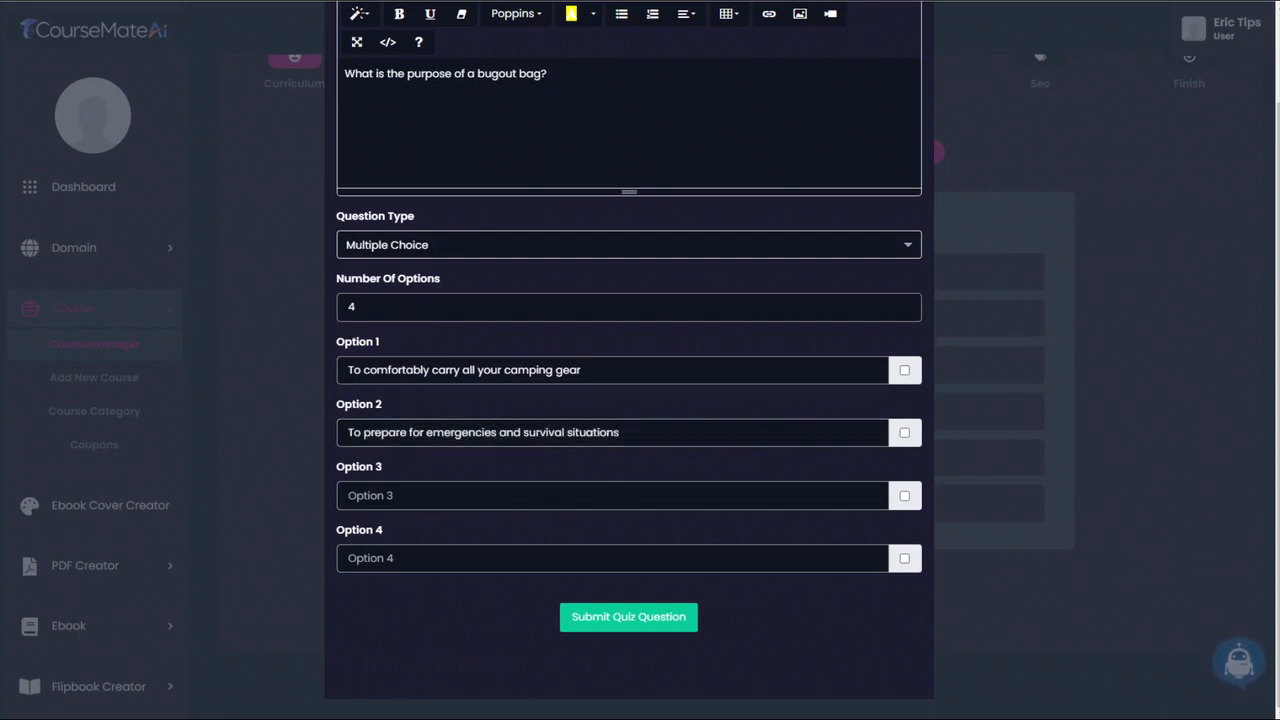
left_click(474, 482)
type("To showcase your fashion-forward backpacking style")
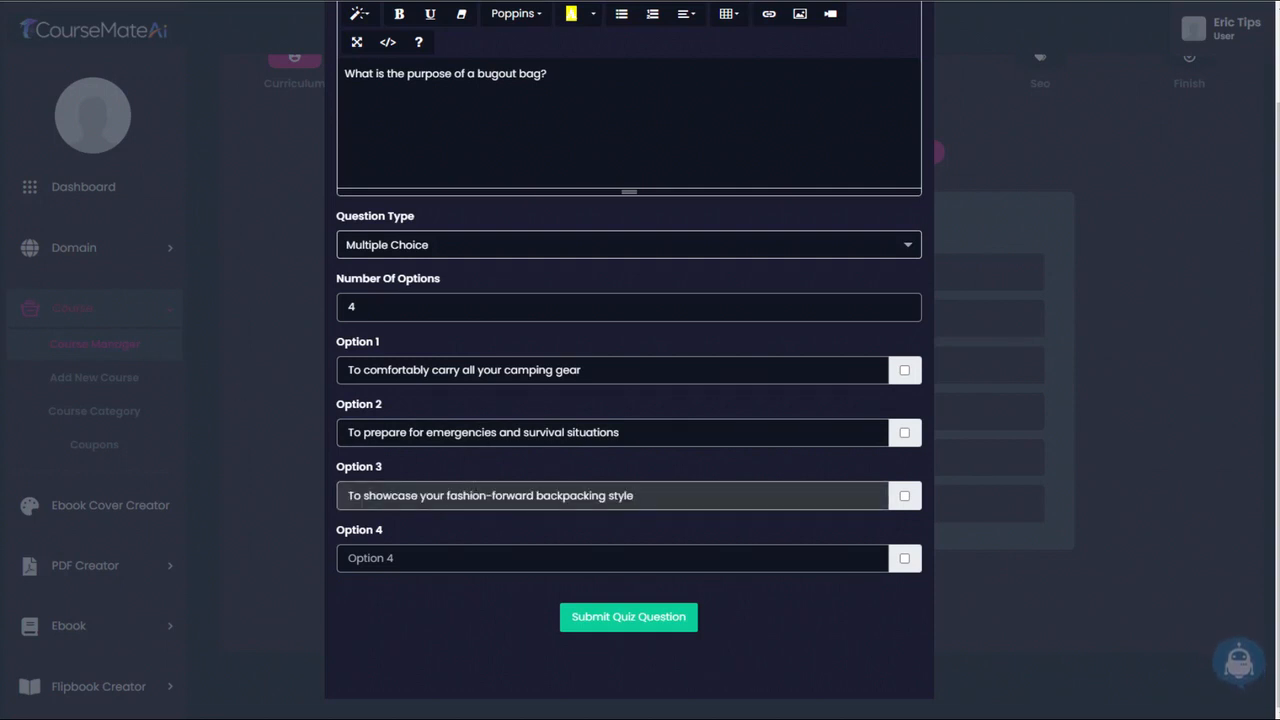
key("alt+Tab")
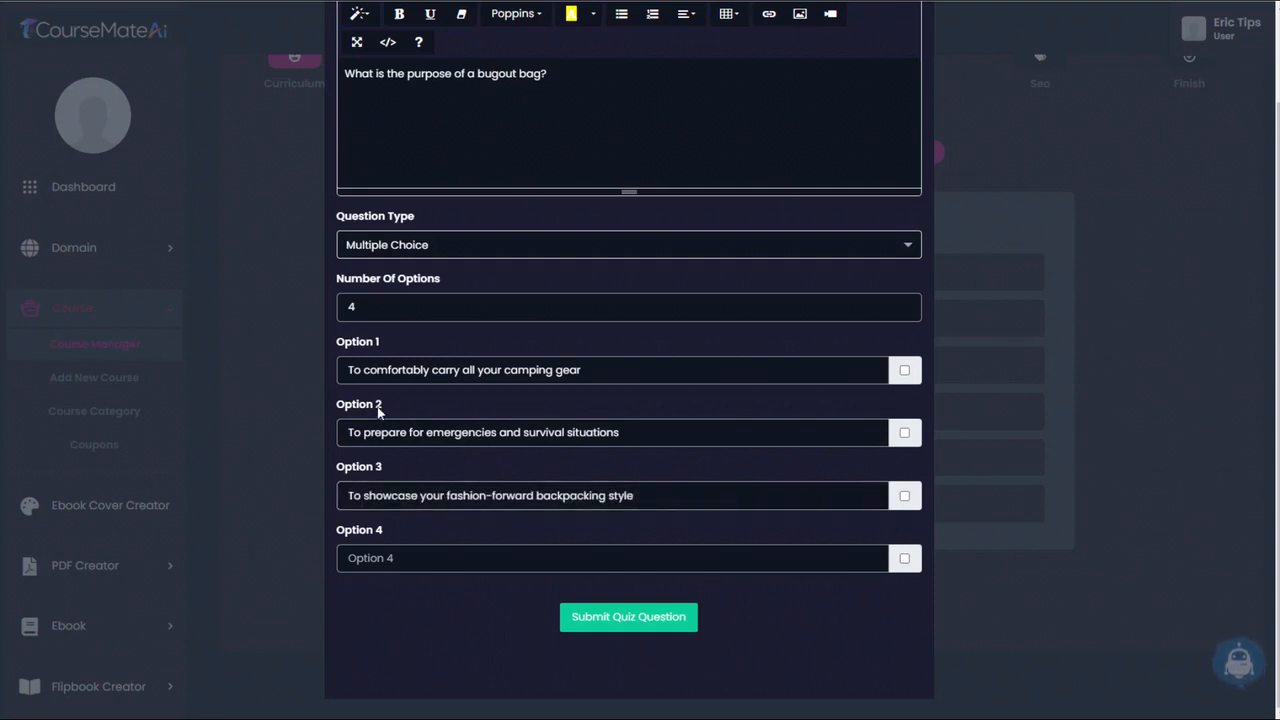
left_click(495, 552)
type("To impress your friends with a collection of high-tech gadgets")
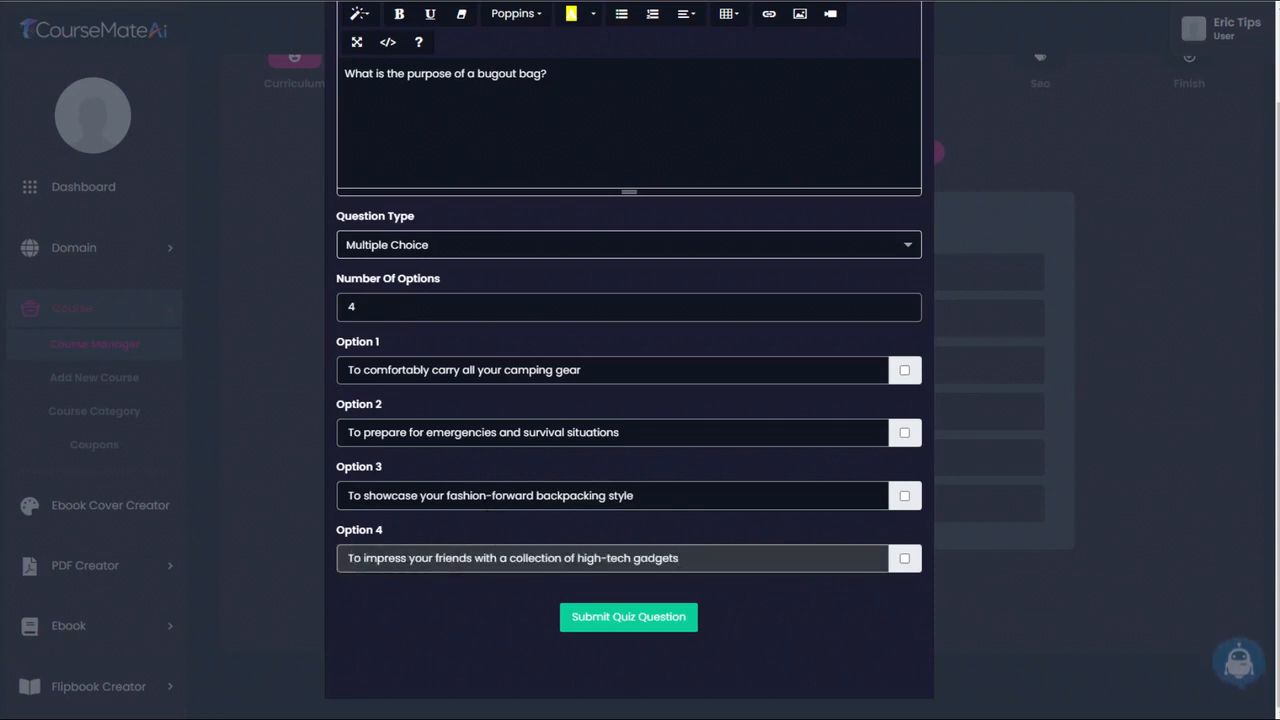
- Mark Option 2 as the correct answer and submit the question about the bugout bag's purpose
left_click(904, 433)
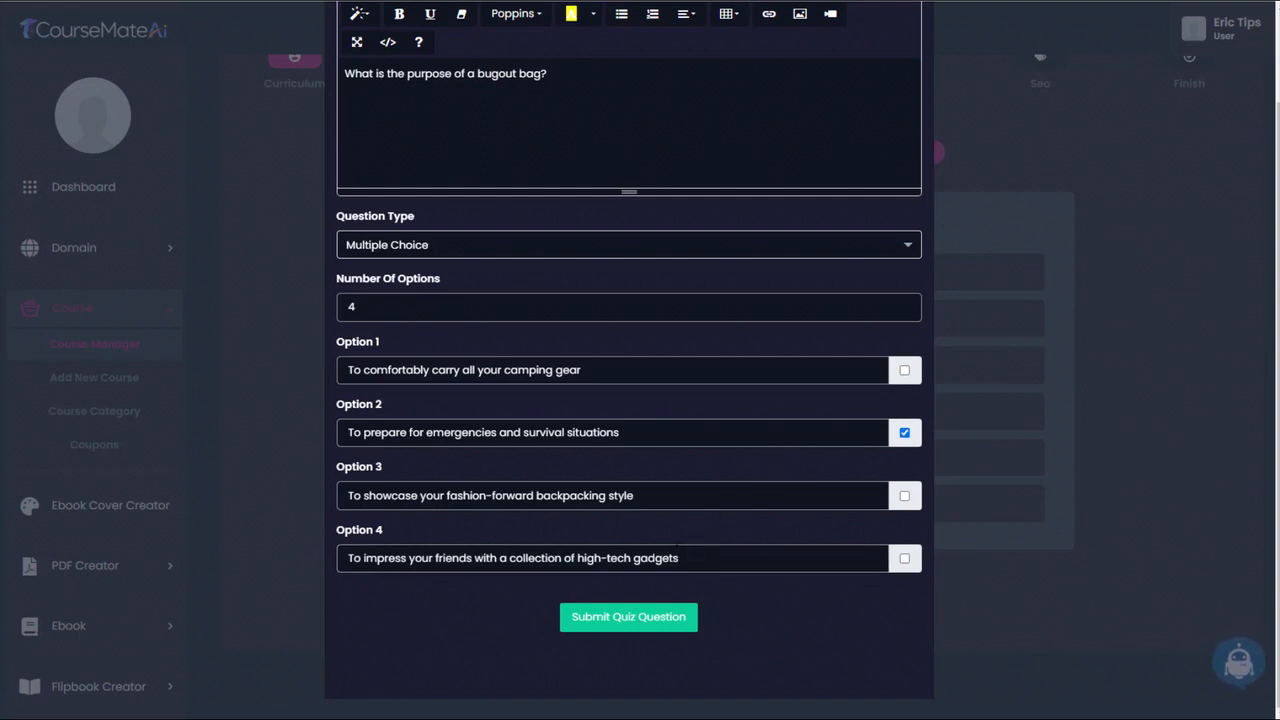
left_click(636, 618)
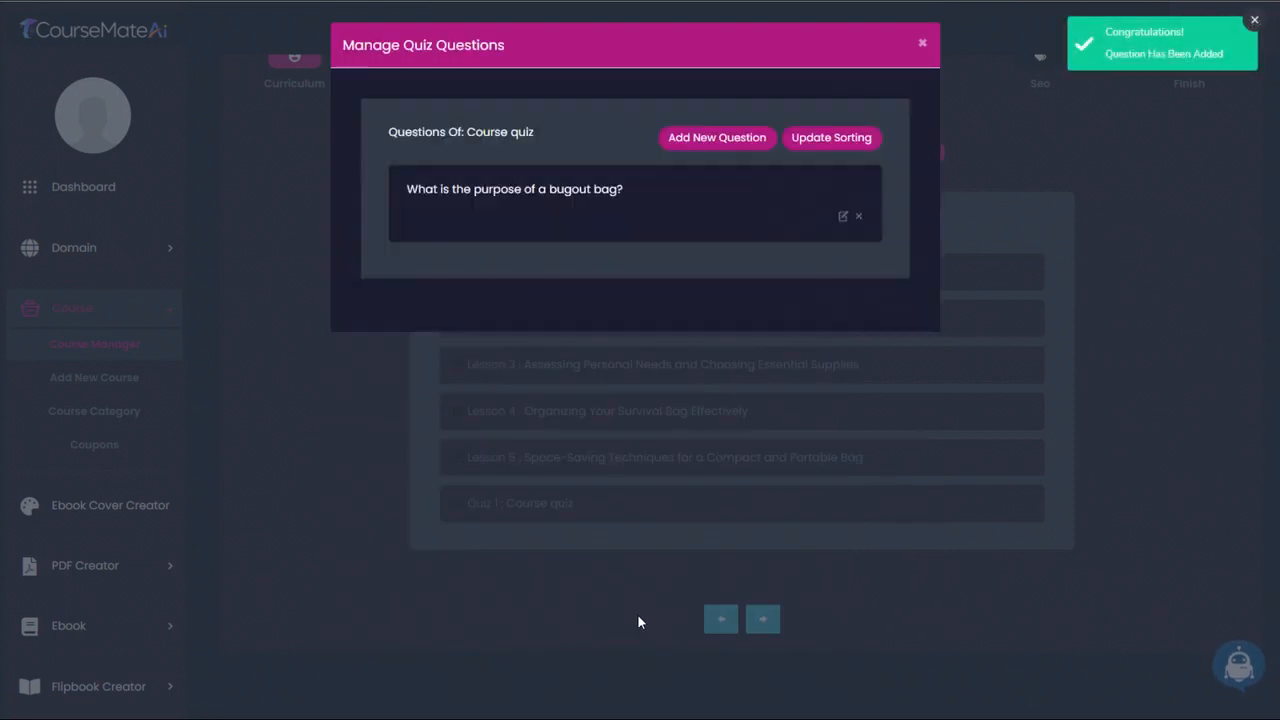
- Start a Multiple Choice question with 4 options and the text "Which of the following items is NOT essential for a bugout bag?"
left_click(723, 137)
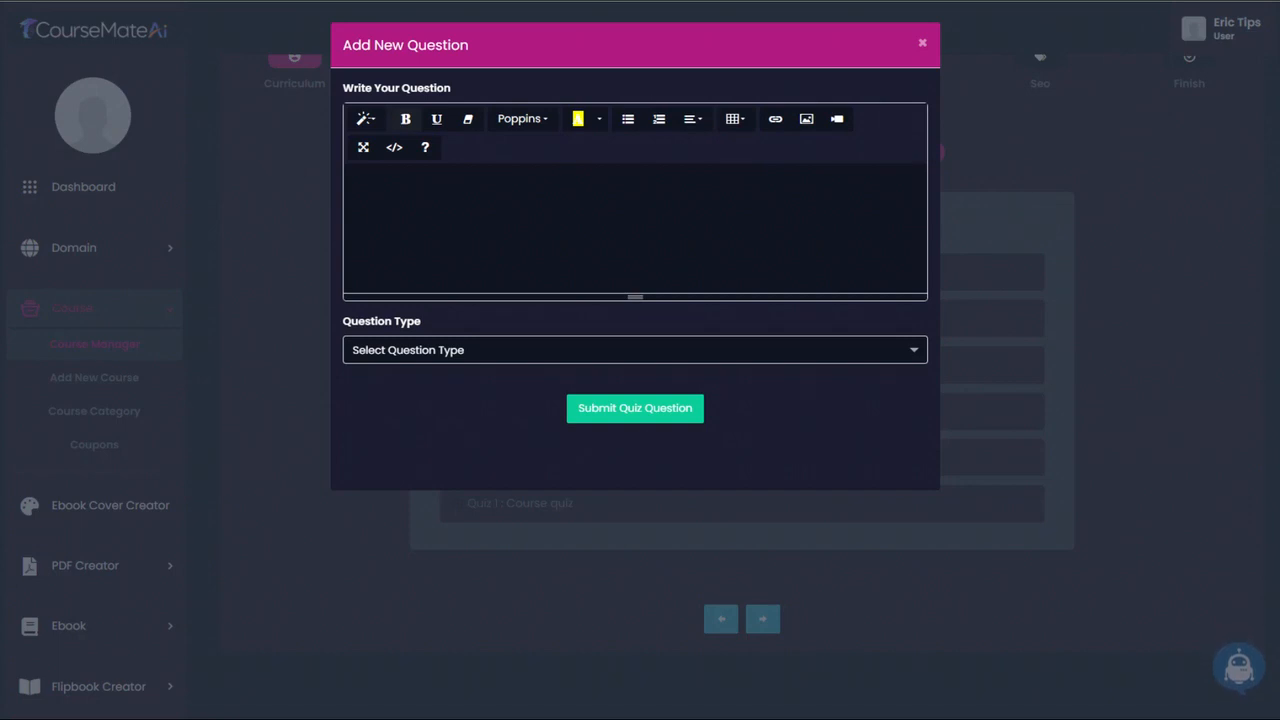
type("Which of the following items is NOT essential for a bugout bag?")
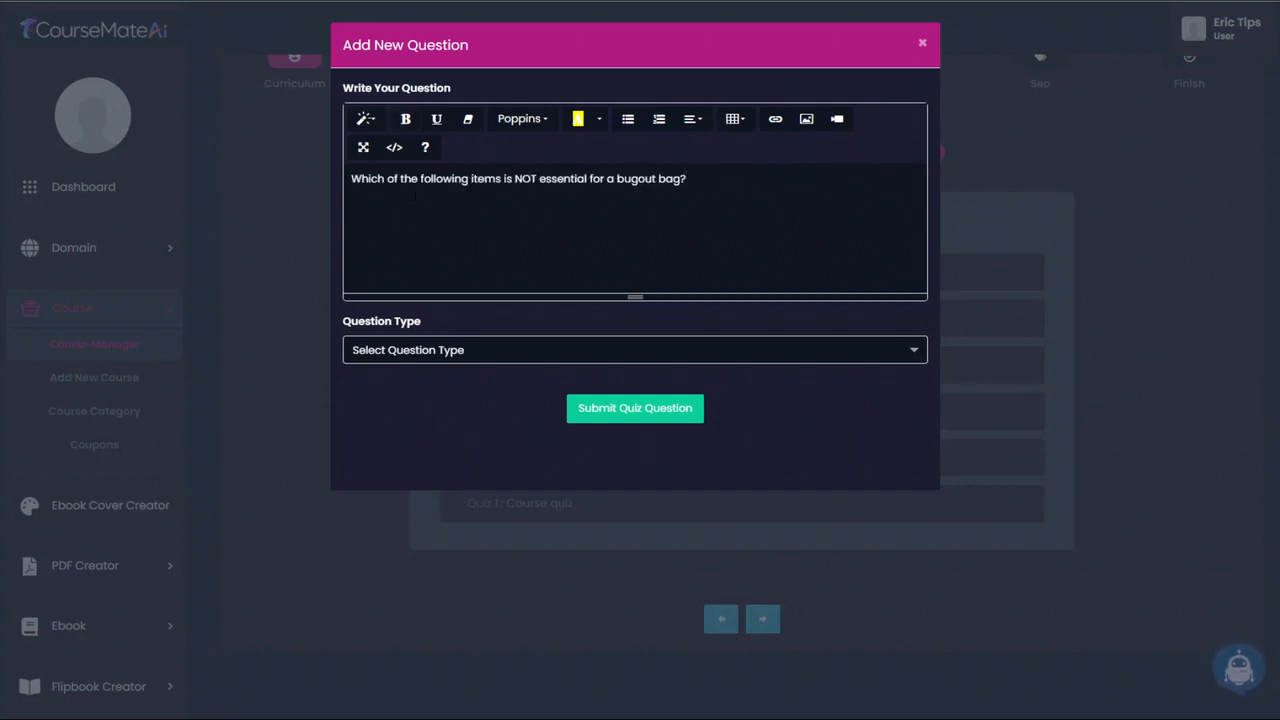
left_click(538, 359)
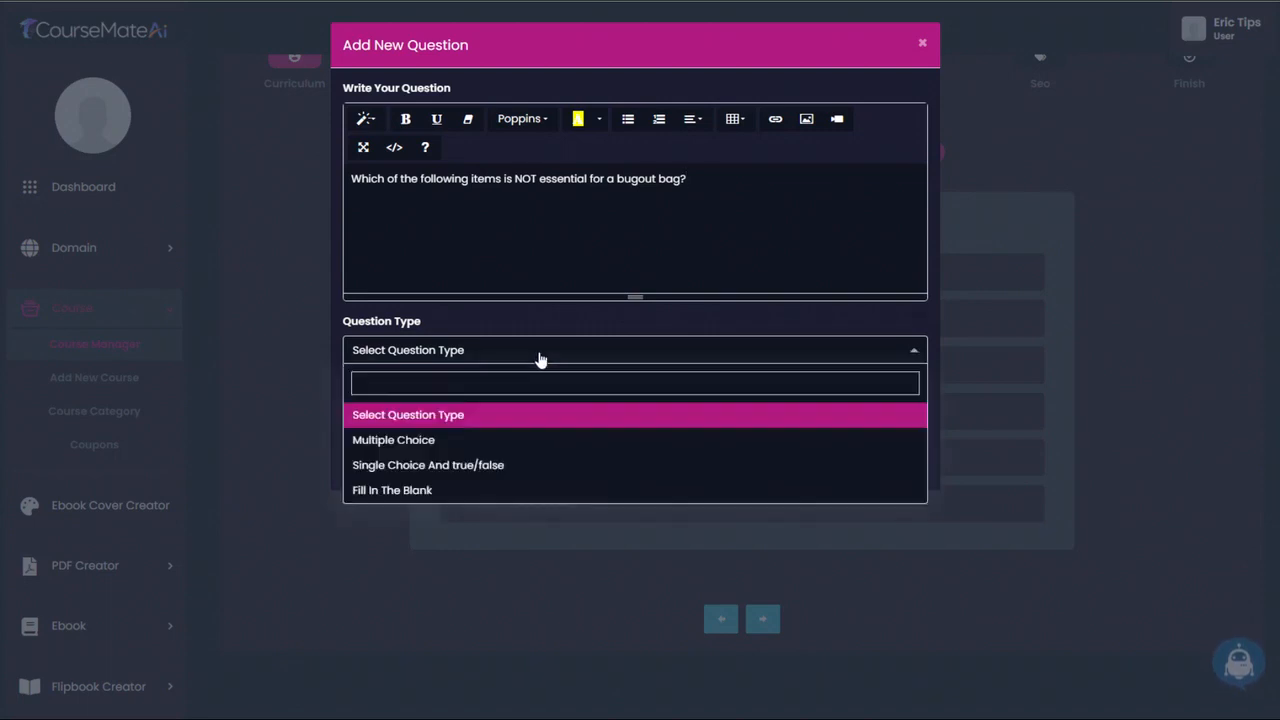
left_click(446, 441)
left_click(910, 408)
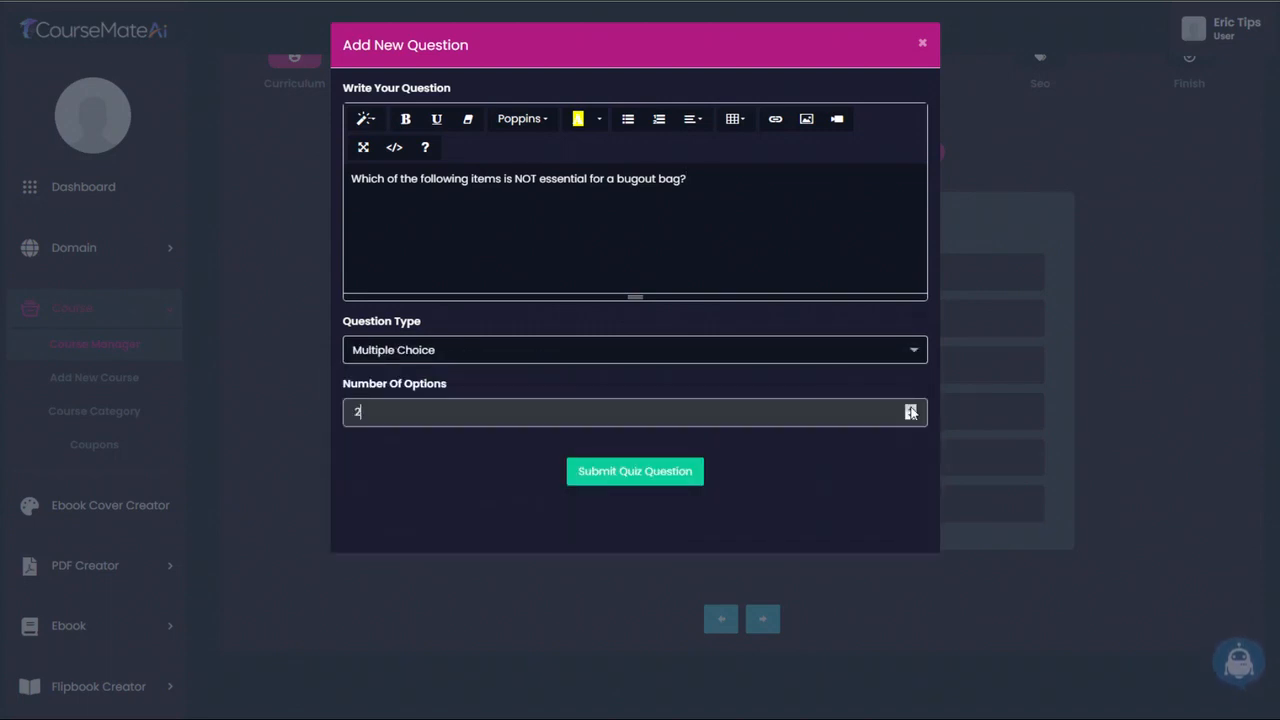
left_click(910, 408)
left_click(910, 408)
- Fill the four answer options in order with "Shelter", "First aid kit", "Snacks and water" and "Novelty items for entertainment"
scroll(440, 400, "down", 1)
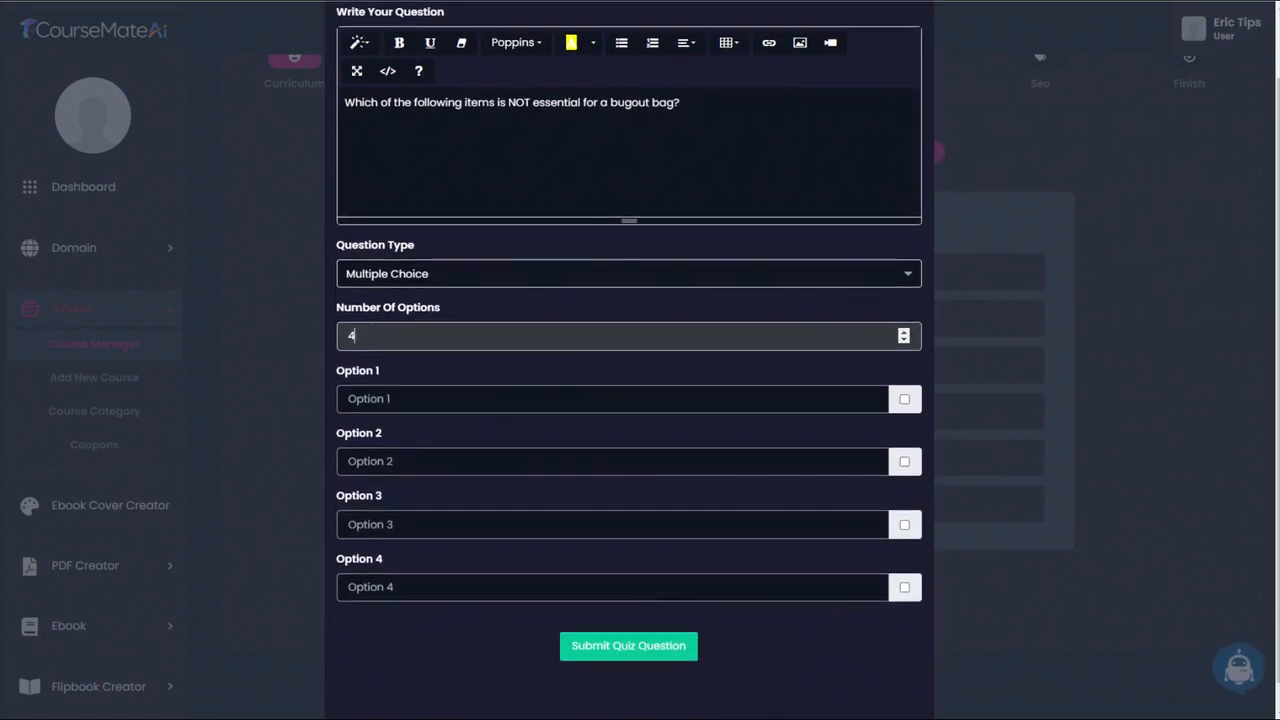
left_click(411, 398)
type("Shelter")
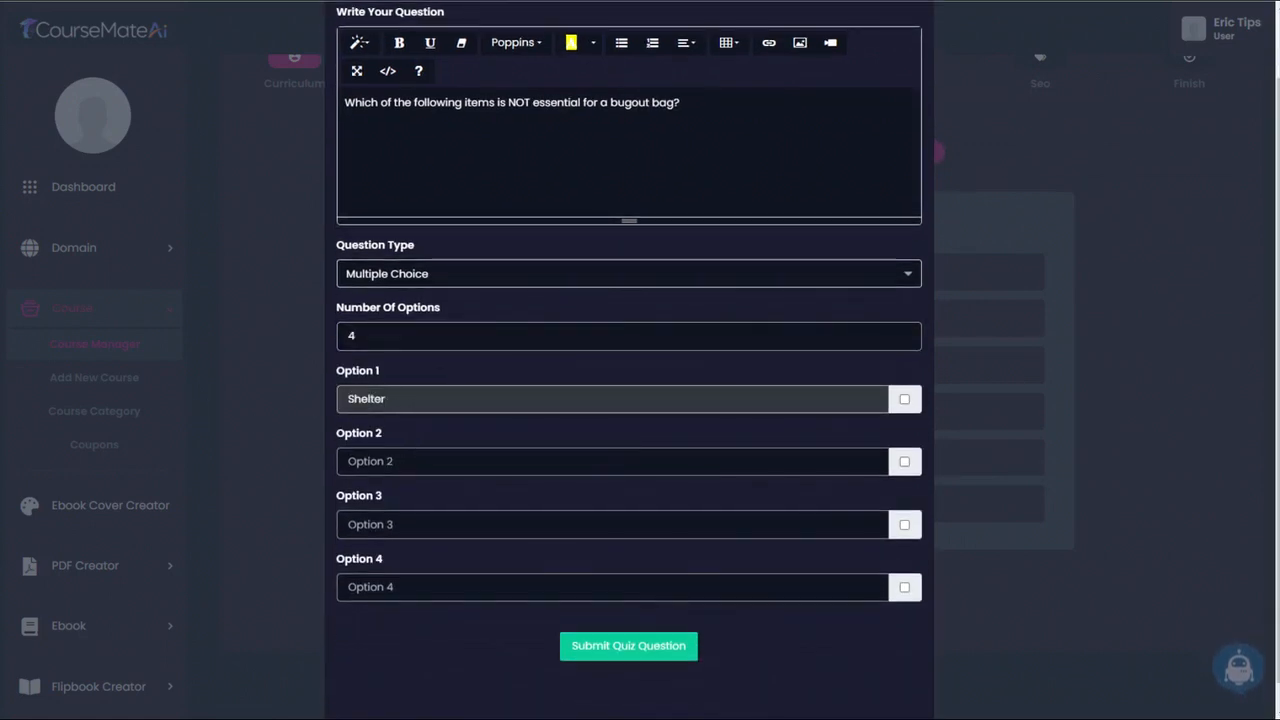
left_click(472, 461)
type("First aid kit")
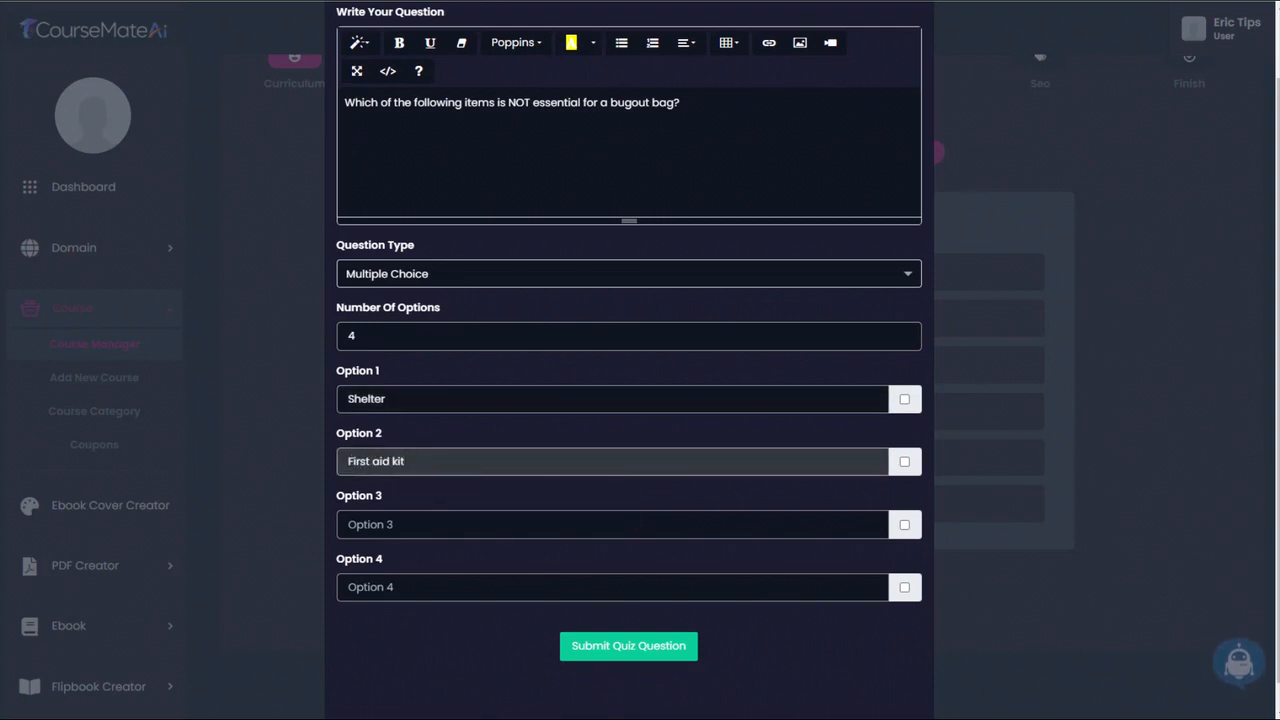
left_click(430, 521)
type("Snacks and water")
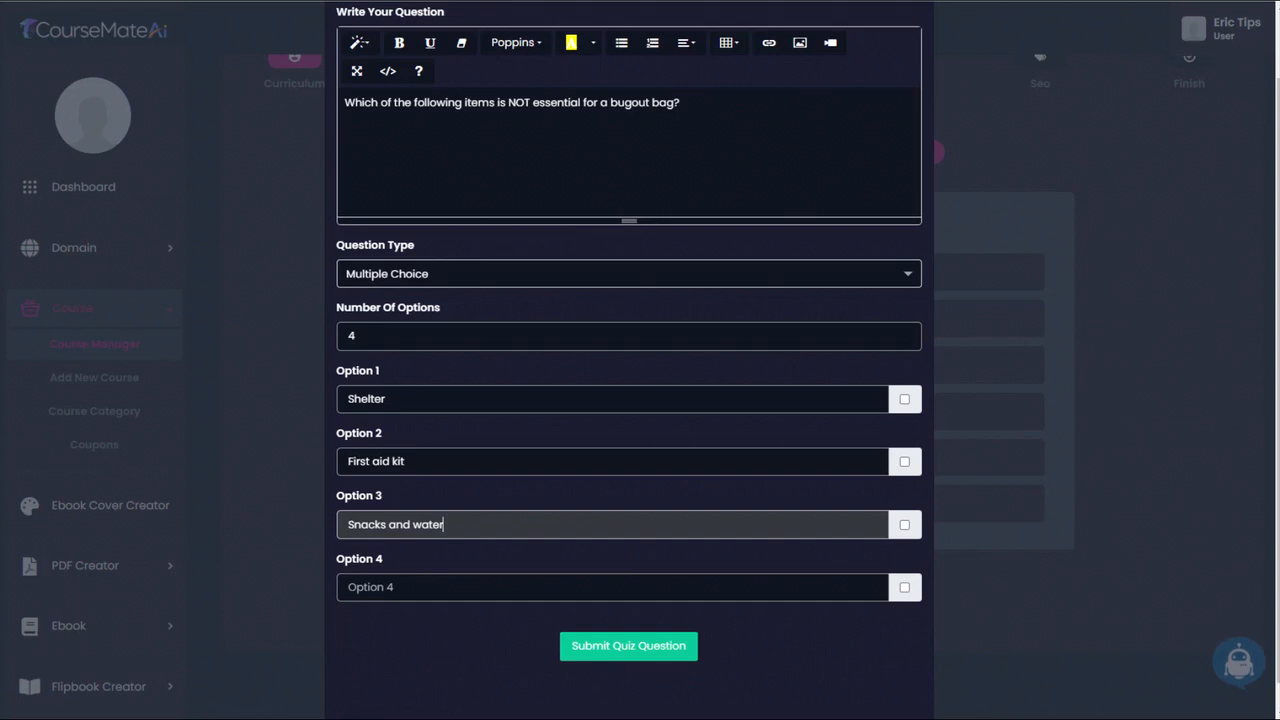
left_click(326, 489)
left_click(500, 587)
type("Novelty items for entertainment")
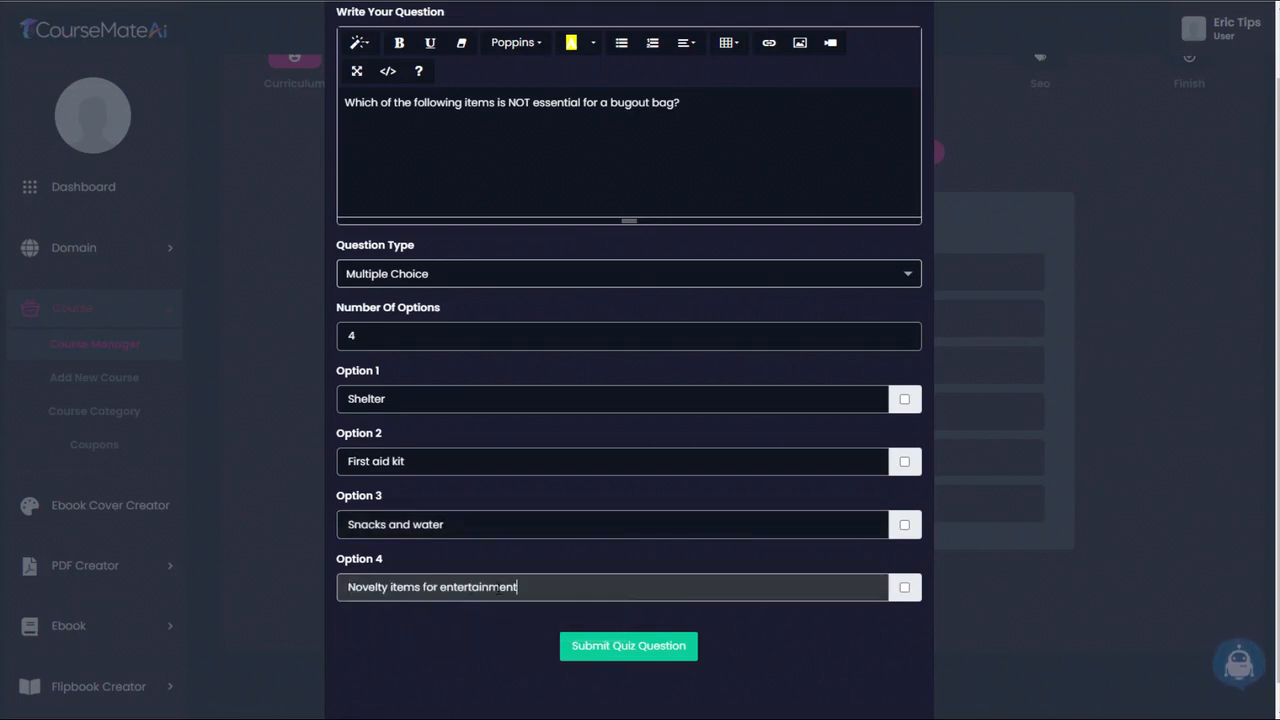
- Mark Option 4 as the correct answer and submit the question about non-essential items
left_click(904, 589)
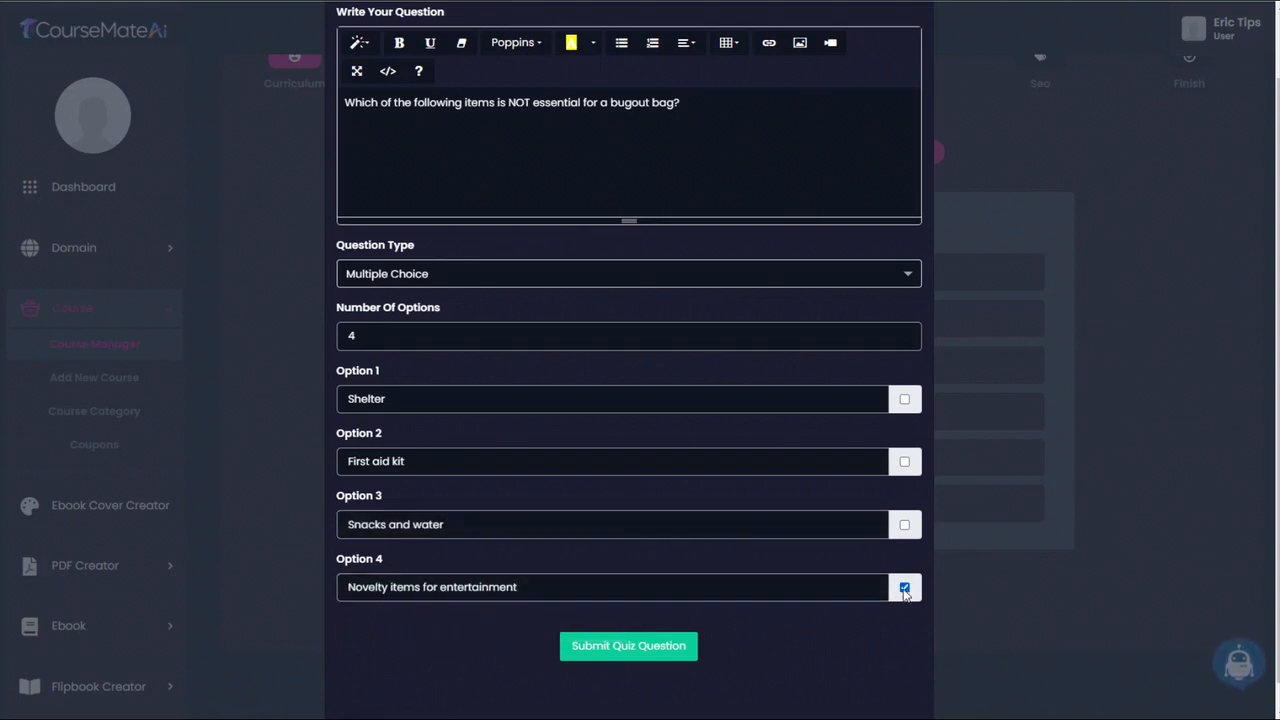
left_click(632, 650)
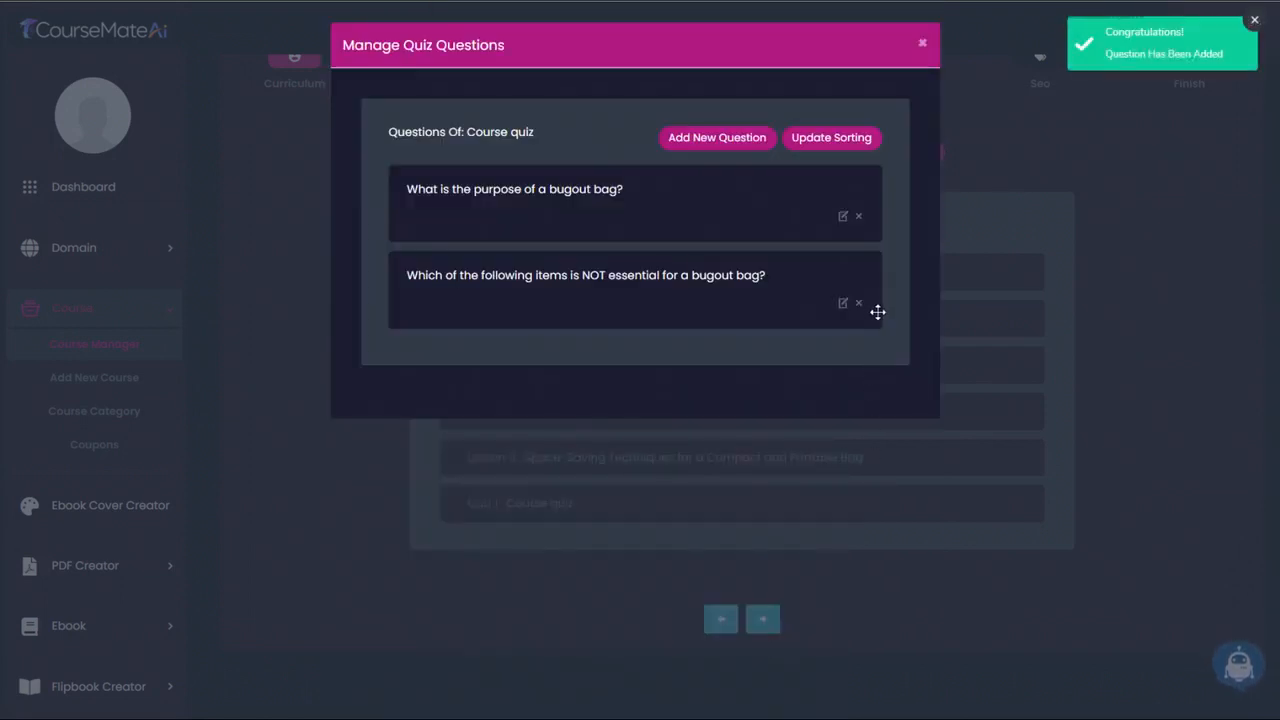
- Close the quiz question manager and finish the Bugout Master Class course to save its update
left_click(923, 48)
scroll(1120, 396, "up", 2)
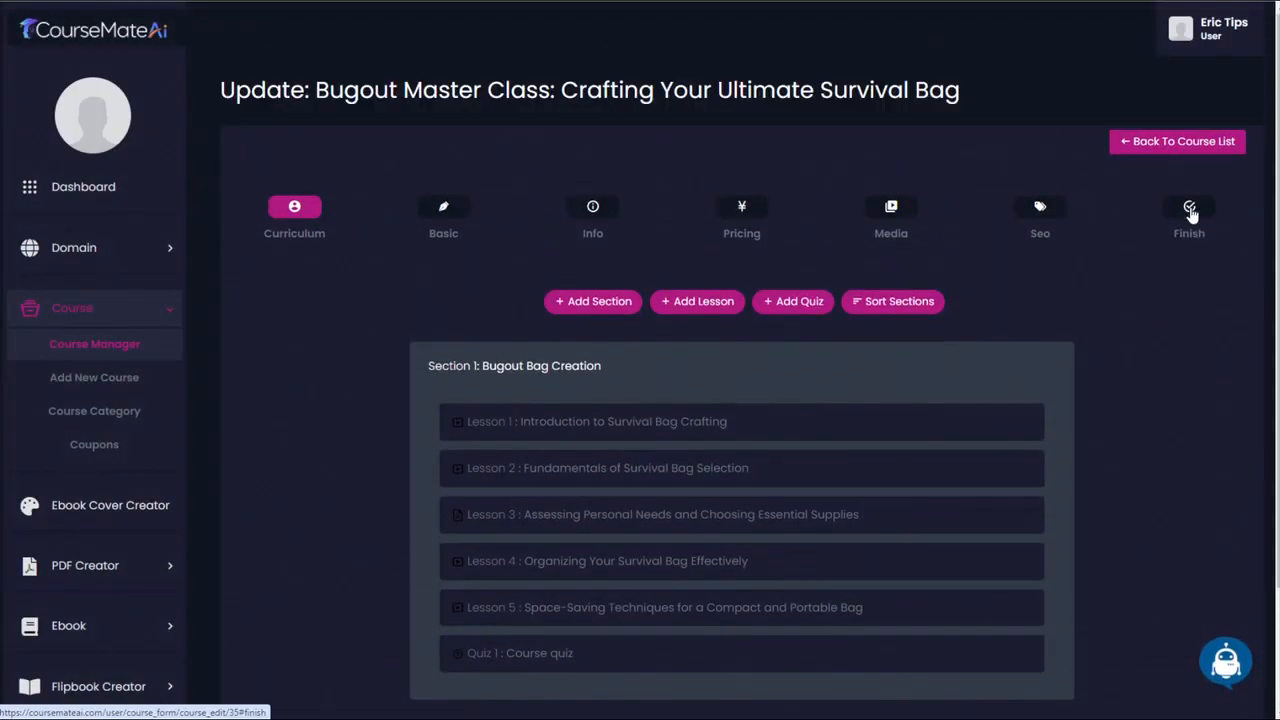
left_click(1190, 213)
left_click(752, 418)
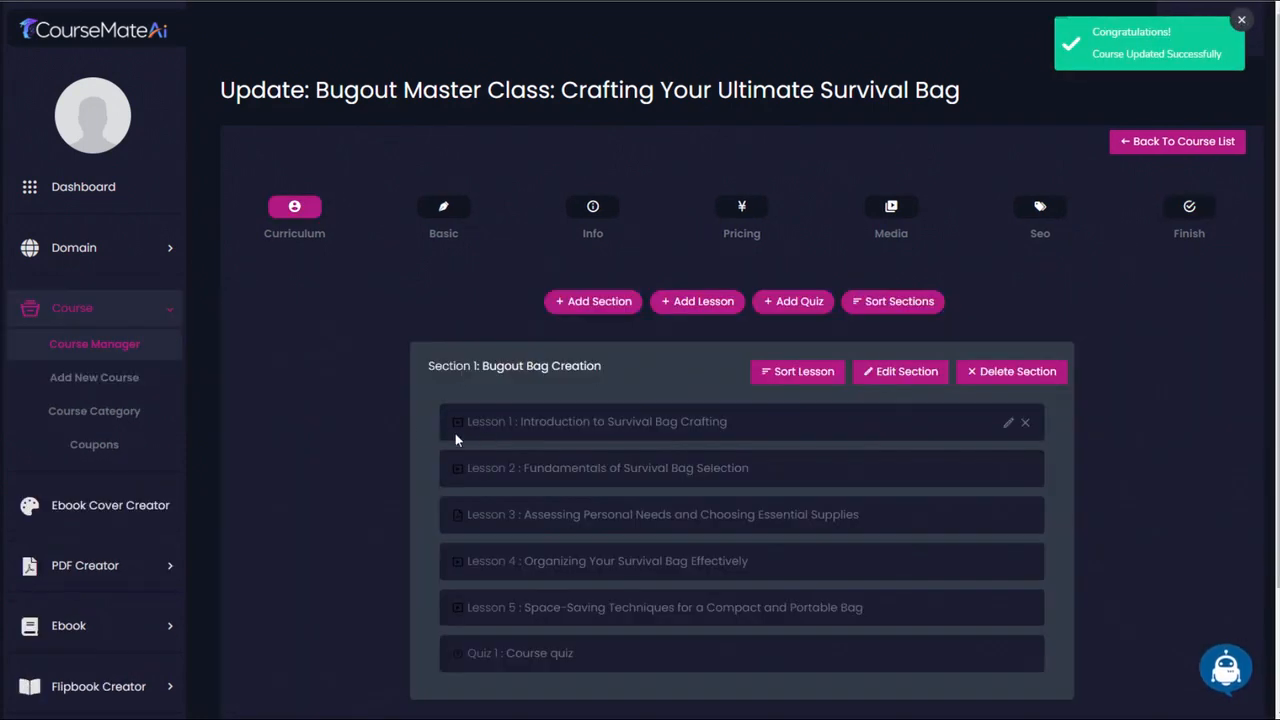
- Open the Payout Settings for configuring the payment gateways
scroll(150, 450, "down", 1)
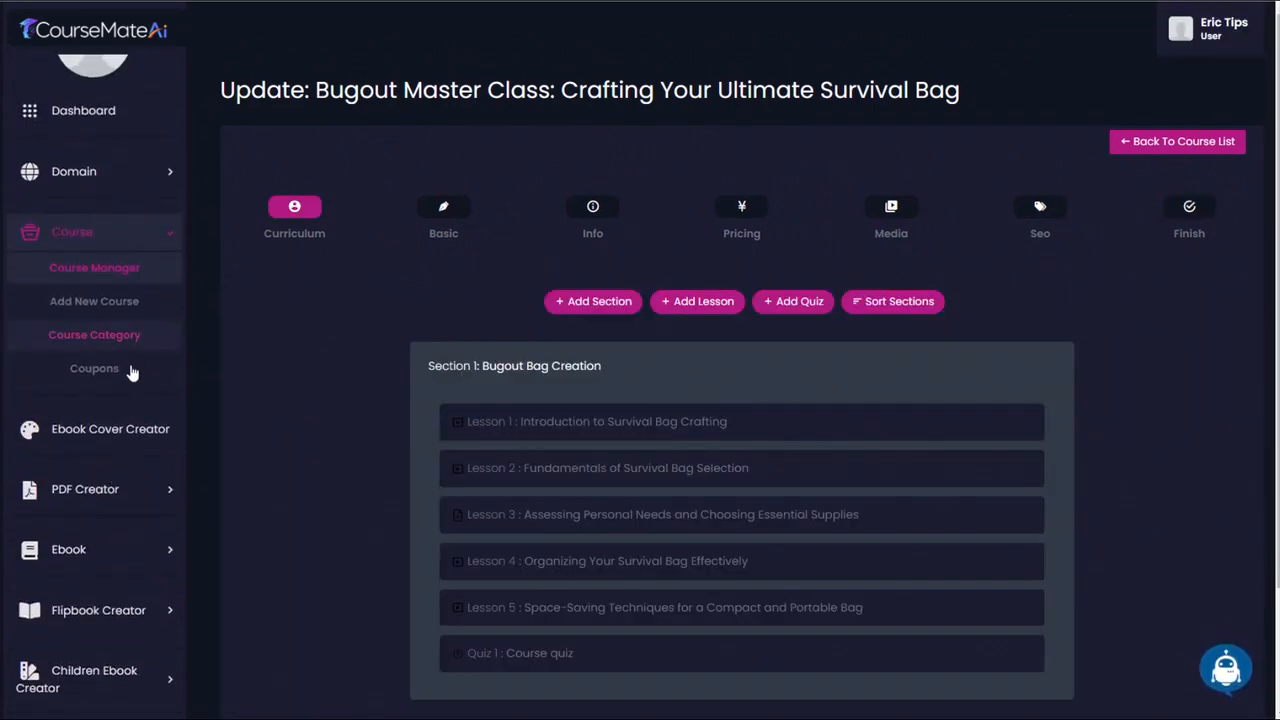
scroll(131, 380, "down", 4)
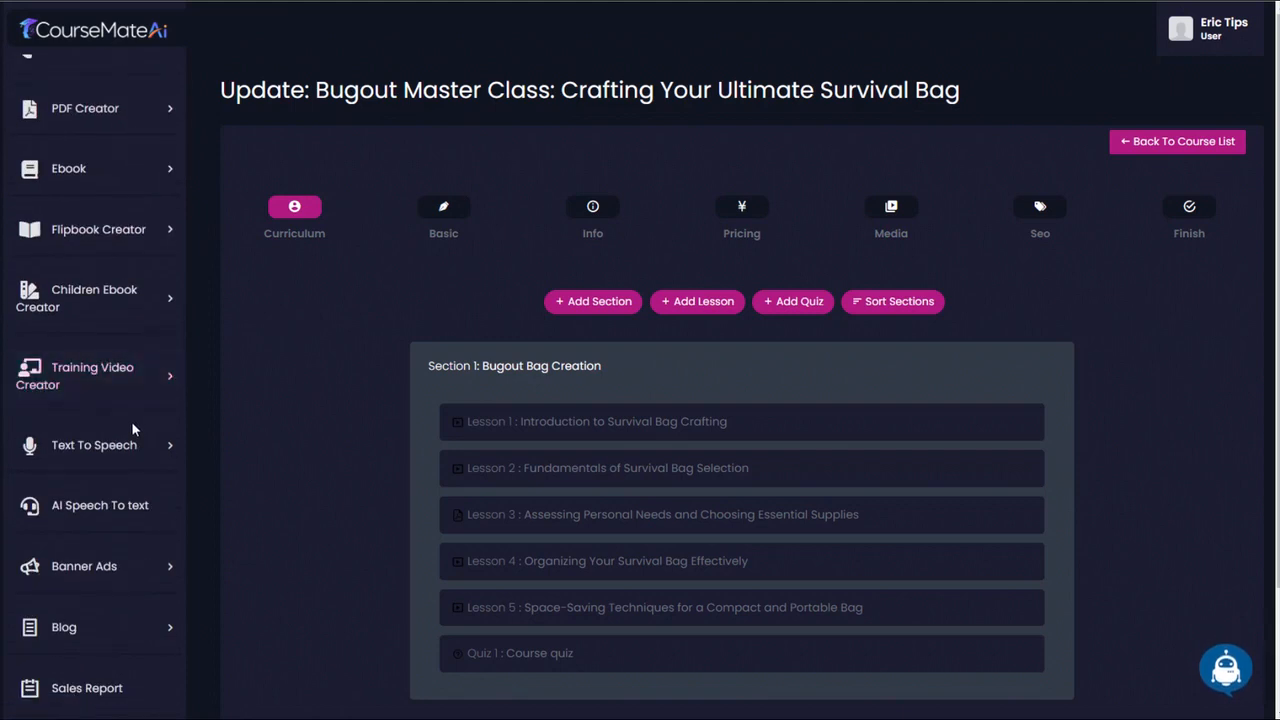
scroll(131, 421, "down", 2)
scroll(124, 439, "down", 2)
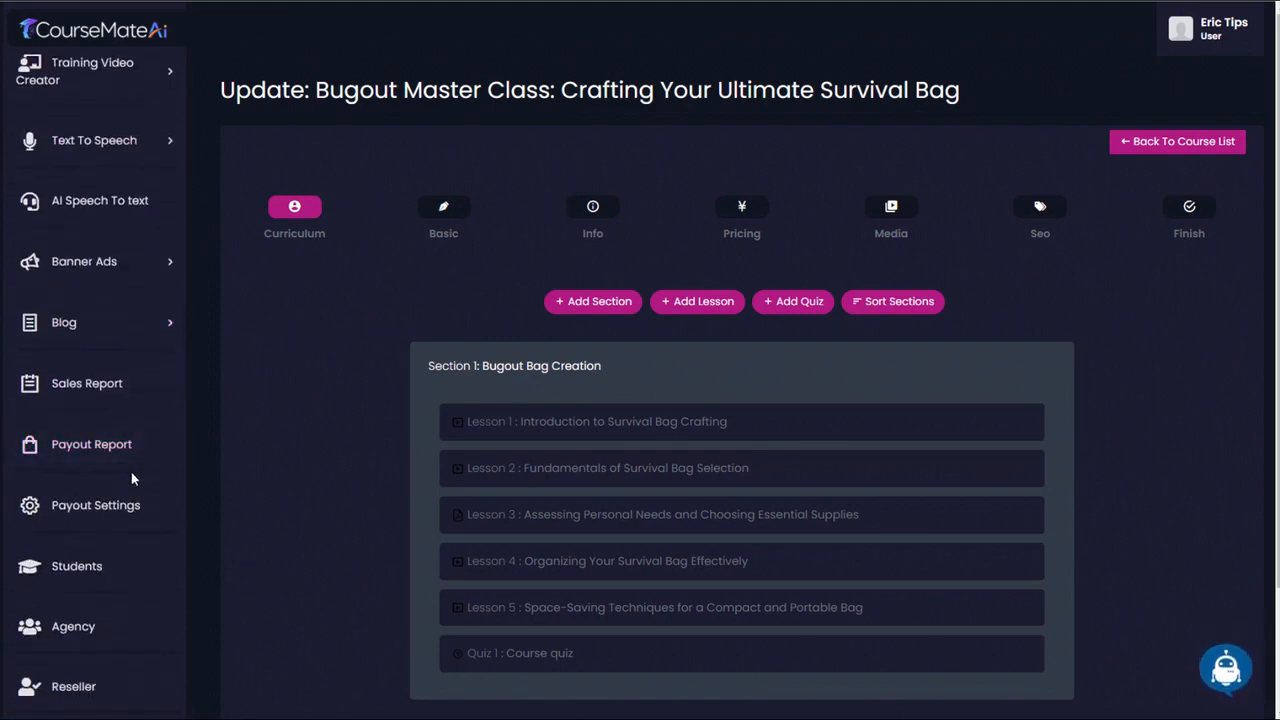
left_click(114, 503)
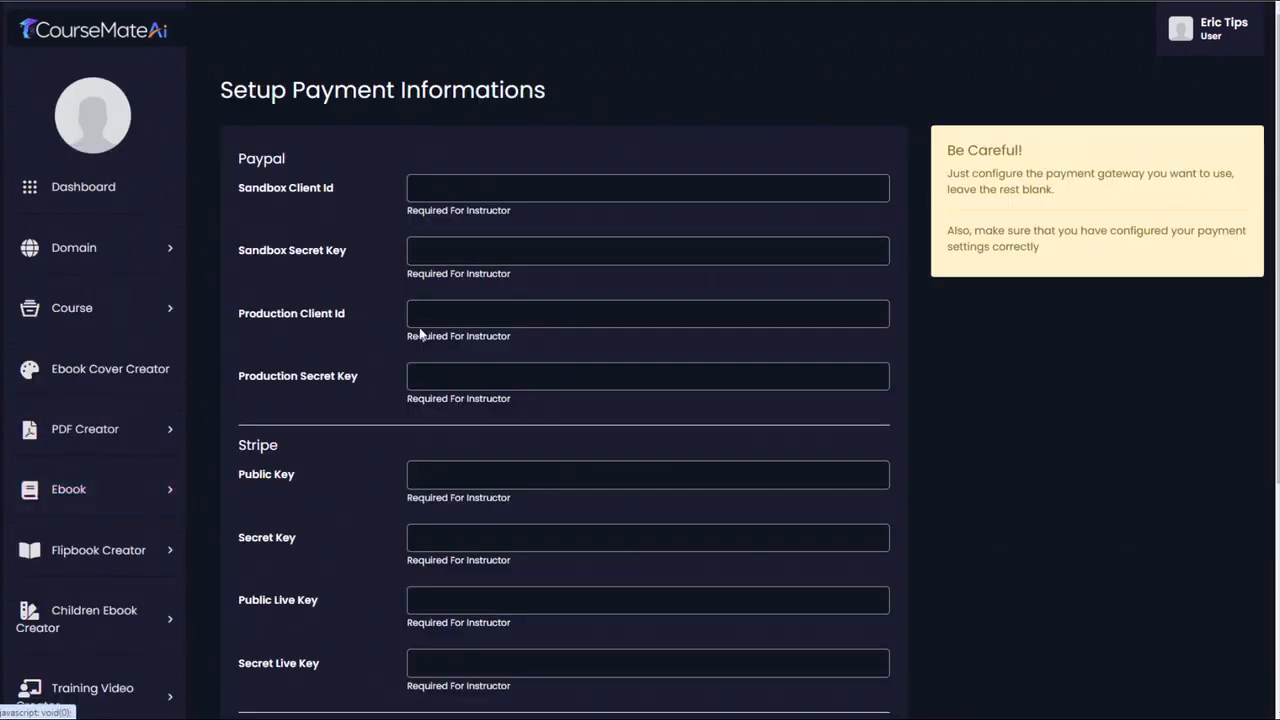
- Examine the credential fields for the PayPal, Stripe and Razorpay gateways, especially PayPal's sandbox and production client ID and secret key
scroll(420, 334, "down", 3)
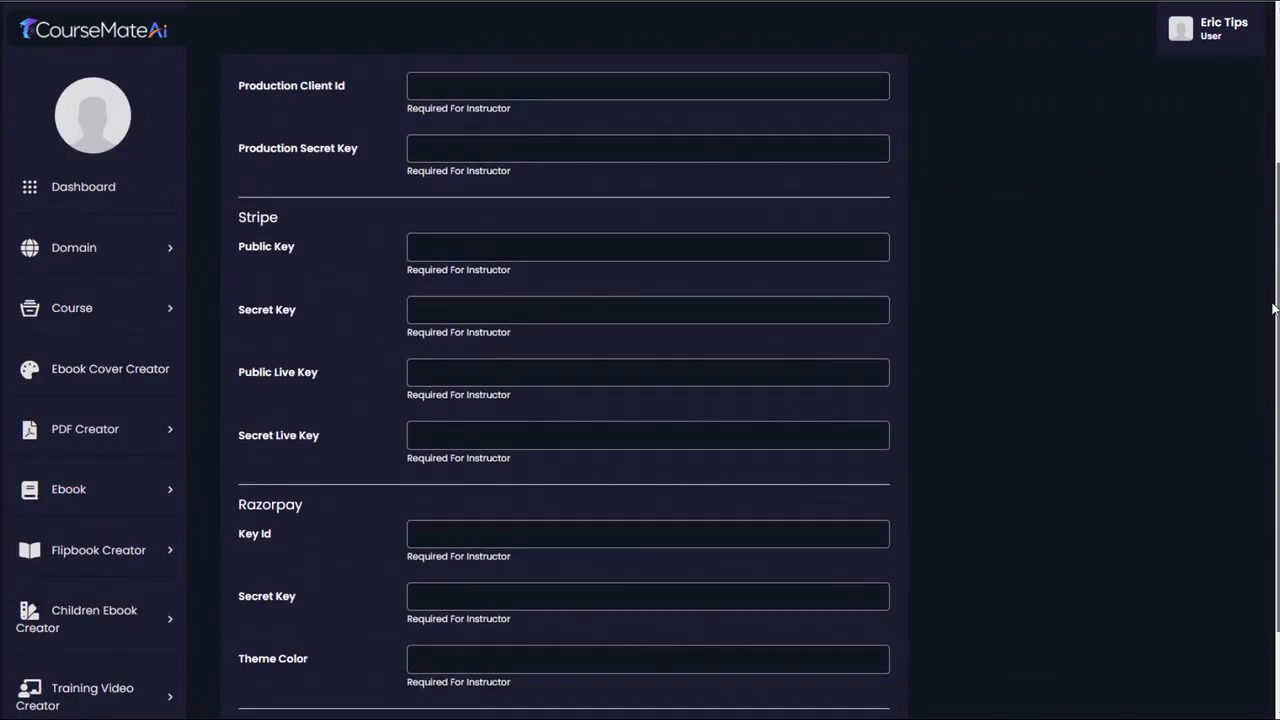
left_click_drag(1273, 308, 1276, 99)
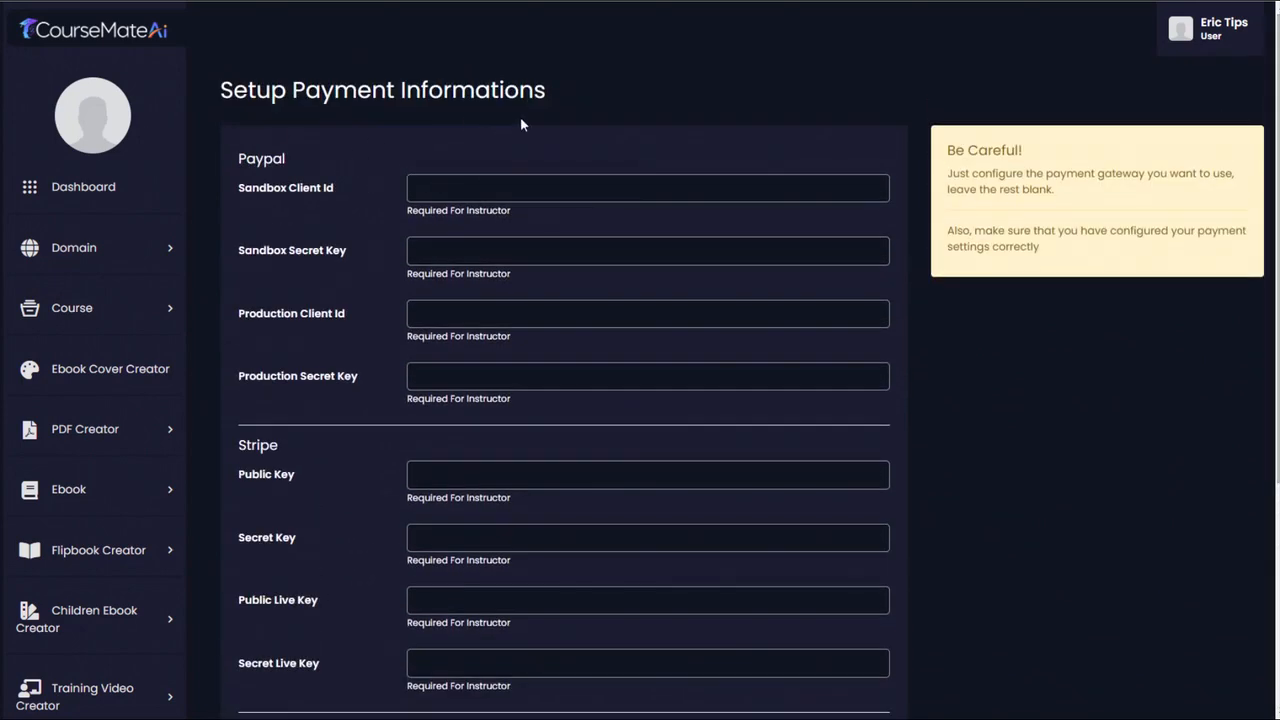
triple_click(384, 312)
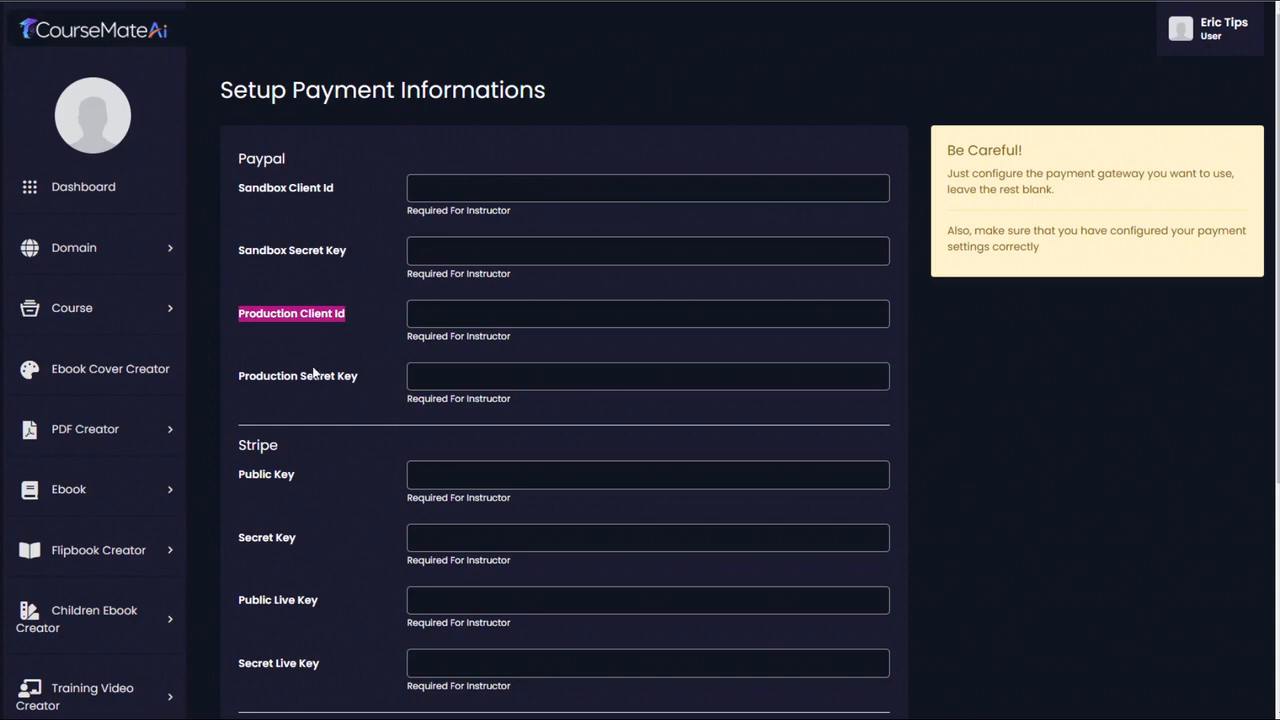
scroll(313, 372, "down", 2)
left_click(337, 192)
scroll(319, 245, "up", 2)
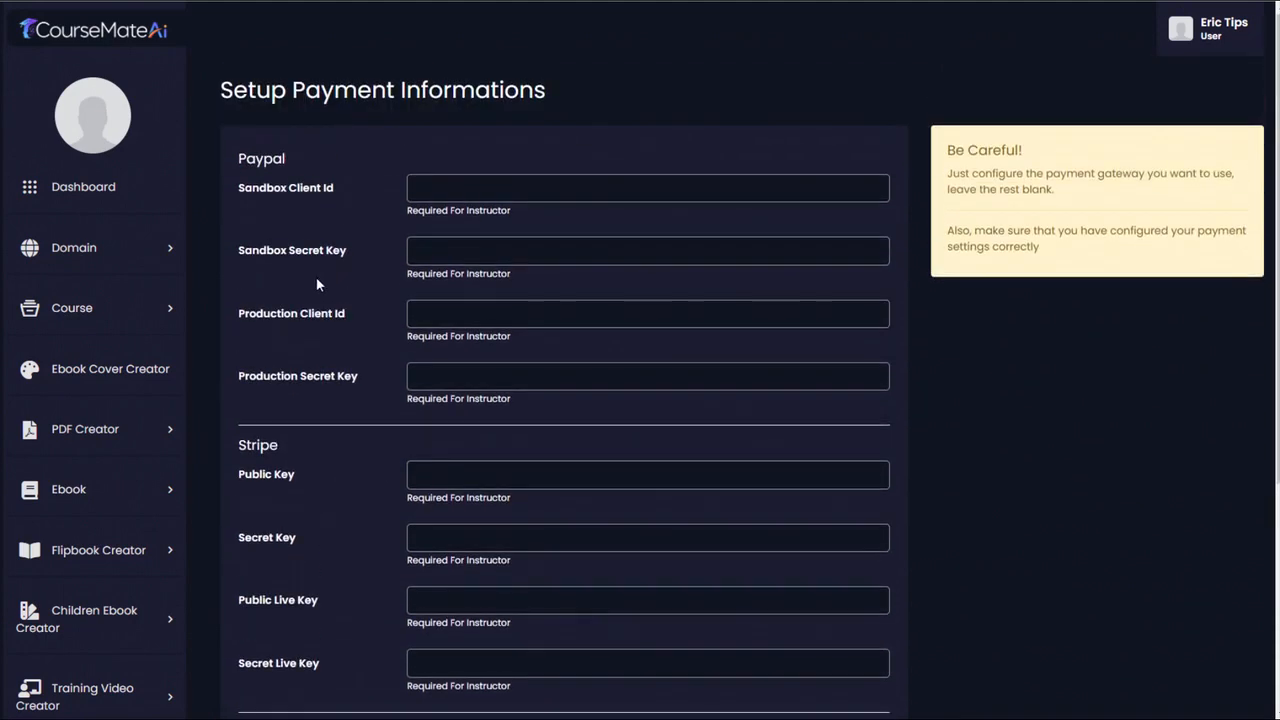
scroll(317, 350, "down", 3)
scroll(317, 369, "up", 3)
scroll(305, 470, "down", 3)
scroll(303, 457, "up", 3)
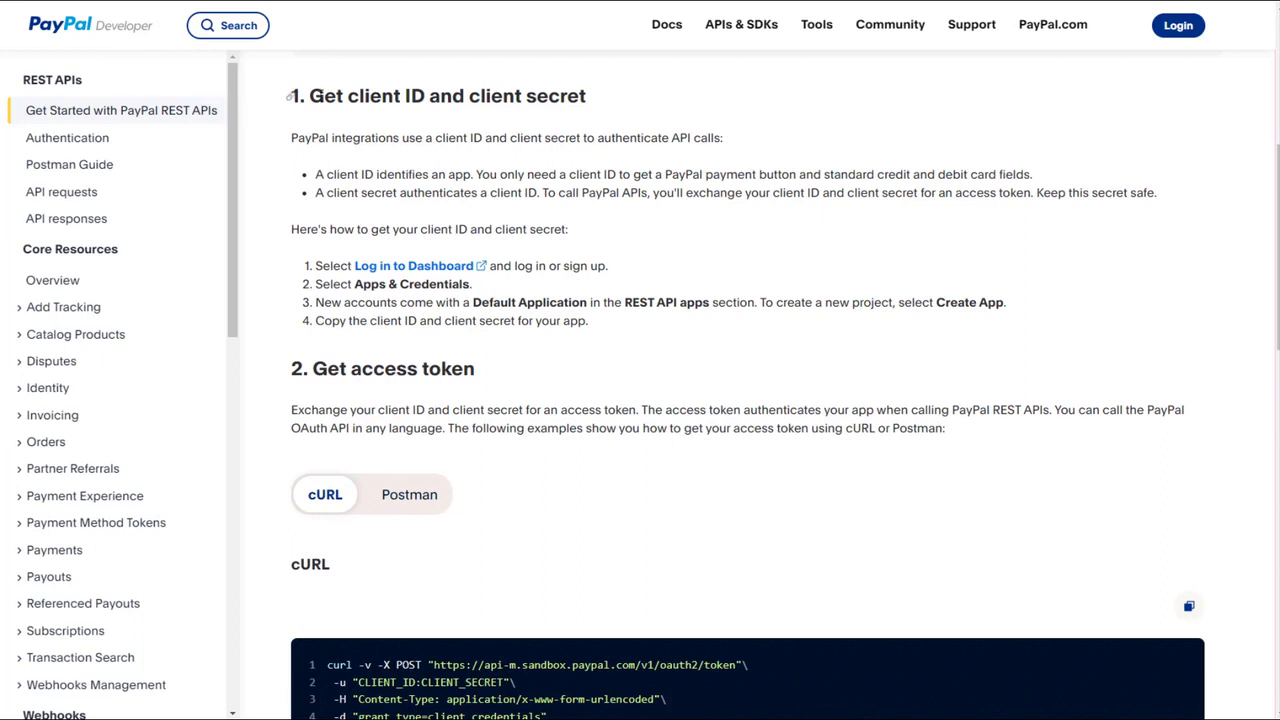
- Review the client ID and client secret instructions on PayPal Developer and open Apps & Credentials in its dashboard
left_click_drag(288, 95, 598, 100)
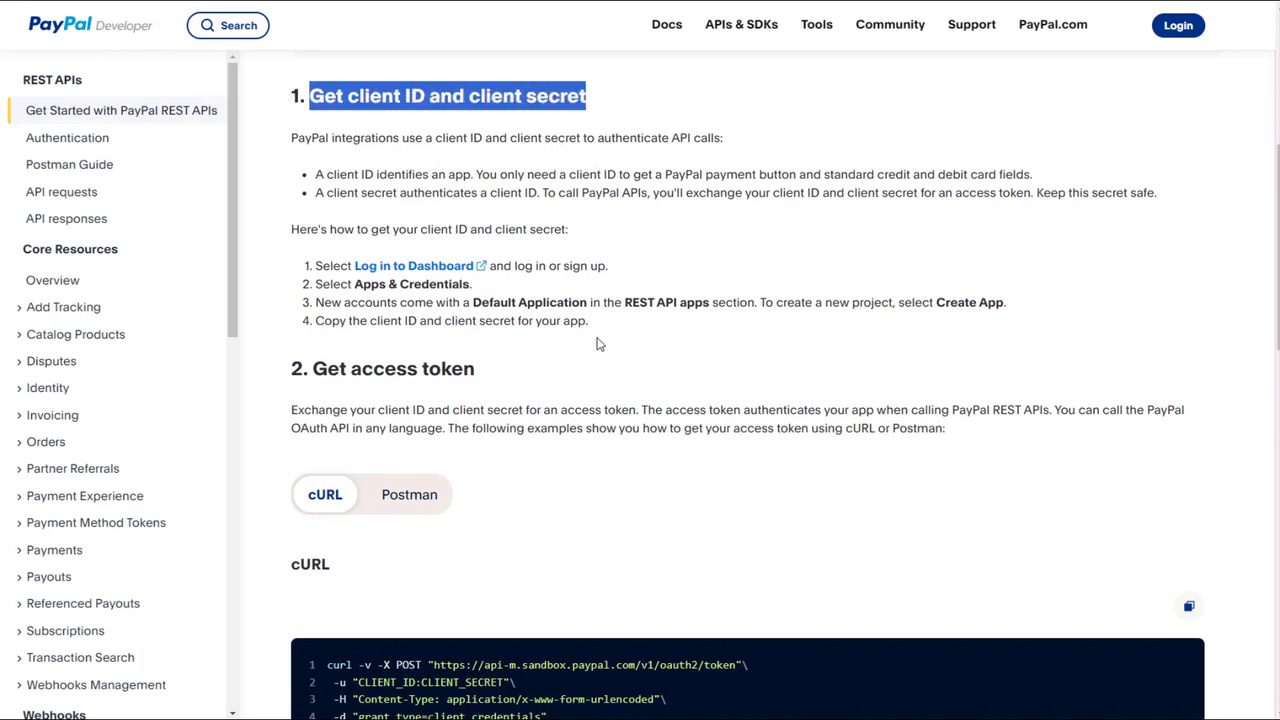
left_click_drag(598, 336, 314, 268)
left_click(316, 272)
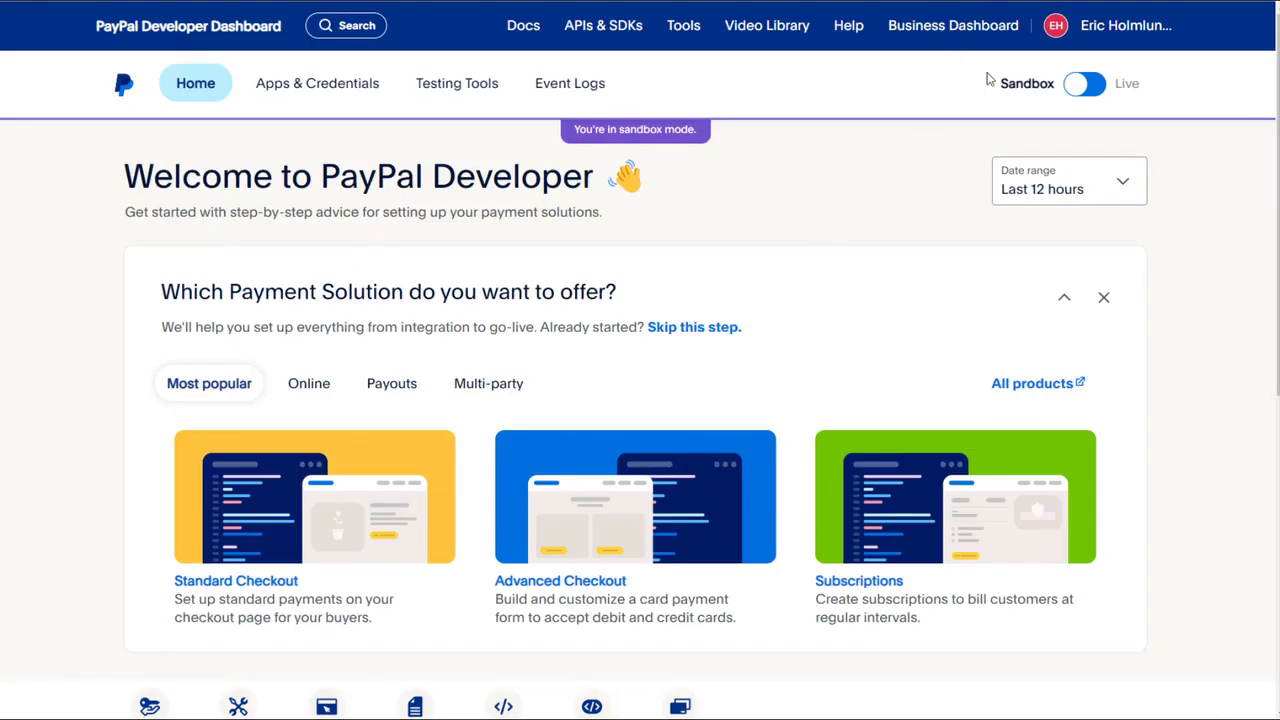
left_click(320, 84)
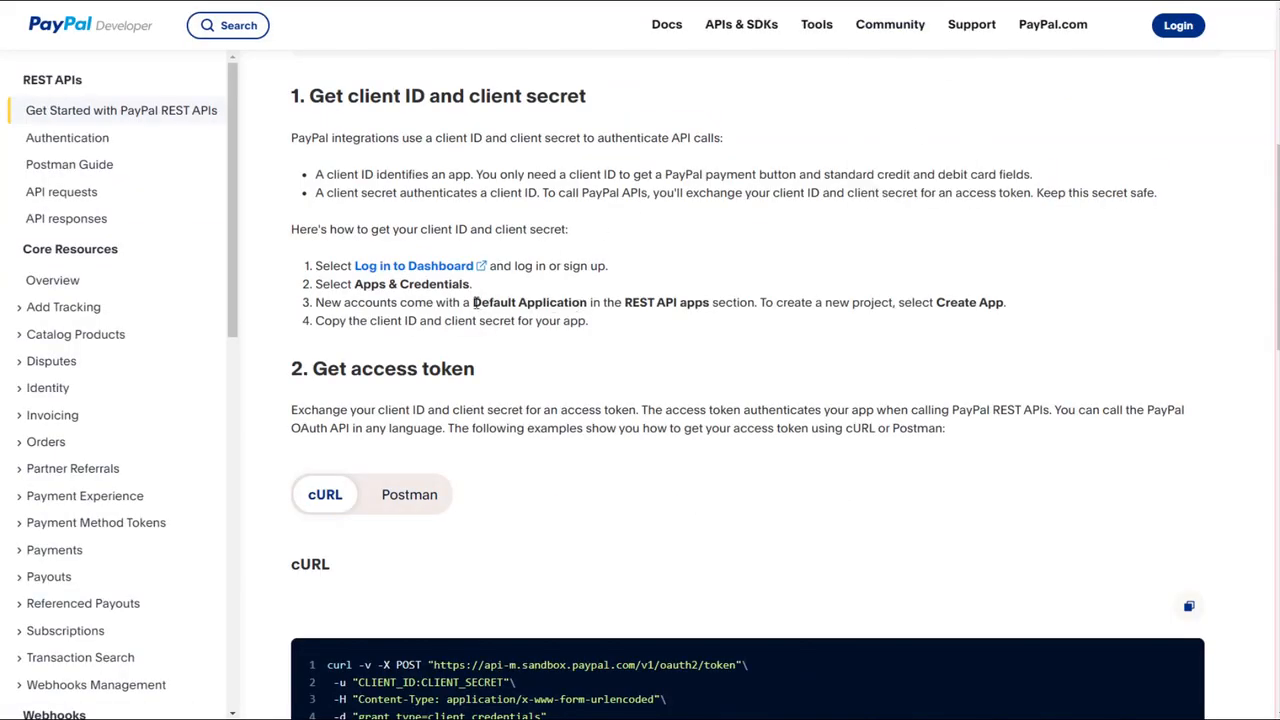
- Switch the PayPal Developer Dashboard to live credentials and create a REST API app named coursemateai
left_click_drag(475, 302, 588, 302)
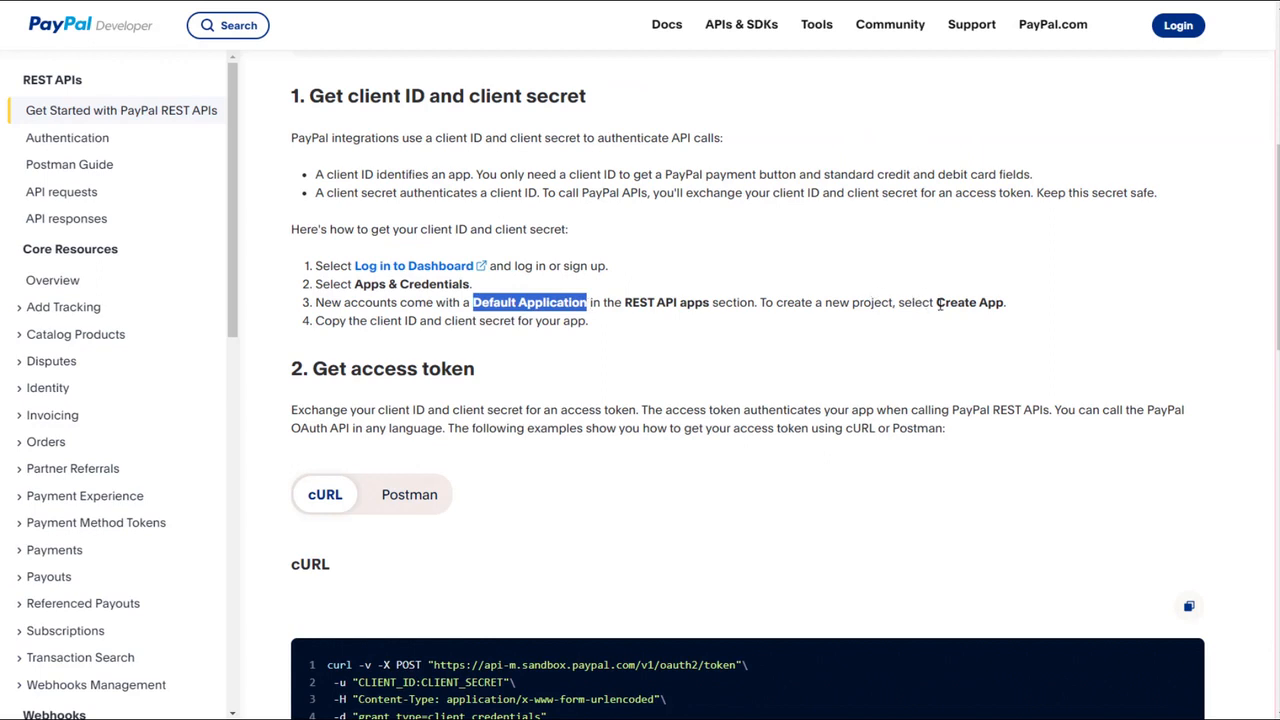
left_click_drag(937, 302, 1003, 302)
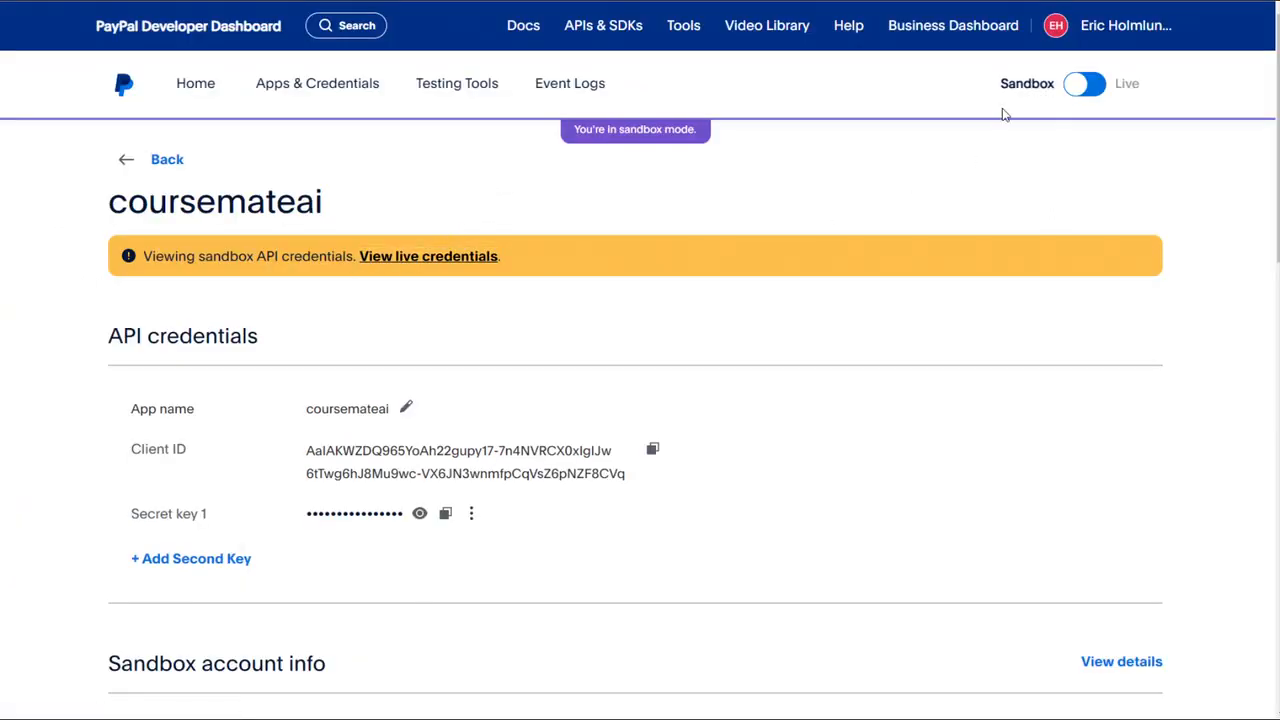
left_click(442, 258)
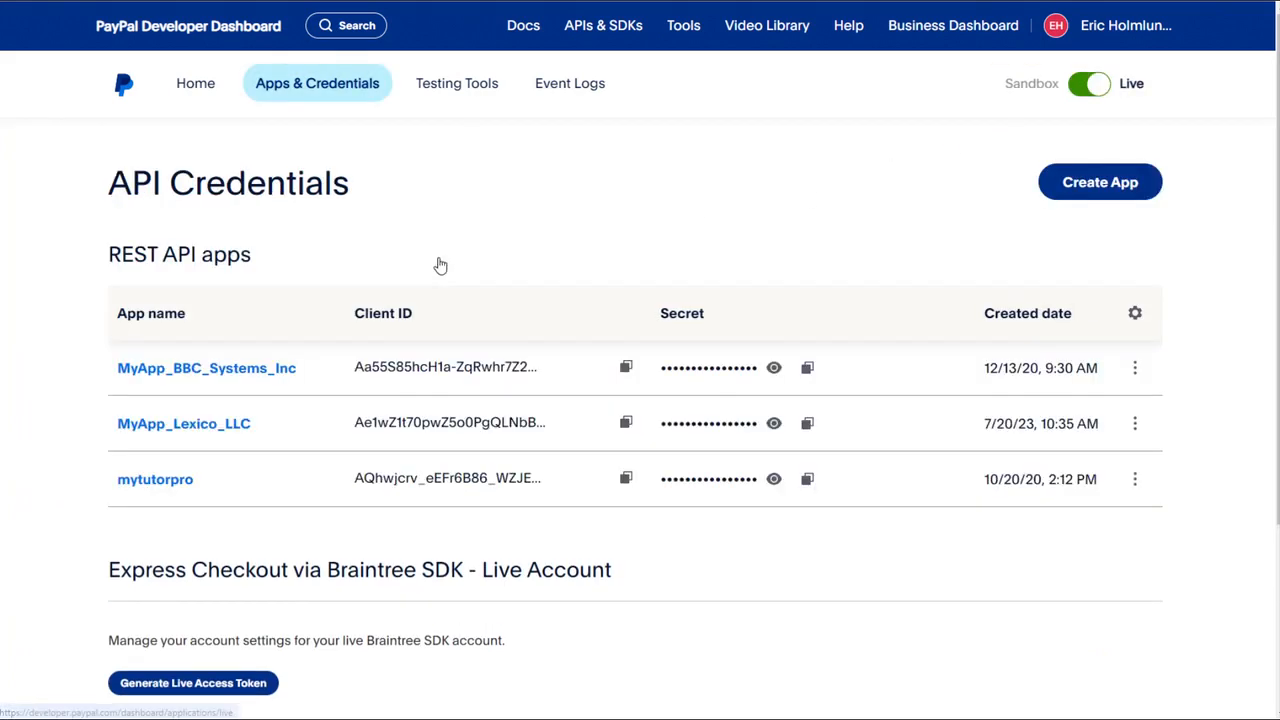
left_click(1100, 183)
left_click(490, 112)
type("coursematea")
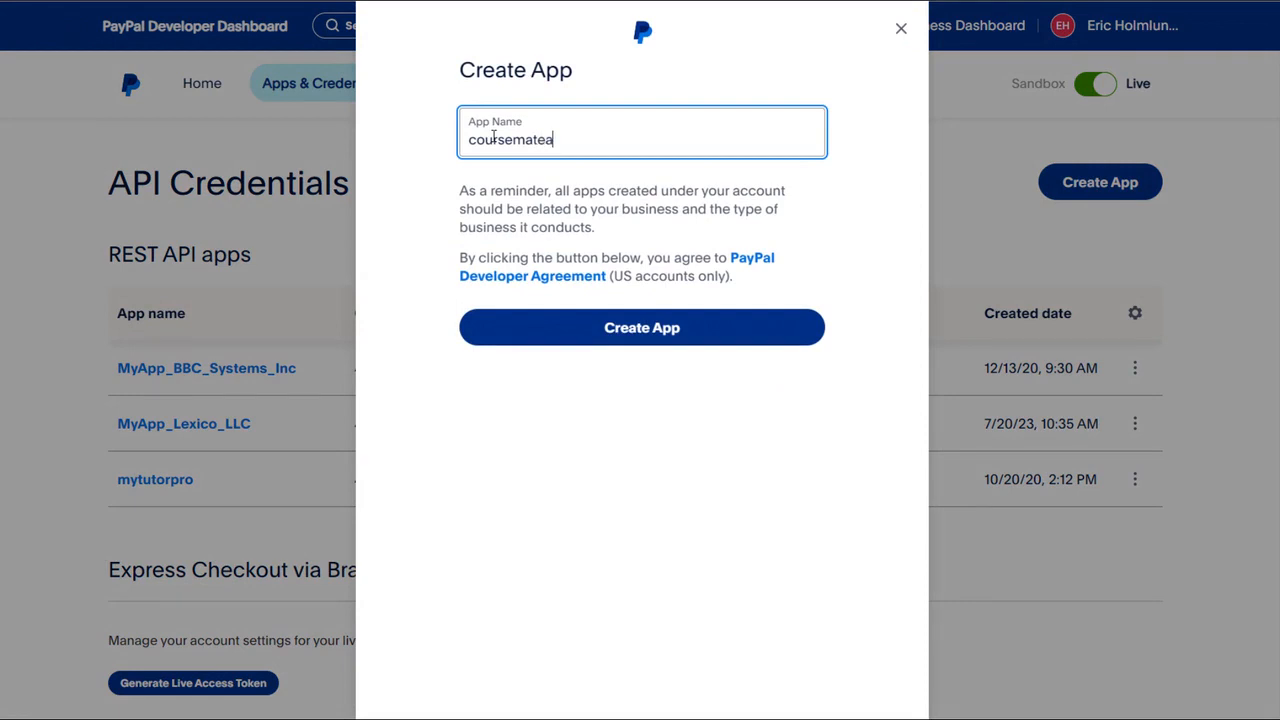
type("i")
left_click(634, 336)
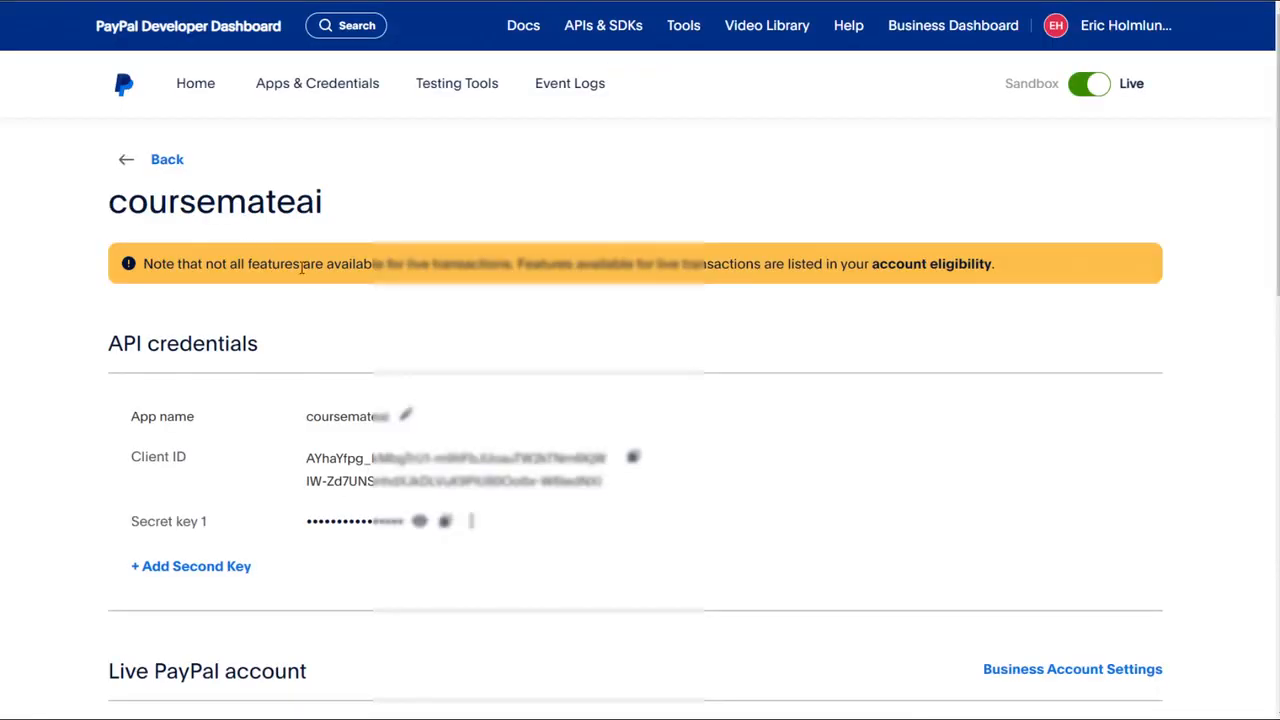
- Copy the app's live client ID and secret key into PayPal's production credential fields in CourseMateAi and save the payment settings
scroll(312, 285, "down", 2)
left_click_drag(307, 226, 603, 256)
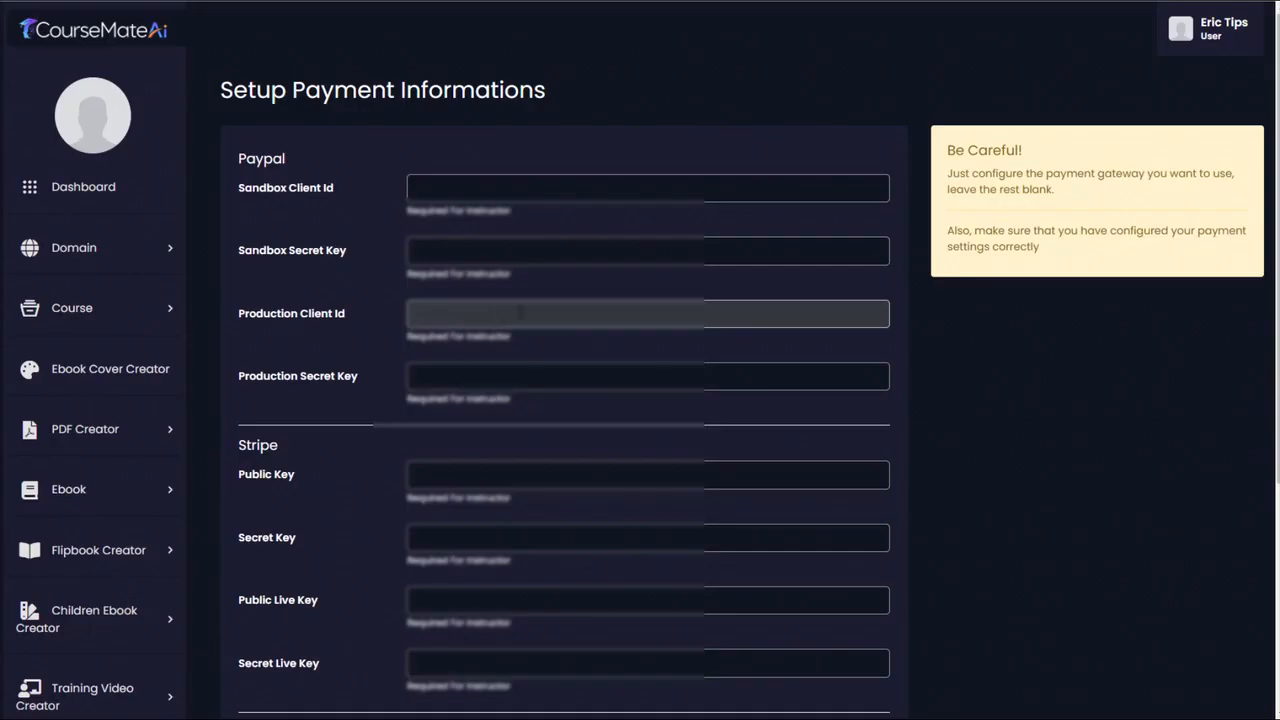
key("ctrl+v")
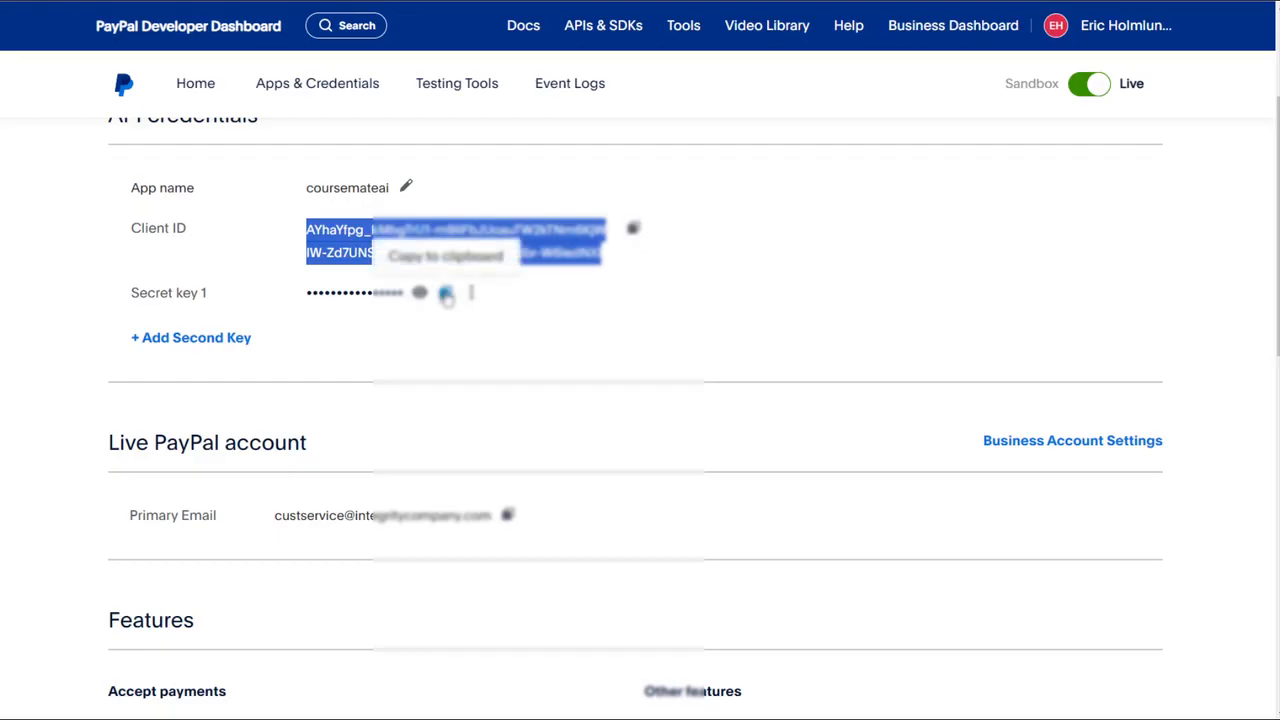
left_click(446, 294)
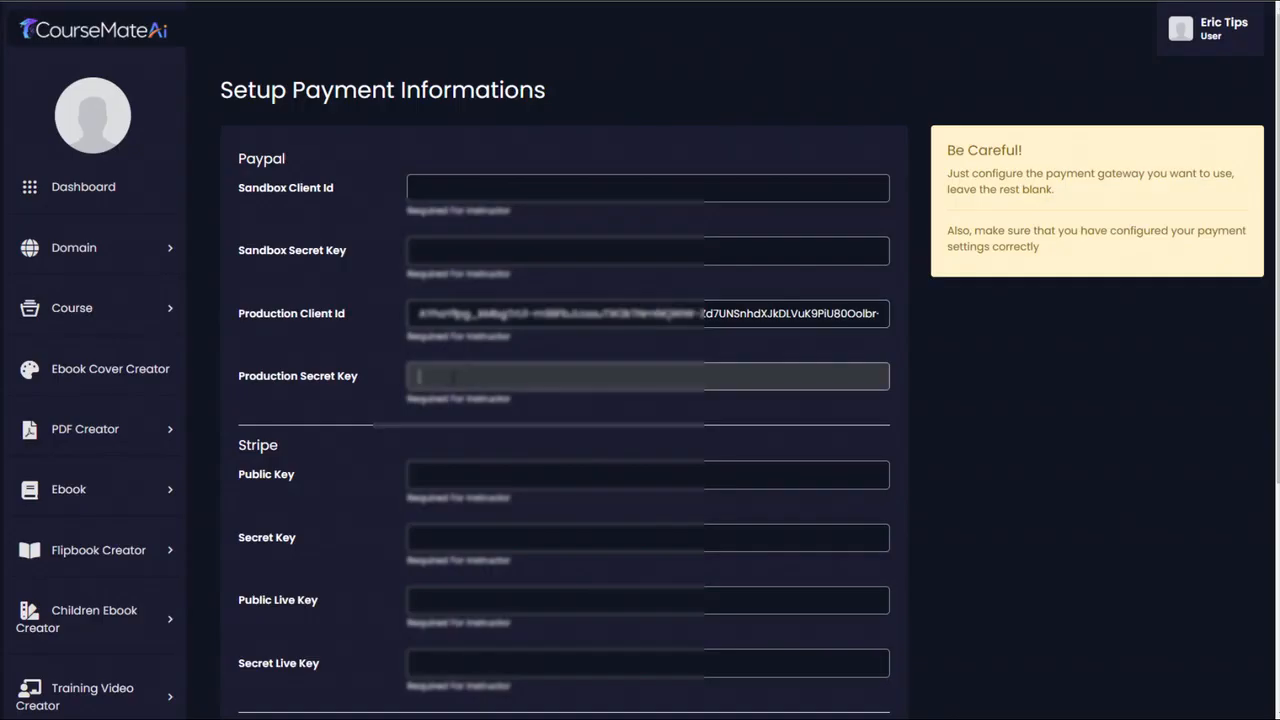
key("ctrl+v")
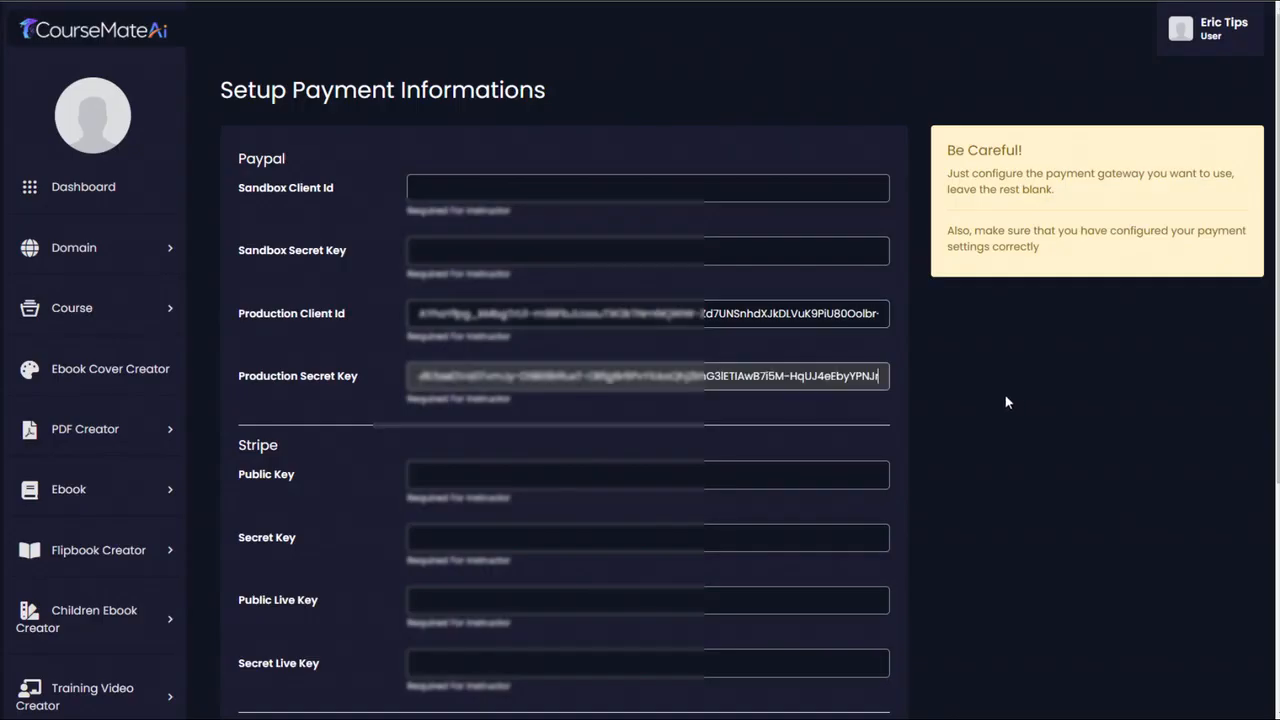
scroll(860, 540, "down", 4)
left_click(842, 622)
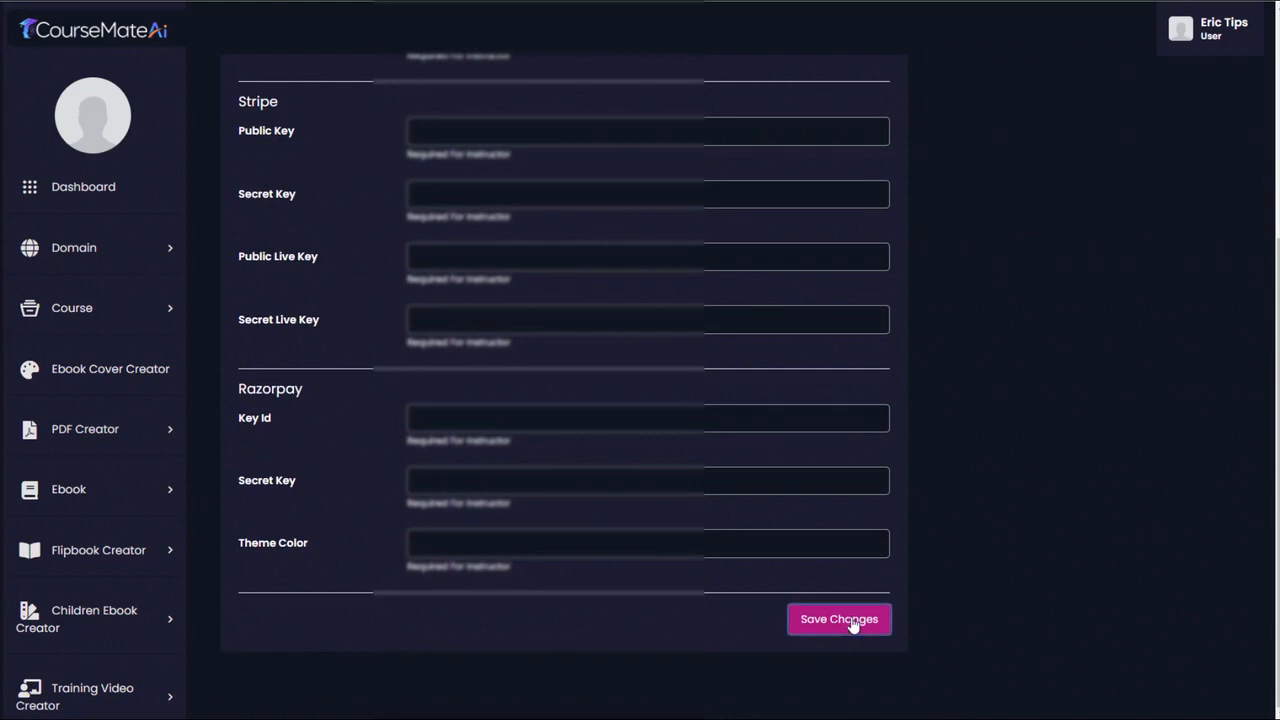
- View the survival site from the managed domain list and examine the course card under Recent courses on its home page
left_click(162, 255)
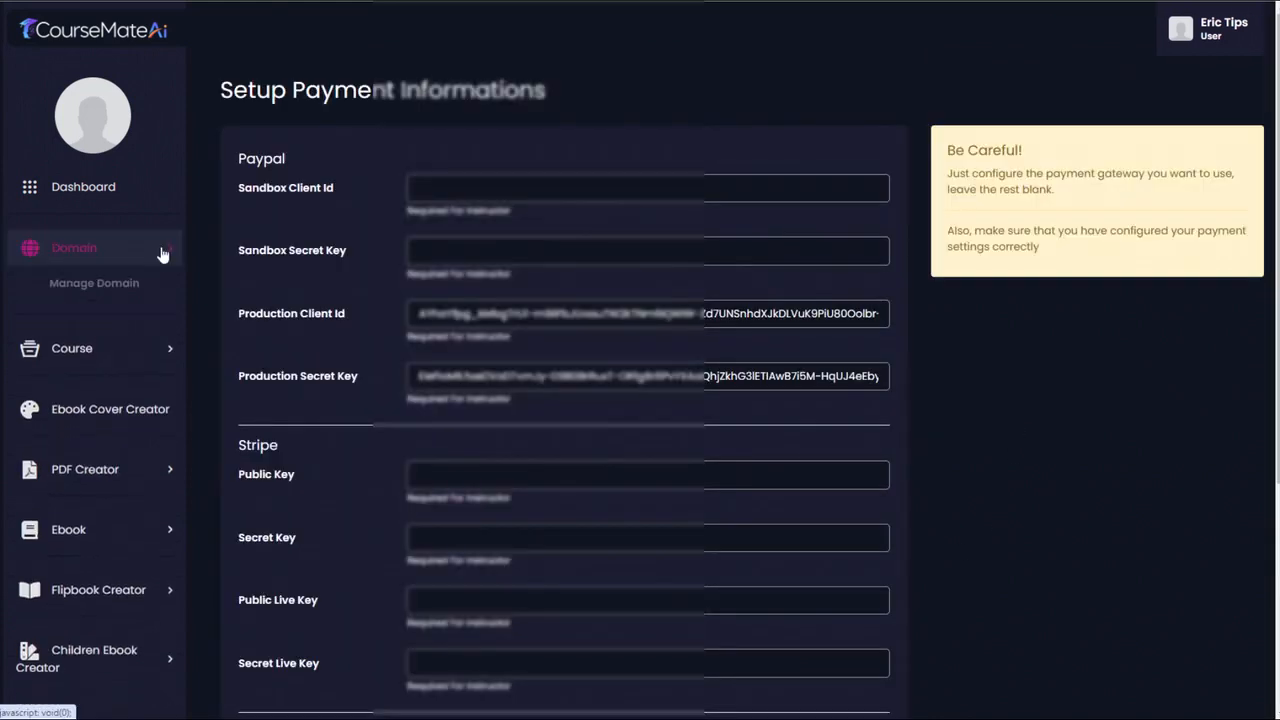
left_click(100, 284)
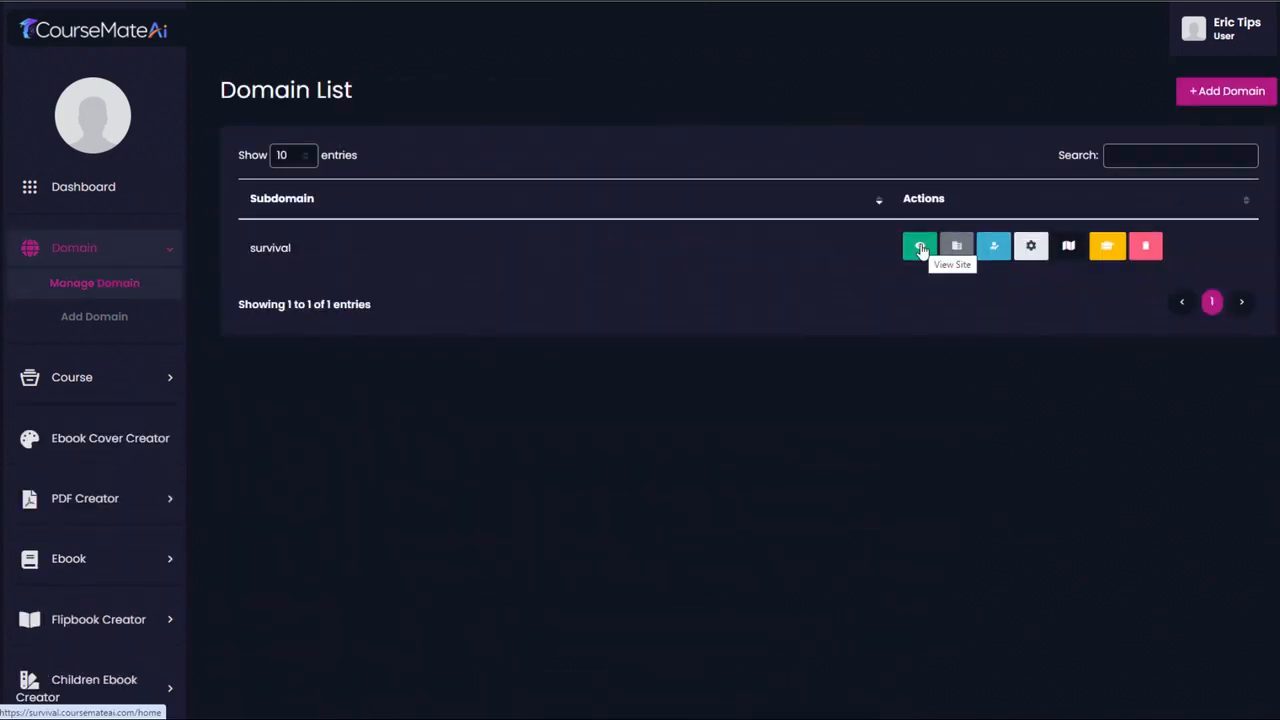
left_click(922, 250)
left_click_drag(1276, 30, 1255, 170)
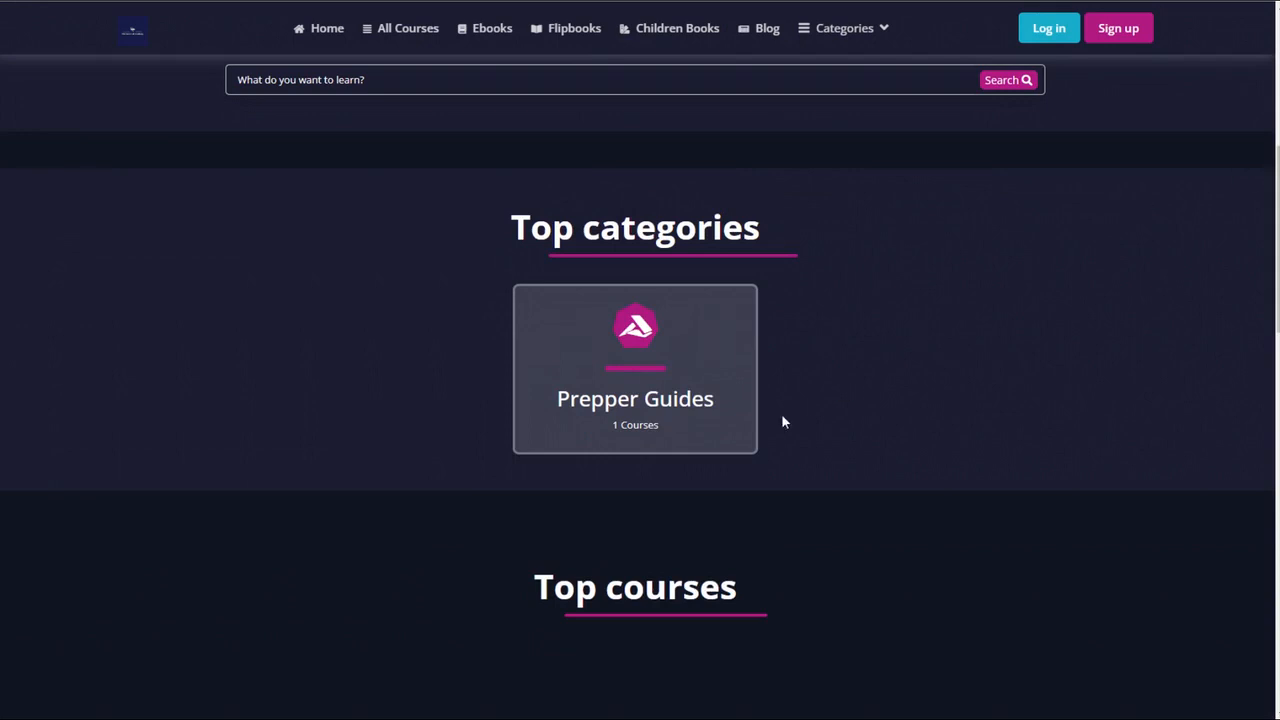
scroll(890, 421, "down", 5)
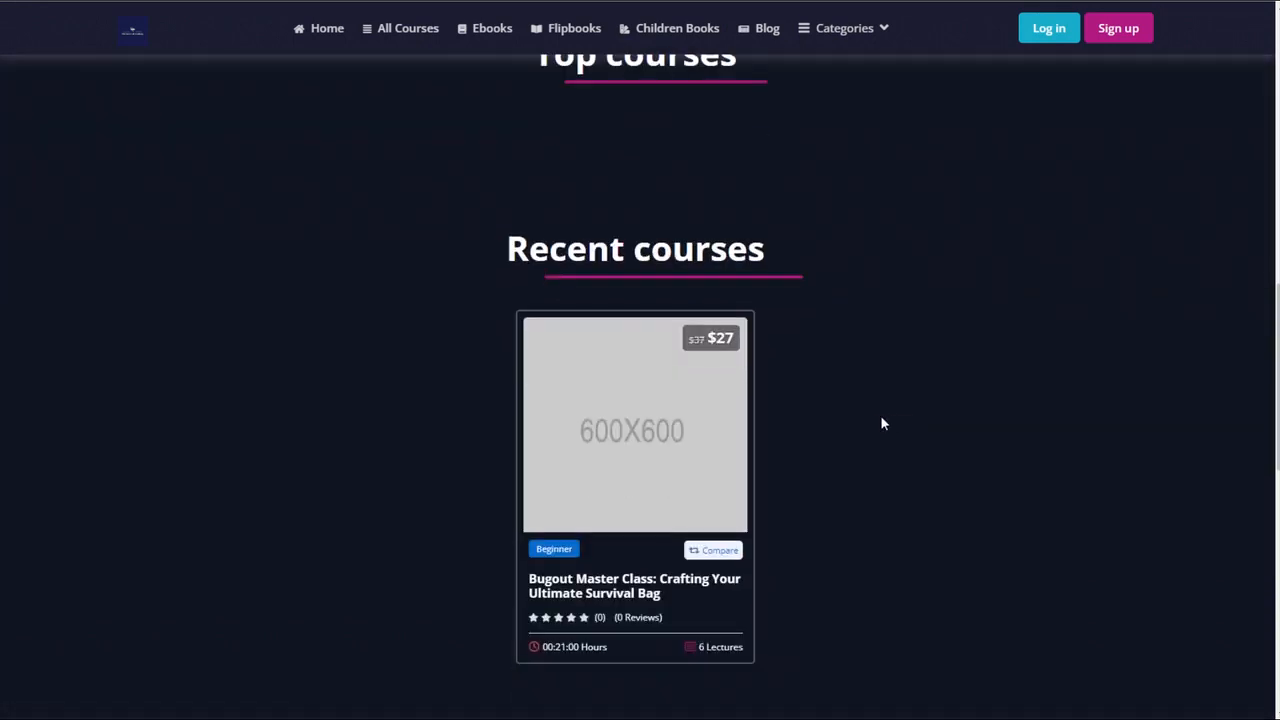
scroll(768, 435, "down", 1)
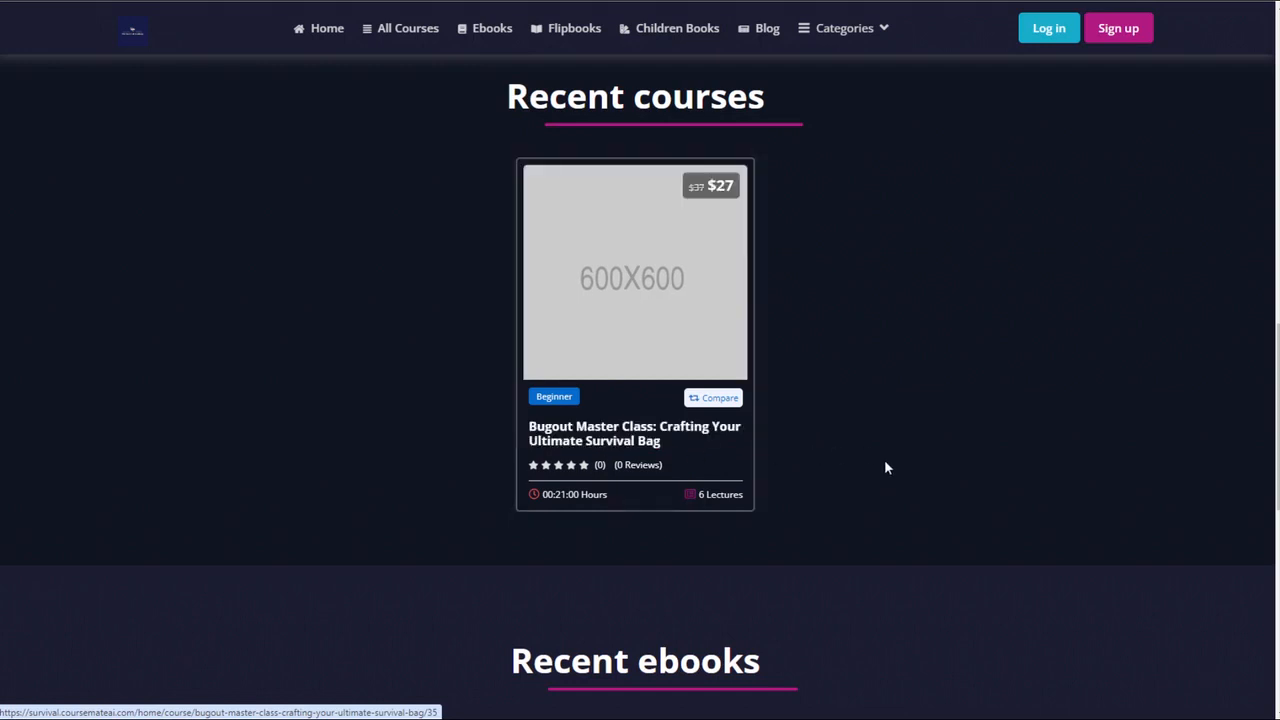
scroll(880, 475, "up", 2)
scroll(876, 492, "down", 2)
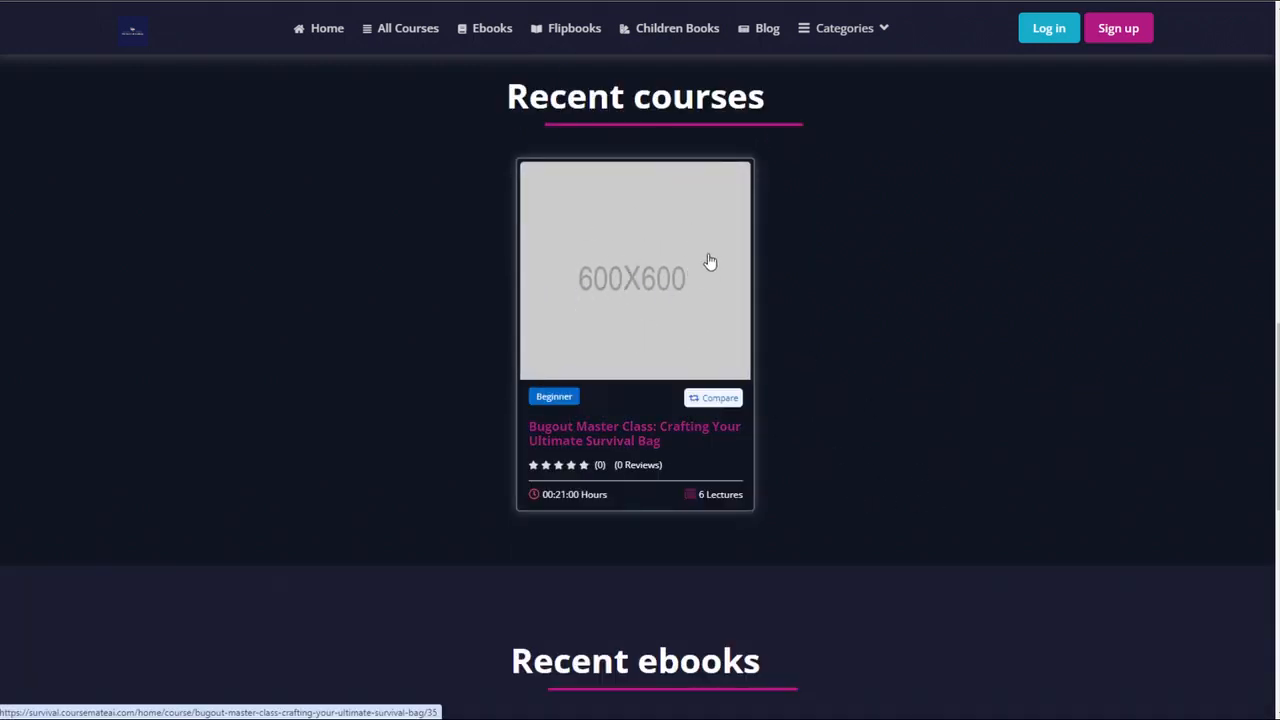
scroll(895, 418, "up", 1)
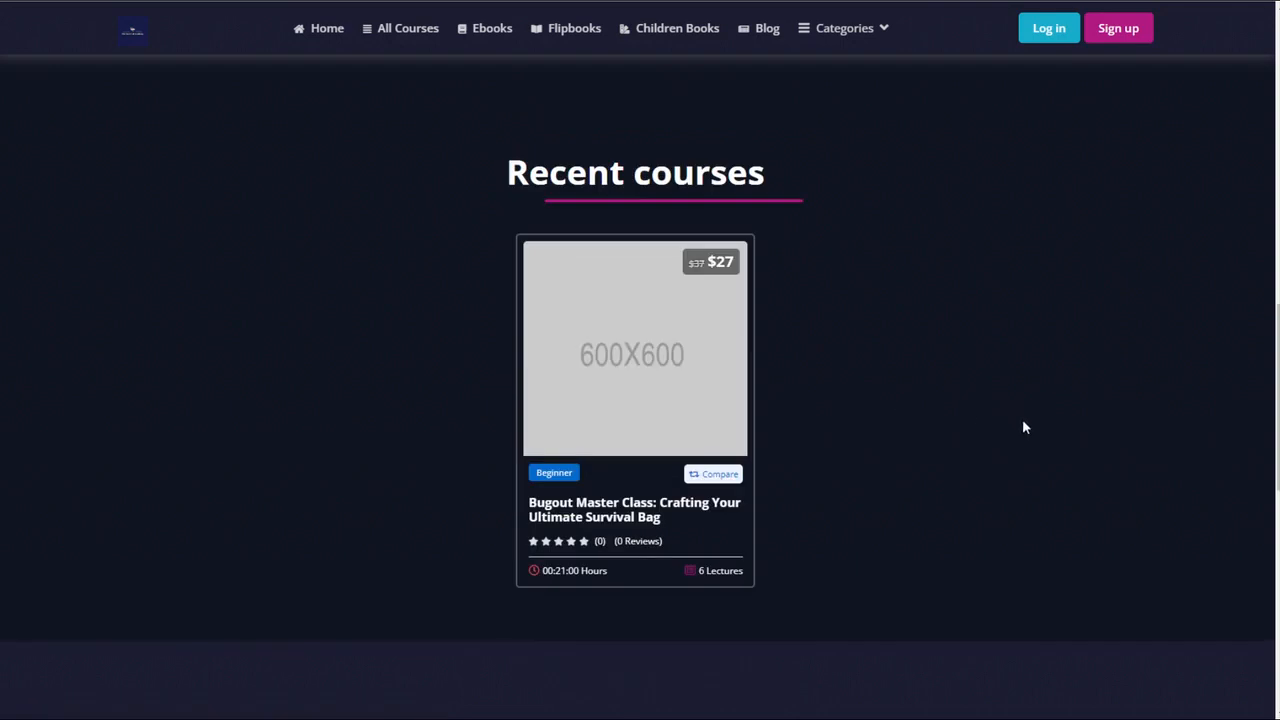
scroll(1087, 322, "up", 1)
scroll(1087, 322, "down", 1)
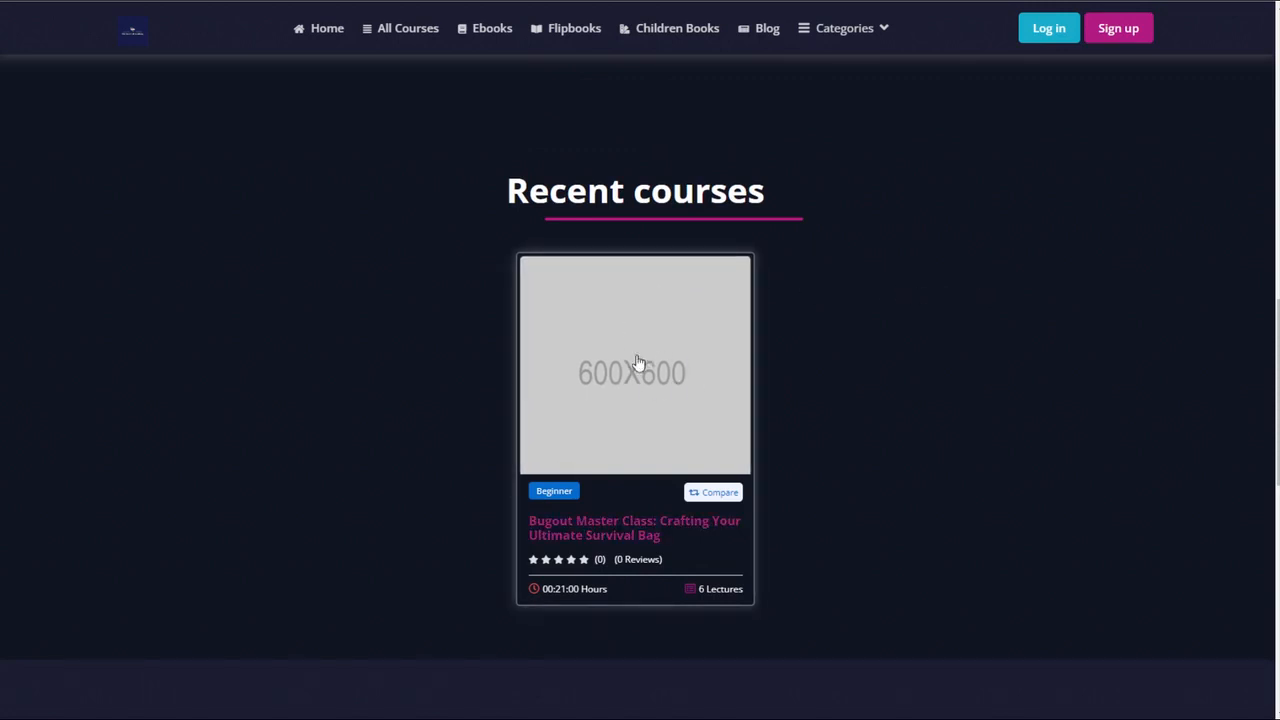
- Open the Bugout Master Class course page and look over its description, pricing and content sections
left_click(610, 529)
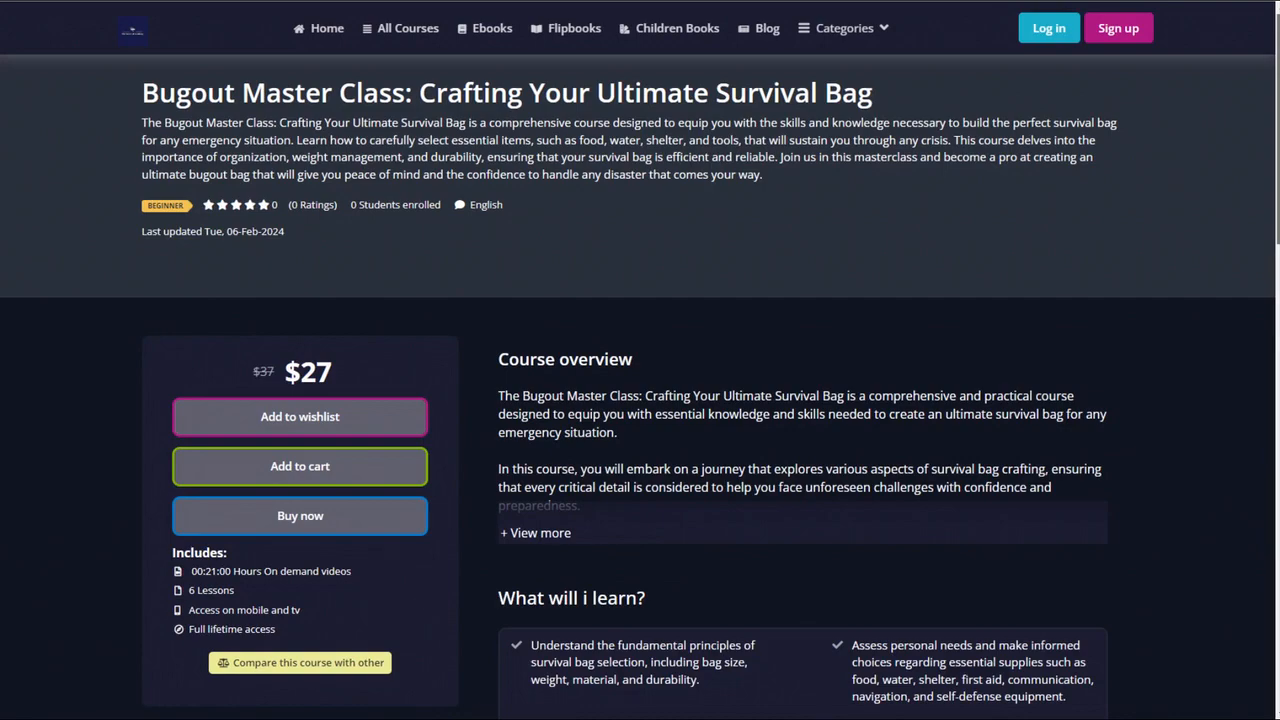
scroll(640, 400, "down", 3)
scroll(640, 400, "up", 3)
scroll(1275, 112, "down", 2)
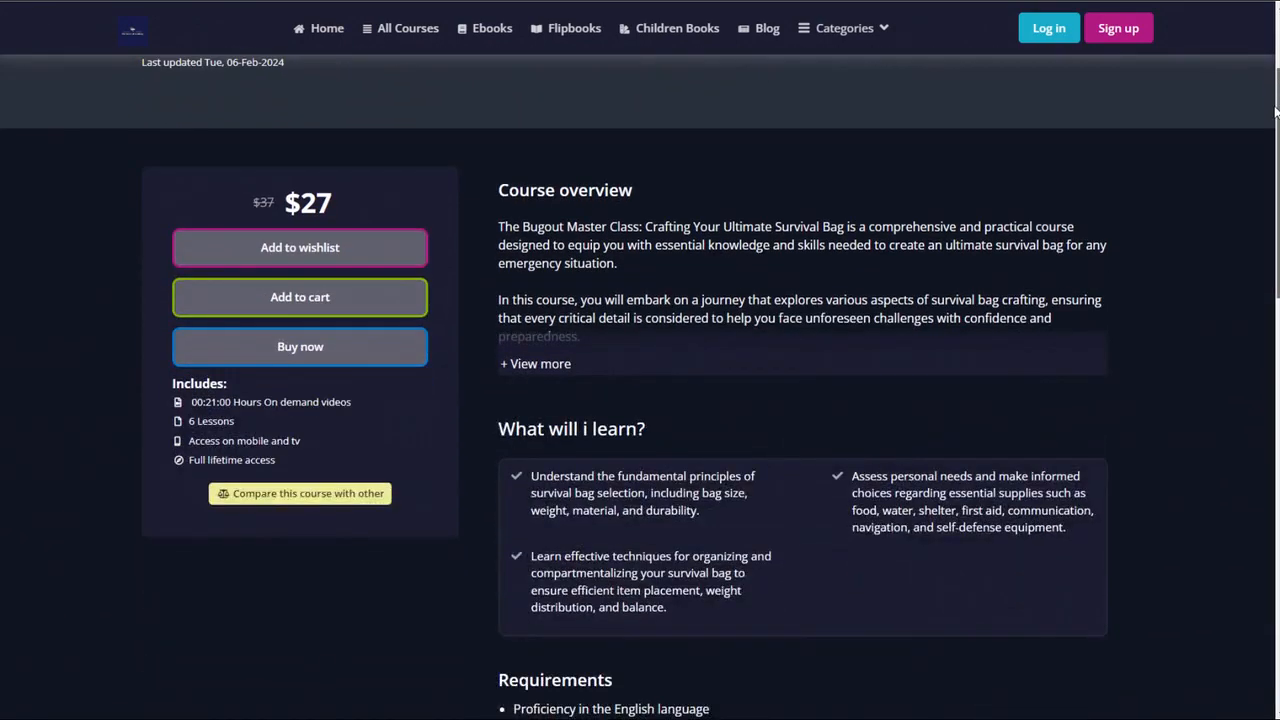
scroll(1275, 112, "down", 10)
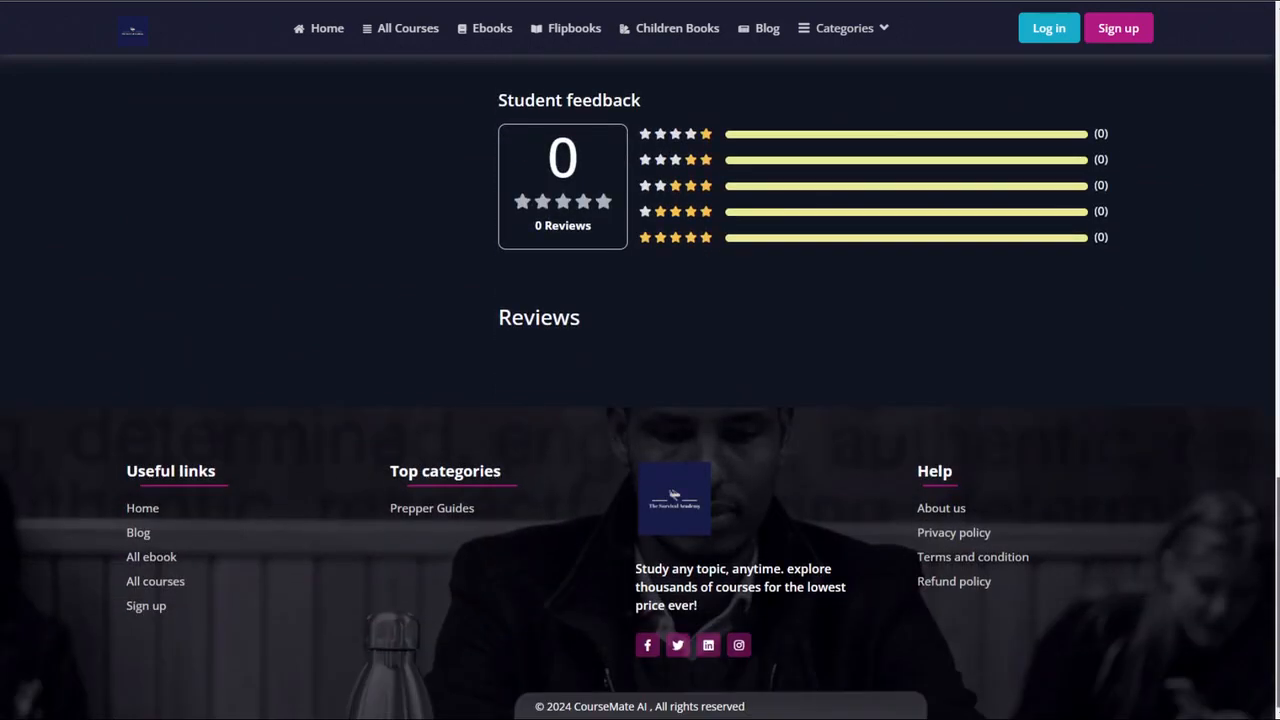
scroll(640, 400, "up", 12)
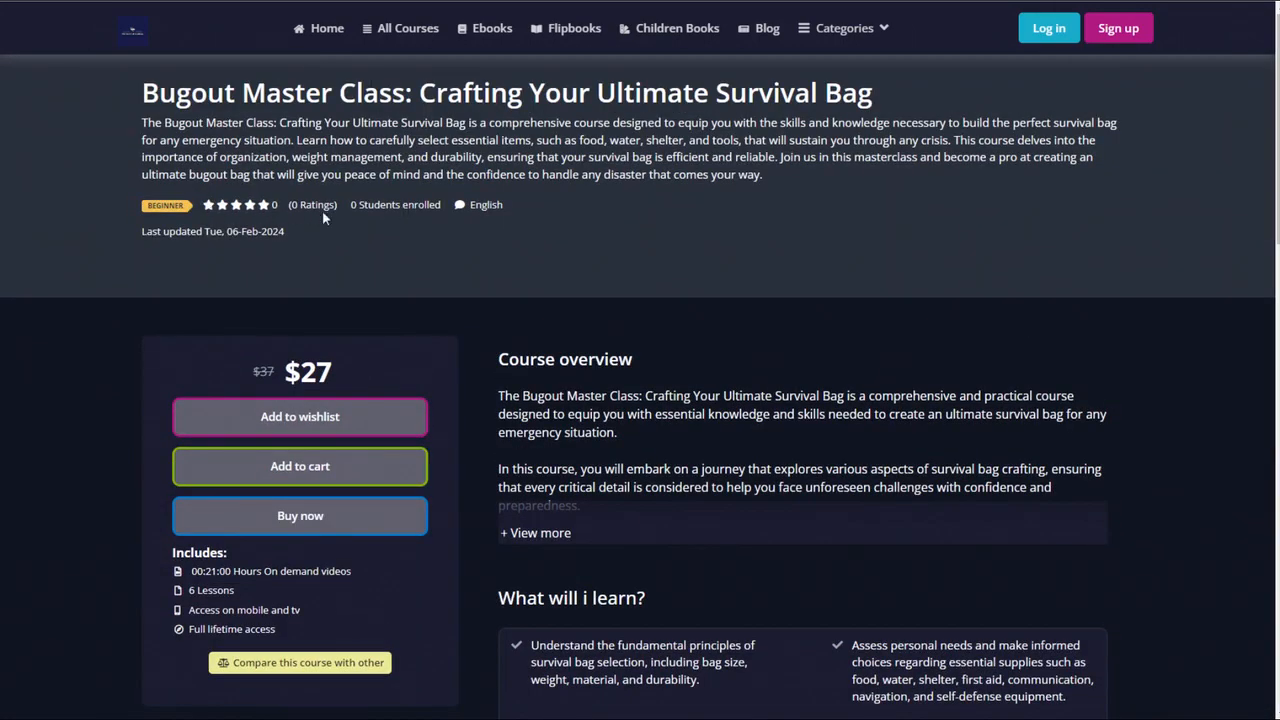
scroll(697, 355, "down", 2)
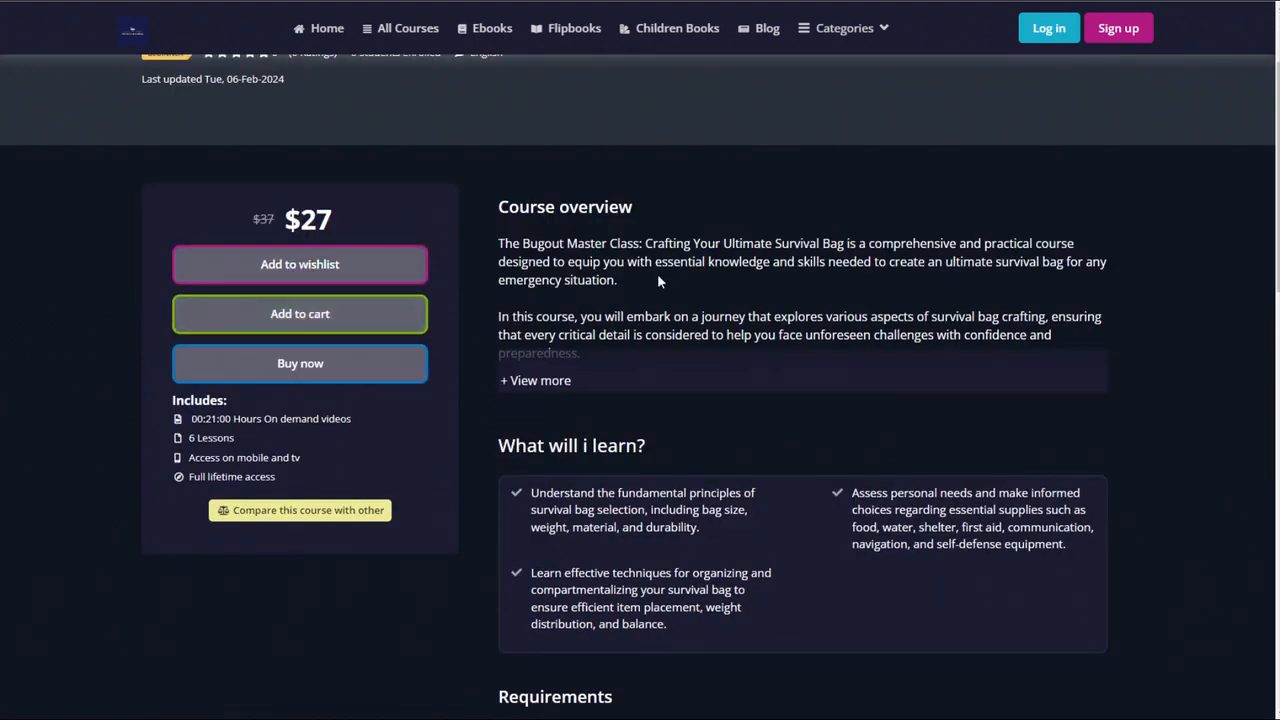
- Expand the full course overview and review the learning outcomes, requirements, curriculum, frequently asked question and student feedback sections
left_click(531, 382)
scroll(531, 390, "down", 5)
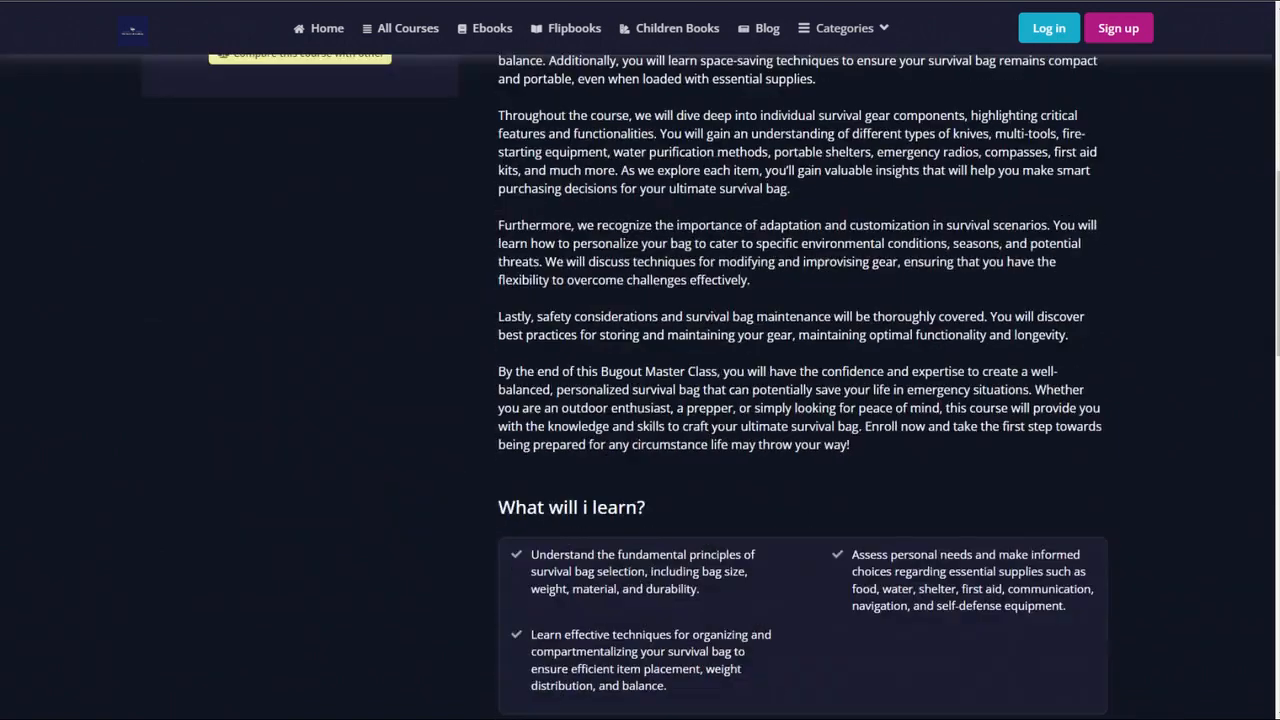
scroll(565, 406, "down", 3)
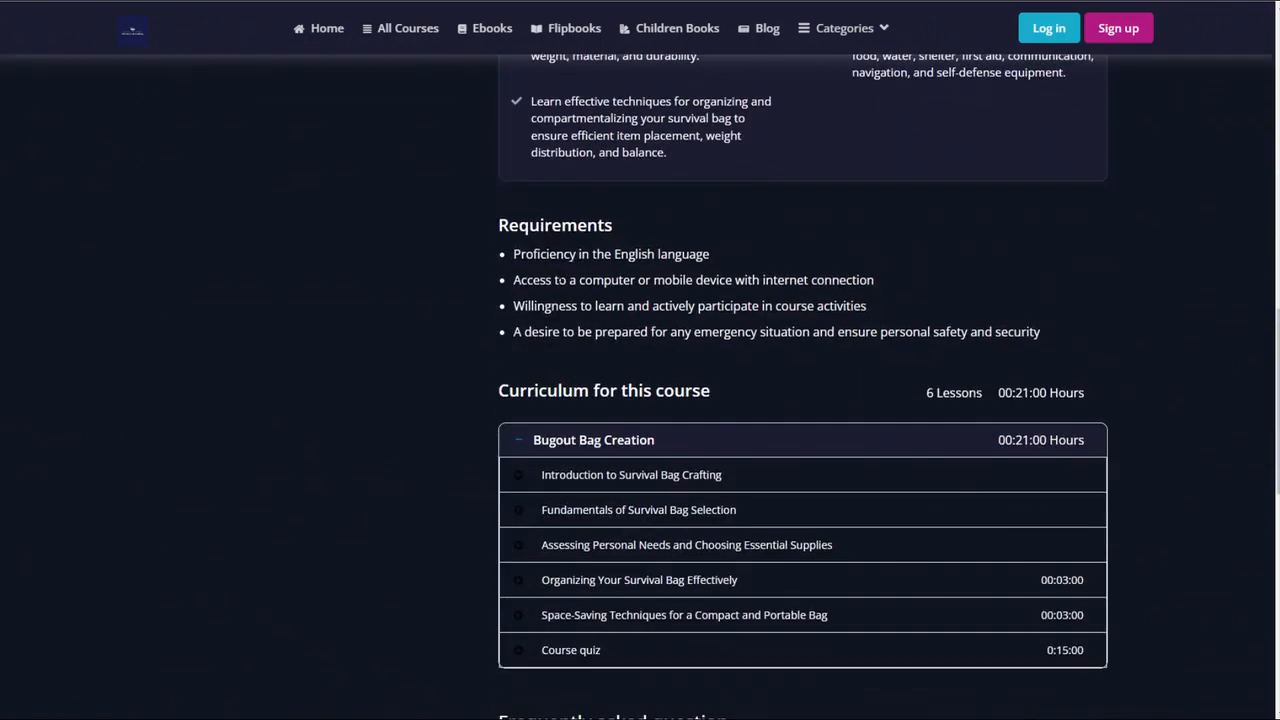
scroll(643, 411, "down", 2)
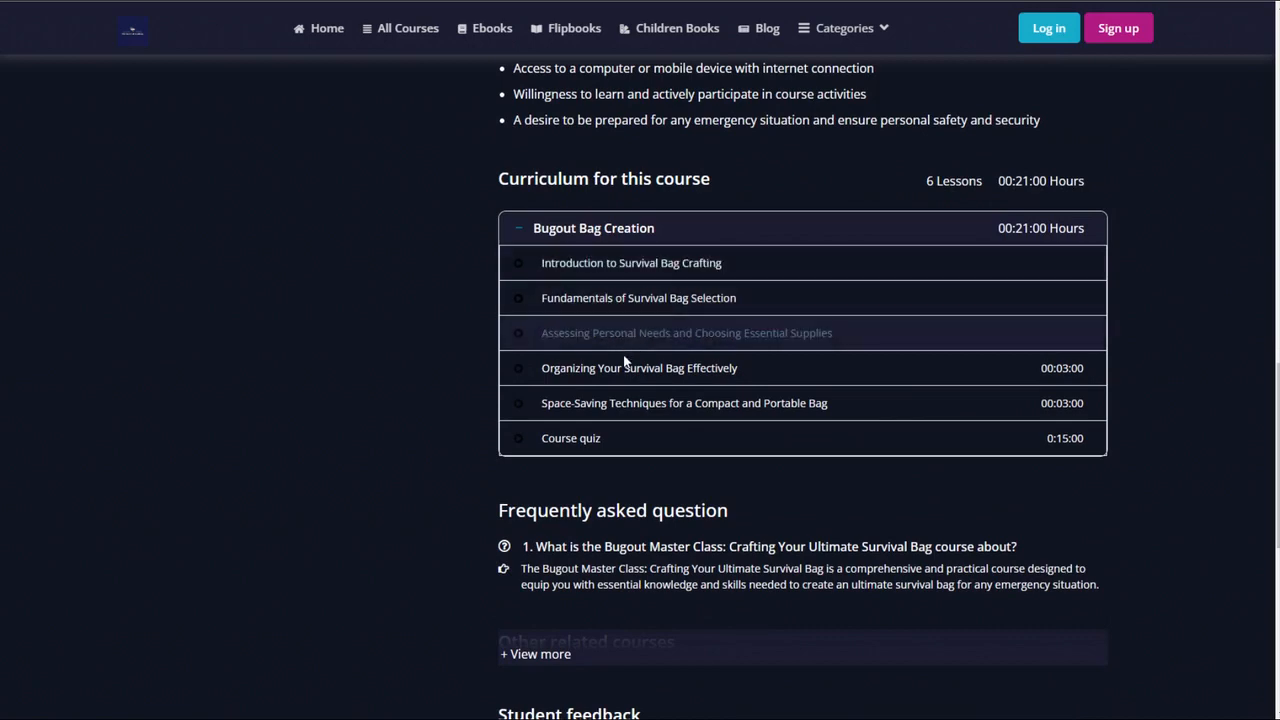
scroll(615, 438, "down", 4)
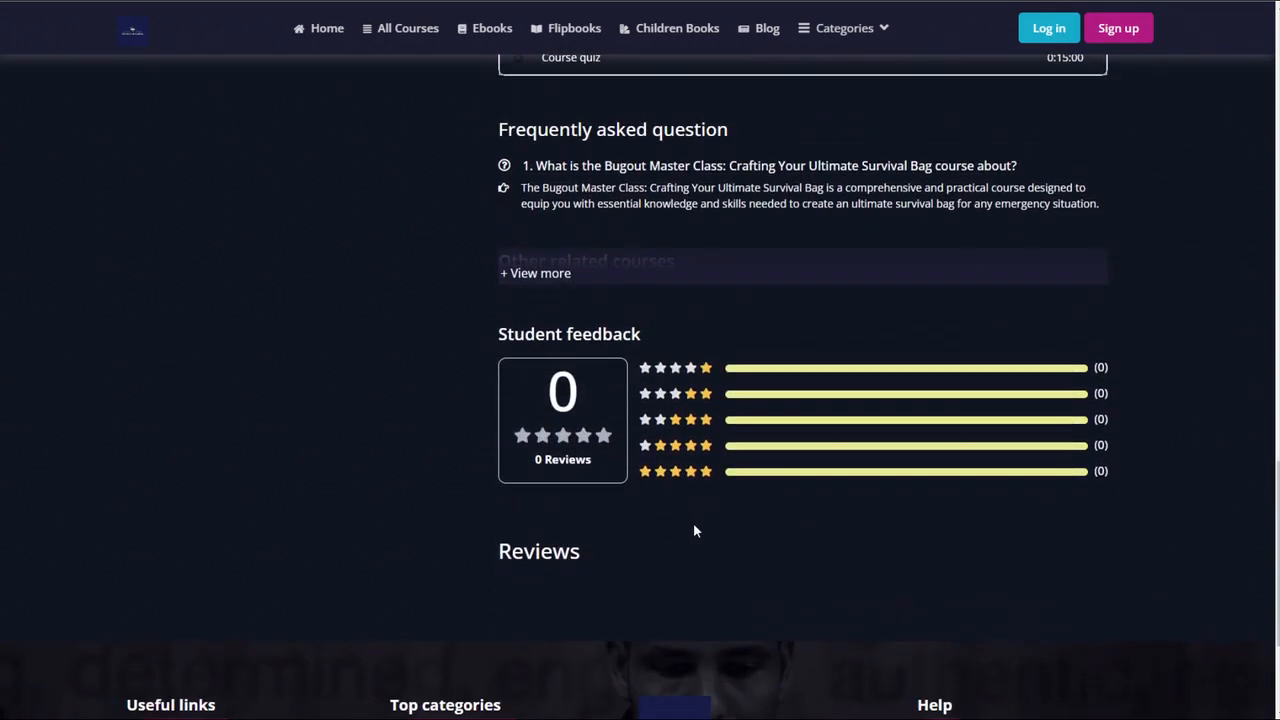
scroll(691, 524, "down", 3)
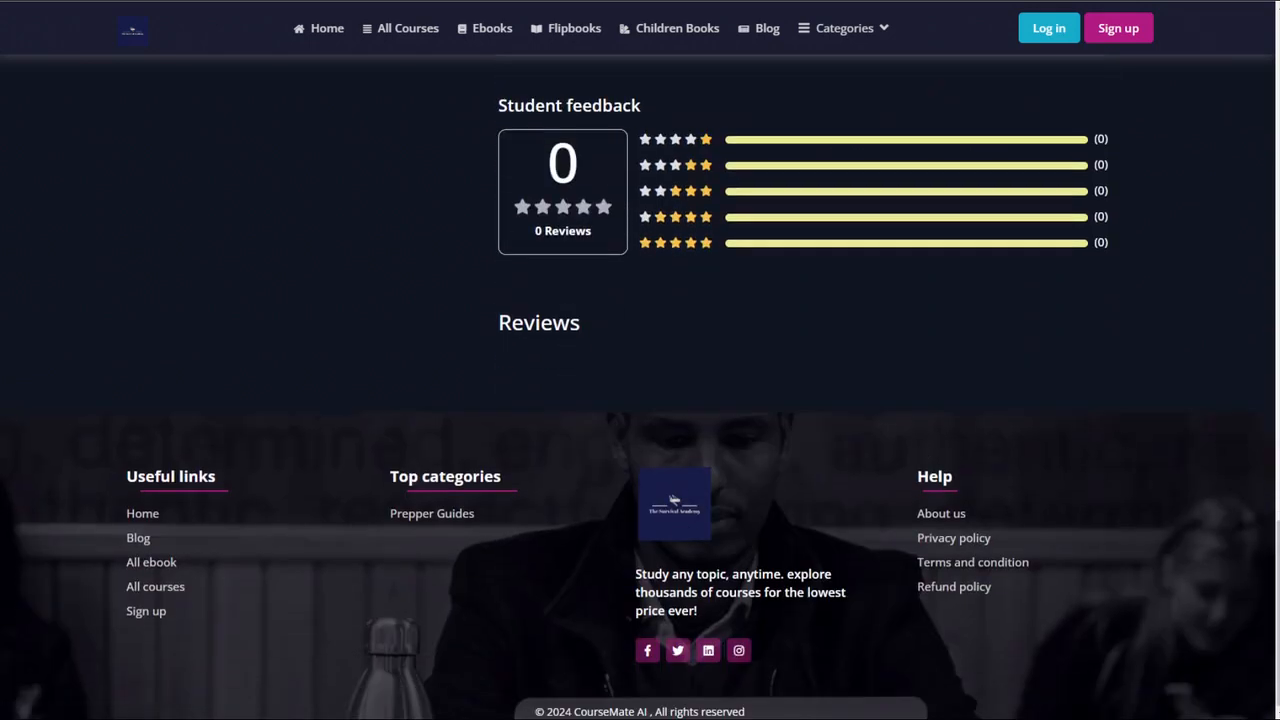
scroll(673, 499, "up", 20)
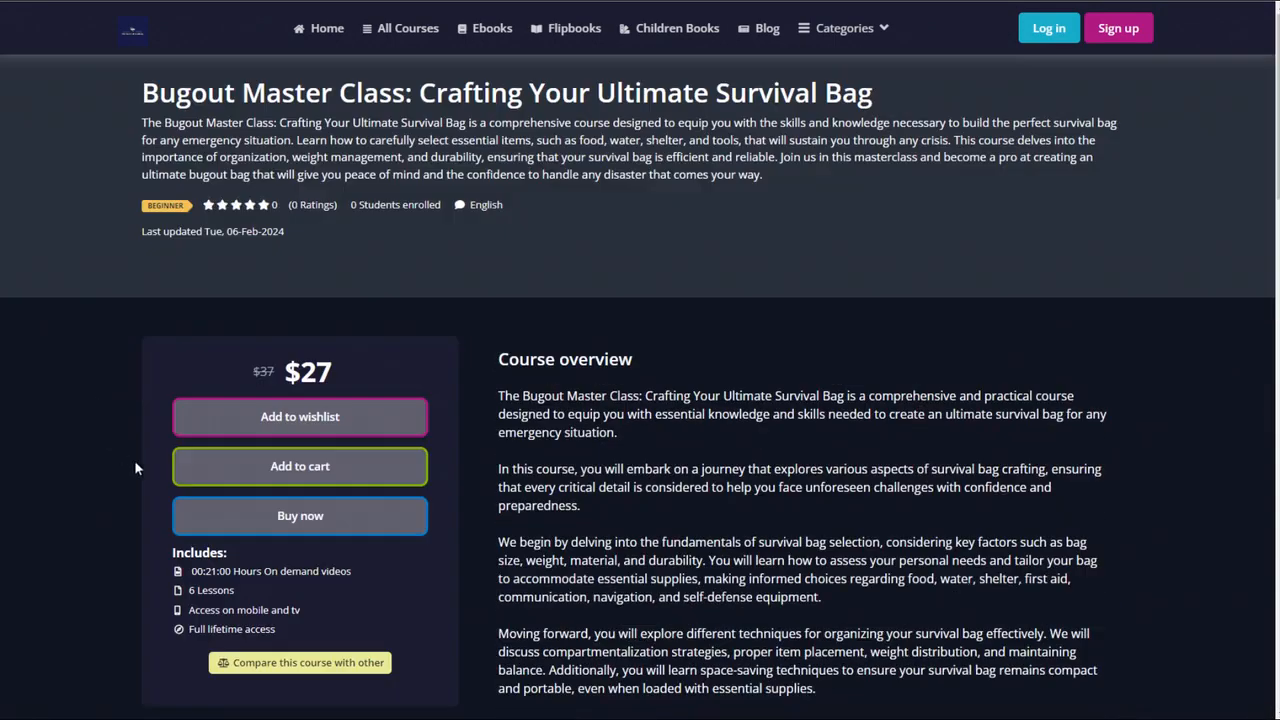
- Start buying the Bugout Master Class course and proceed from the shopping cart to checkout to inspect the purchase flow
left_click(310, 518)
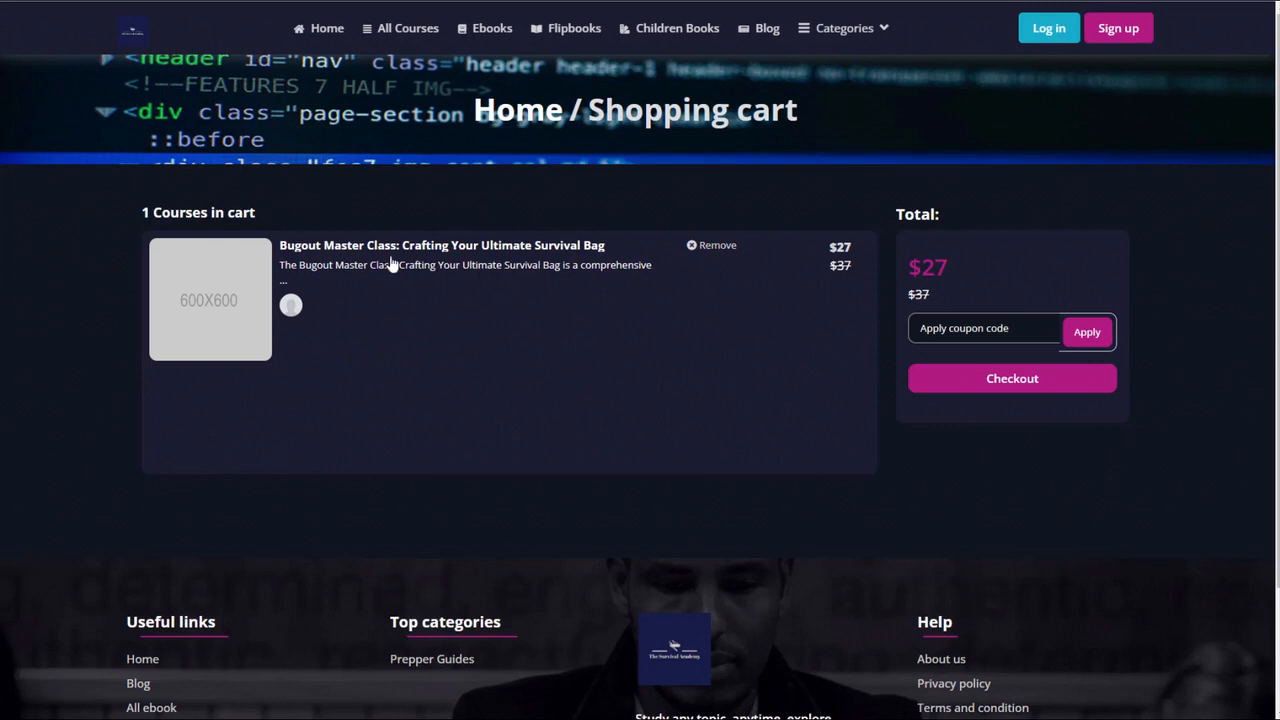
left_click(1026, 381)
scroll(700, 469, "down", 1)
scroll(697, 414, "up", 1)
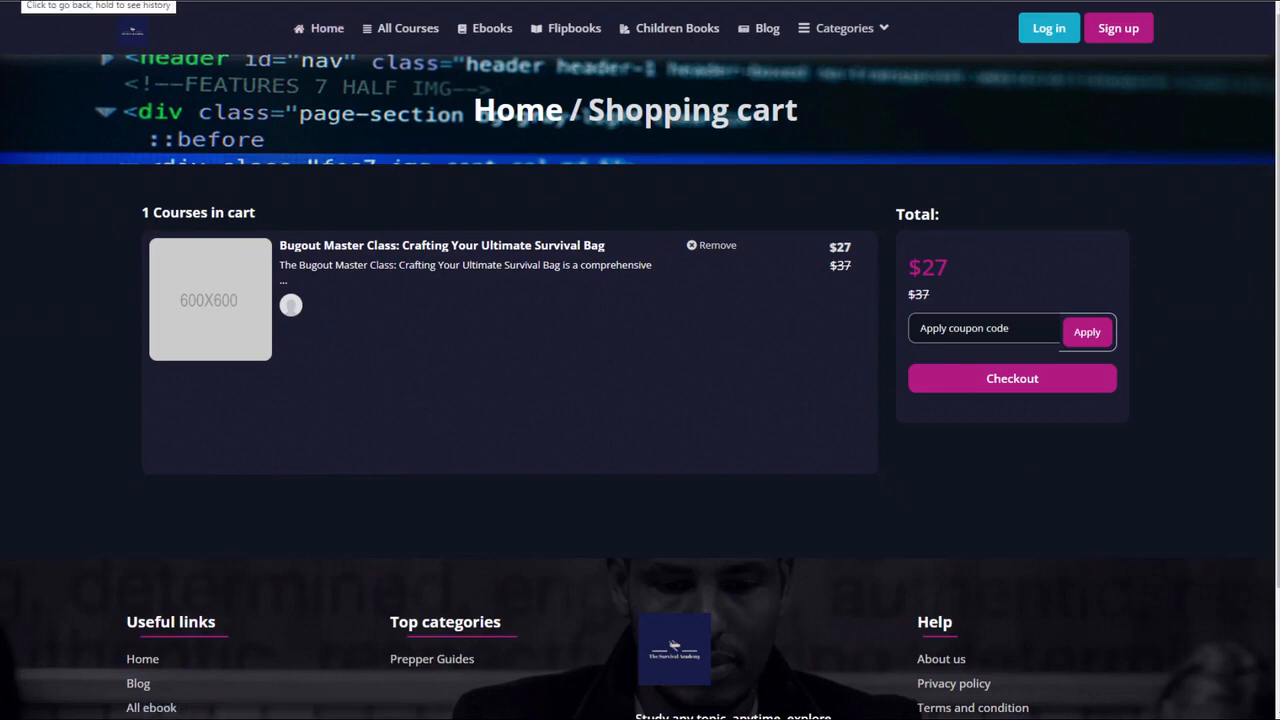
- Return to the CourseMateAi course manager and open the Bugout Master Class course's media settings with the course thumbnail
left_click(90, 1)
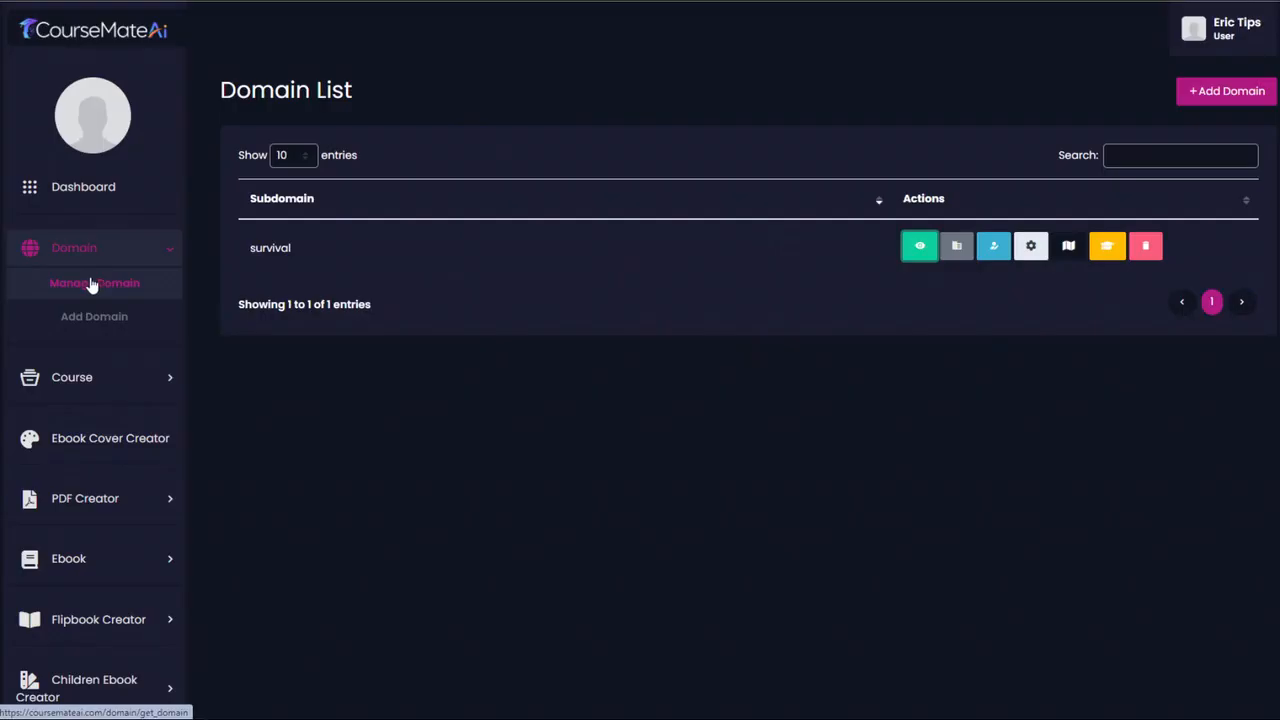
left_click(97, 378)
left_click(97, 345)
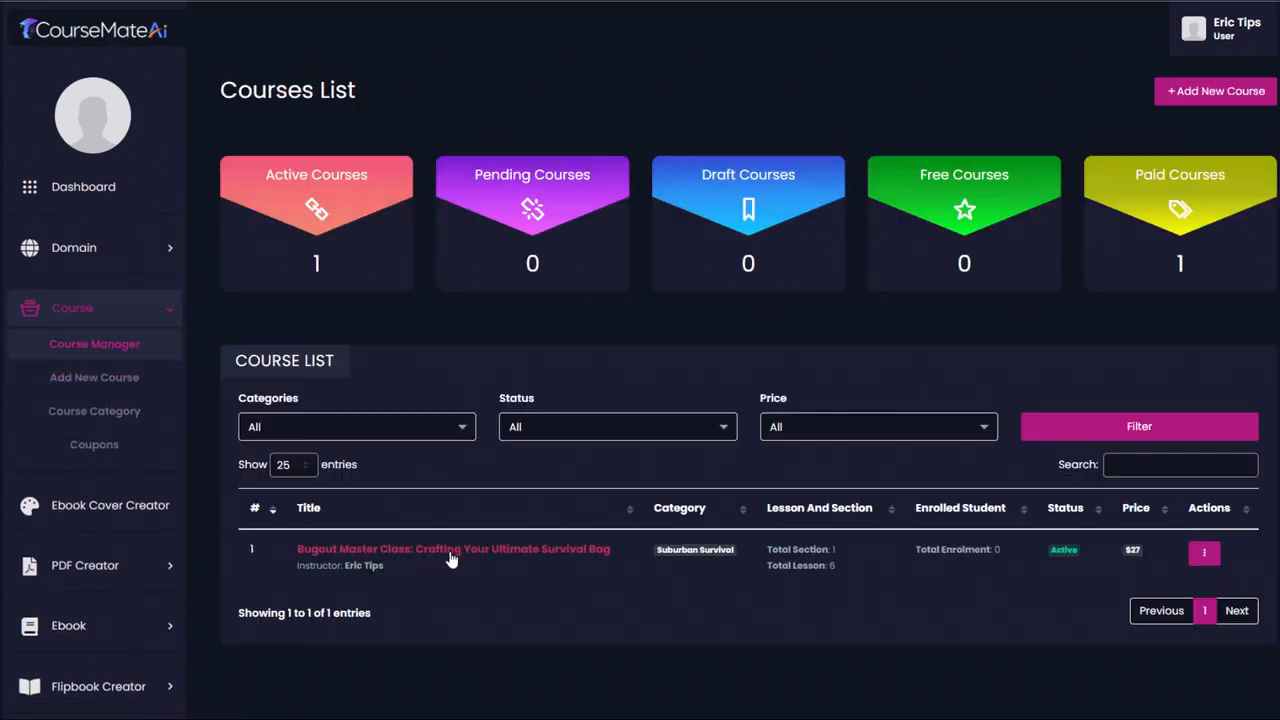
left_click(450, 550)
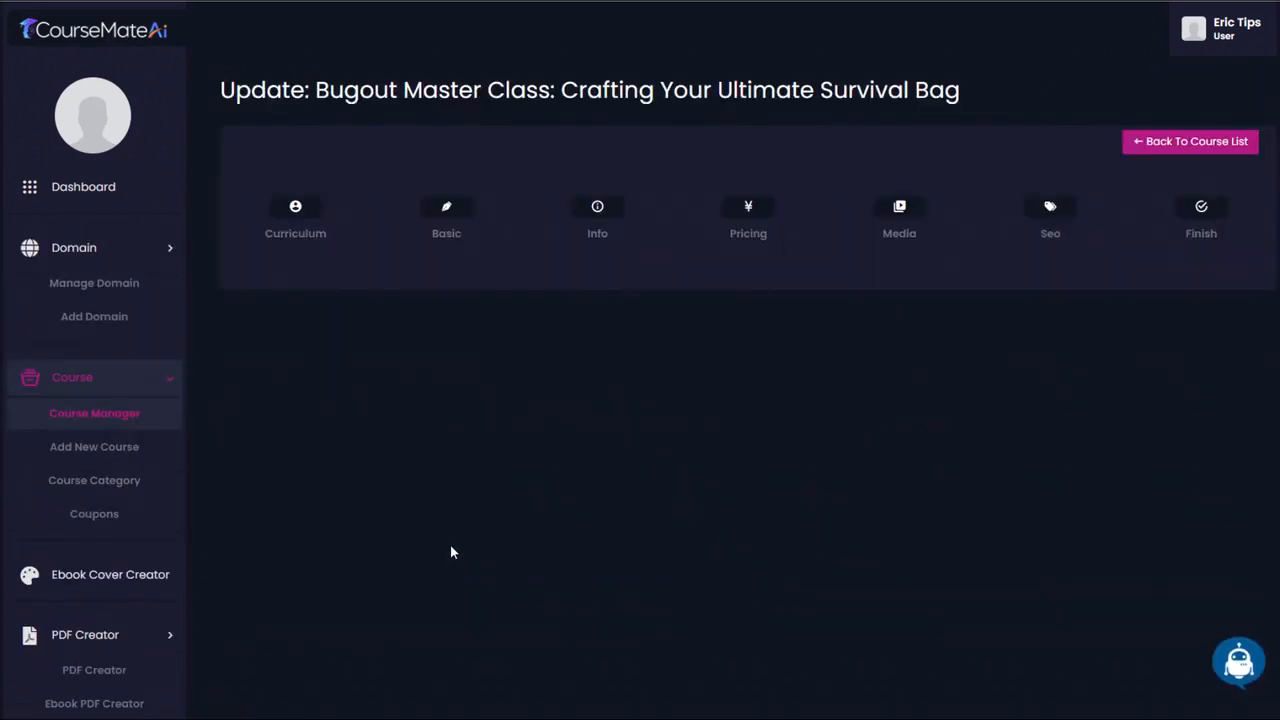
left_click(886, 208)
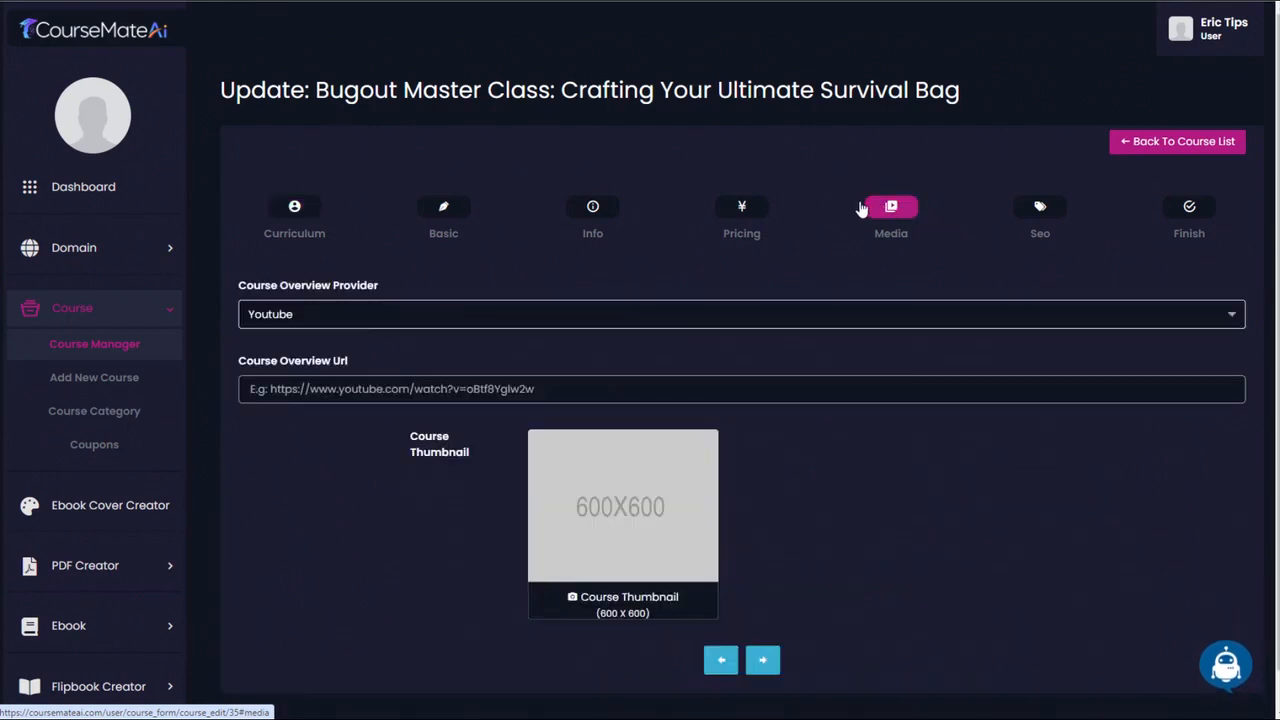
scroll(640, 380, "down", 1)
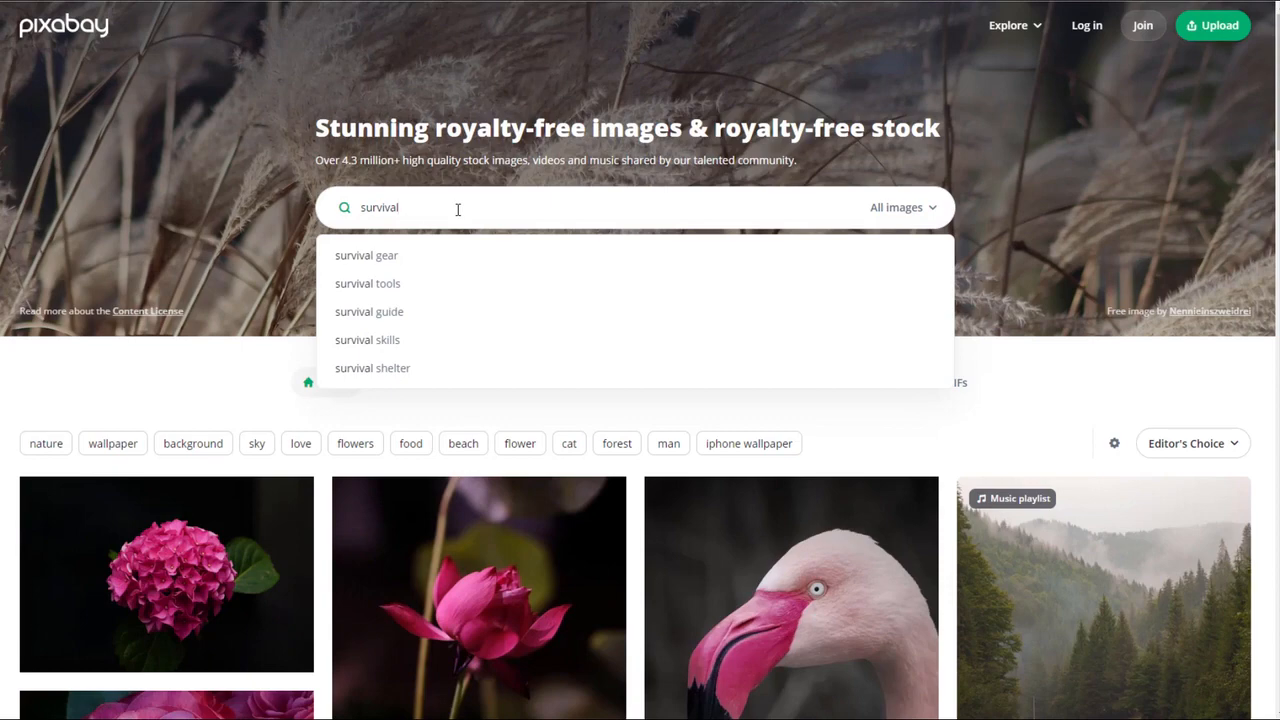
- Search Pixabay for survival images and save the forest tarp and backpack photo as outdoor-3681924_1280.jpg
key("Return")
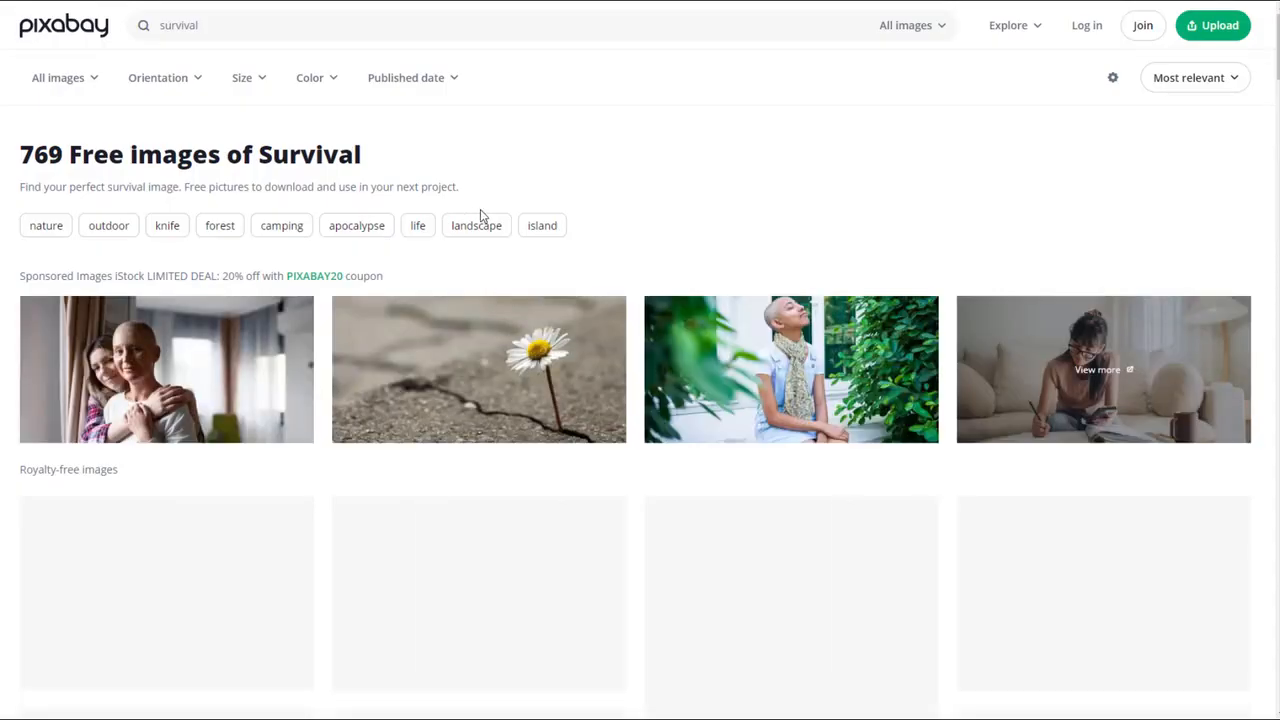
scroll(796, 265, "down", 8)
left_click(796, 265)
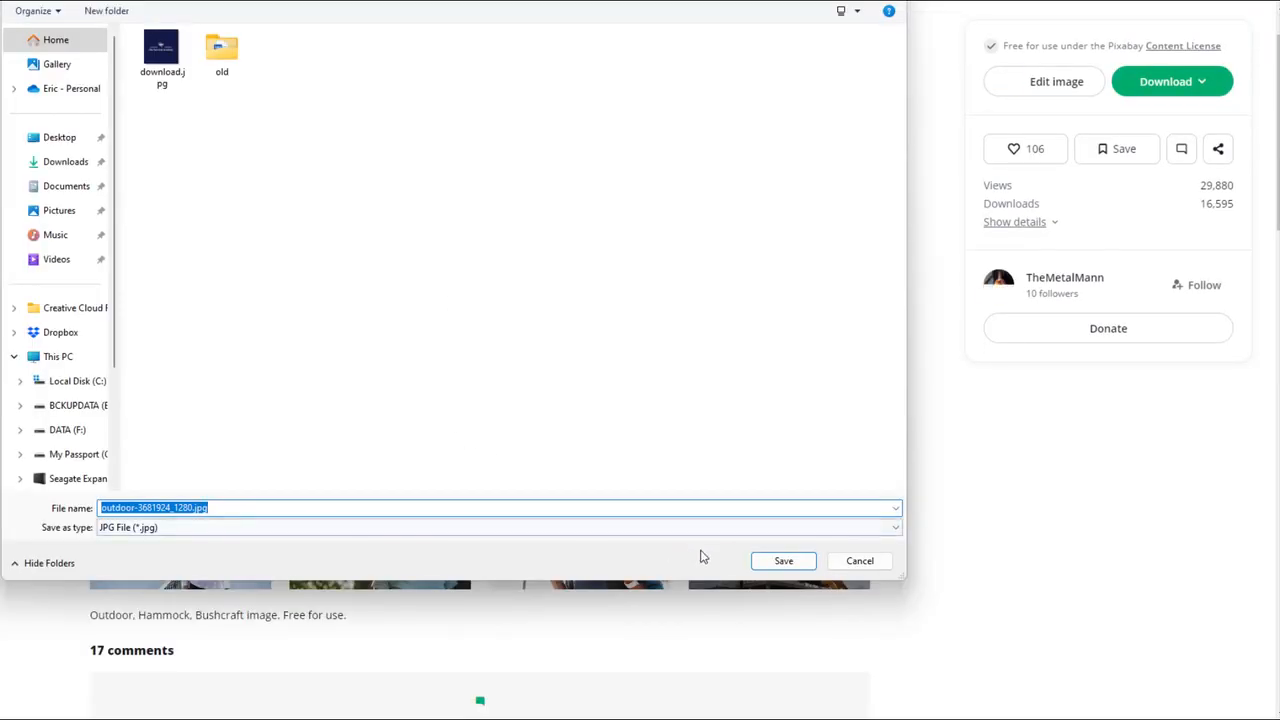
left_click(779, 561)
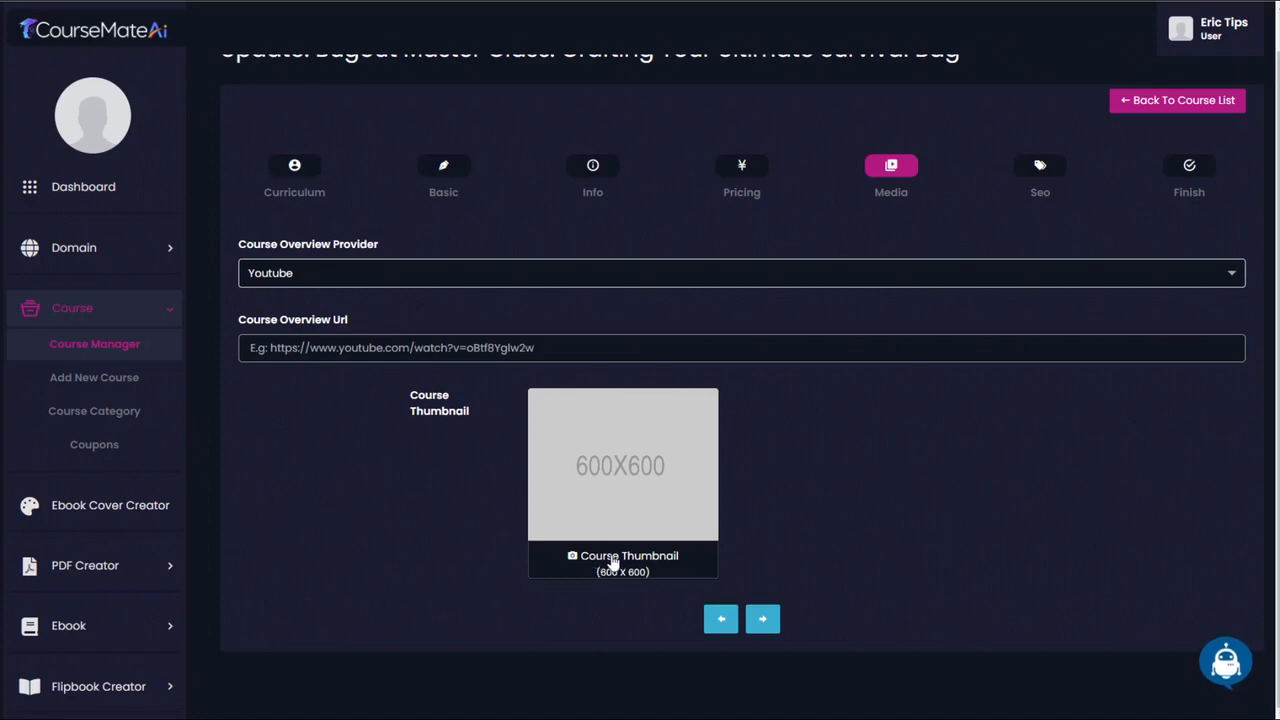
- Upload outdoor-3681924_1280.jpg as the Bugout Master Class course thumbnail in CourseMateAi and submit the course update
left_click(613, 563)
left_click(163, 62)
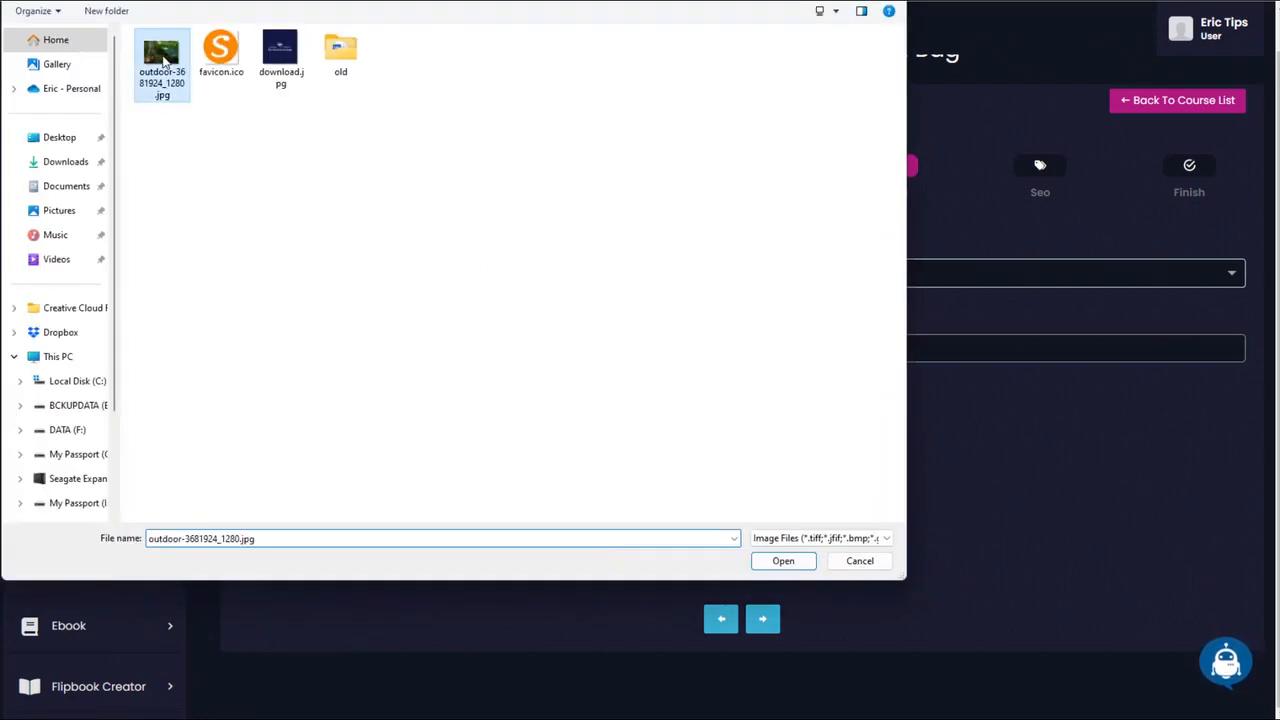
double_click(163, 62)
scroll(1000, 300, "up", 1)
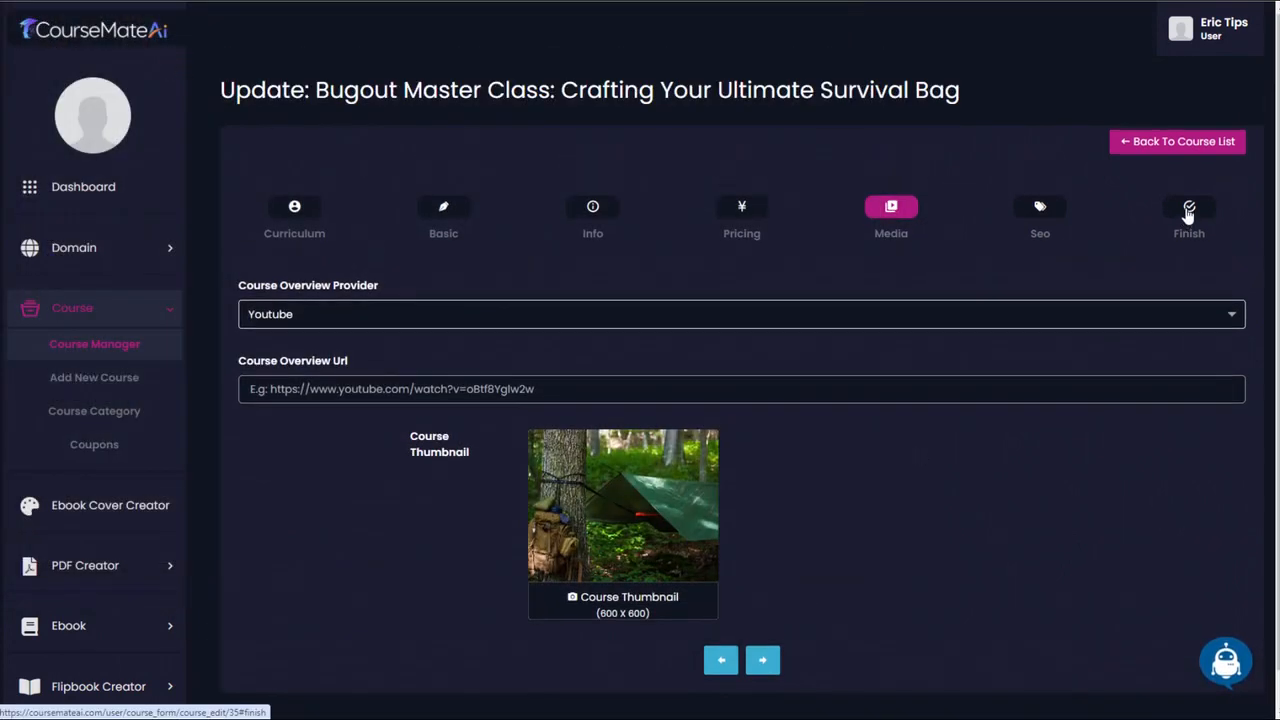
left_click(1188, 210)
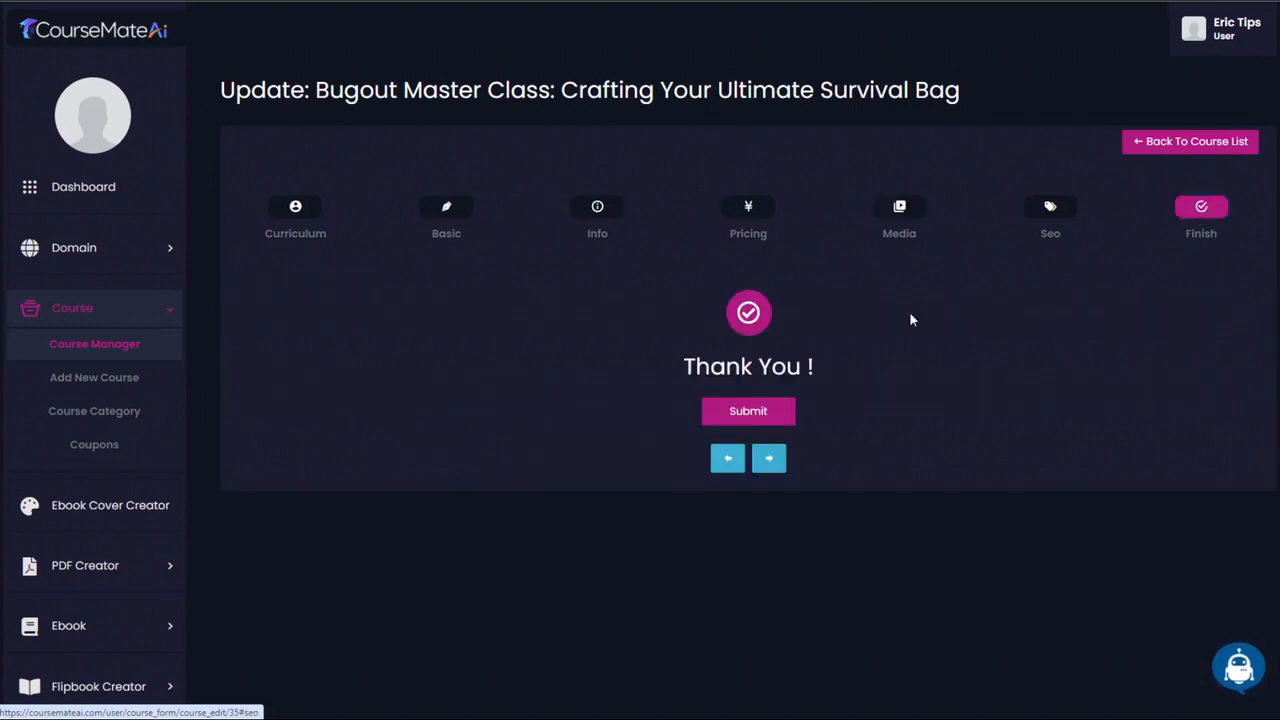
left_click(754, 416)
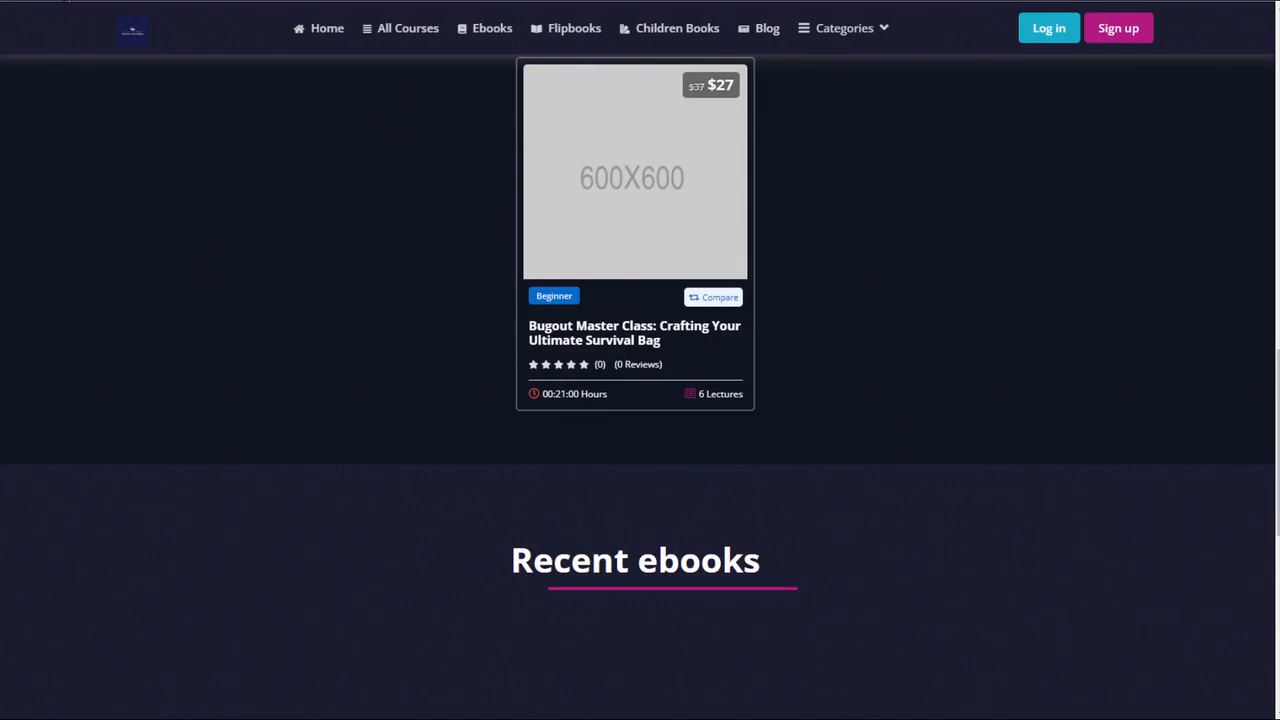
- Reload the live survival site to check the thumbnail under Recent courses, and open the Bugout Master Class course page
left_click(66, 0)
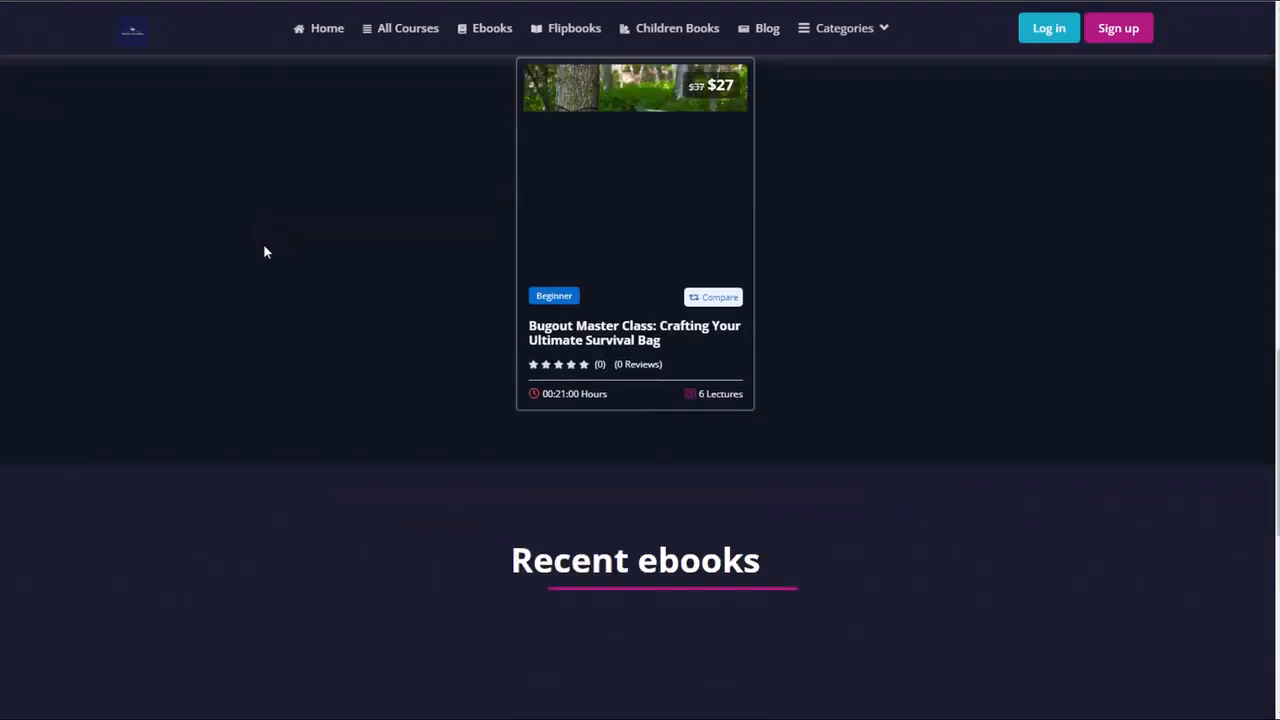
scroll(265, 252, "up", 2)
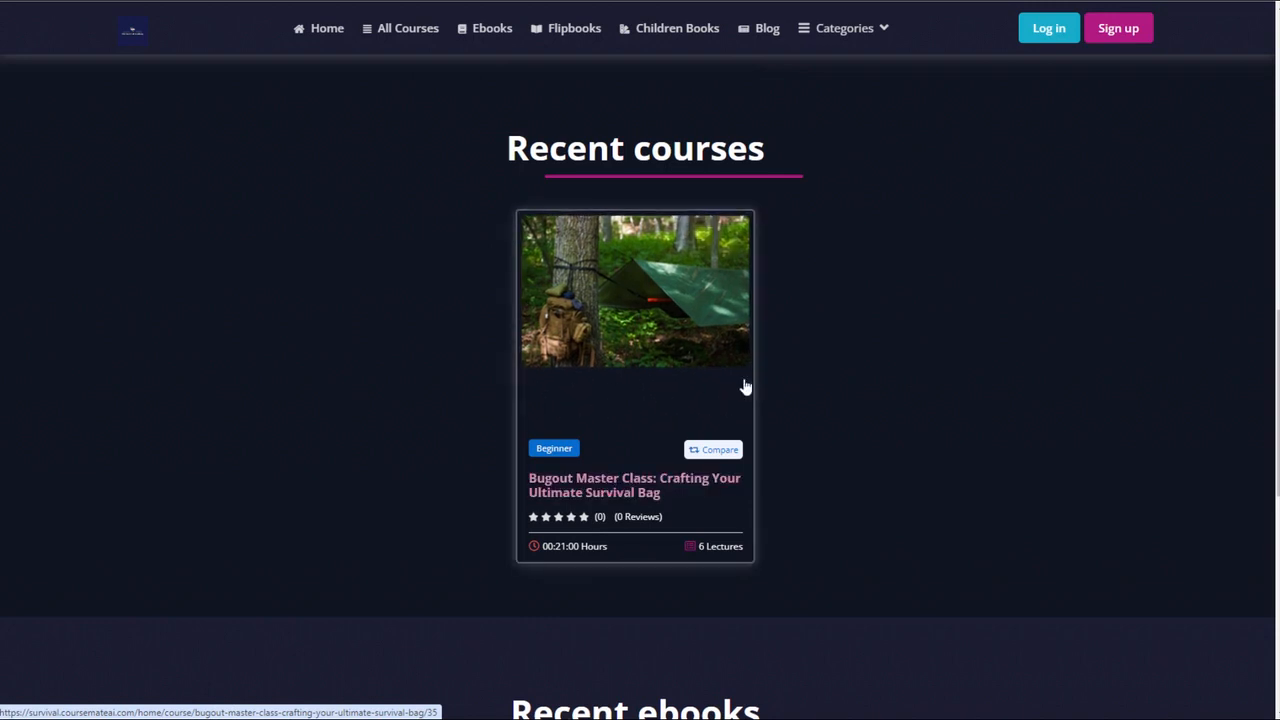
left_click(620, 486)
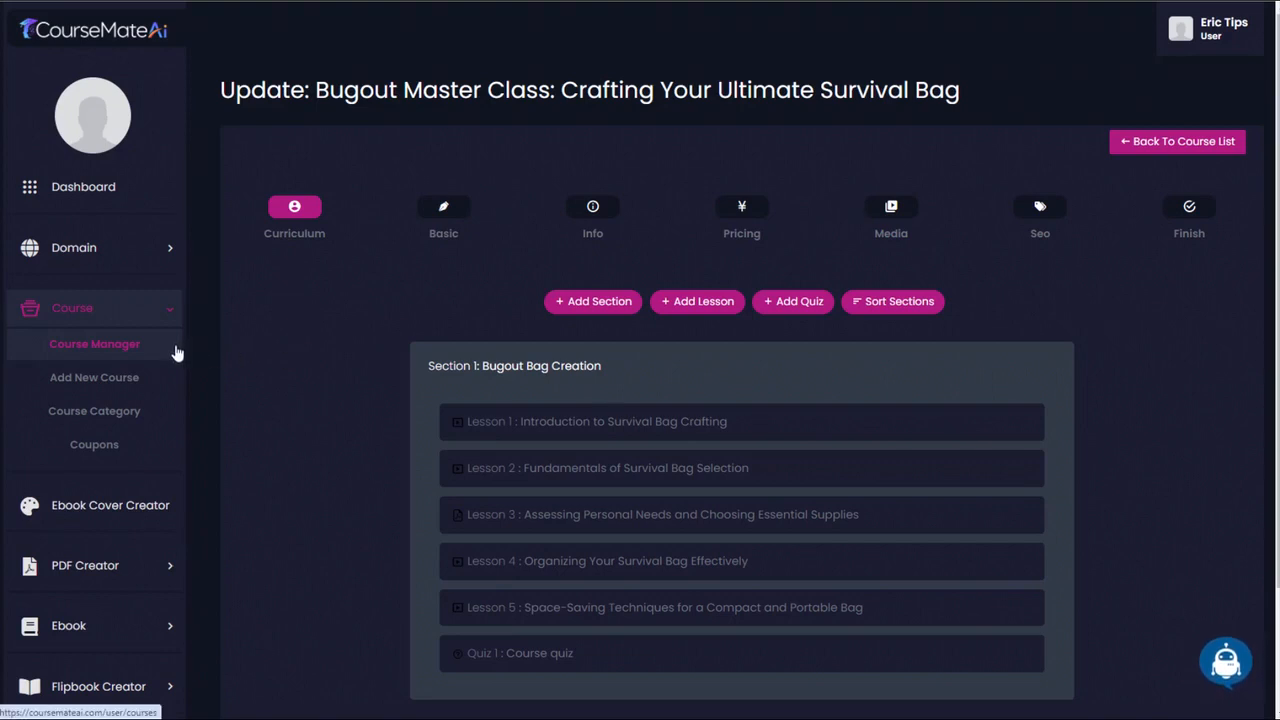
- Open the course's basic settings in CourseMateAi and add blank lines after the description's second paragraph
scroll(162, 405, "down", 3)
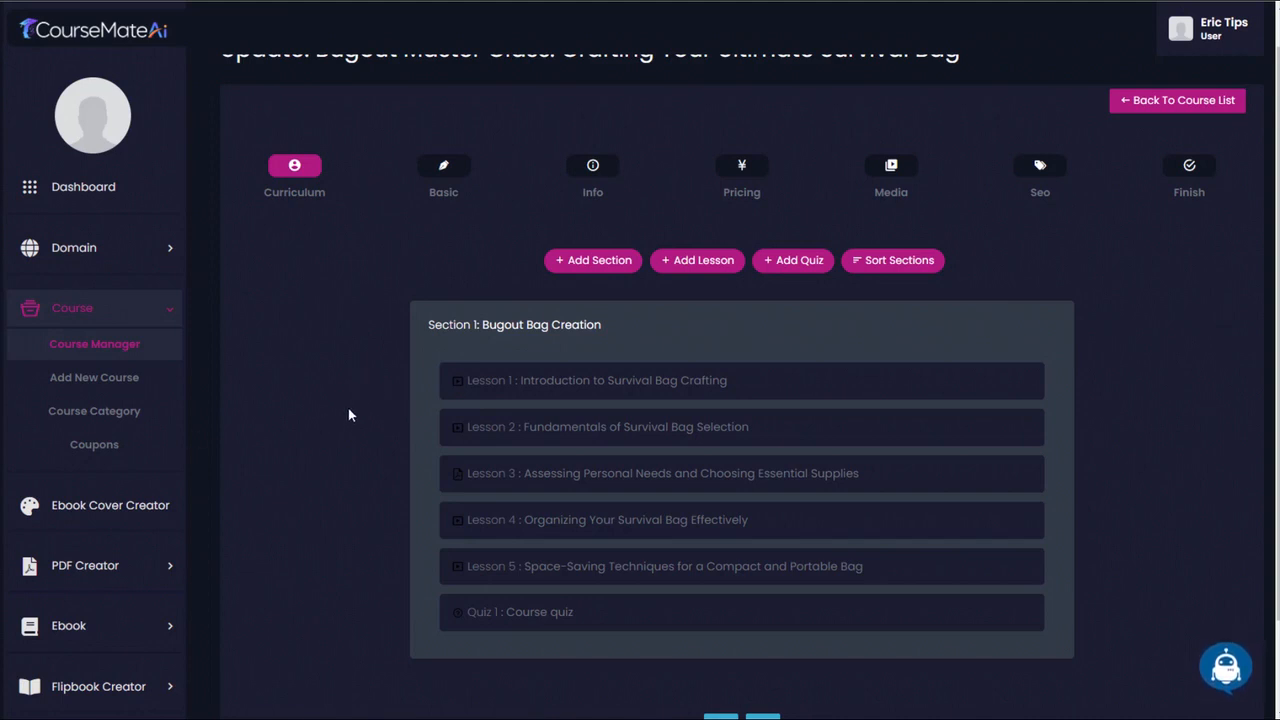
scroll(1275, 47, "up", 1)
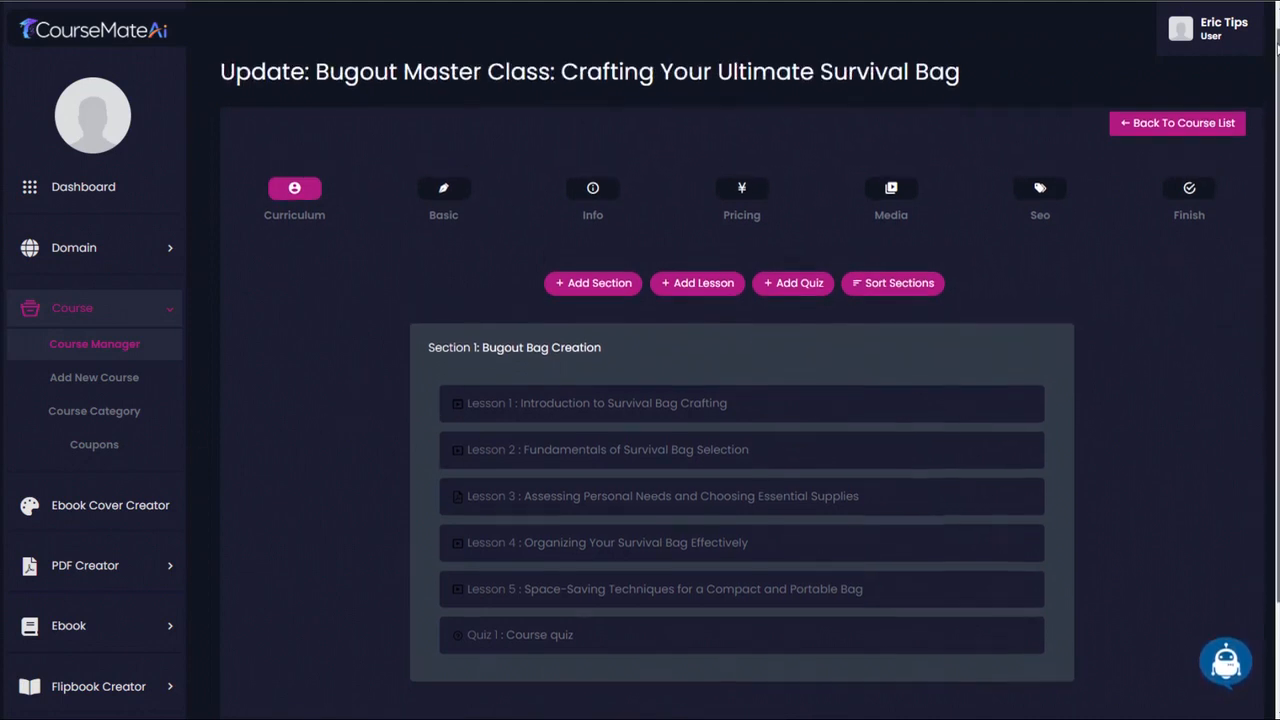
mouse_move(1275, 47)
left_mouse_down()
mouse_move(1275, 161)
mouse_move(1275, 52)
left_mouse_up()
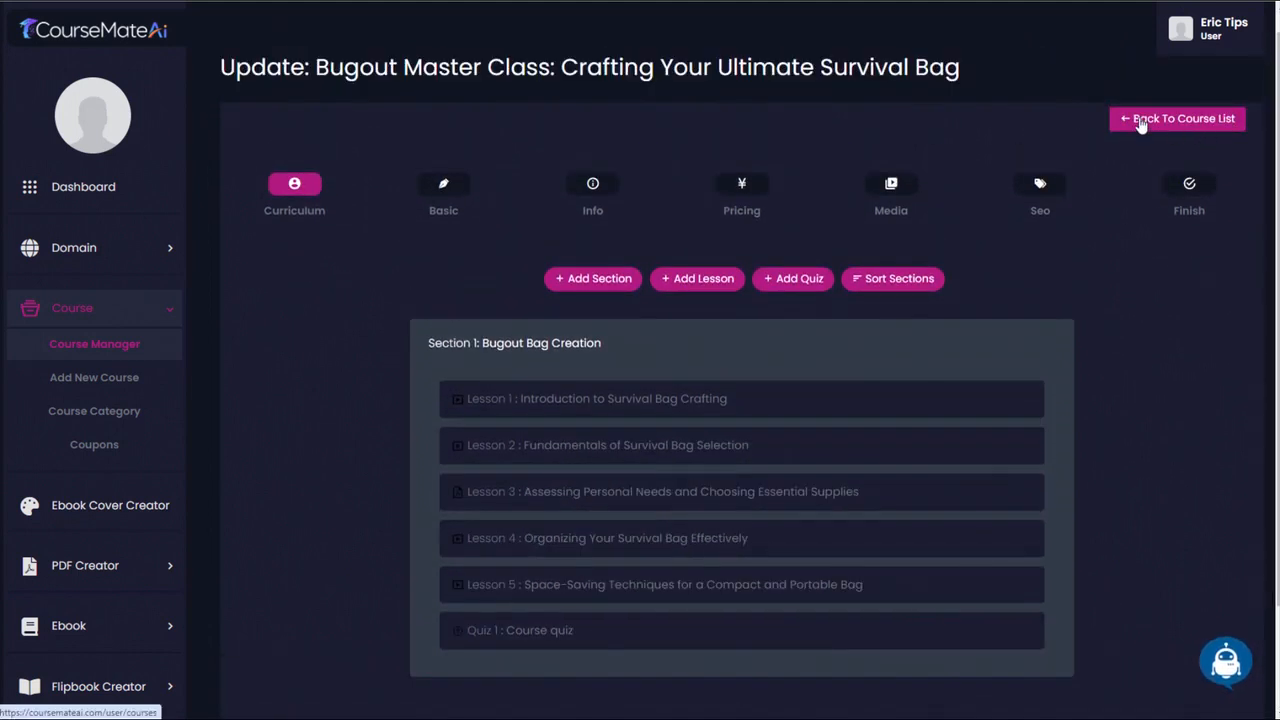
left_click(448, 183)
scroll(565, 237, "down", 4)
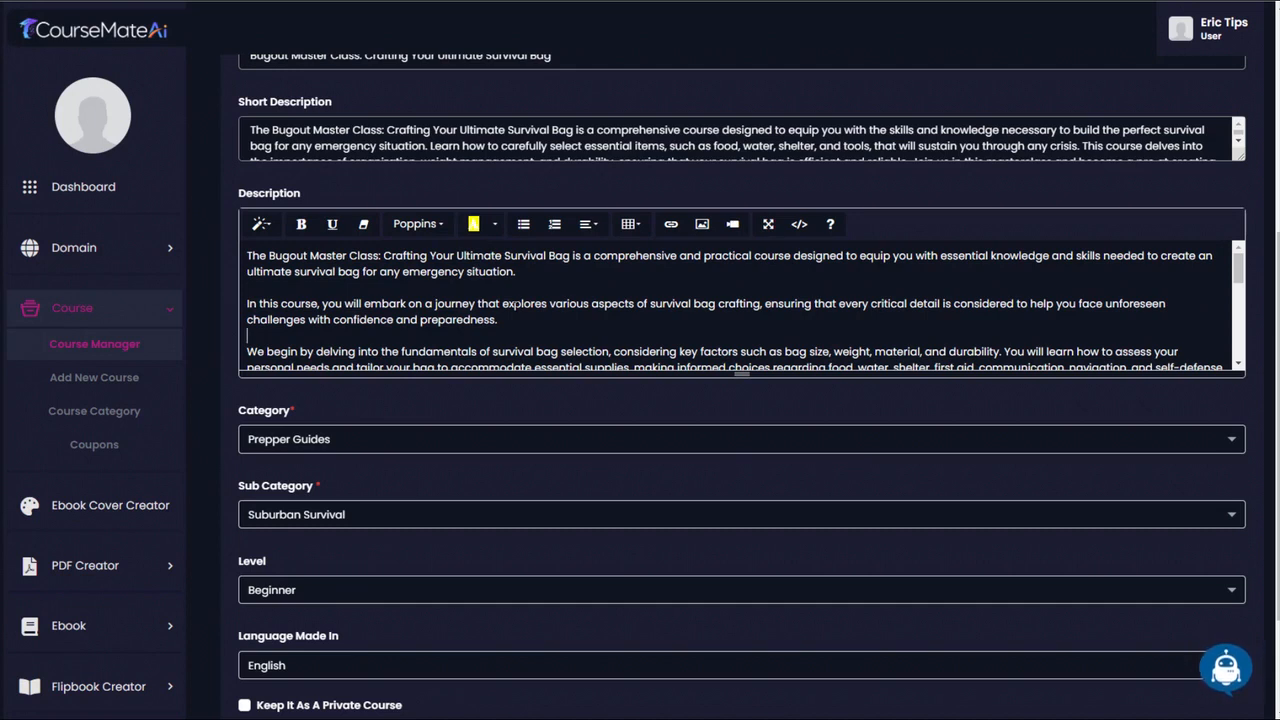
key("Return")
key("Return")
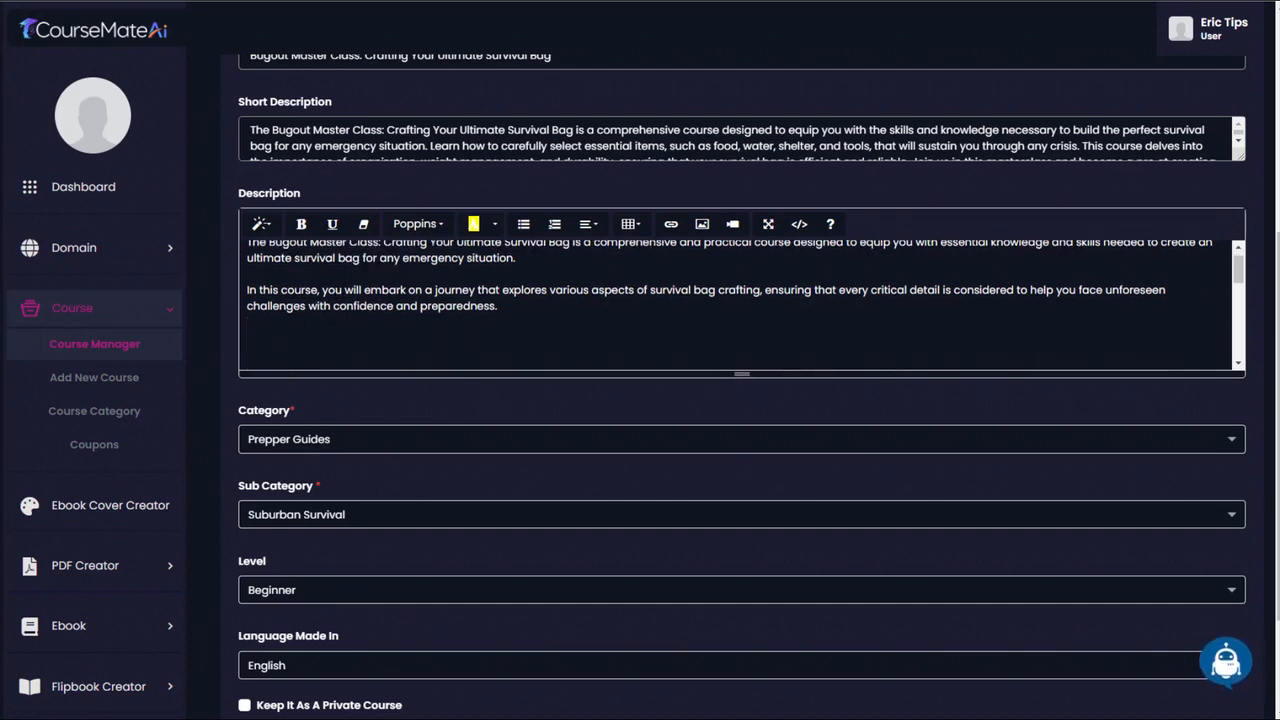
- Insert the Pixabay photo of the man in the woods, survival-4135823_1280.jpg, by its image address into the description's blank space
left_click(702, 225)
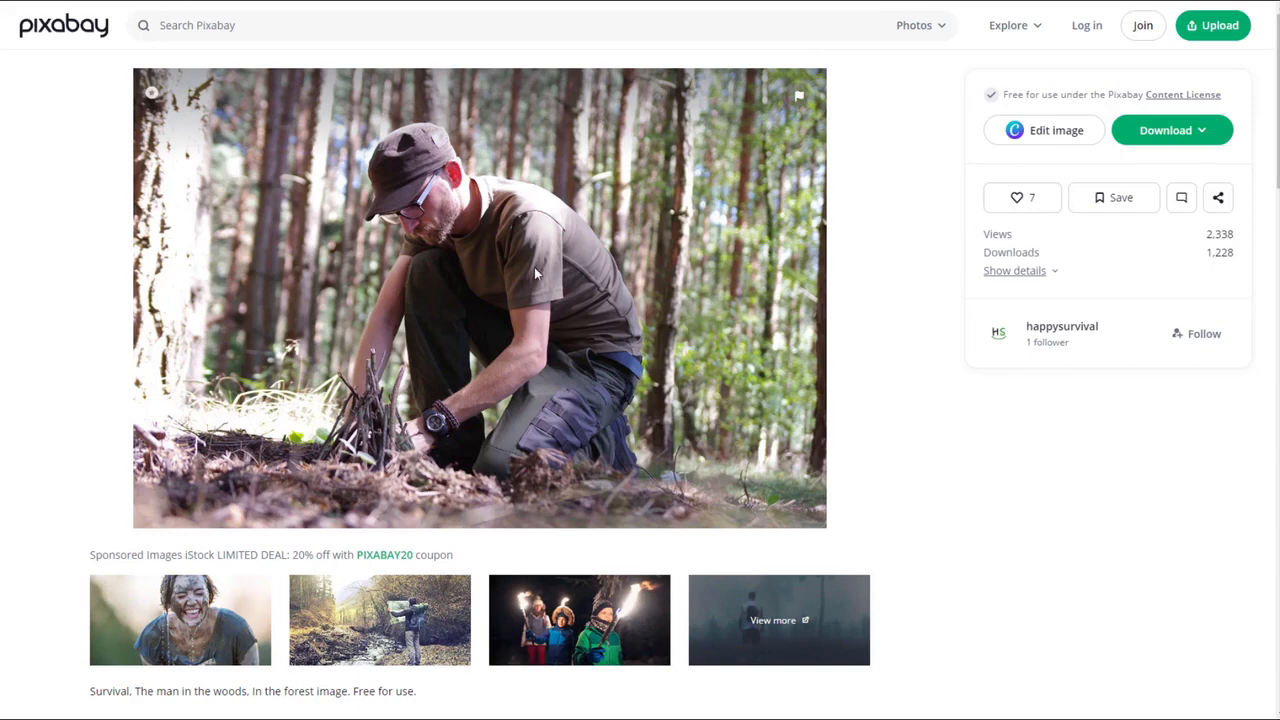
right_click(535, 271)
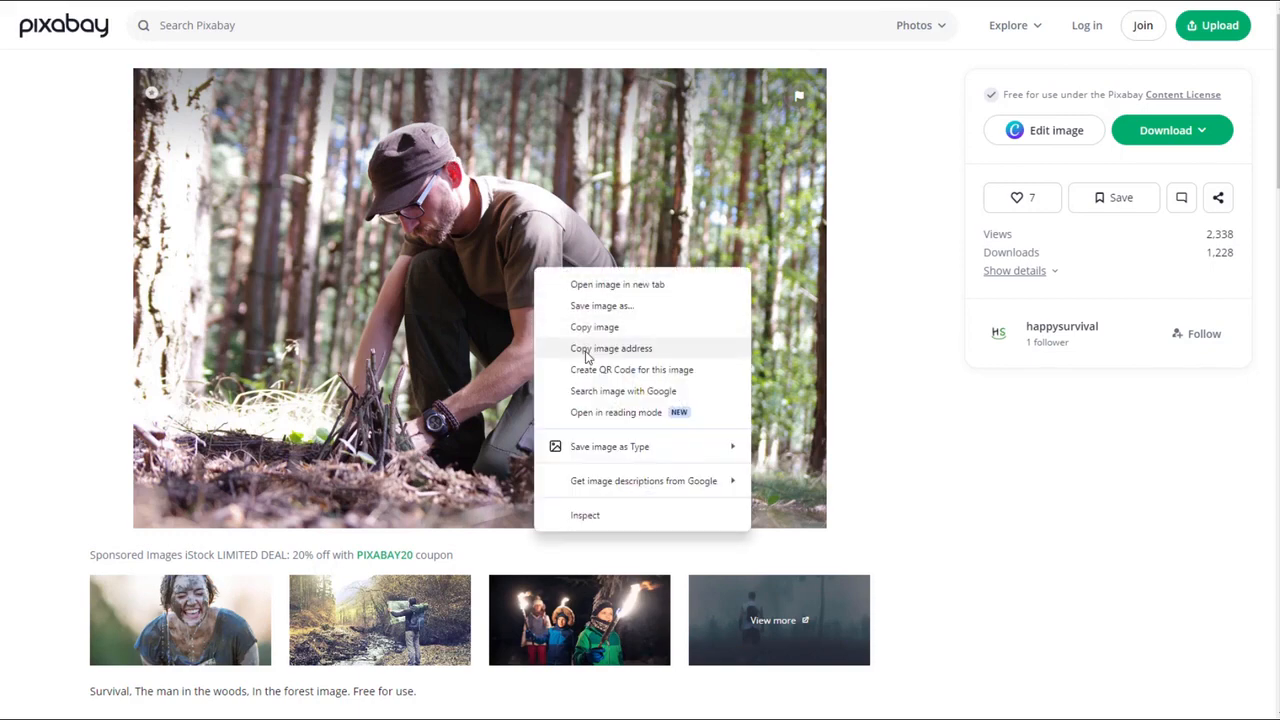
left_click(587, 348)
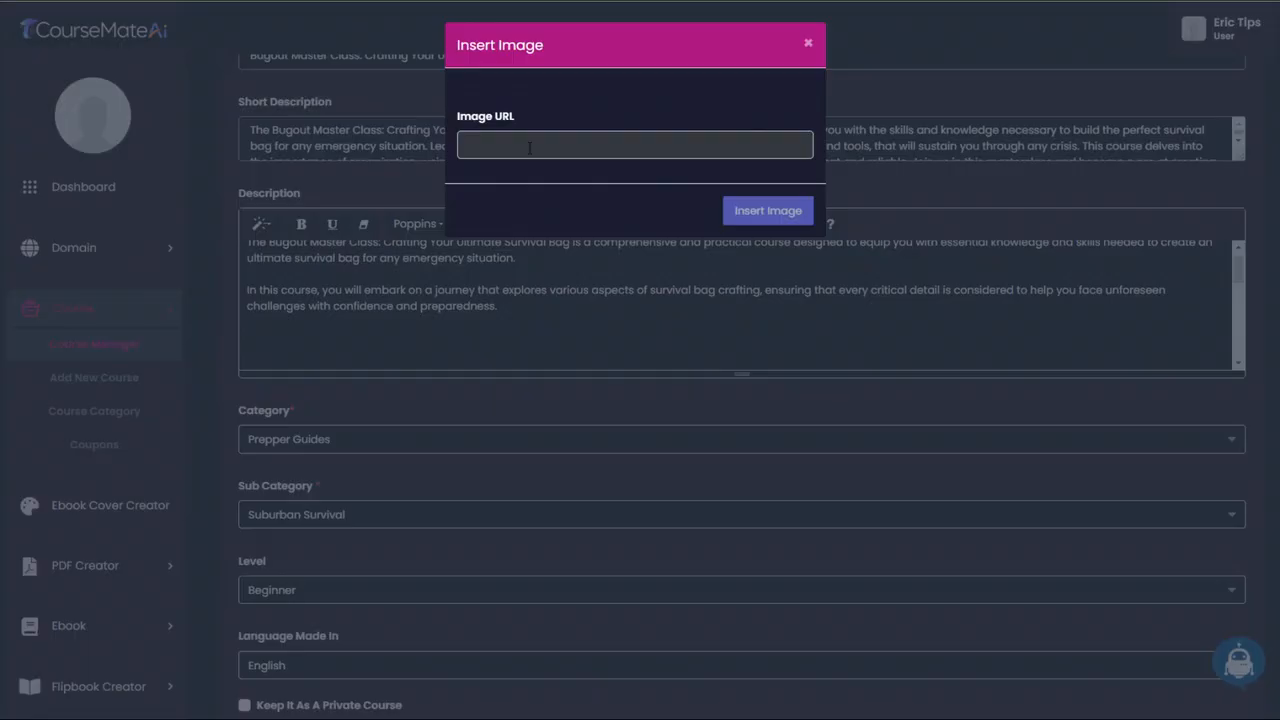
key("ctrl+v")
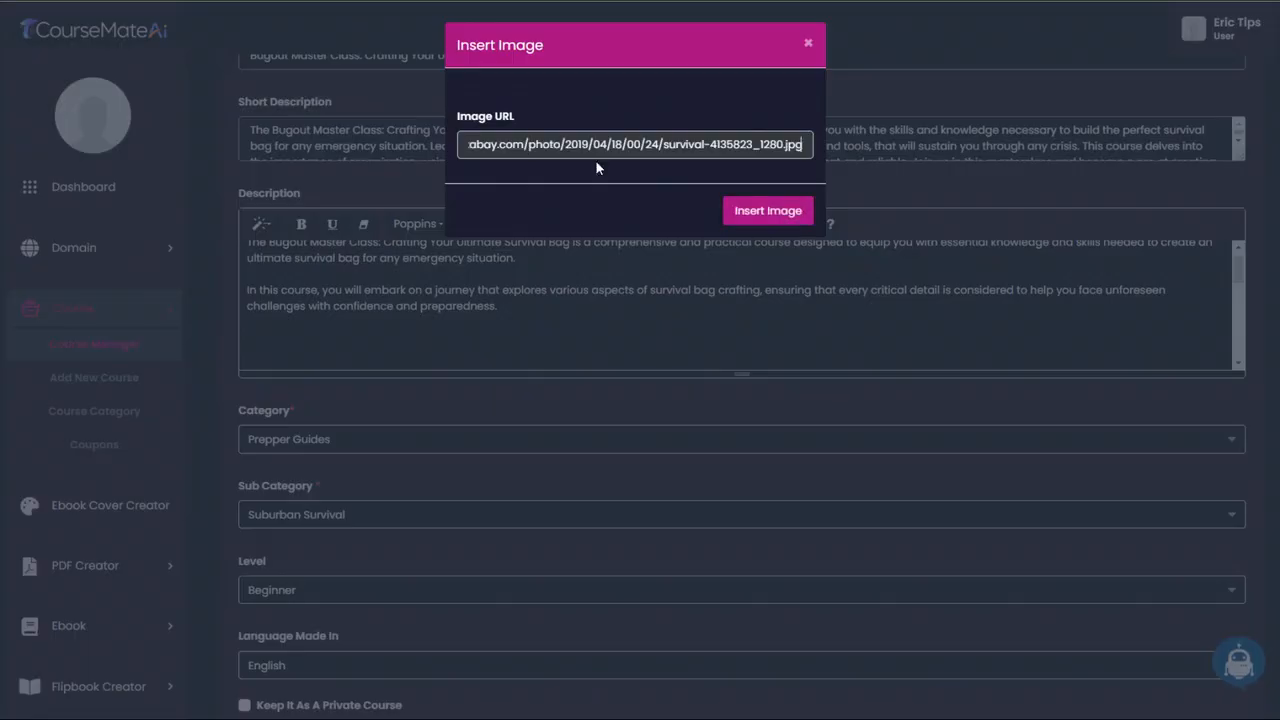
left_click(752, 221)
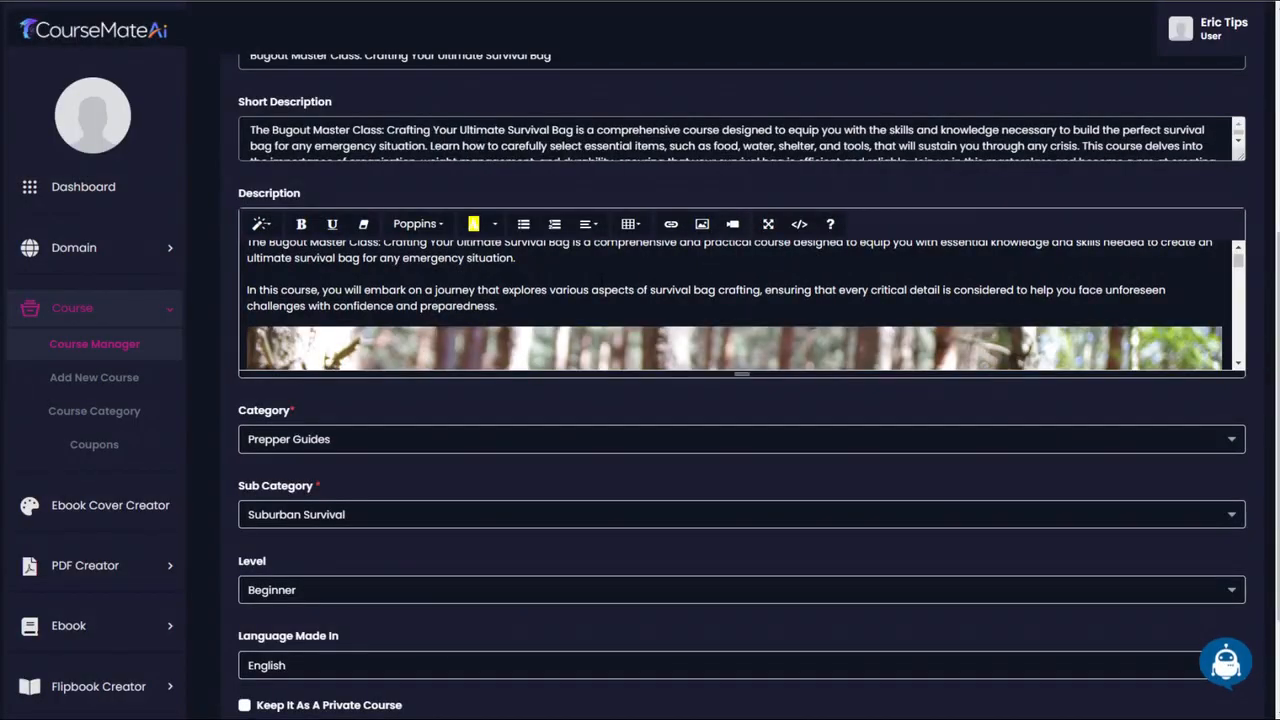
scroll(730, 305, "down", 5)
scroll(577, 480, "up", 4)
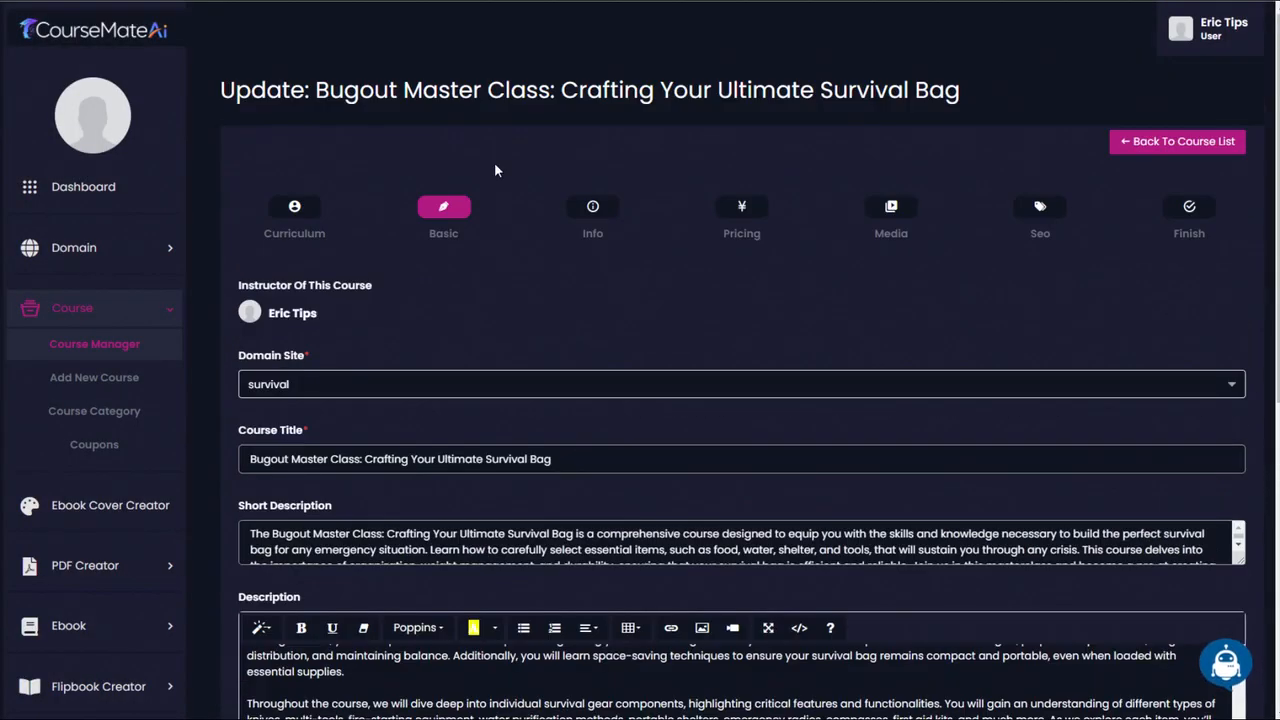
- Check the course's media settings and copy the link of the "FIRST ICE!" video from the Fishing With Lance YouTube channel
left_click(868, 212)
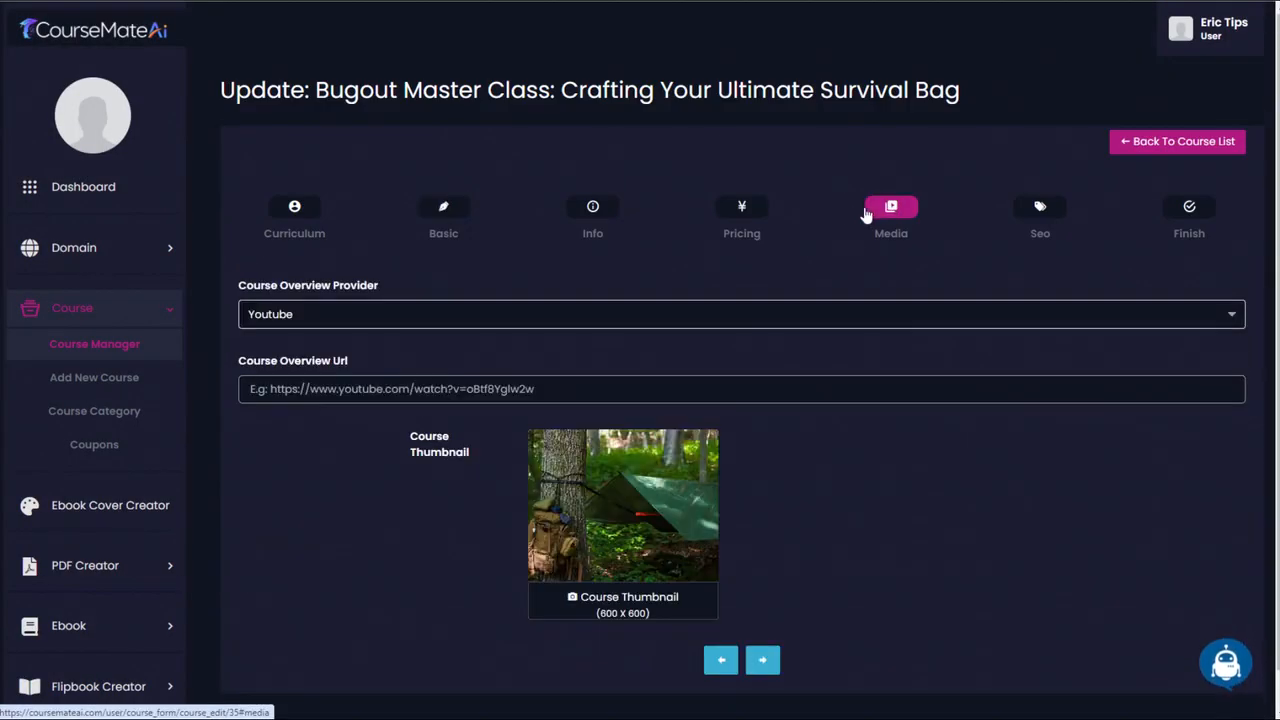
scroll(545, 274, "down", 1)
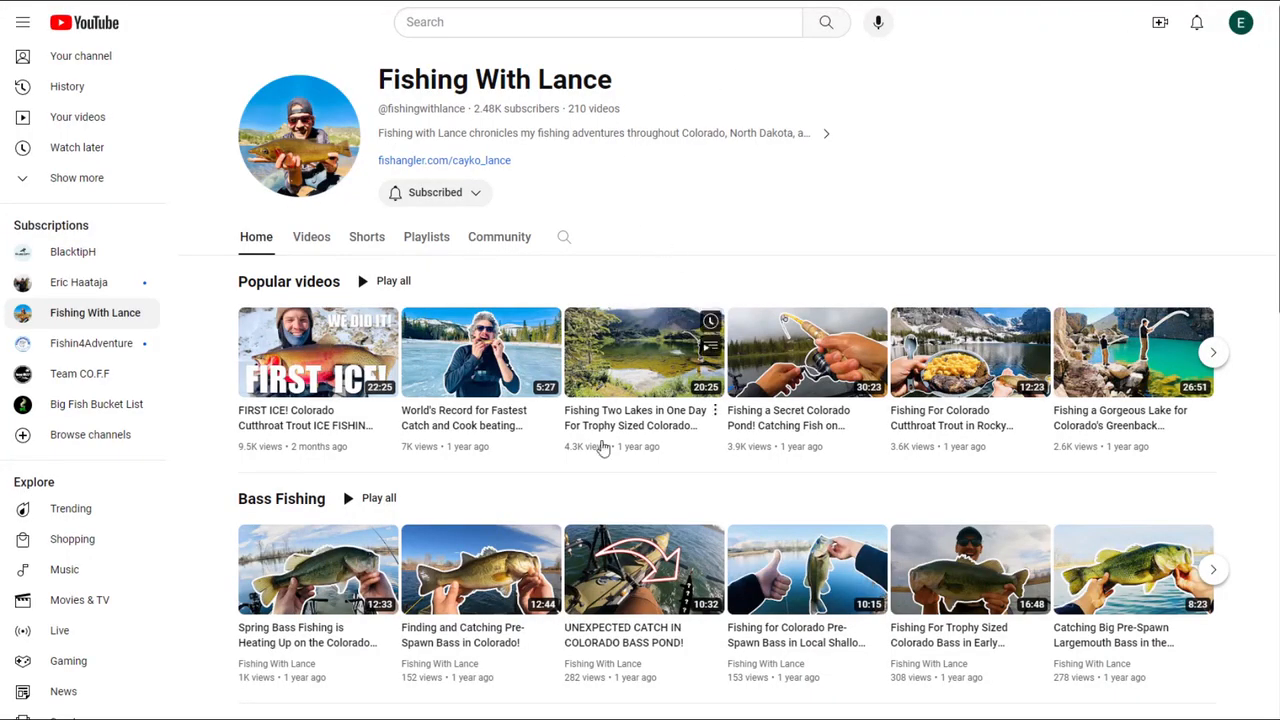
right_click(287, 416)
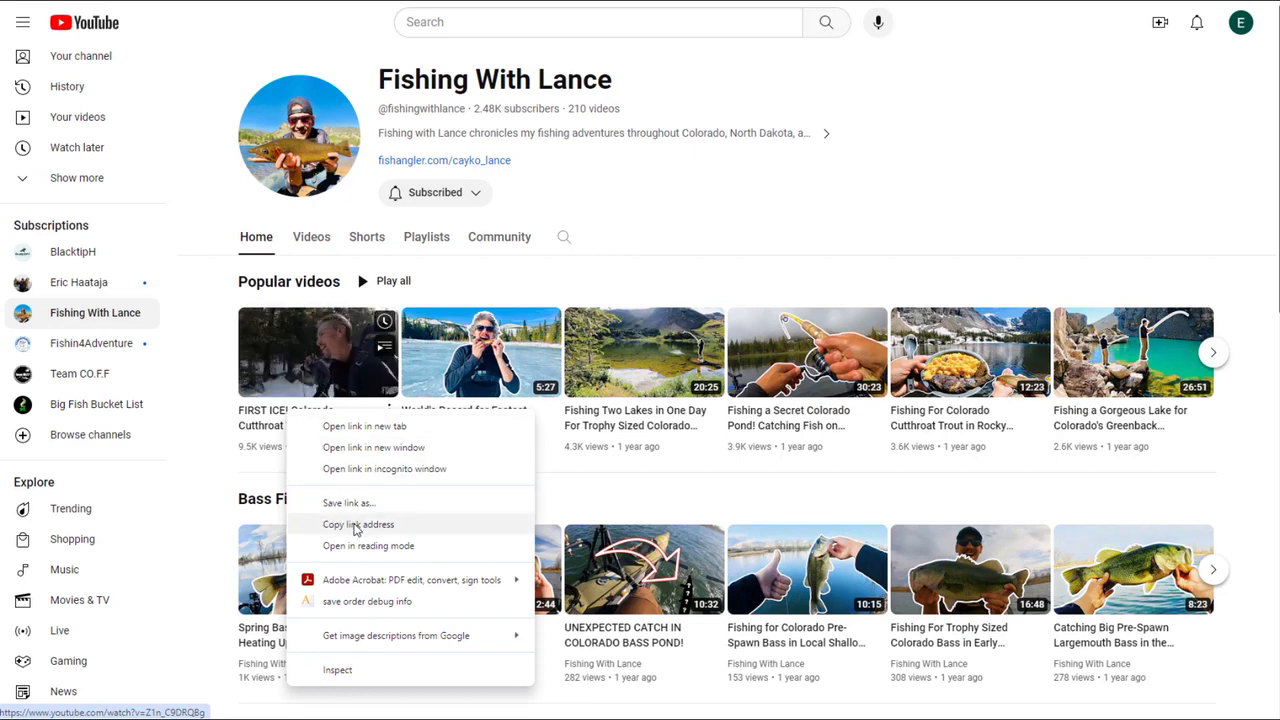
left_click(360, 526)
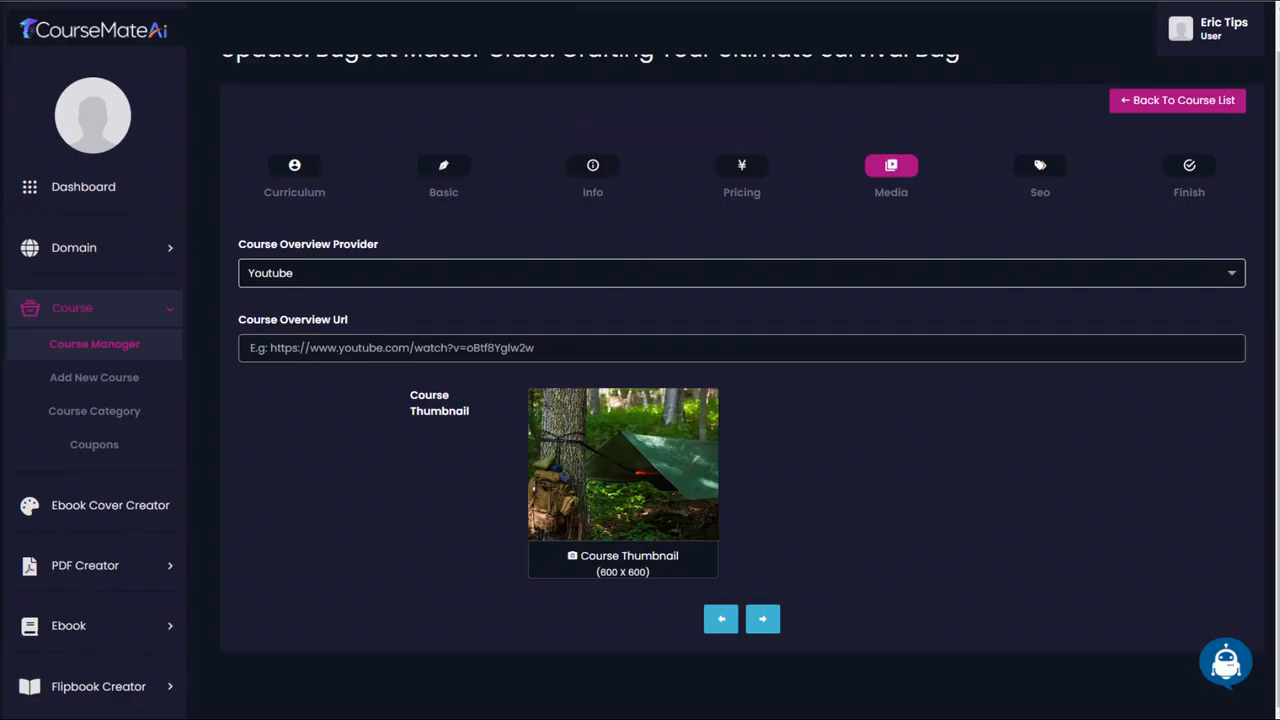
- Paste the copied YouTube link as the Course Overview Url in CourseMateAi and submit the course update
left_click(660, 347)
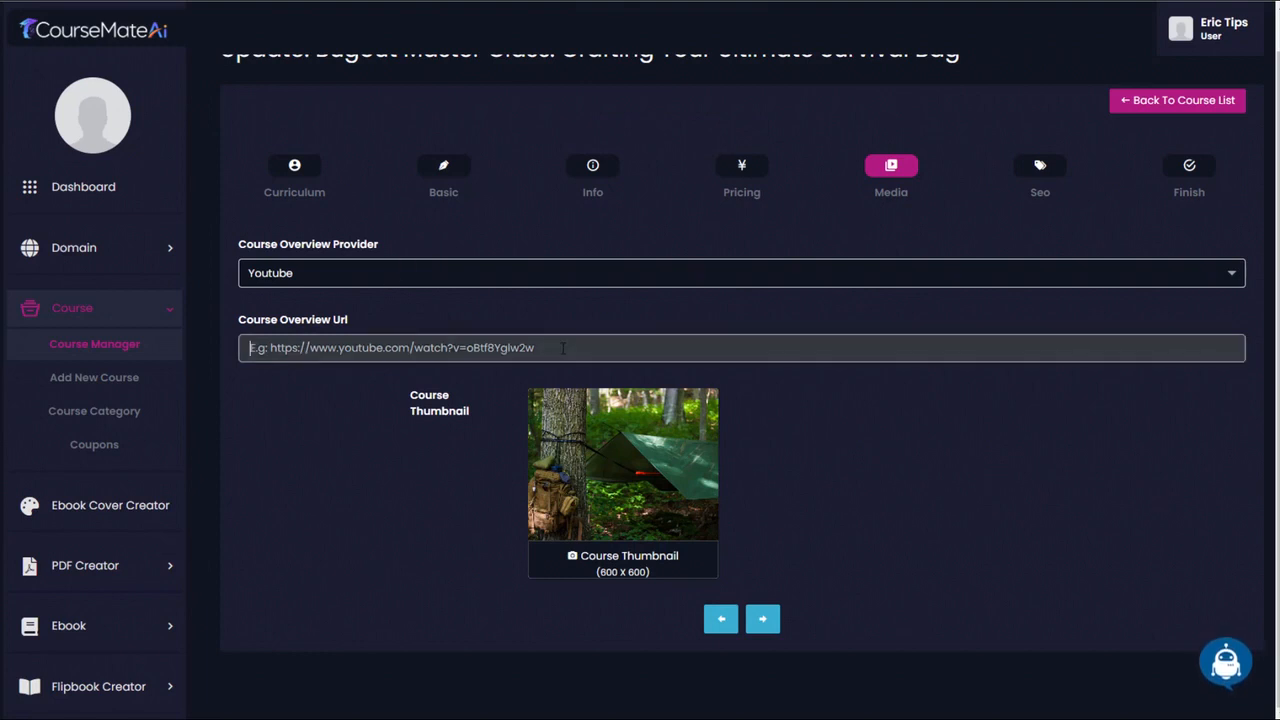
key("ctrl+v")
left_click(1189, 165)
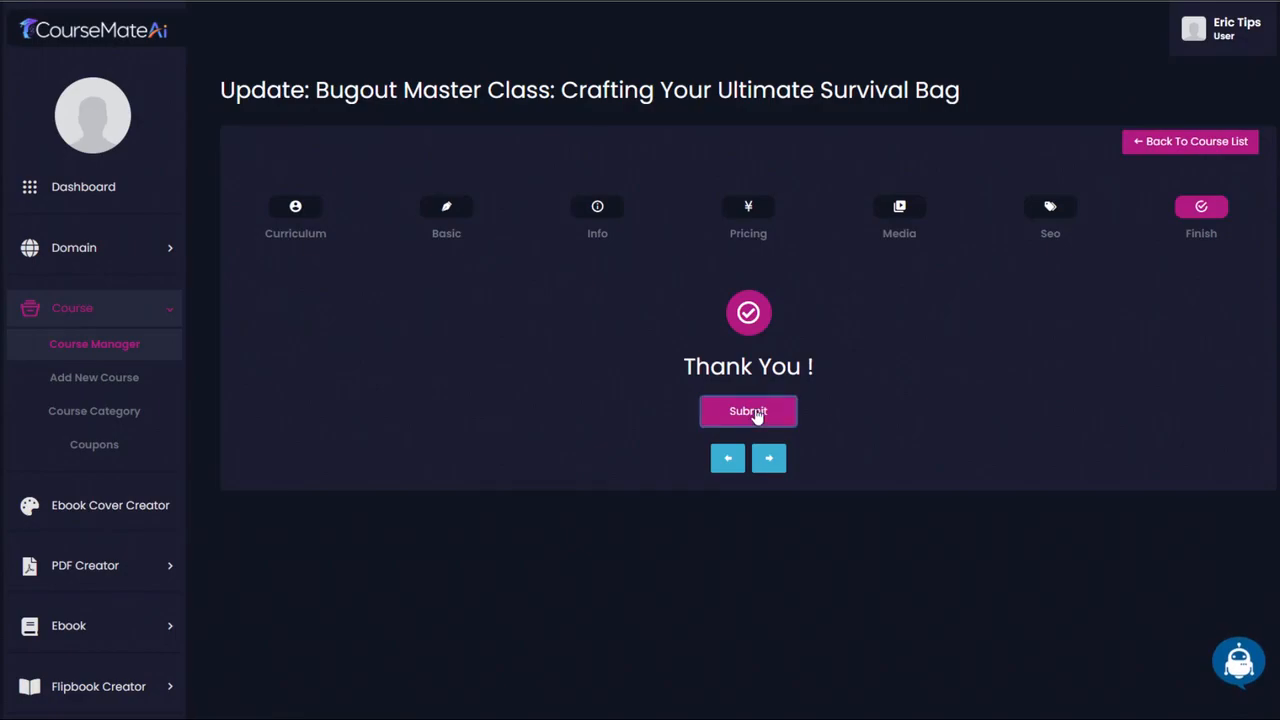
left_click(785, 410)
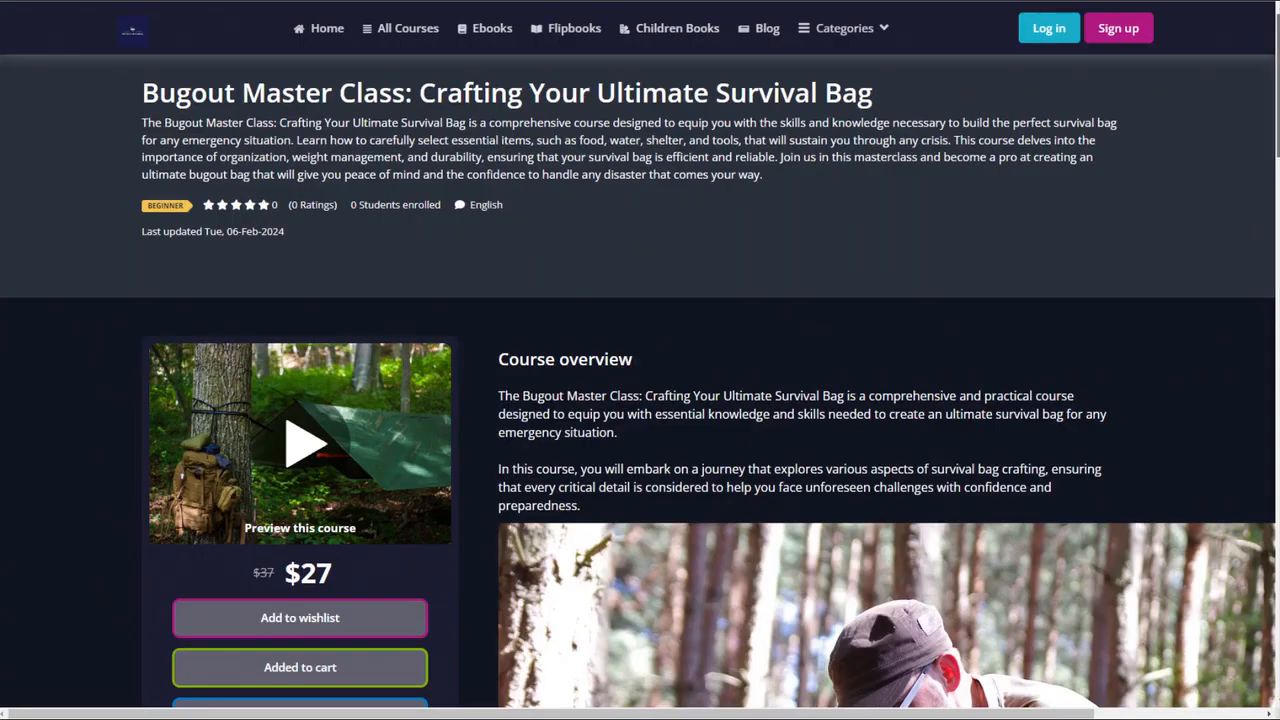
- Review the updated live course page, including the description image and lower sections, and start the course preview video
scroll(960, 290, "down", 5)
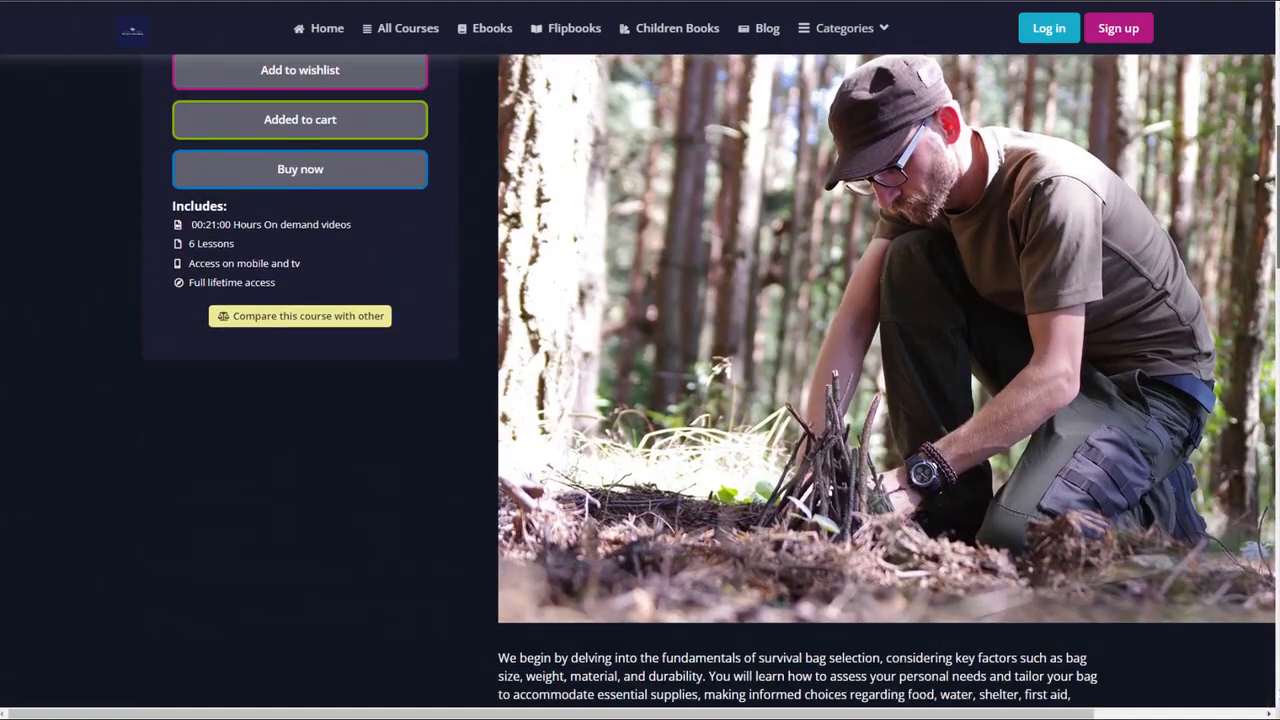
scroll(1261, 418, "down", 10)
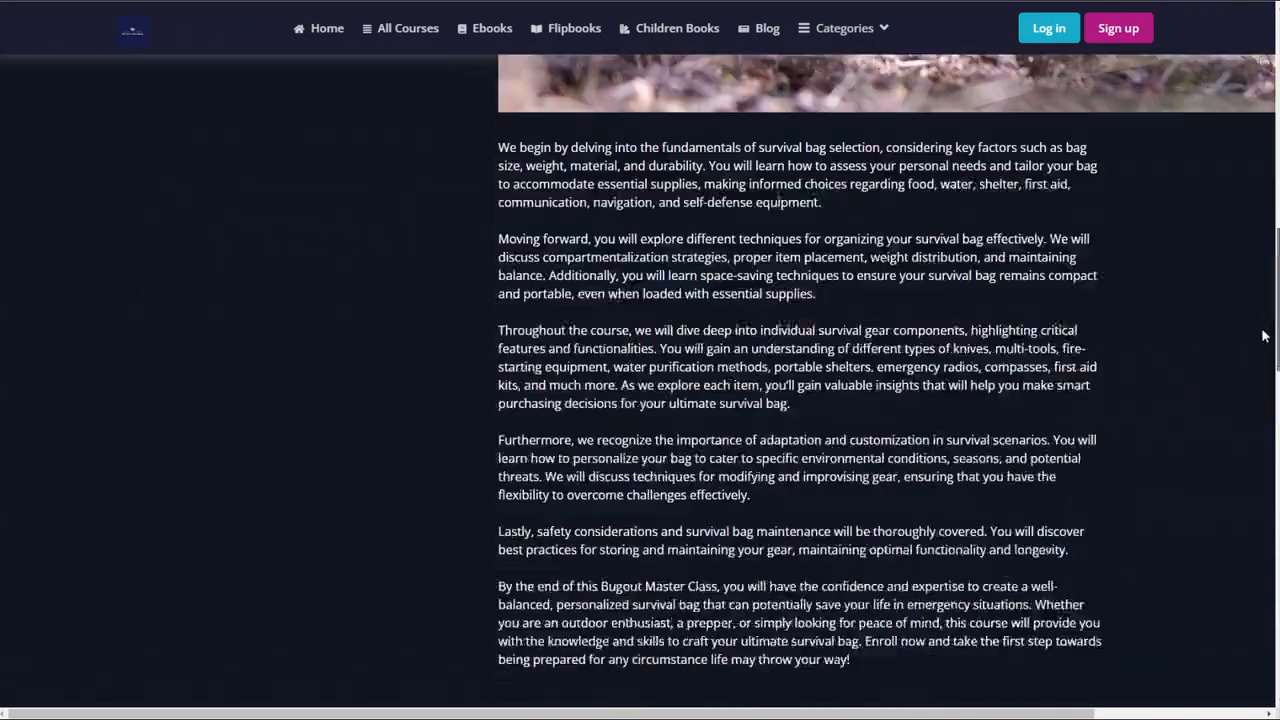
scroll(1261, 418, "down", 10)
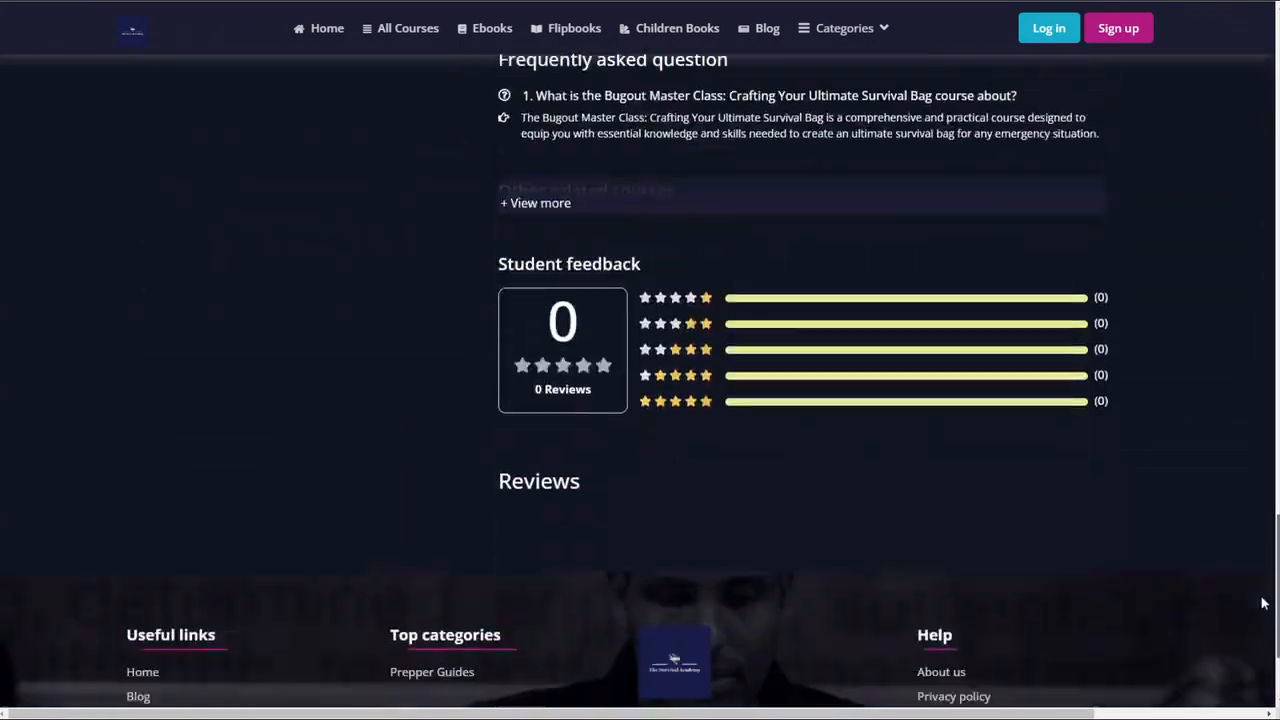
scroll(1263, 600, "up", 20)
scroll(640, 400, "up", 2)
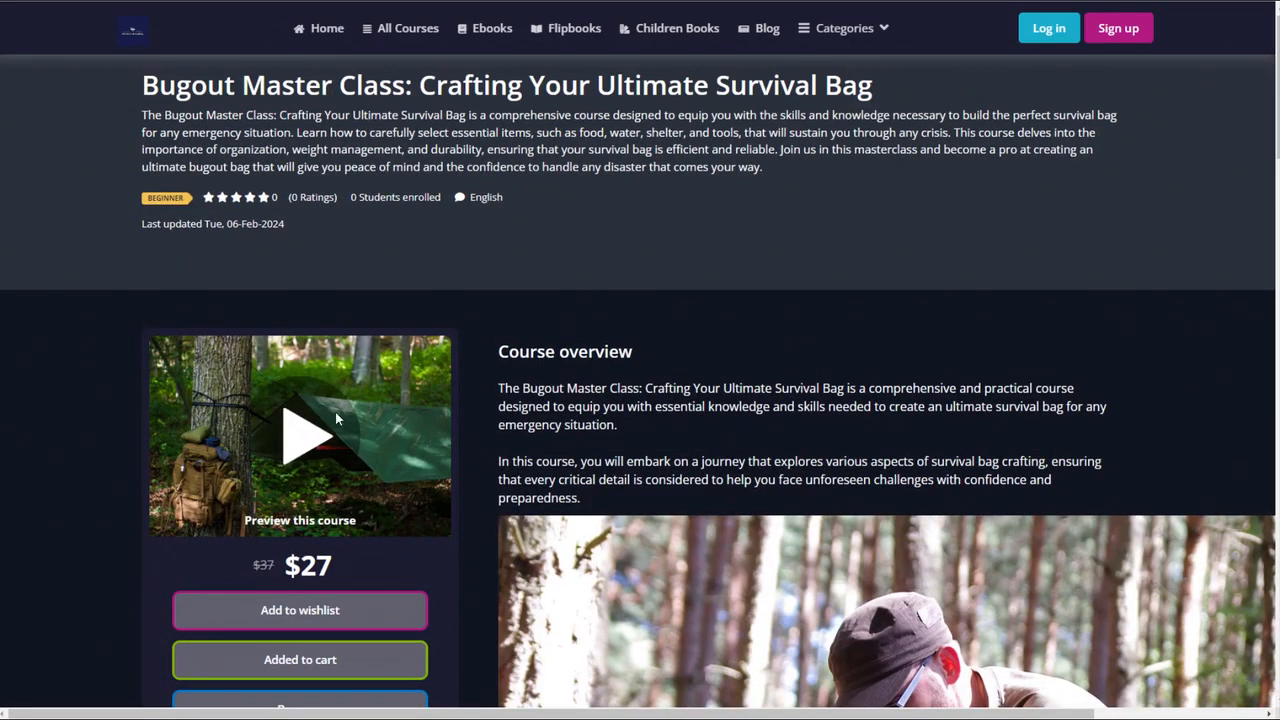
left_click(310, 447)
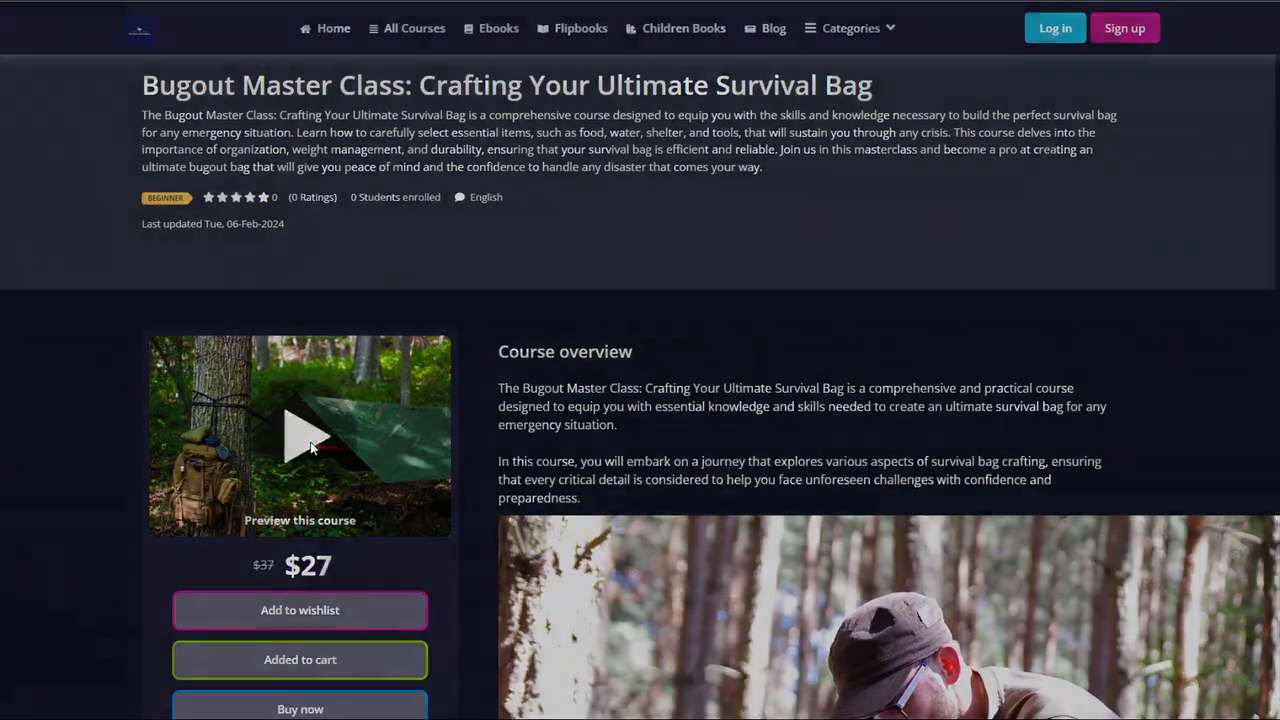
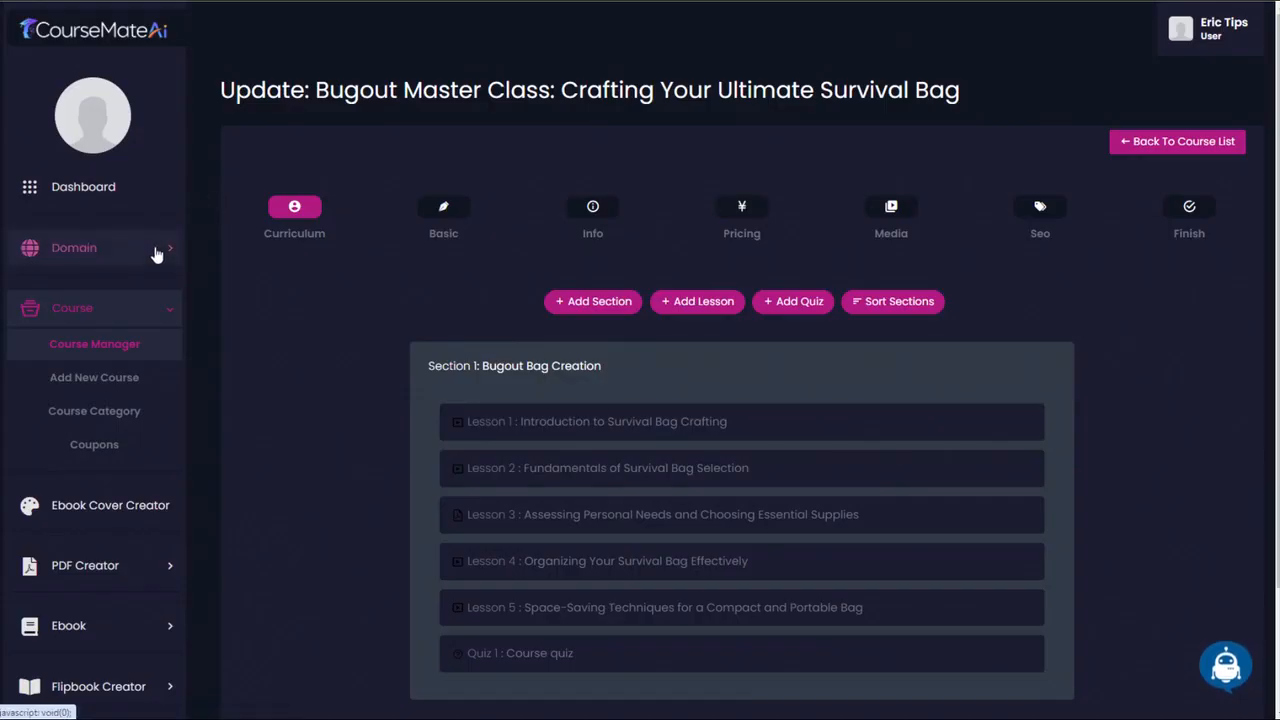
- Open the survival domain's website settings and review the social link, introduction video, welcome message and policy fields
left_click(157, 254)
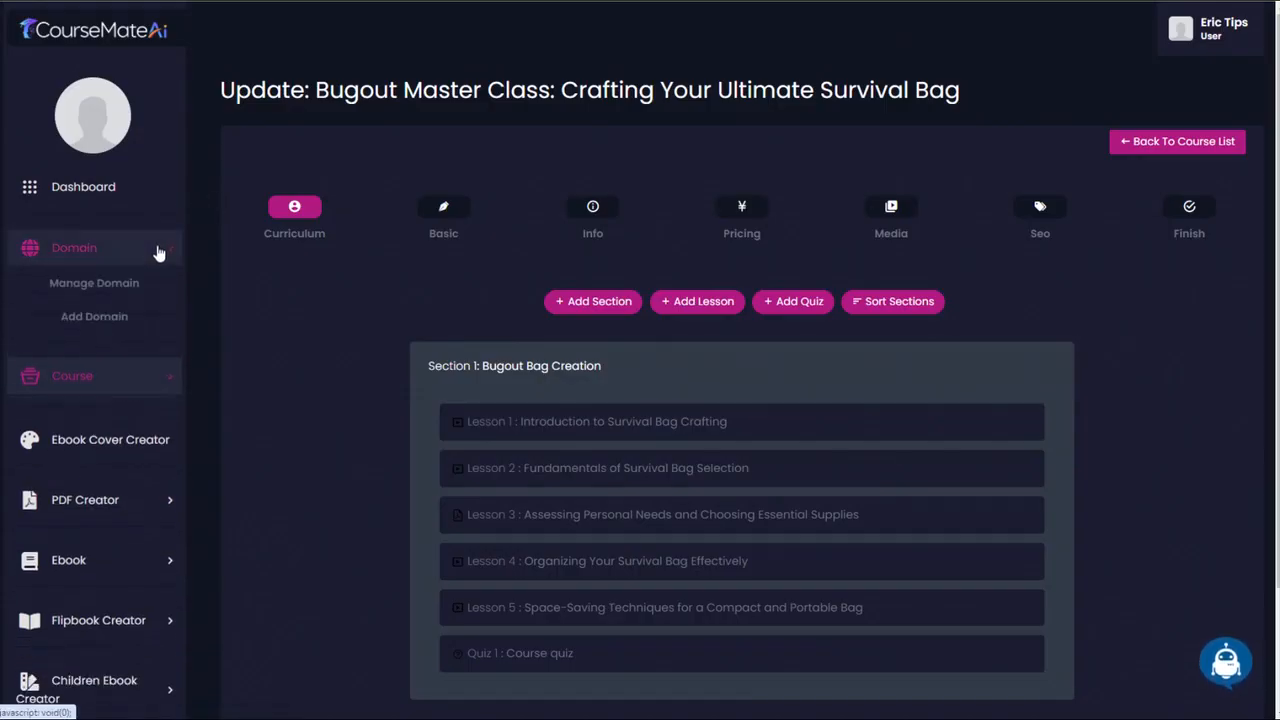
left_click(99, 288)
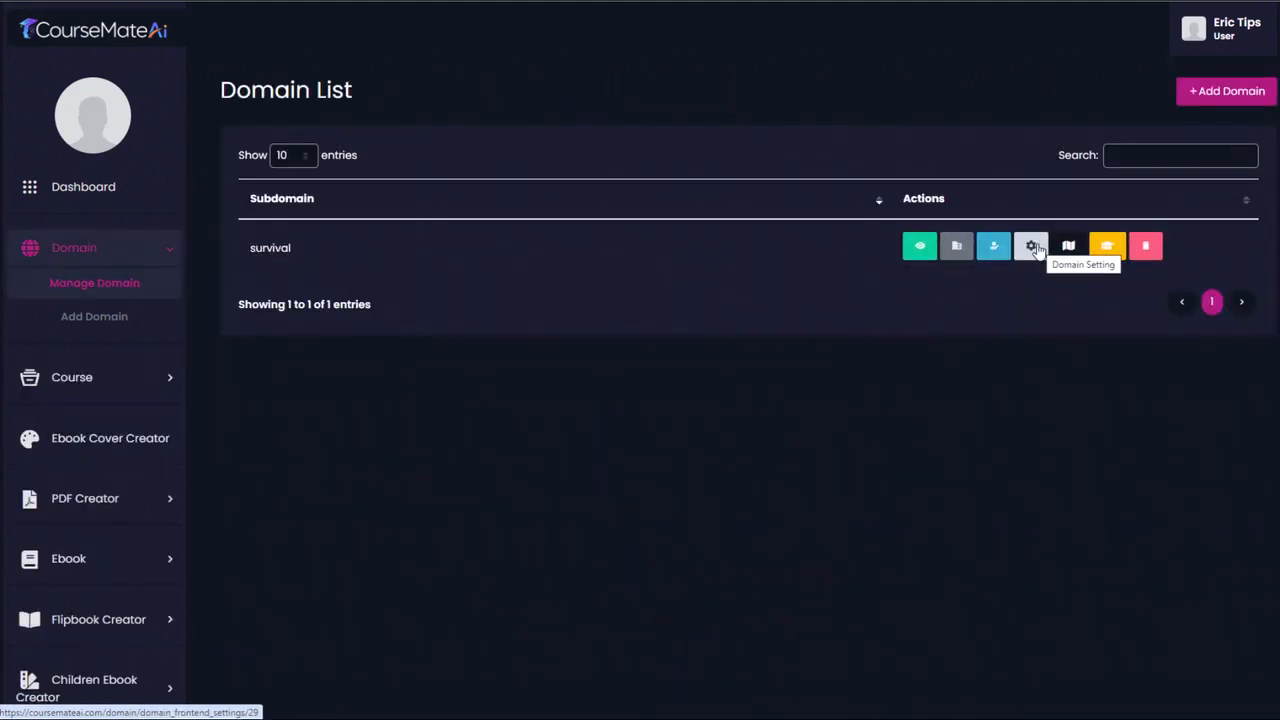
left_click(1032, 246)
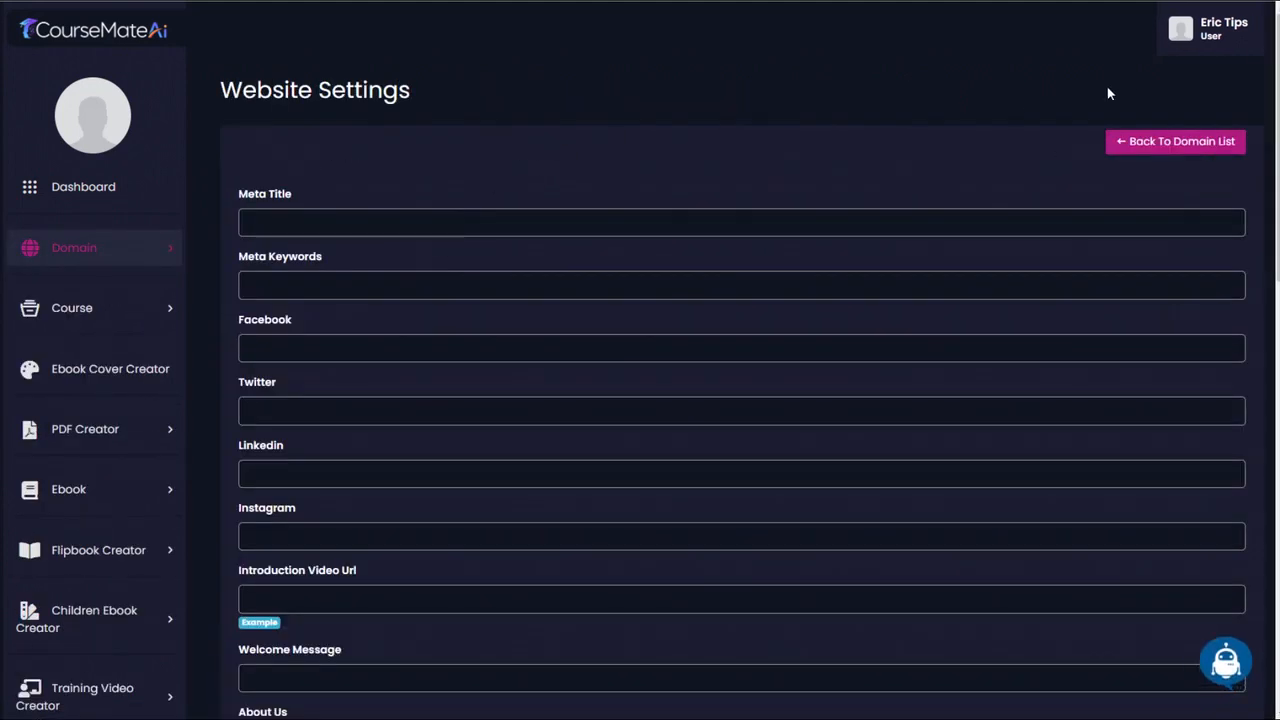
left_click_drag(1276, 68, 1272, 117)
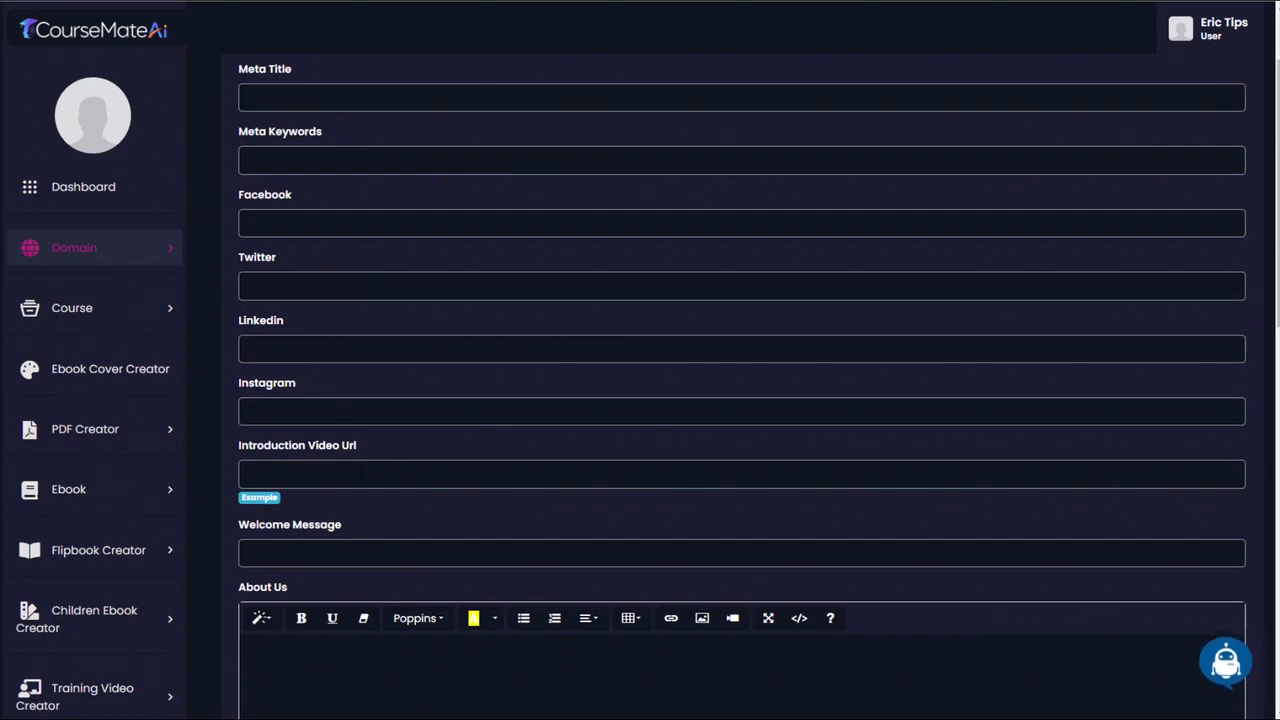
scroll(520, 390, "down", 2)
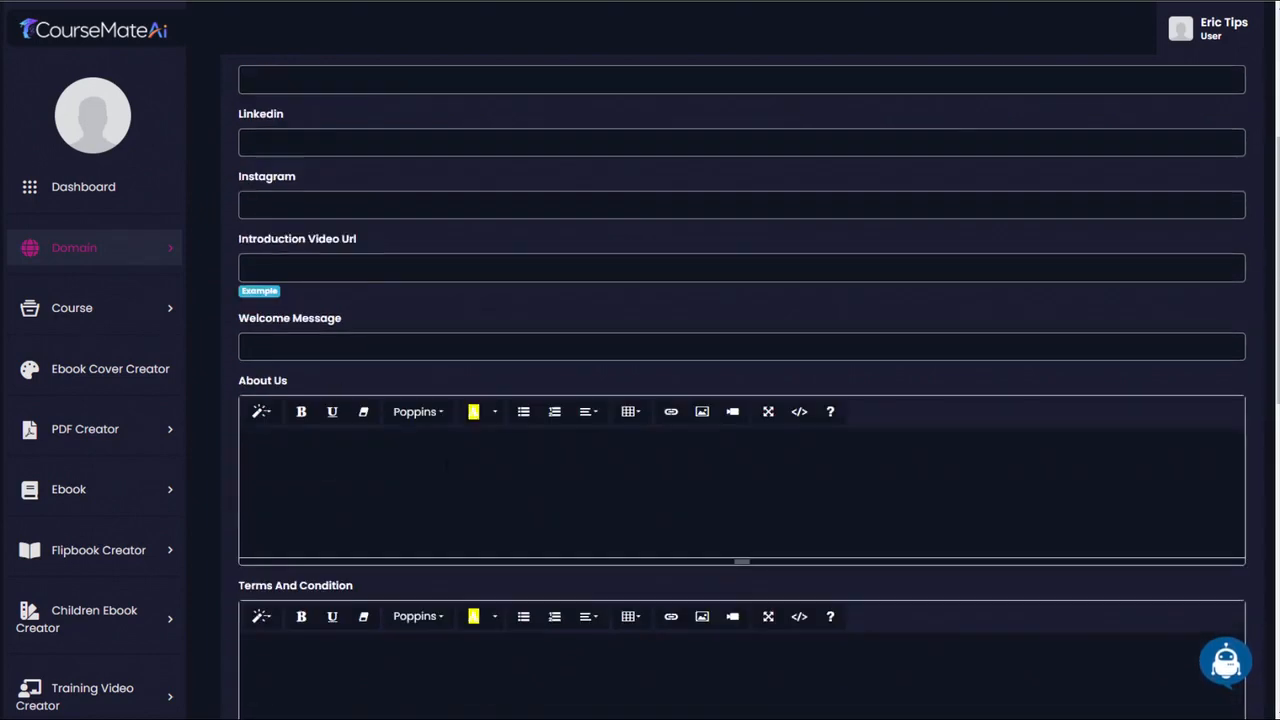
scroll(520, 390, "down", 2)
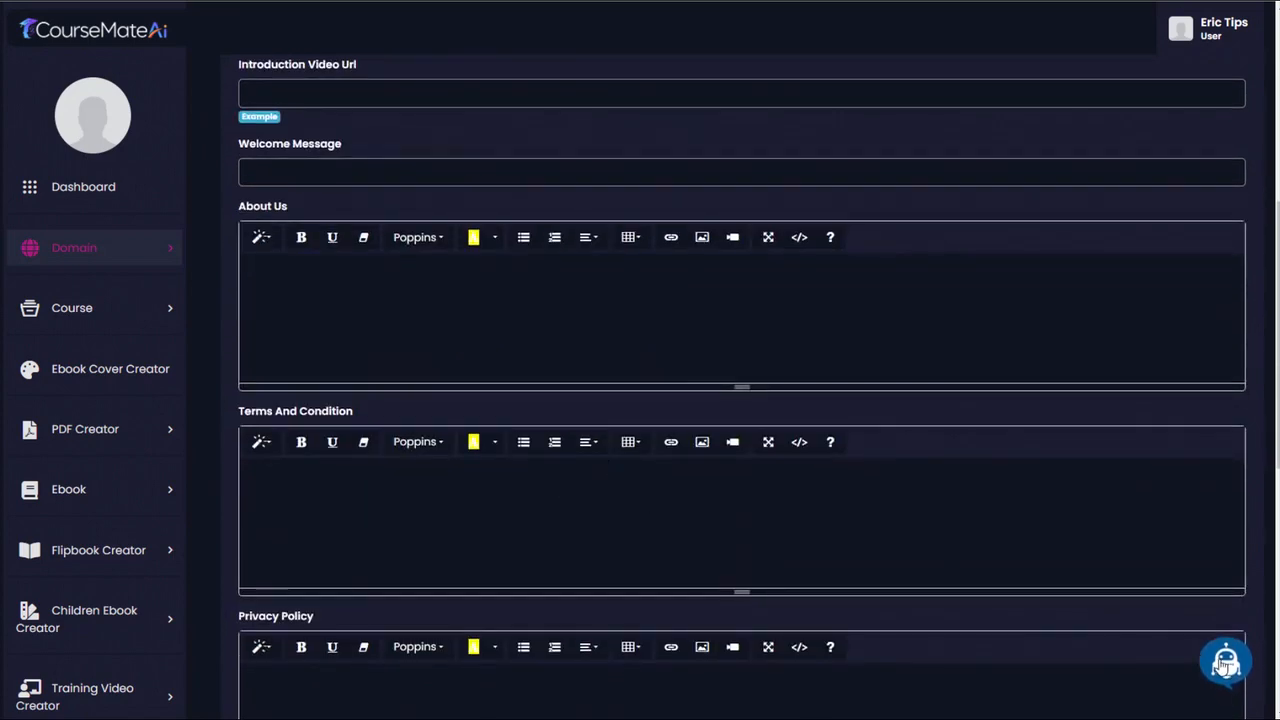
- Check which website text services the Ai Writer offers, and close it without generating anything
left_click(1226, 668)
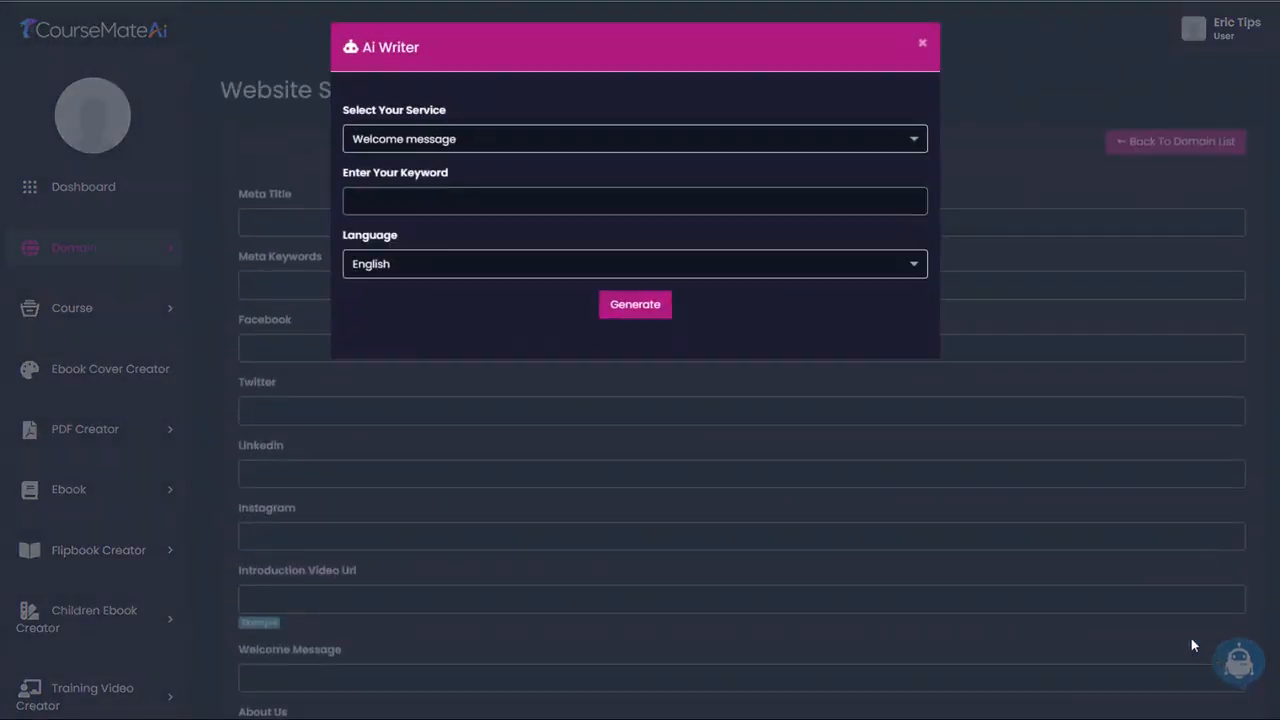
left_click(688, 143)
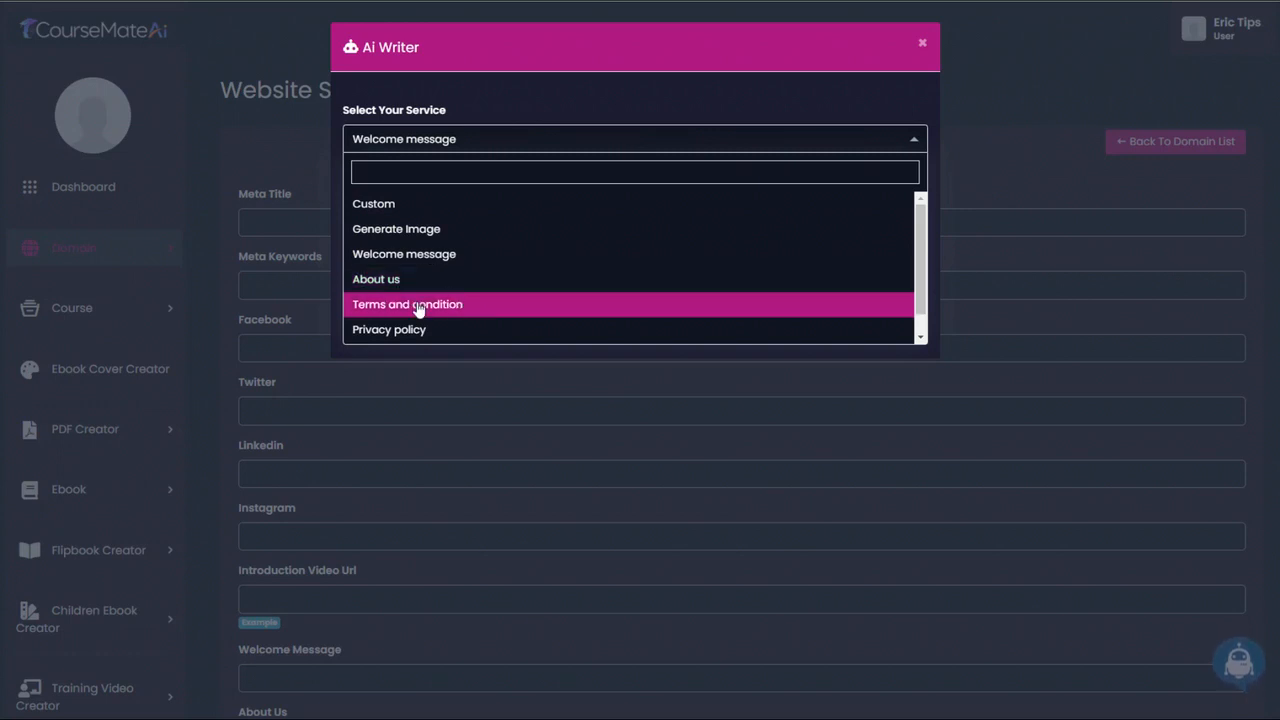
left_click(920, 44)
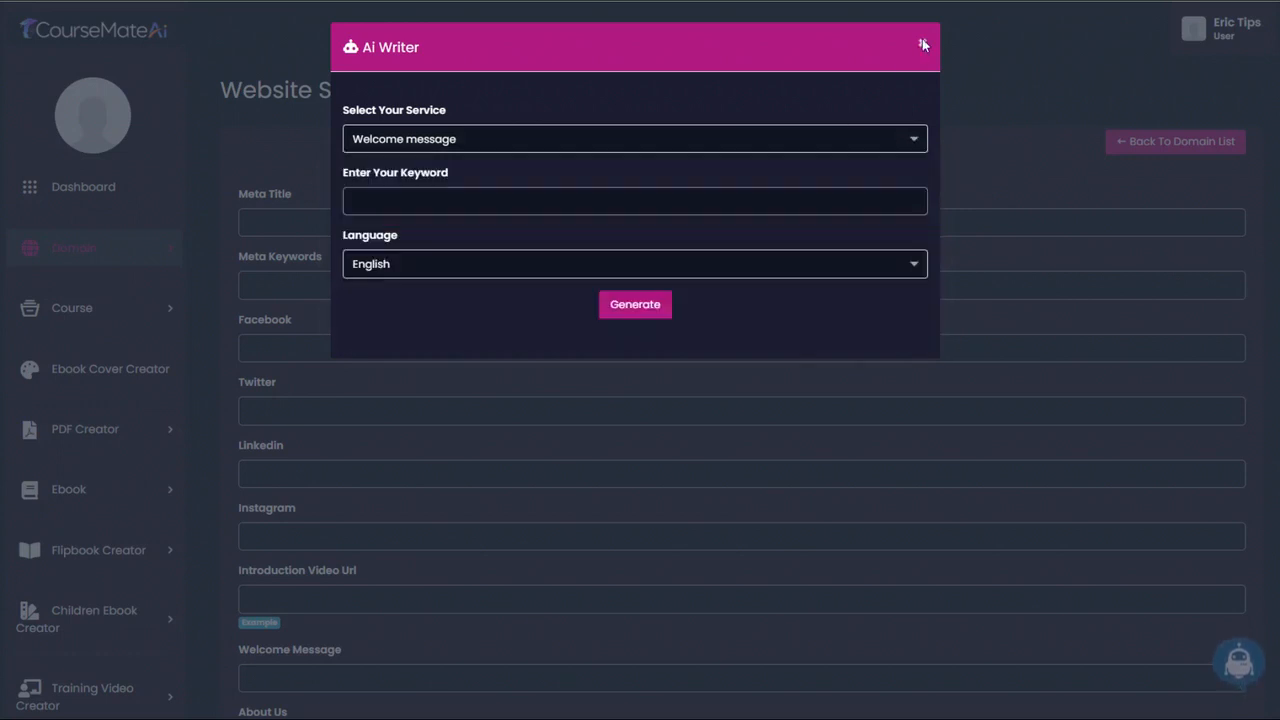
left_click(921, 43)
- Set the site's theme color to dark navy, about RGB 9, 19, 68, and its background color to light blue, and save the settings
scroll(788, 437, "down", 10)
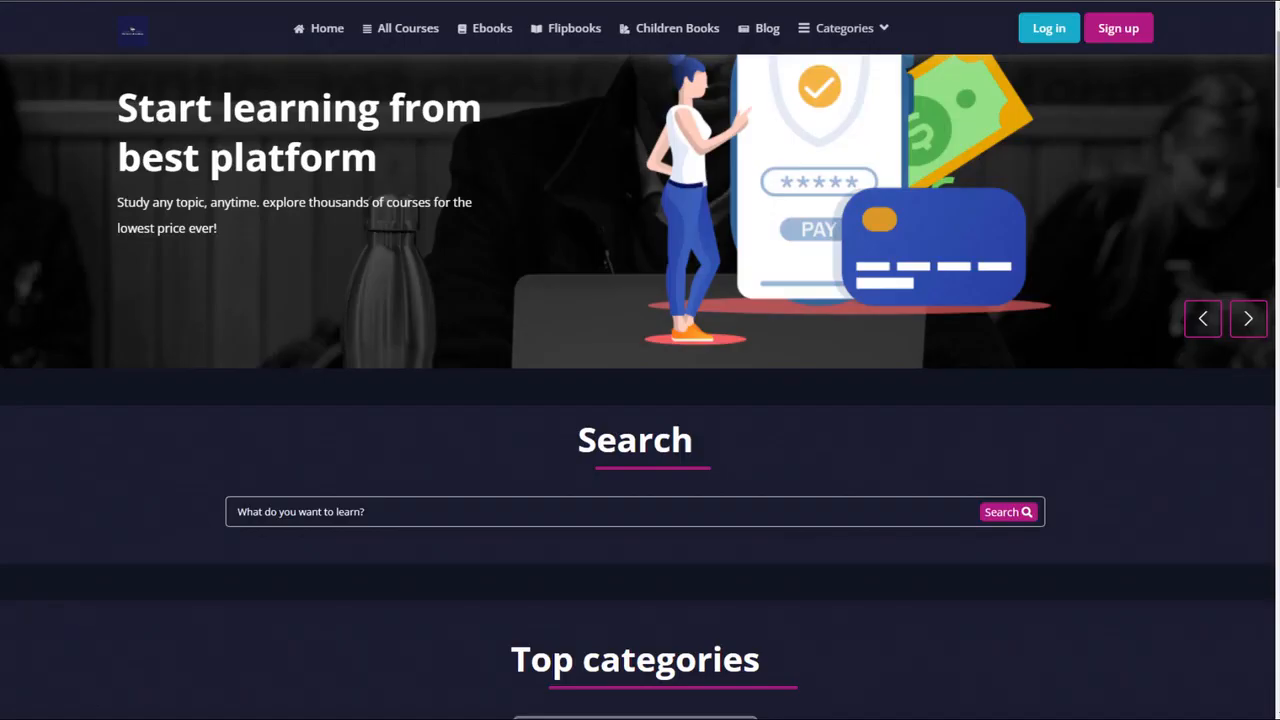
left_click_drag(1278, 74, 1278, 394)
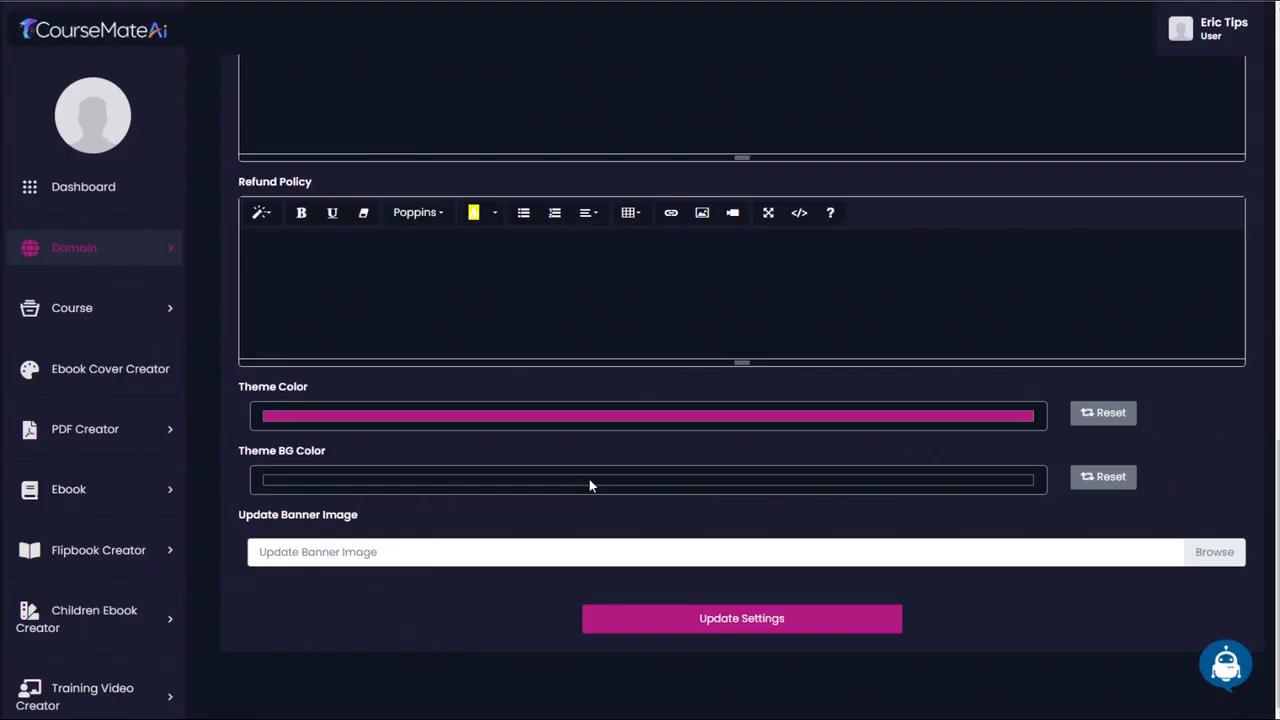
left_click(588, 477)
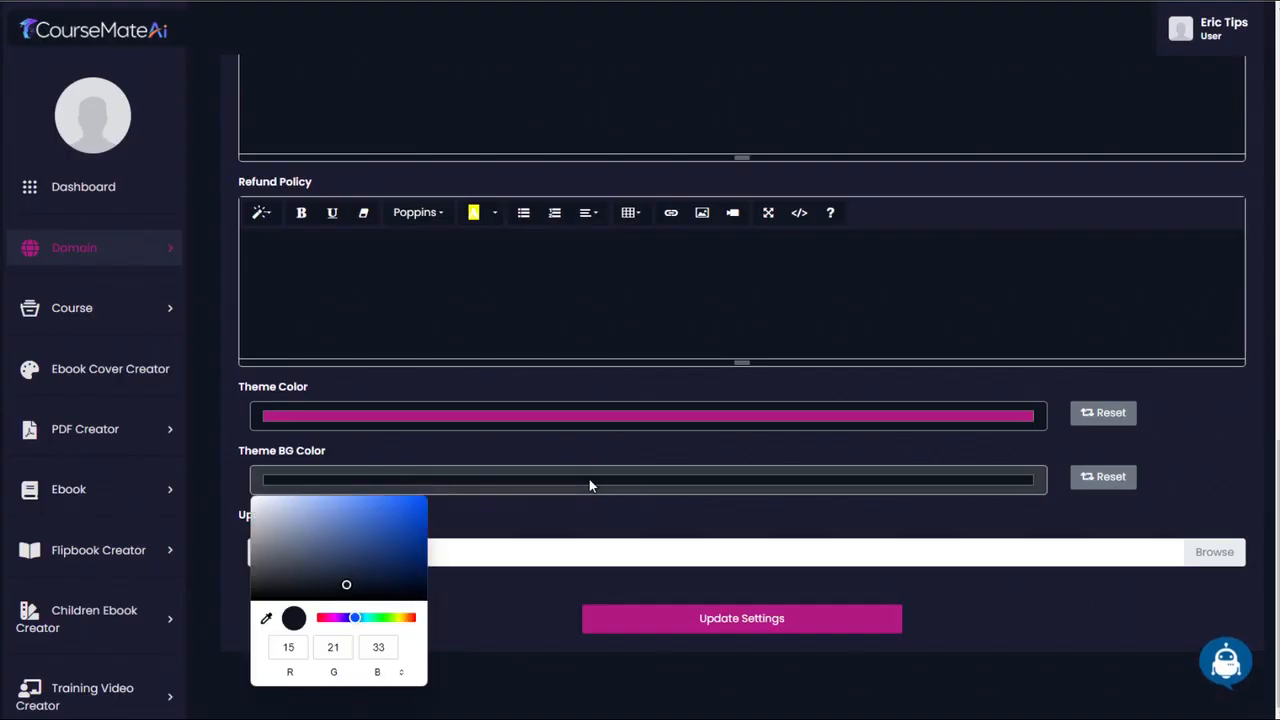
mouse_move(394, 530)
left_mouse_down()
mouse_move(386, 509)
mouse_move(309, 501)
mouse_move(391, 491)
mouse_move(415, 503)
mouse_move(405, 510)
left_mouse_up()
left_click(376, 419)
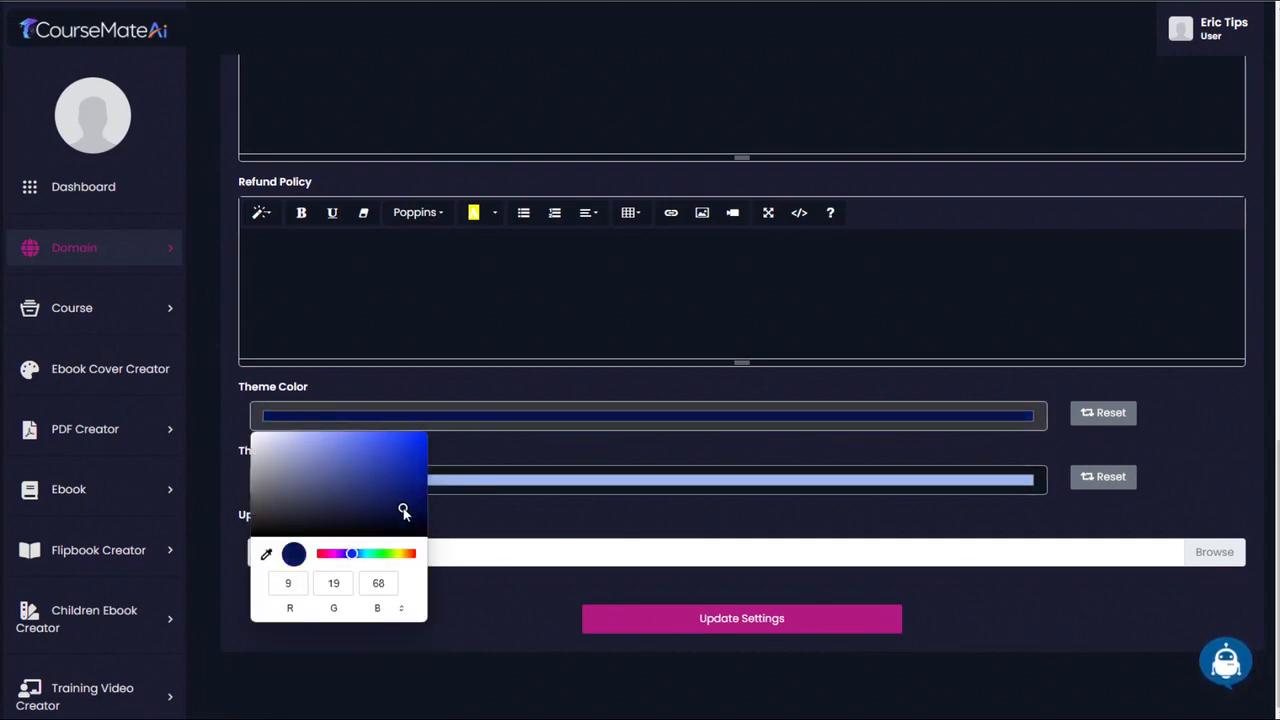
left_click(502, 508)
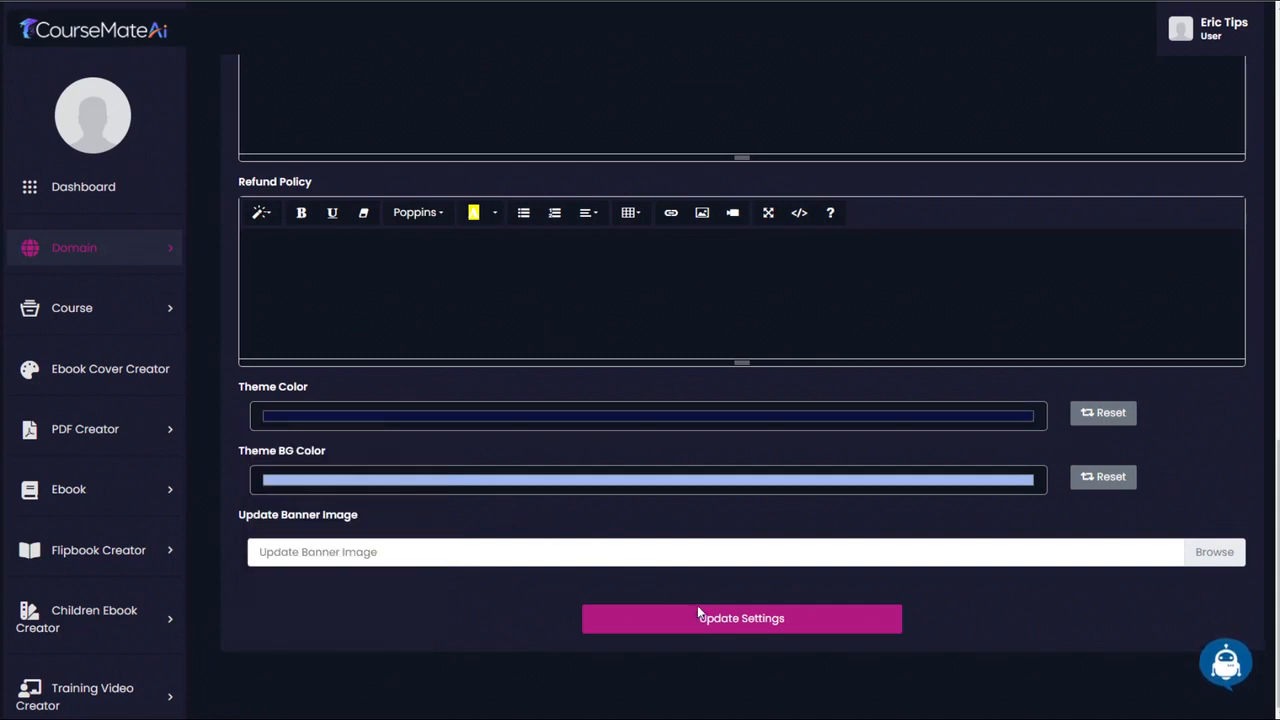
left_click(746, 624)
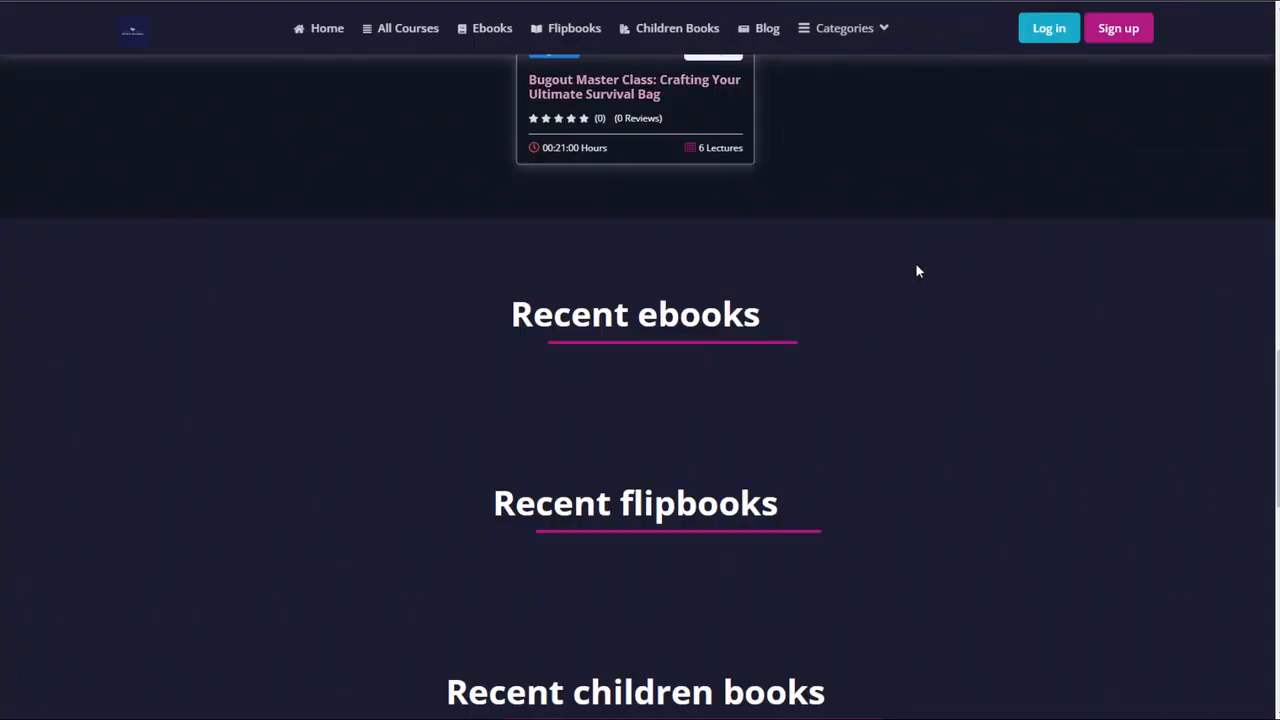
- Review the recolored live homepage from the banner down to the footer
scroll(965, 433, "up", 10)
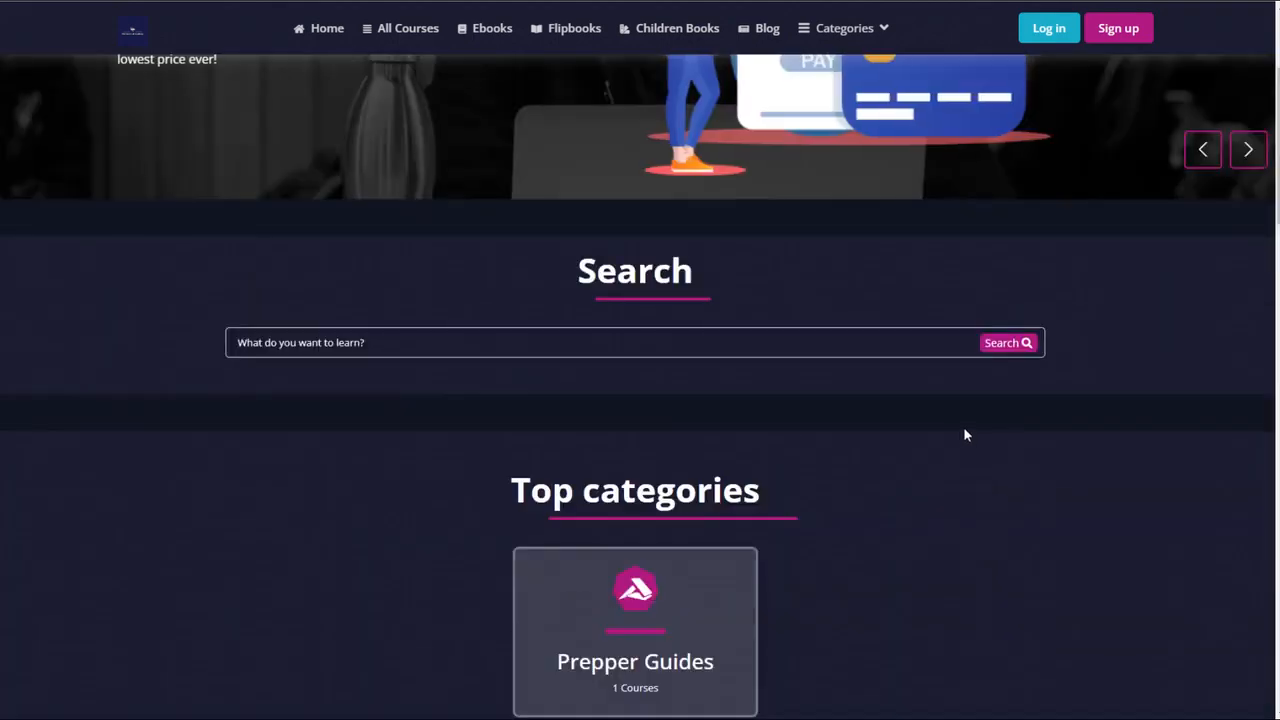
scroll(965, 433, "up", 3)
scroll(965, 433, "down", 8)
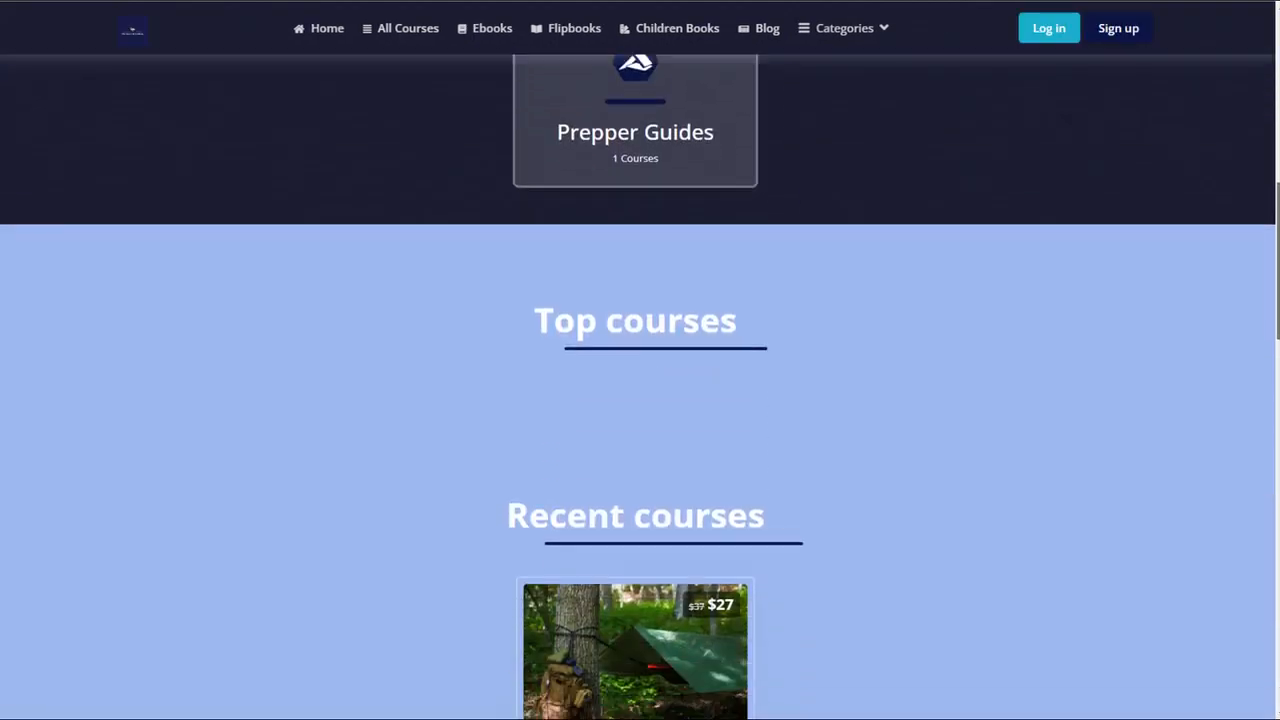
scroll(1272, 577, "down", 15)
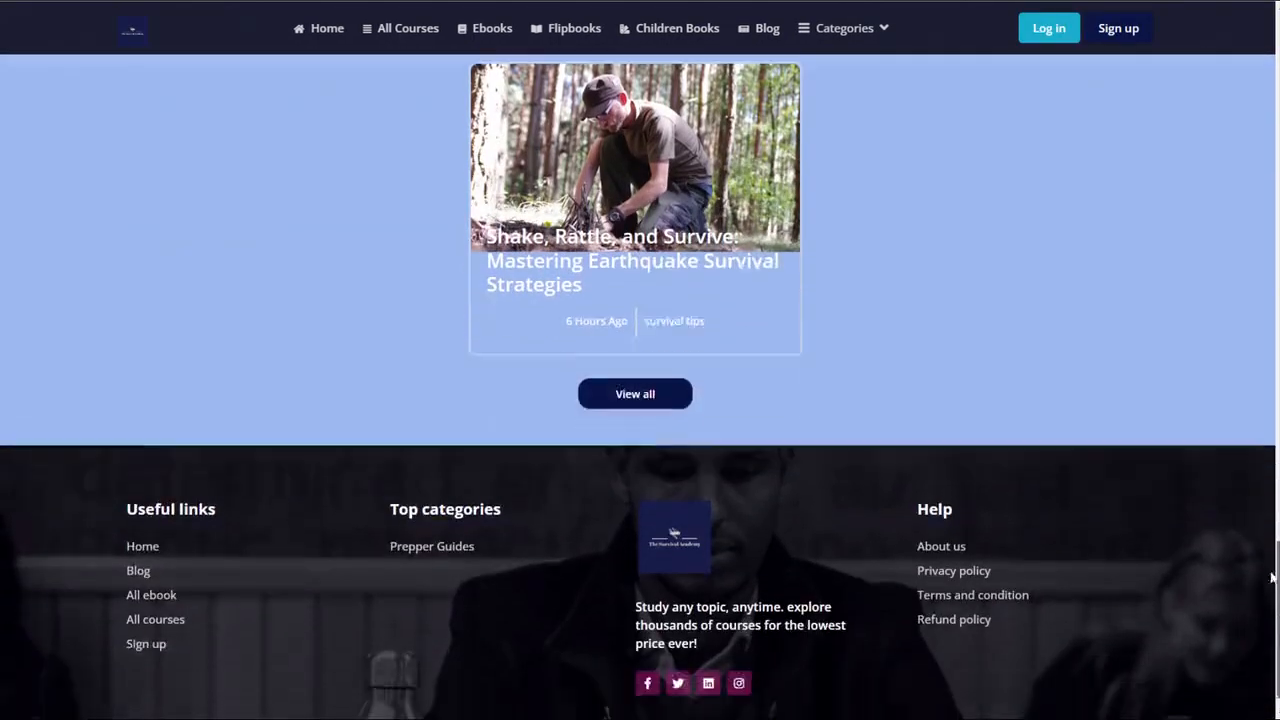
left_click_drag(1272, 577, 1277, 42)
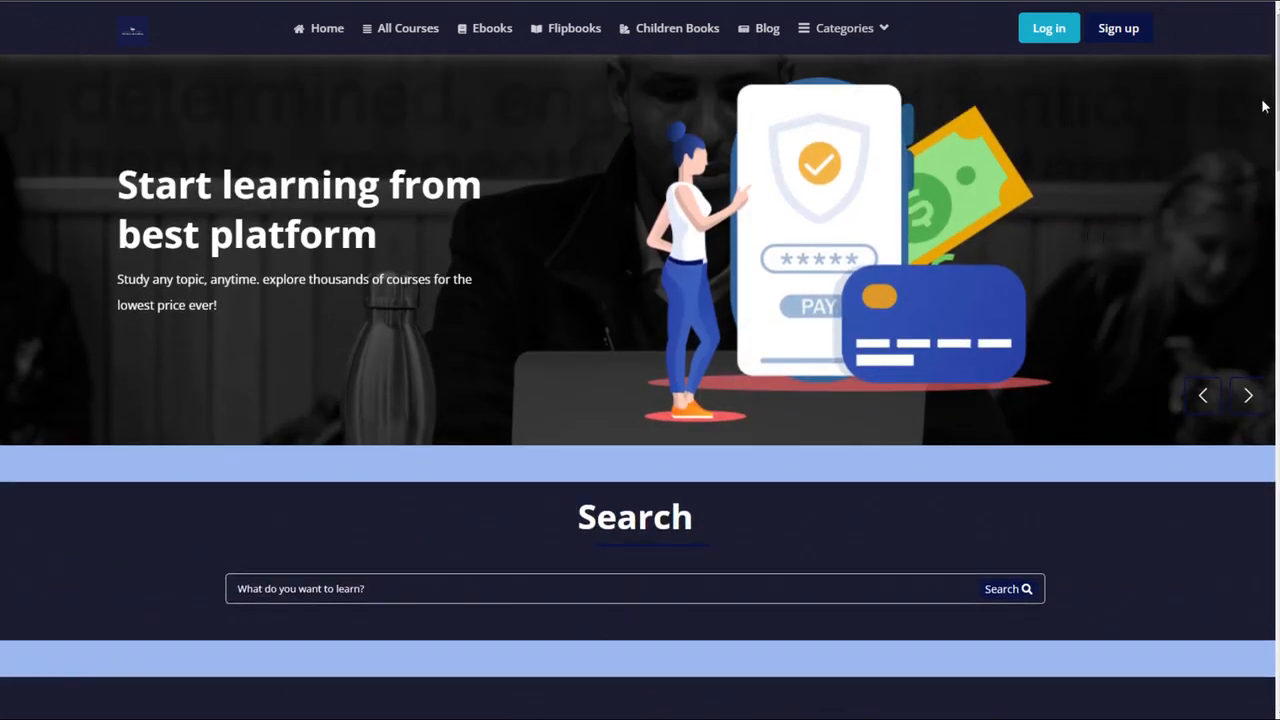
left_click_drag(1274, 106, 1276, 60)
- Upload outdoor-3681924_1280.jpg as the survival domain's banner image and save the website settings
left_click(640, 1)
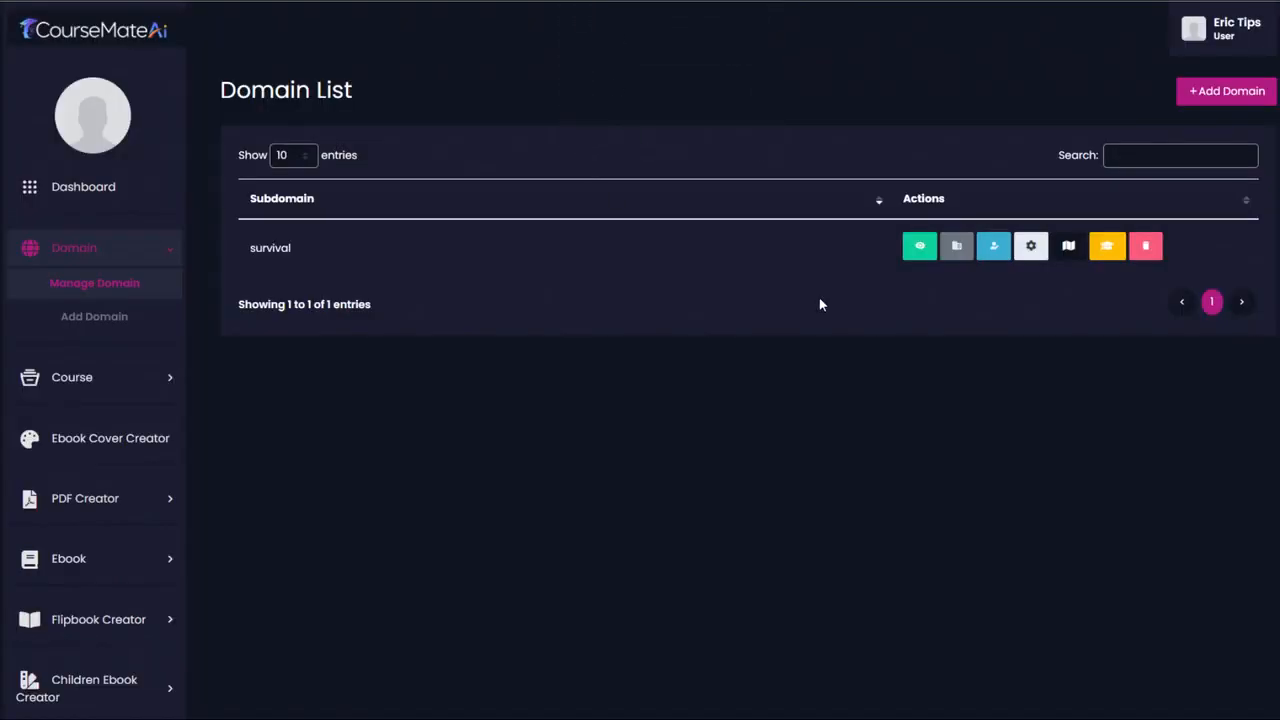
left_click(1031, 246)
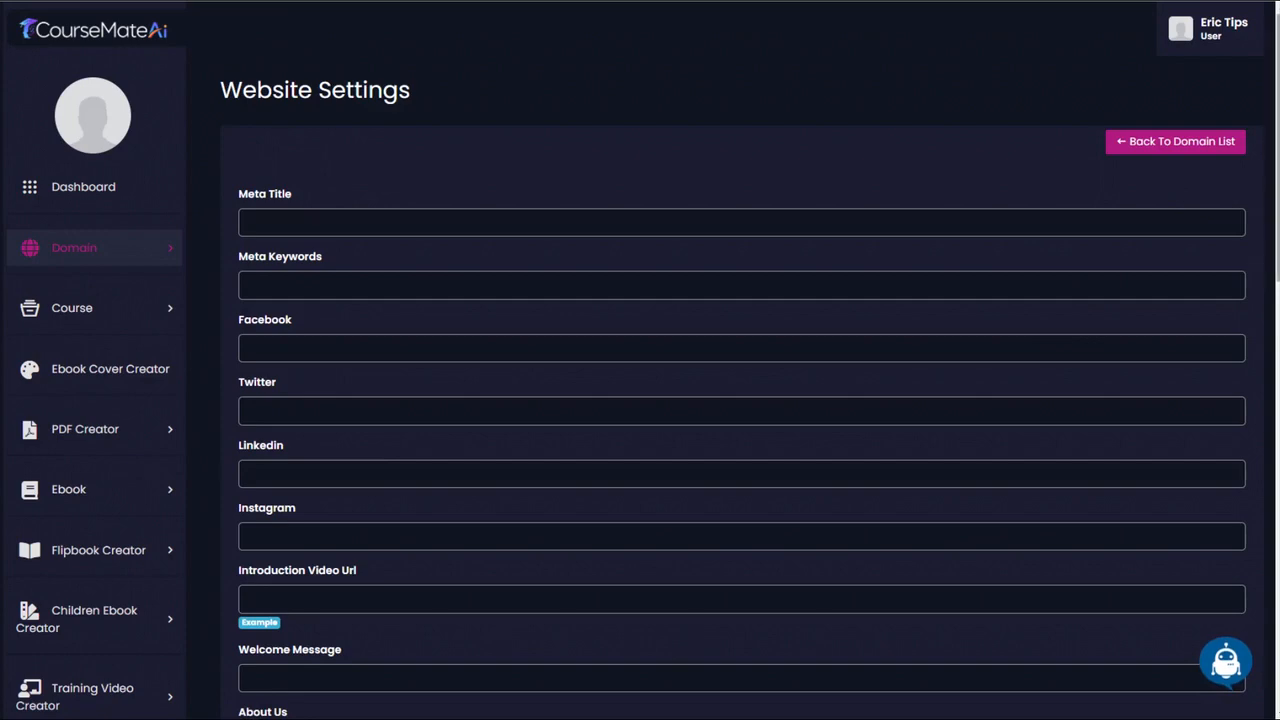
scroll(1254, 543, "down", 15)
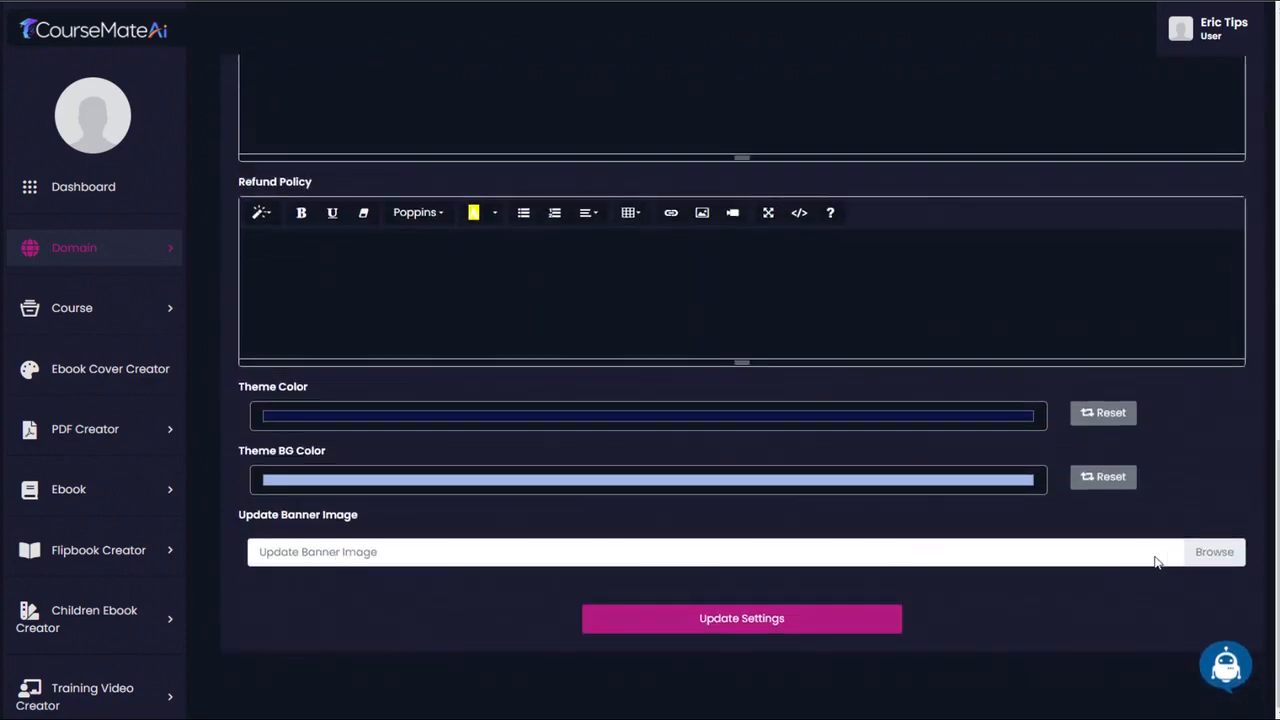
left_click(1207, 554)
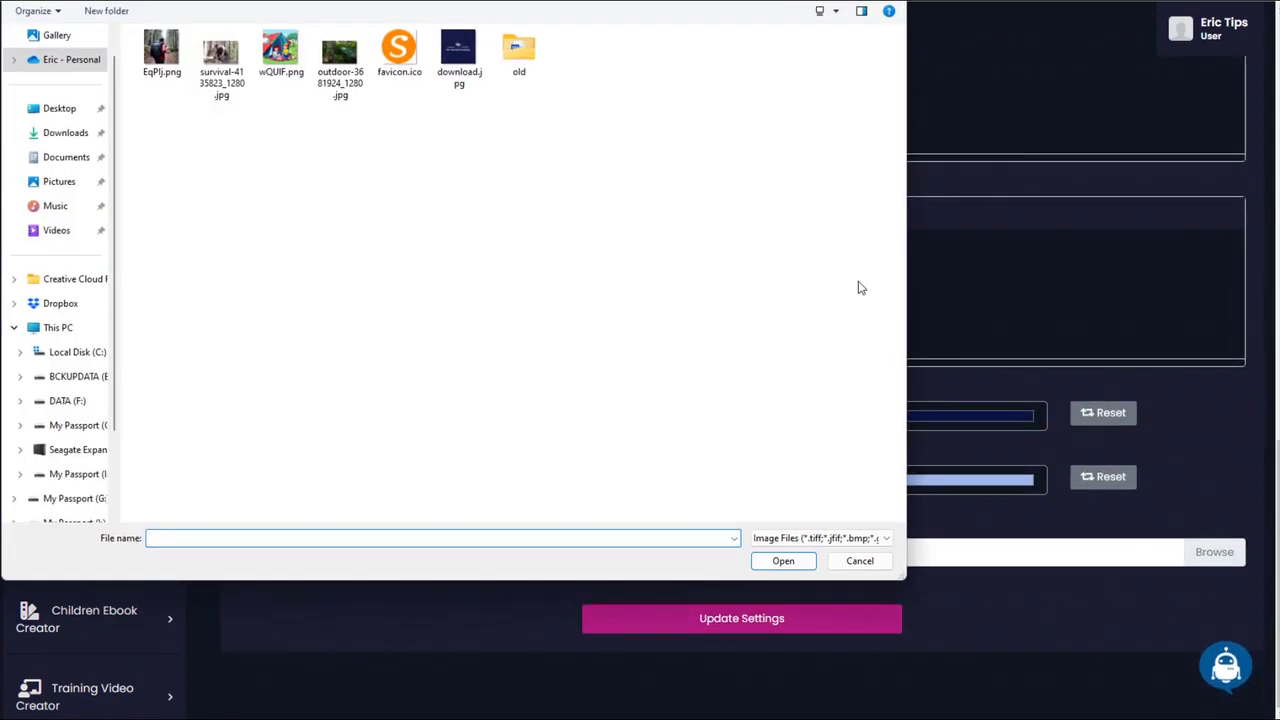
left_click(346, 58)
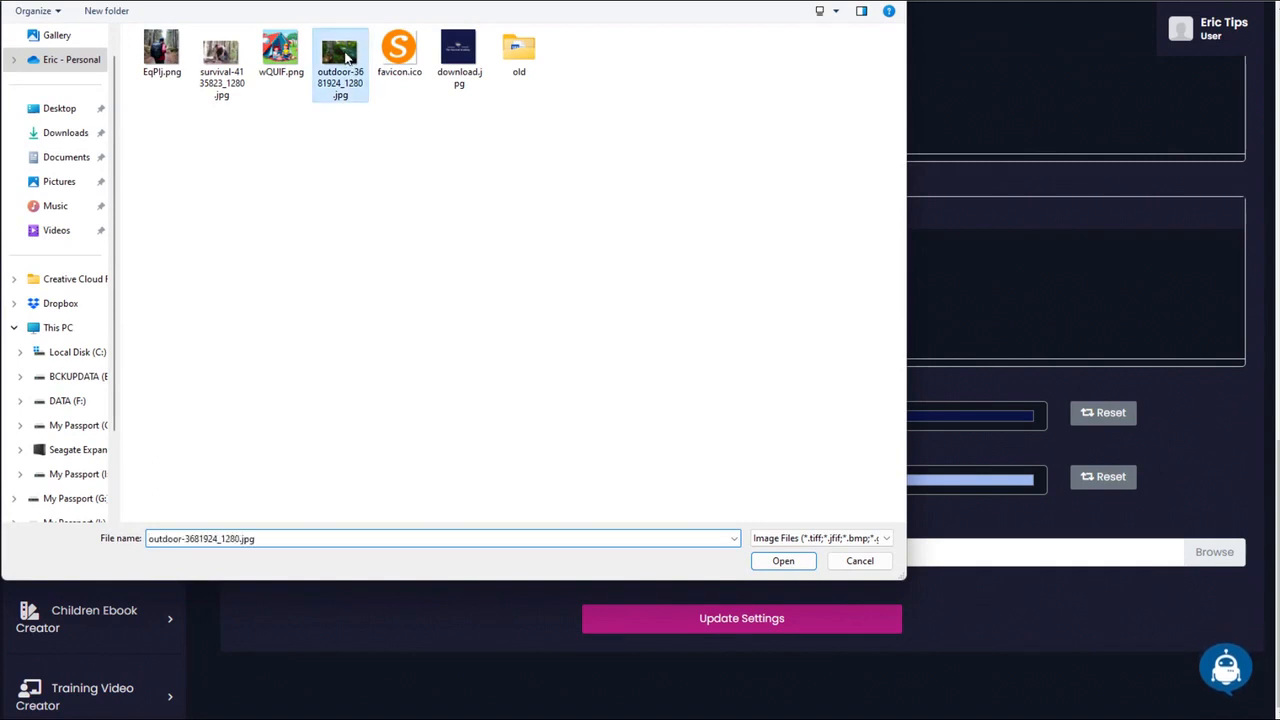
double_click(346, 58)
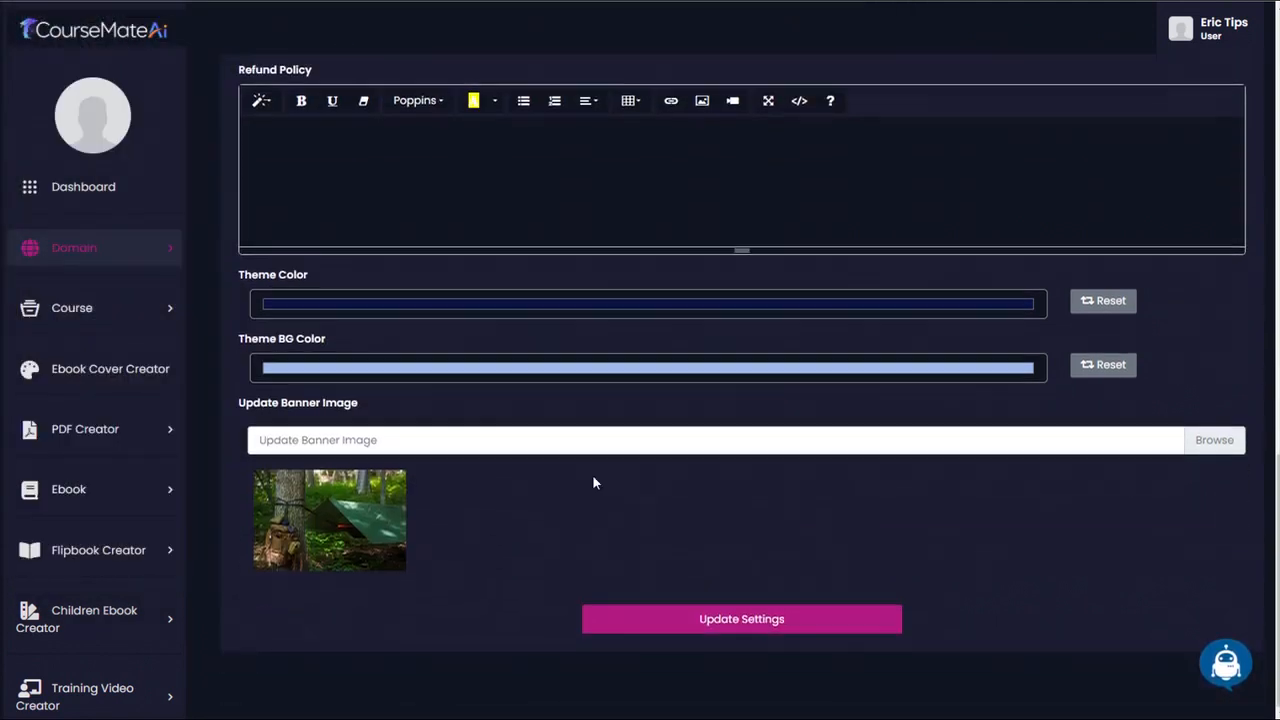
left_click(743, 622)
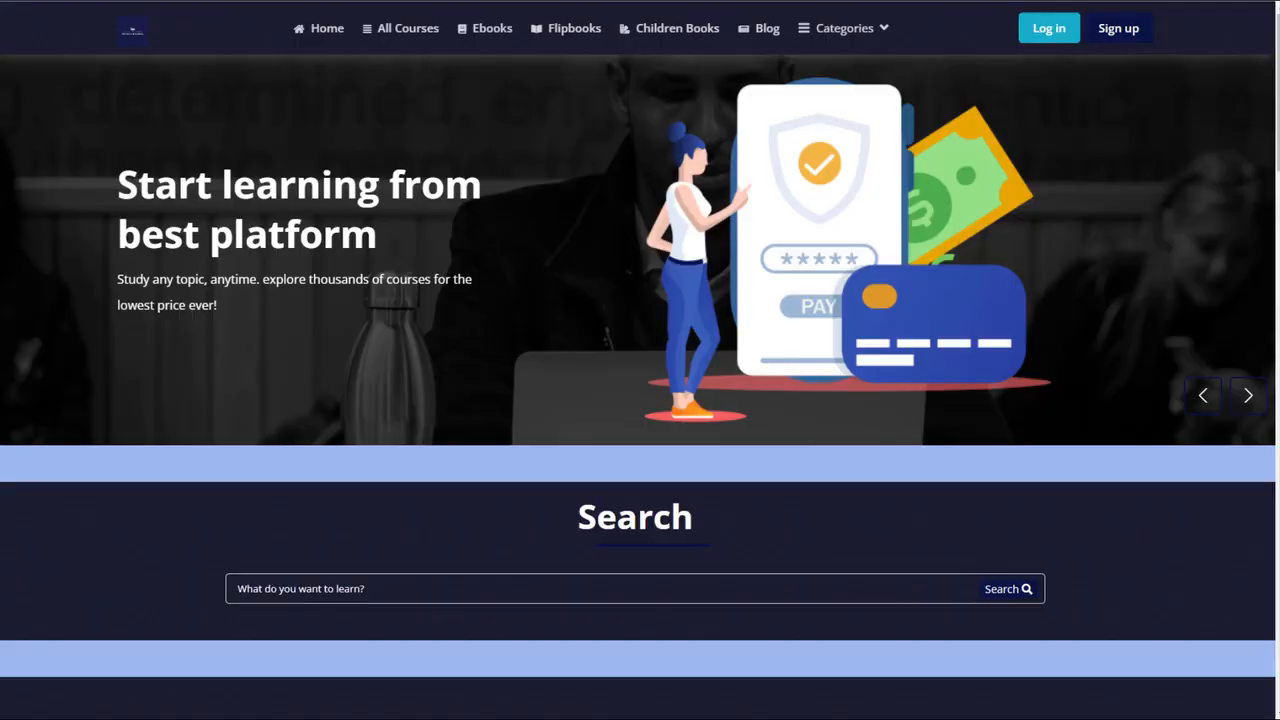
- Check the new banner on the live homepage and view the survival domain's slider banner list
left_click_drag(1278, 38, 1243, 33)
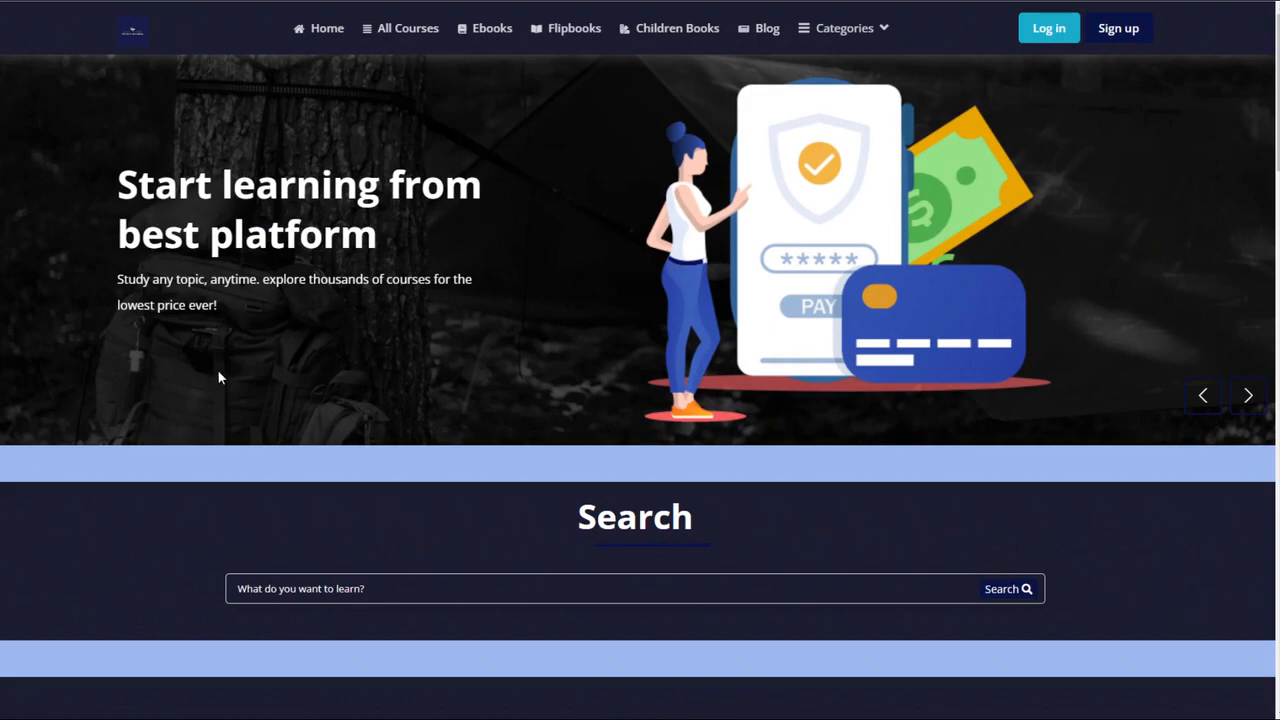
mouse_move(1277, 115)
left_mouse_down()
mouse_move(1267, 648)
mouse_move(1272, 90)
left_mouse_up()
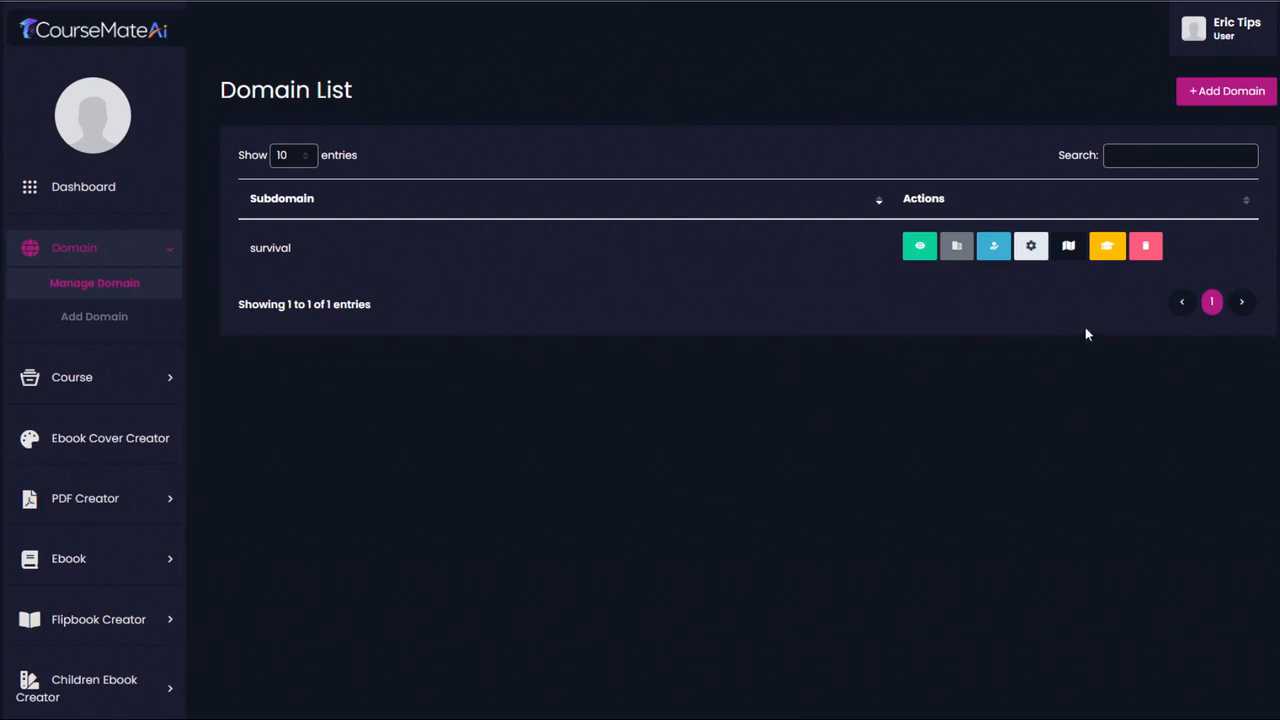
left_click(1068, 247)
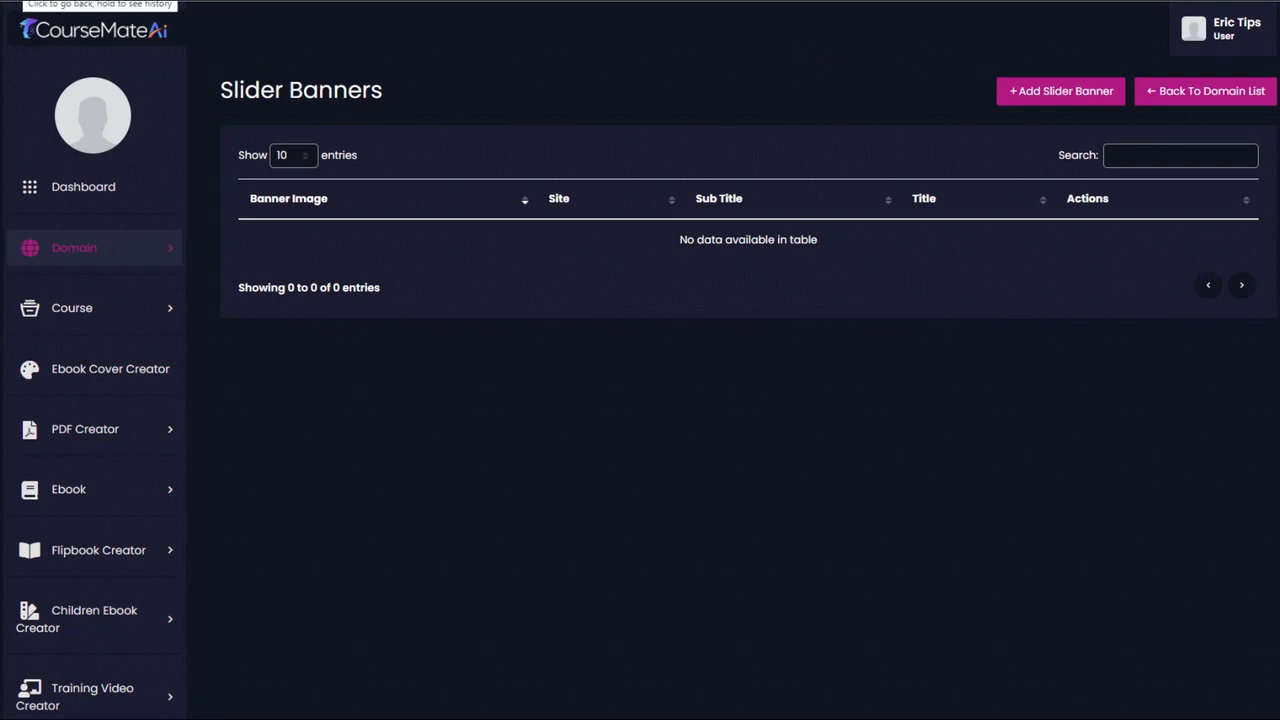
left_click(20, 0)
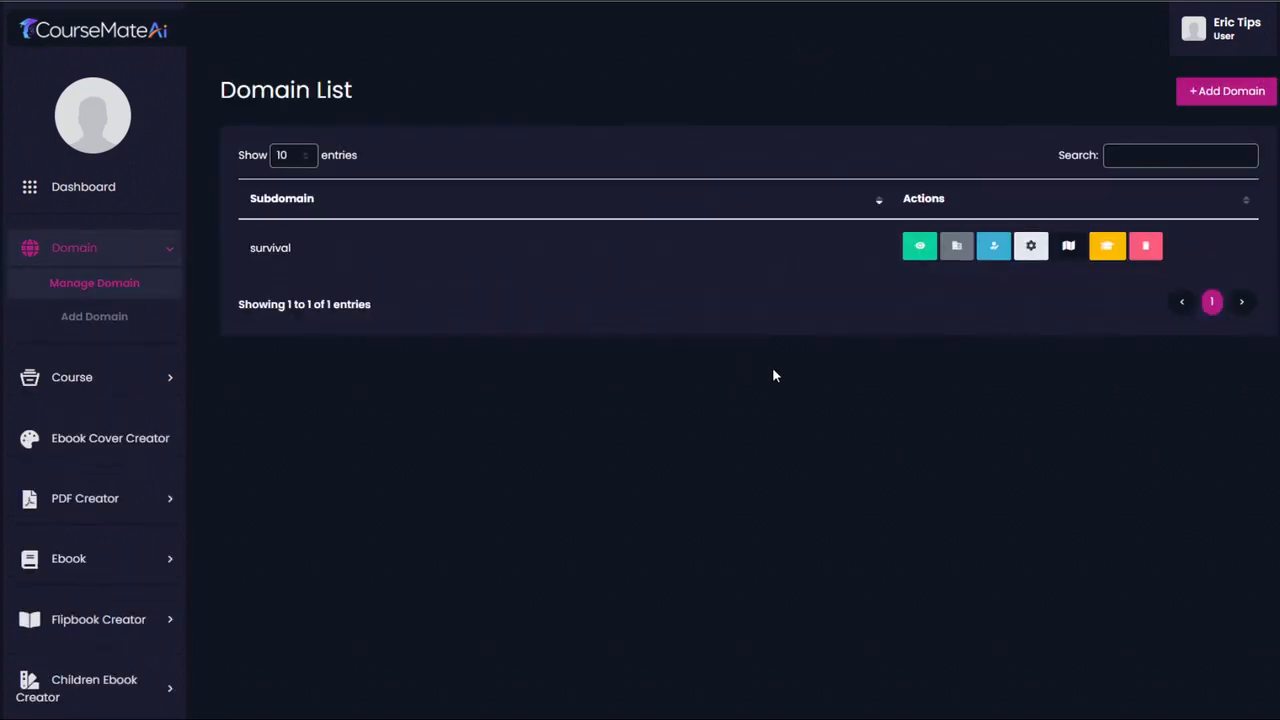
- Review the survival domain's certificate settings, including the template text, template image and text positions
left_click(1117, 253)
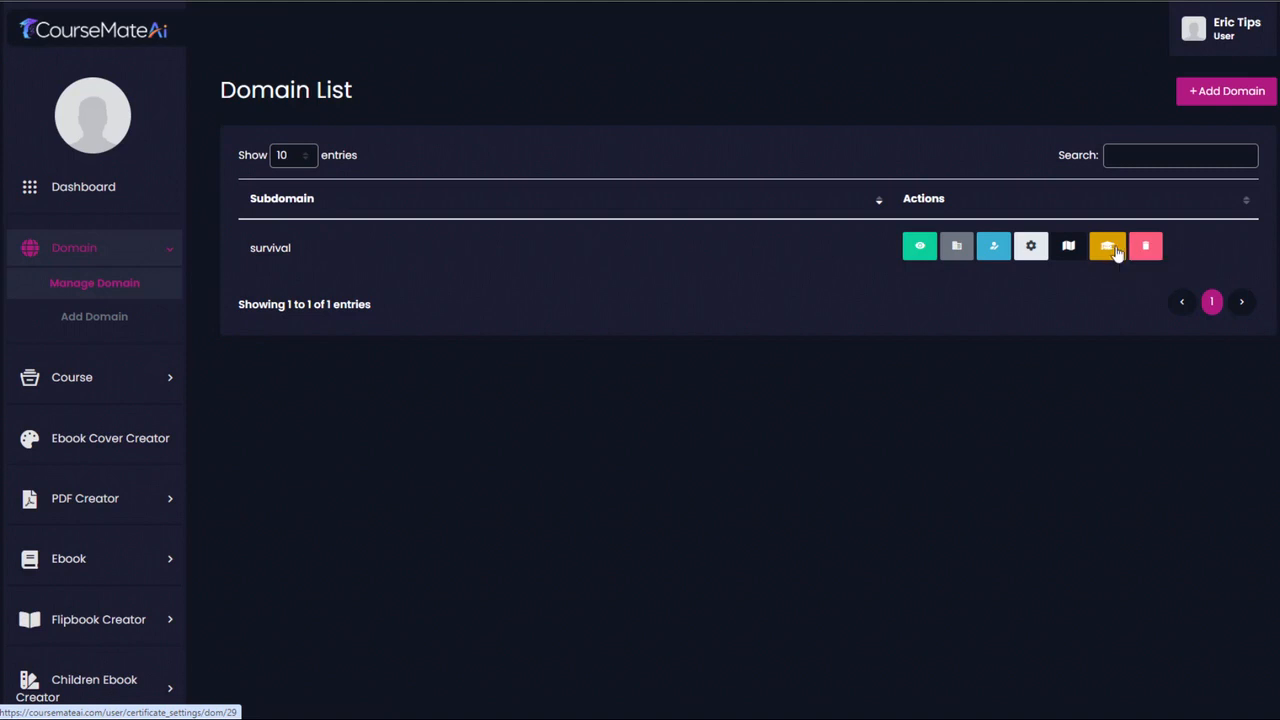
scroll(1117, 253, "down", 1)
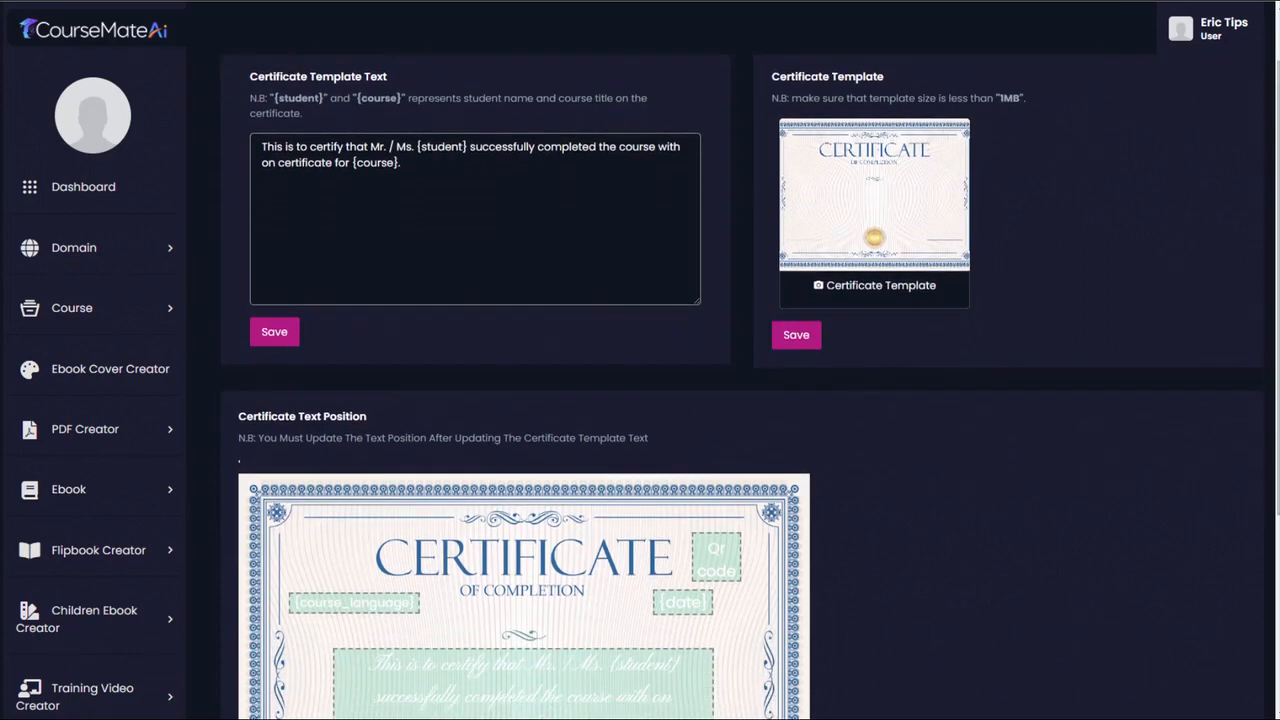
left_click(420, 168)
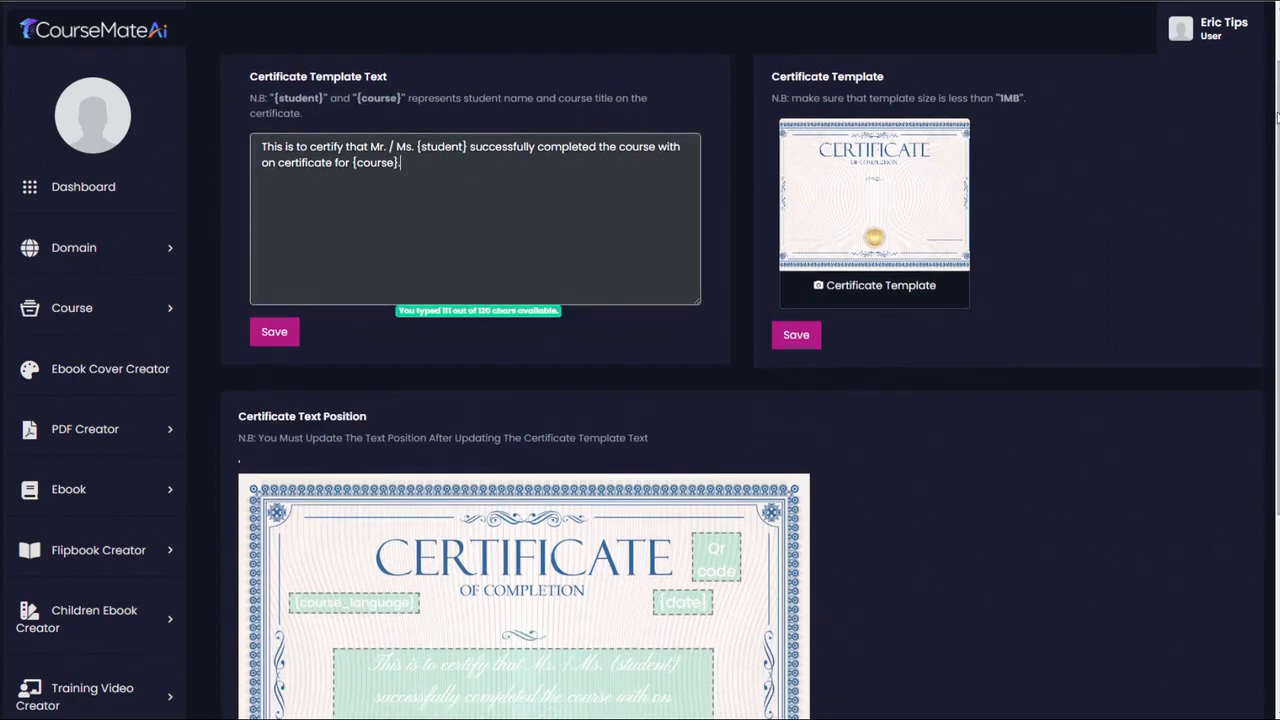
left_click_drag(1278, 118, 1278, 114)
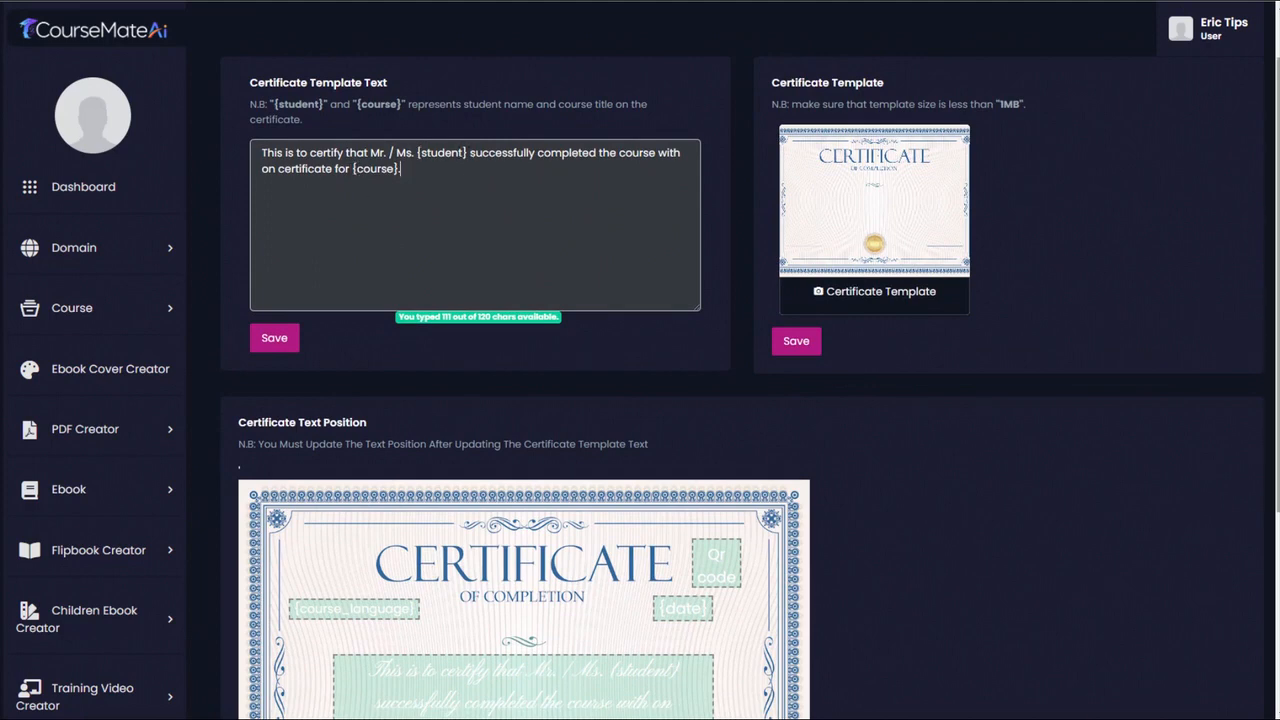
left_click_drag(1277, 134, 1266, 343)
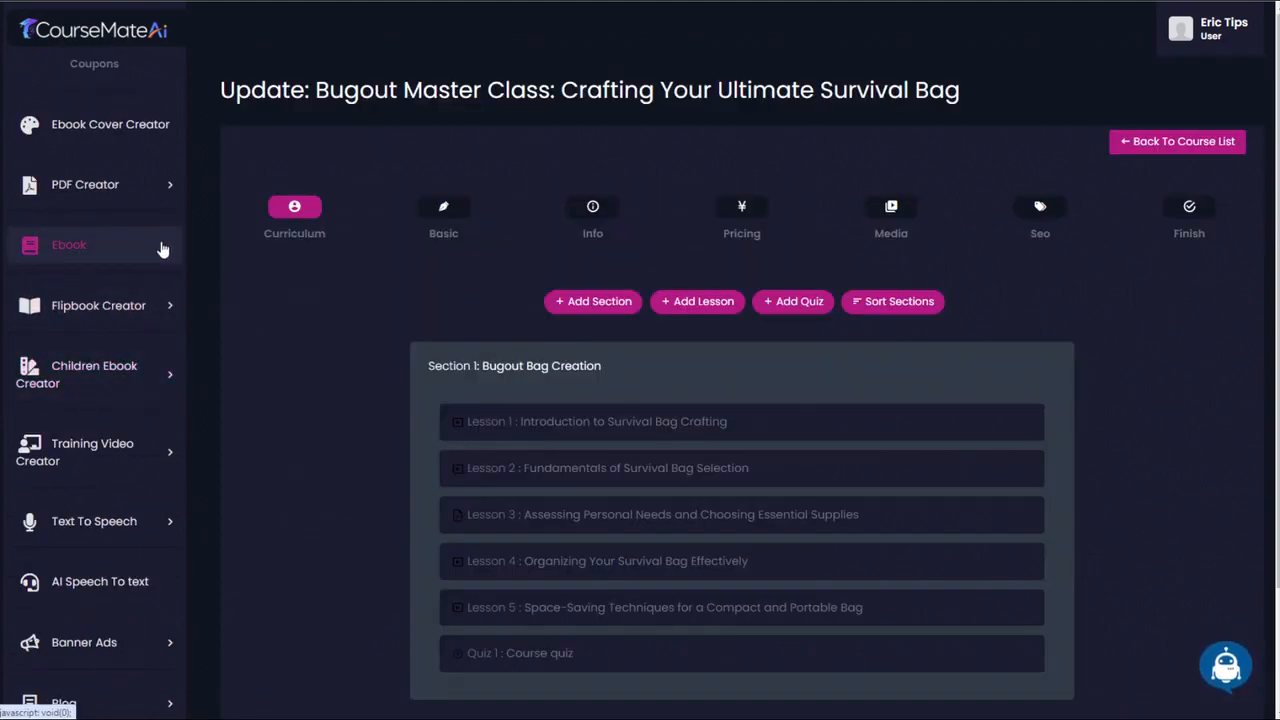
- Open the form for adding a new ebook and examine its basic fields, from domain site to ebook banner
left_click(160, 246)
scroll(155, 258, "up", 2)
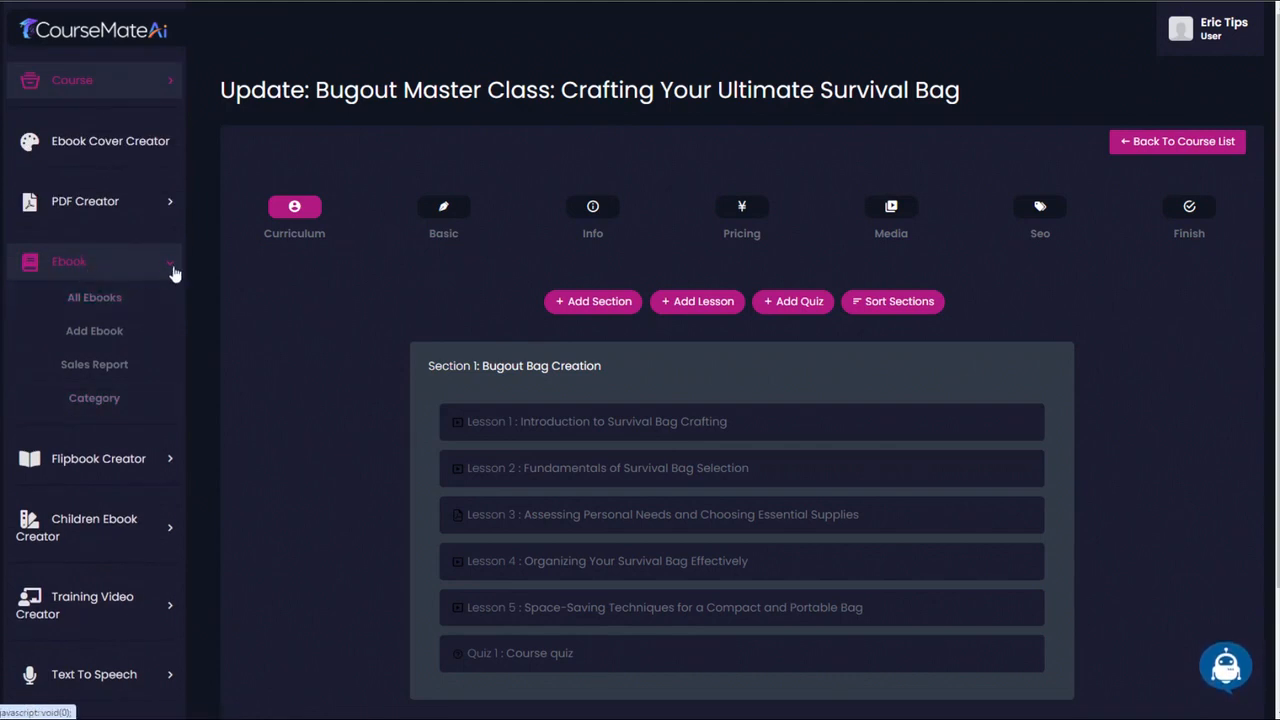
left_click(108, 332)
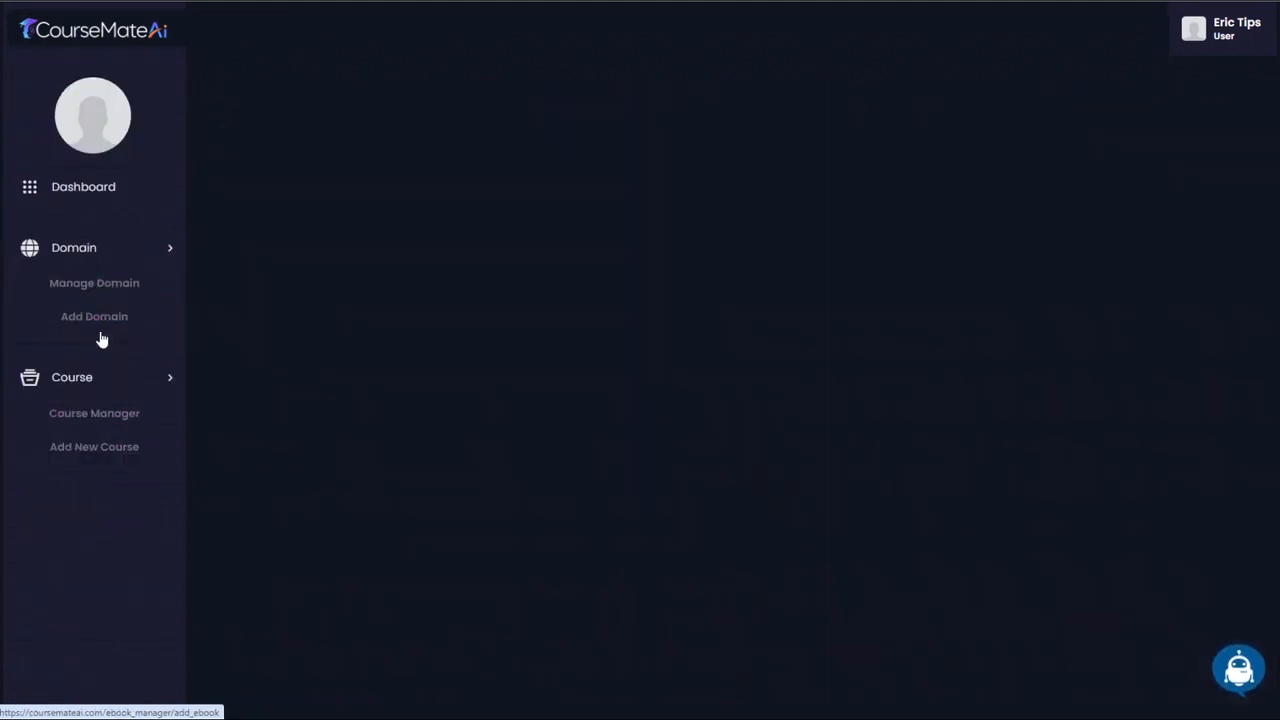
scroll(1076, 444, "down", 6)
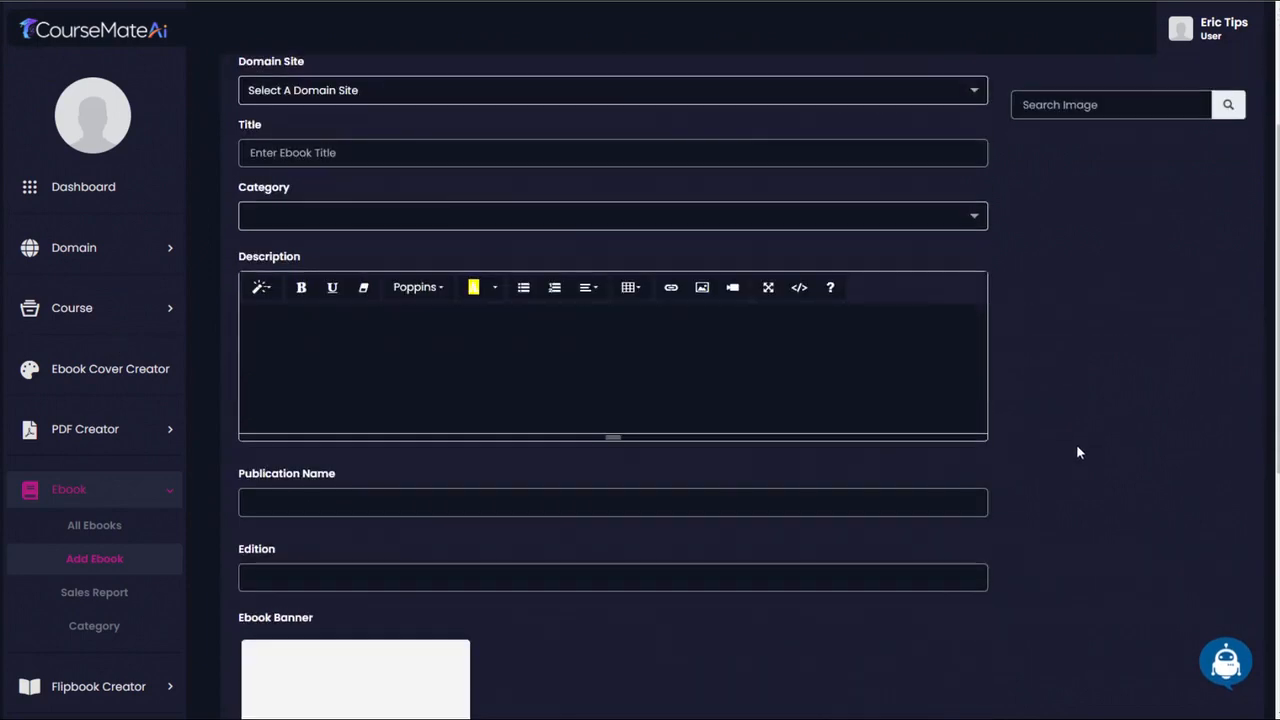
scroll(1069, 456, "up", 6)
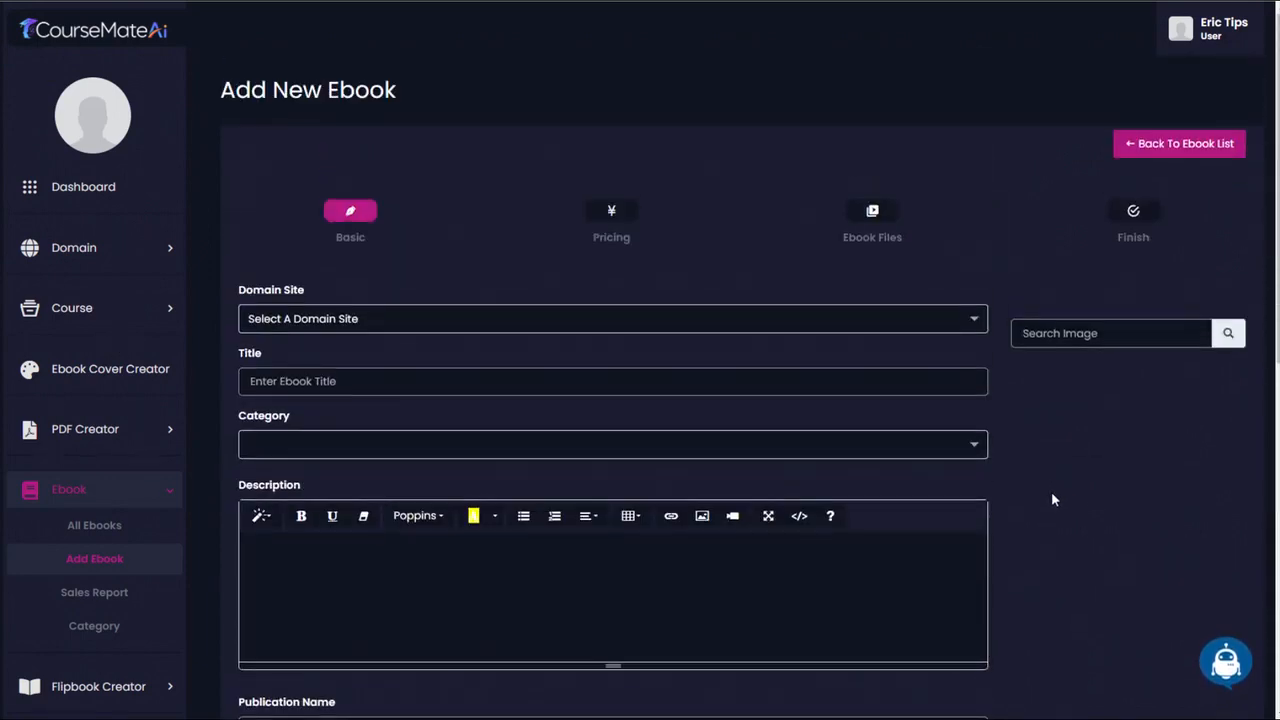
scroll(1051, 491, "down", 6)
scroll(1054, 488, "up", 5)
scroll(1055, 496, "up", 1)
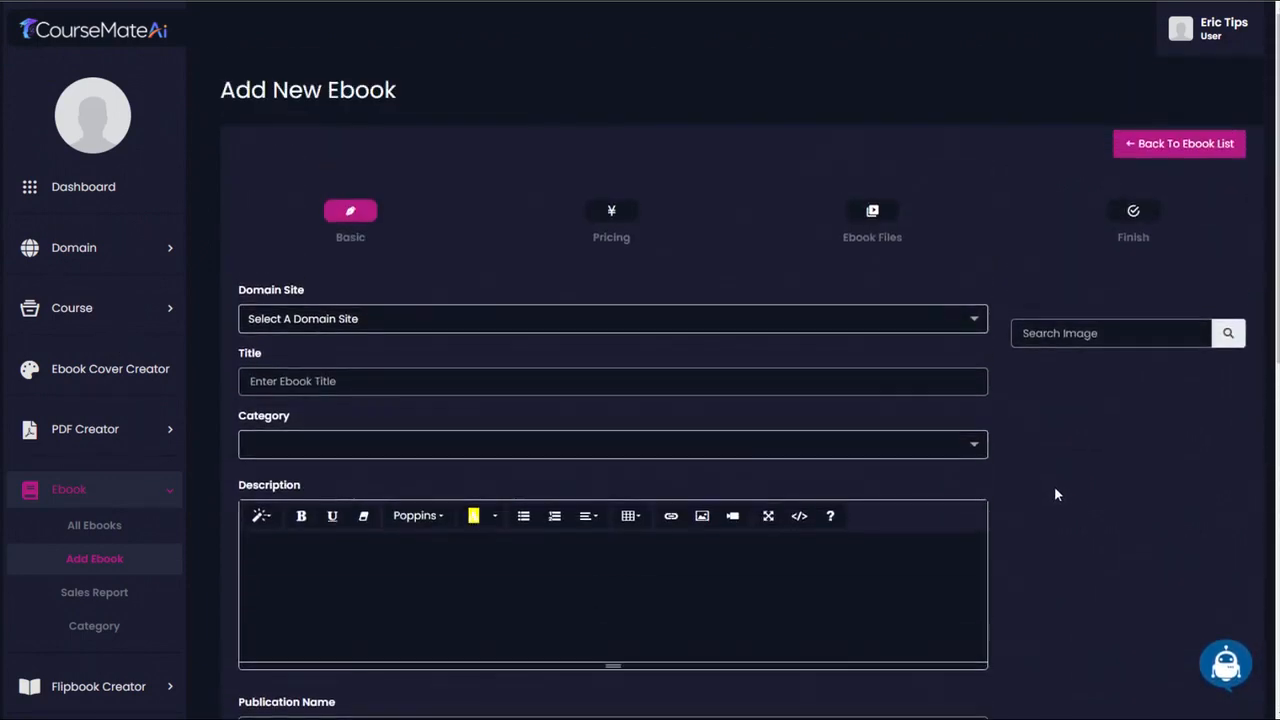
scroll(1057, 494, "down", 3)
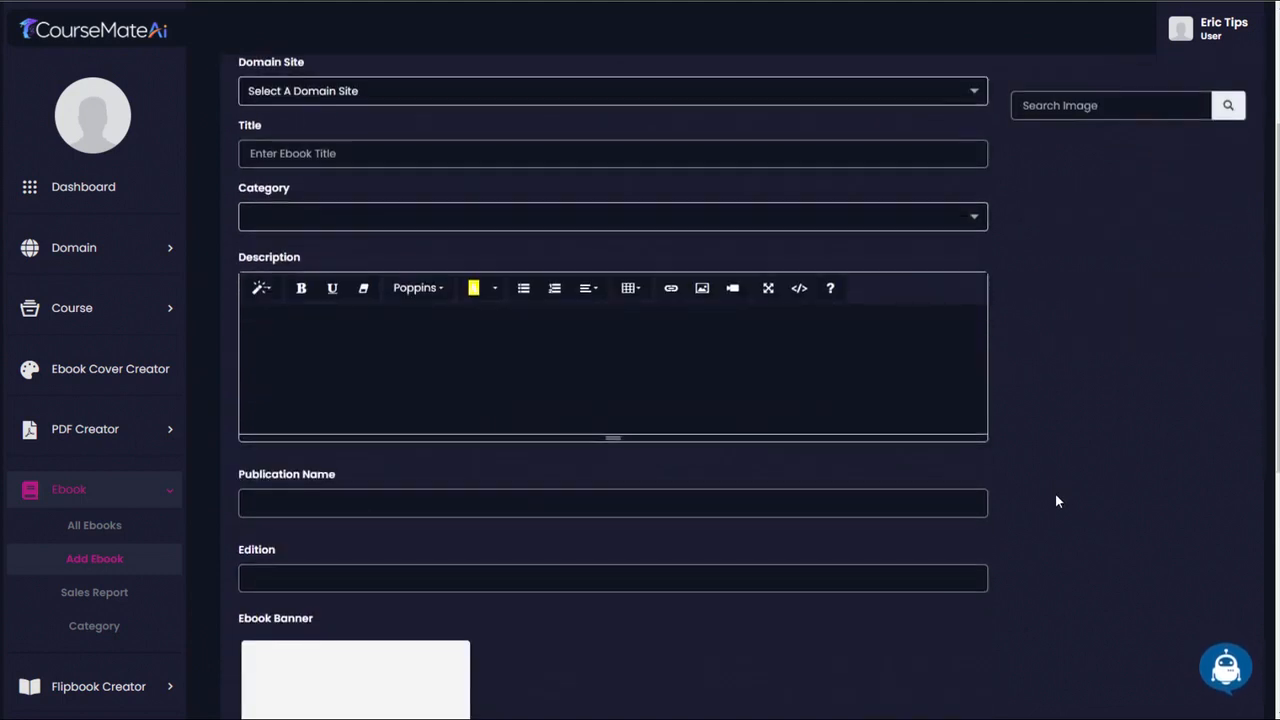
scroll(1055, 493, "up", 3)
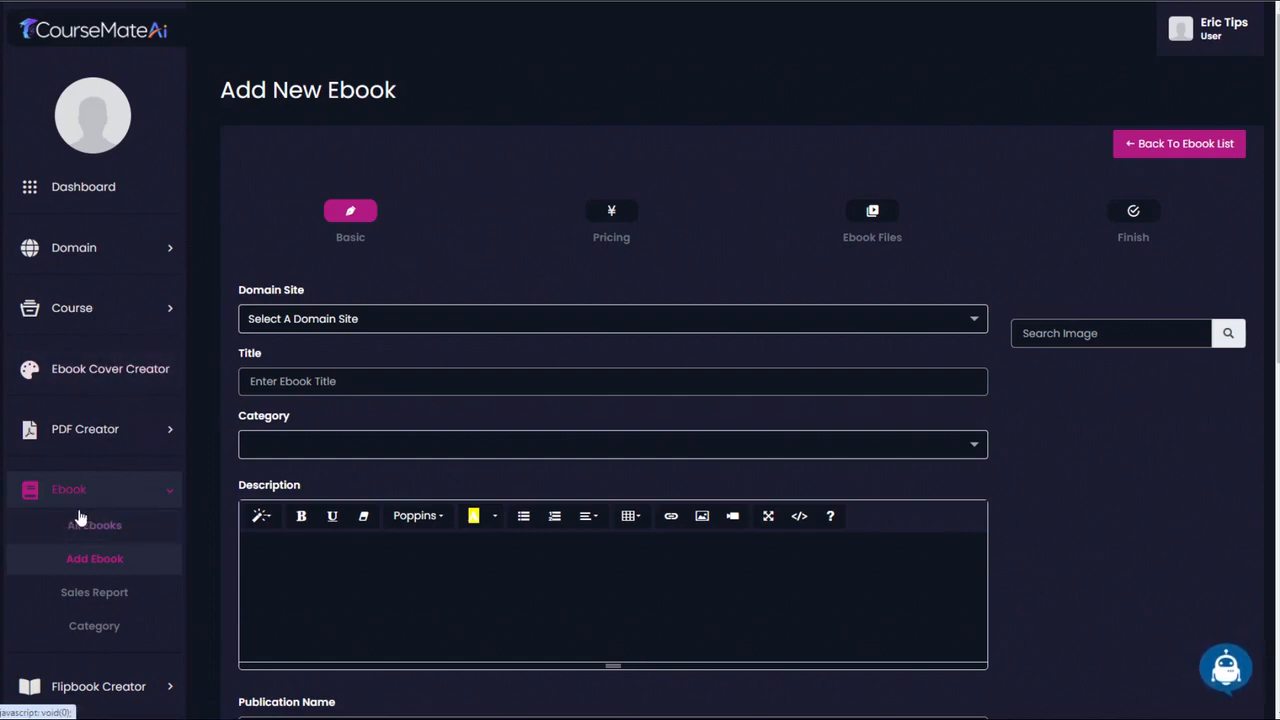
scroll(1011, 310, "down", 2)
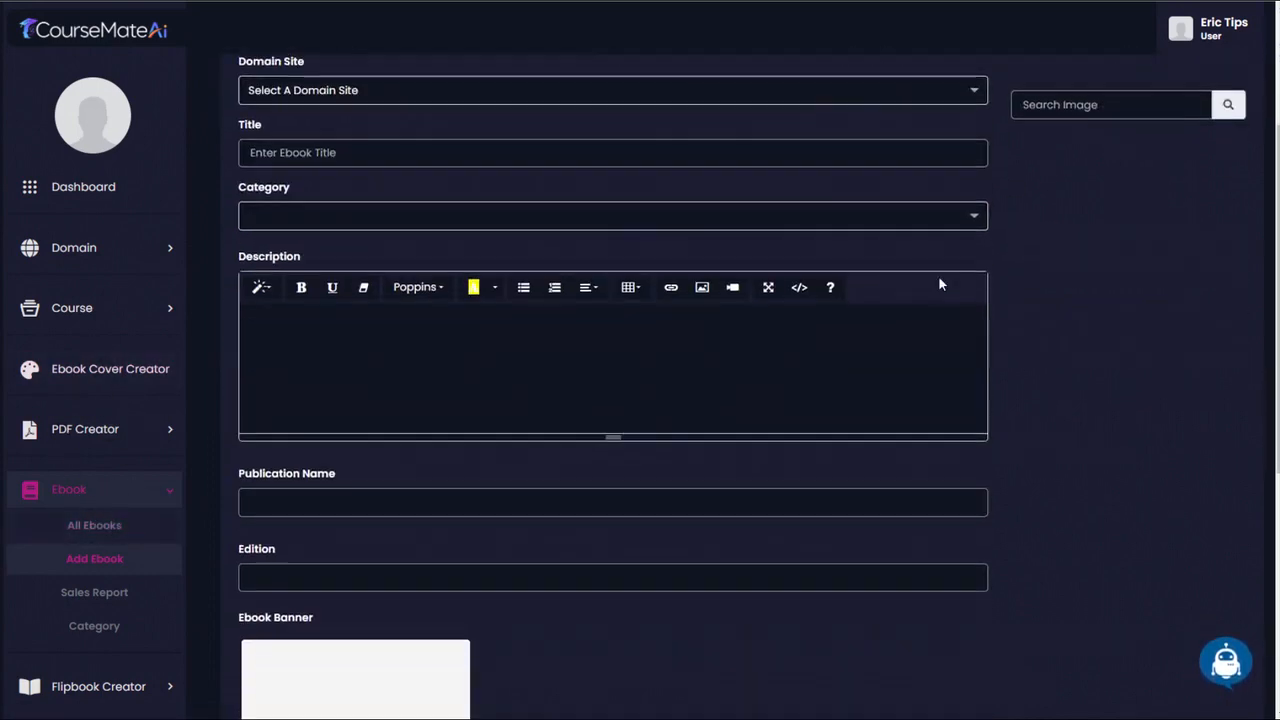
- View the Ai Writer services offered for ebooks, close the writer and look over the ebook form again
scroll(1075, 346, "up", 3)
left_click(1229, 673)
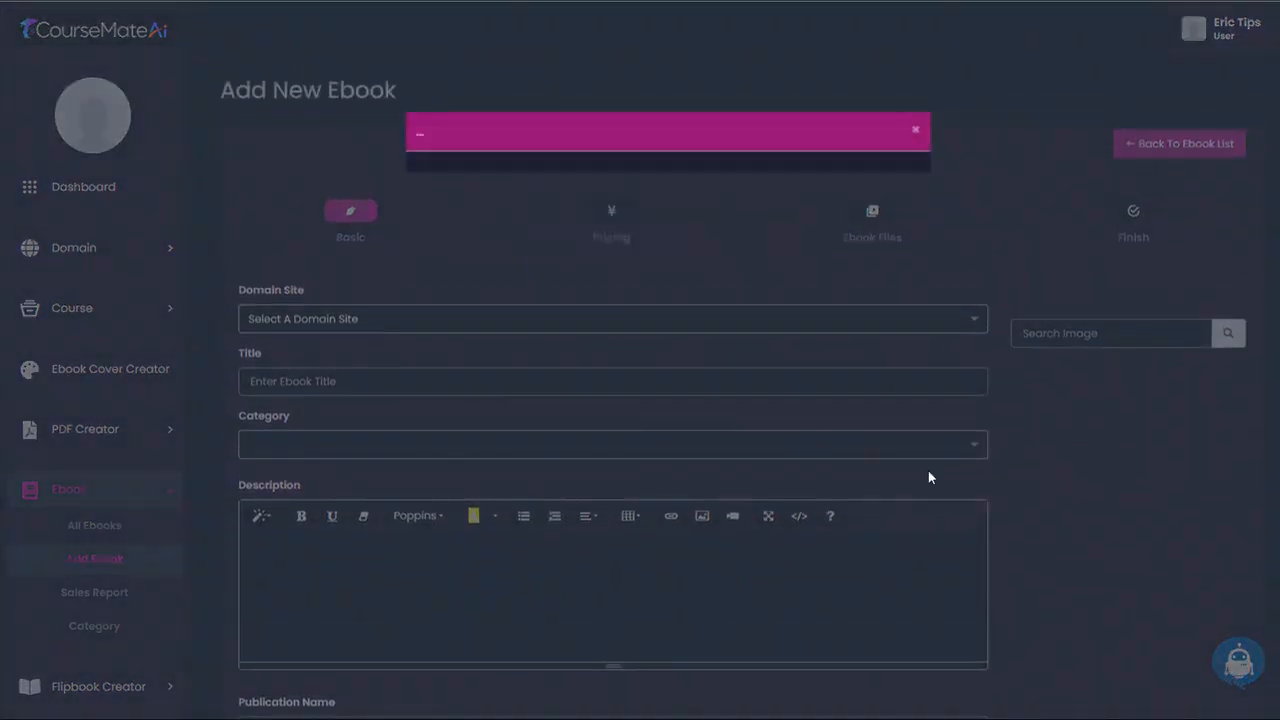
left_click(543, 144)
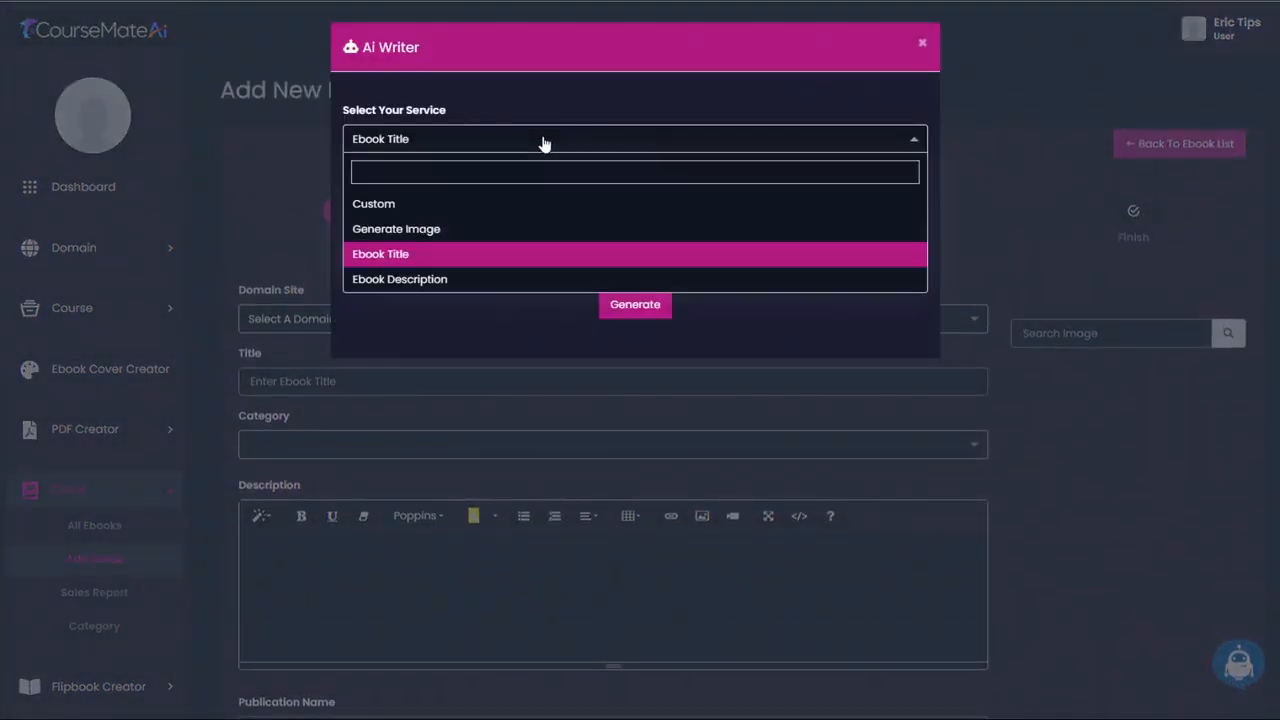
left_click(925, 46)
scroll(888, 146, "down", 3)
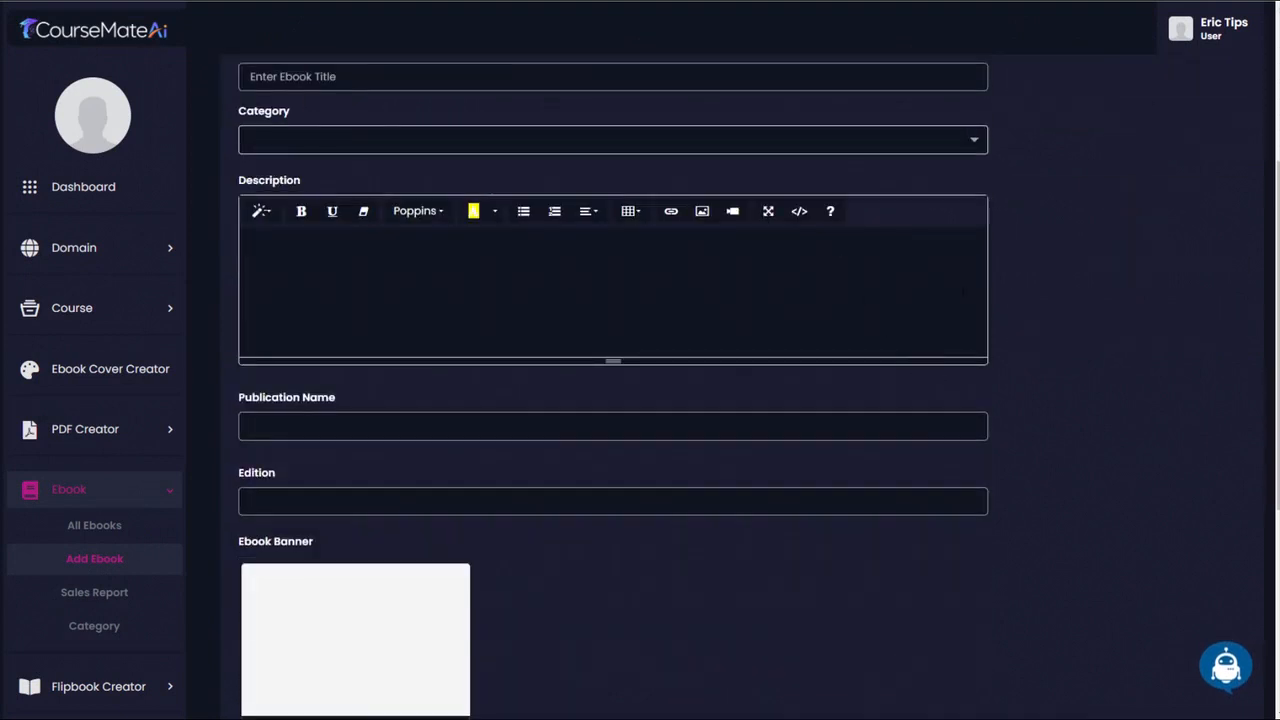
scroll(1110, 477, "up", 2)
scroll(1101, 477, "down", 1)
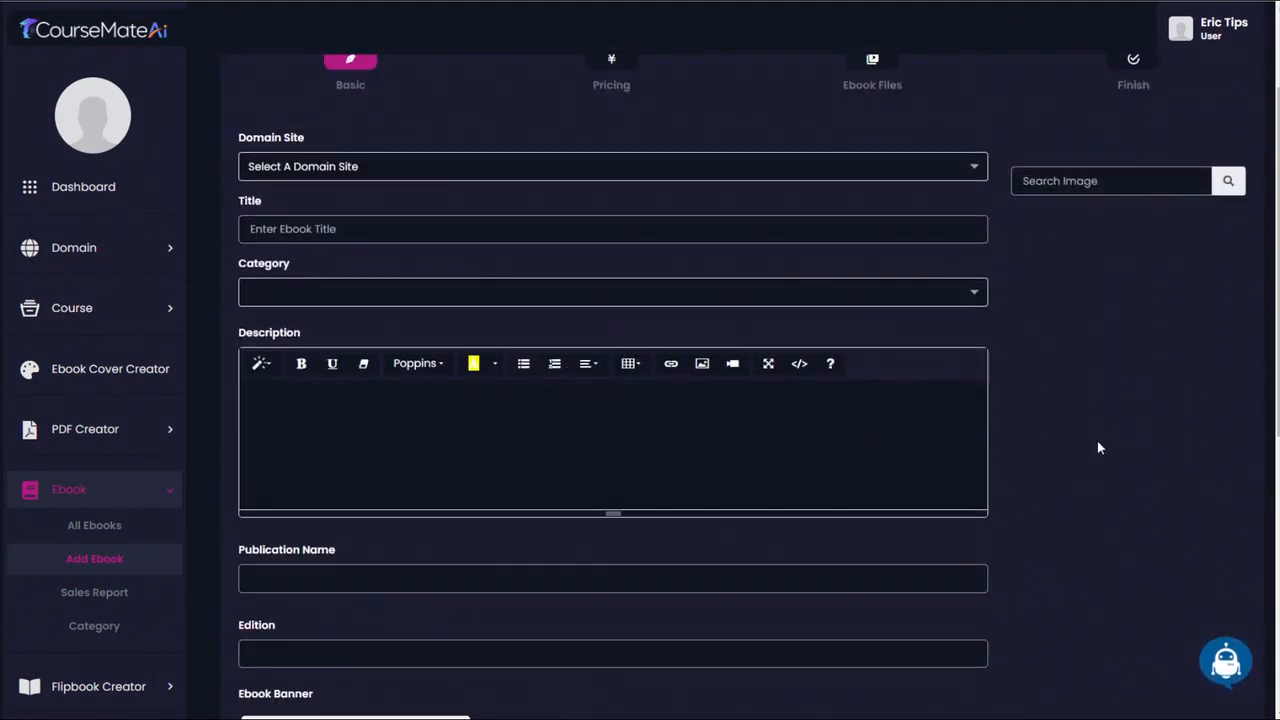
scroll(1097, 440, "up", 2)
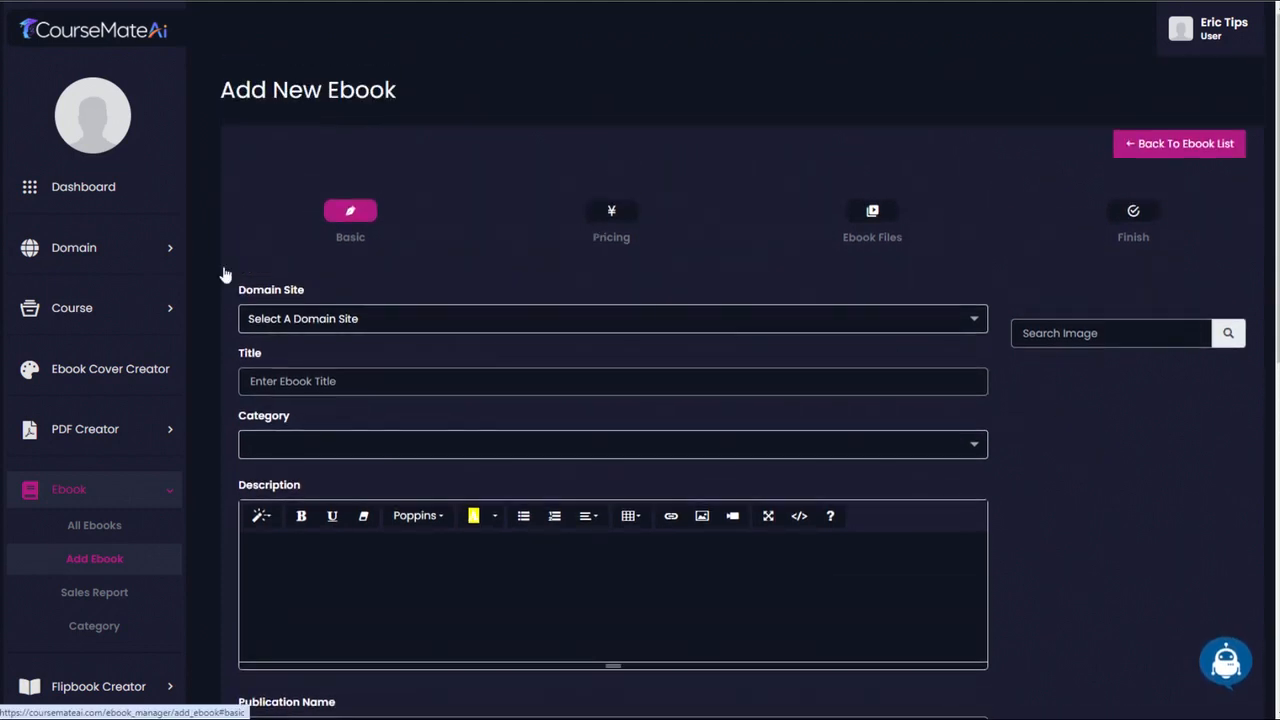
- Open the form for adding a new children book and examine its fields down to the cover and thumbnail images
scroll(126, 515, "down", 3)
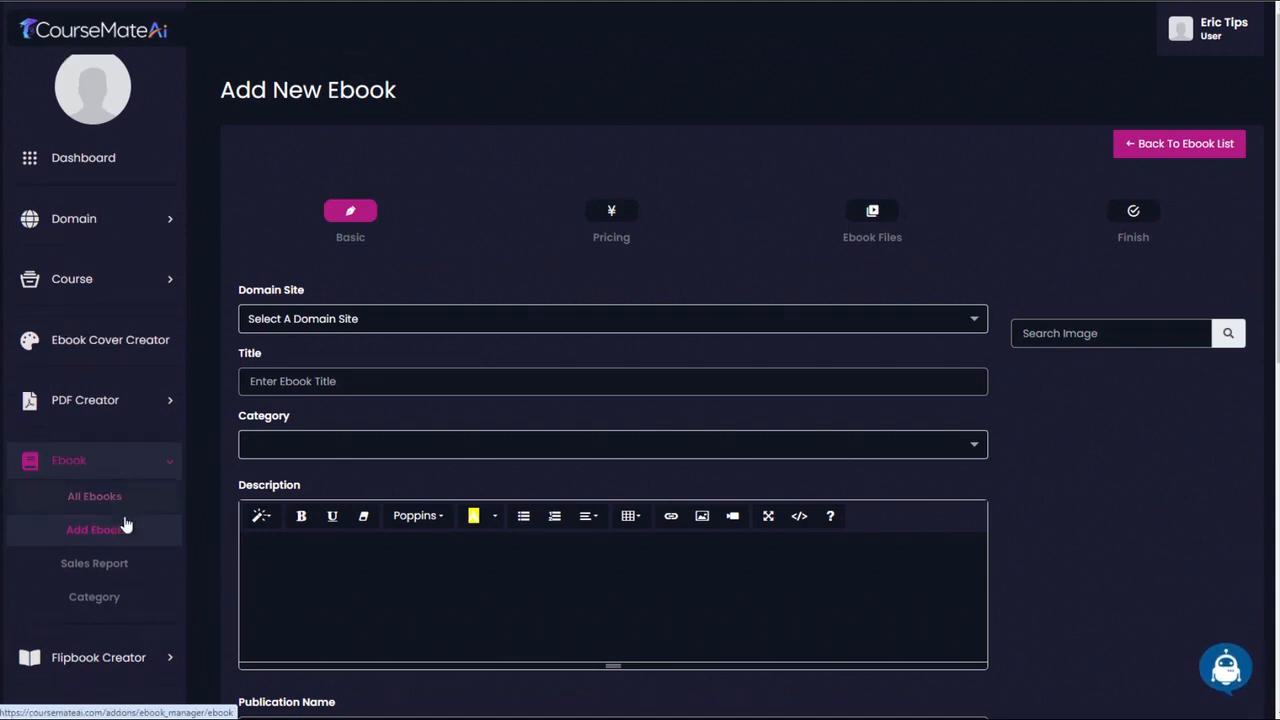
scroll(110, 480, "down", 2)
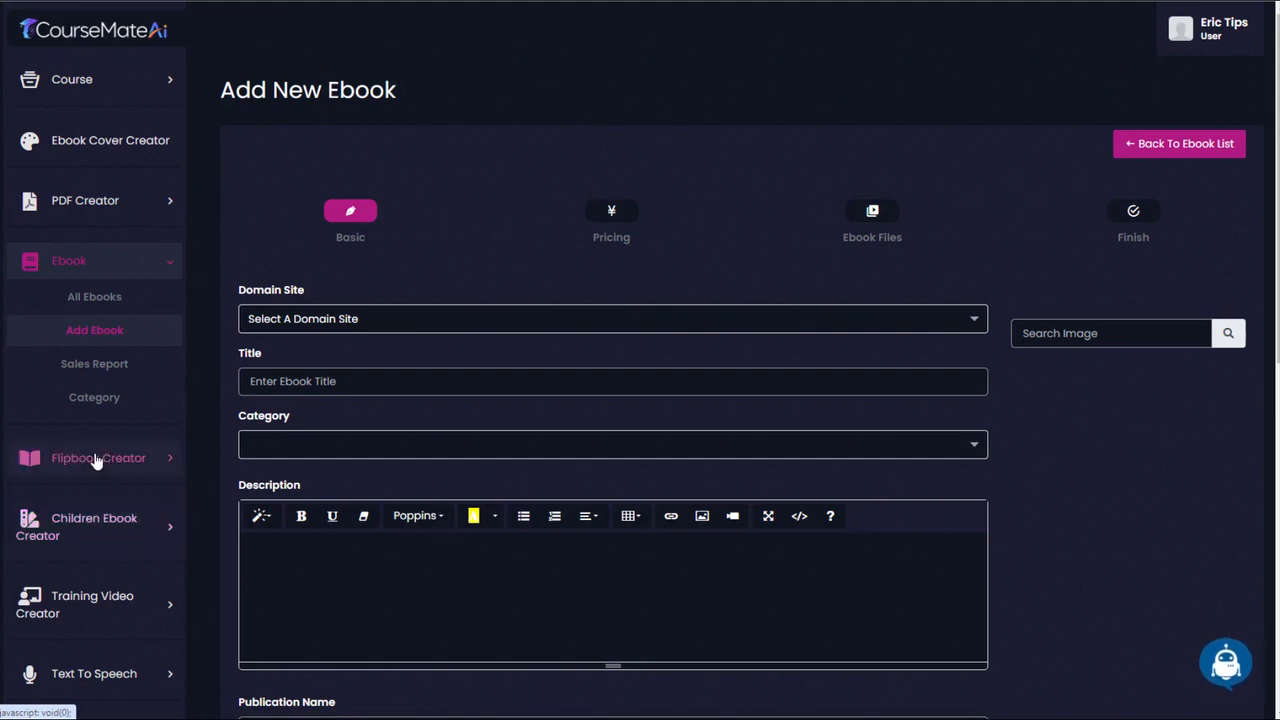
left_click(112, 522)
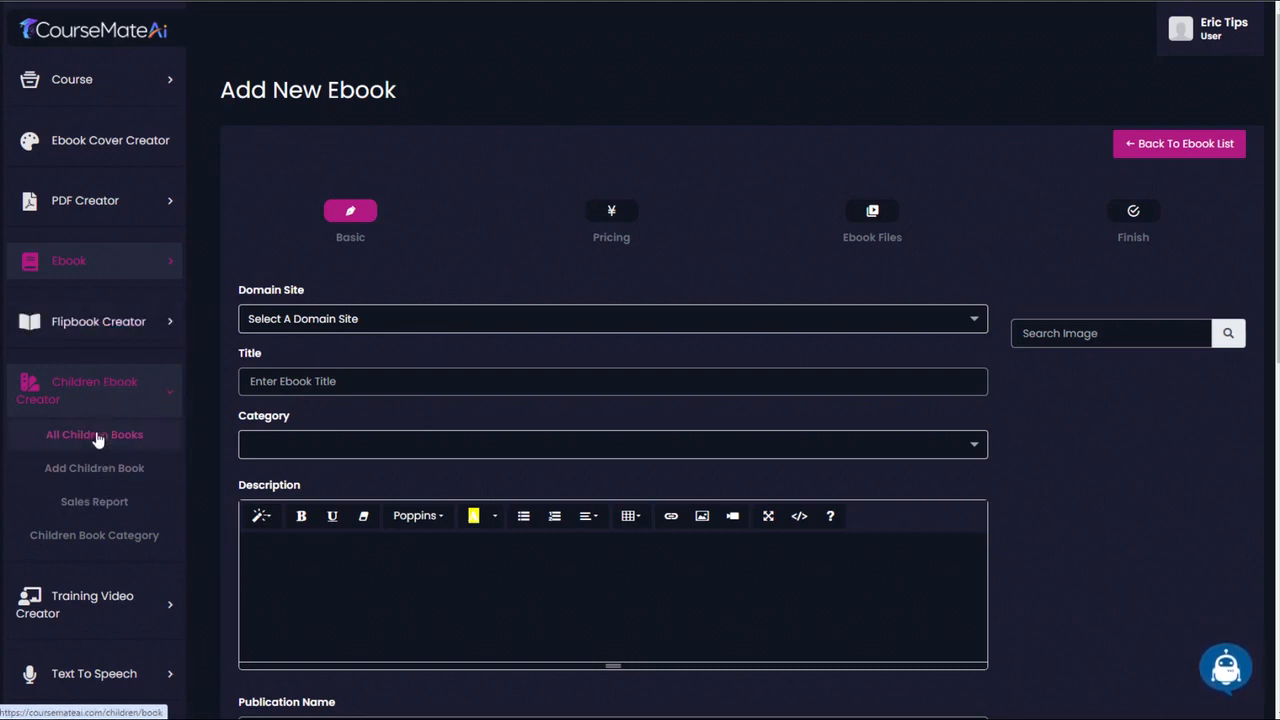
left_click(94, 468)
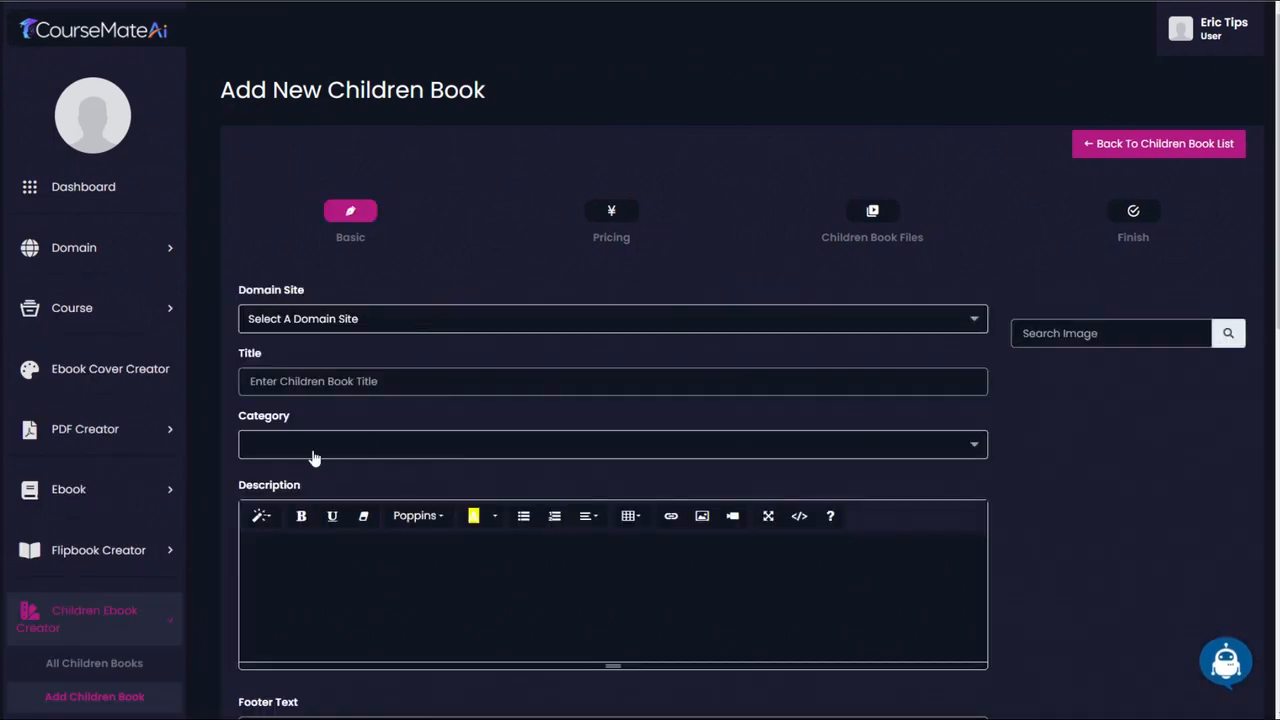
scroll(1238, 441, "down", 8)
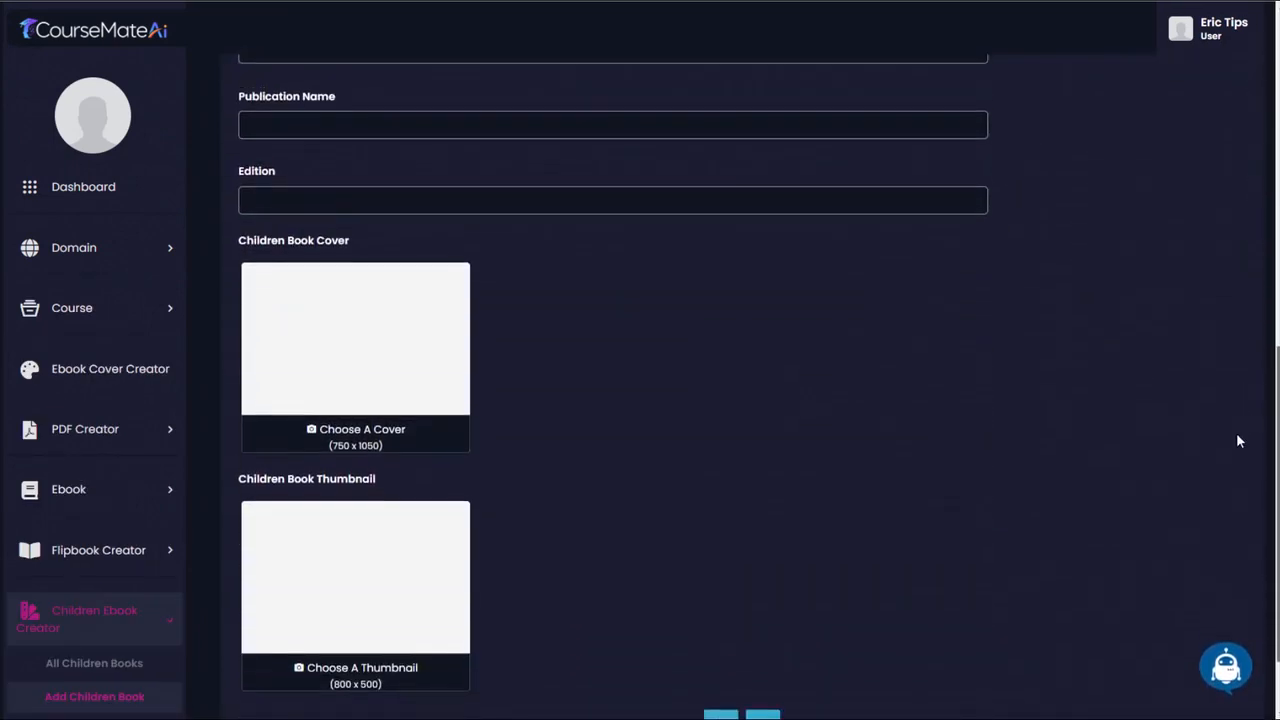
scroll(1236, 441, "down", 1)
scroll(1219, 492, "up", 10)
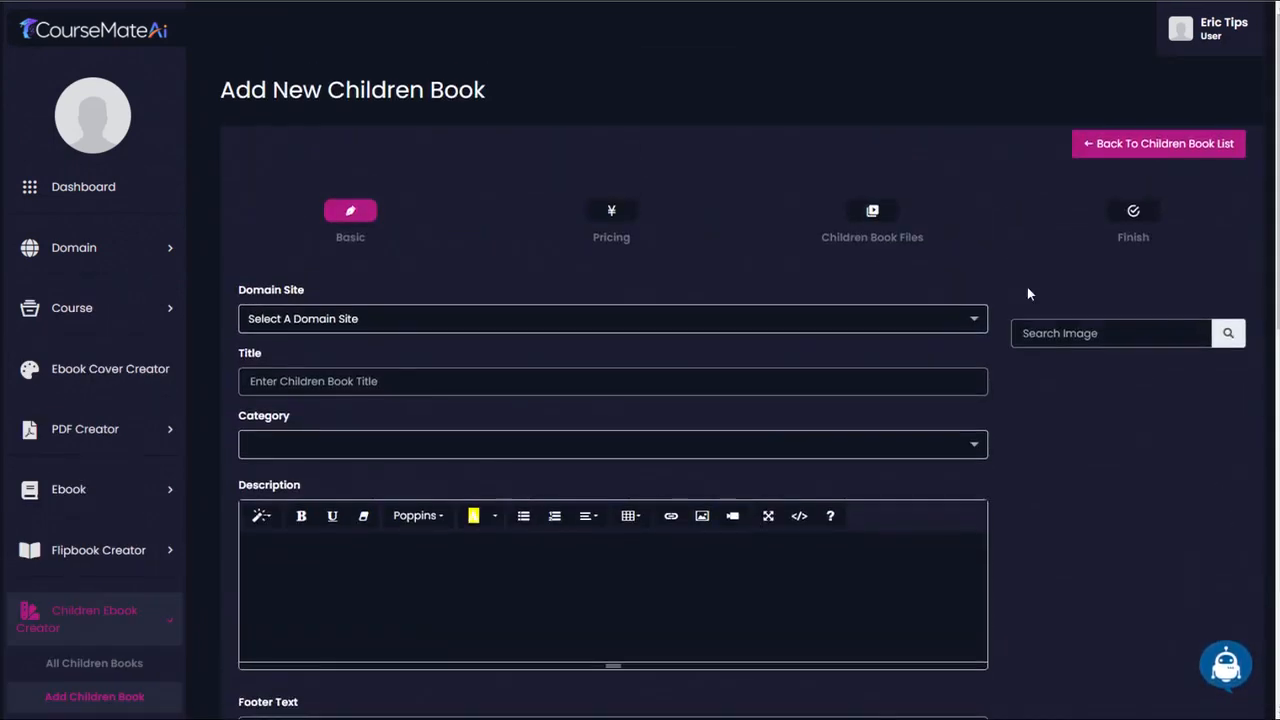
scroll(995, 330, "down", 8)
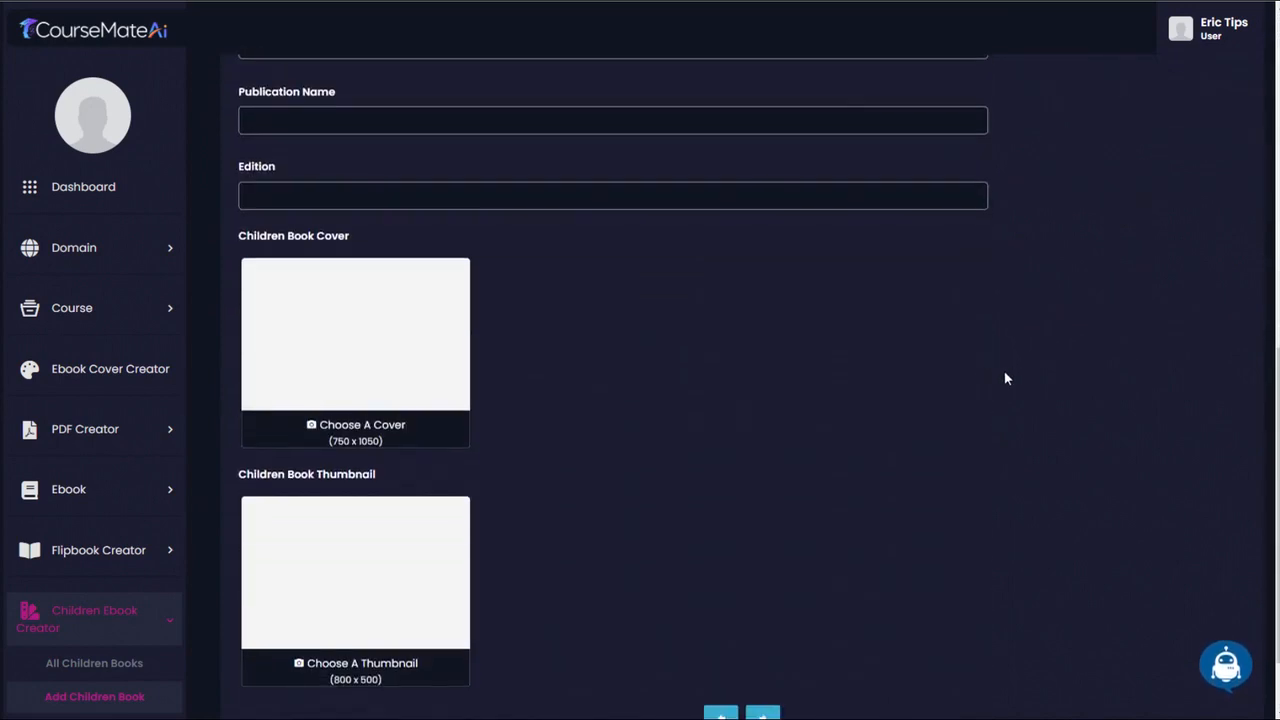
scroll(1006, 378, "up", 8)
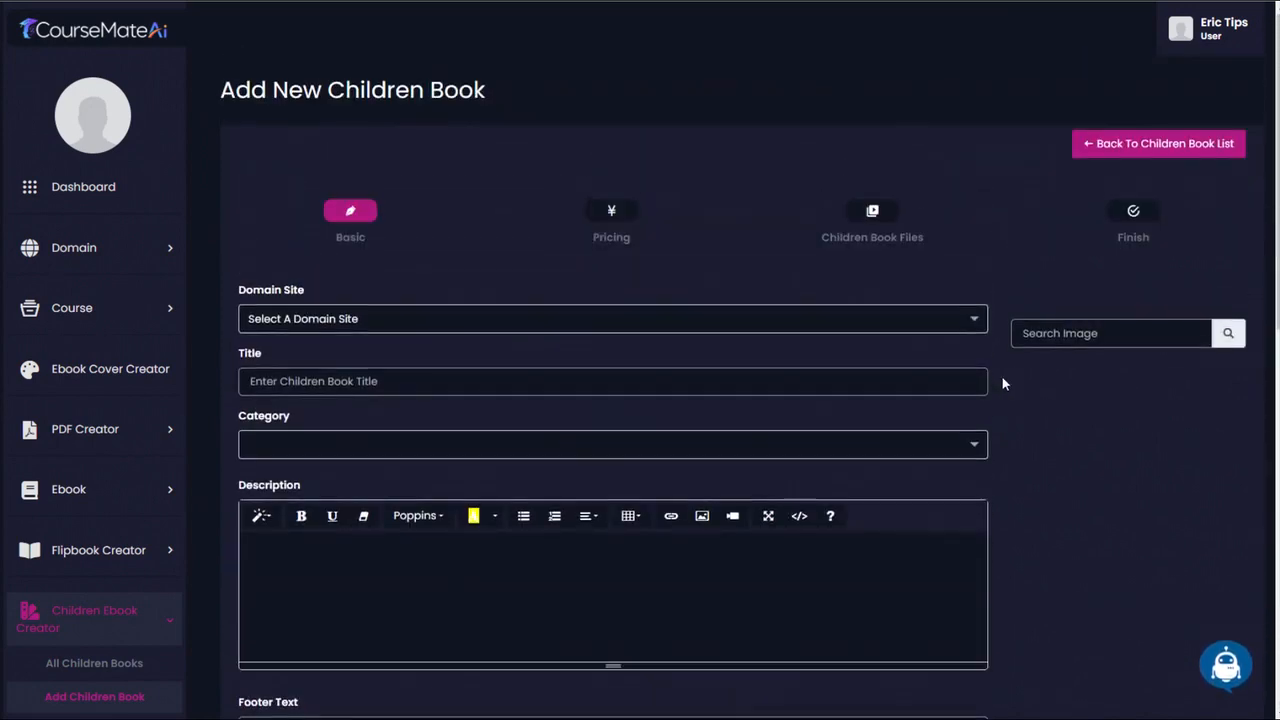
- Generate images in the Ai Writer from the keyword "childrens book illustration camping in tent"
left_click(1230, 665)
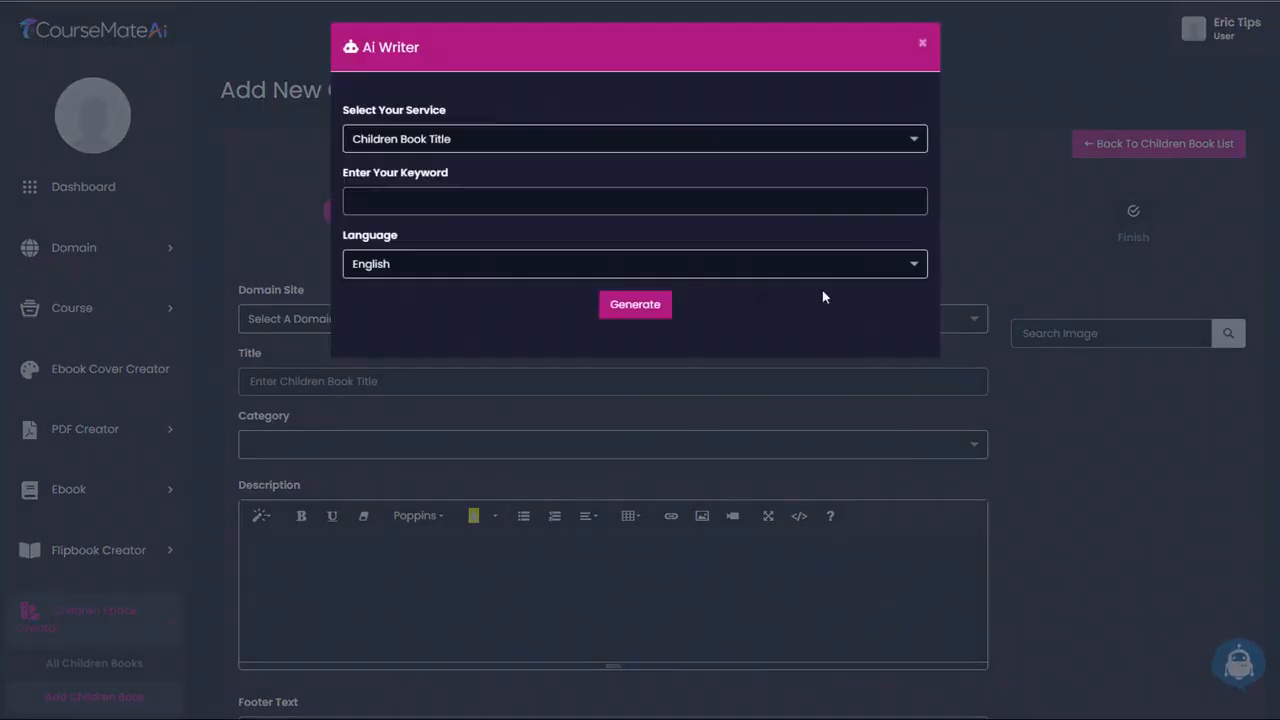
left_click(538, 143)
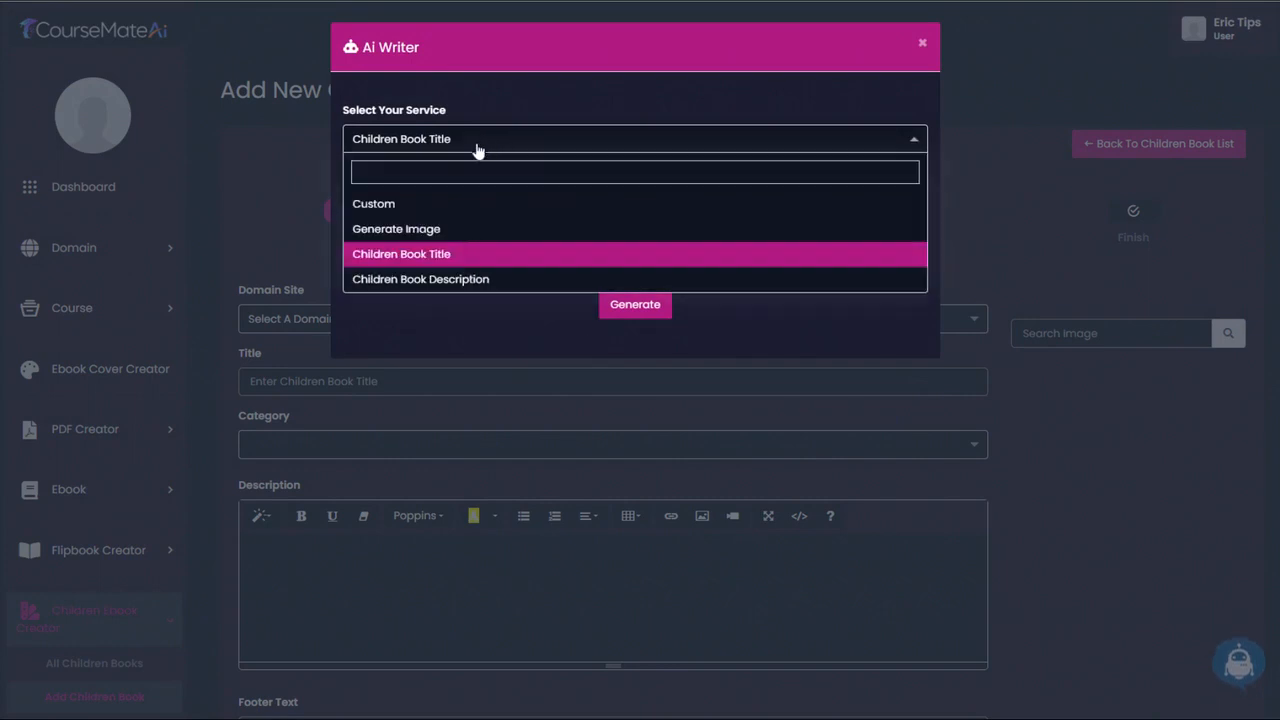
left_click(405, 232)
left_click(395, 199)
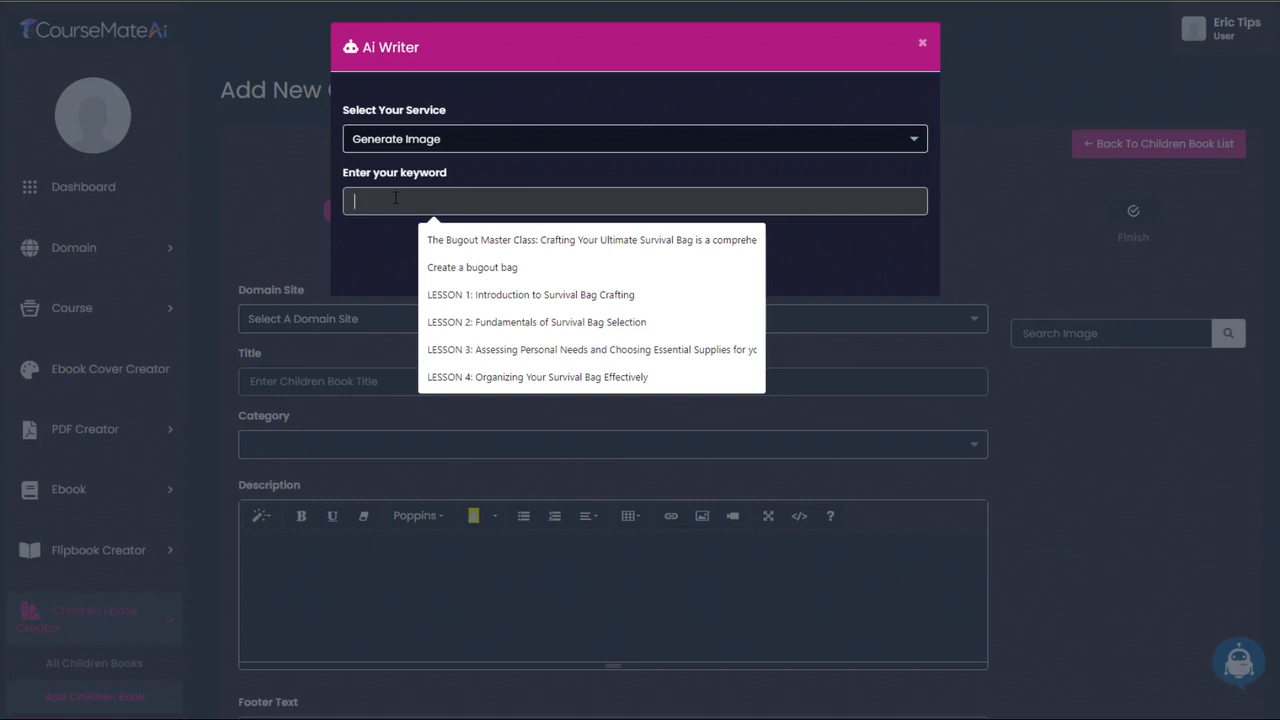
type("childrens book illustration camping in tent")
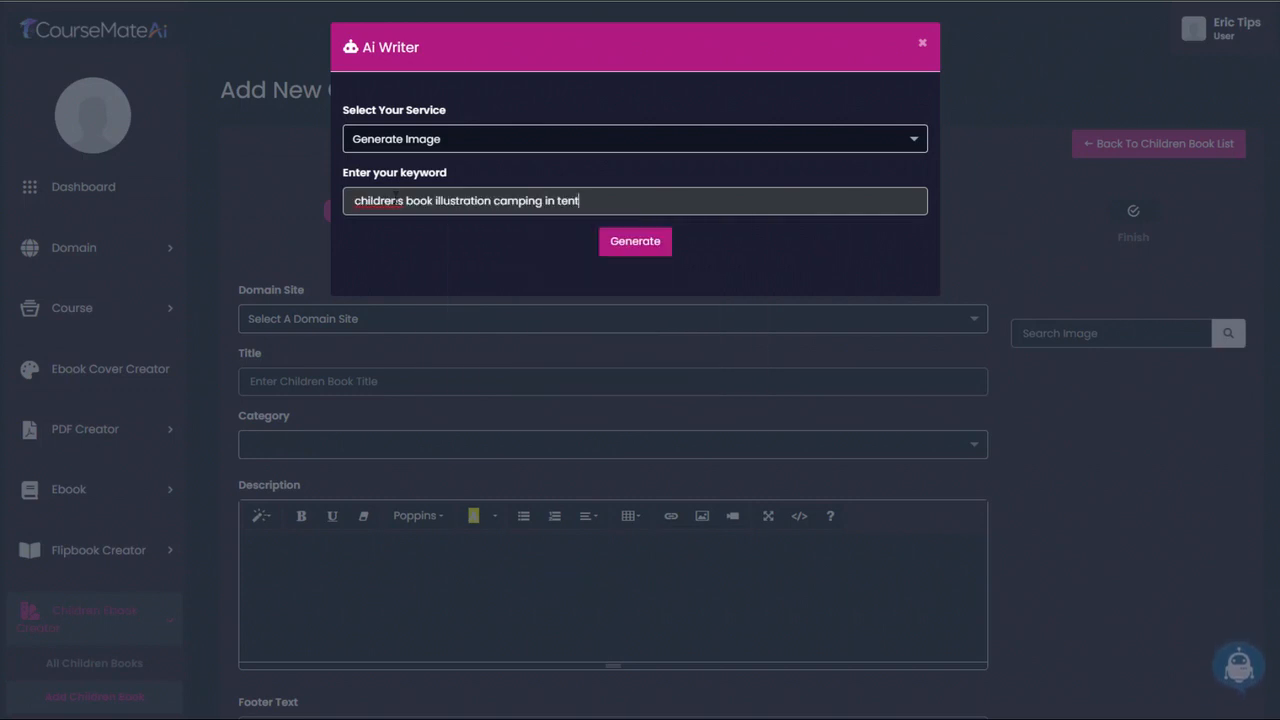
left_click(624, 242)
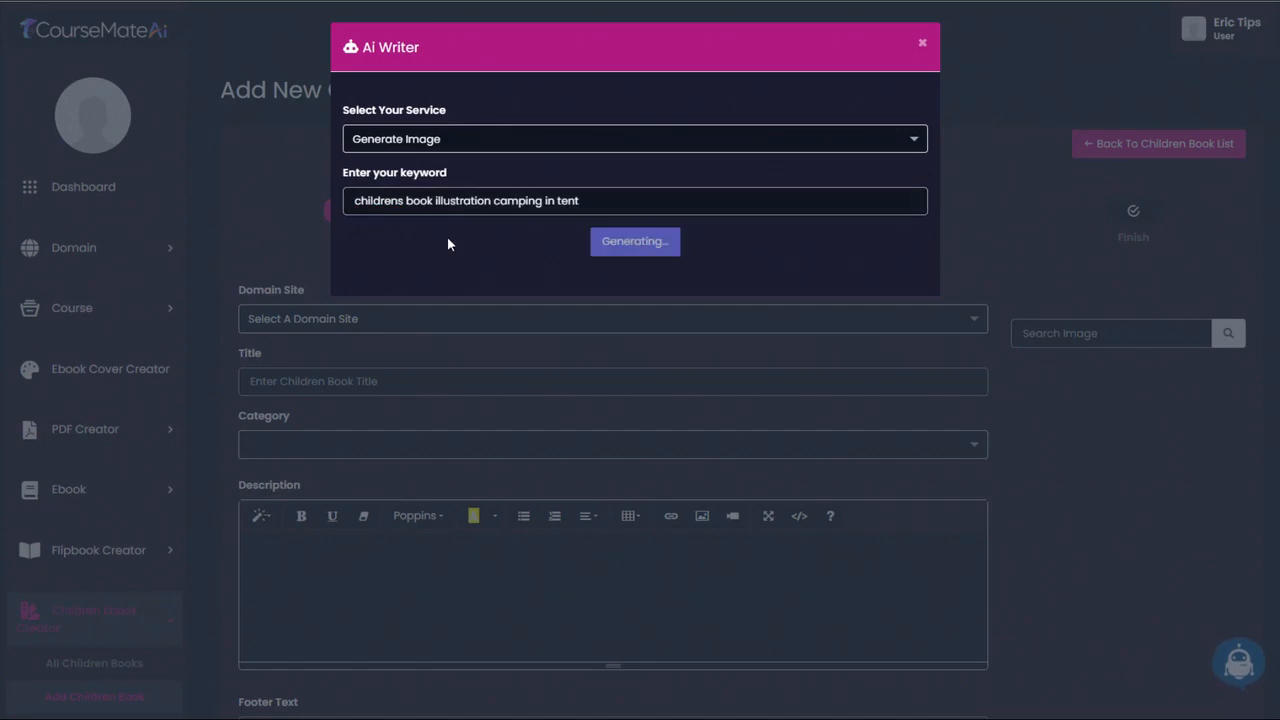
- Review the generated camping illustrations and download the one of two children reading in front of the red tent
scroll(447, 236, "down", 3)
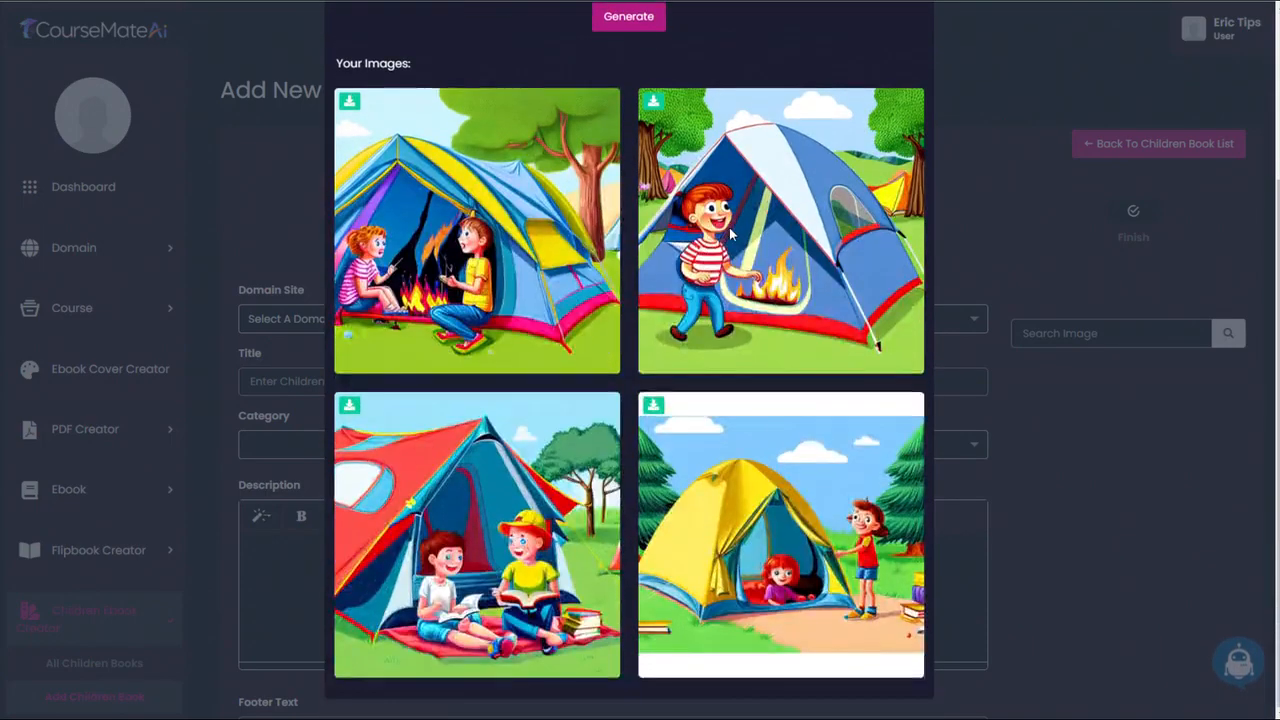
scroll(729, 234, "up", 2)
scroll(750, 226, "down", 3)
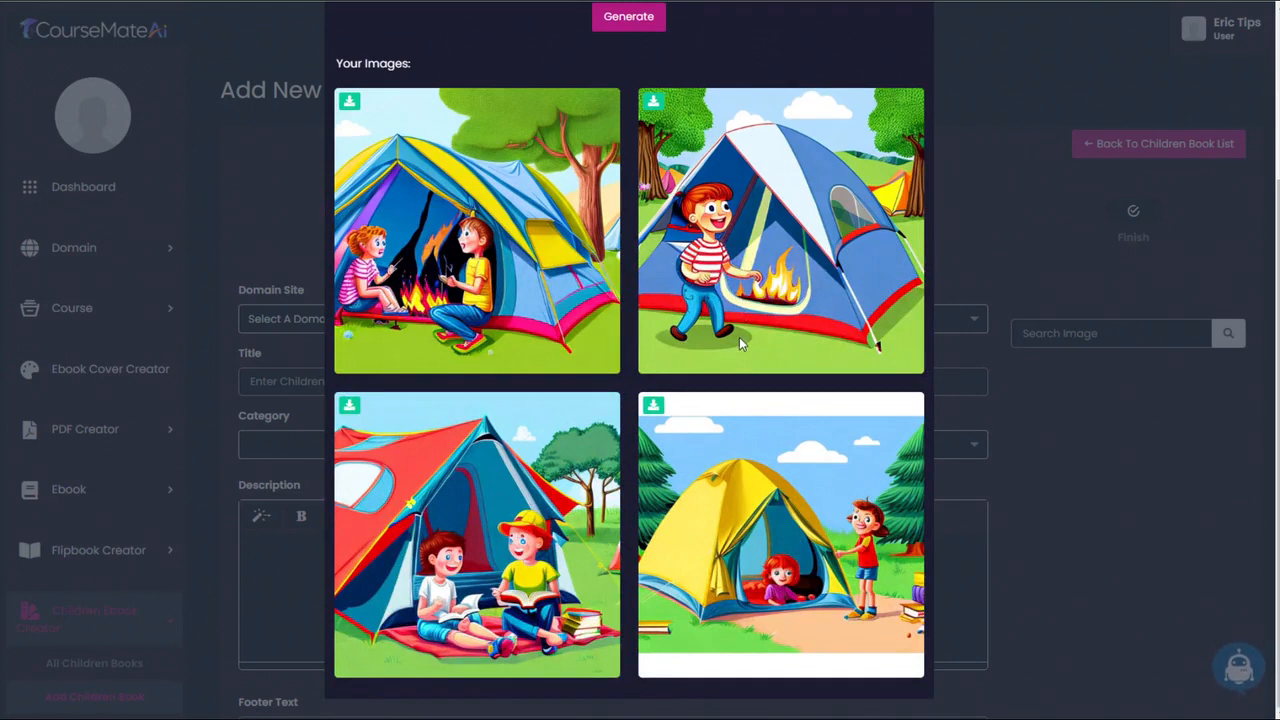
scroll(768, 396, "up", 3)
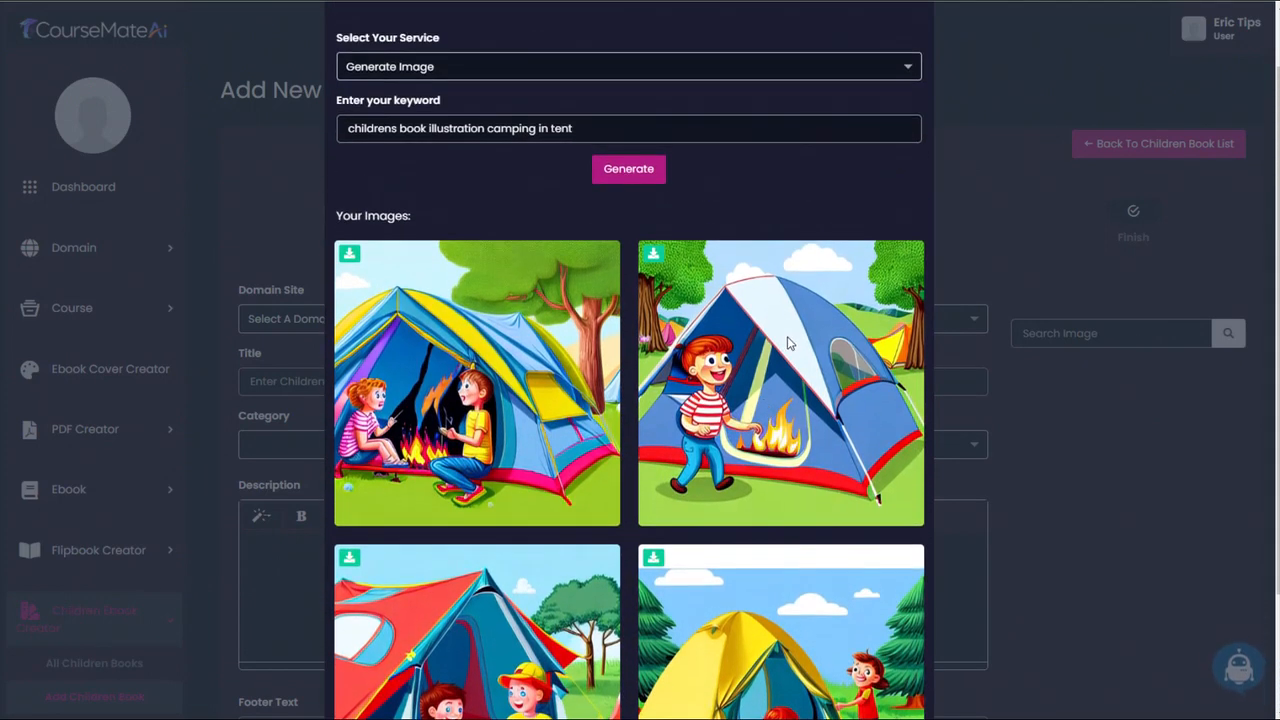
scroll(511, 445, "up", 2)
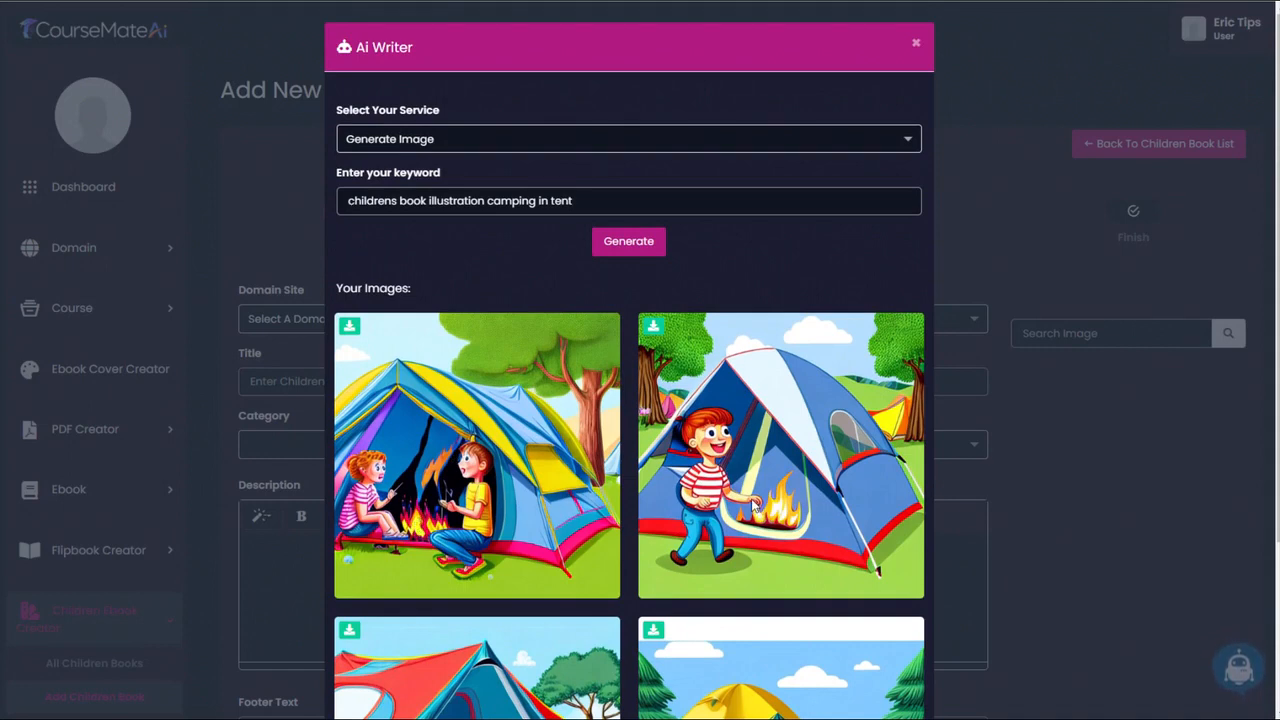
scroll(714, 441, "down", 3)
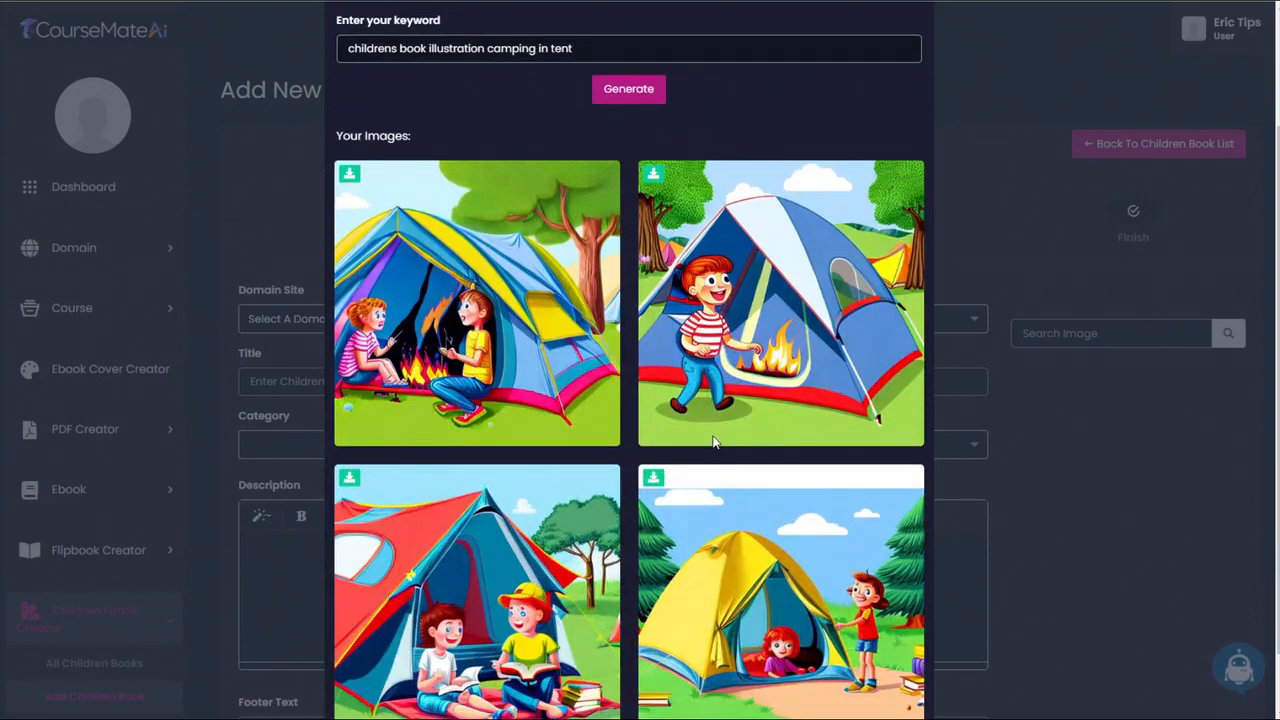
scroll(620, 360, "up", 2)
scroll(510, 450, "down", 3)
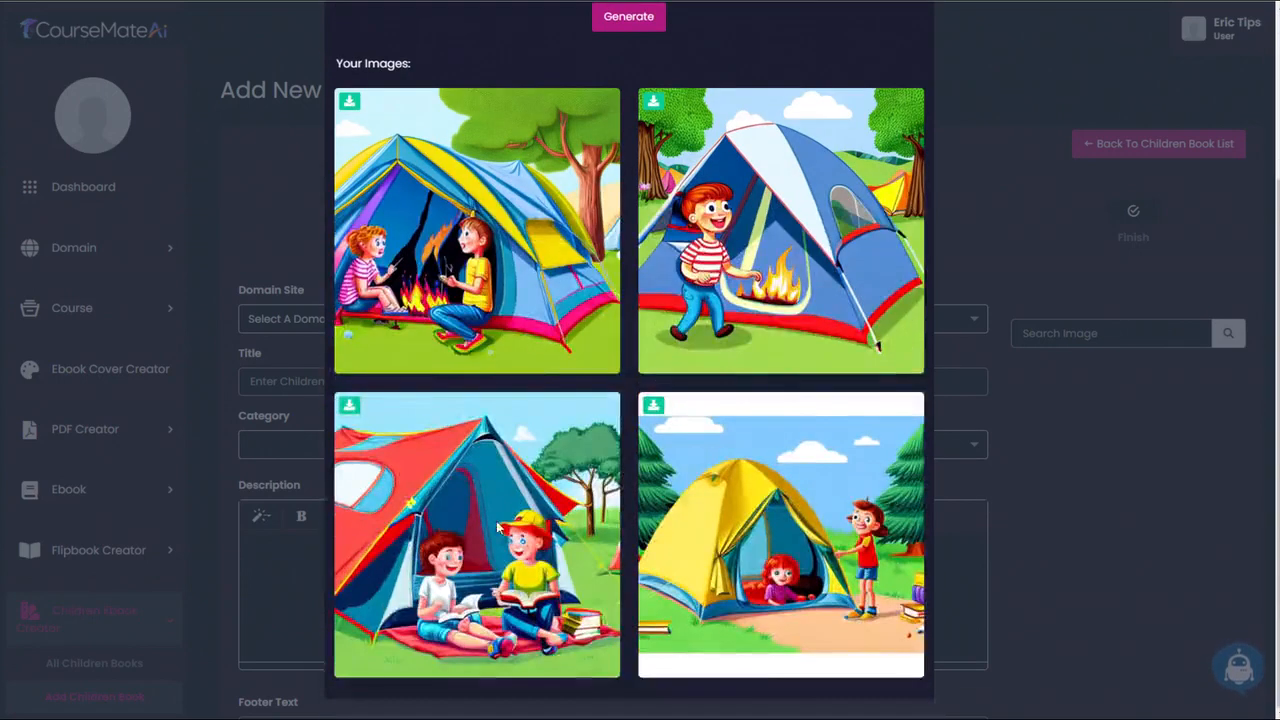
scroll(762, 510, "up", 3)
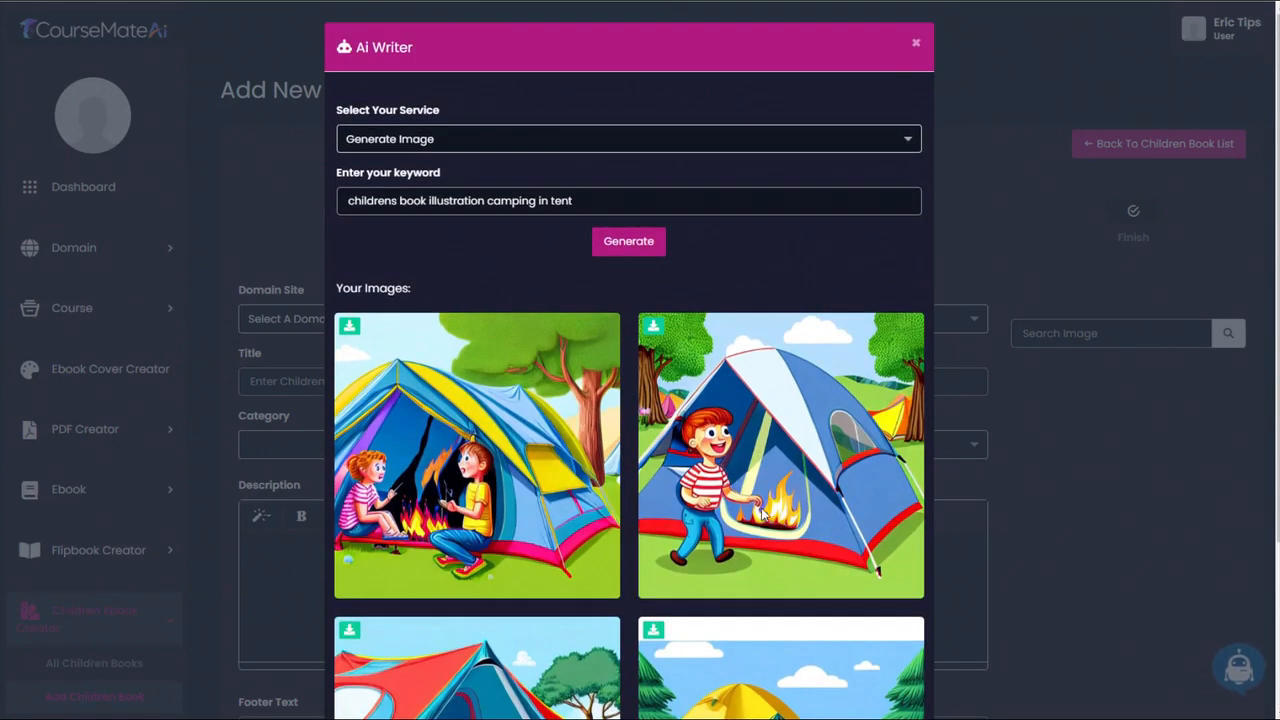
scroll(422, 583, "down", 3)
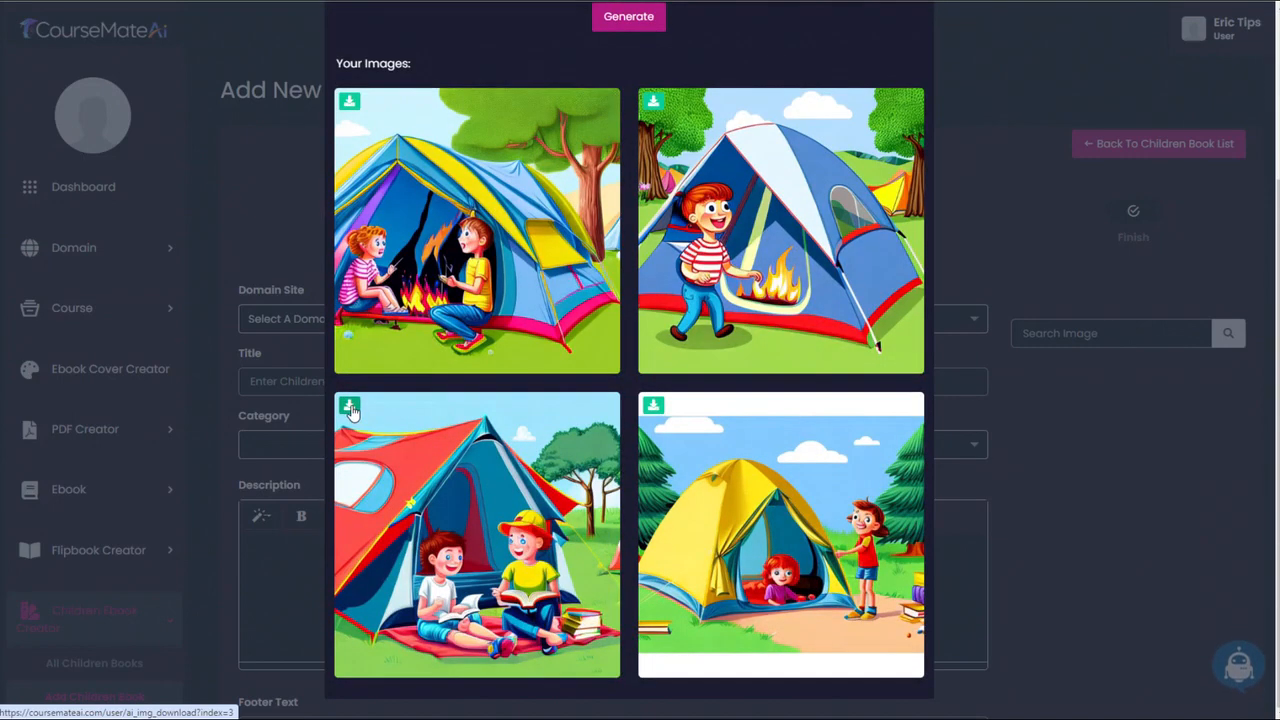
left_click(350, 408)
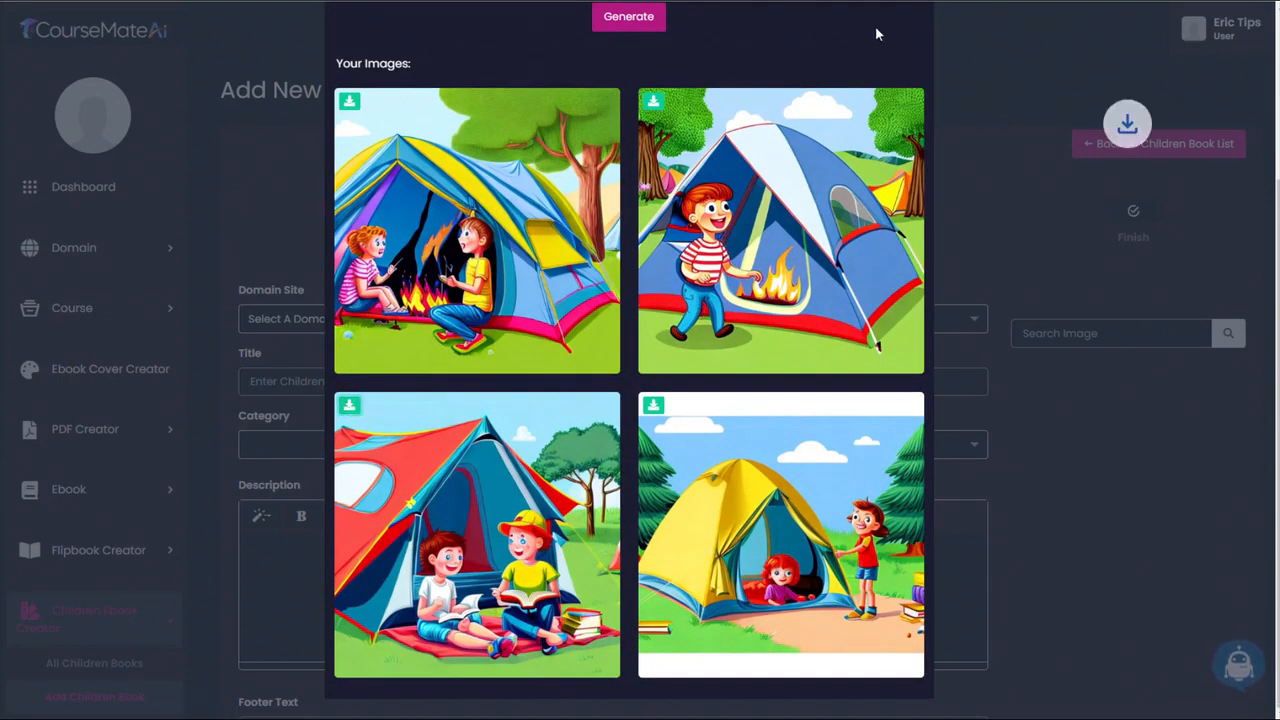
- Close the Ai Writer, look over the rest of the children book form and view the banner management page
scroll(912, 60, "up", 3)
left_click(915, 44)
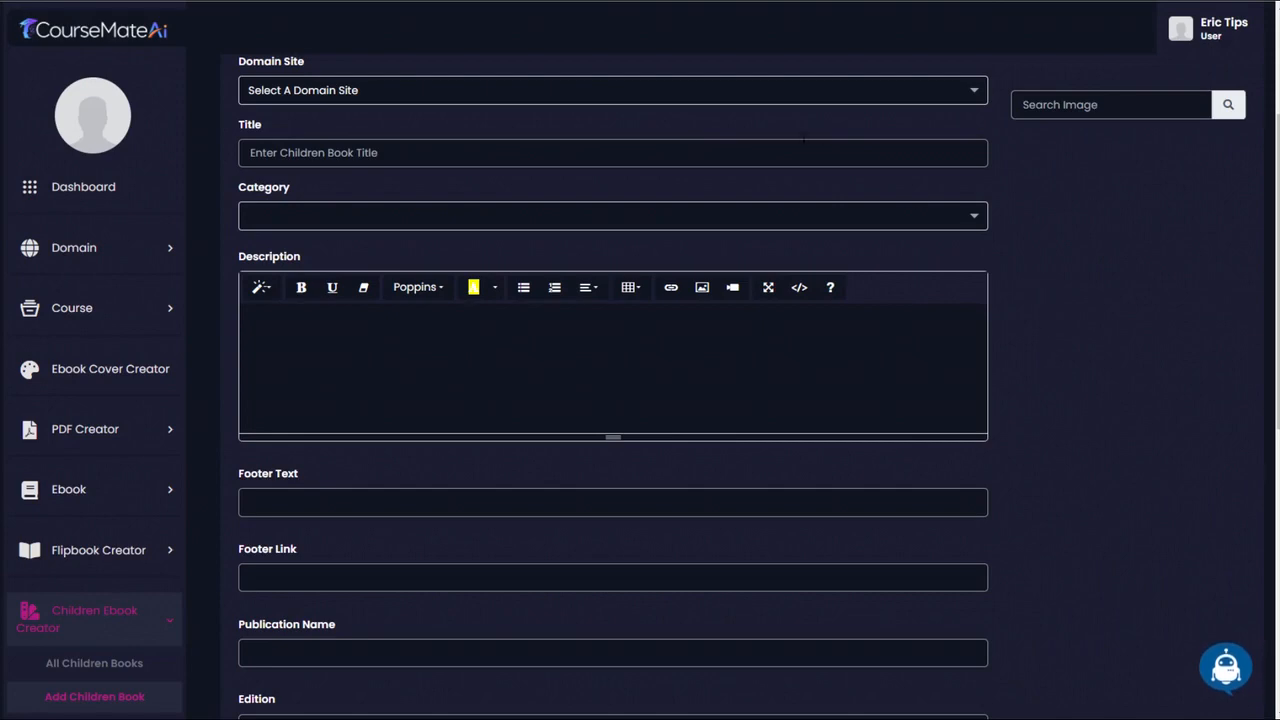
scroll(453, 260, "down", 3)
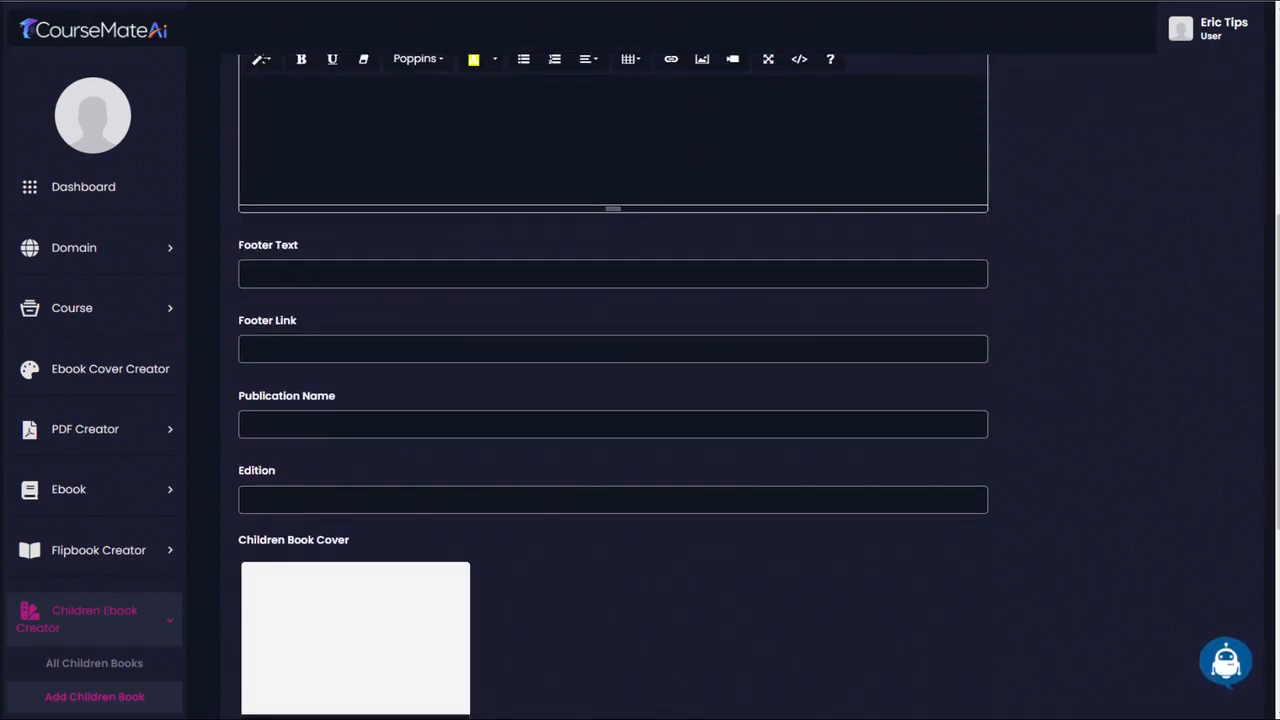
scroll(531, 486, "down", 2)
scroll(177, 220, "down", 2)
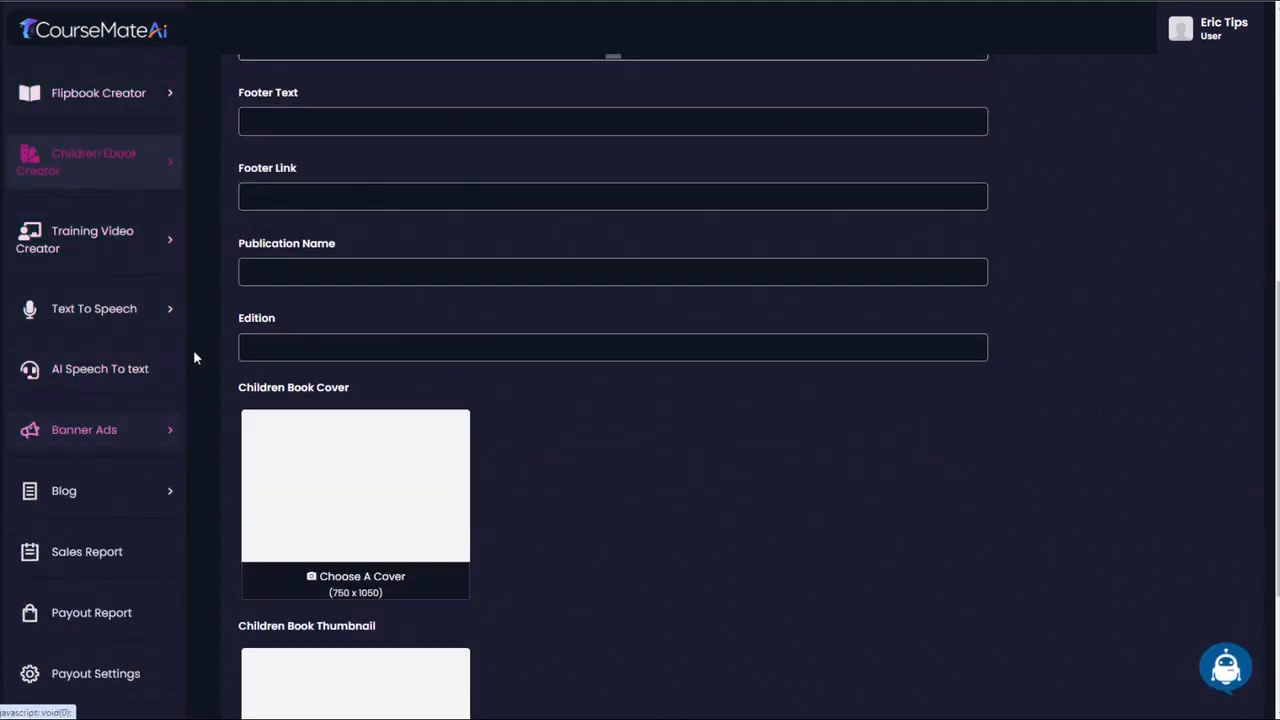
scroll(190, 360, "down", 1)
left_click(163, 432)
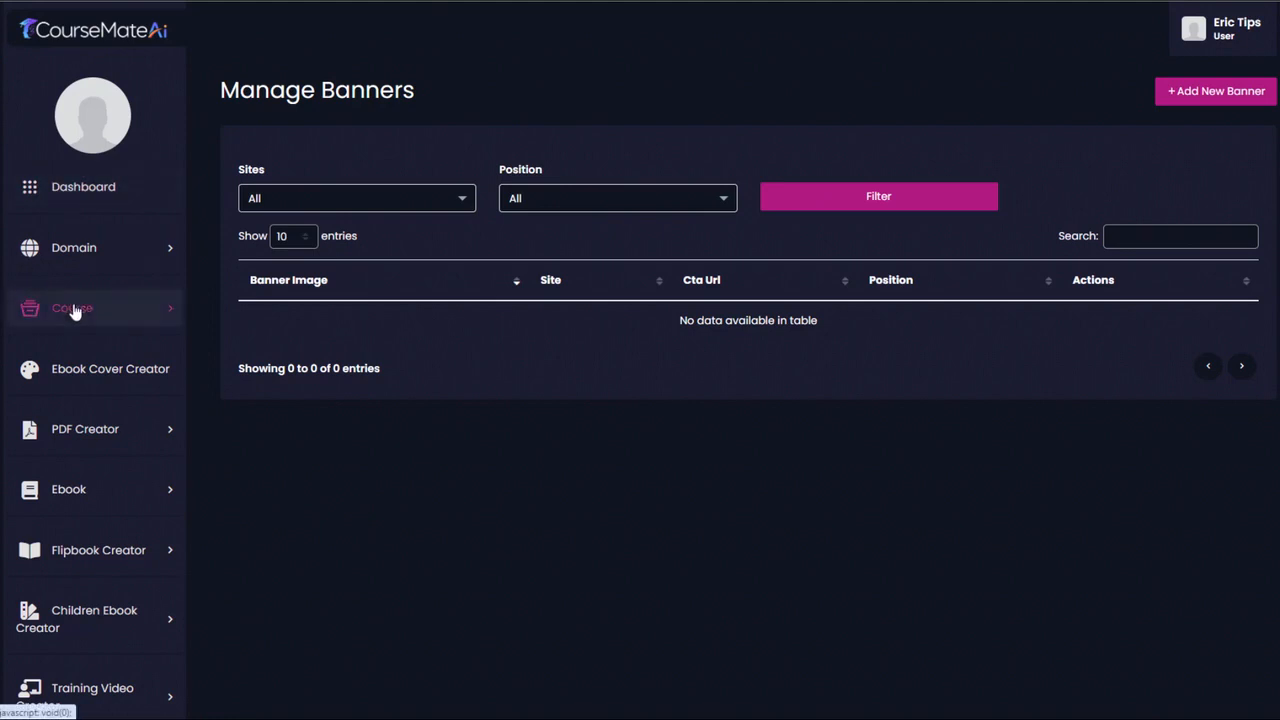
- Add a blog category for the survival site titled "survival tips" with the subtitle "Tips to help you survive anything"
scroll(90, 430, "down", 5)
left_click(118, 565)
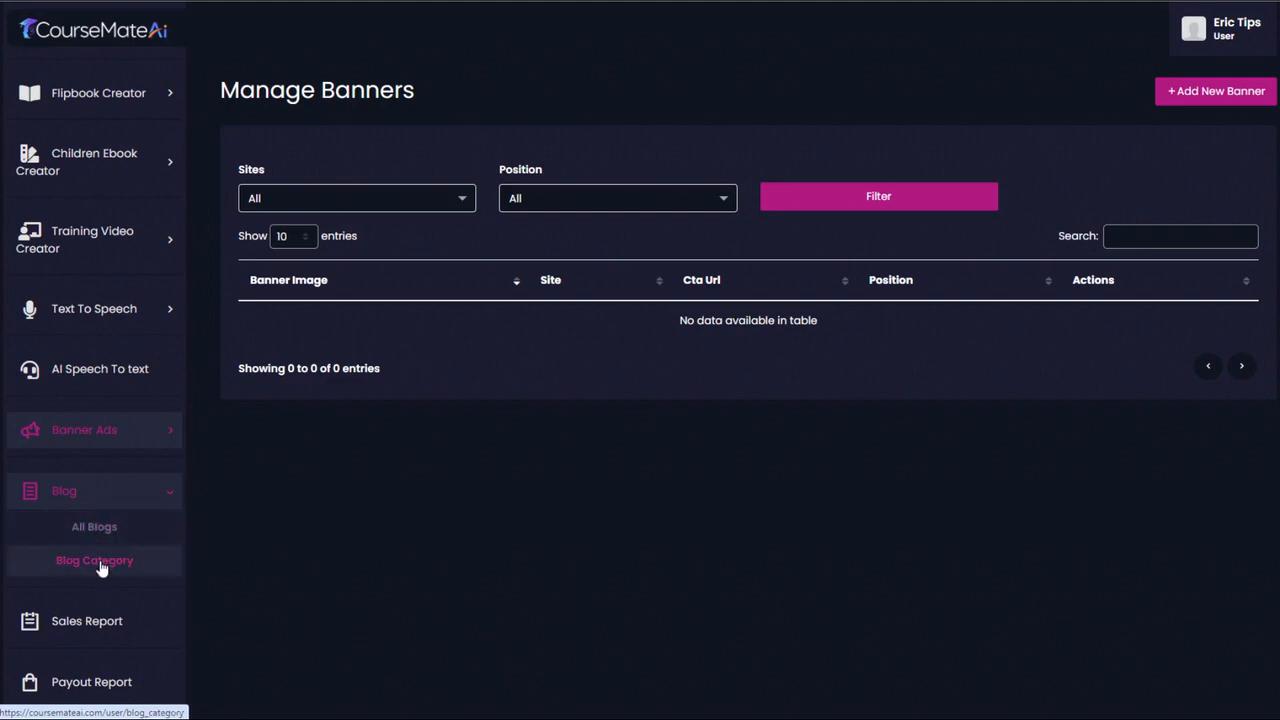
left_click(94, 560)
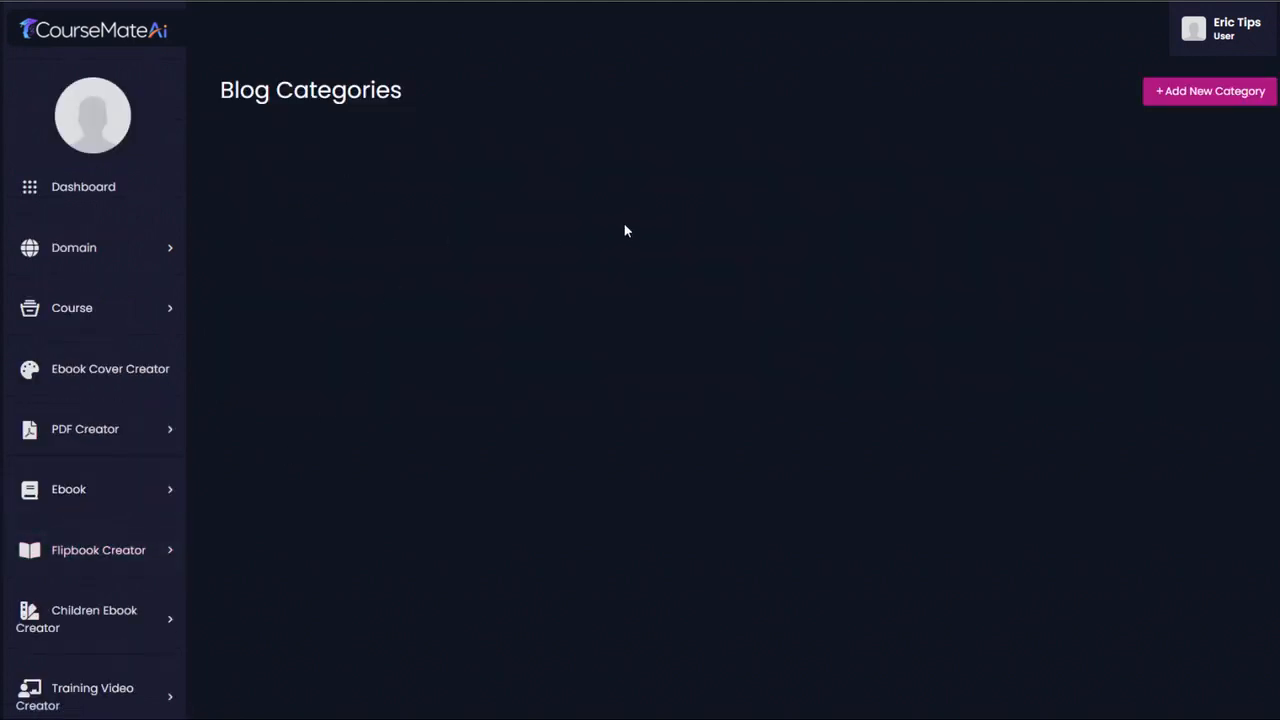
left_click(1203, 88)
left_click(540, 113)
left_click(540, 152)
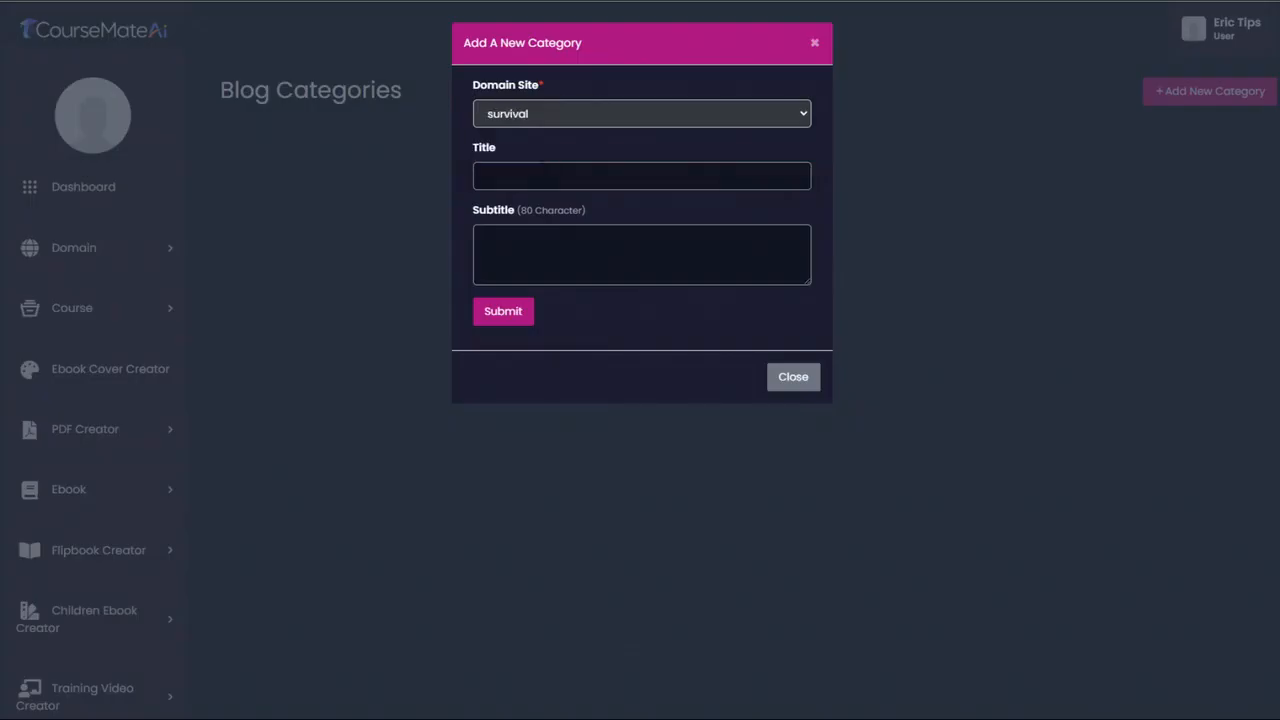
left_click(543, 177)
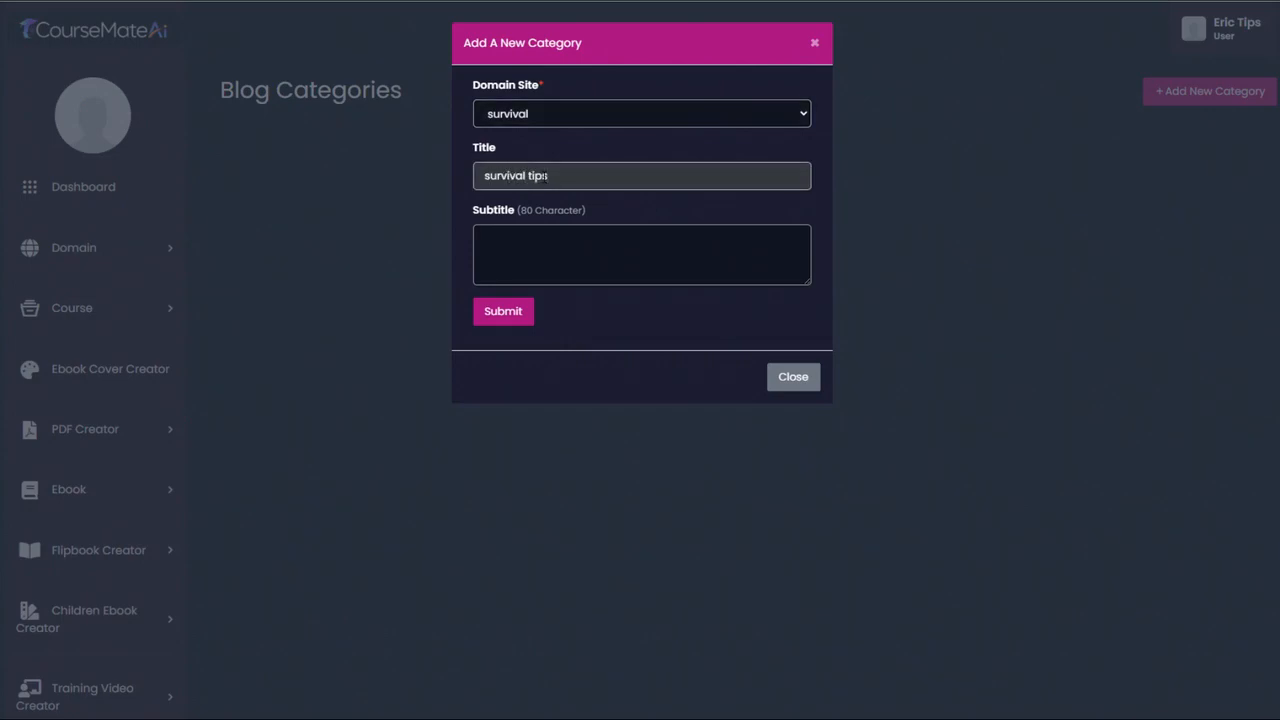
left_click(643, 254)
type("Tips to help you survive anything")
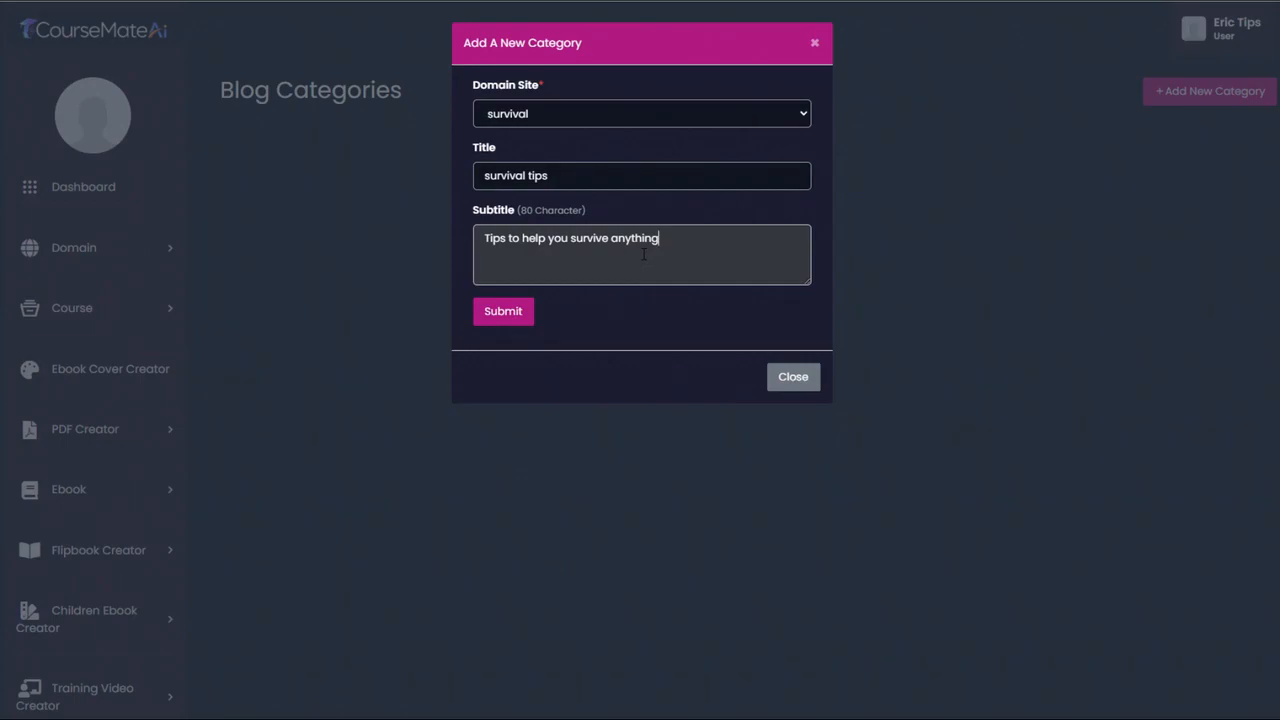
left_click(512, 312)
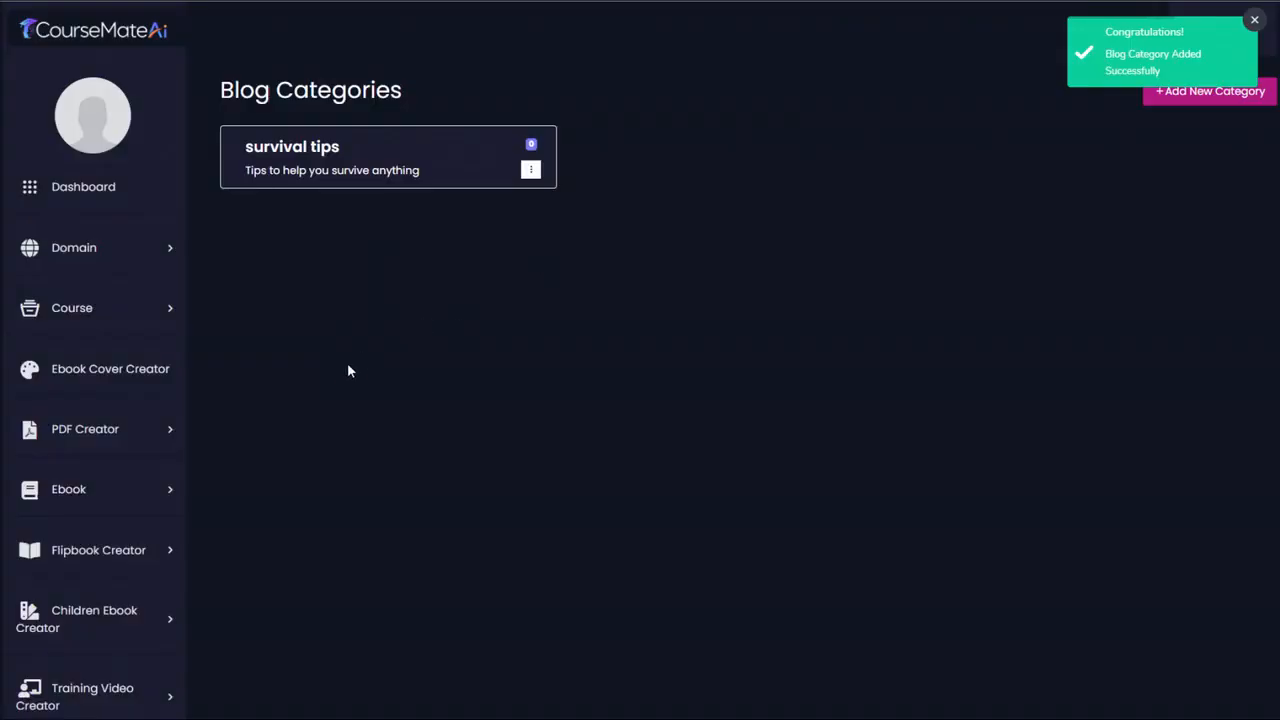
- Start a new blog post for the survival site, fill in a title and assign it to the survival tips category
scroll(105, 455, "down", 5)
left_click(105, 455)
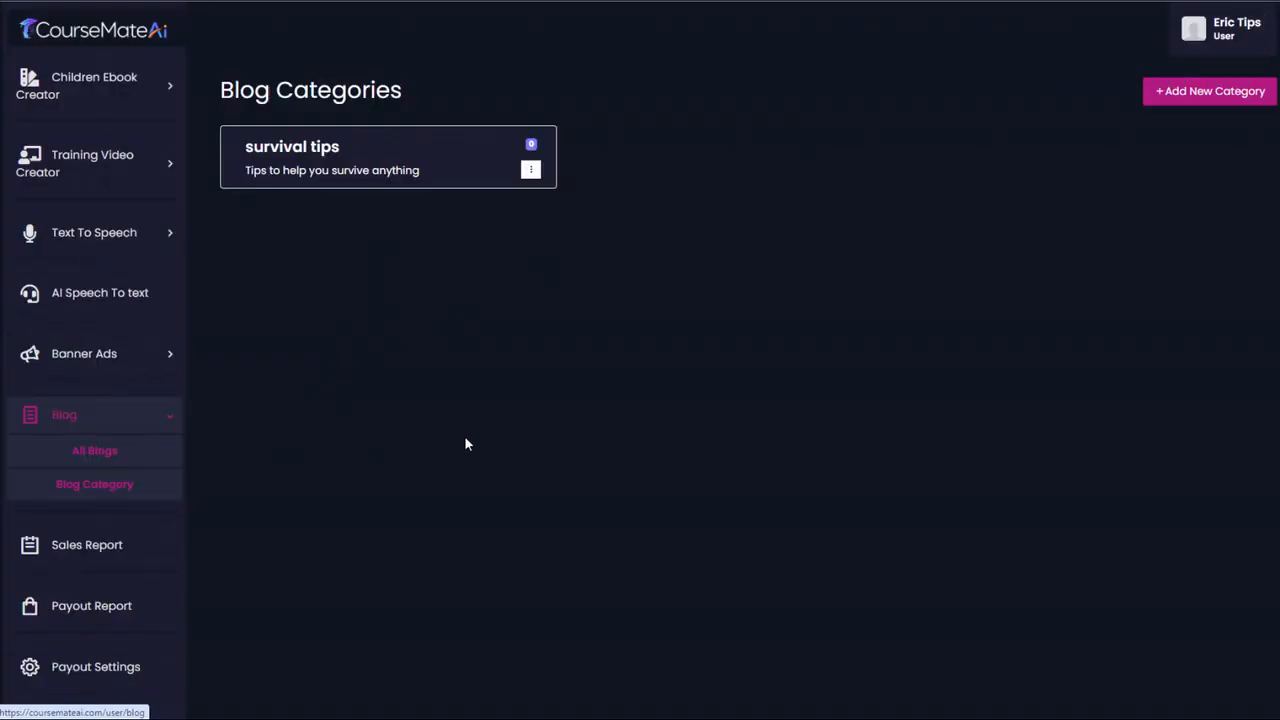
left_click(1222, 92)
left_click(369, 207)
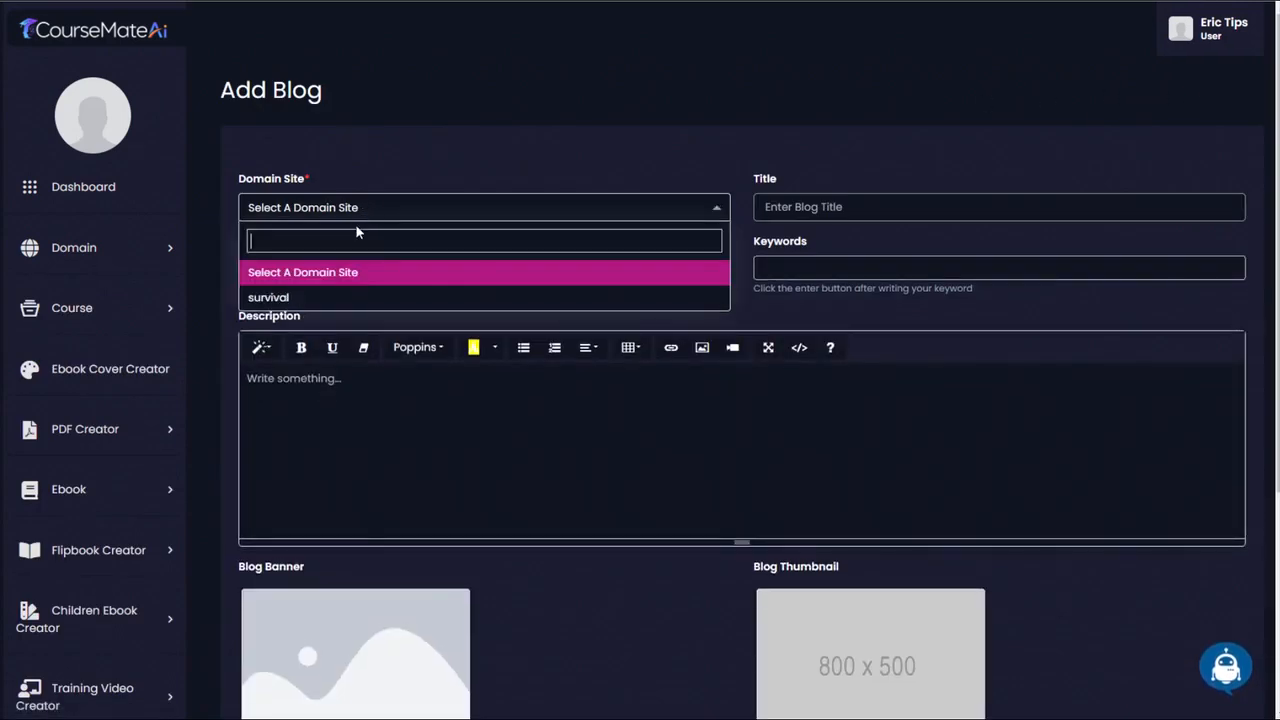
left_click(345, 290)
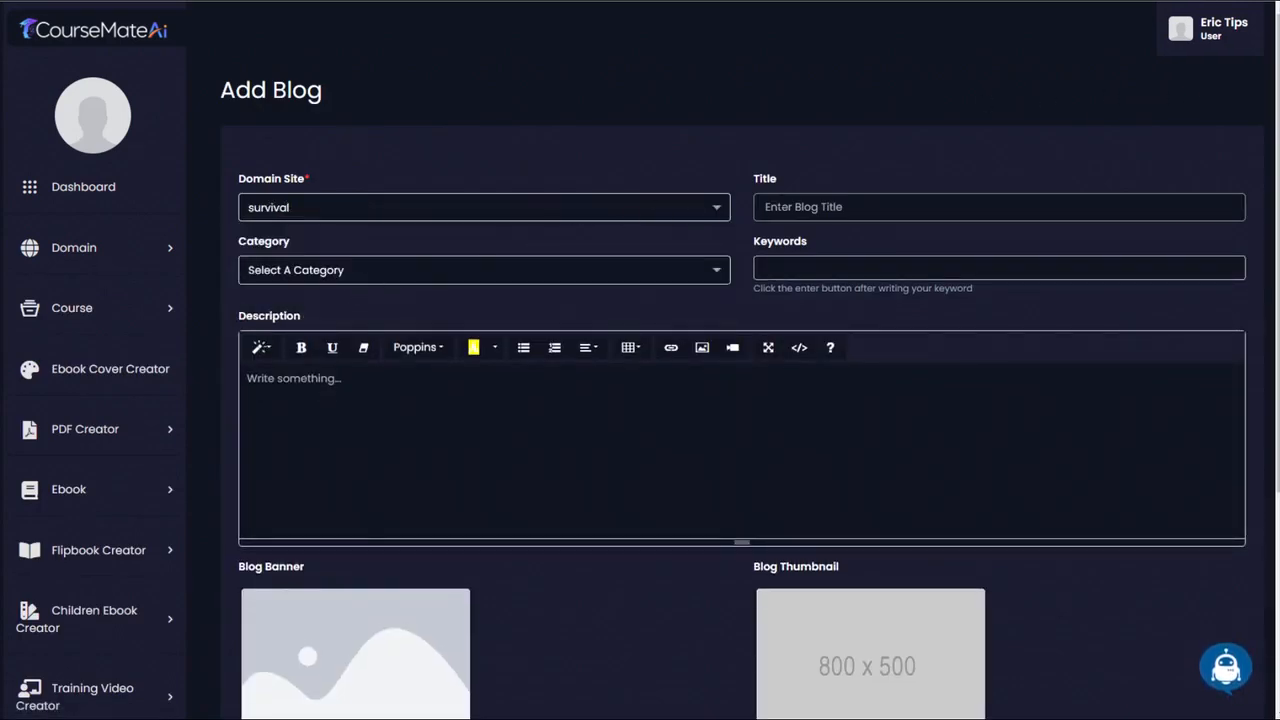
left_click(849, 207)
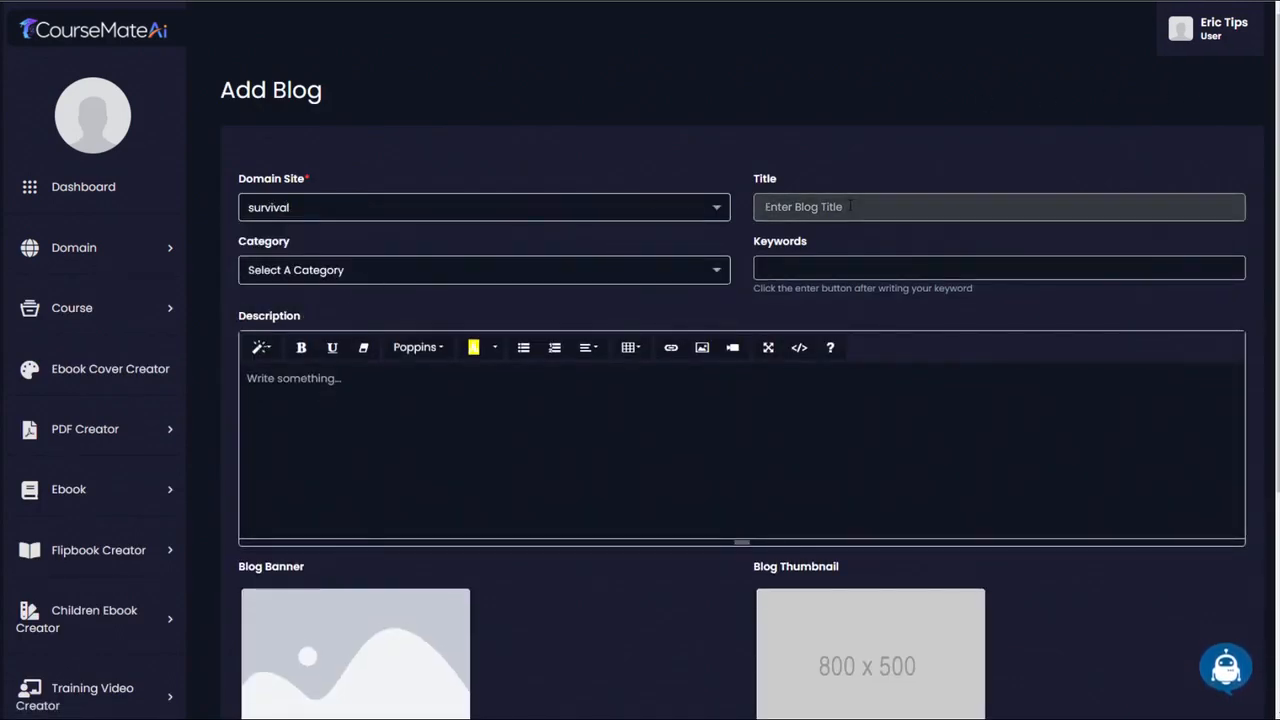
type("Eric's Survival Tips")
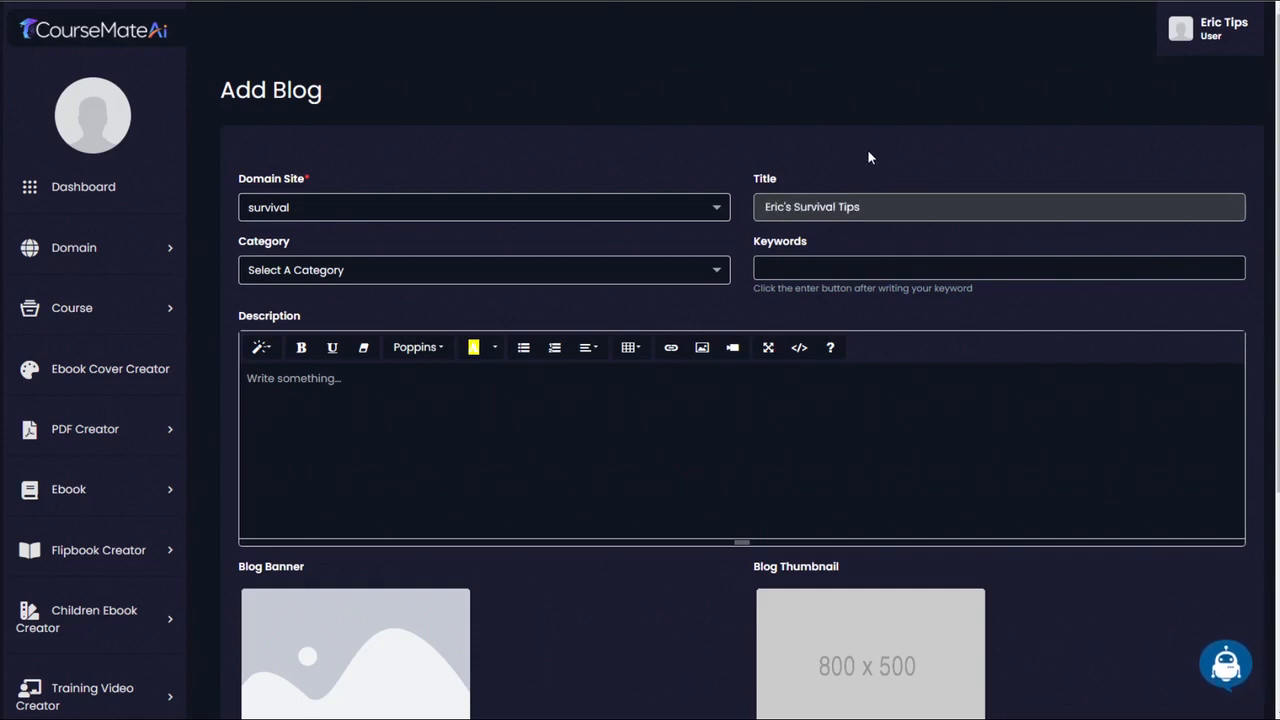
left_click(423, 271)
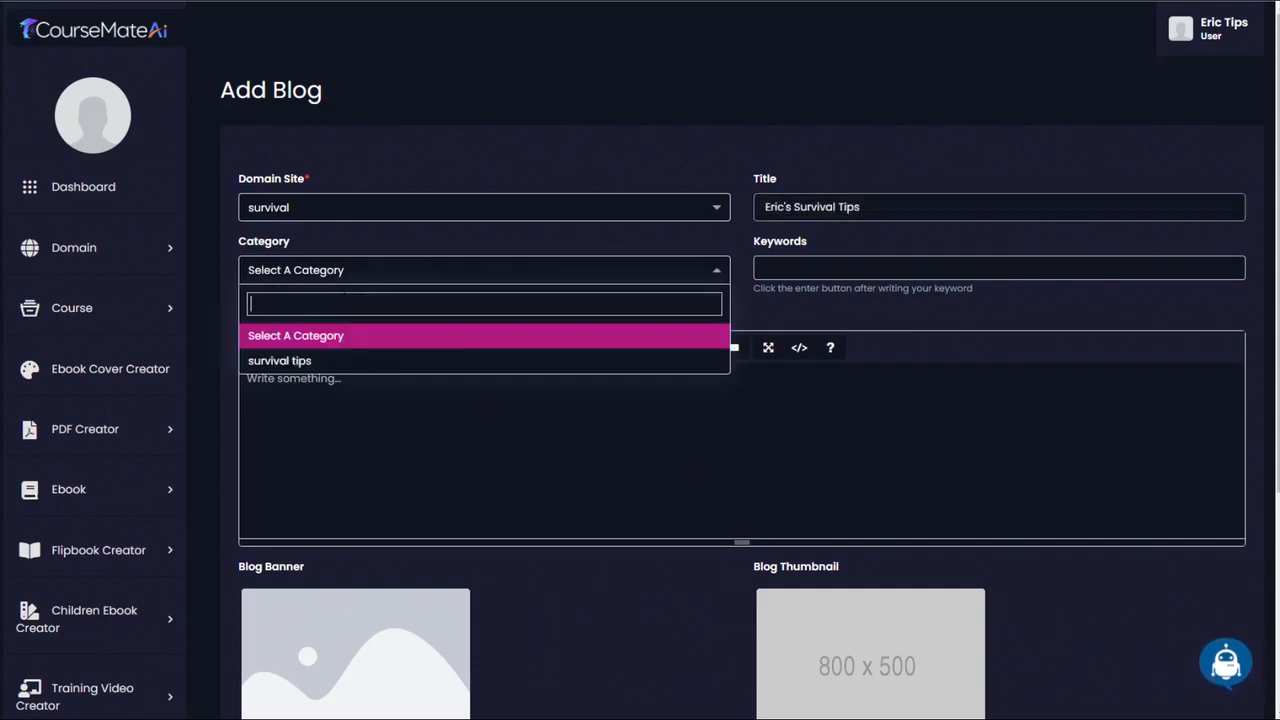
left_click(320, 361)
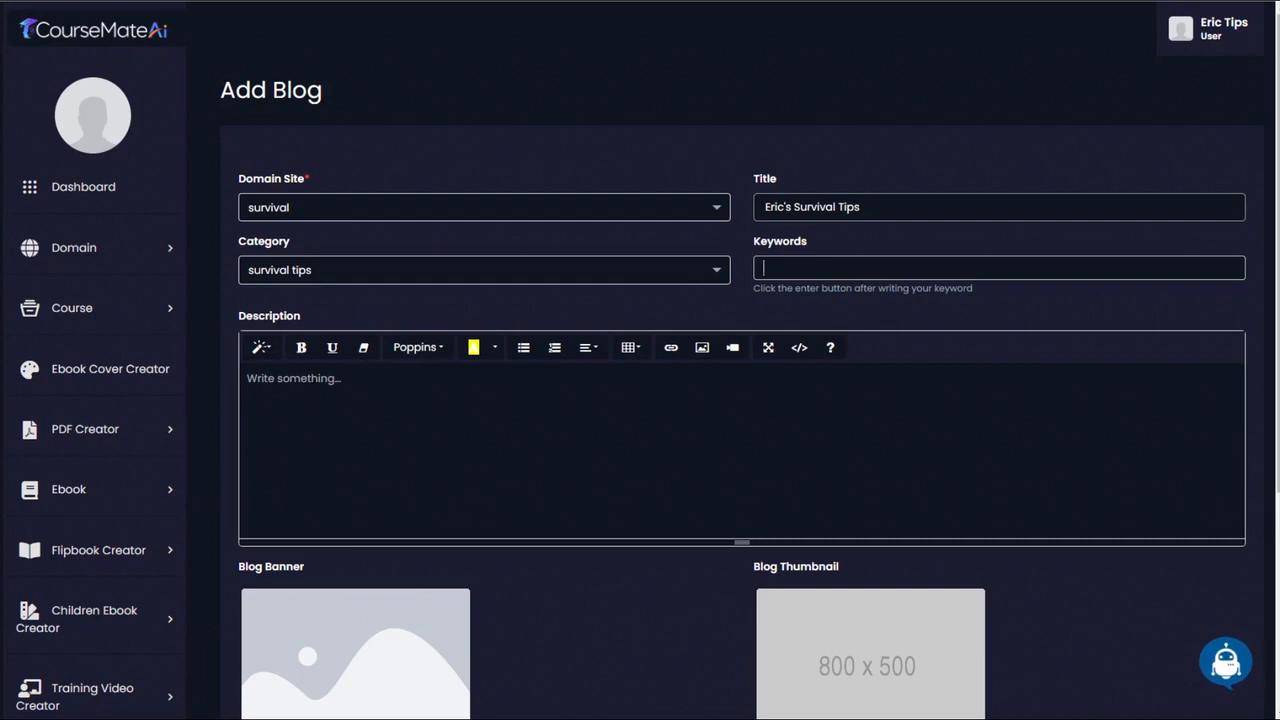
- Clear the blog title and generate a Course Blog Title in the Ai Writer from the keyword "earthquake survival"
left_click_drag(860, 207, 714, 206)
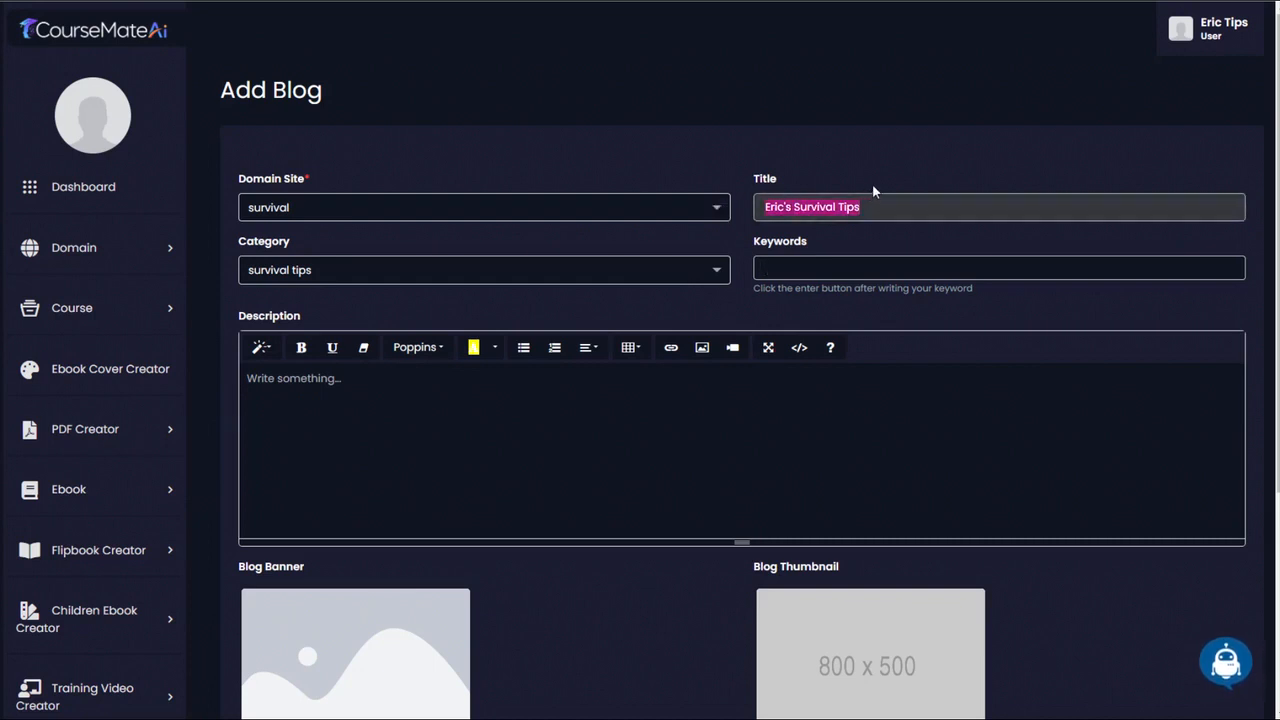
key("BackSpace")
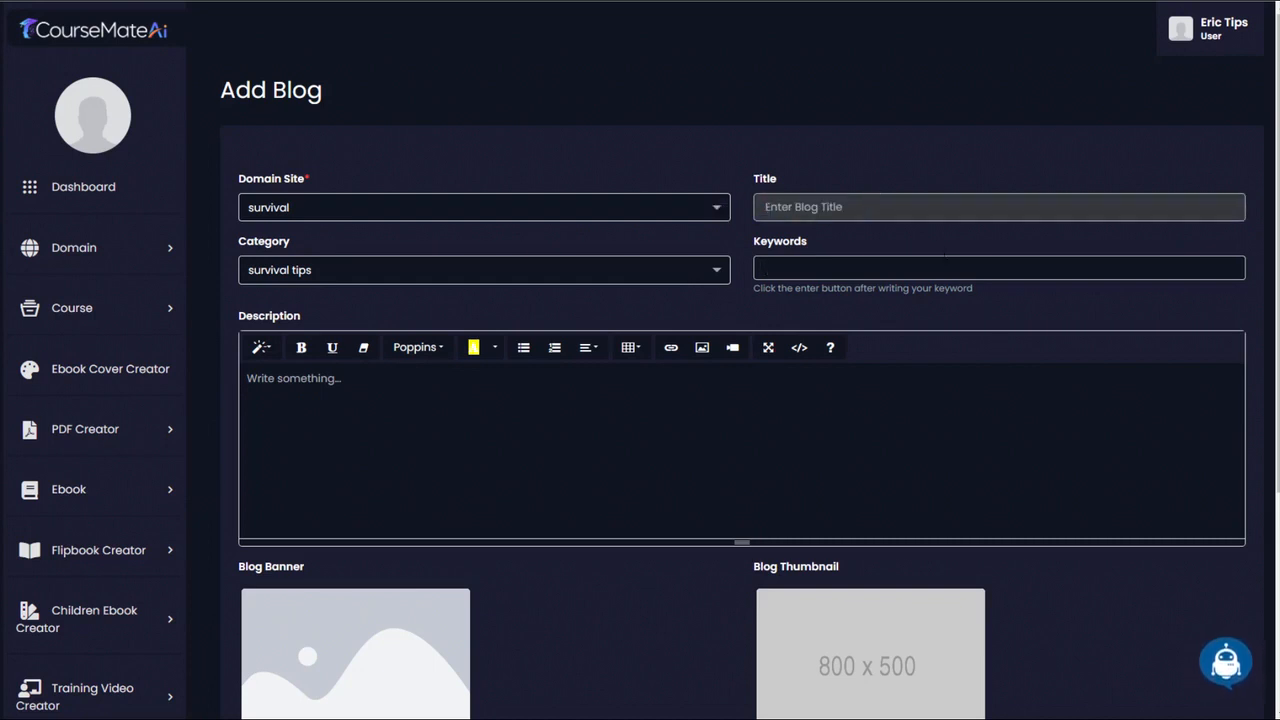
left_click(1226, 668)
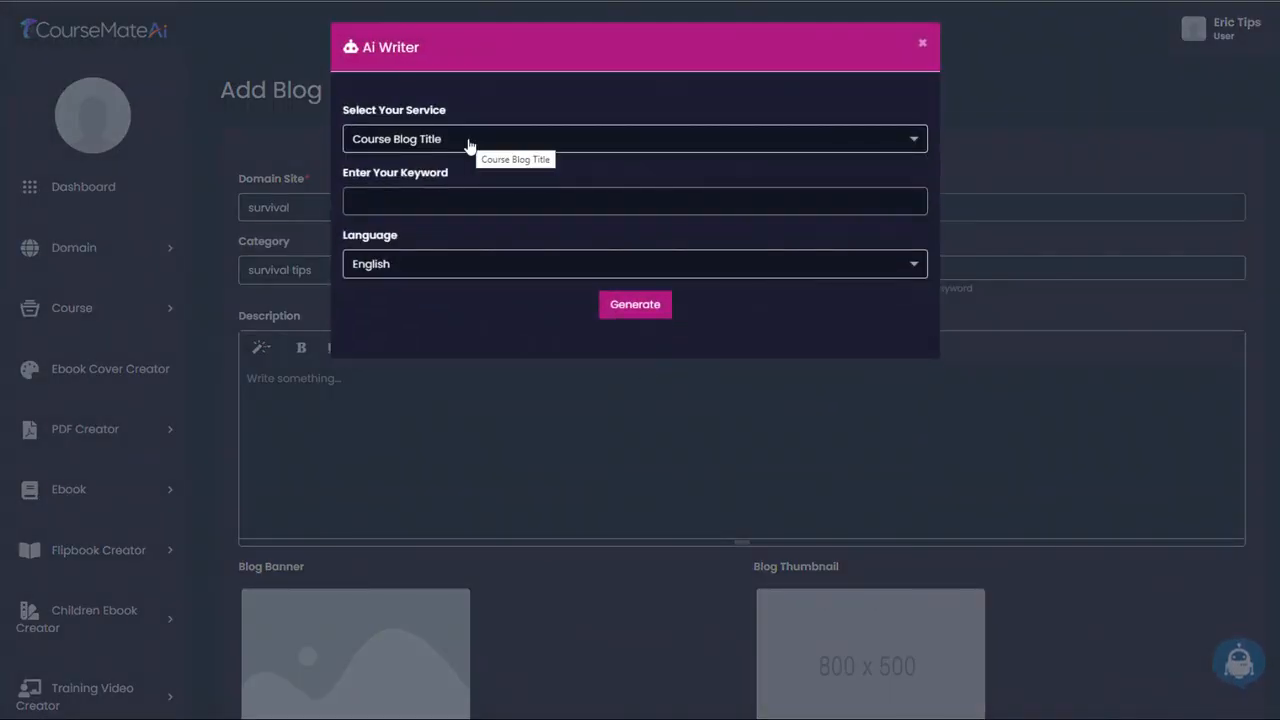
left_click(411, 196)
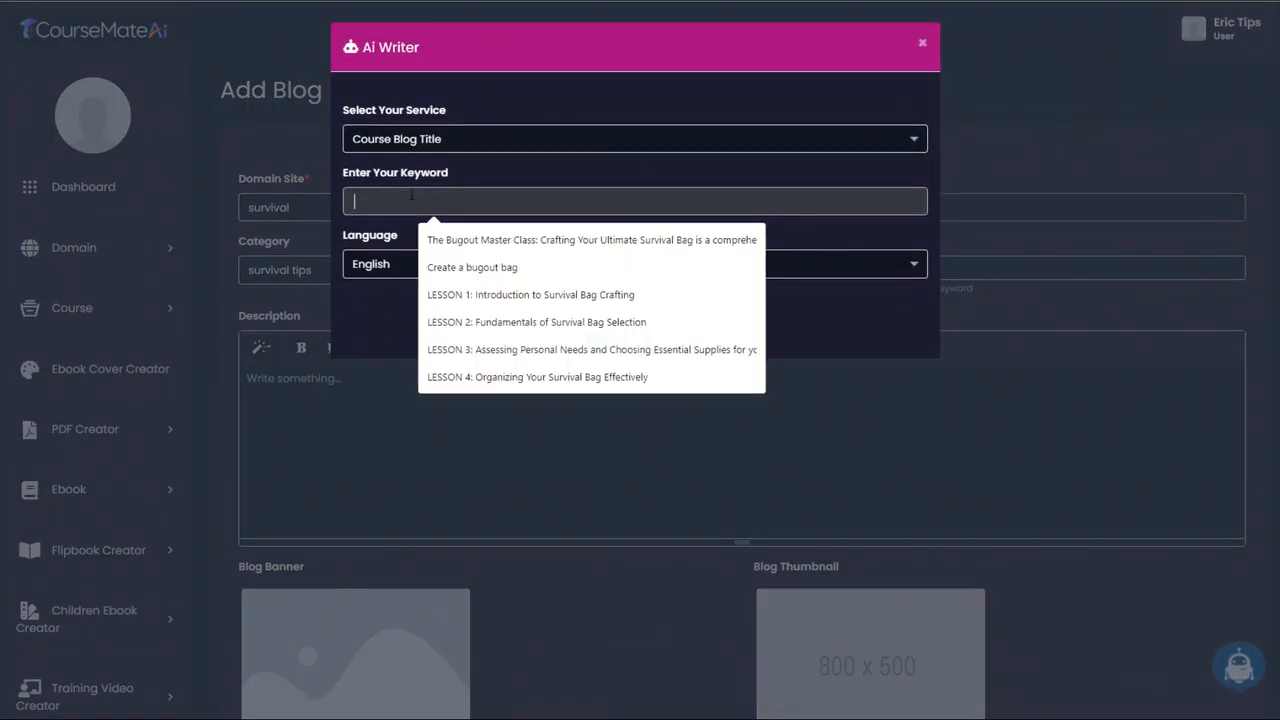
type("earth")
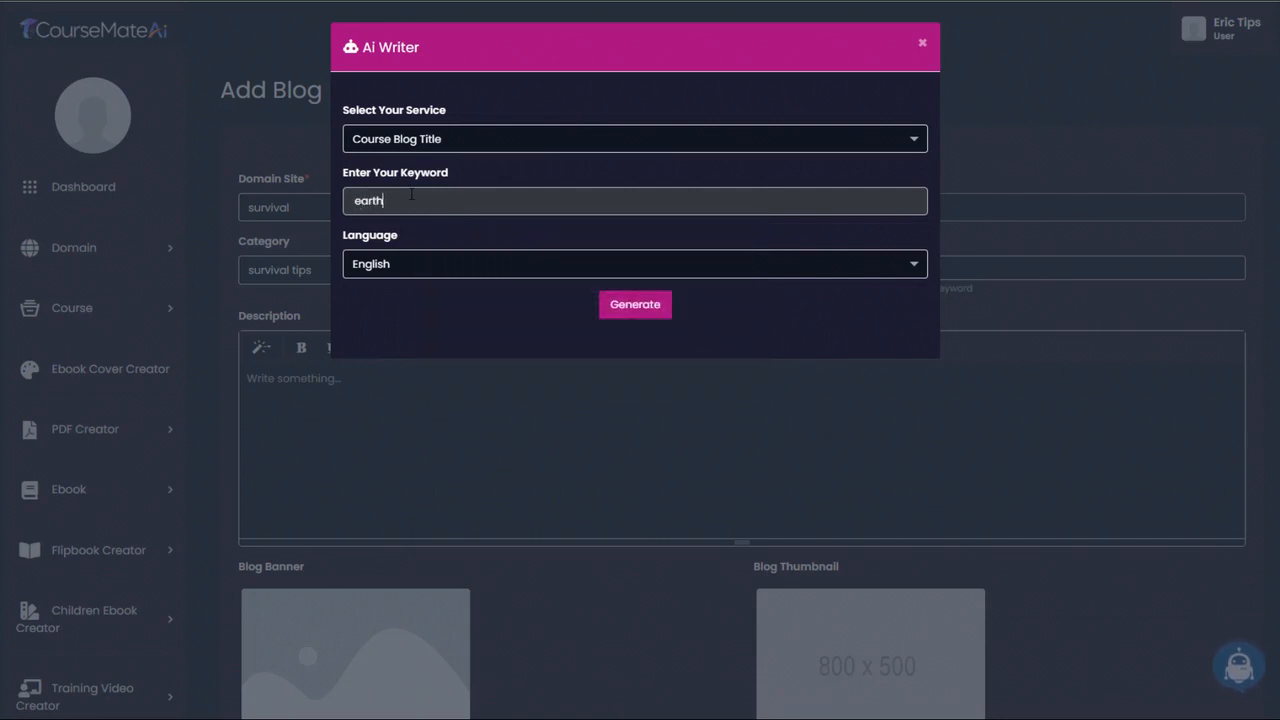
type("quake surv")
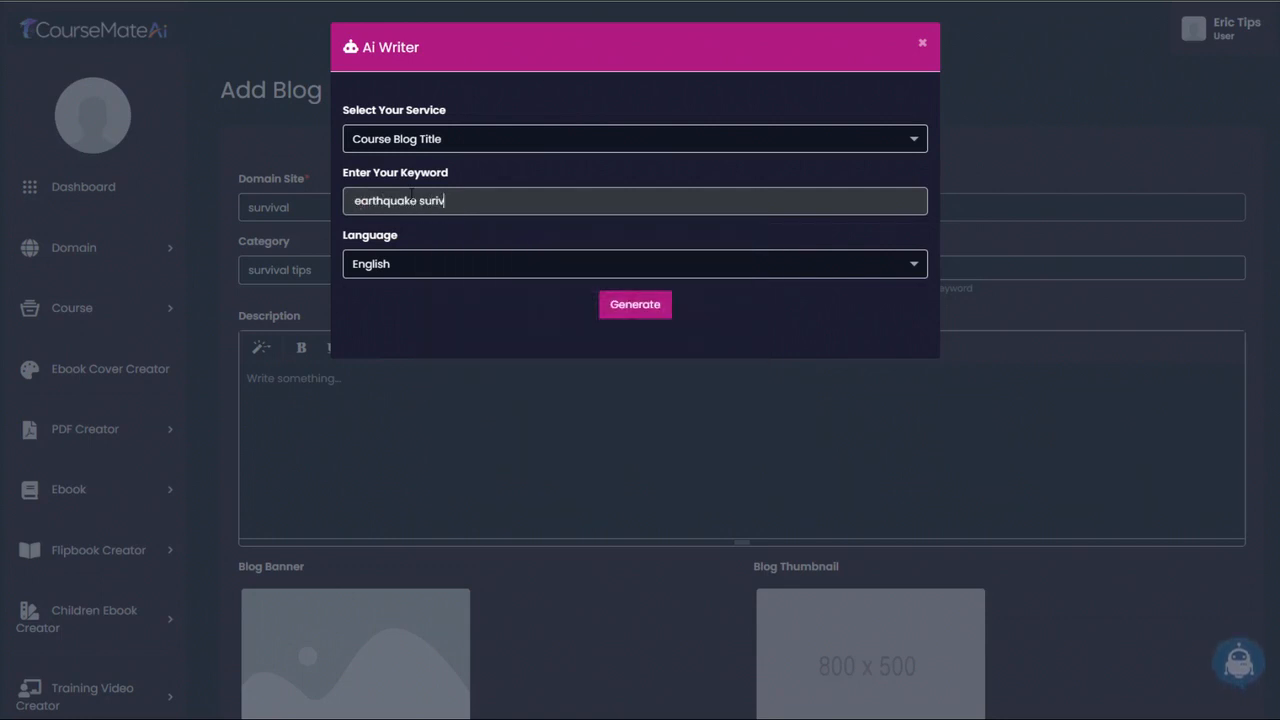
type("ival")
left_click(640, 306)
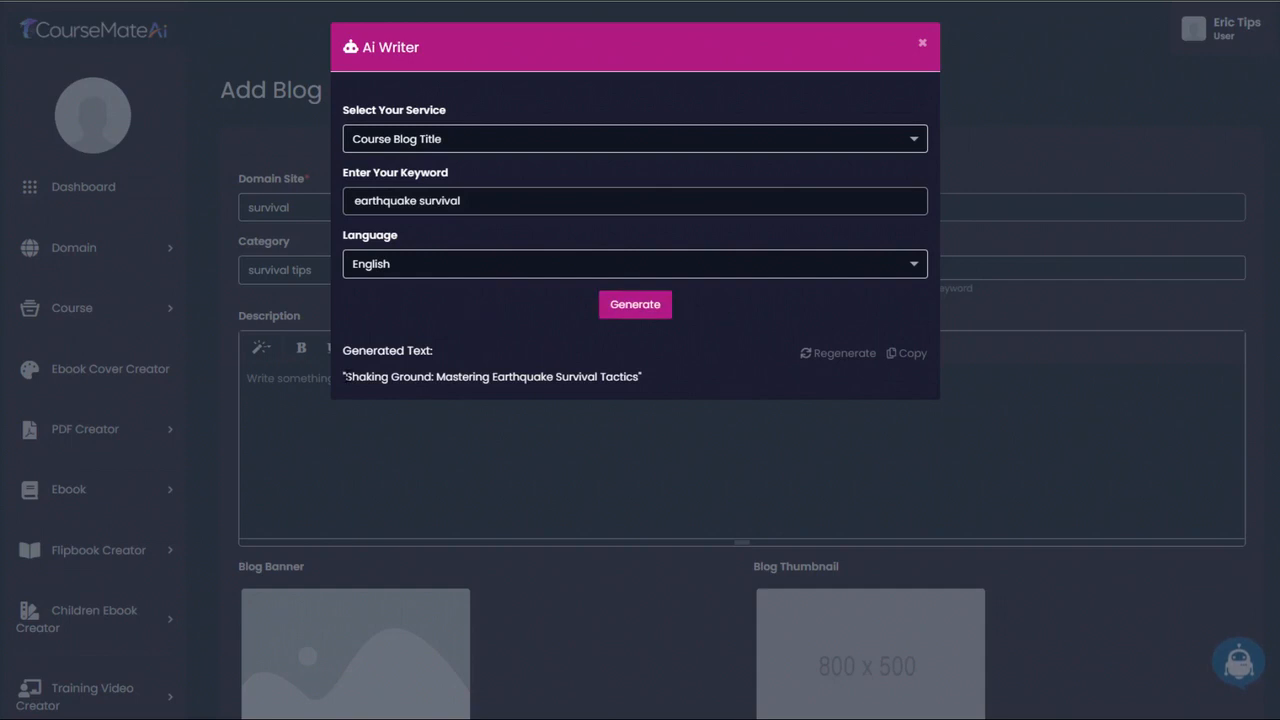
- Generate another title suggestion and use "Shake, Rattle, and Survive: Mastering Earthquake Survival Strategies" as the blog title
left_click_drag(346, 377, 640, 377)
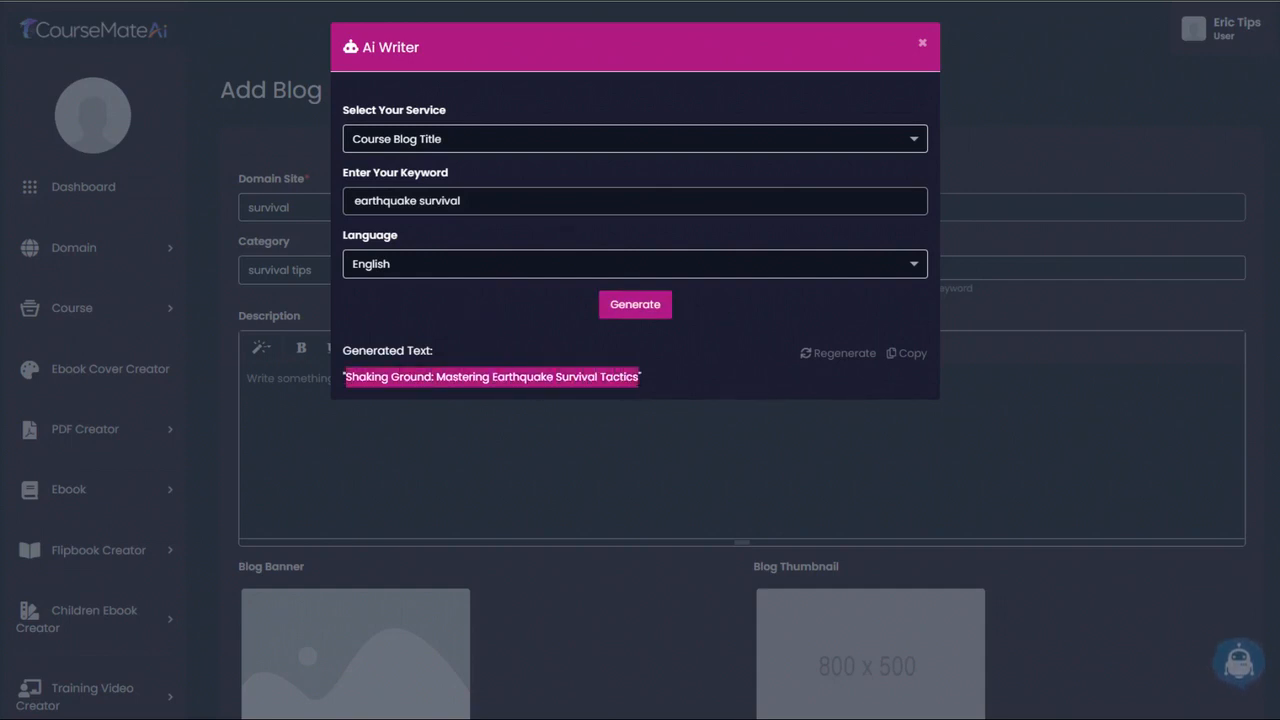
left_click(640, 303)
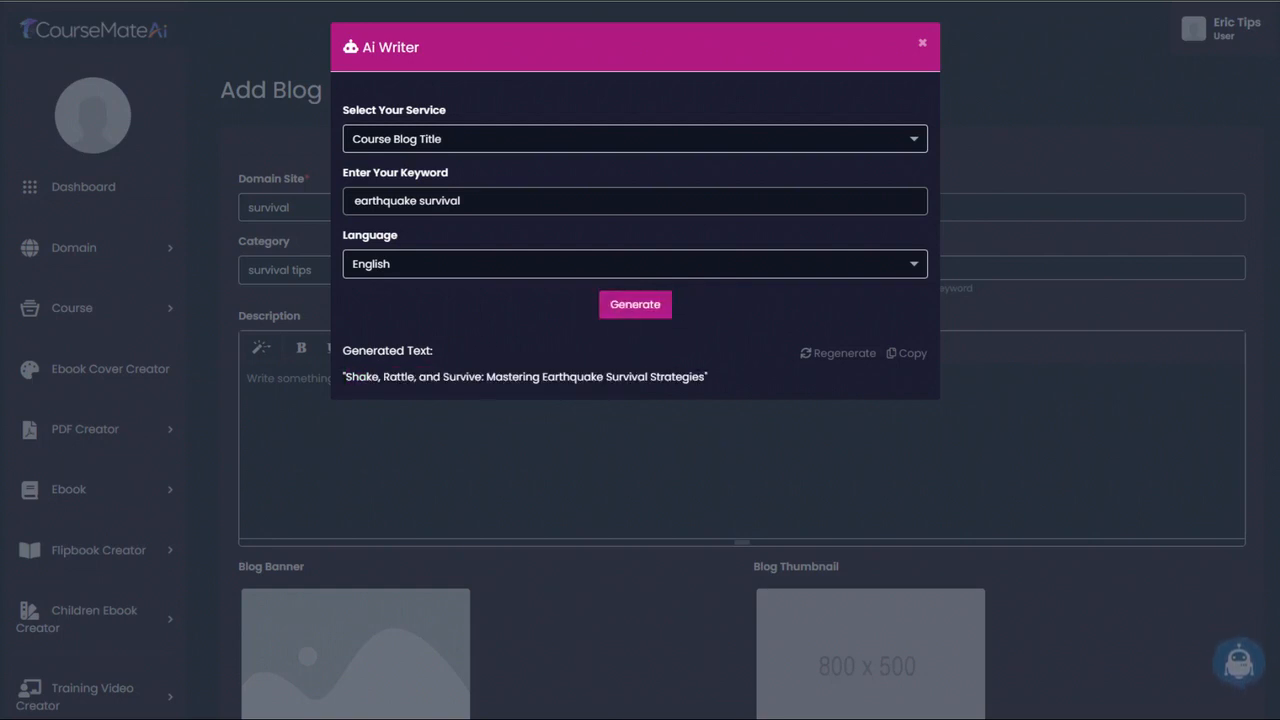
left_click_drag(704, 377, 377, 378)
left_click(375, 378)
left_click_drag(347, 377, 704, 377)
key("ctrl+c")
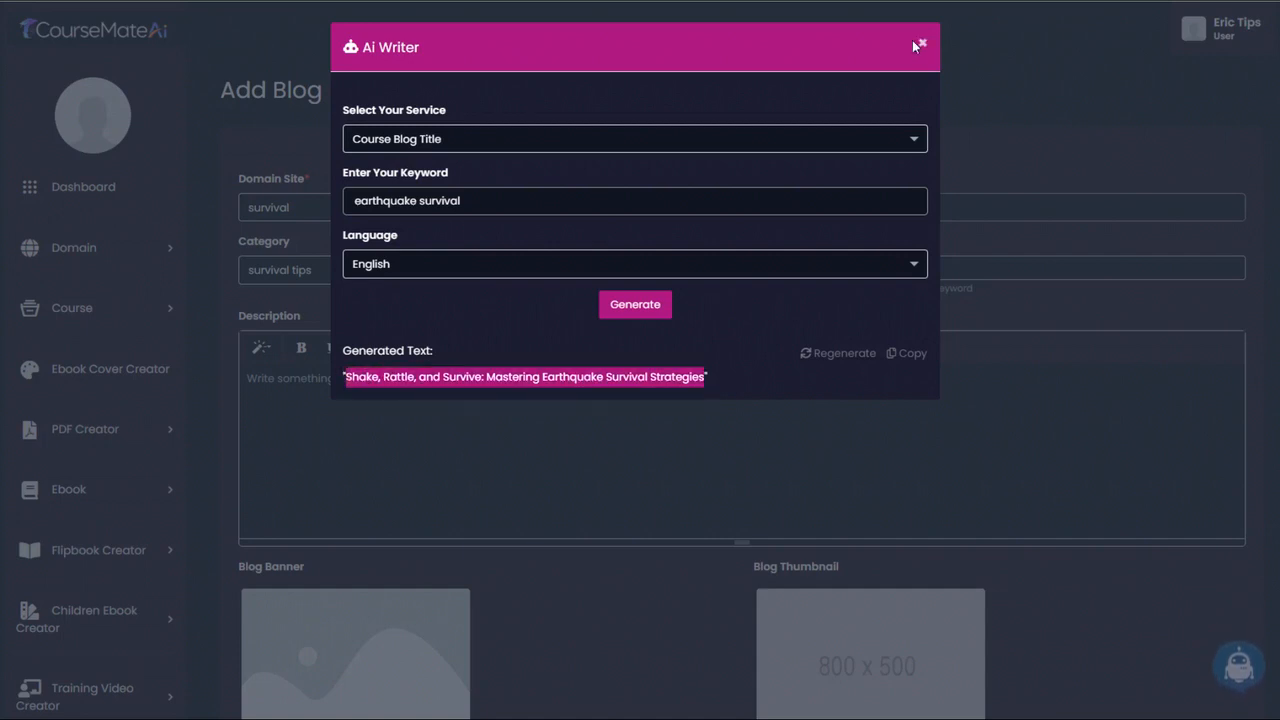
left_click(921, 43)
left_click(826, 208)
key("ctrl+v")
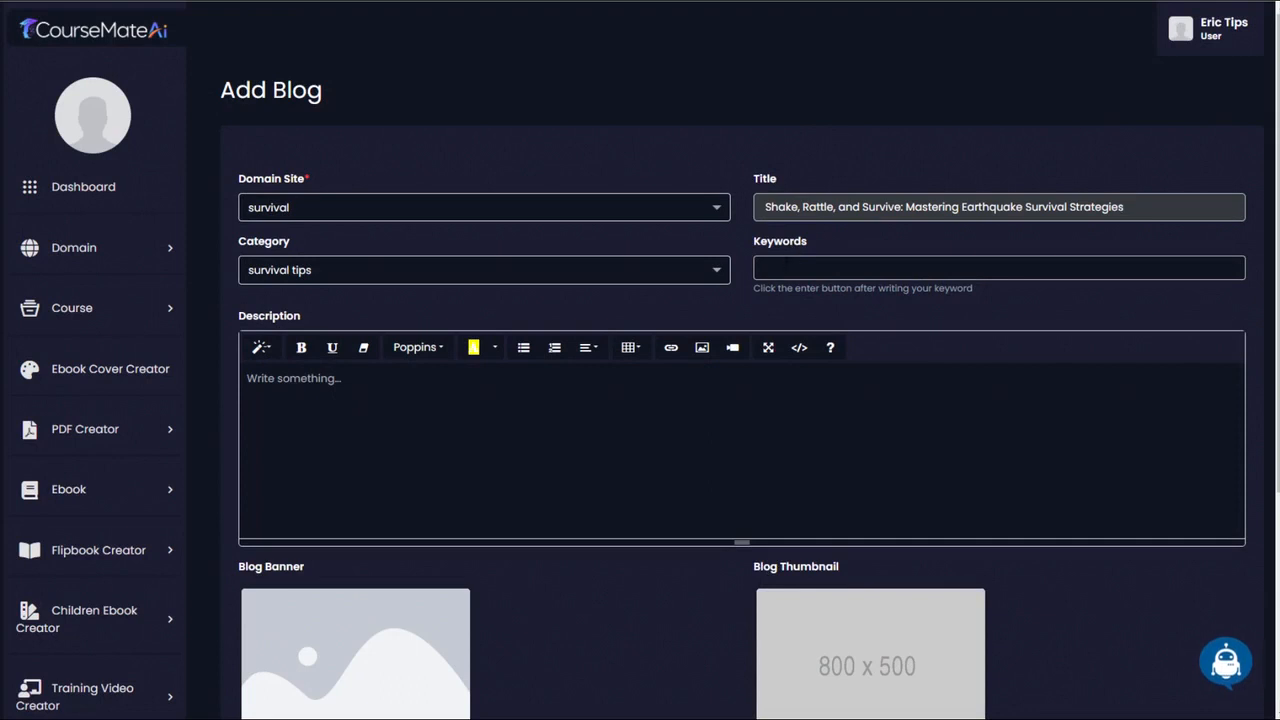
- Add "earthquake" and "survive" as two separate keywords of the blog post
left_click(787, 266)
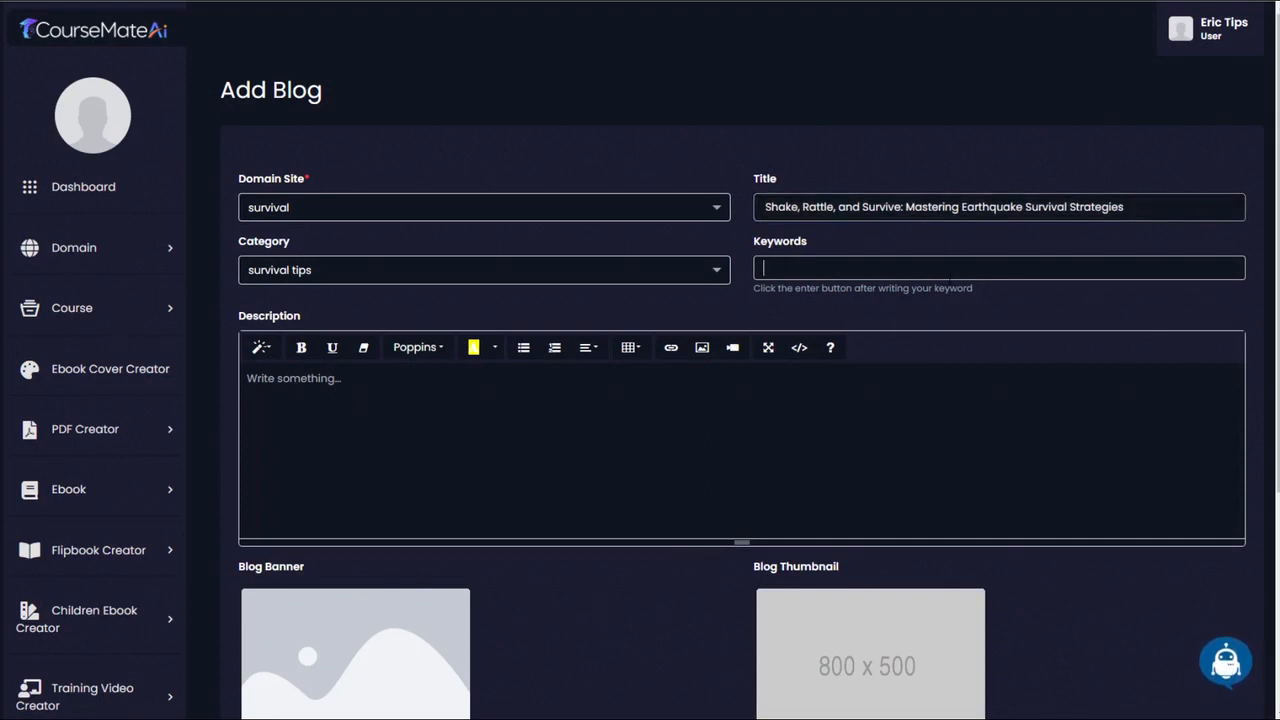
type("earthquake")
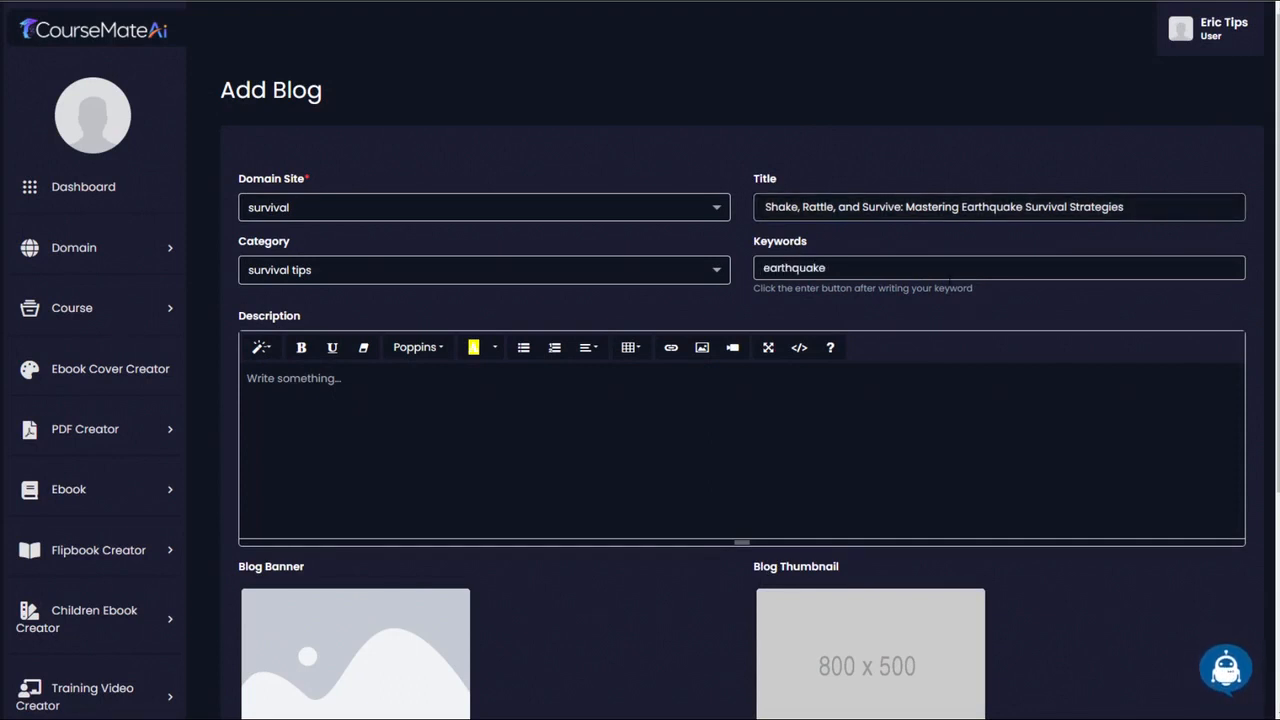
key("Return")
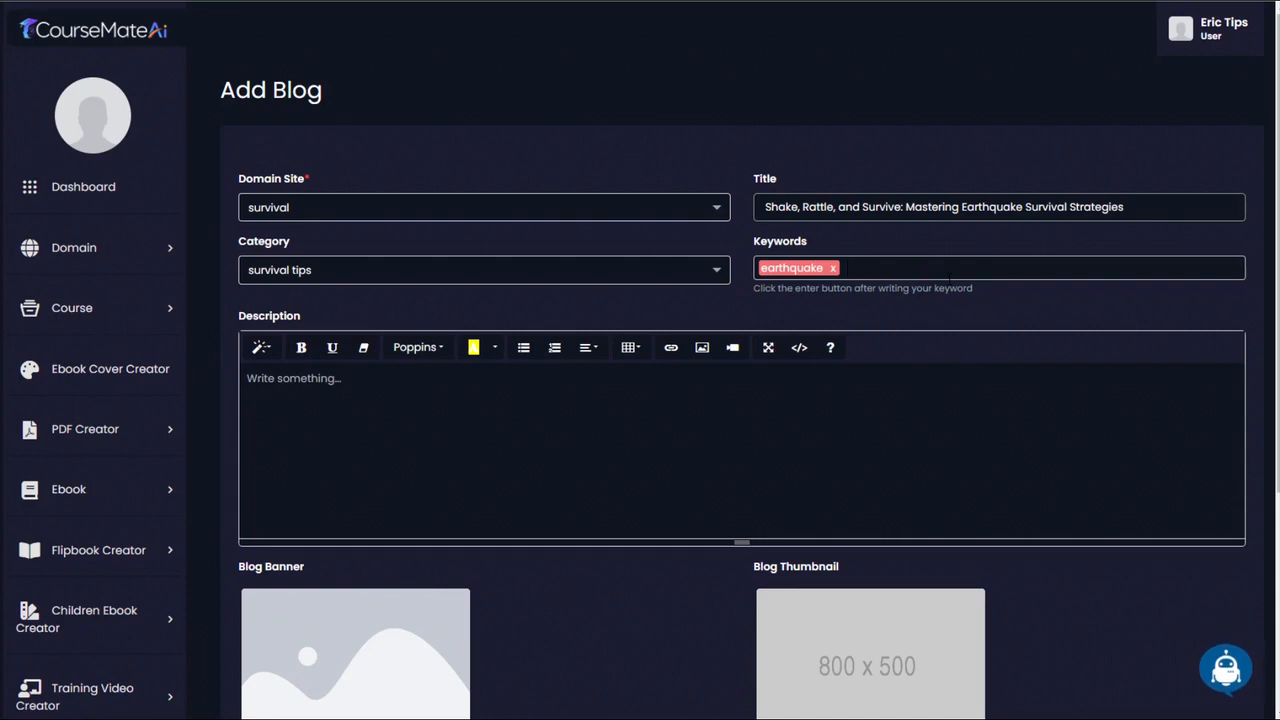
type("survive")
key("Return")
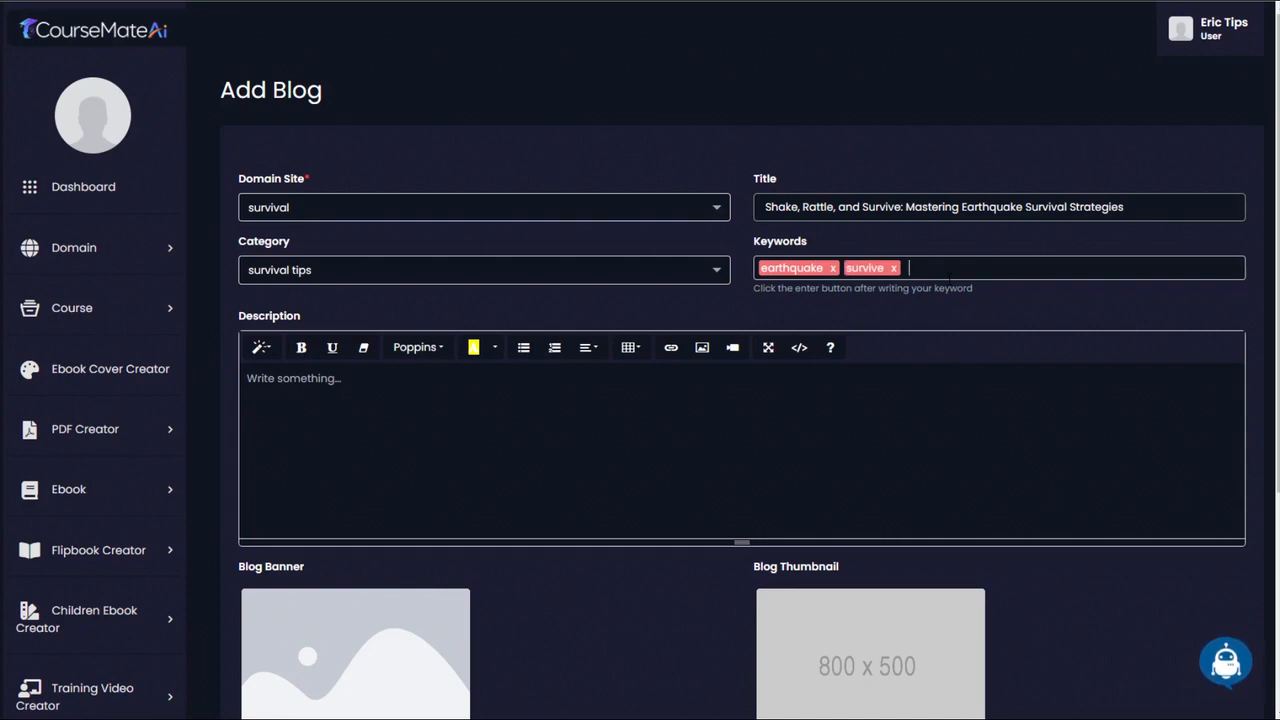
- Generate a Course Blog Post in the Ai Writer from the keyword "earthquake survival" in English
left_click(1225, 667)
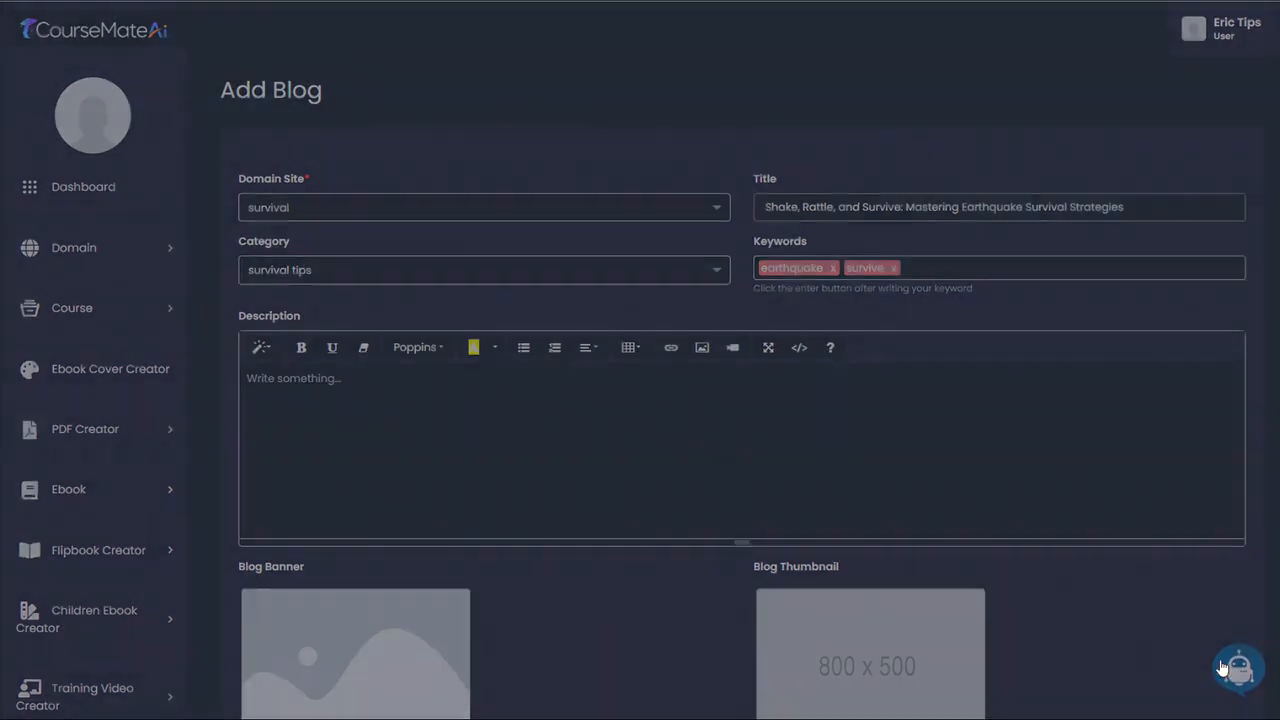
left_click(516, 139)
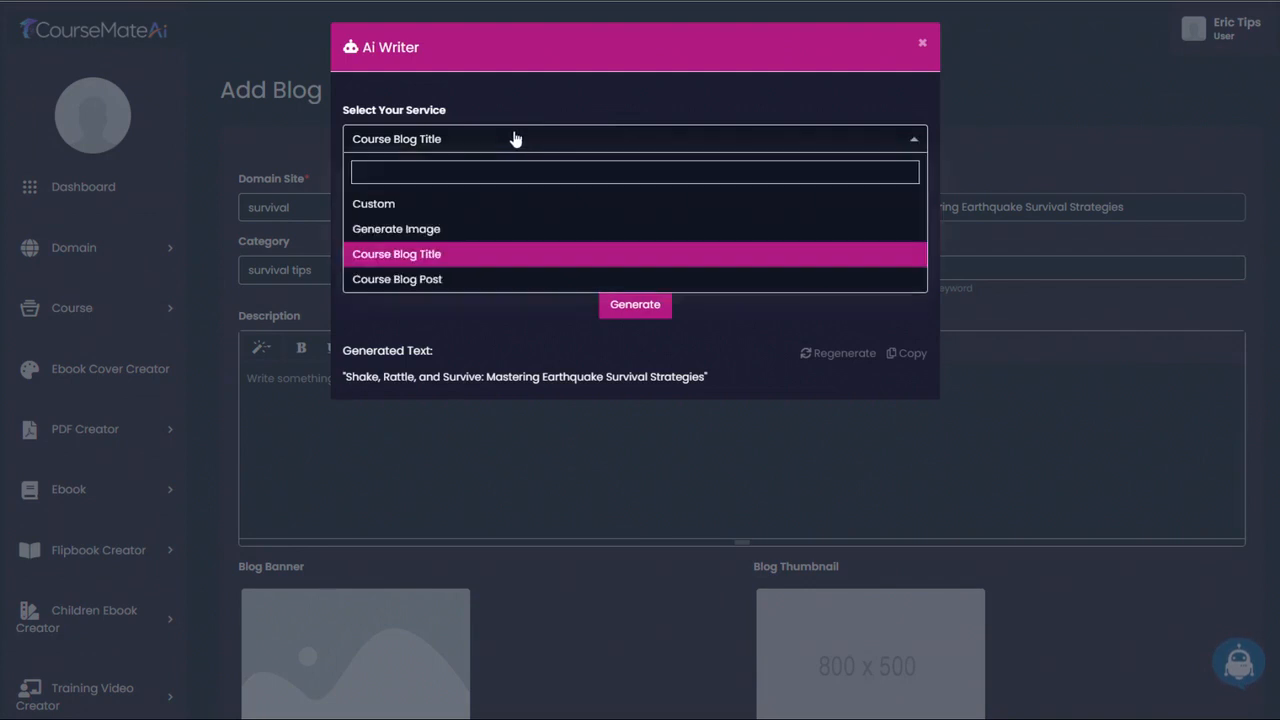
left_click(418, 284)
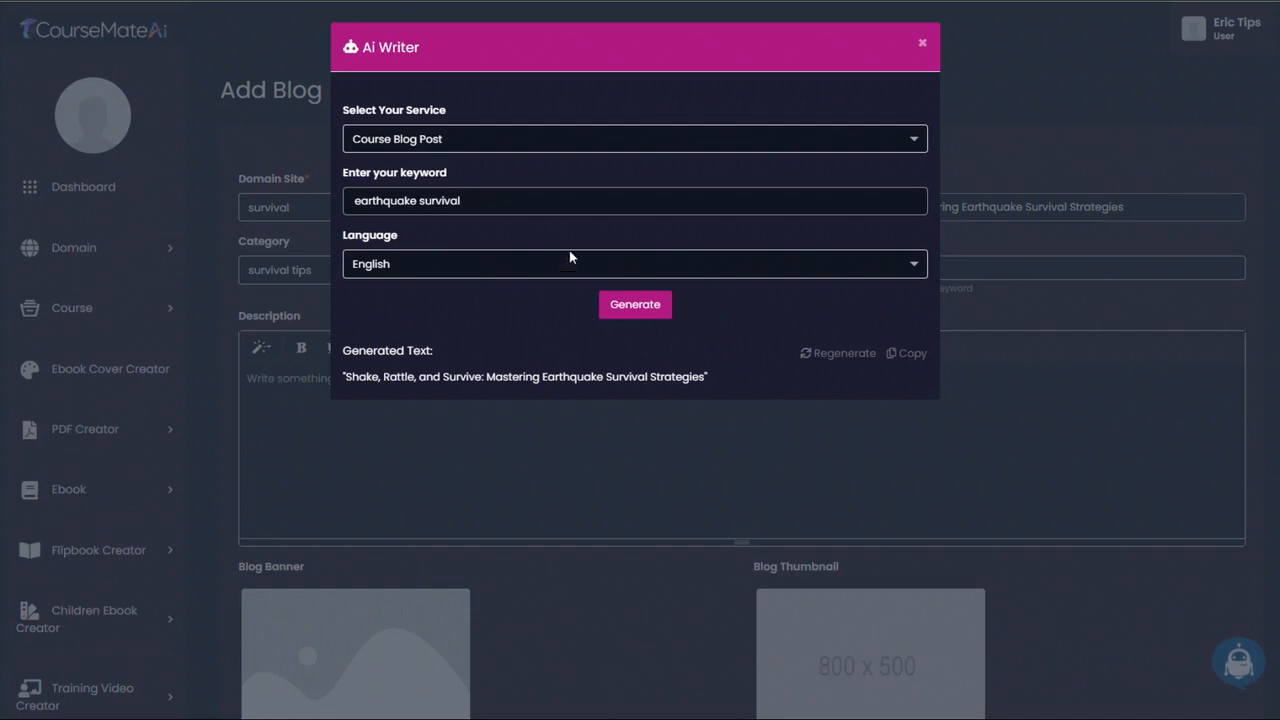
left_click(641, 310)
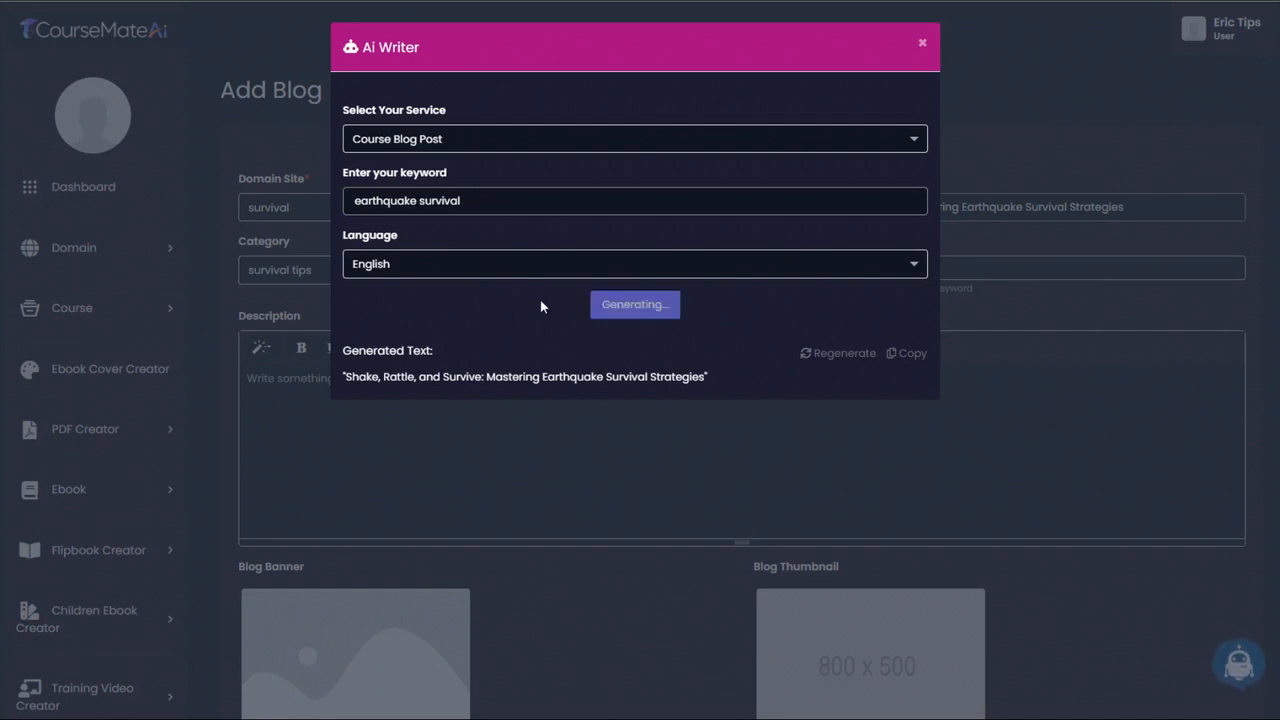
- Copy the whole generated earthquake survival post from the Ai Writer and paste it into the blog's description
scroll(541, 306, "down", 5)
left_click_drag(337, 117, 826, 660)
scroll(610, 378, "down", 2)
scroll(610, 485, "down", 1)
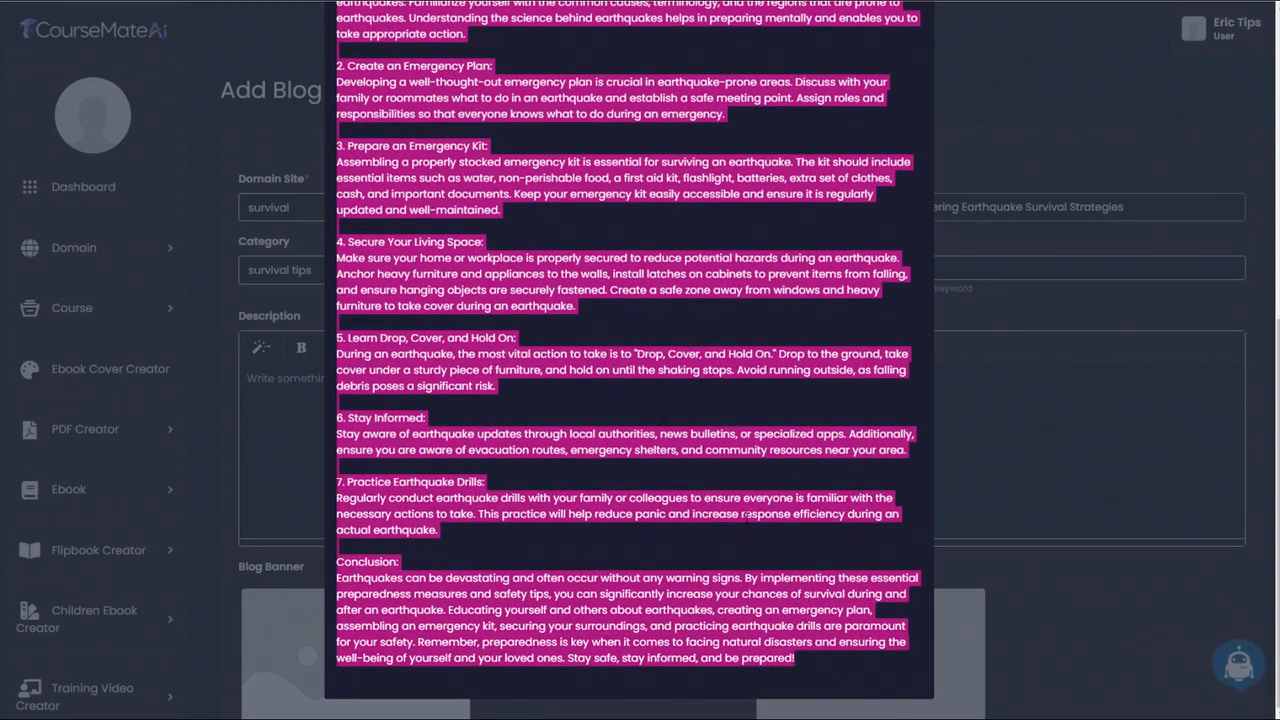
left_click(1045, 96)
key("ctrl+v")
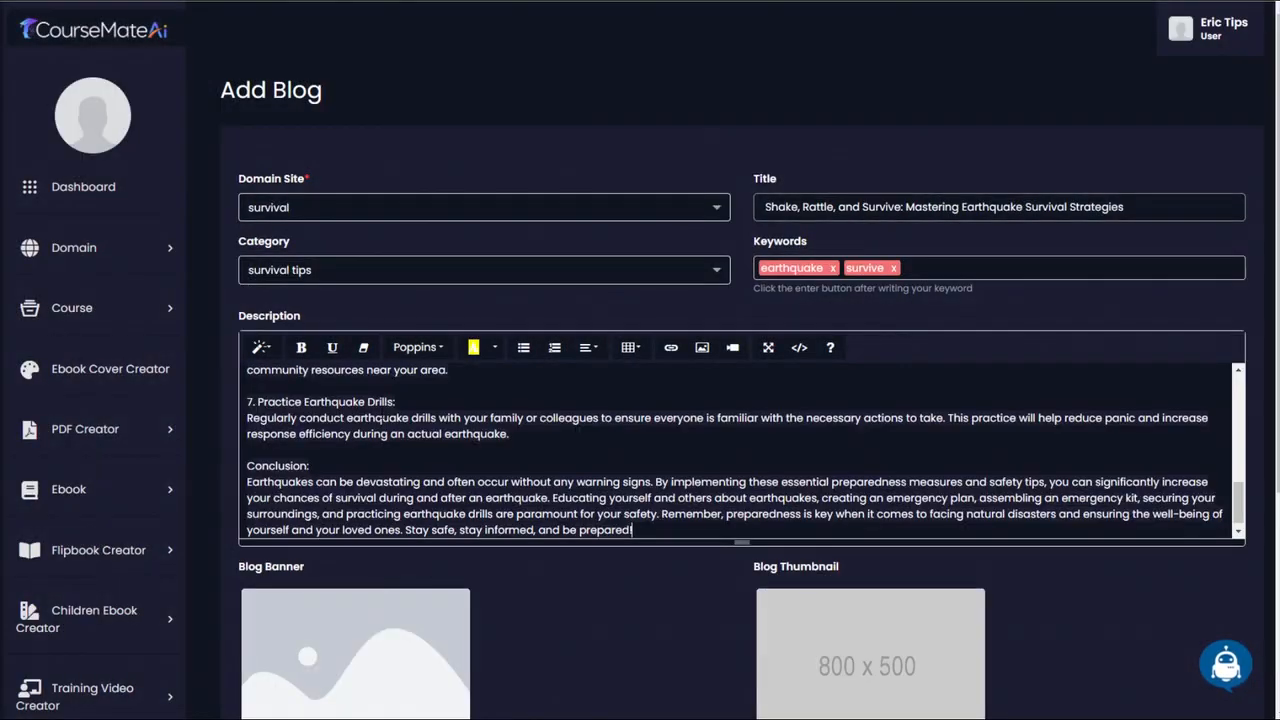
- Switch to the Pixabay survival results and download the photo of the man kneeling in the woods as a 1280×850 JPG
scroll(430, 474, "up", 10)
scroll(597, 619, "down", 3)
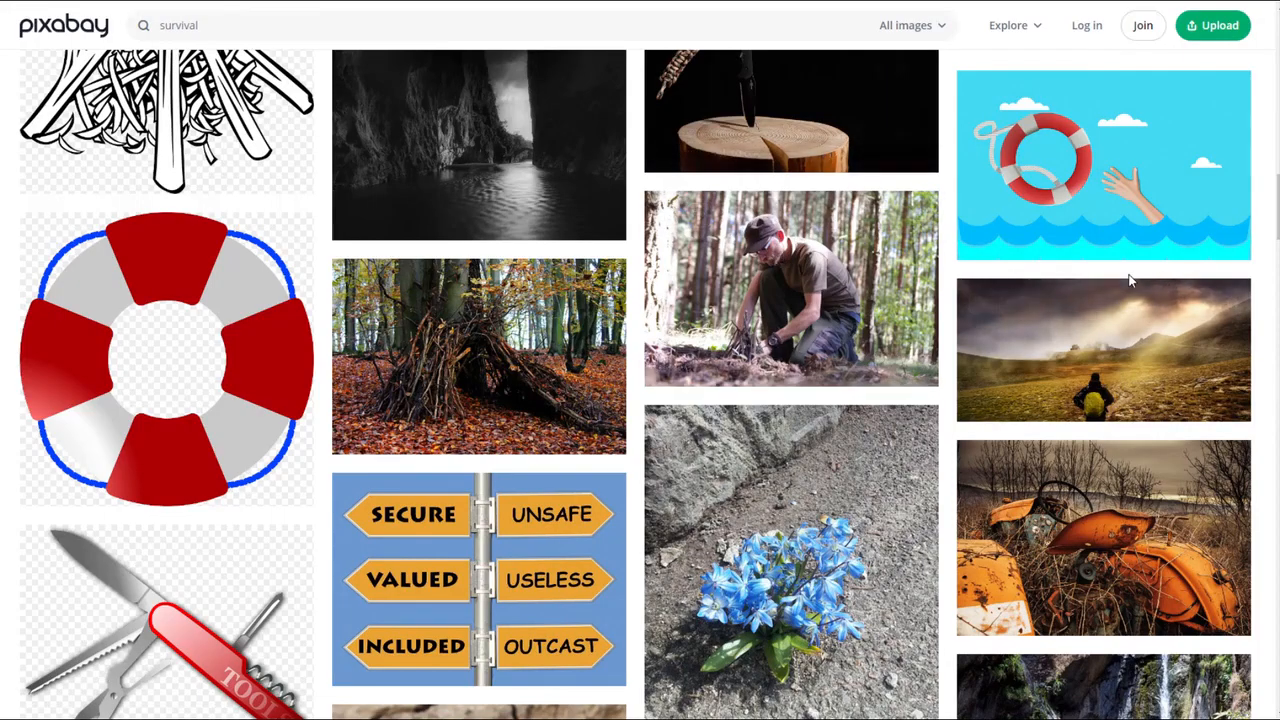
scroll(1110, 282, "up", 3)
left_click(790, 490)
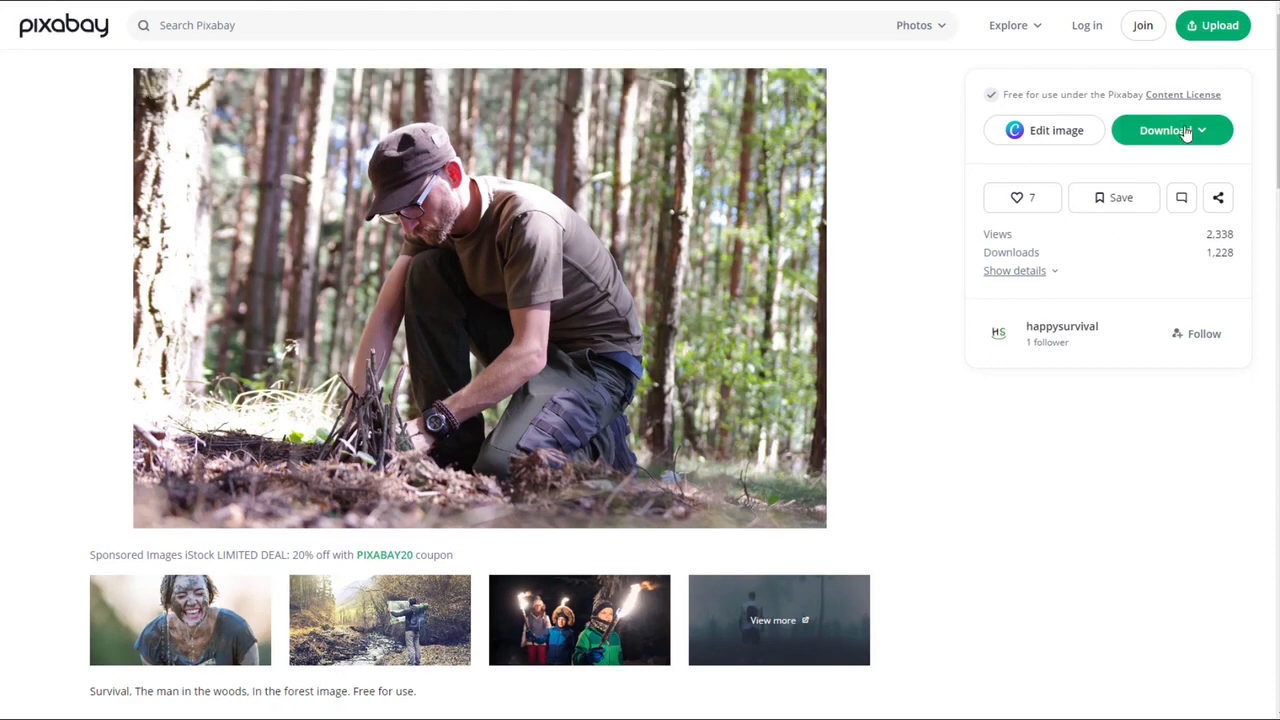
left_click(1187, 134)
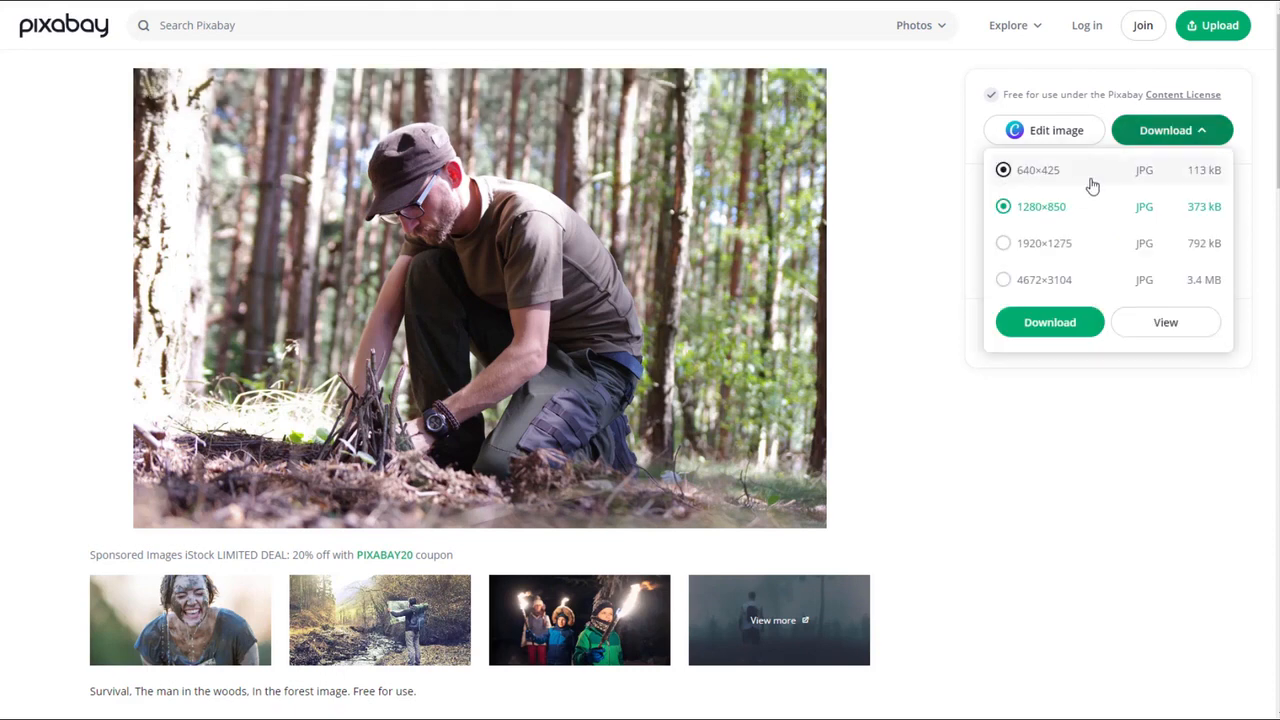
left_click(1064, 322)
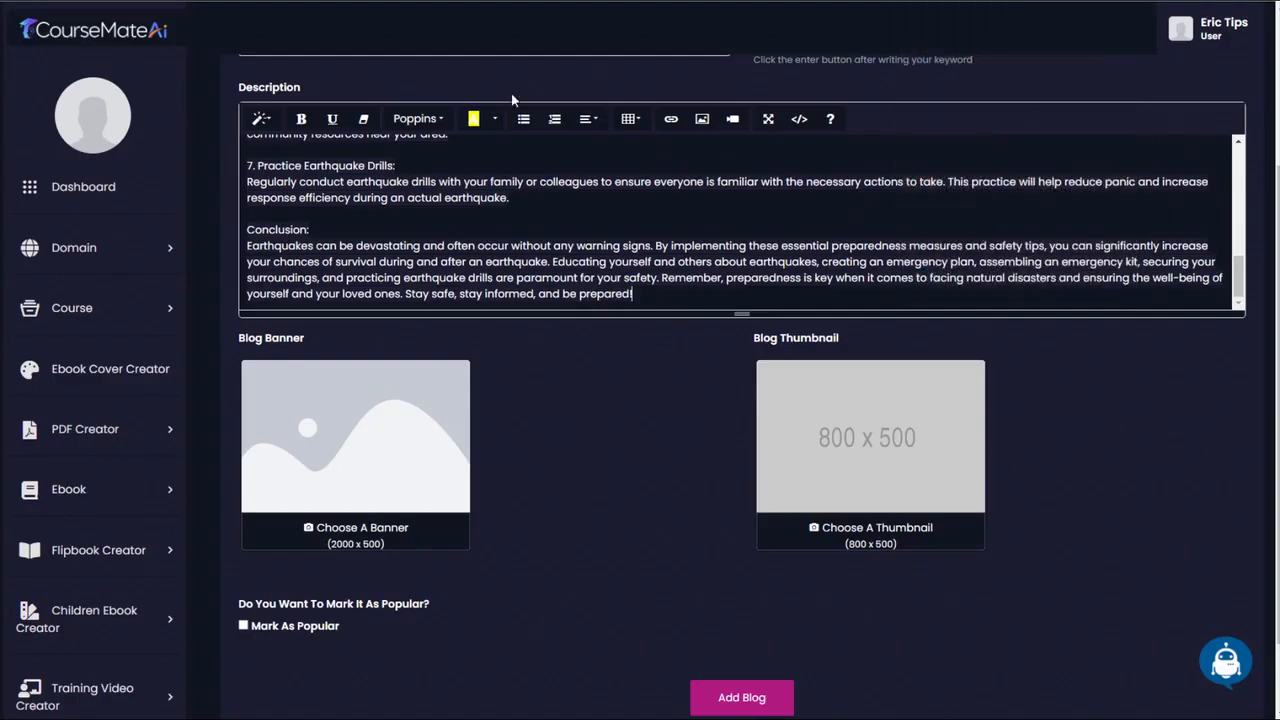
- Set survival-4135823_1280.jpg as both the blog banner and the blog thumbnail, and add the blog
left_click(388, 527)
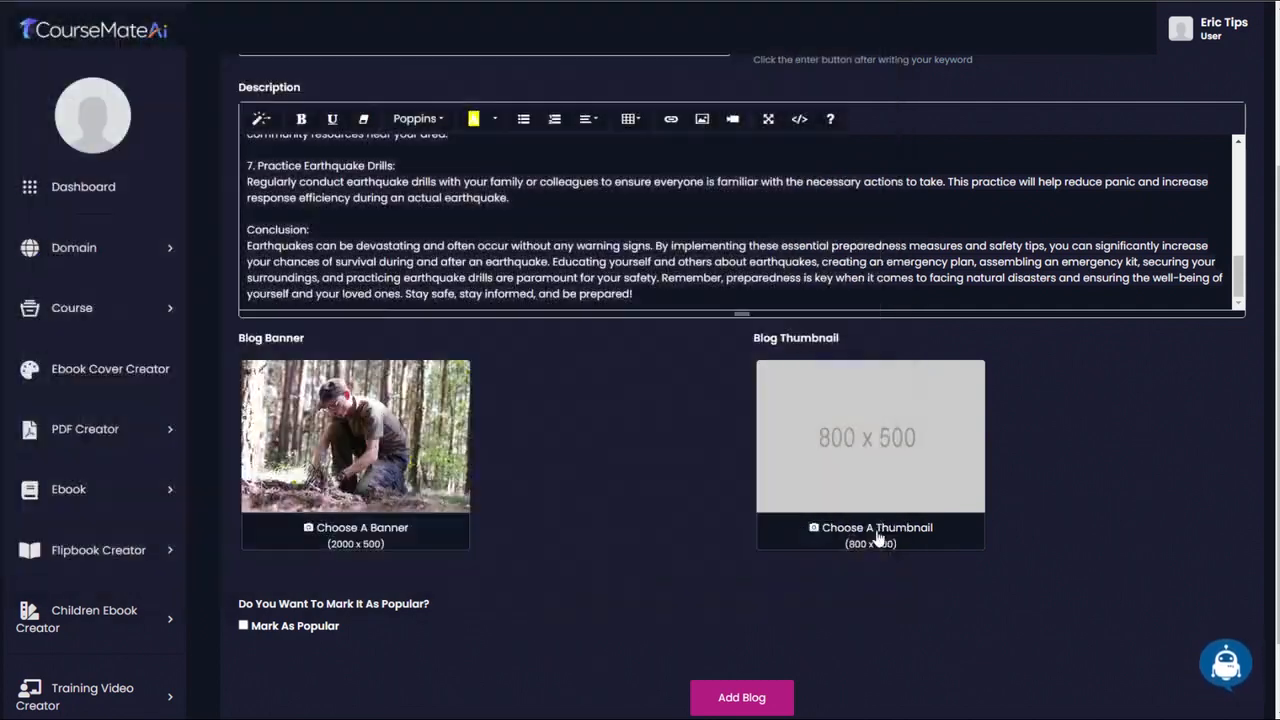
left_click(858, 533)
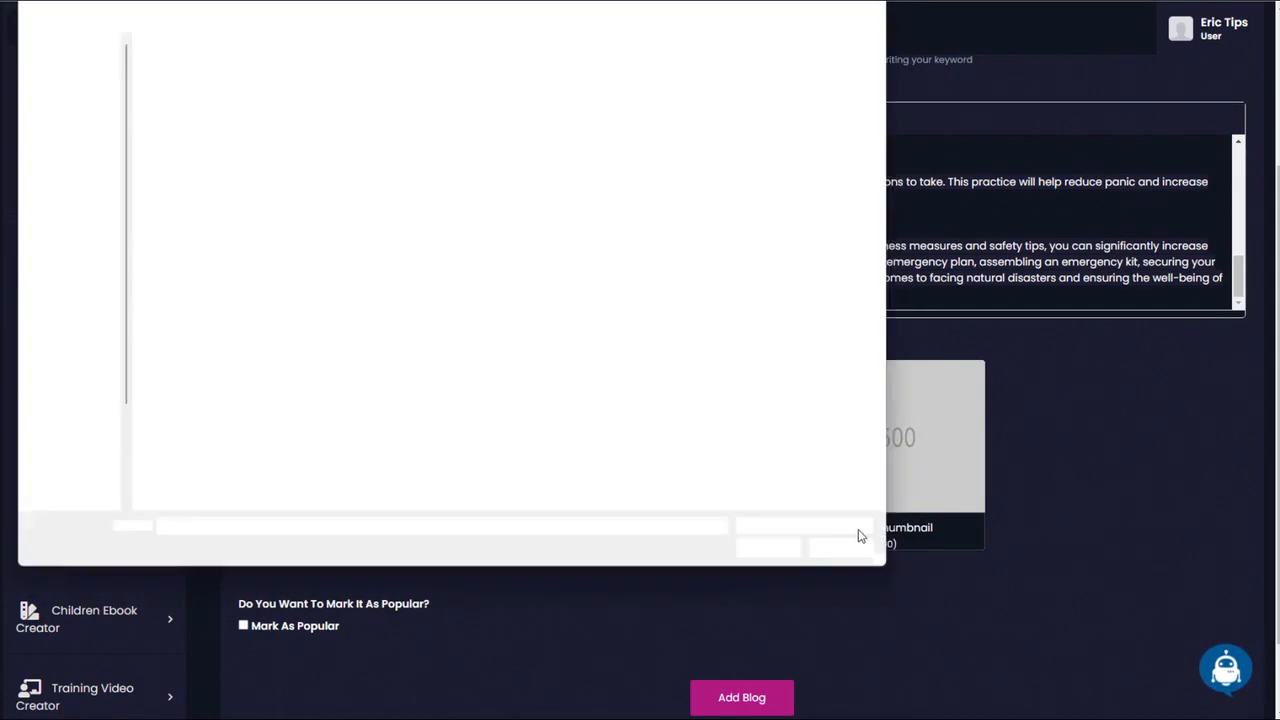
double_click(161, 60)
scroll(730, 634, "down", 1)
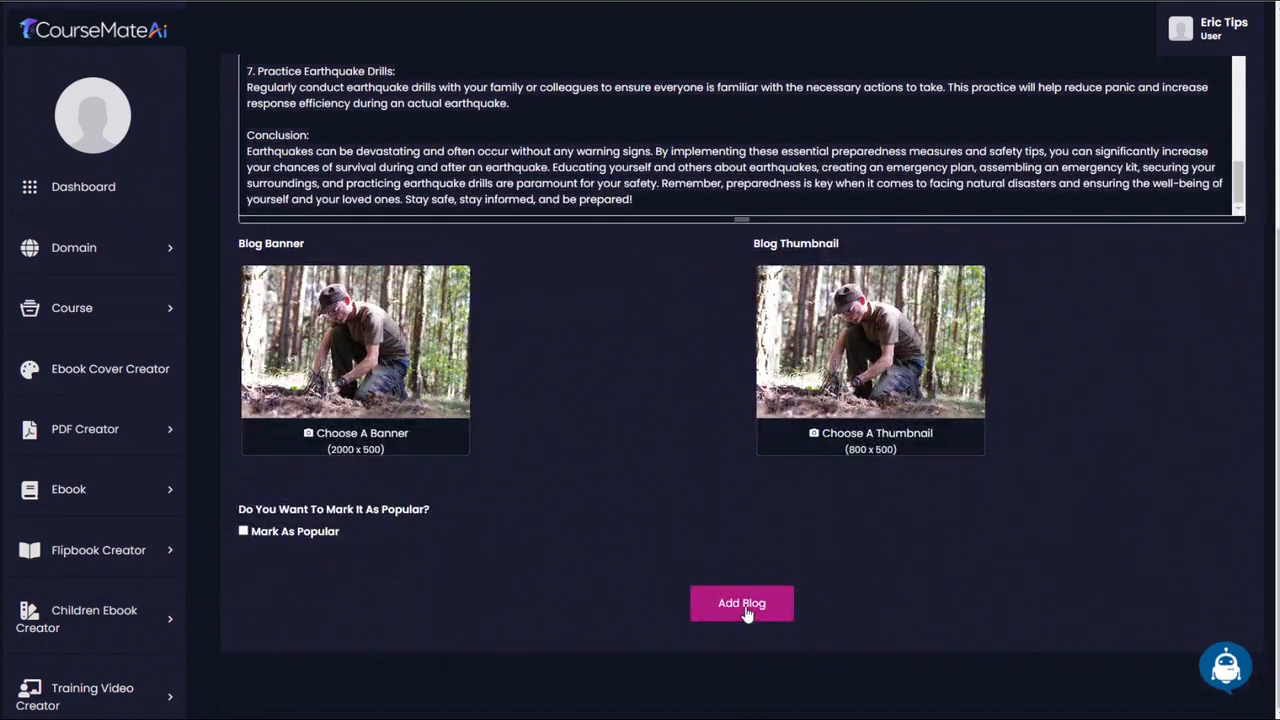
left_click(742, 605)
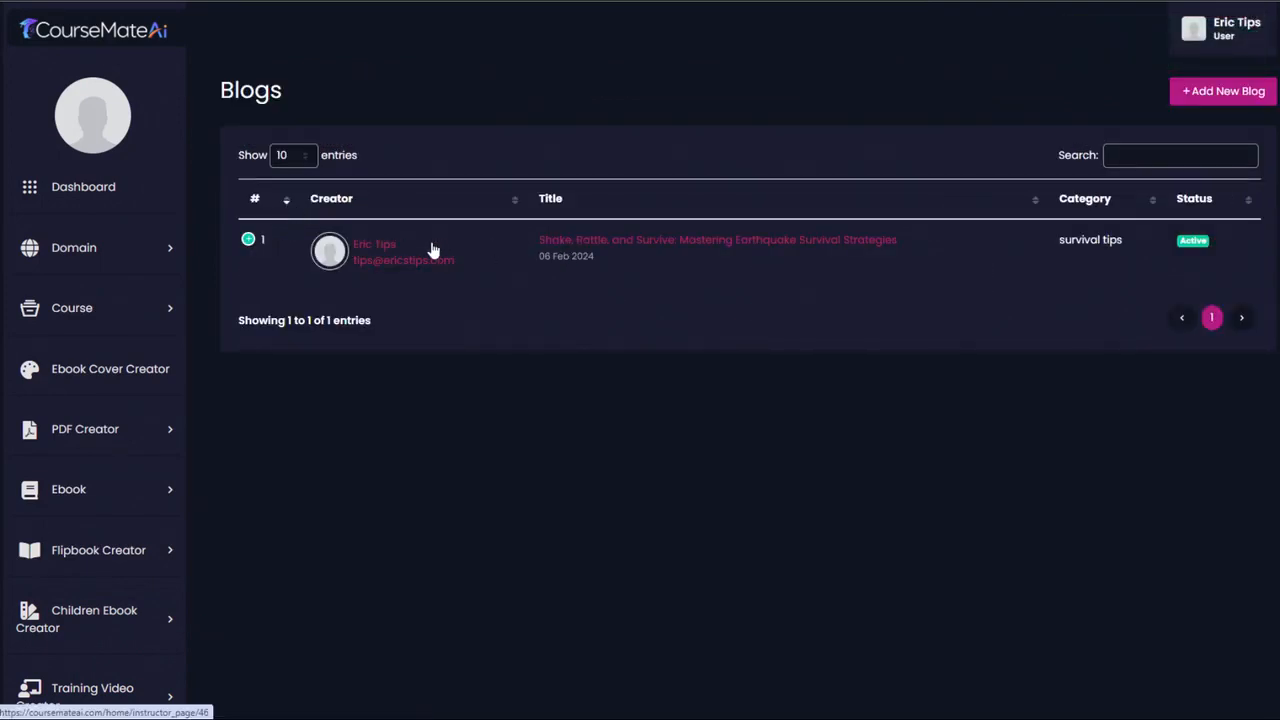
- Open the published earthquake survival post and review its banner, title and full text down to the comments
left_click(608, 245)
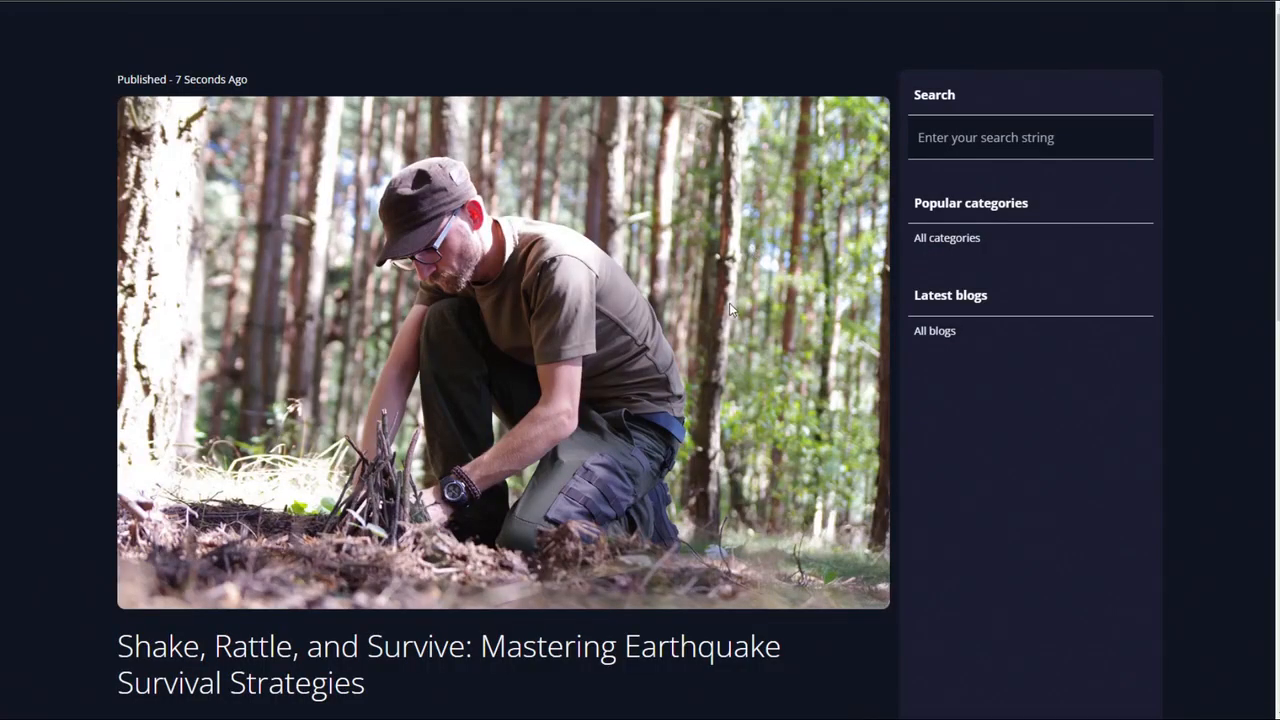
scroll(729, 303, "down", 10)
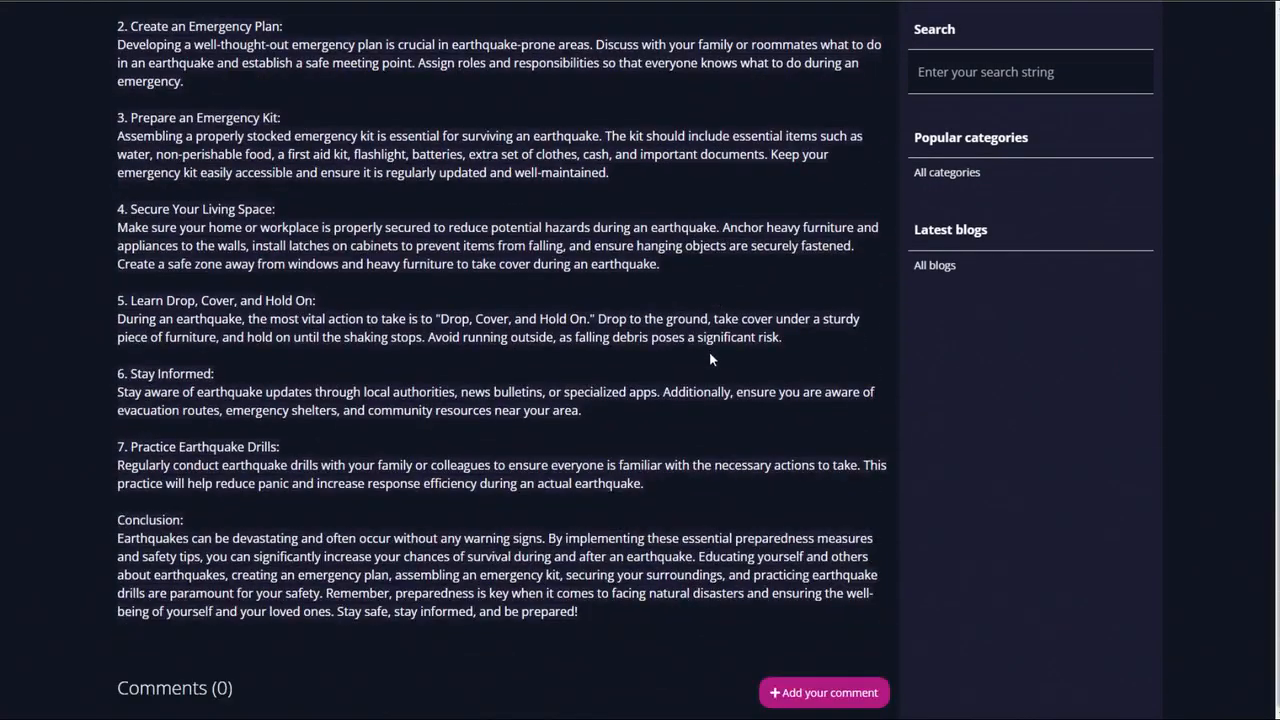
scroll(716, 365, "up", 10)
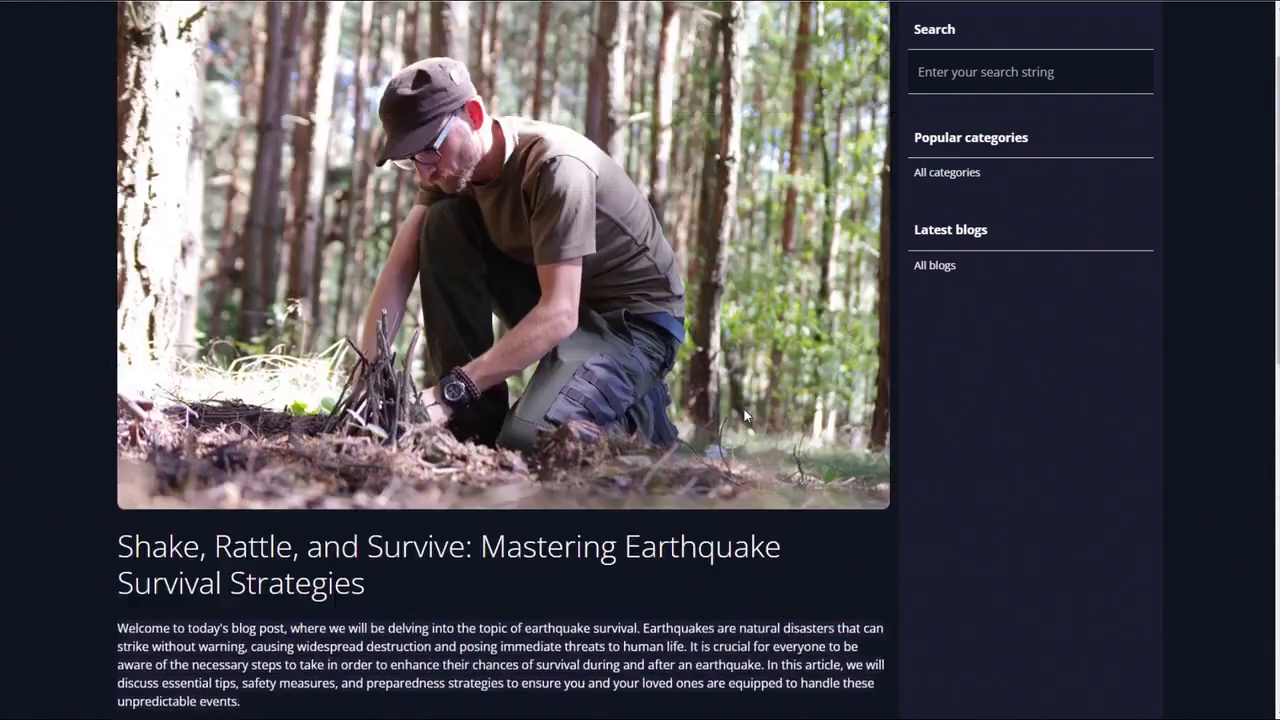
scroll(739, 415, "down", 10)
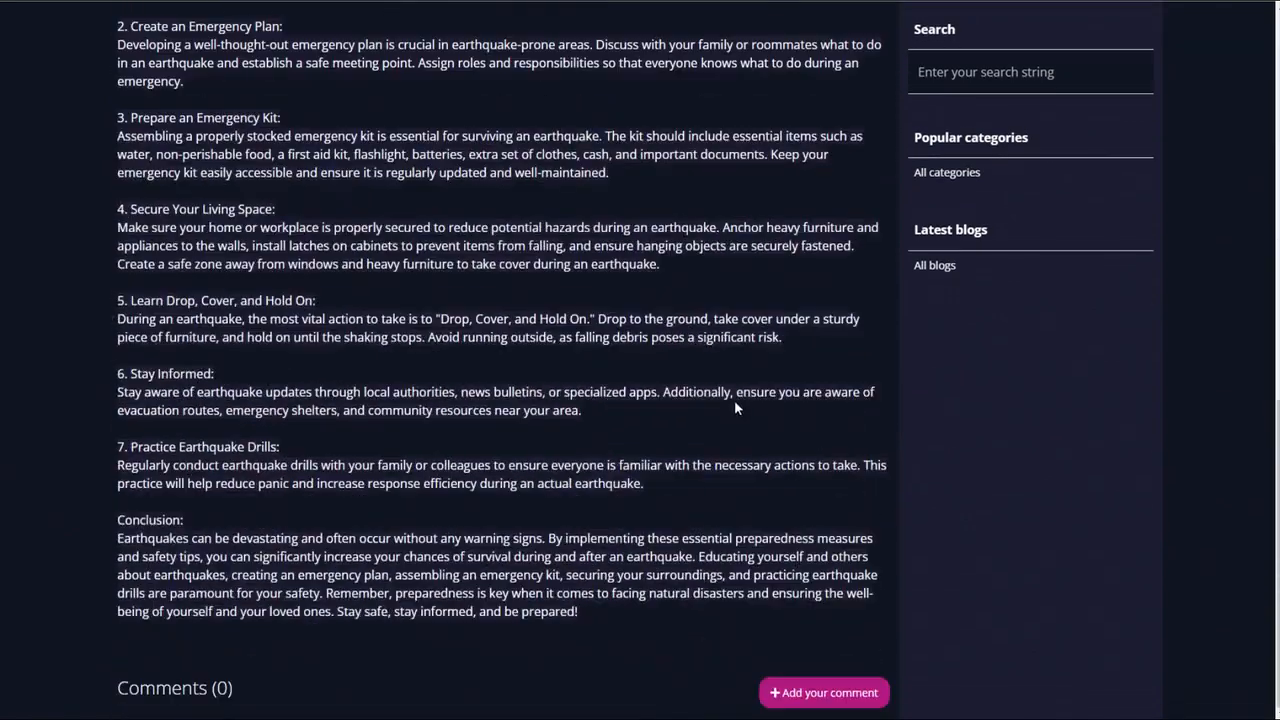
scroll(734, 400, "up", 8)
scroll(576, 276, "down", 9)
scroll(671, 398, "up", 8)
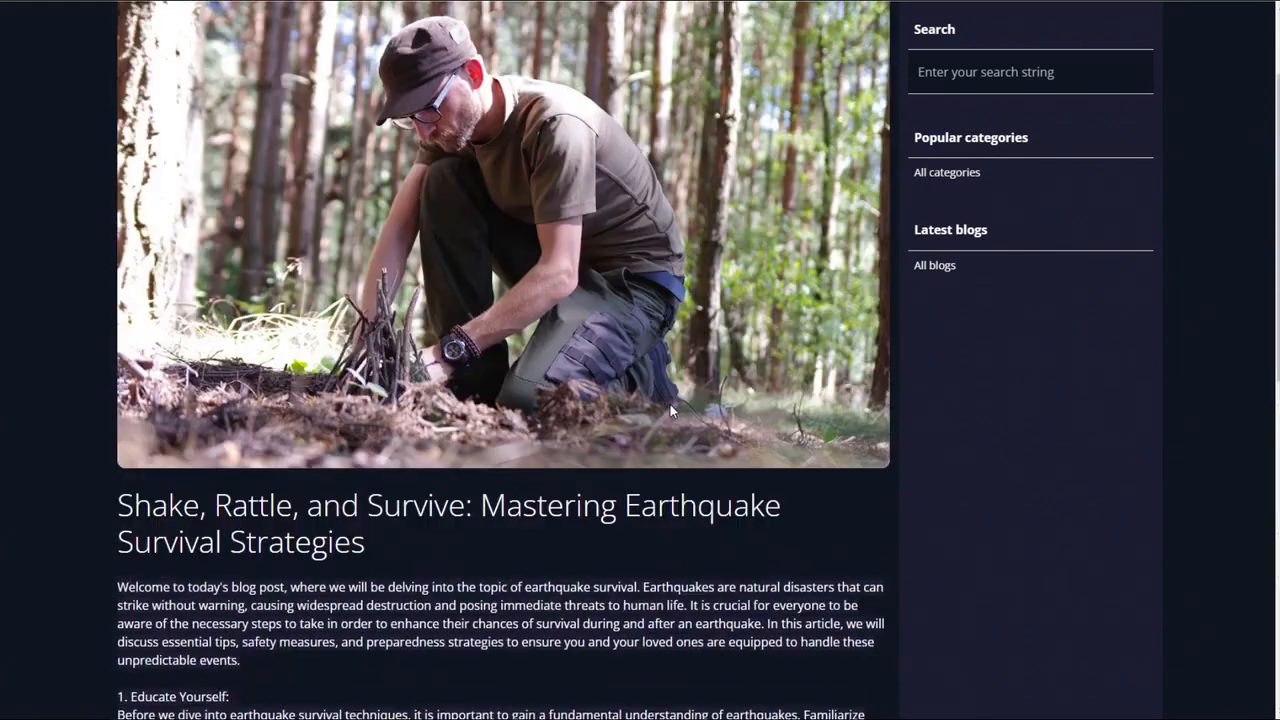
scroll(670, 404, "down", 3)
left_click_drag(1272, 205, 1262, 60)
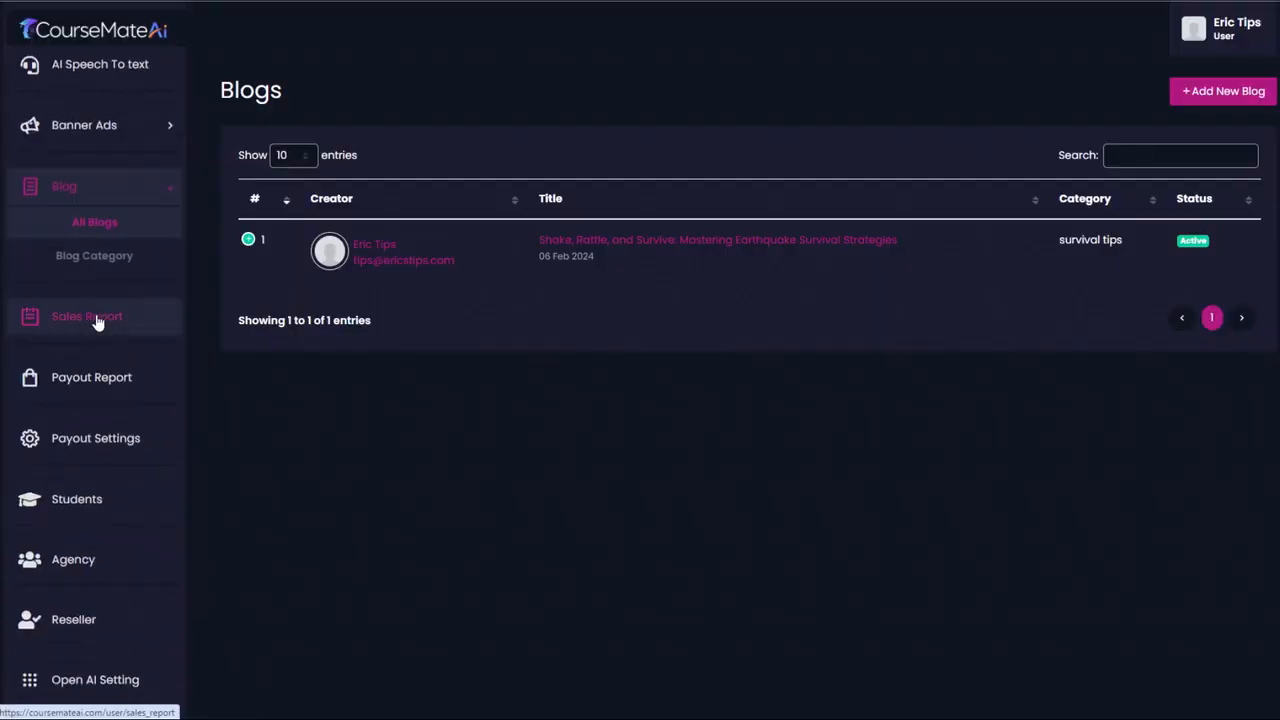
- Open the student management page and look over the remaining sales, payout, agency and reseller sections
scroll(105, 400, "down", 2)
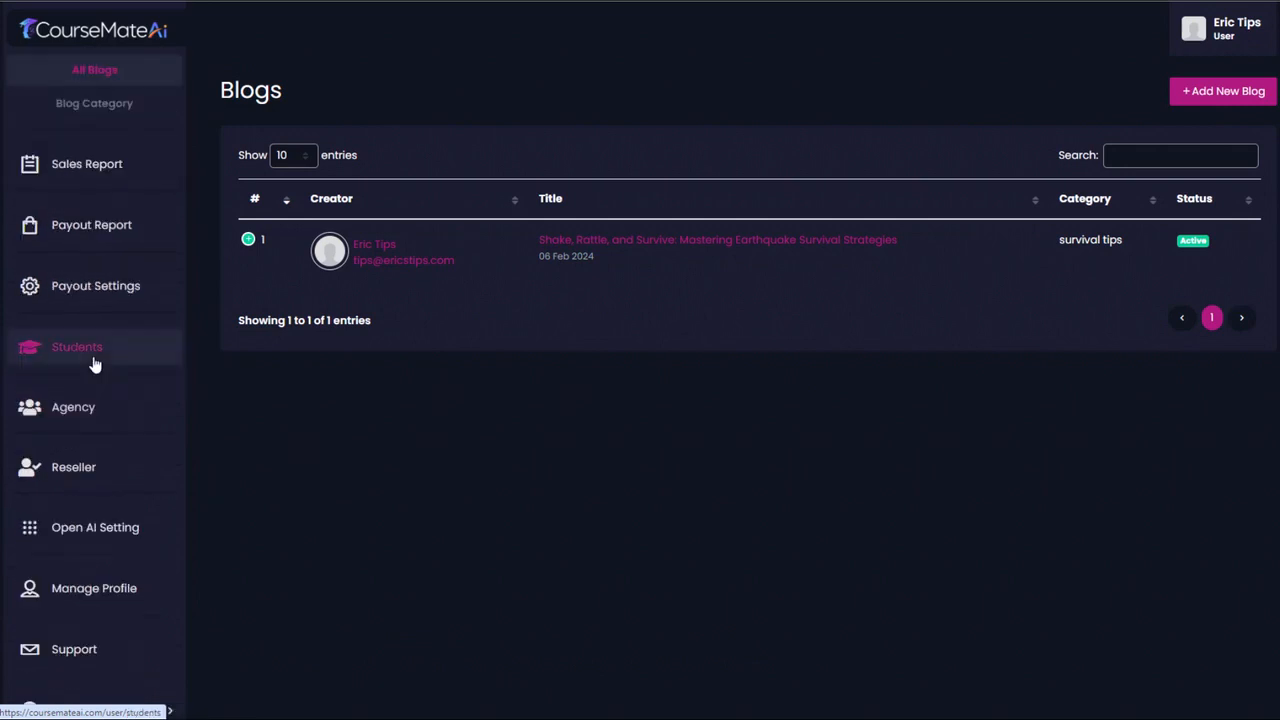
left_click(94, 359)
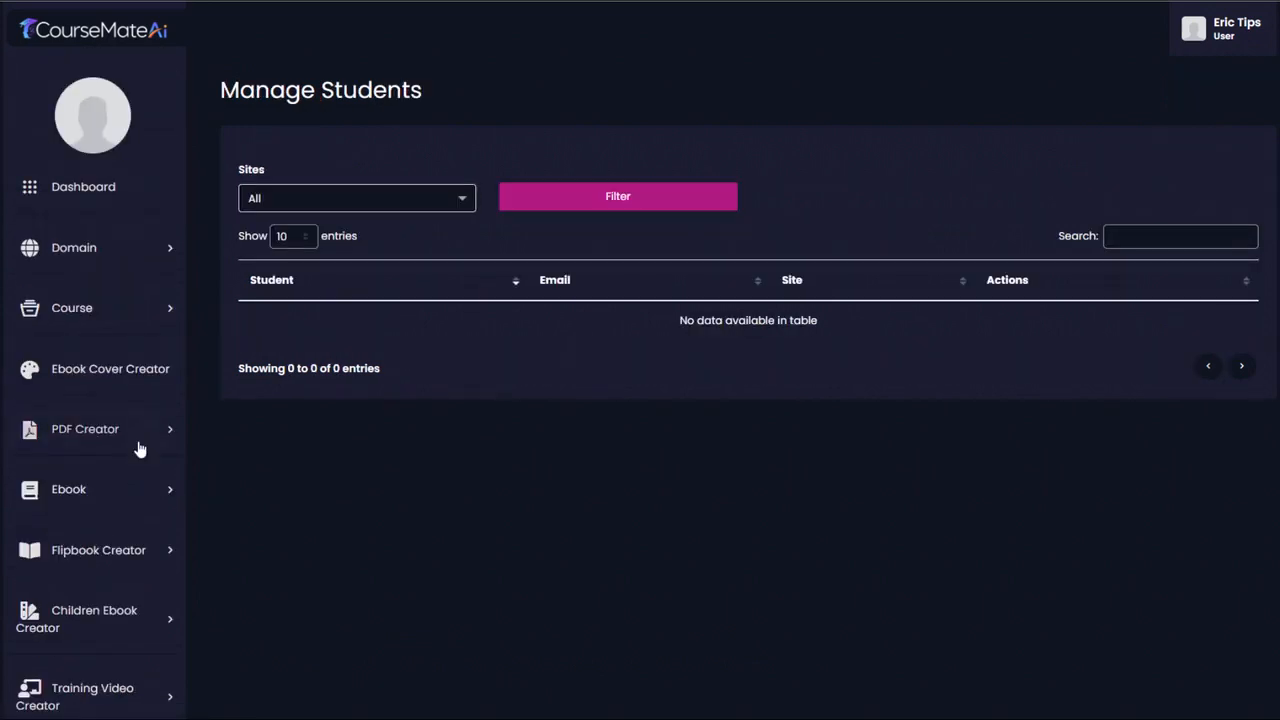
scroll(145, 480, "down", 2)
scroll(142, 483, "down", 10)
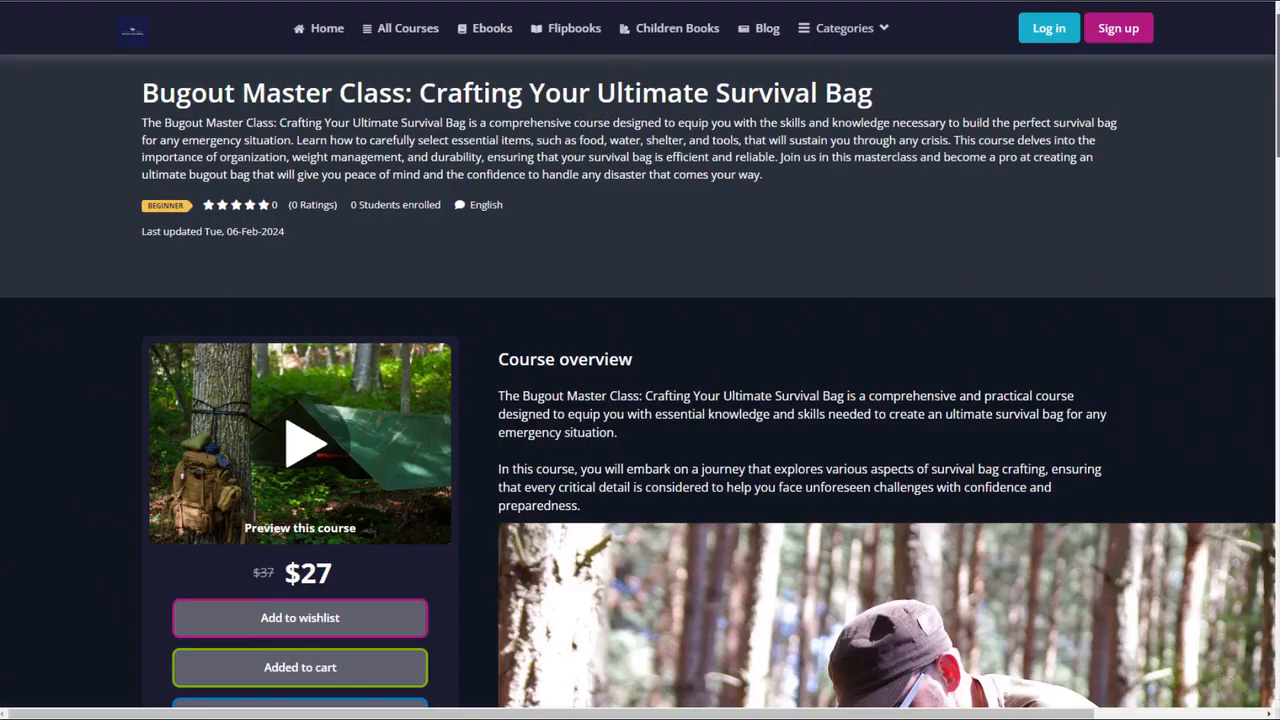
- Review the public Bugout Master Class course page from its overview and pricing down to the student feedback and footer
scroll(640, 380, "down", 3)
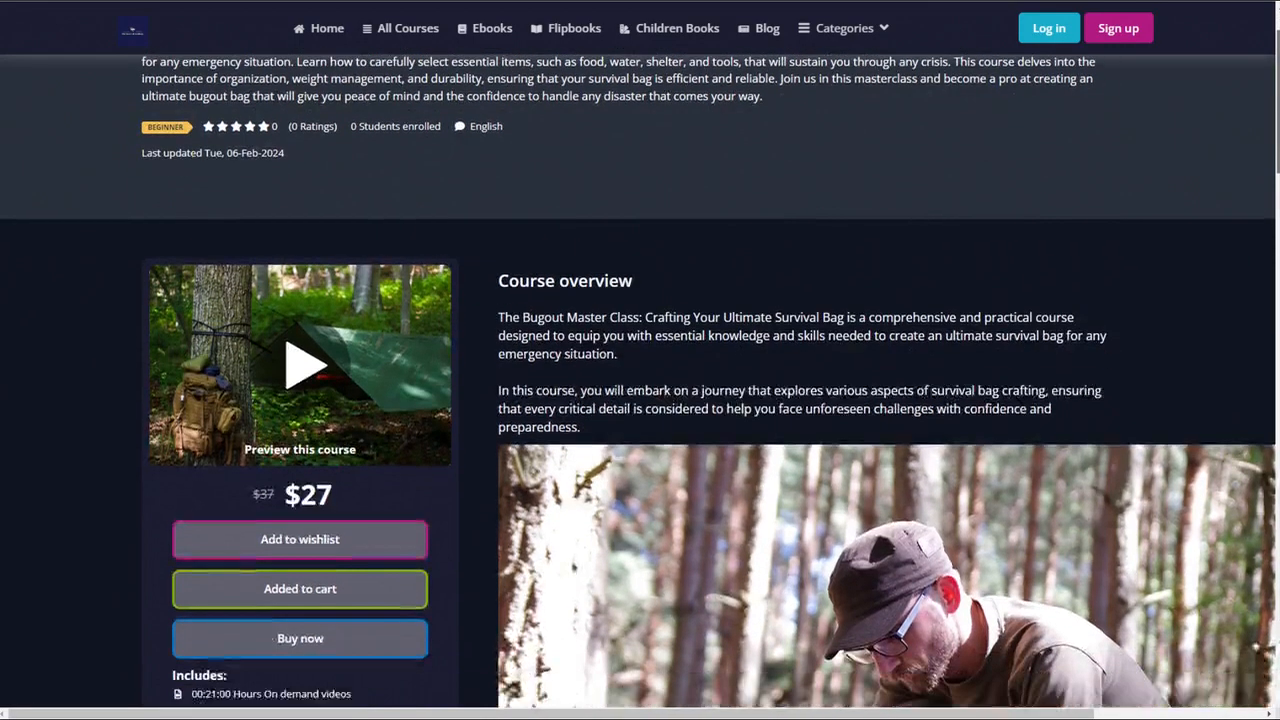
scroll(640, 380, "down", 8)
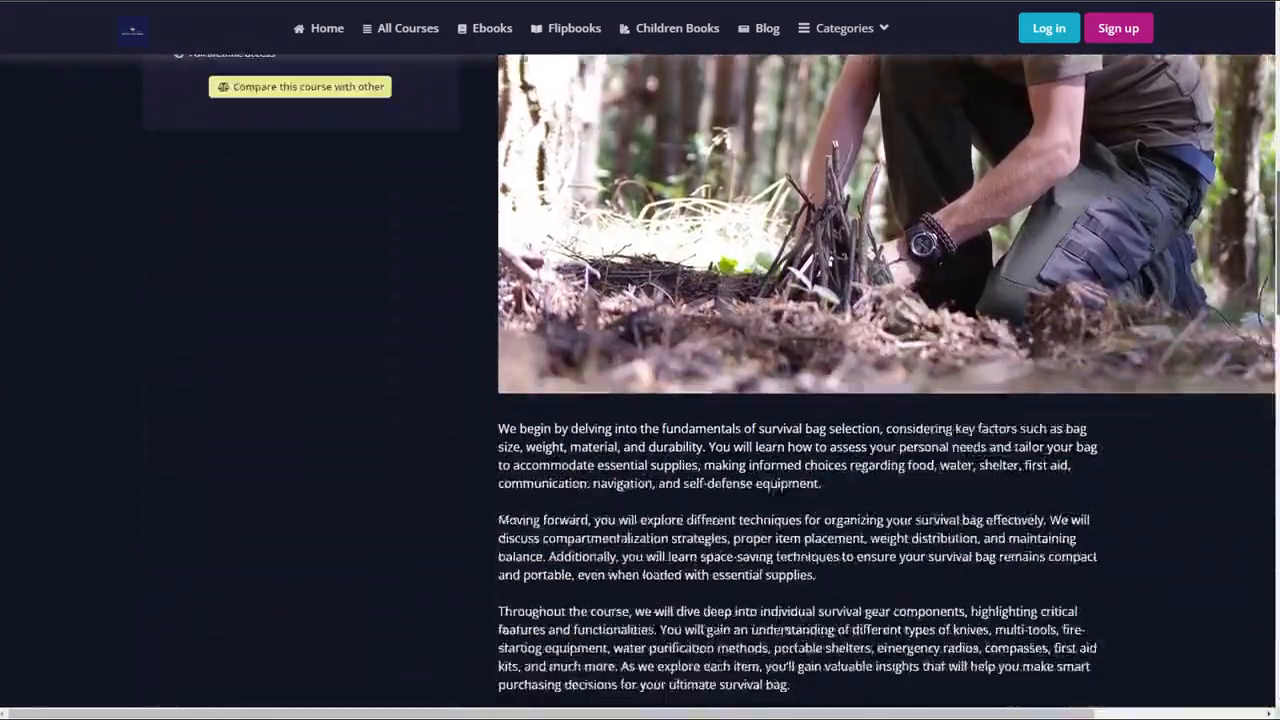
scroll(1251, 548, "down", 10)
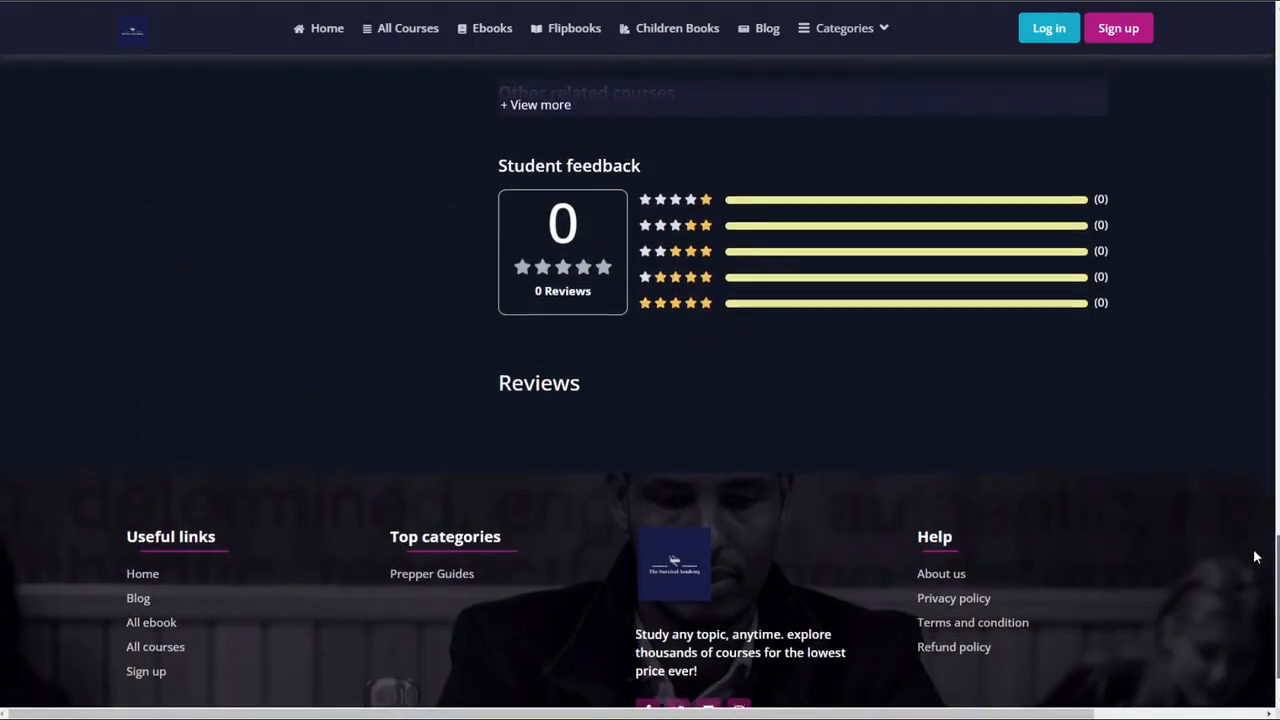
scroll(1245, 441, "up", 4)
scroll(1245, 437, "up", 10)
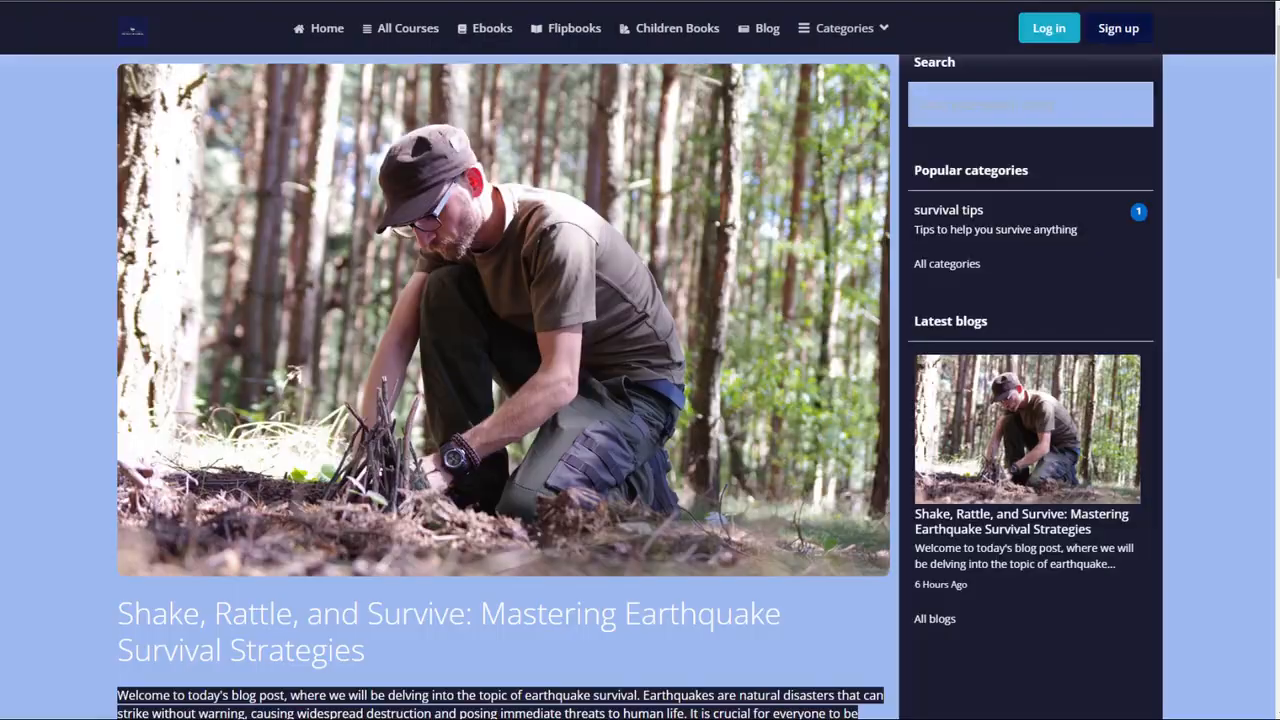